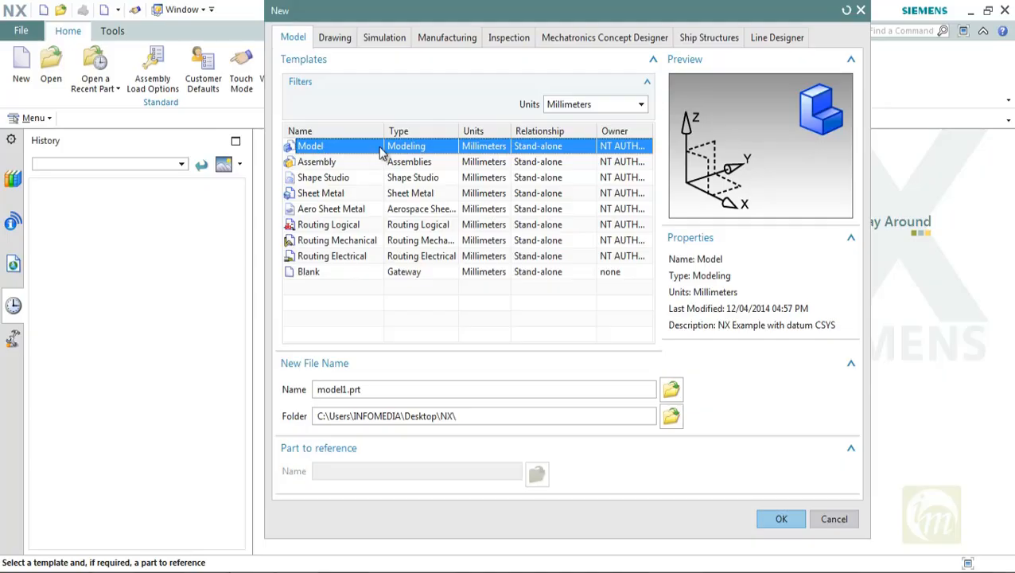
Create a new model part in millimetres from the Model template, named profile1
click(360, 390)
drag(360, 389, 317, 391)
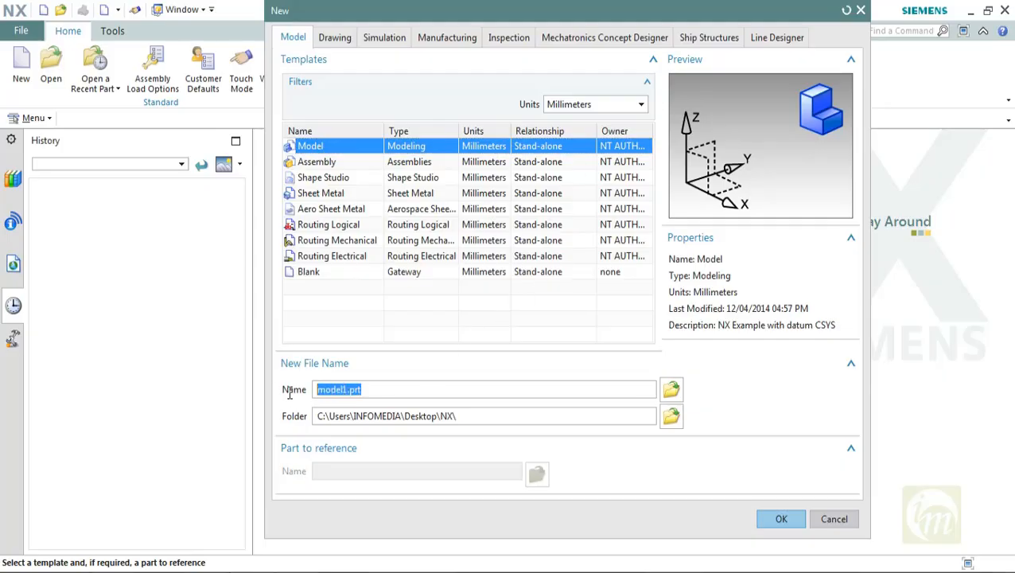
text(pro)
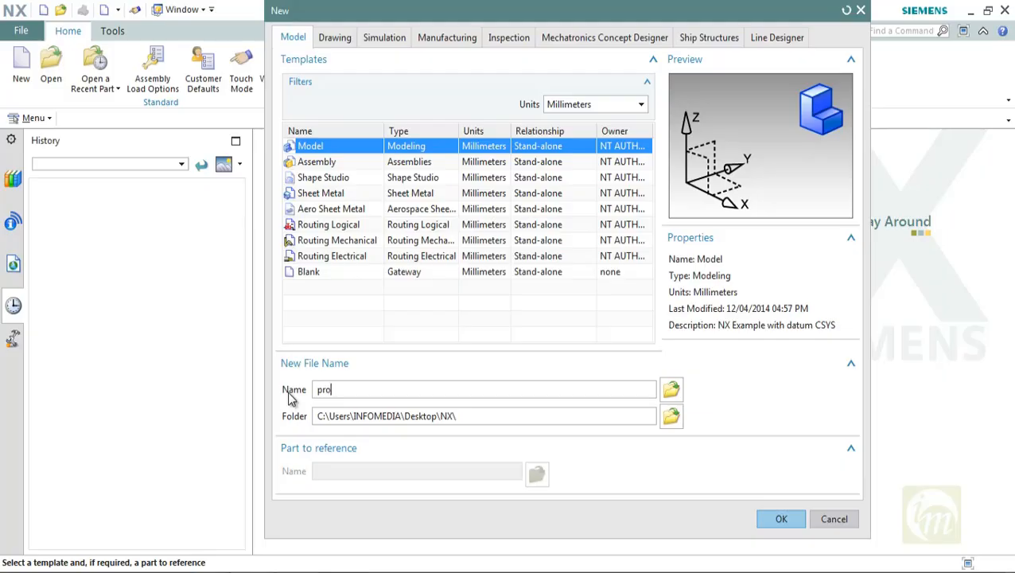
text(file1)
click(780, 519)
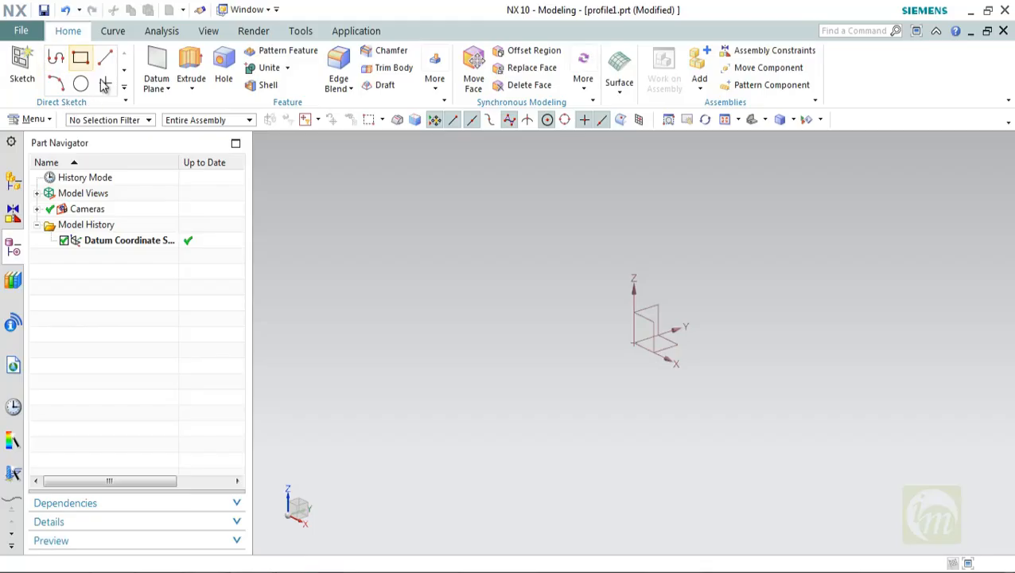
click(124, 87)
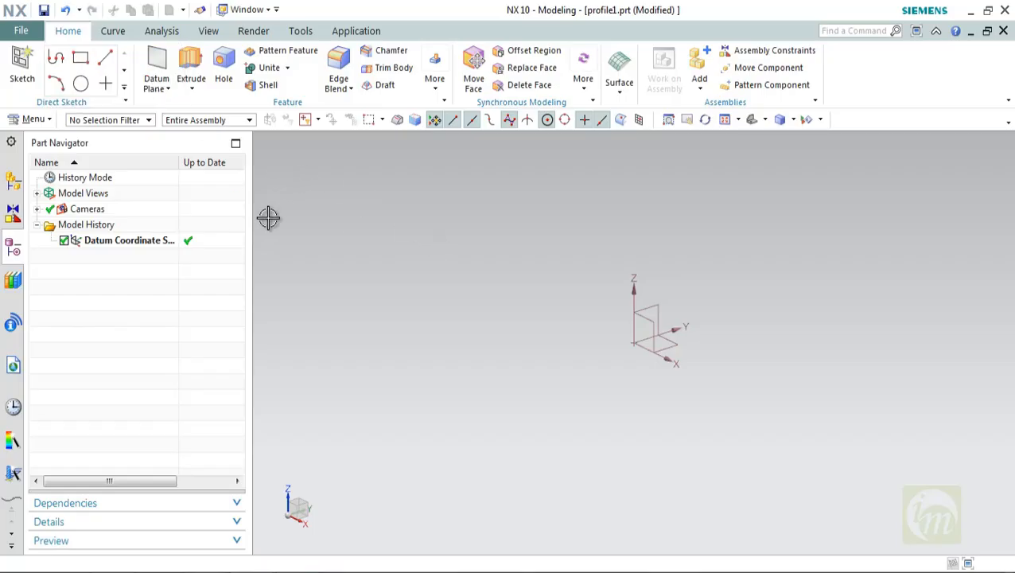
click(116, 34)
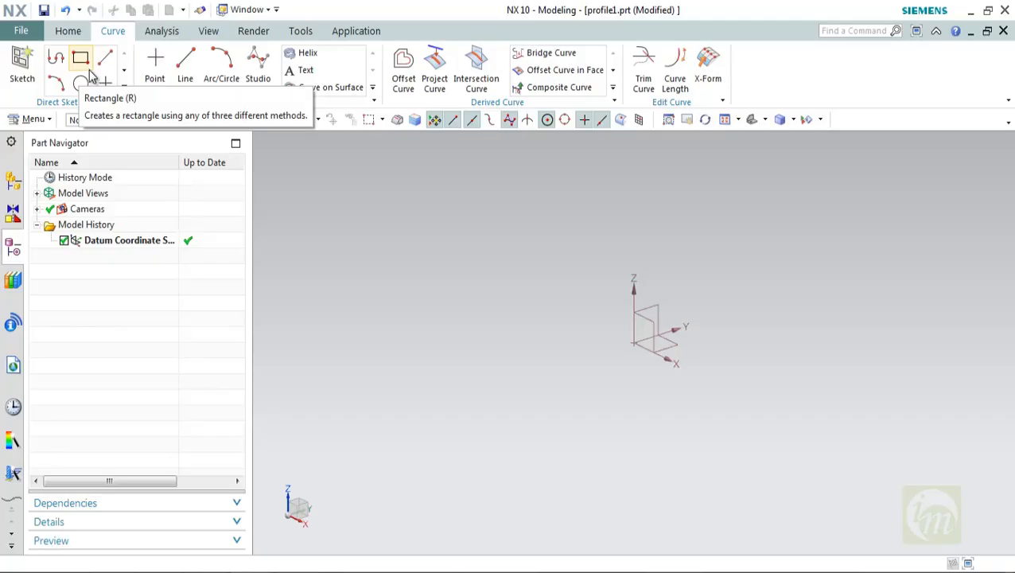
click(72, 32)
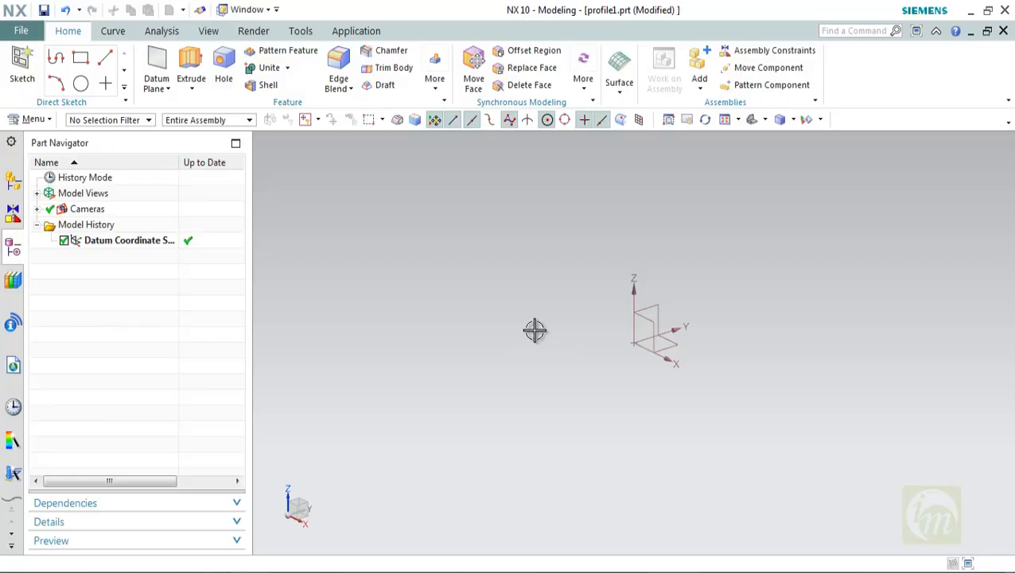
click(657, 305)
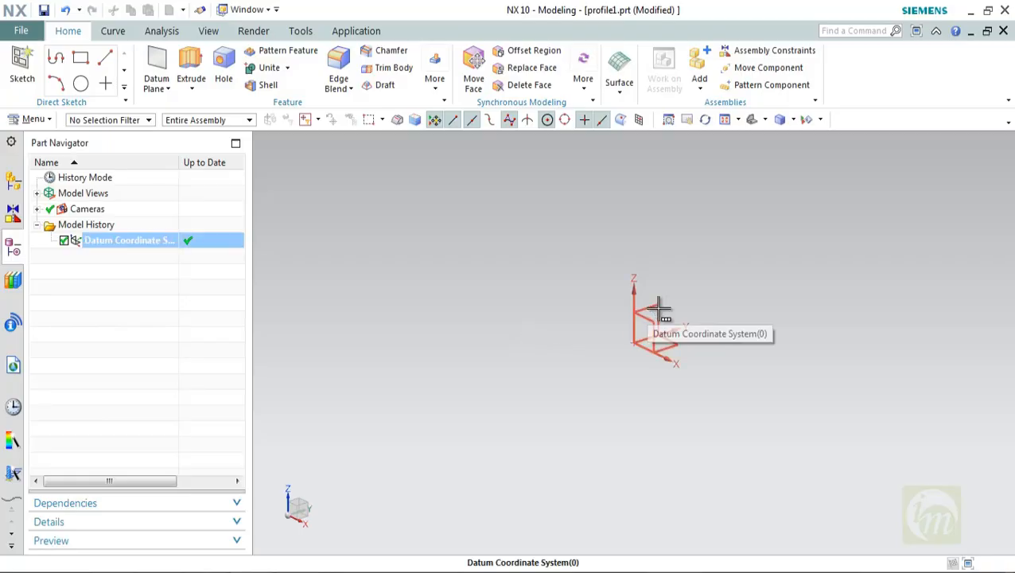
key(Escape)
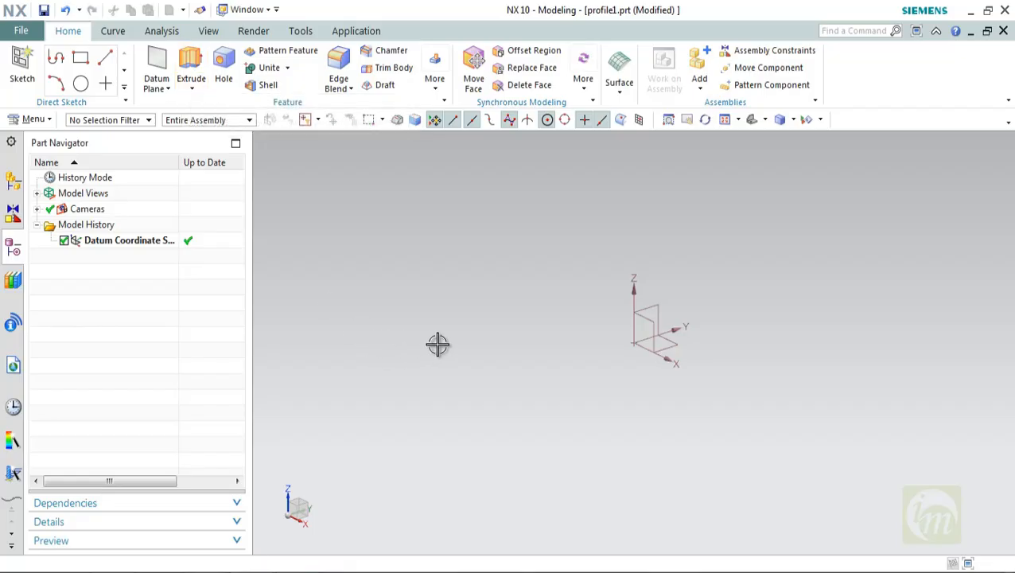
Start a new sketch with the sketch type On Plane
click(17, 81)
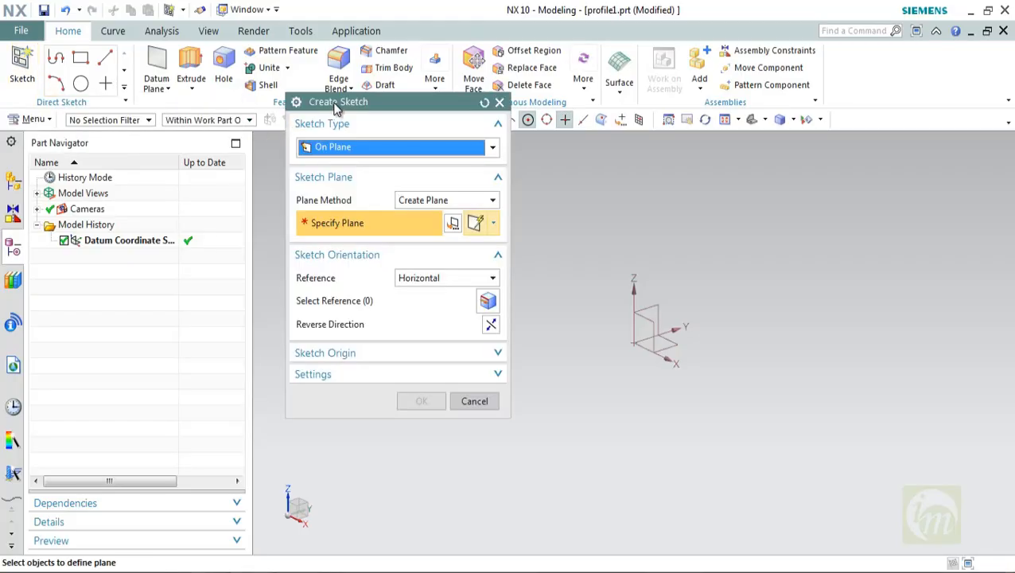
drag(334, 102, 447, 131)
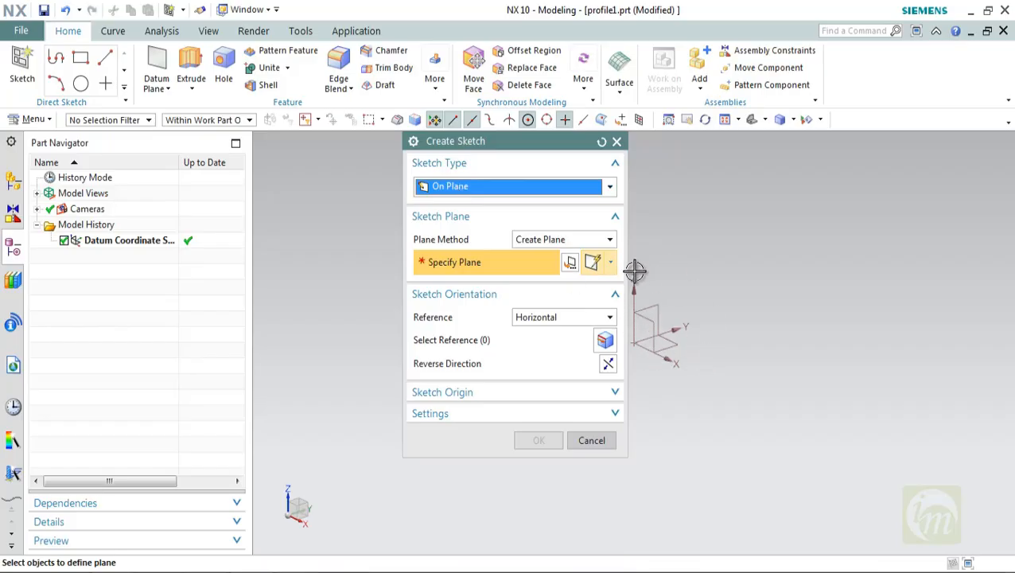
click(478, 188)
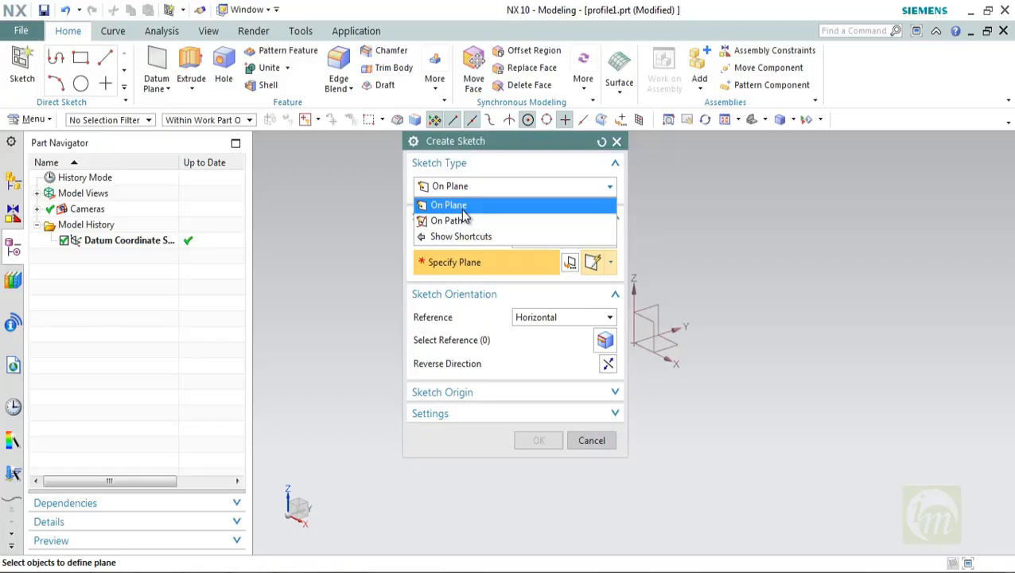
click(463, 209)
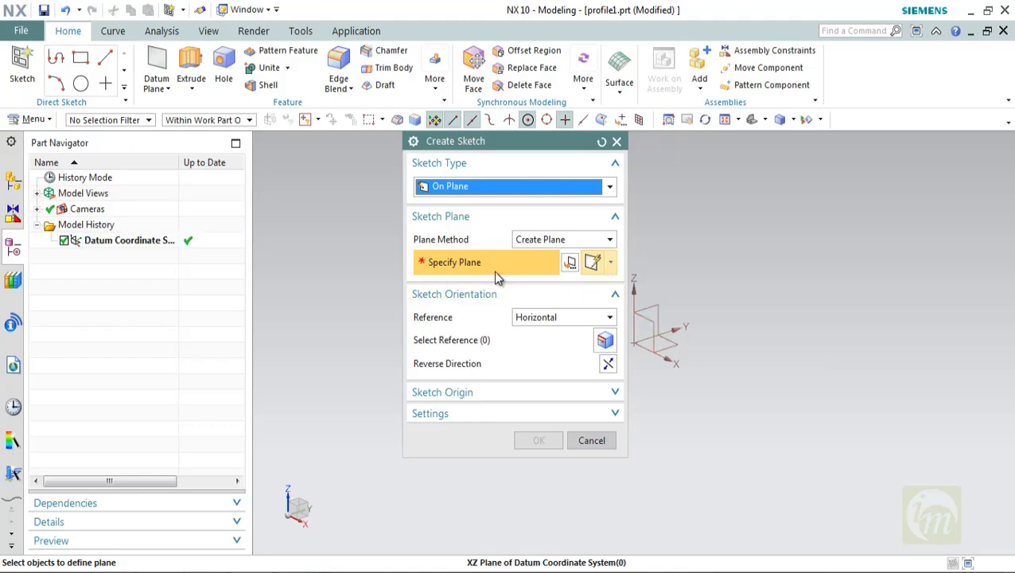
Try the Inferred, Existing Plane and Create Plane methods for the sketch plane
click(539, 240)
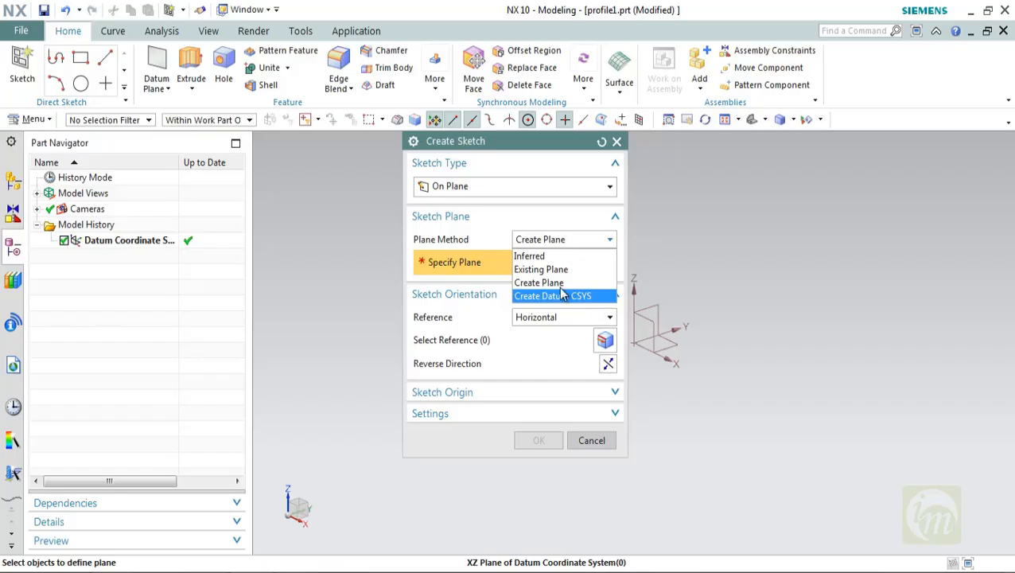
click(531, 256)
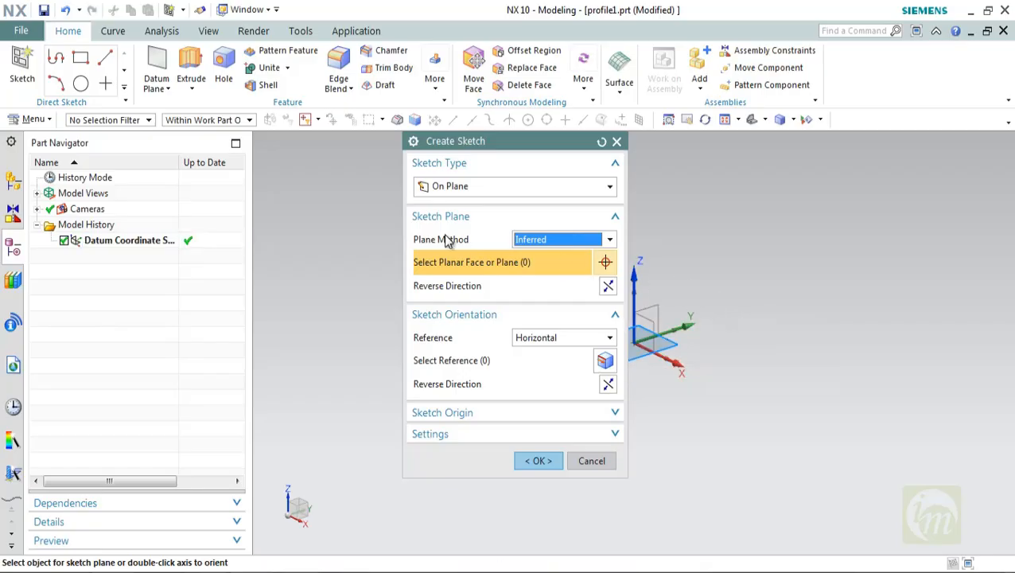
click(543, 241)
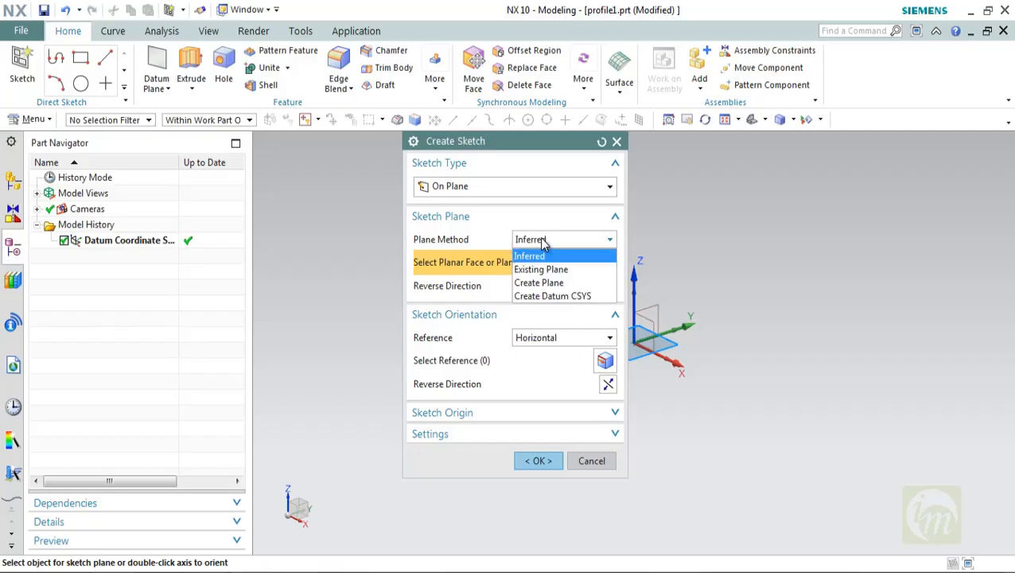
click(544, 269)
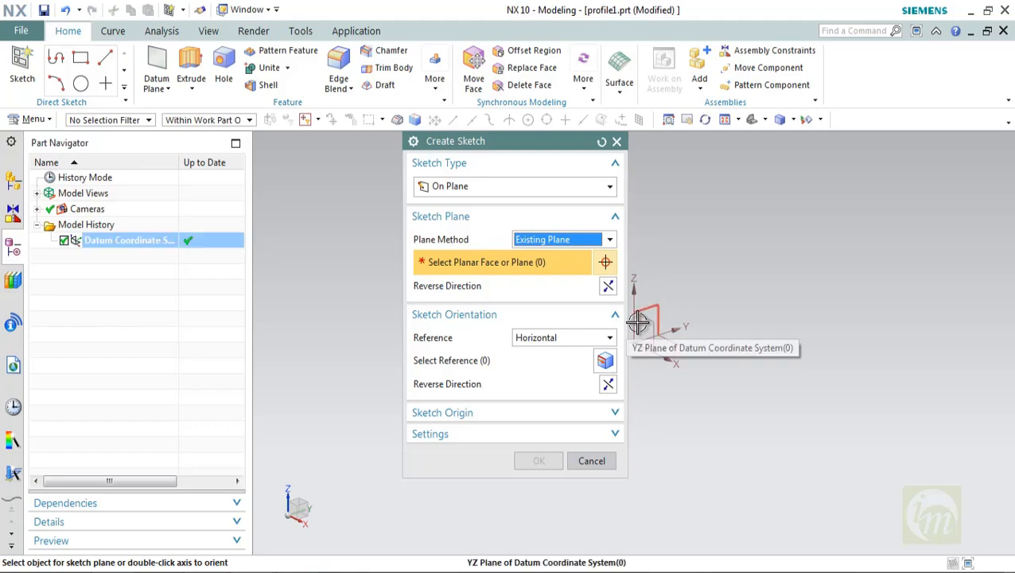
click(609, 239)
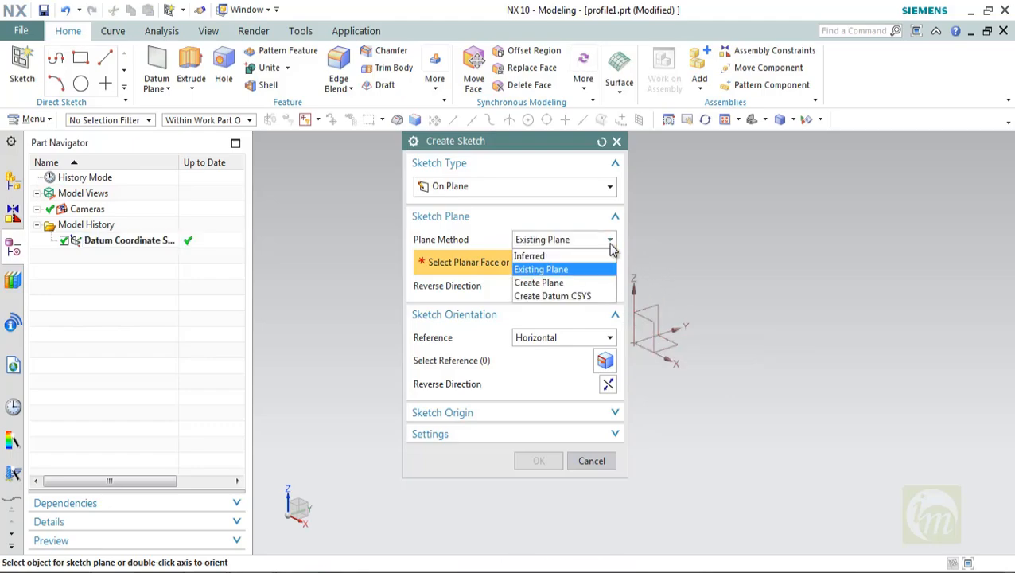
click(557, 283)
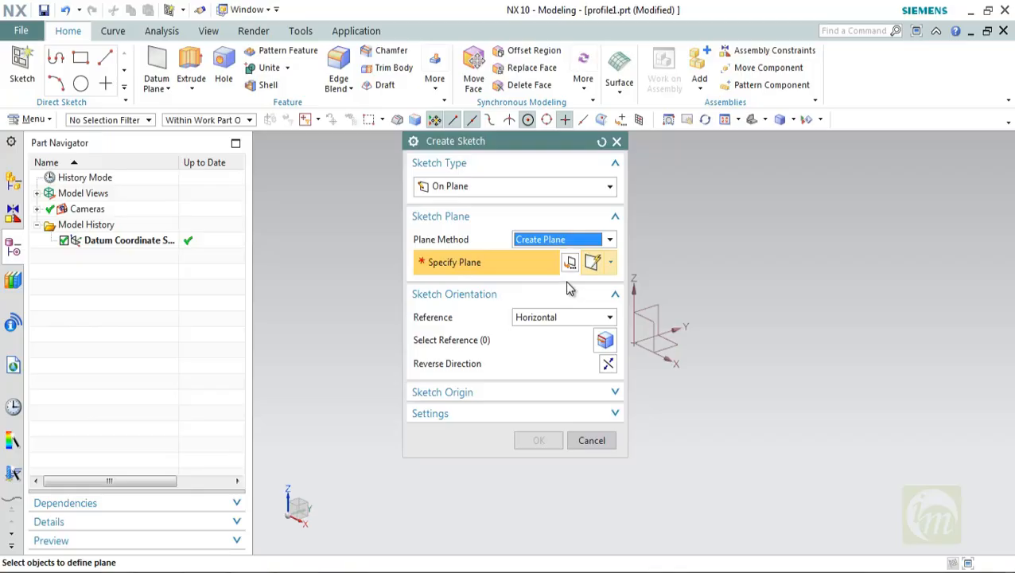
Try to define the sketch plane from the YZ datum plane with the Create Plane method
click(611, 263)
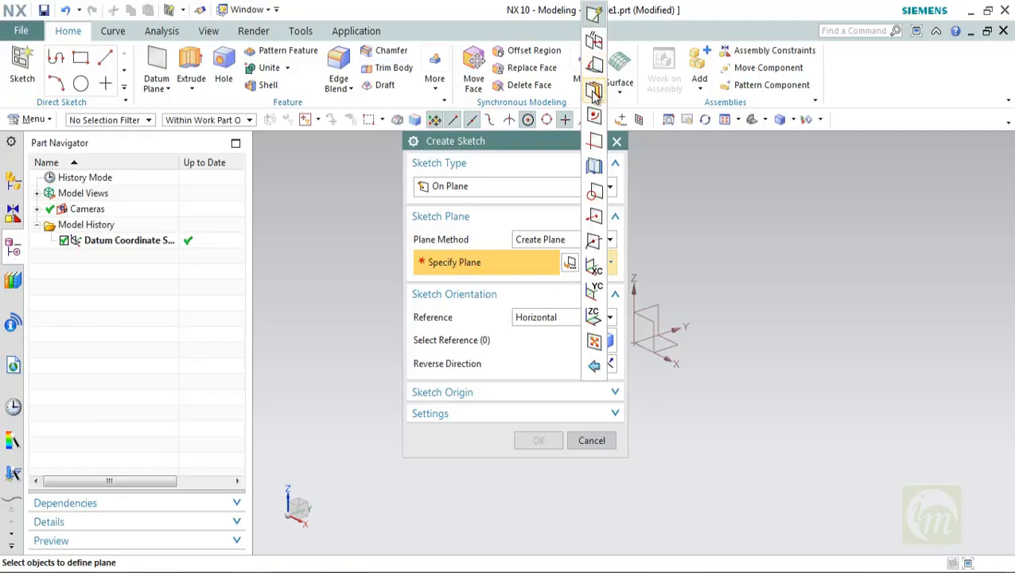
click(551, 238)
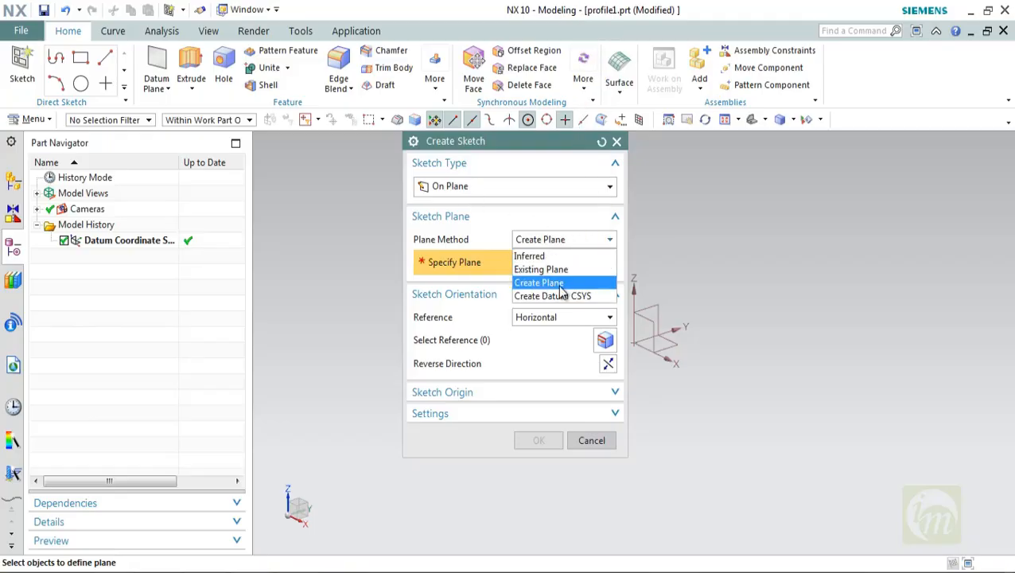
click(476, 268)
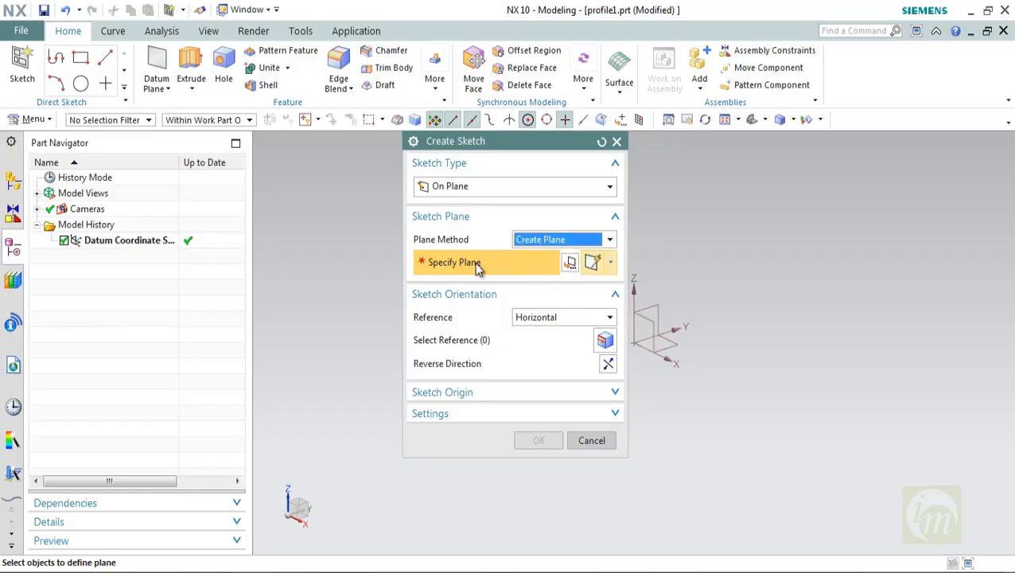
click(659, 312)
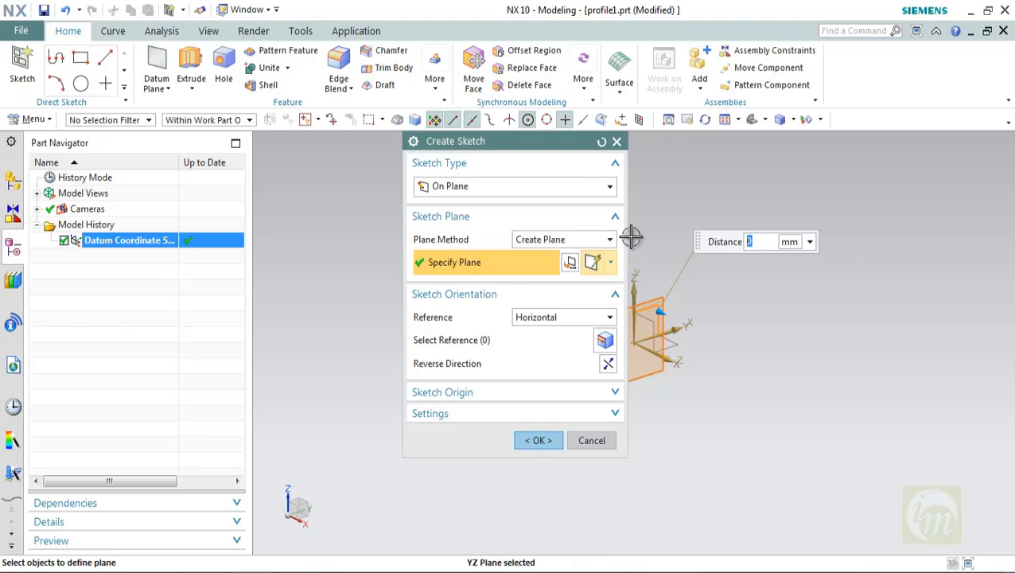
Set the plane method to Existing Plane and select the YZ plane of the datum coordinate system
click(584, 241)
click(541, 269)
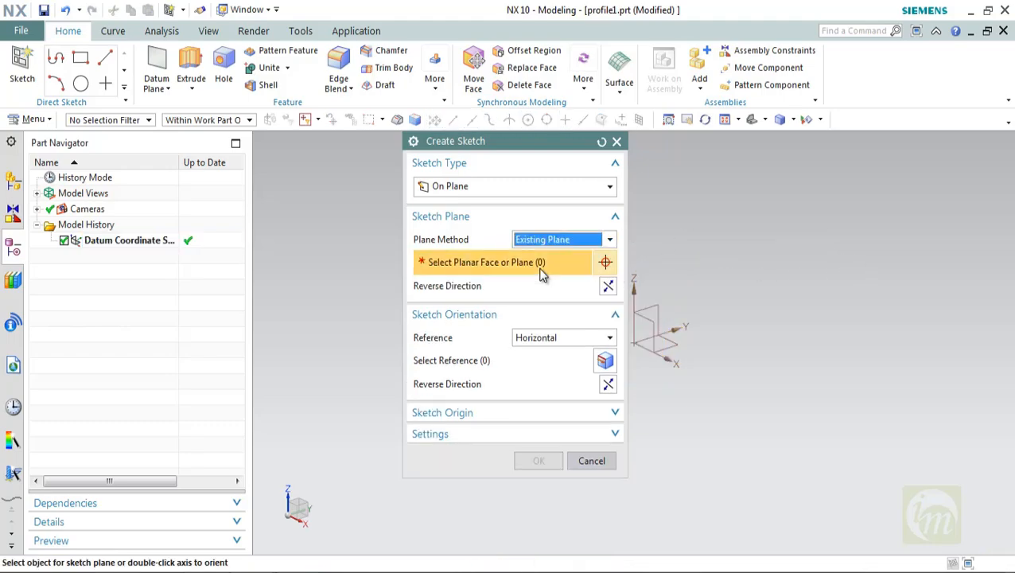
click(660, 312)
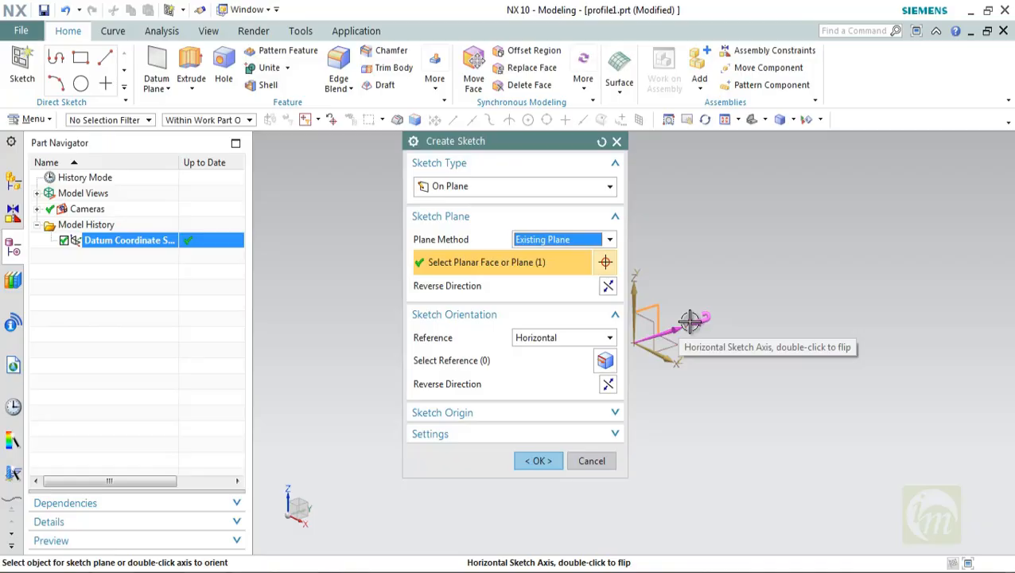
Flip the sketch plane's normal repeatedly, leaving it reversed to point along the negative X direction
click(608, 287)
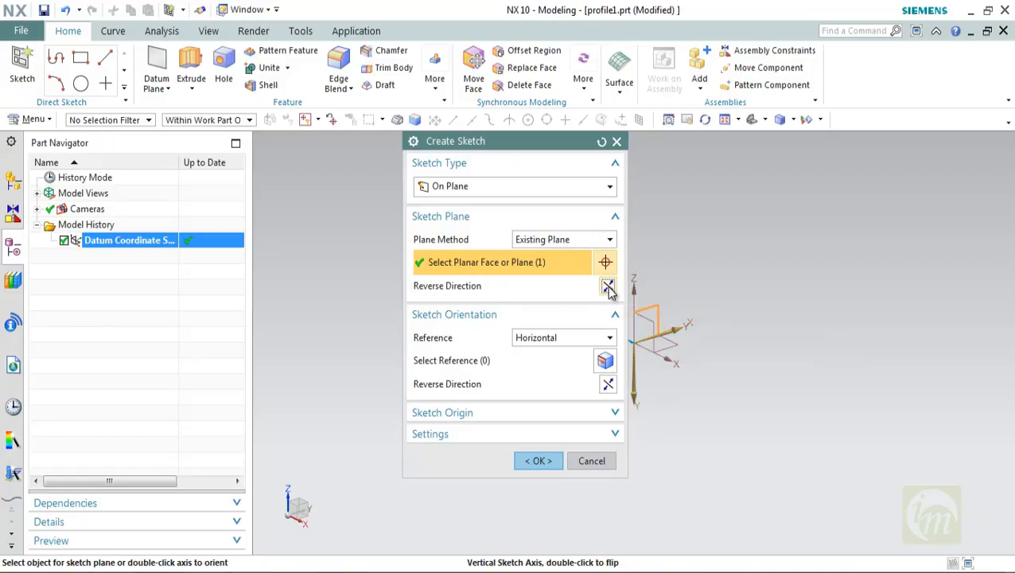
click(609, 287)
click(609, 287)
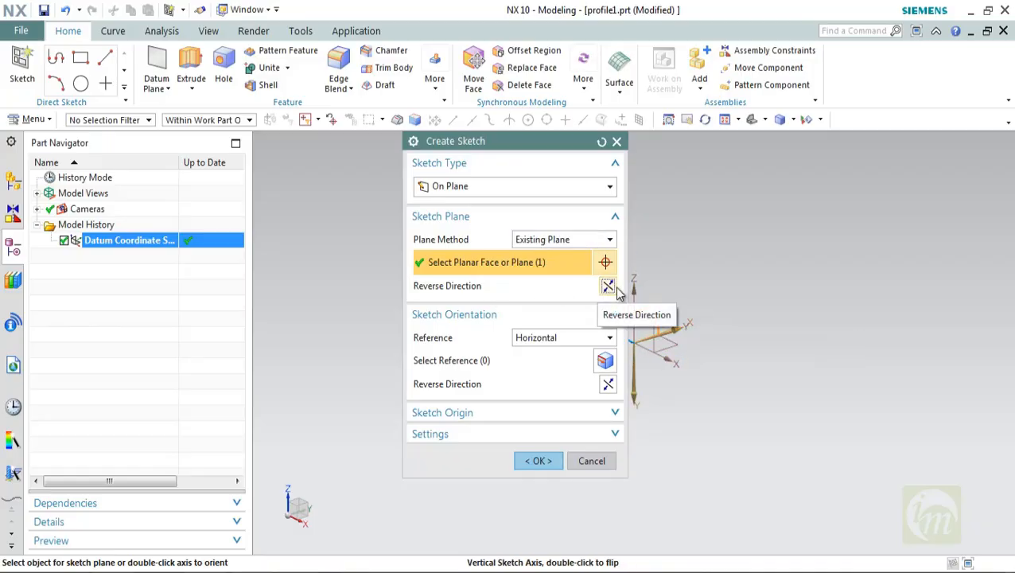
drag(542, 136, 395, 138)
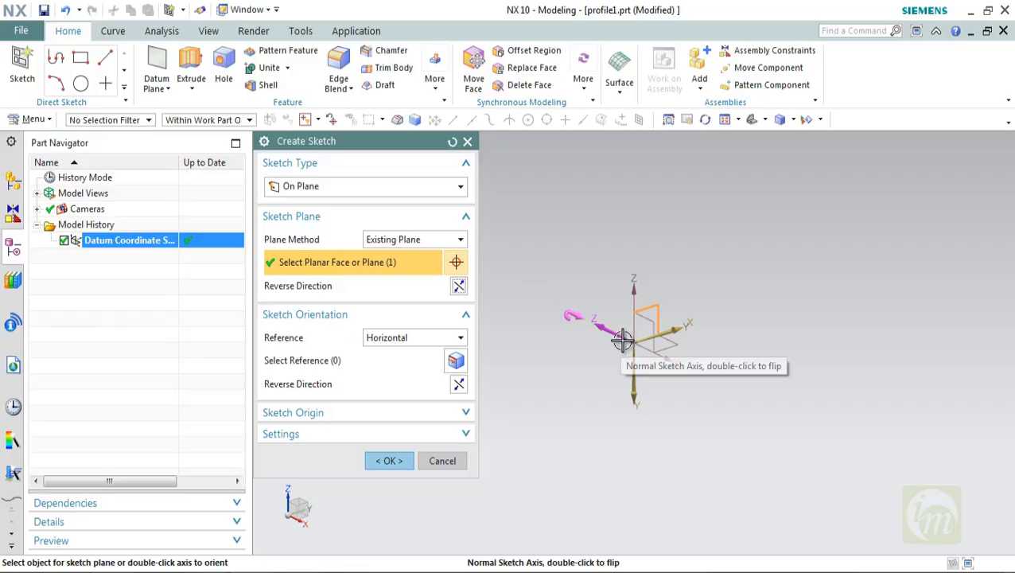
click(459, 285)
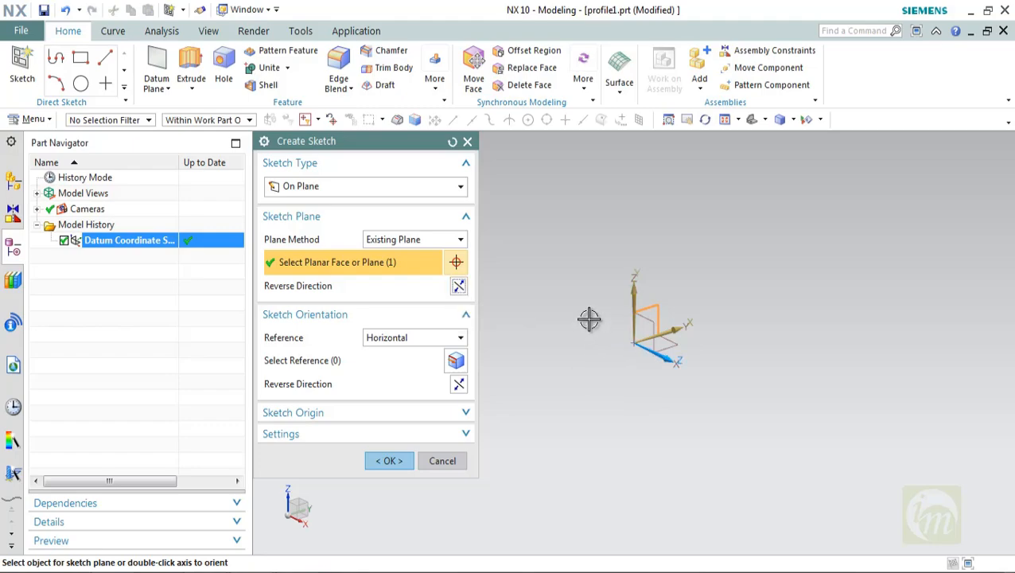
click(458, 286)
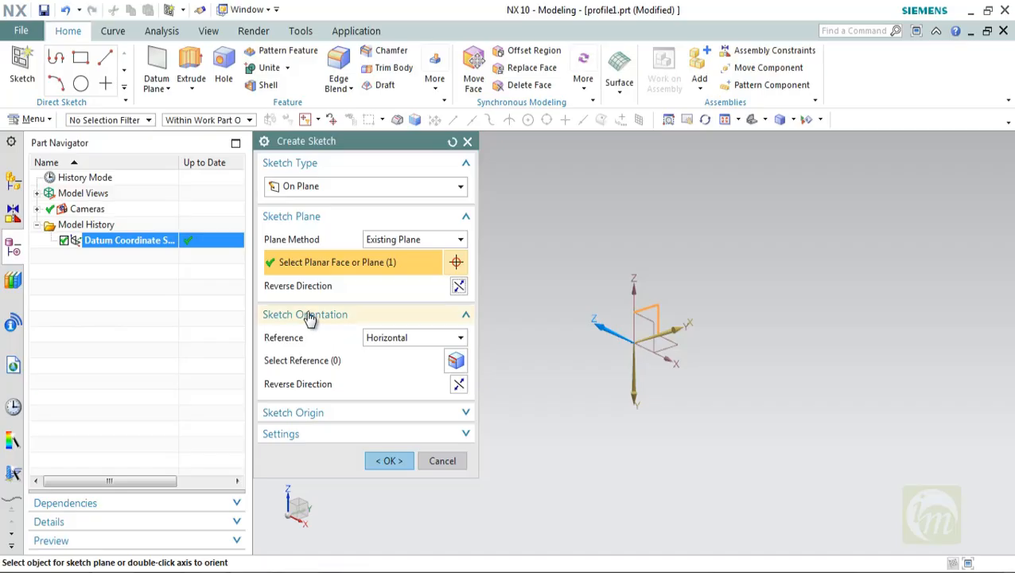
Try the Vertical reference for the sketch orientation, then restore Horizontal
click(458, 338)
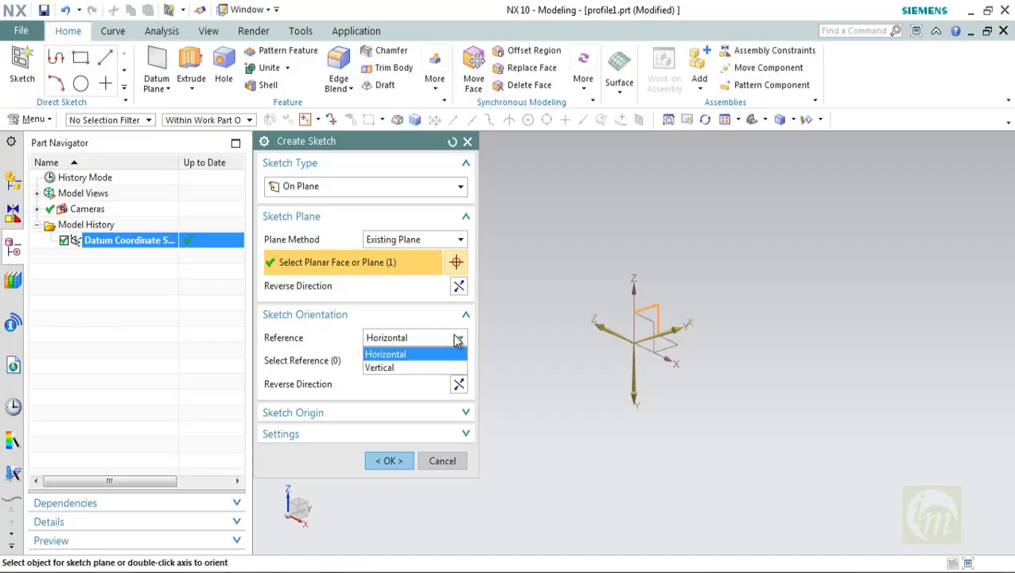
click(396, 367)
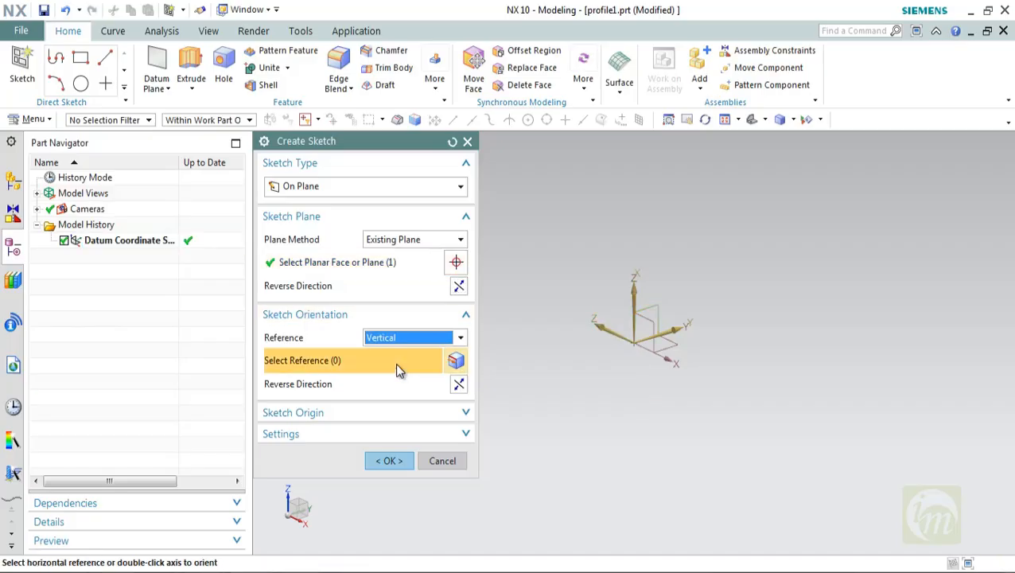
click(424, 338)
click(419, 354)
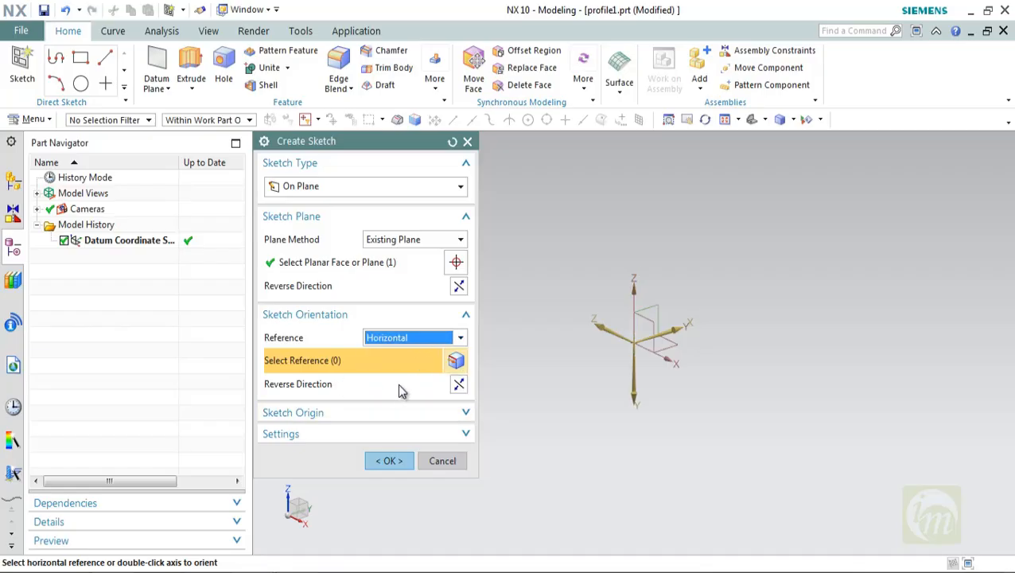
Examine the point options for the sketch origin and the additional sketch settings
click(465, 414)
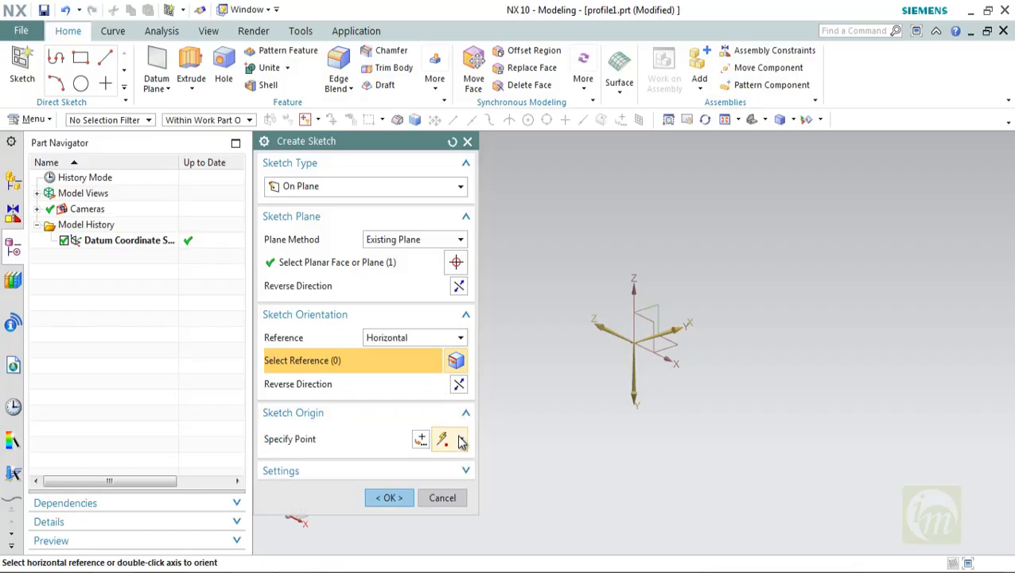
click(460, 439)
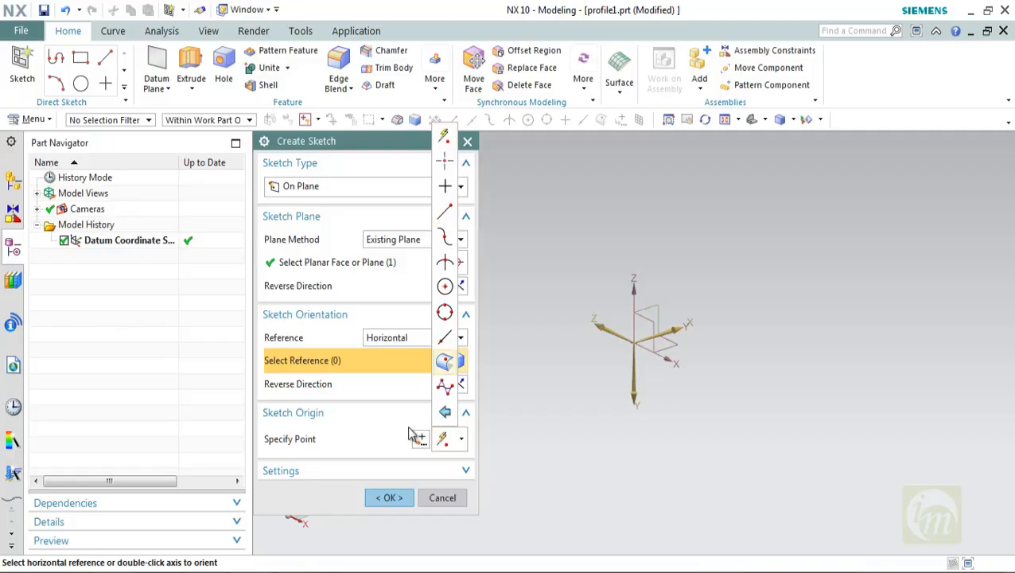
click(318, 472)
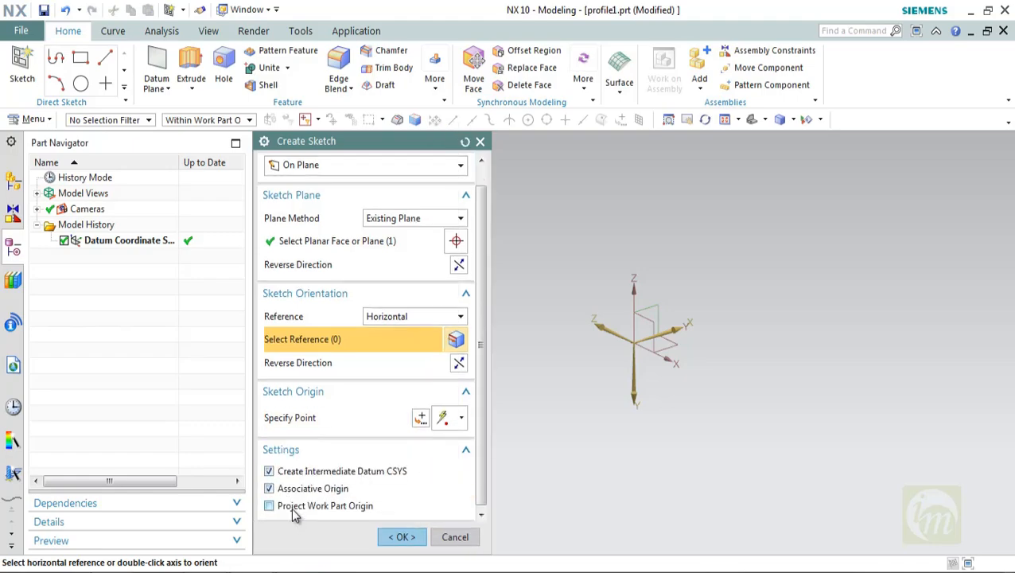
Accept the On Plane sketch settings with the Horizontal reference and create the sketch on the selected YZ plane
click(464, 453)
click(465, 413)
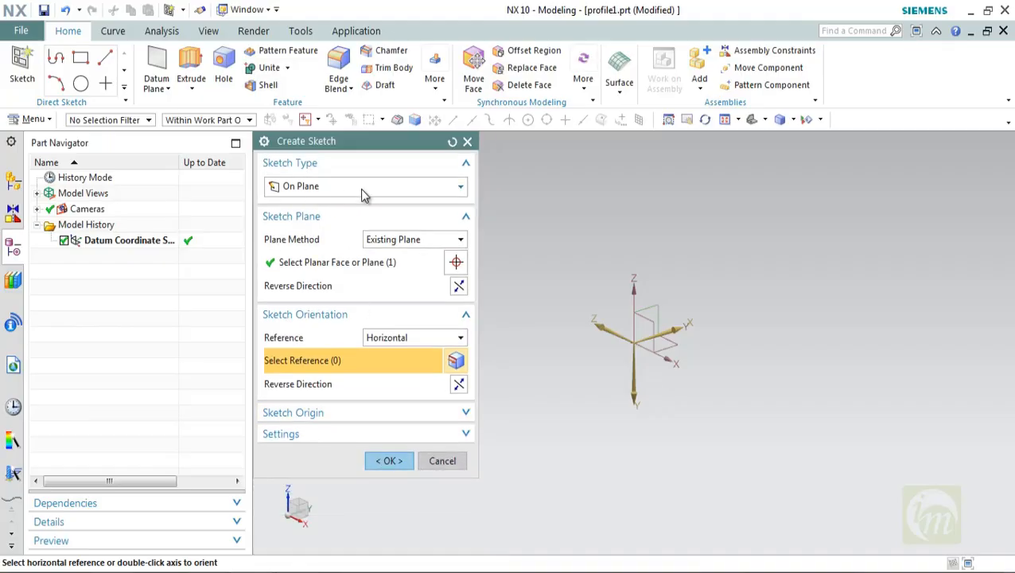
click(393, 463)
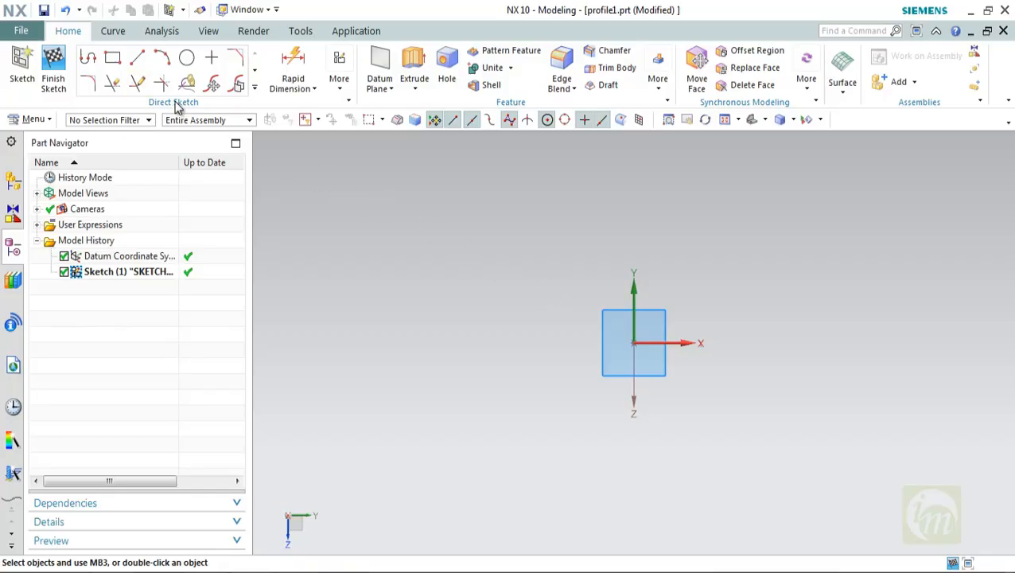
Examine the available direct sketch curve, edit, dimension and constraint tools along with the general curve commands
click(254, 88)
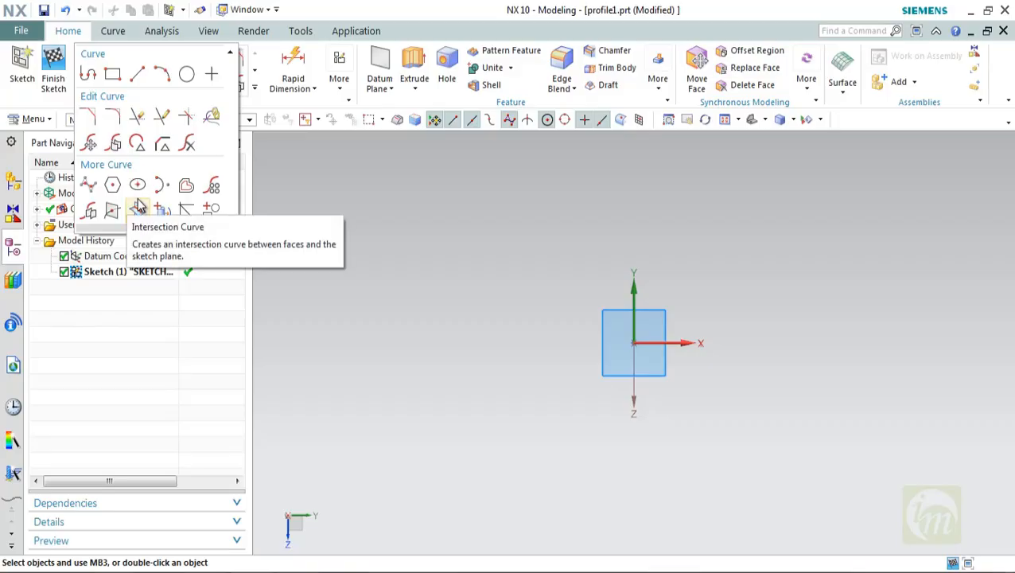
click(112, 31)
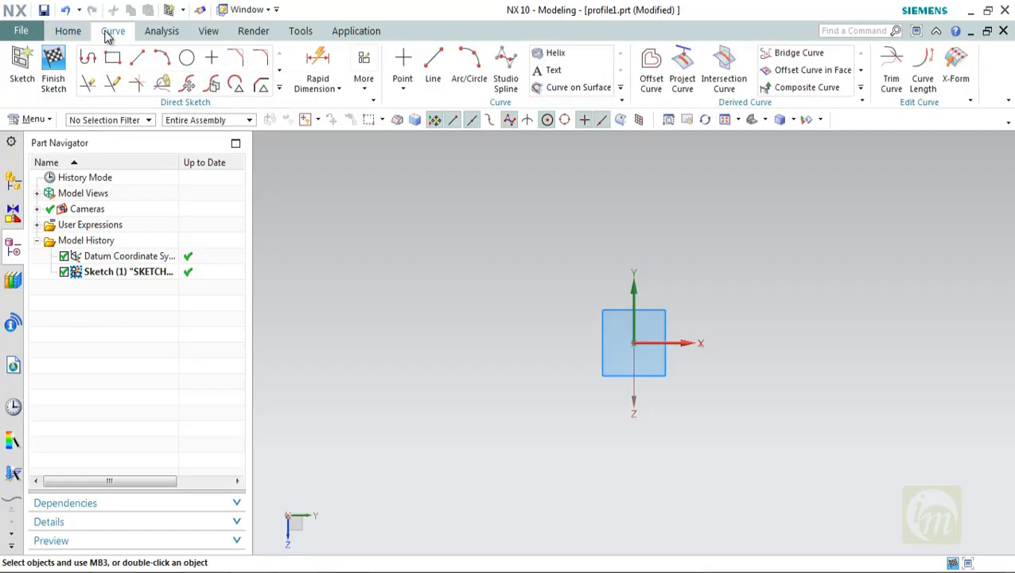
click(318, 93)
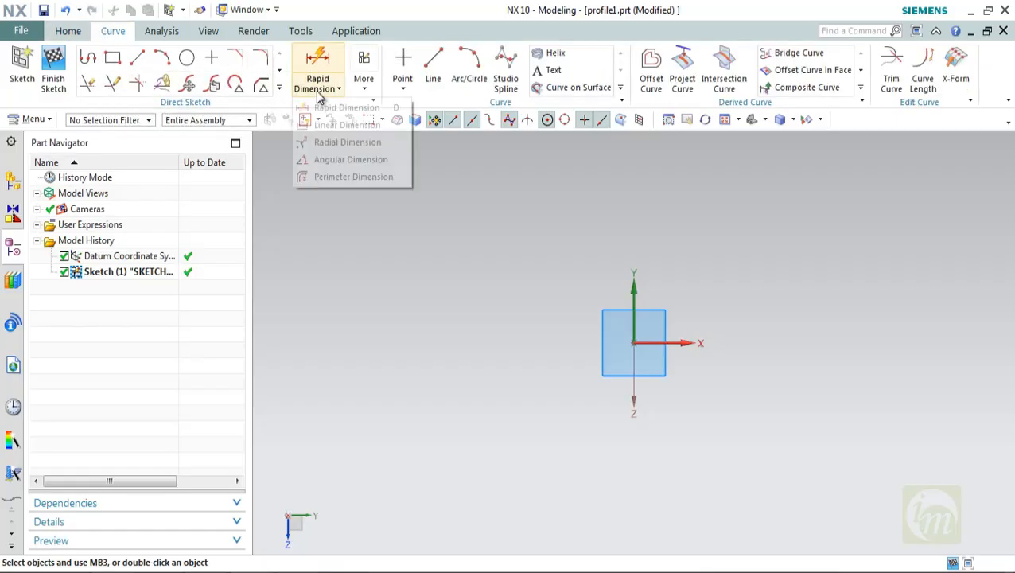
click(365, 86)
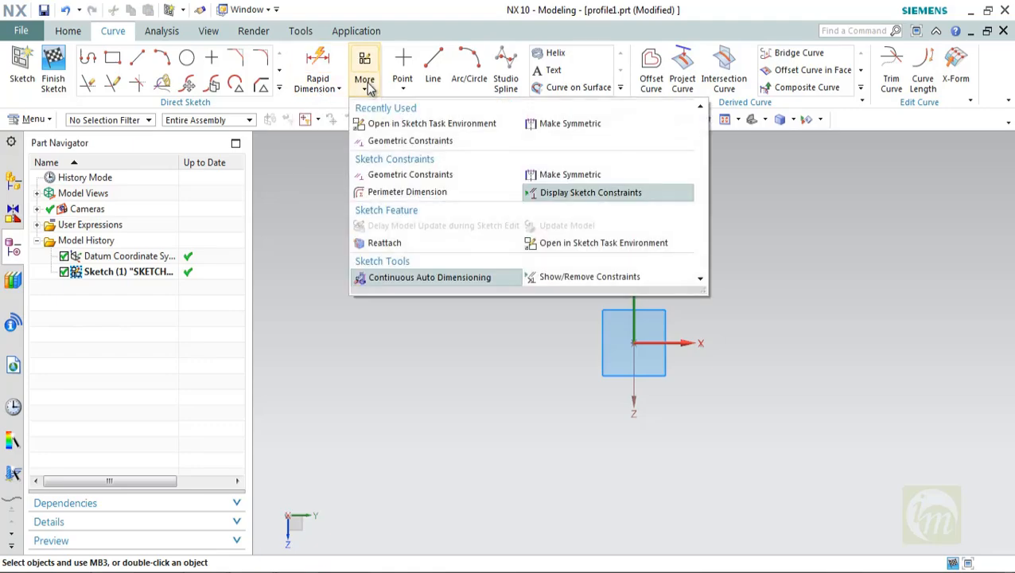
click(368, 88)
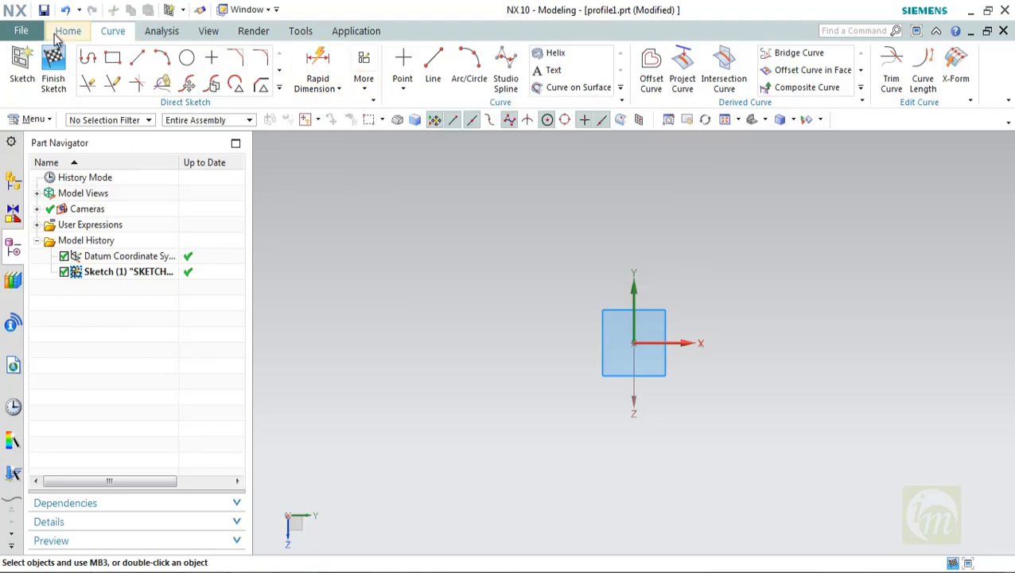
click(68, 31)
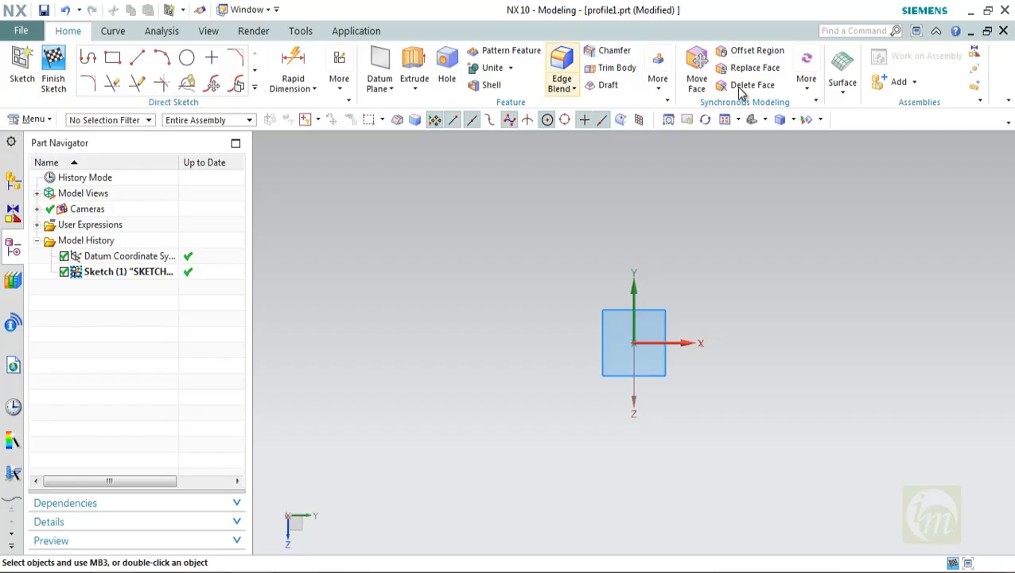
click(112, 33)
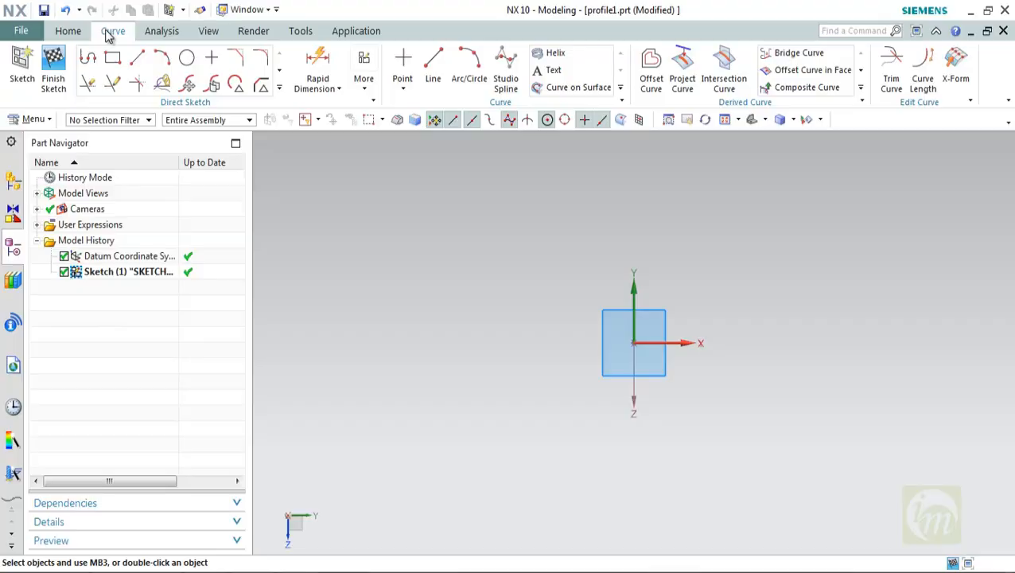
click(69, 34)
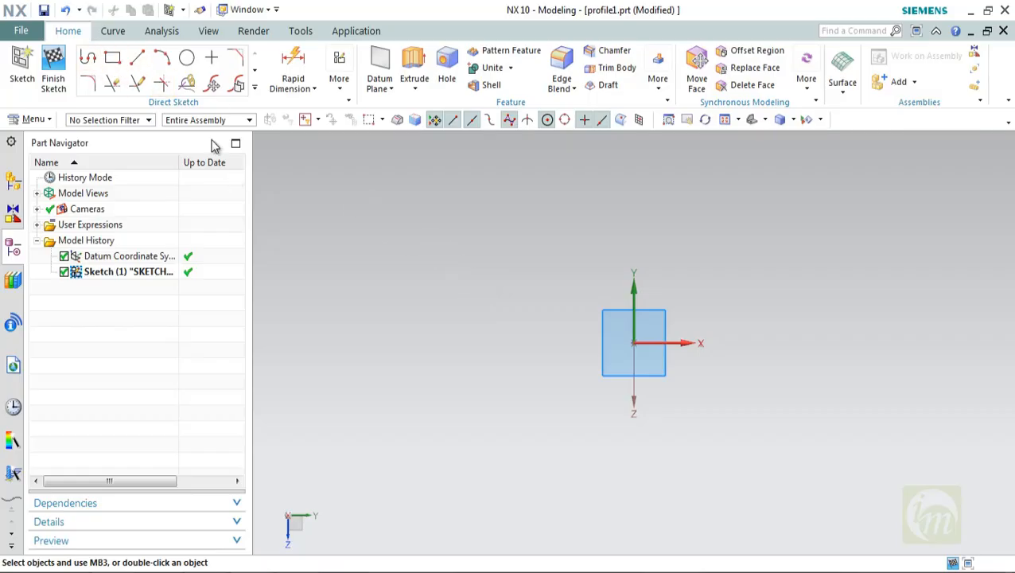
Start a Profile at the origin in parameter mode, drawing a horizontal line about 101 long and a vertical line 50 long upward
click(91, 59)
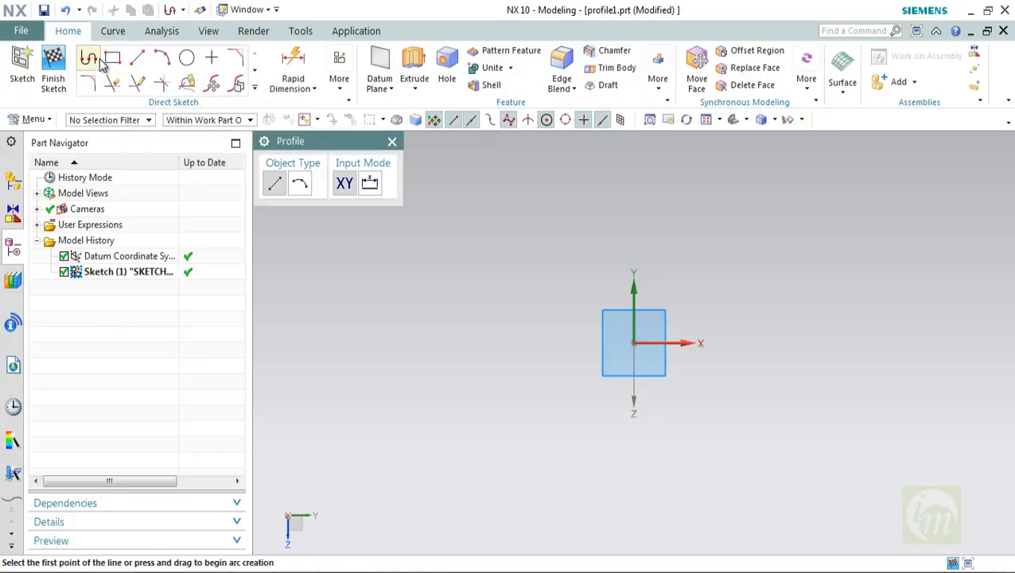
click(275, 184)
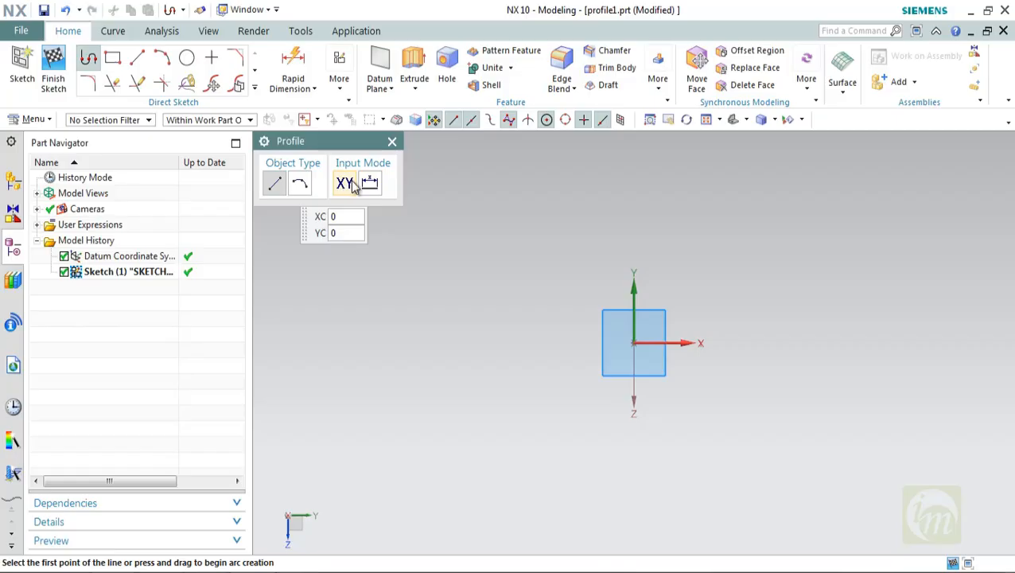
click(374, 185)
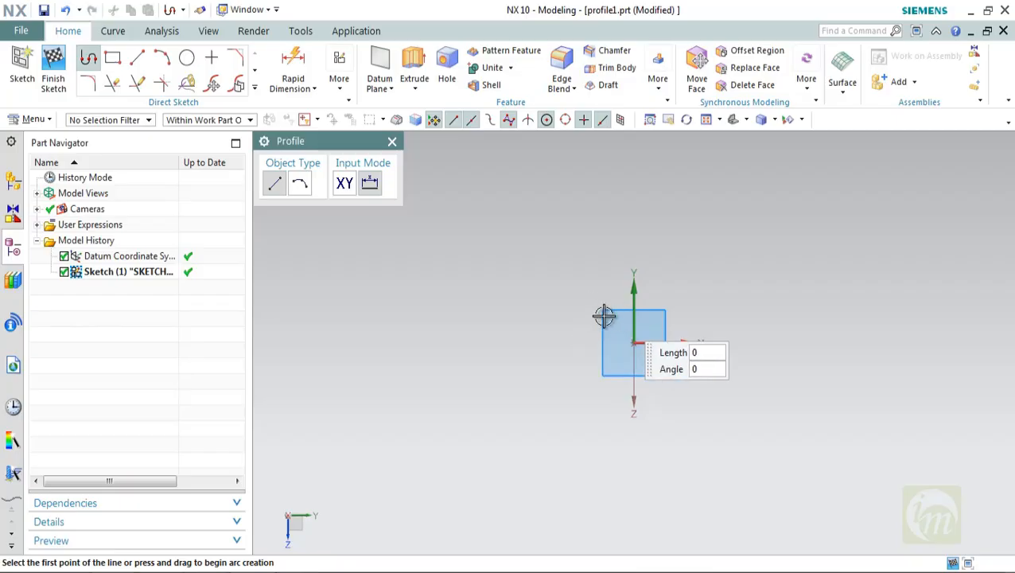
click(636, 344)
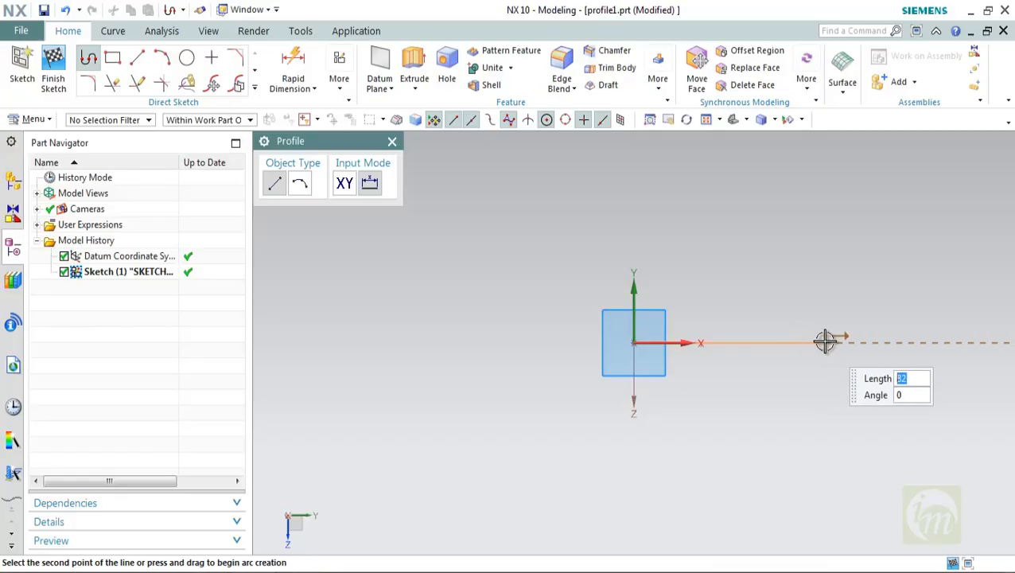
click(867, 343)
click(867, 221)
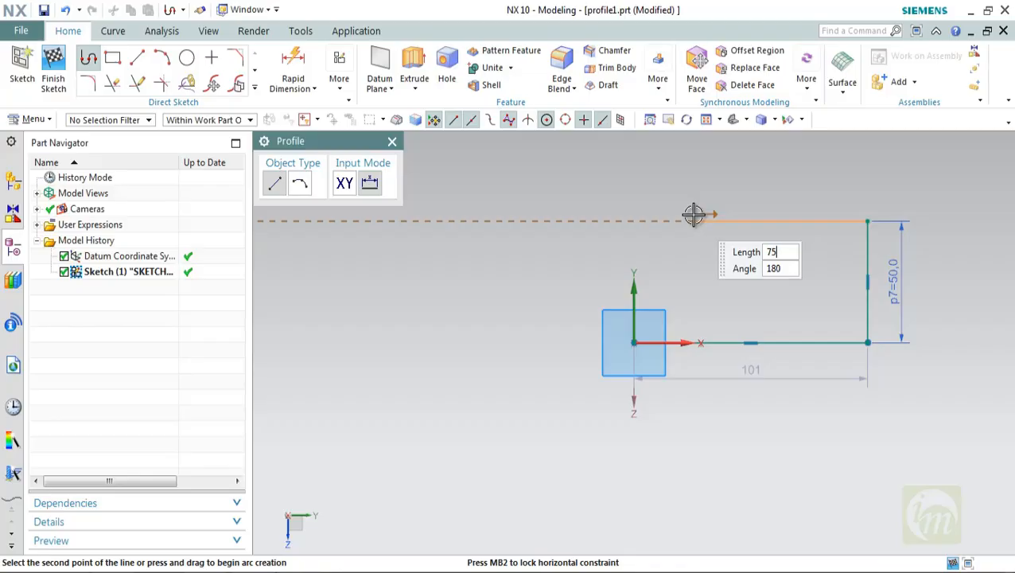
Continue the profile with a 75 line at 180°, a sloped line about 60 long and a vertical line about 28.5 long, closing it at the origin
key(Tab)
key(Return)
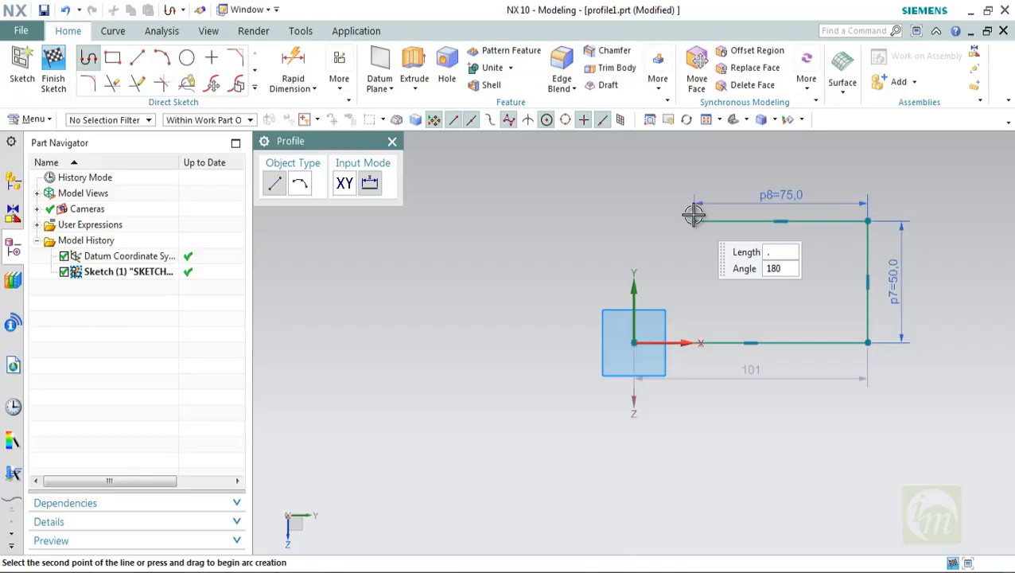
click(564, 272)
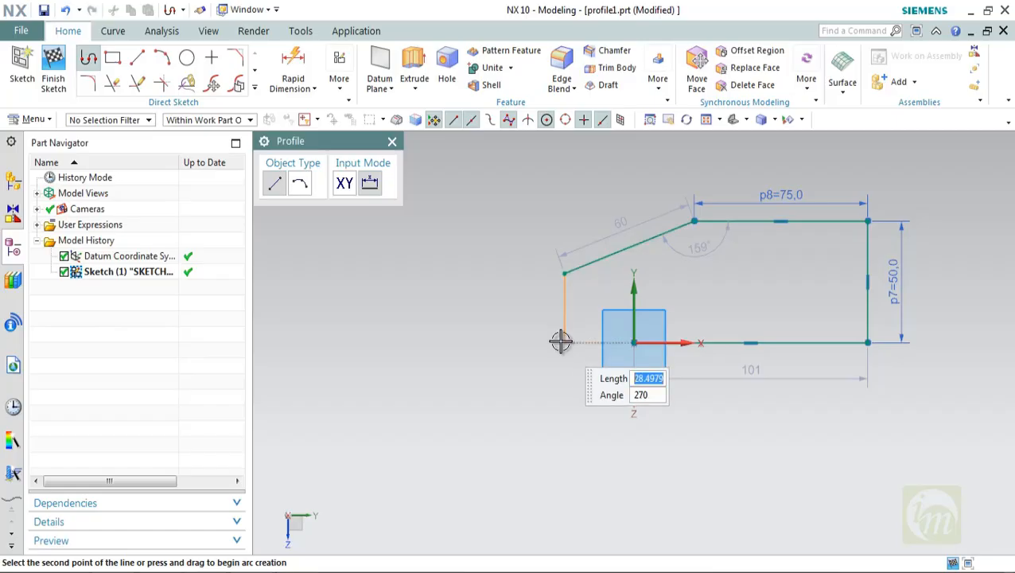
click(561, 341)
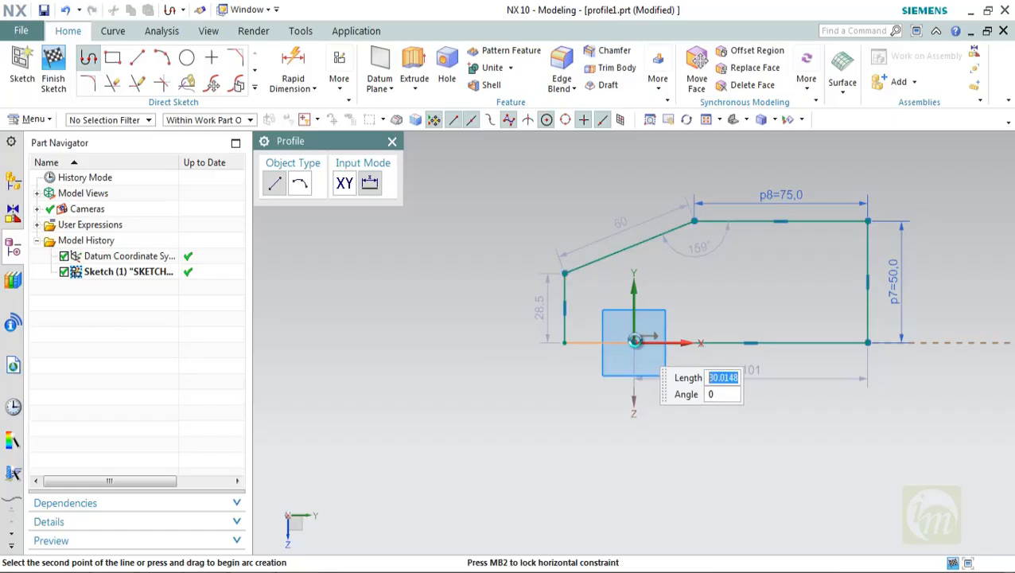
key(Escape)
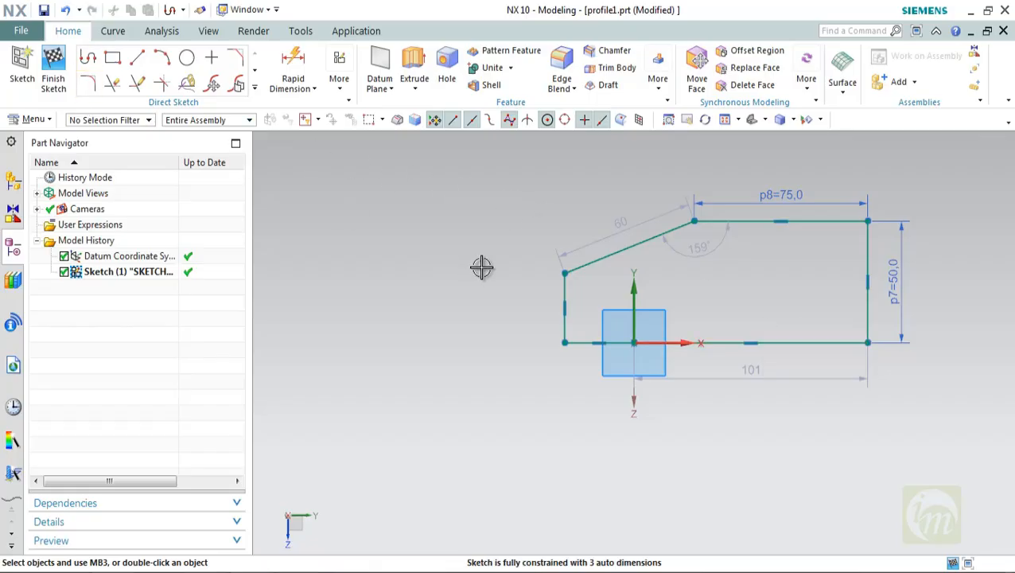
Draw a Profile line by coordinates from XC 0, YC 0 to XC 100, YC -100
key(z)
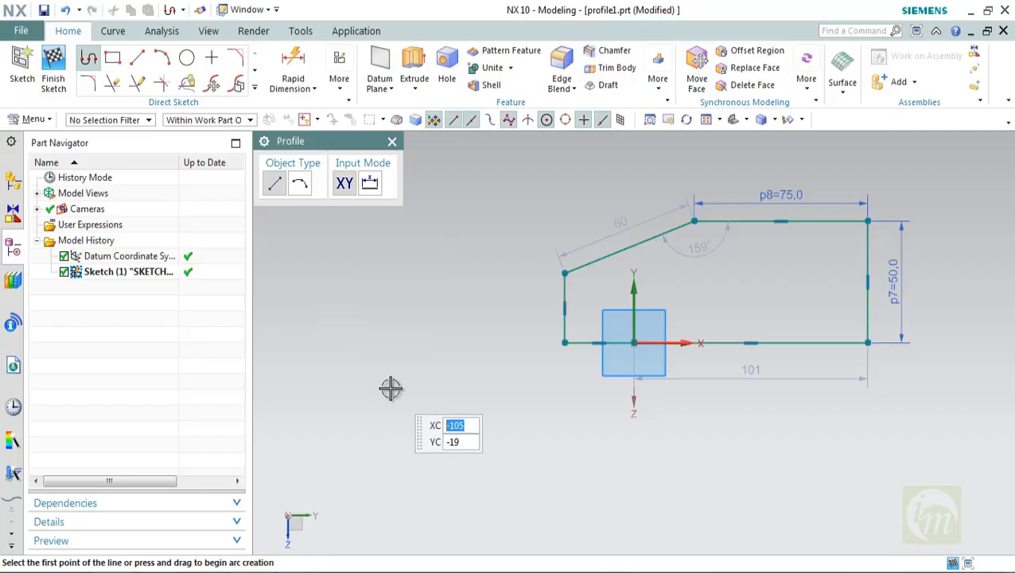
text(0)
key(Tab)
text(0)
key(Return)
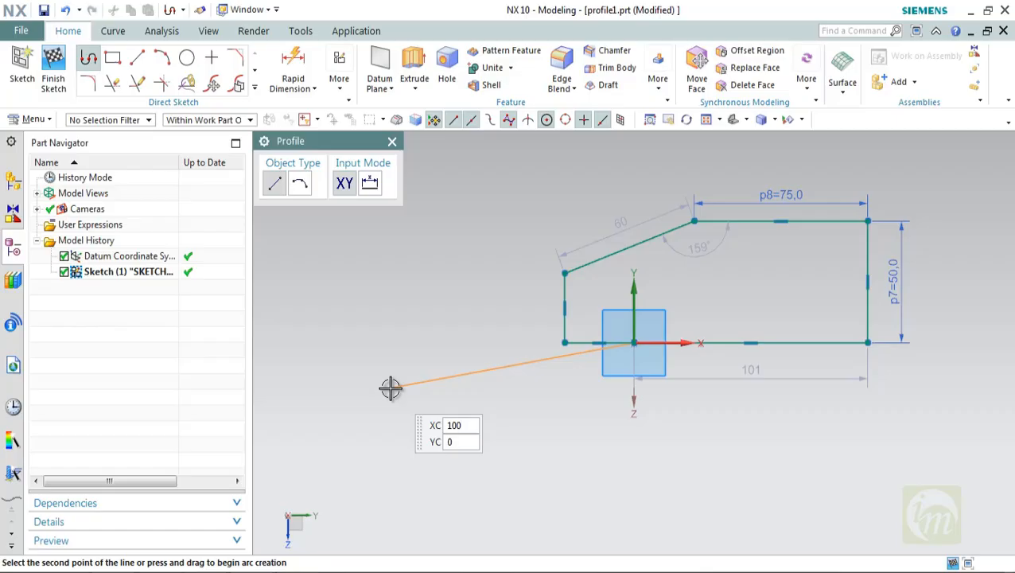
text(100)
key(Tab)
text(-)
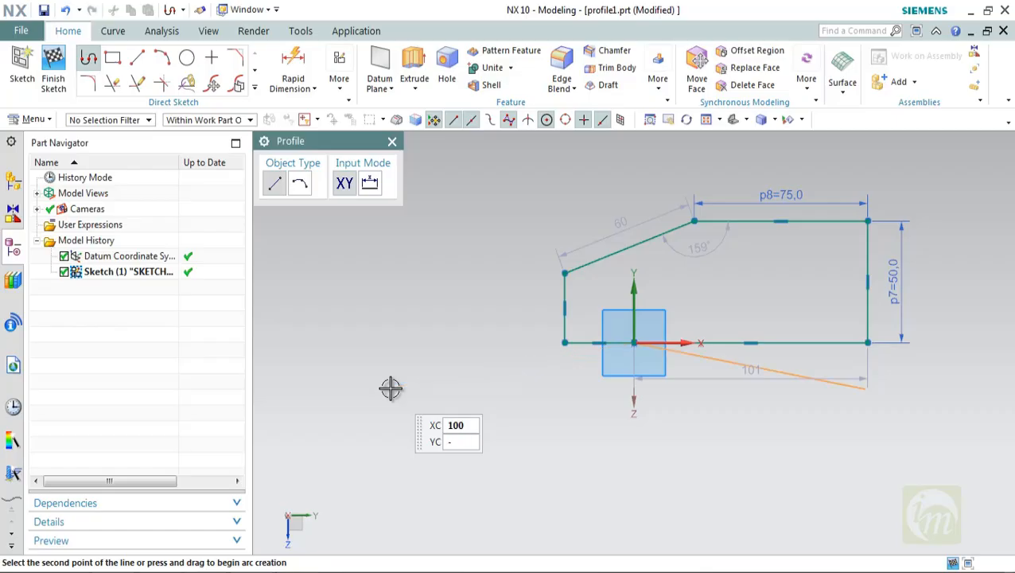
text(100)
key(Return)
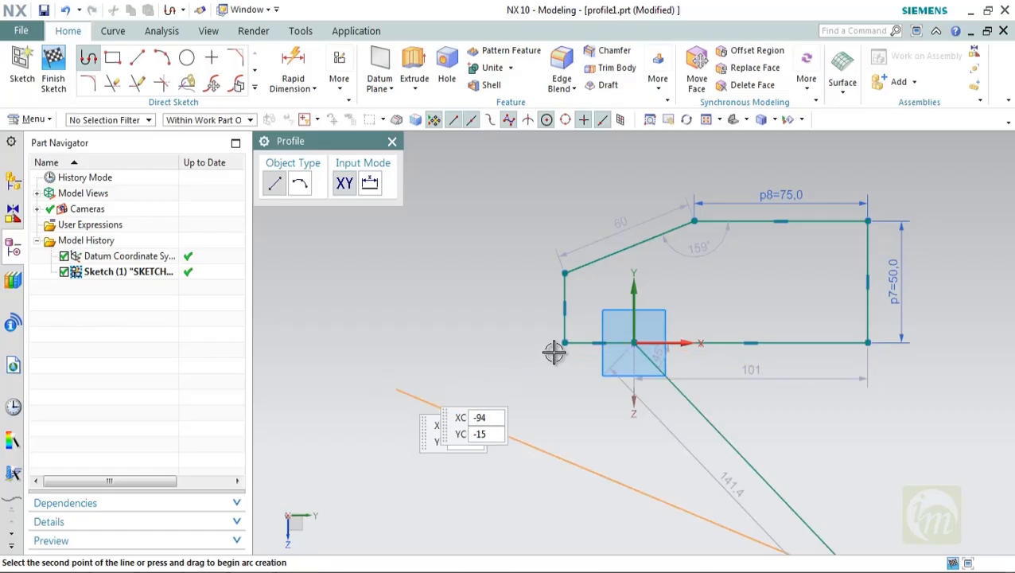
Add a connected line ending at XC 0, YC 100 and finish the profile
scroll(570, 339, down, 3)
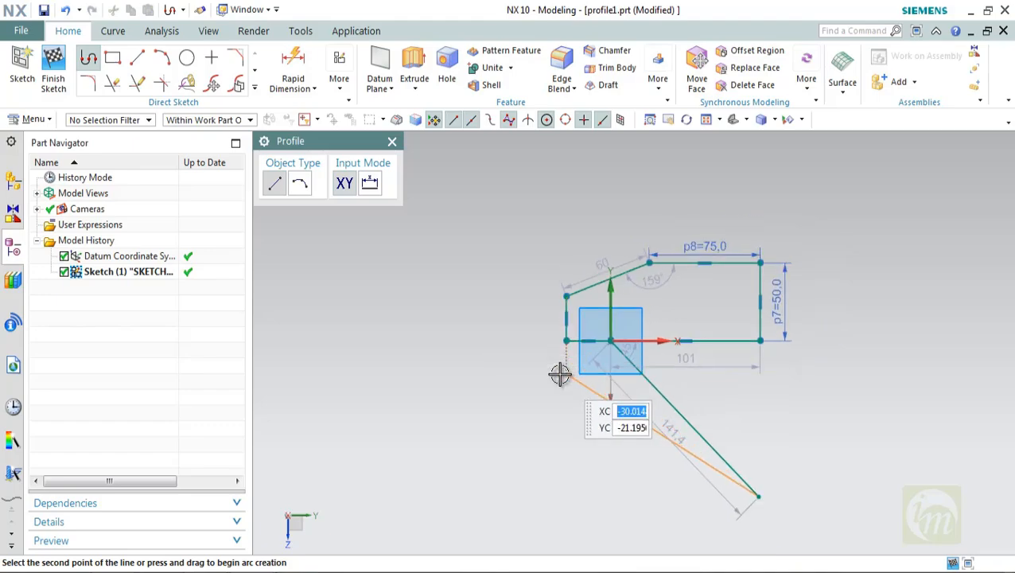
text(0)
key(Tab)
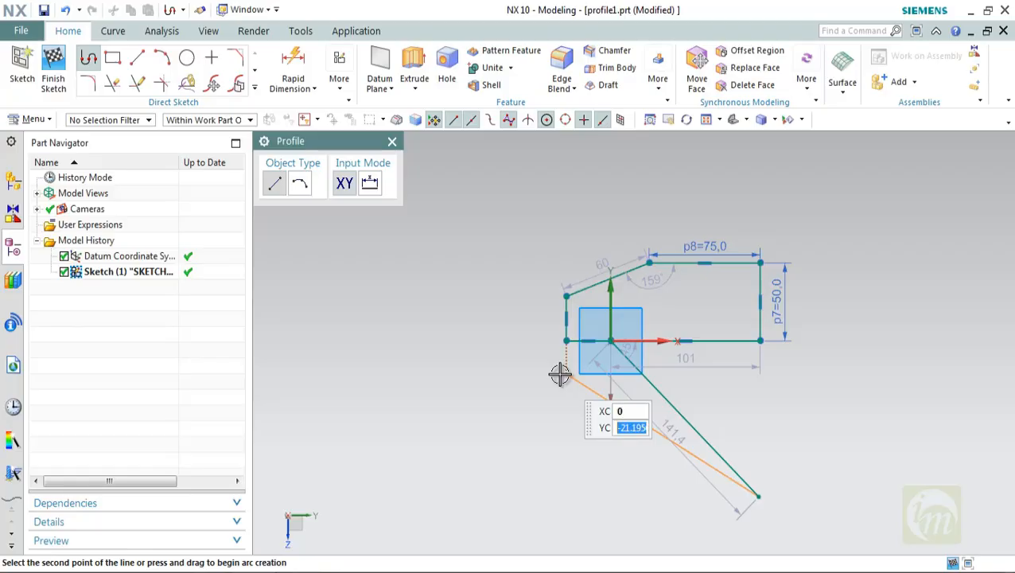
text(100)
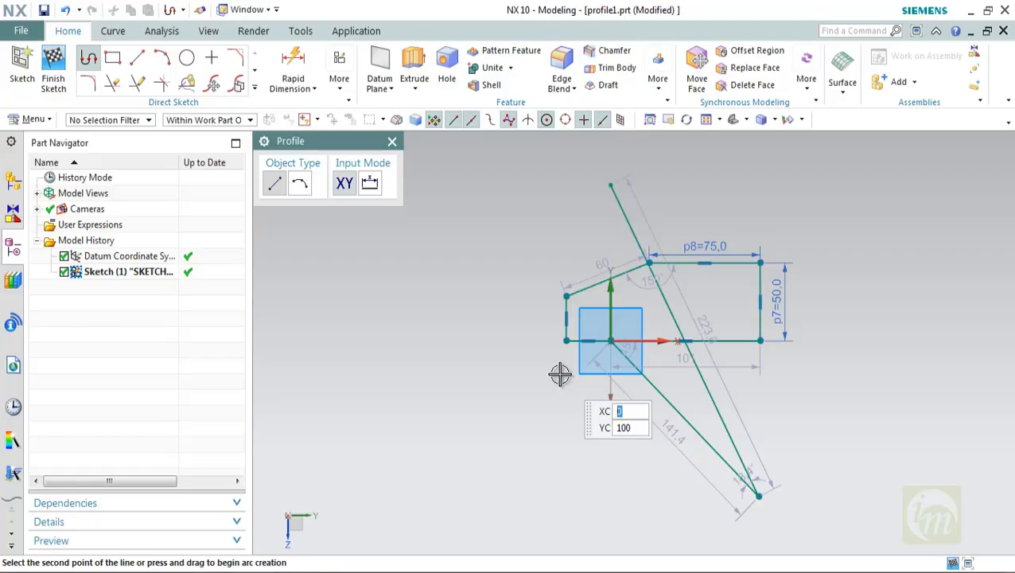
key(Return)
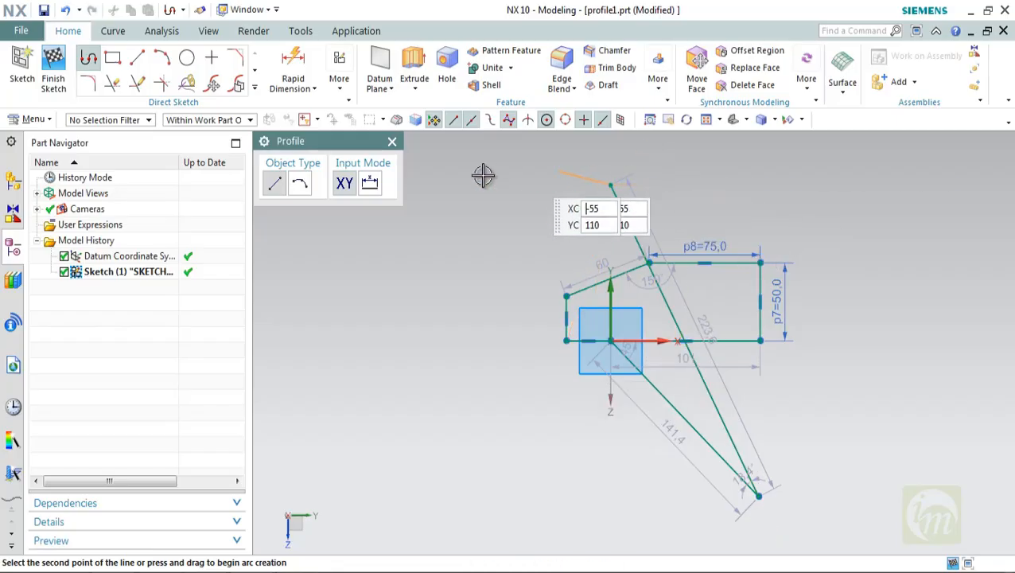
key(Escape)
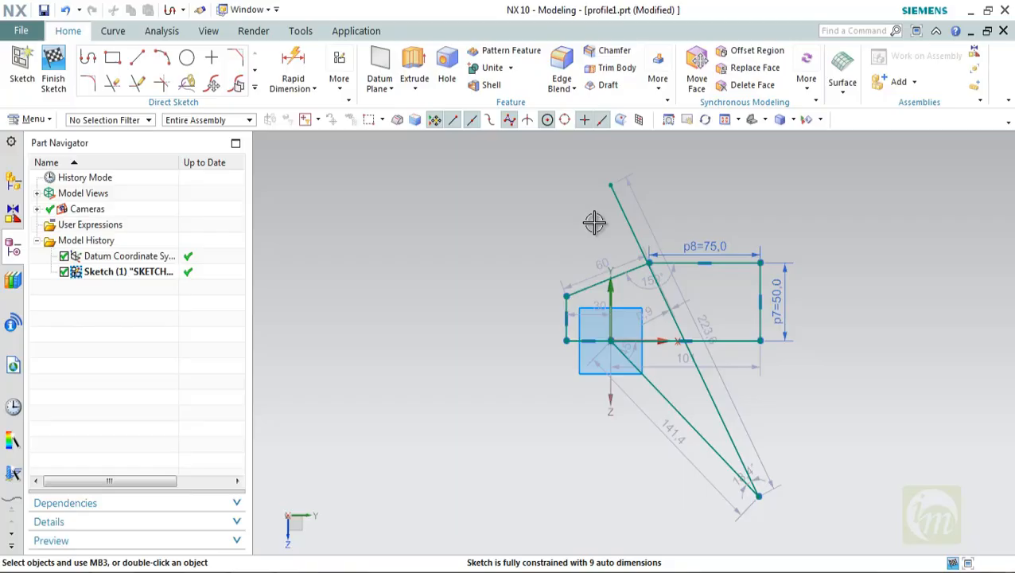
Delete all the curves and dimensions from the sketch
drag(480, 154, 844, 521)
key(Delete)
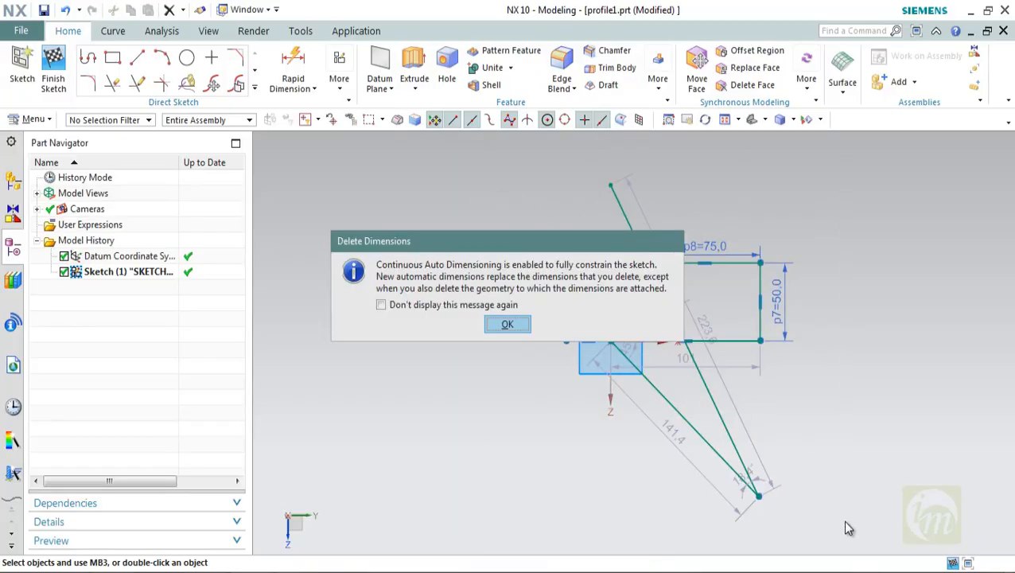
click(509, 326)
click(452, 133)
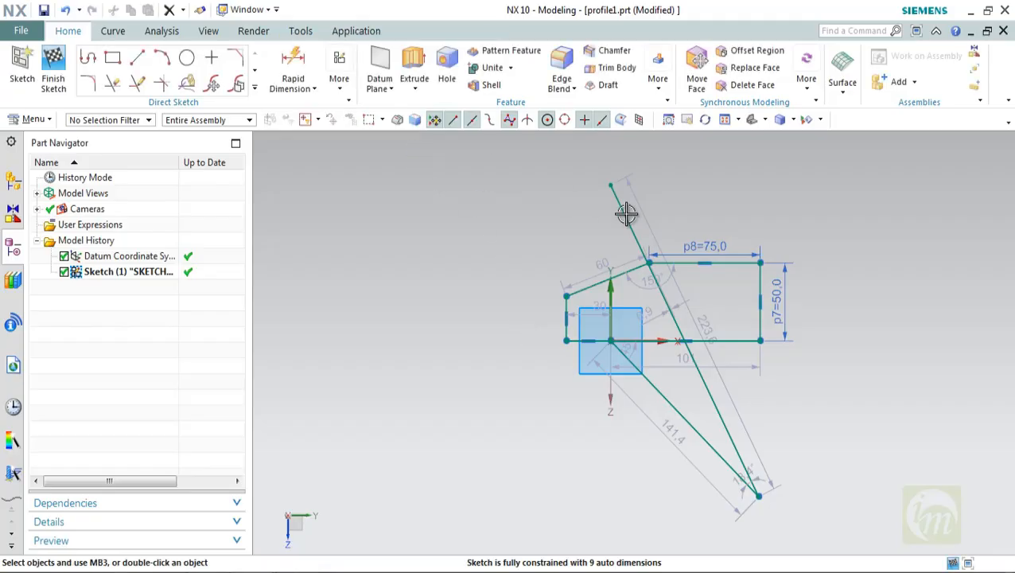
drag(734, 429, 810, 518)
key(Delete)
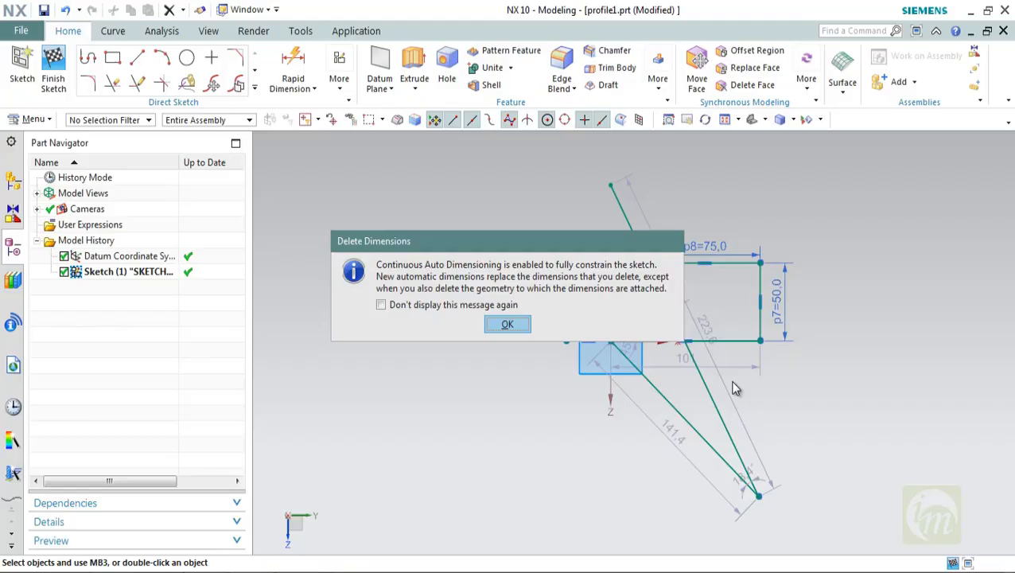
click(511, 324)
click(345, 131)
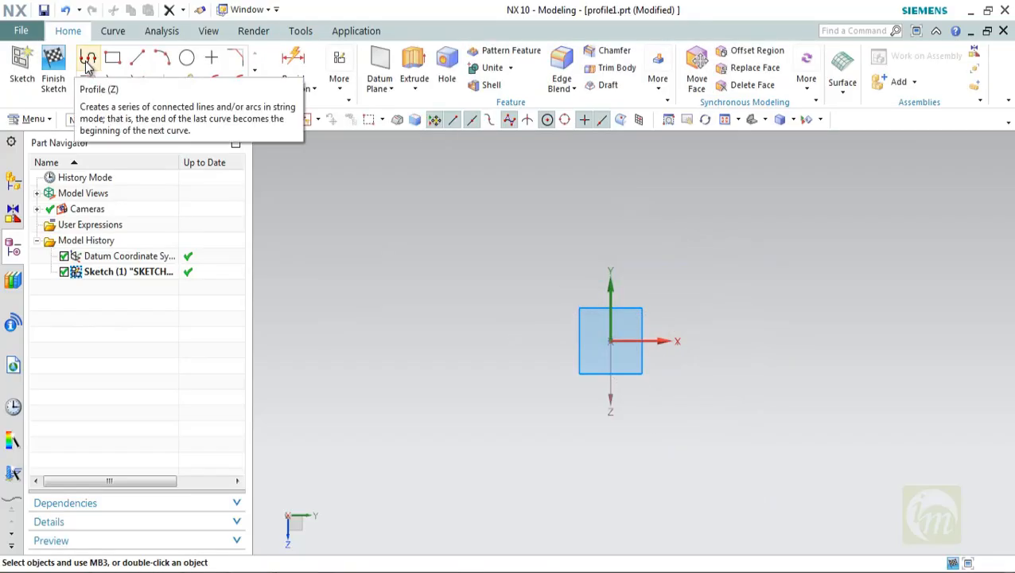
Draw a horizontal Profile line 150 mm long beside the origin and continue it with a tangent arc of about 27.1 mm radius
click(87, 64)
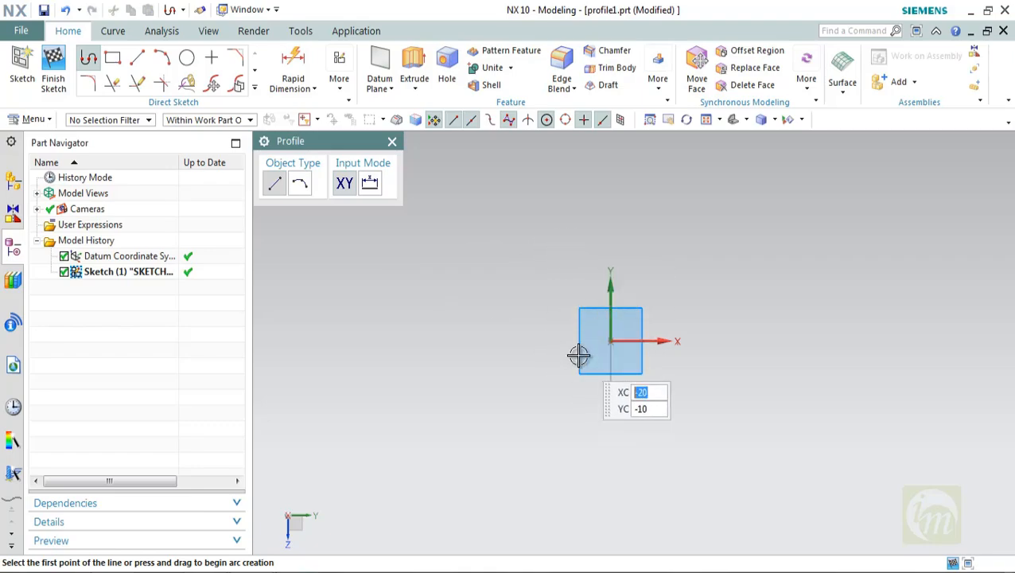
shift+middle_drag(578, 356, 421, 439)
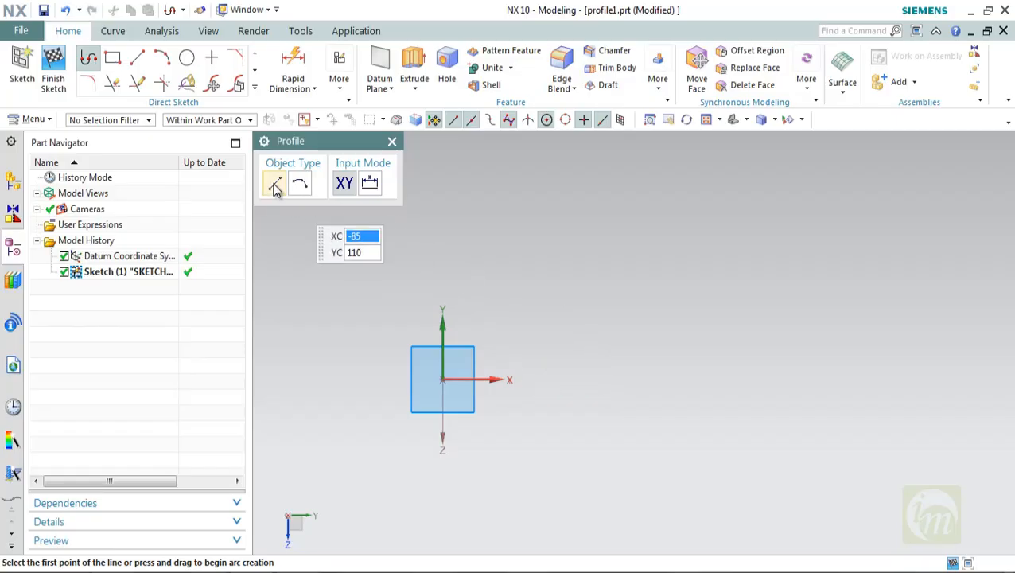
click(562, 279)
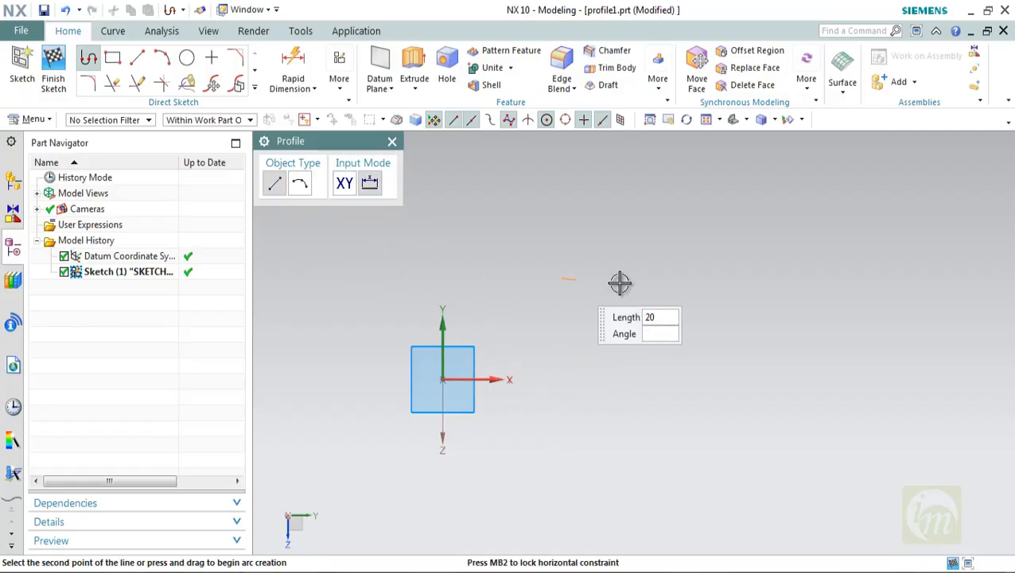
click(784, 277)
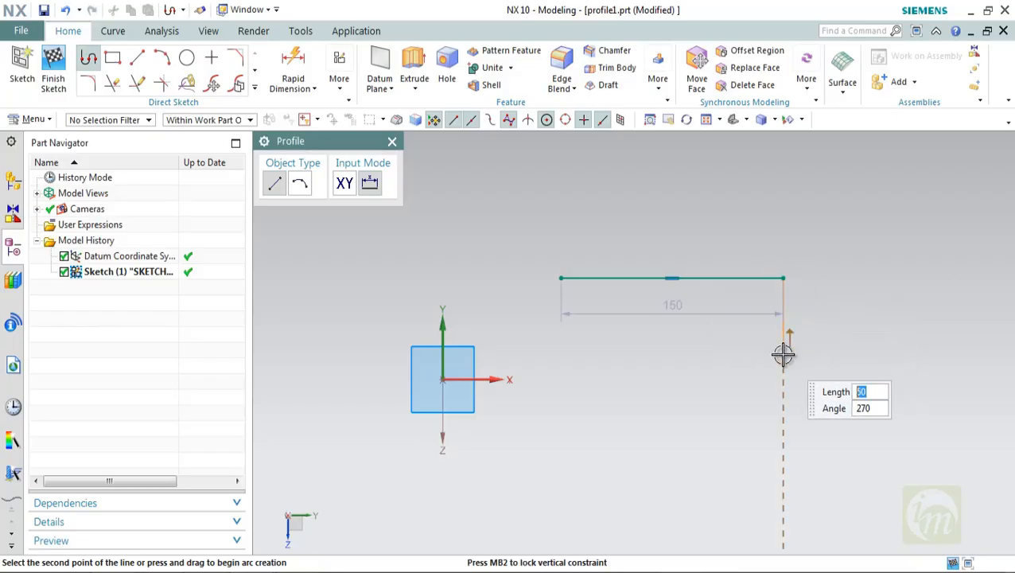
click(299, 184)
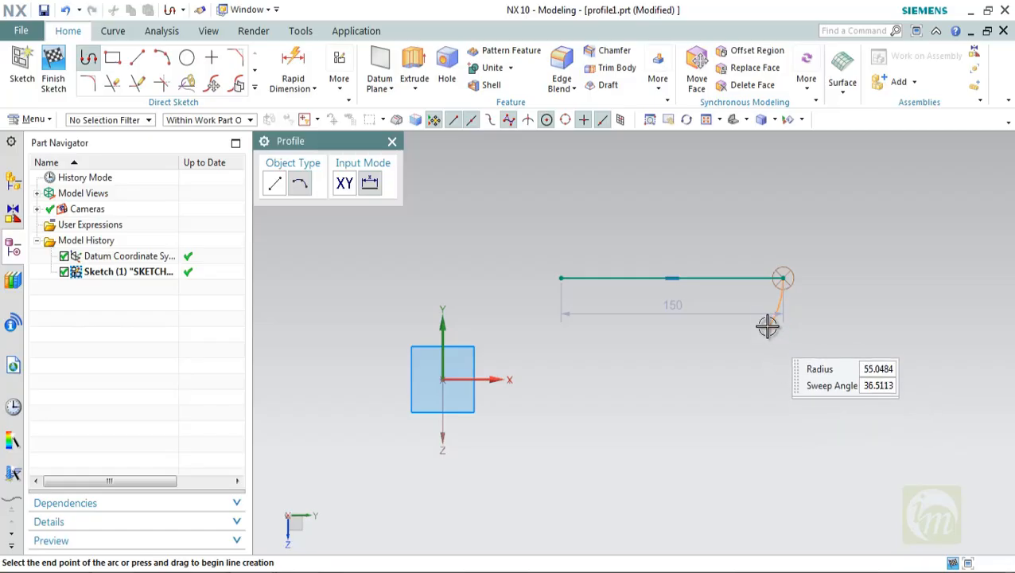
click(792, 361)
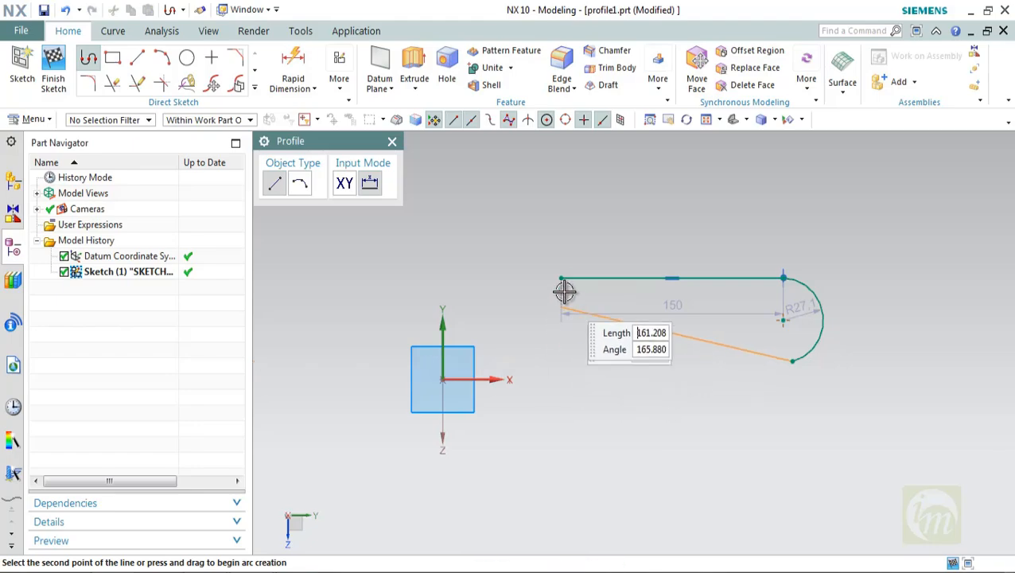
Add a horizontal line about 156.3 mm long beneath the first one and close the slot with an arc of about 26.7 mm radius
click(563, 361)
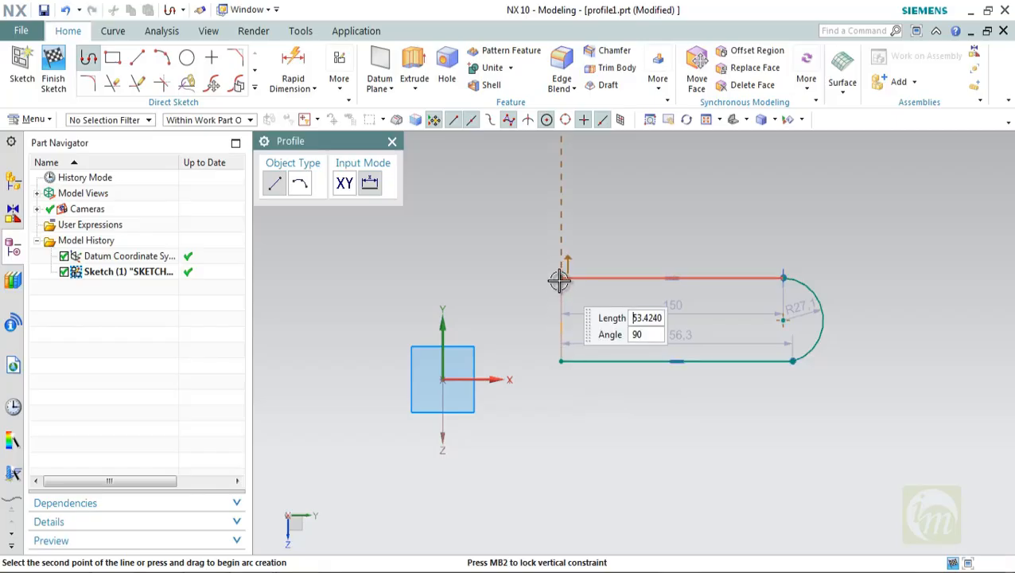
click(299, 183)
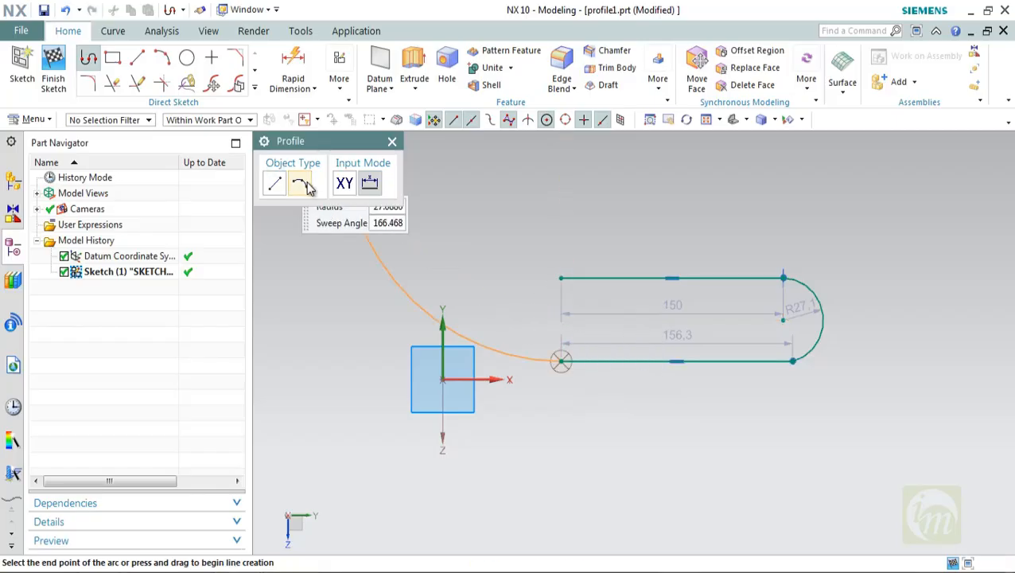
click(560, 278)
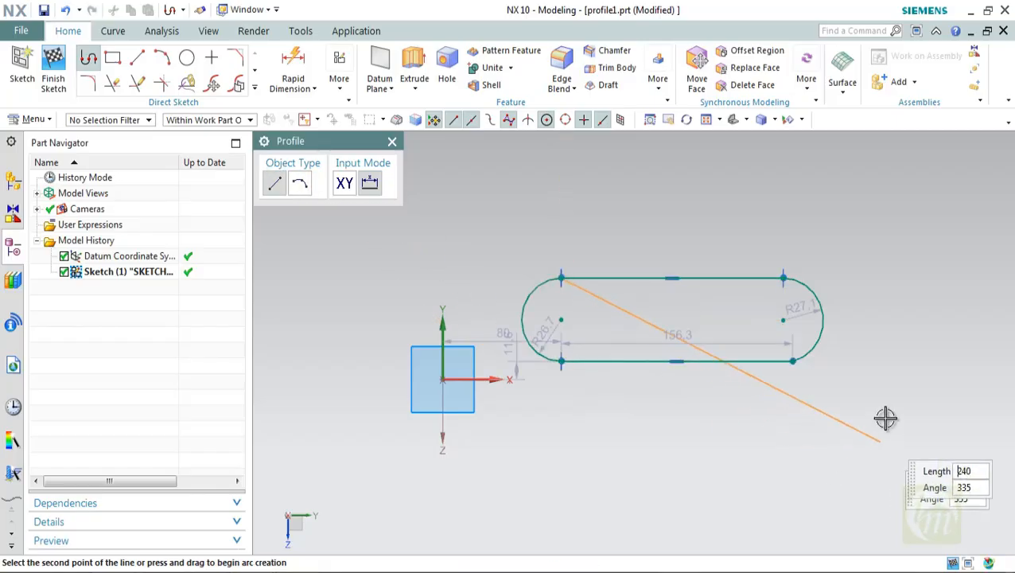
key(Escape)
key(Escape)
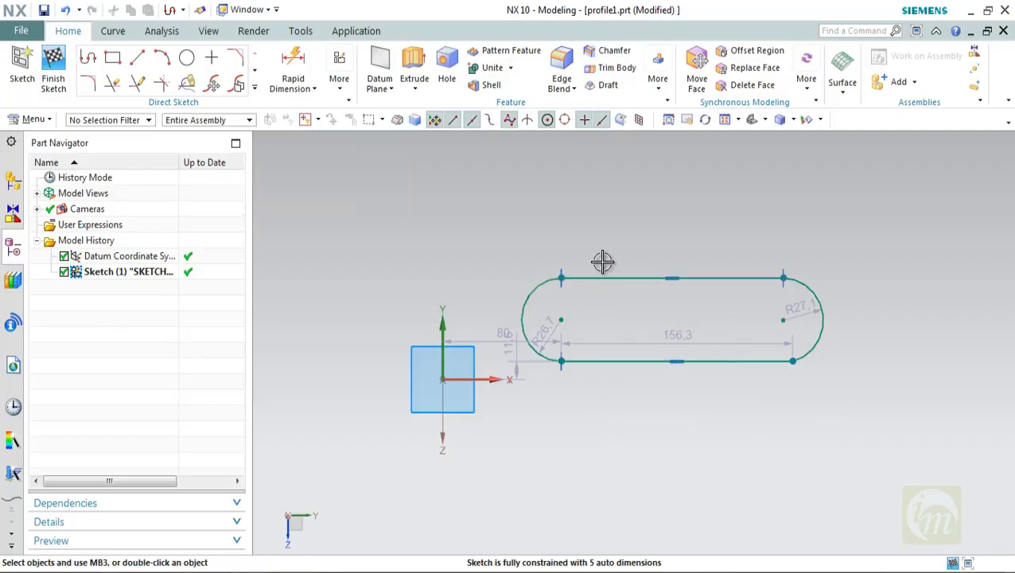
Delete the whole slot-shaped profile from the sketch
drag(679, 363, 841, 430)
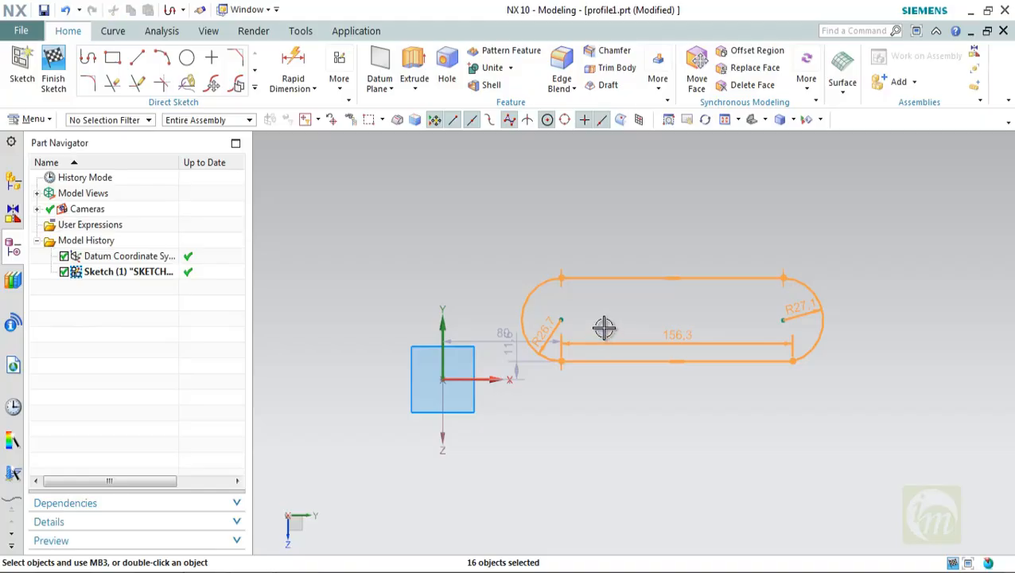
key(Escape)
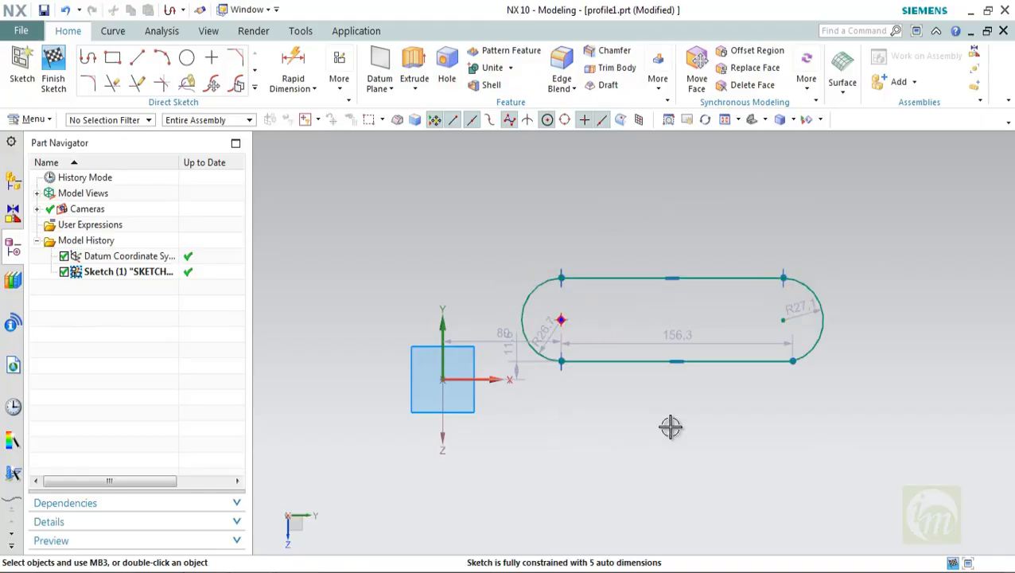
click(653, 285)
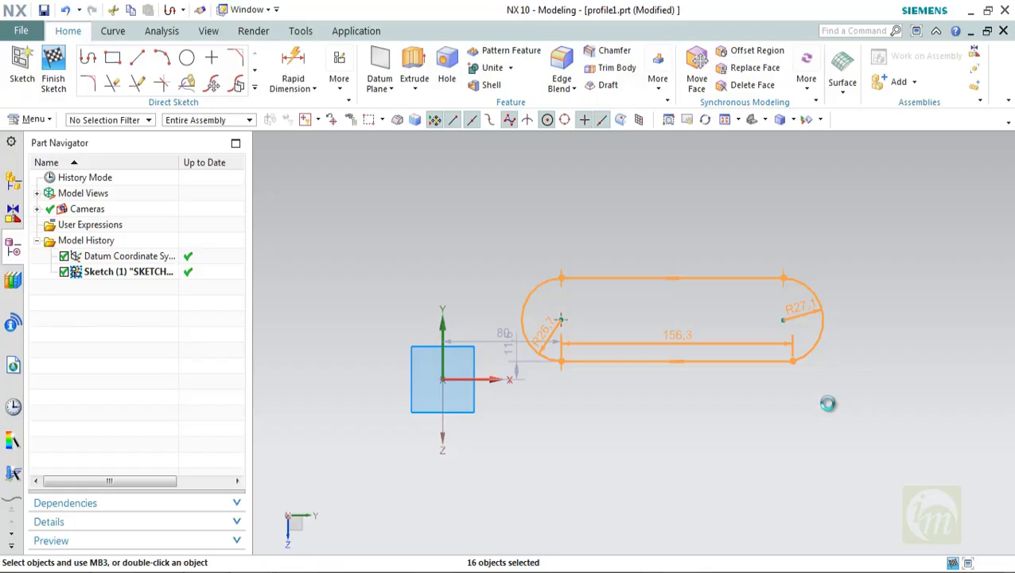
key(Delete)
click(517, 327)
Start a Profile with a horizontal line about 144.8 mm long, a 70 mm line downward and a 40 mm line back inward
key(z)
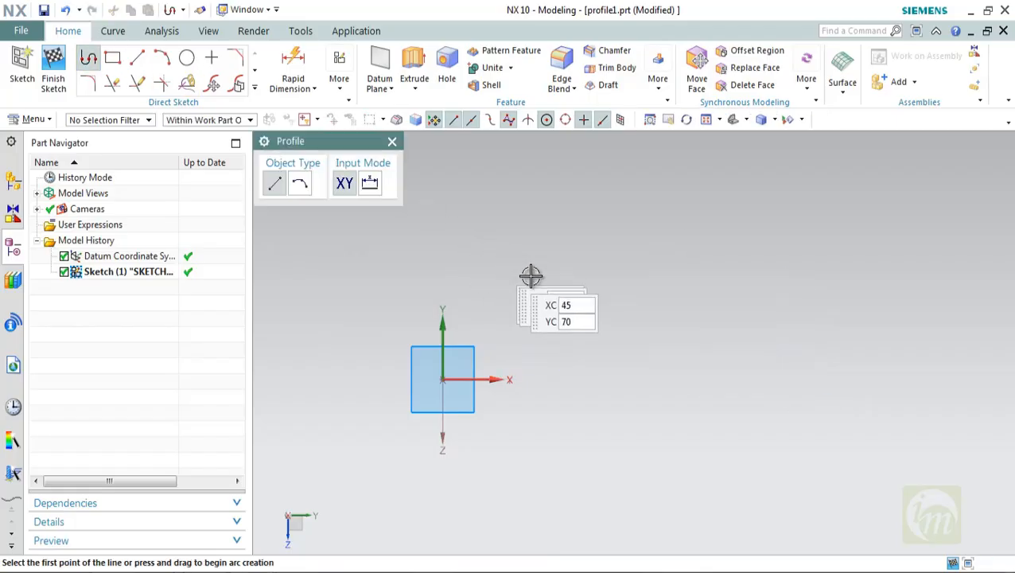
click(575, 278)
click(789, 278)
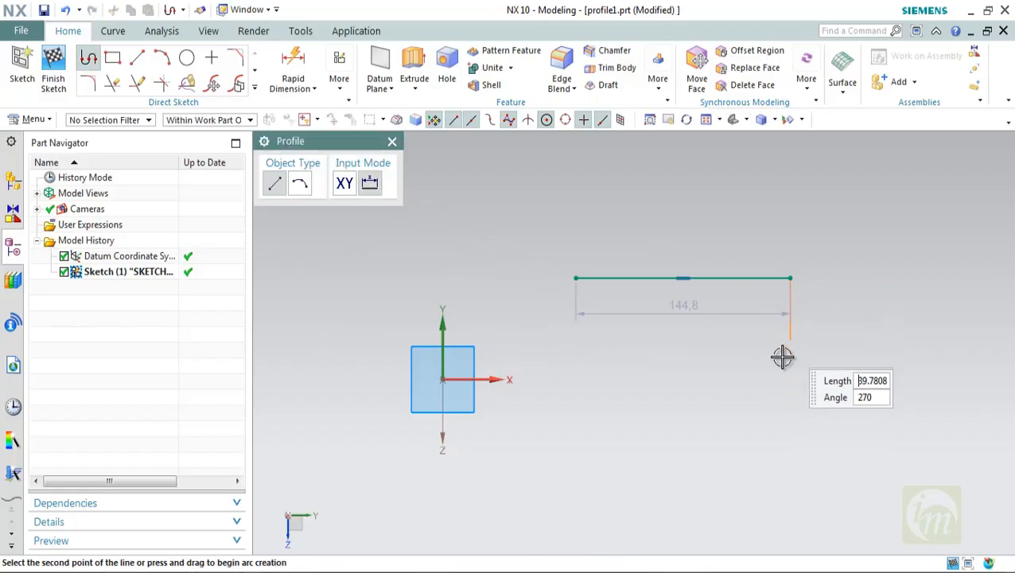
click(791, 387)
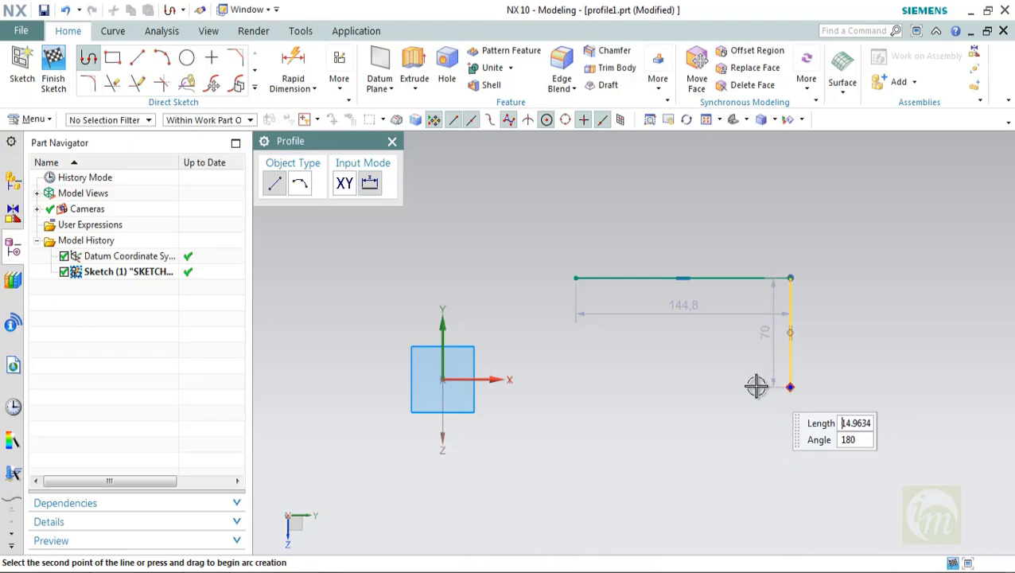
click(731, 388)
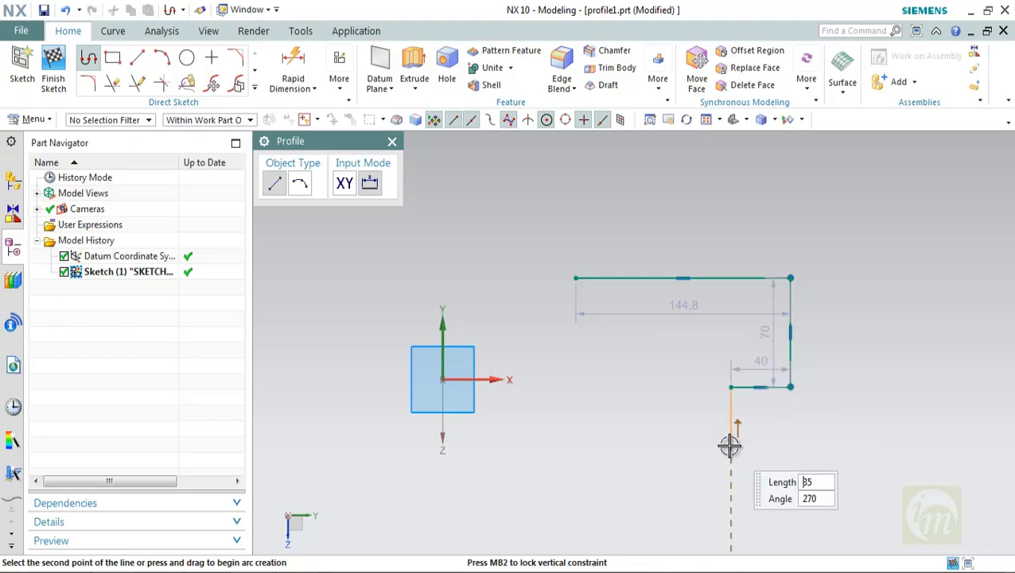
Continue with a tab 35 mm deep and about 39.9 mm wide, then a line about 64.9 mm long, closing the T-shaped profile at its start
click(731, 441)
click(672, 442)
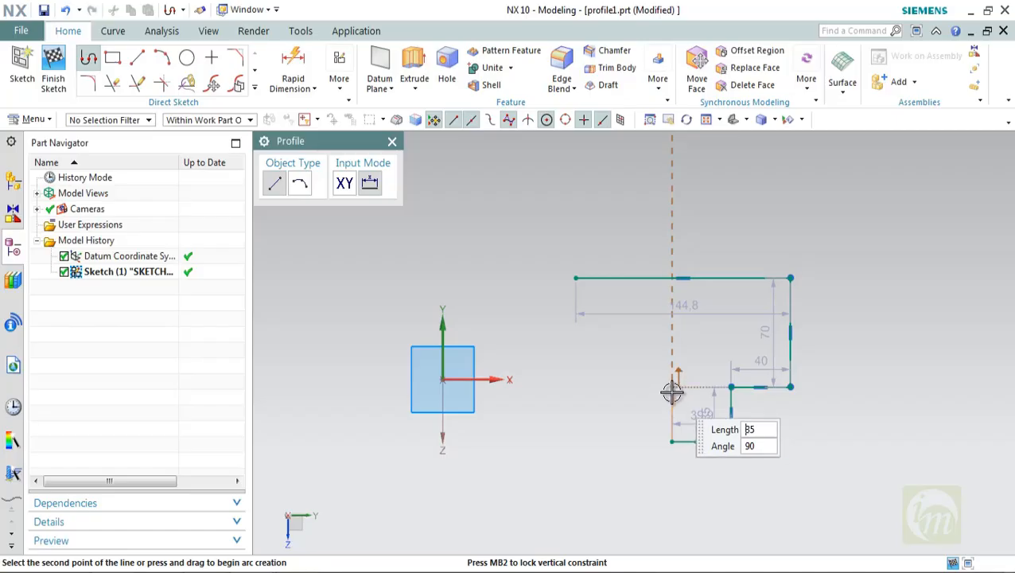
click(672, 388)
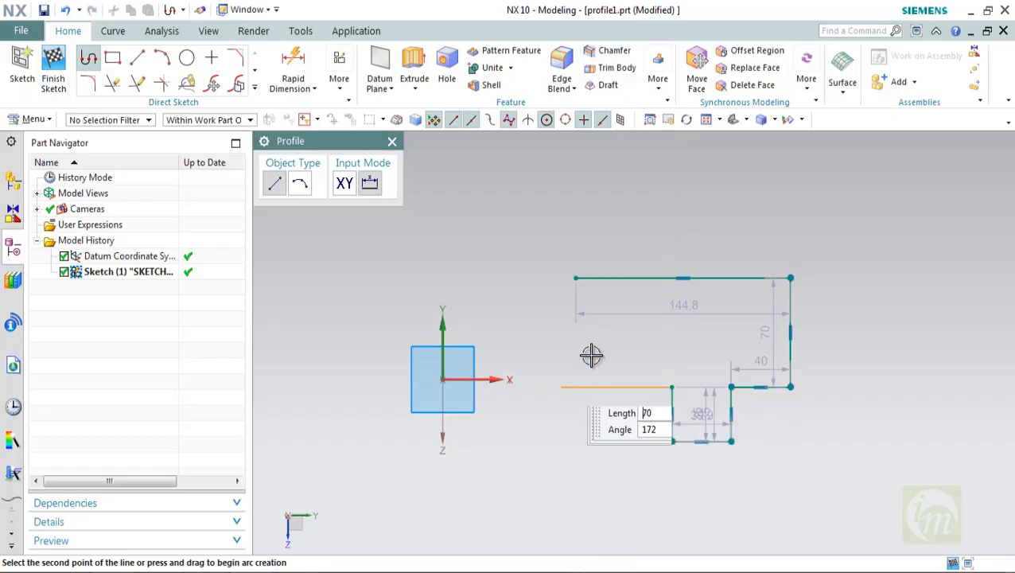
click(576, 387)
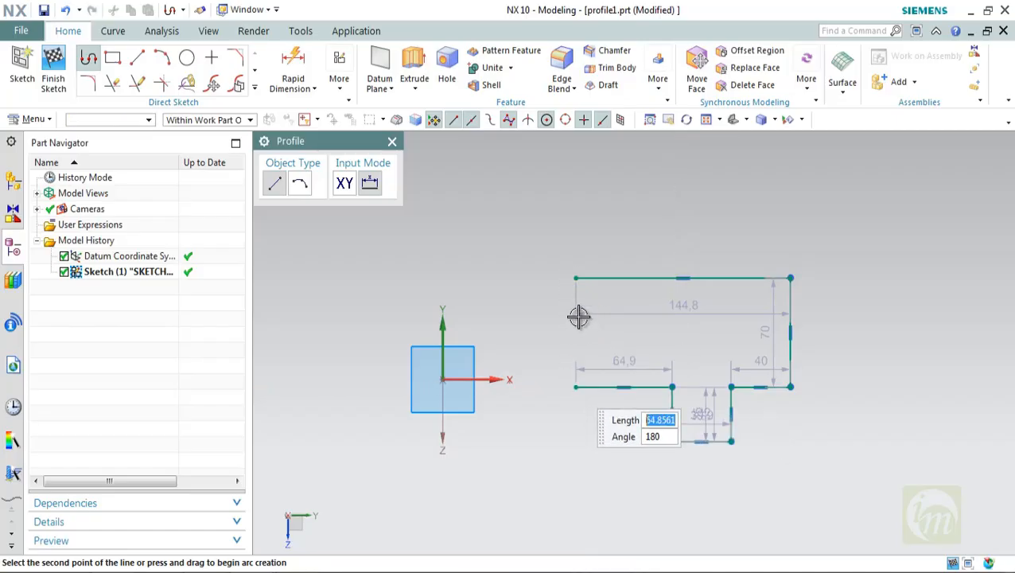
click(576, 279)
key(Escape)
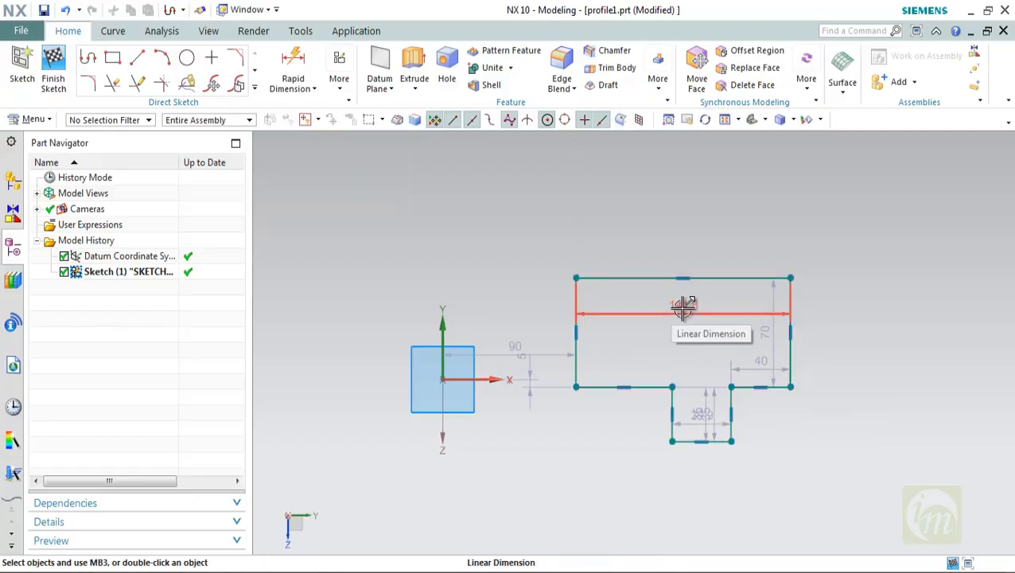
Place the overall width dimension above the T-shaped profile and set it to 155 mm
drag(680, 301, 681, 238)
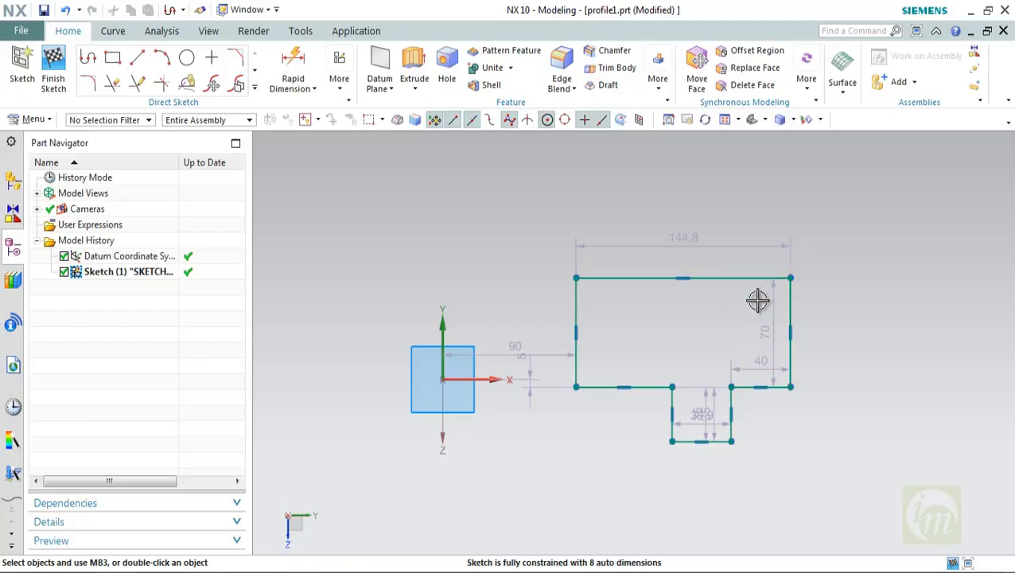
double_click(682, 242)
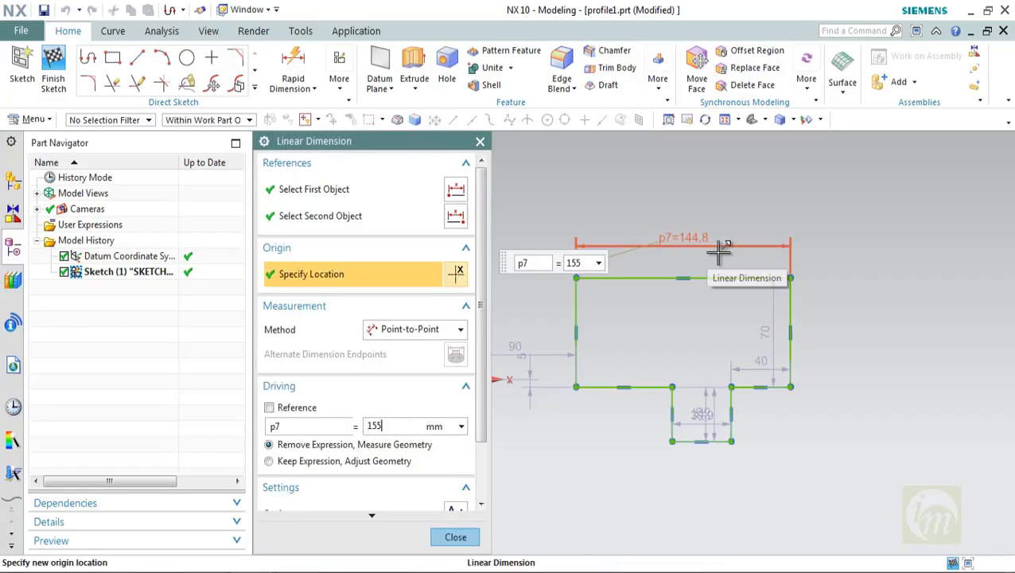
key(Return)
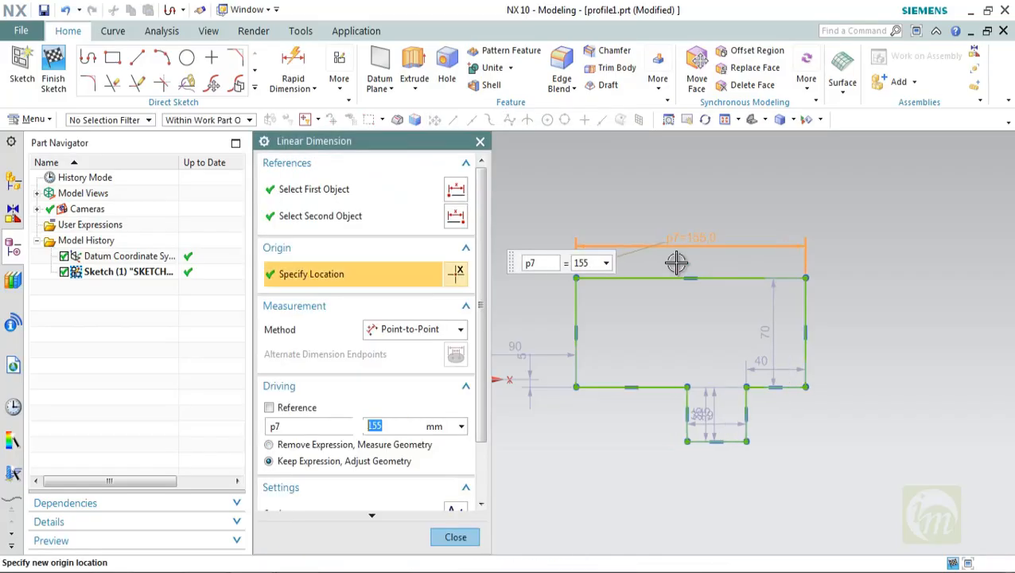
click(480, 144)
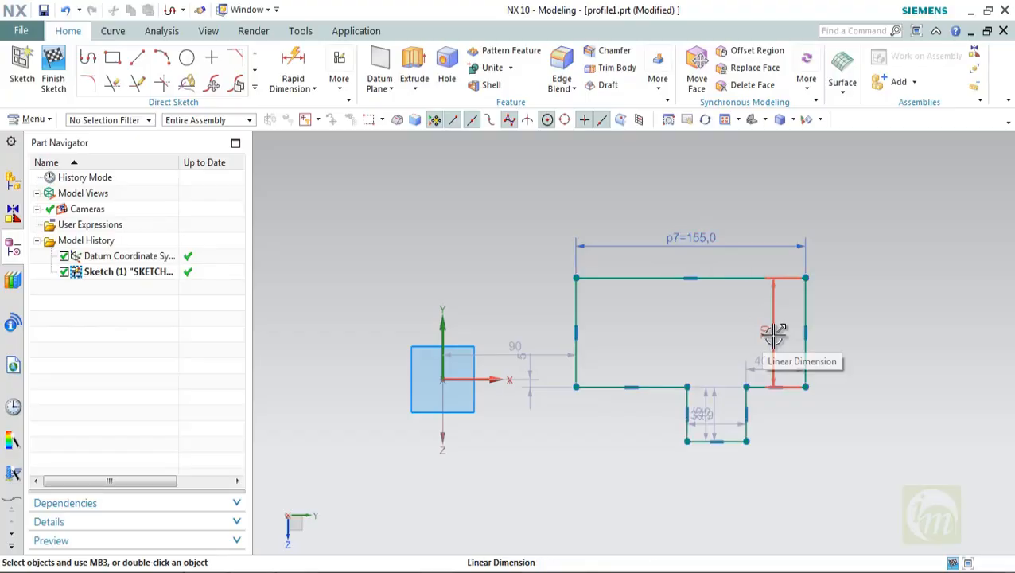
Reposition the upper rectangle's height dimension outside its right edge and the tab's width dimension below the tab
drag(770, 335, 864, 332)
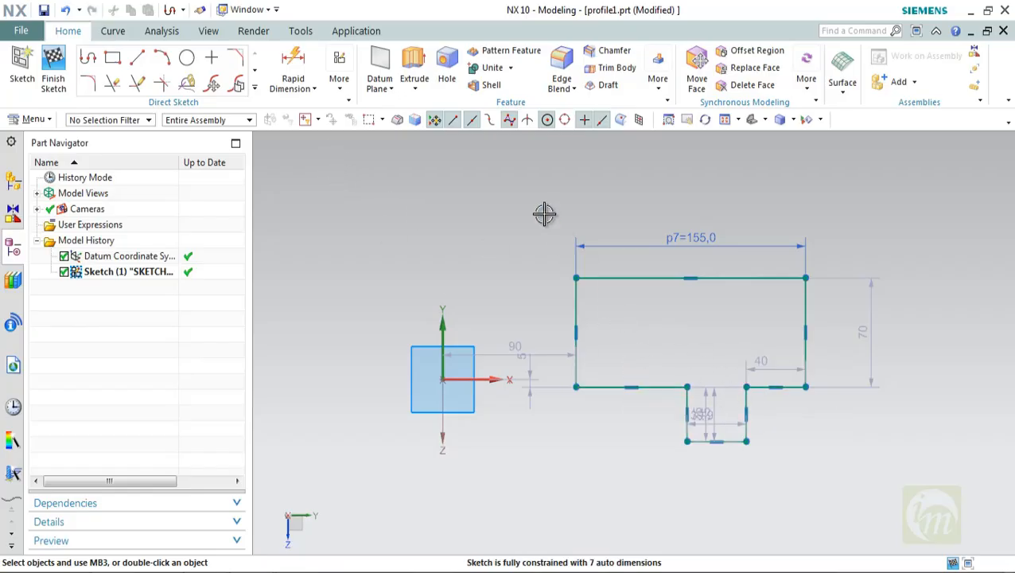
drag(703, 412, 714, 481)
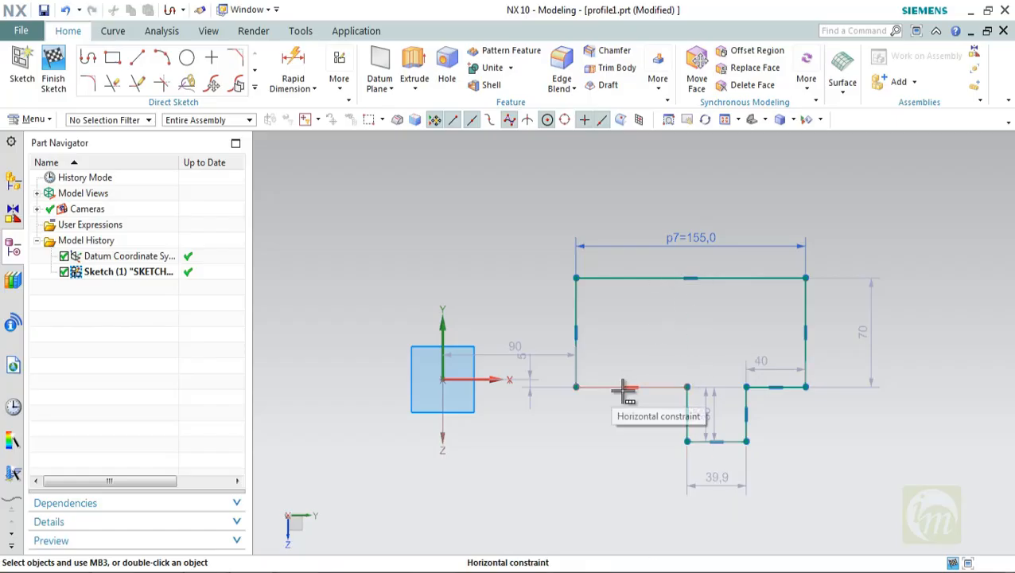
Add a Linear Dimension across the horizontal shoulder left of the tab and set it to 40 mm
click(311, 89)
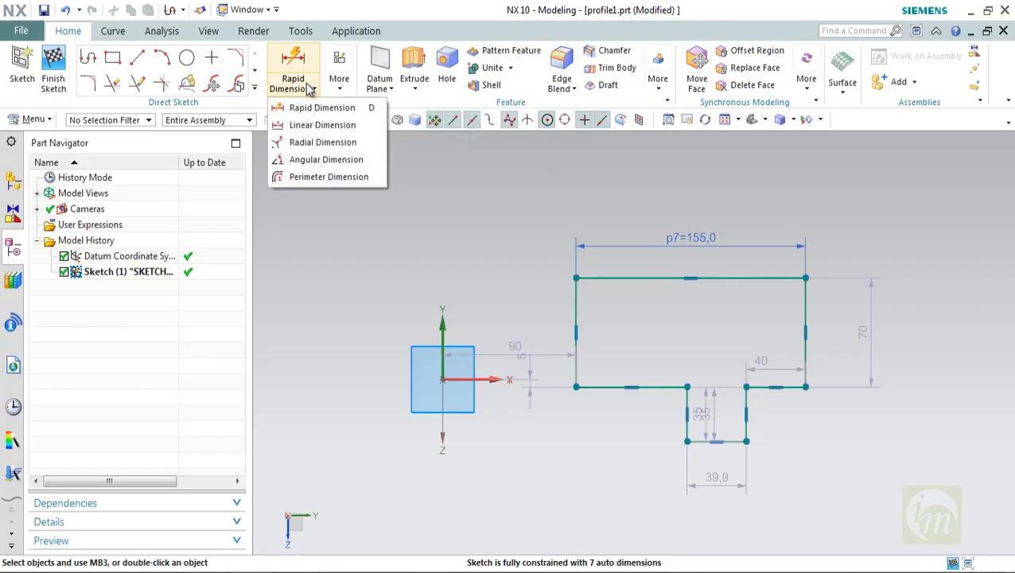
click(320, 127)
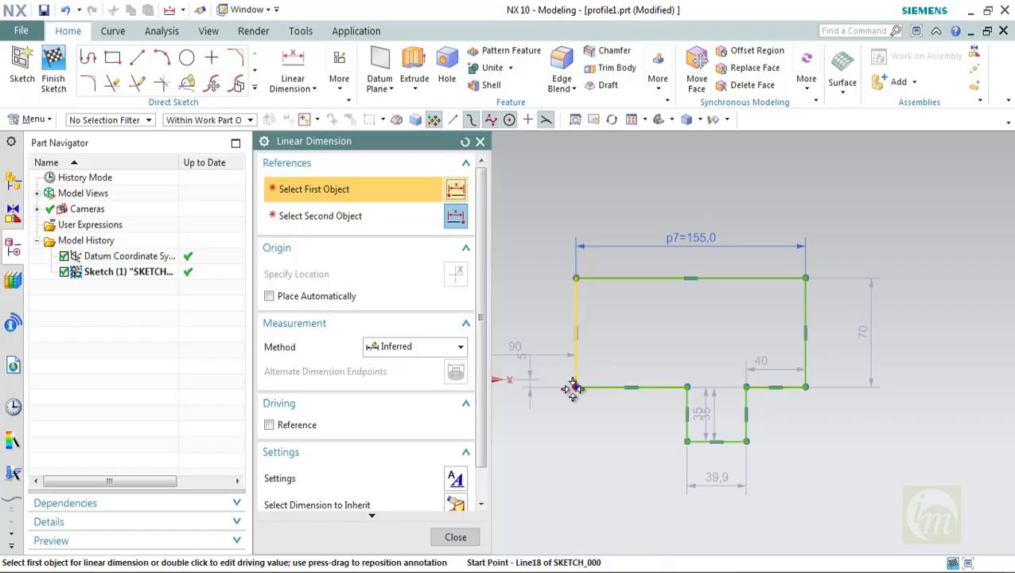
click(575, 388)
click(686, 387)
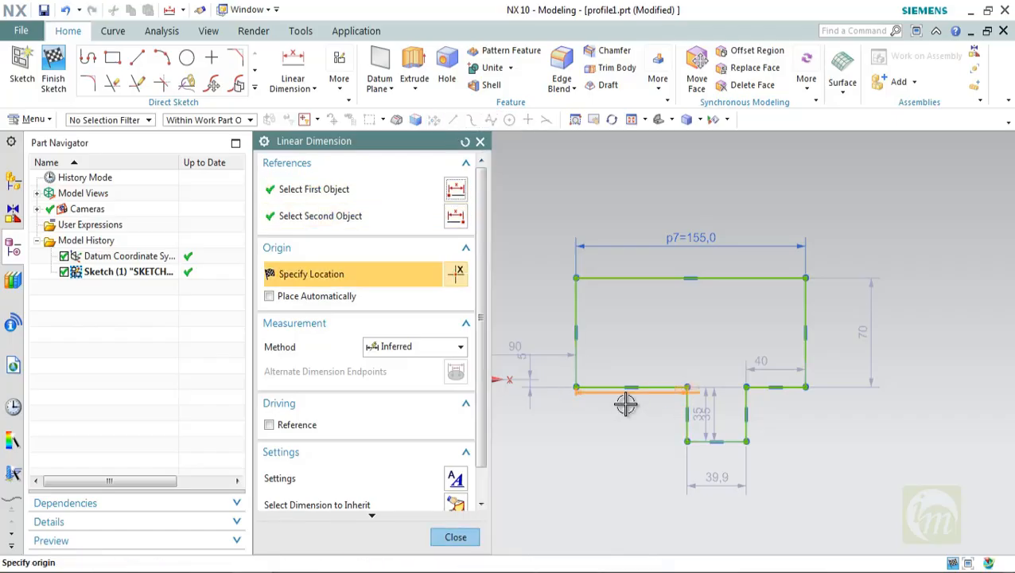
click(623, 409)
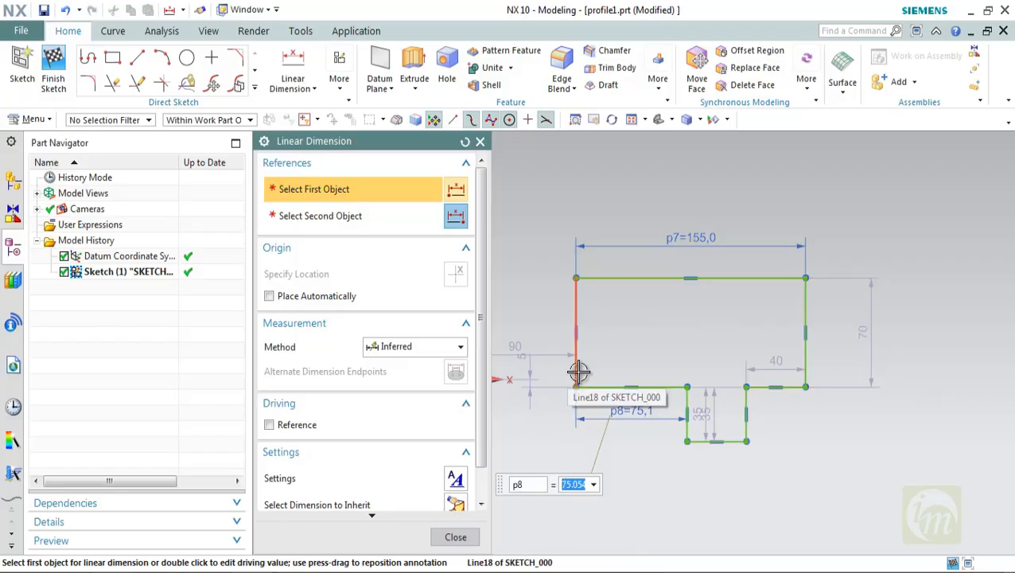
key(Return)
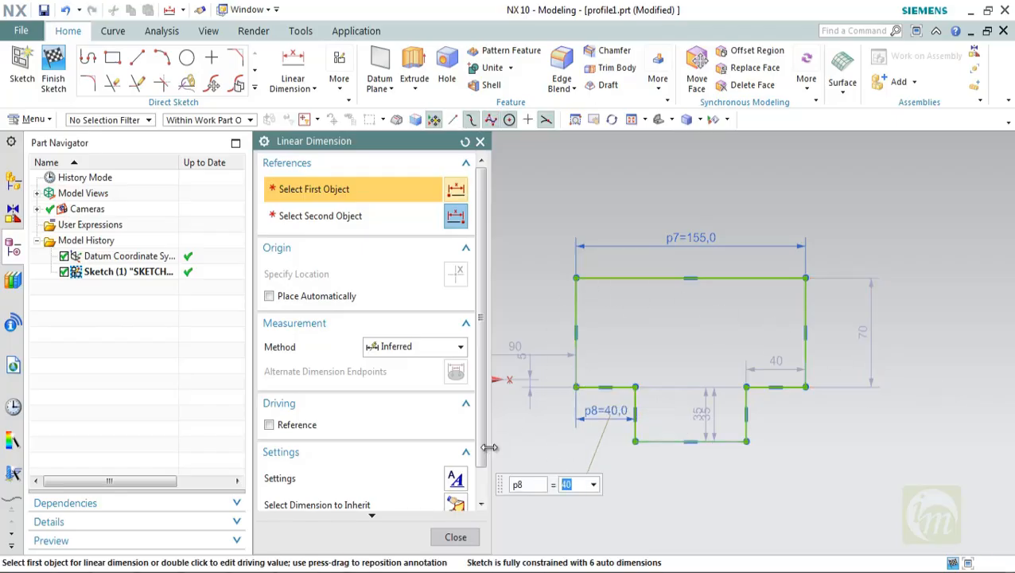
click(469, 536)
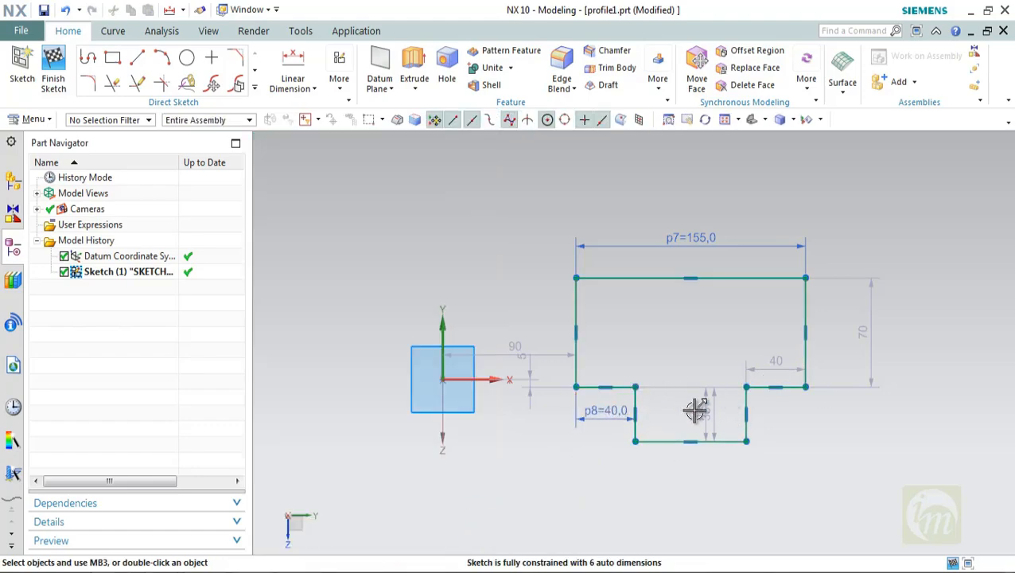
Open the upper rectangle's height dimension for editing and close it again
double_click(868, 338)
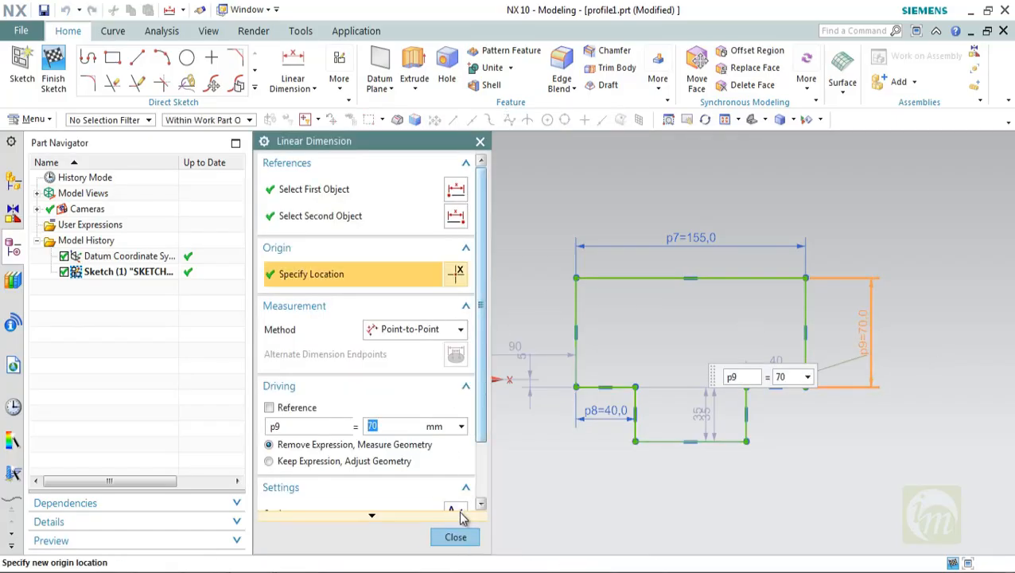
click(455, 537)
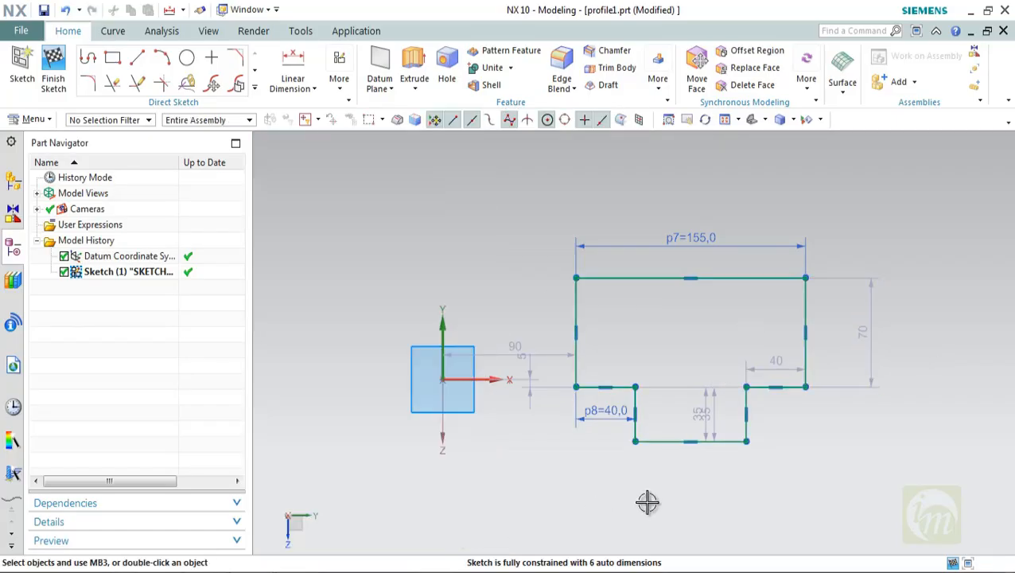
Convert the automatic dimension on the shoulder right of the tab into a driving dimension of 40 mm
double_click(764, 364)
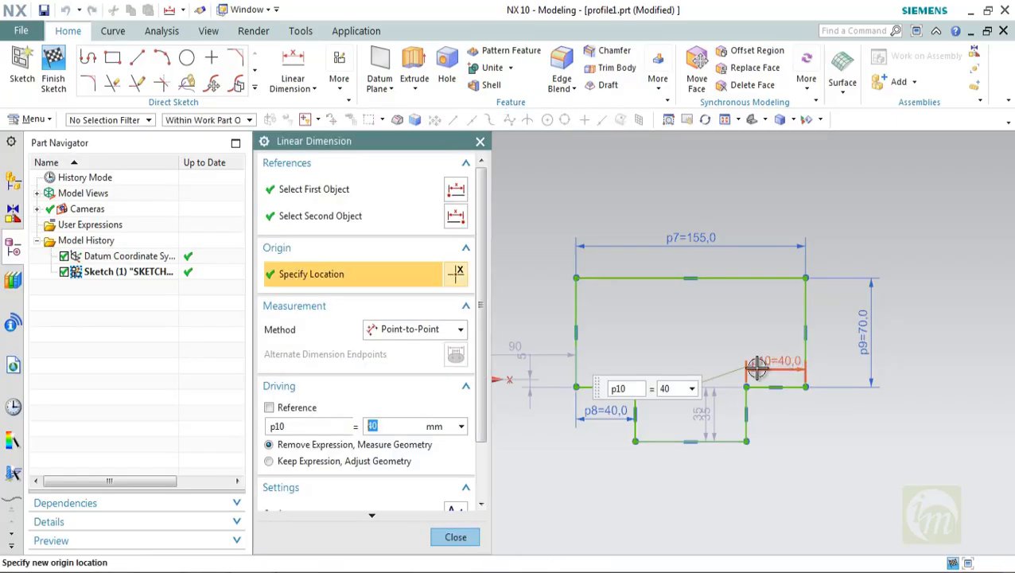
text(40)
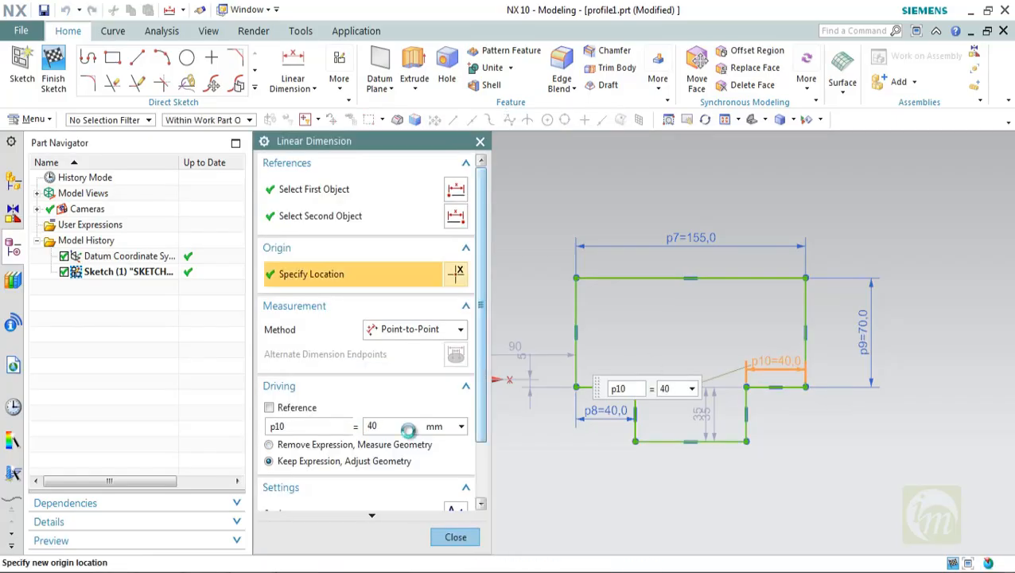
click(454, 537)
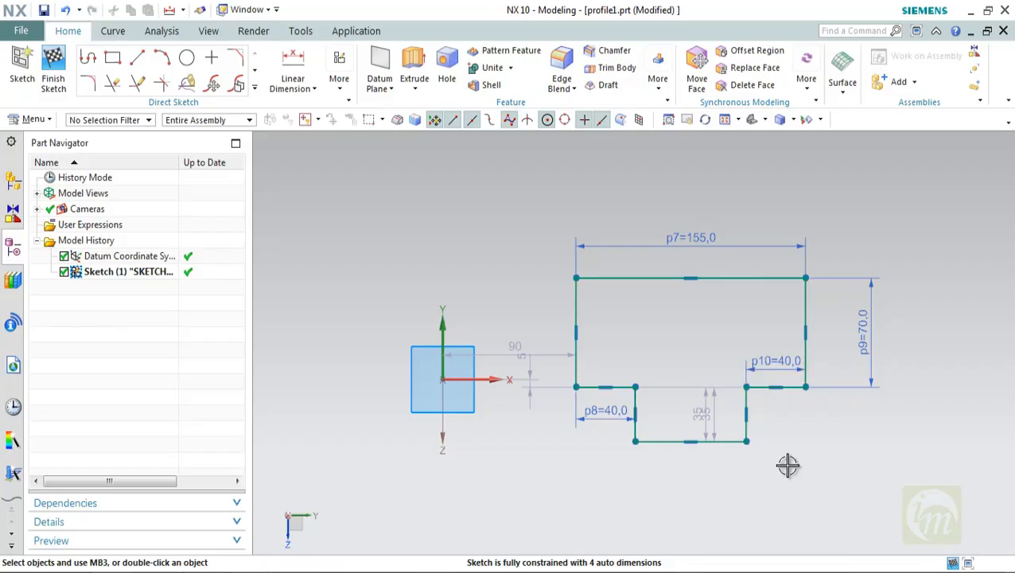
Move the tab's two overlapping height dimensions apart and delete the one at the middle of the tab
drag(691, 415, 650, 414)
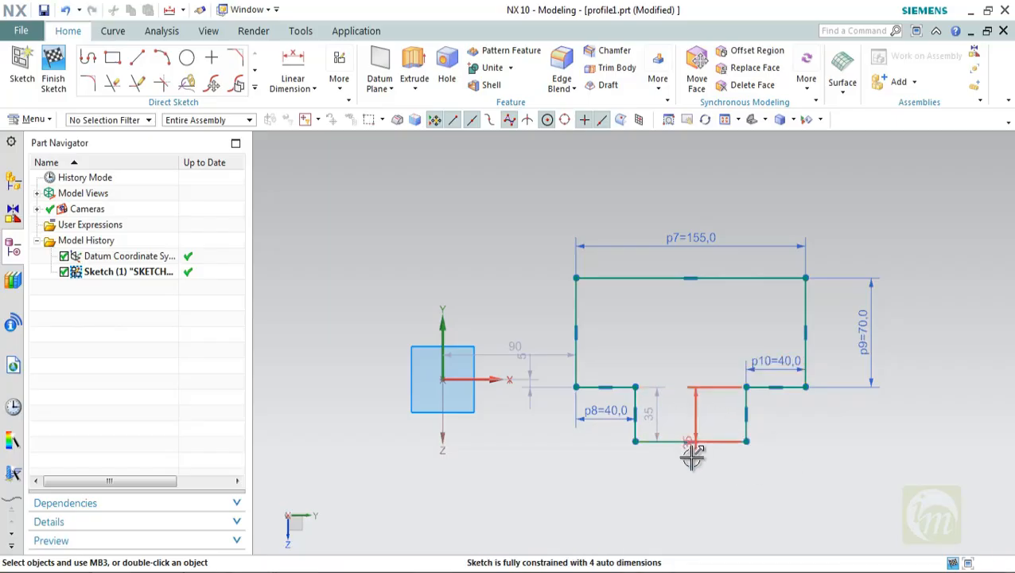
scroll(700, 449, up, 3)
scroll(606, 399, up, 5)
scroll(625, 393, down, 8)
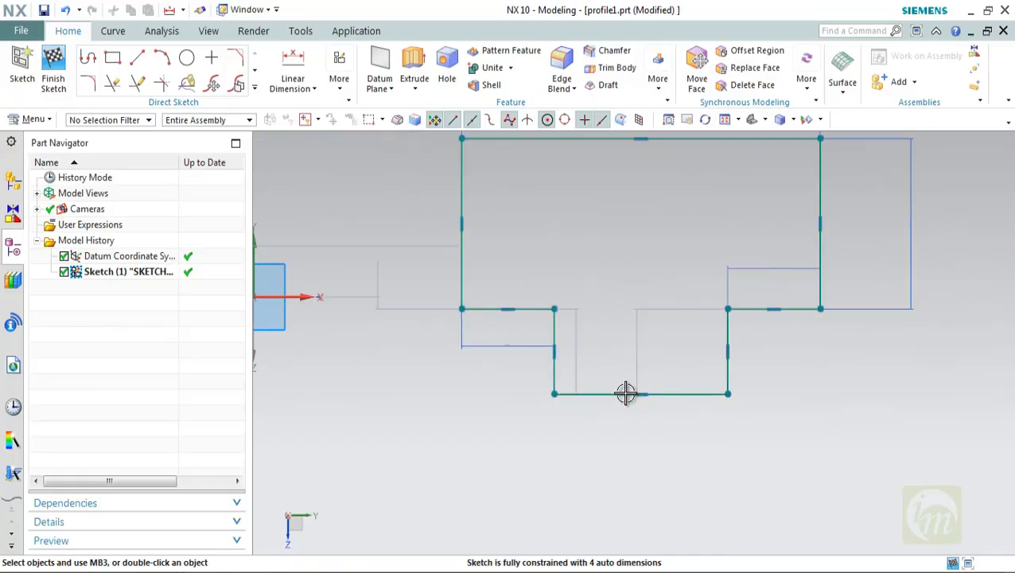
scroll(604, 381, up, 6)
click(692, 363)
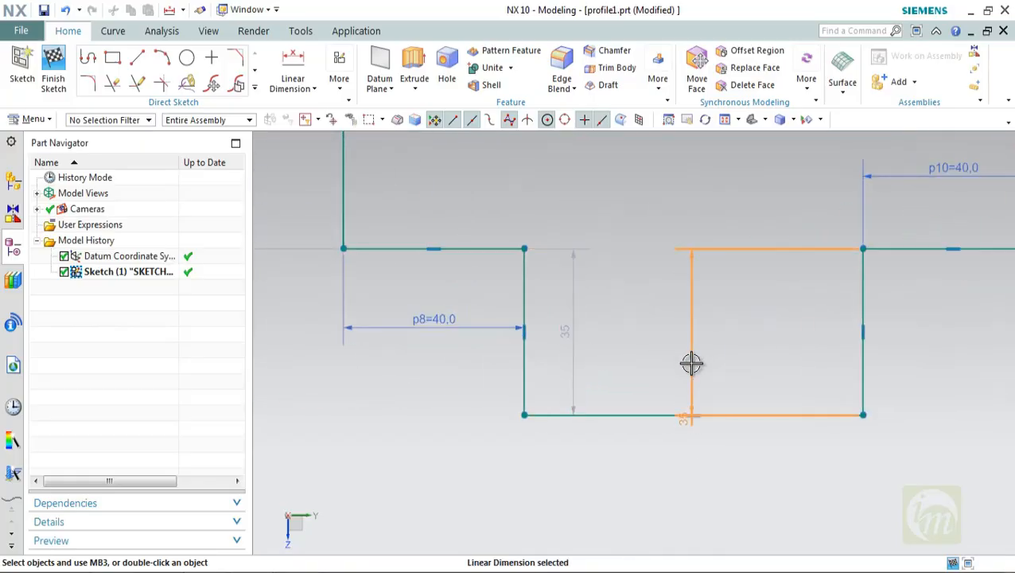
key(Delete)
click(510, 324)
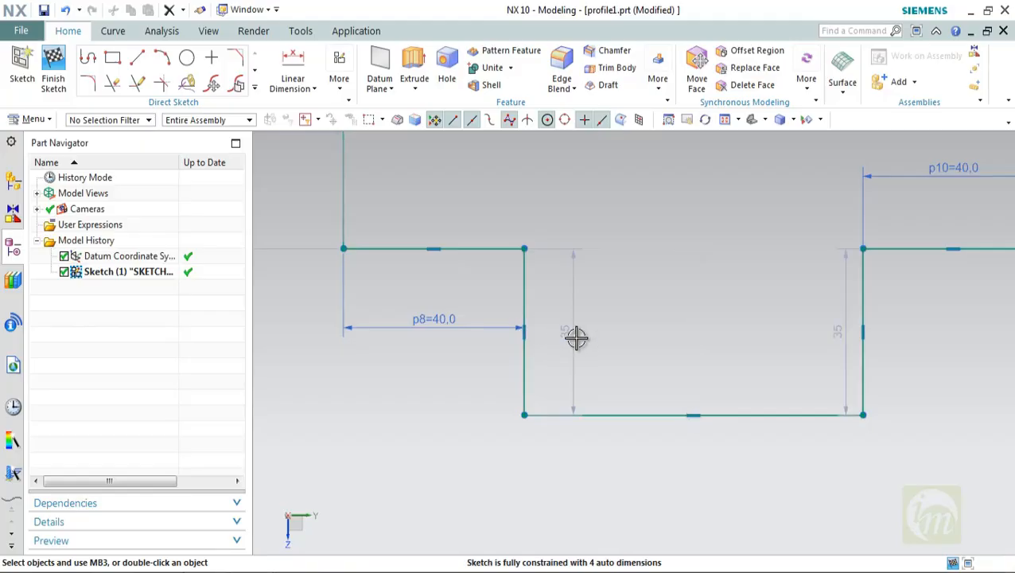
Try to delete the automatic height dimensions beside the tab's right and left edges
click(846, 332)
key(Delete)
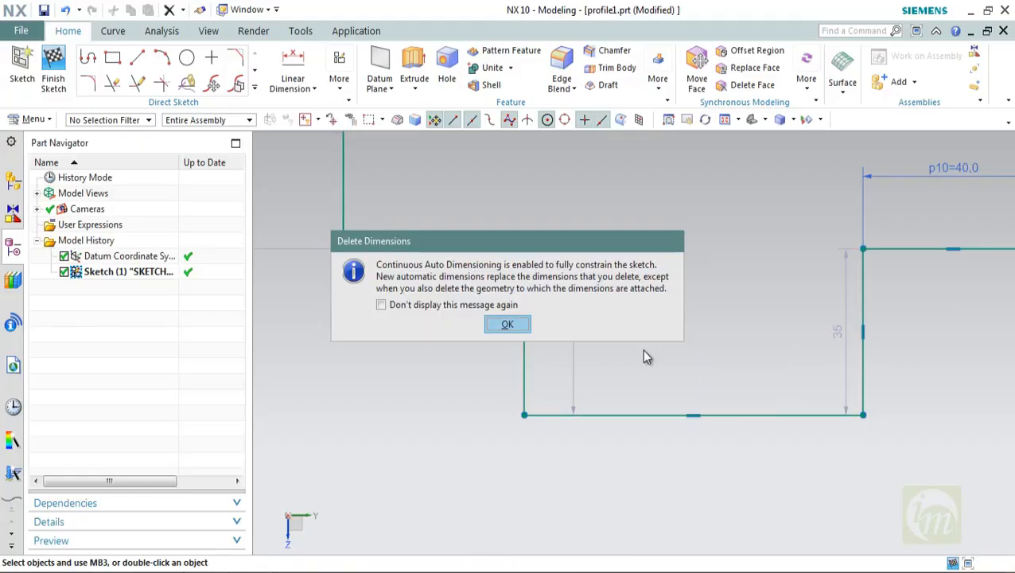
click(526, 327)
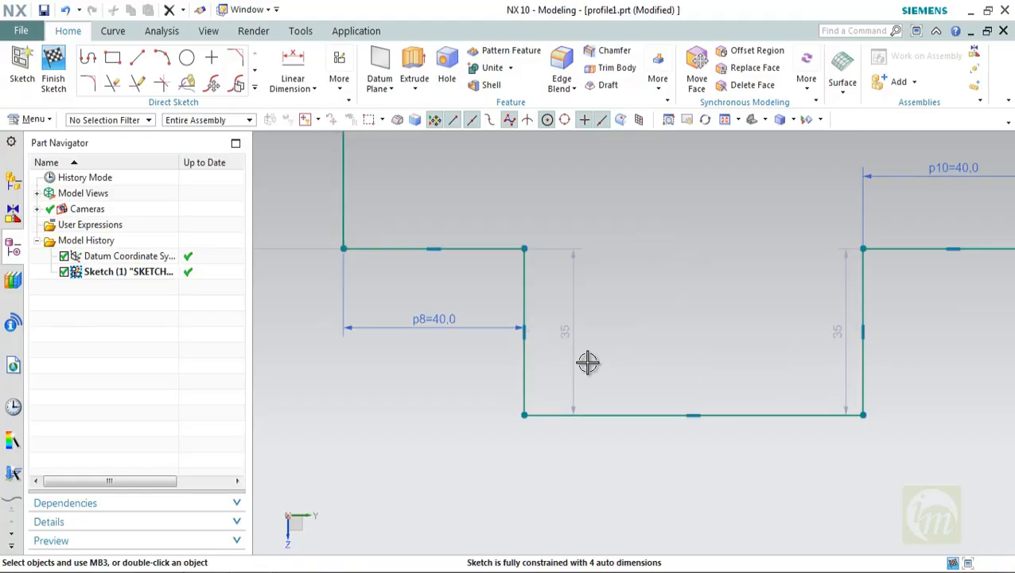
click(525, 357)
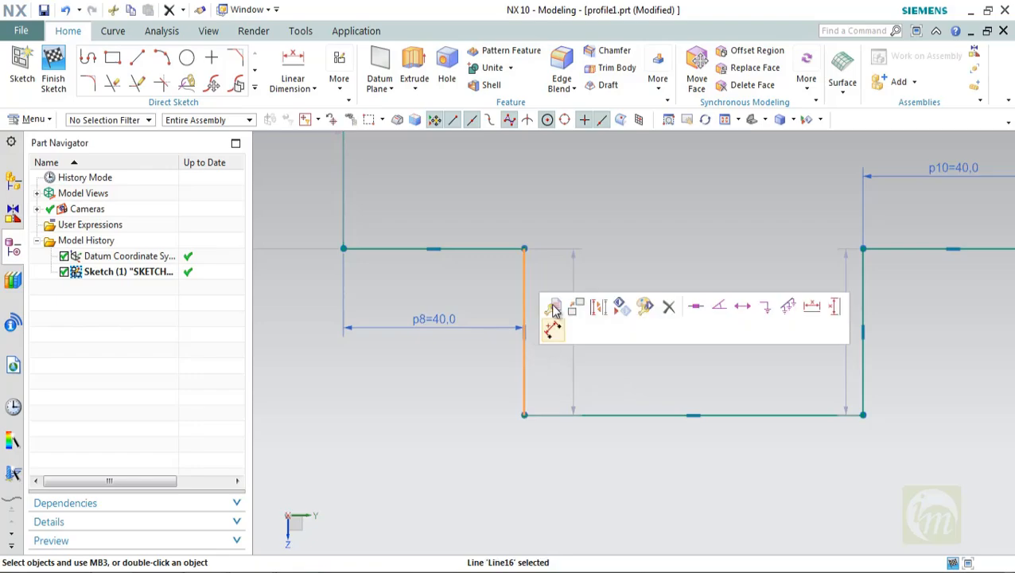
click(842, 304)
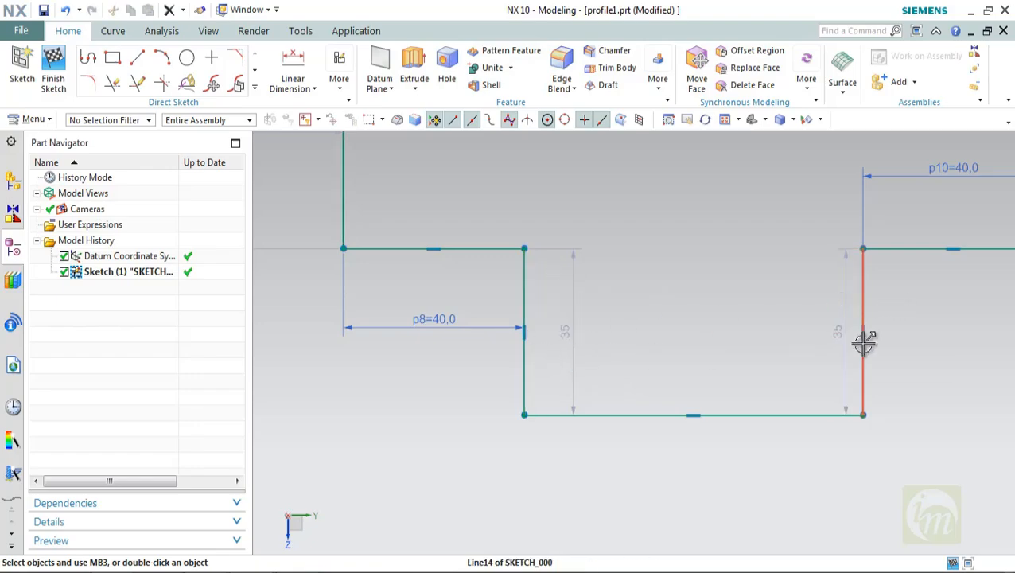
click(571, 330)
key(Delete)
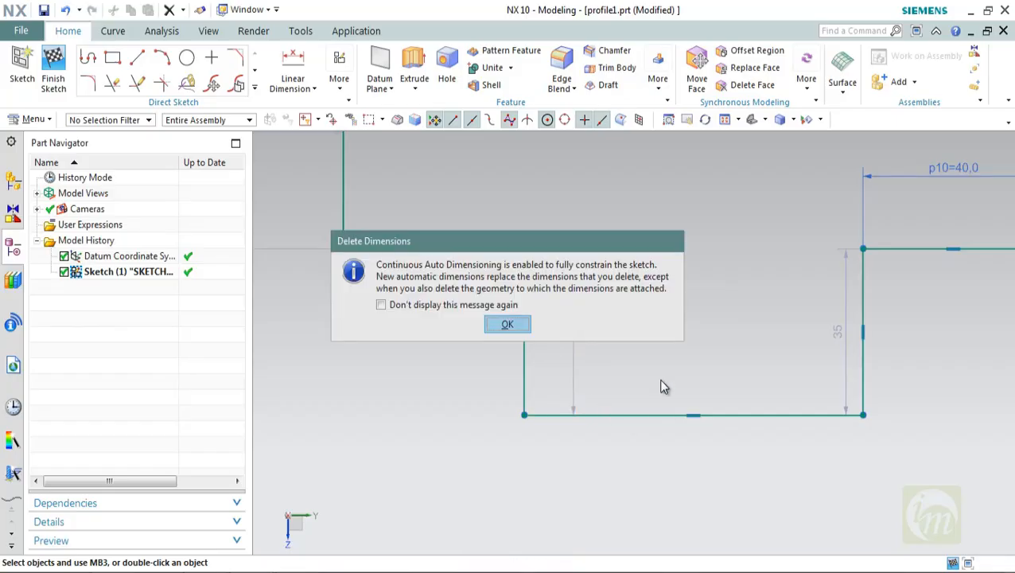
key(Return)
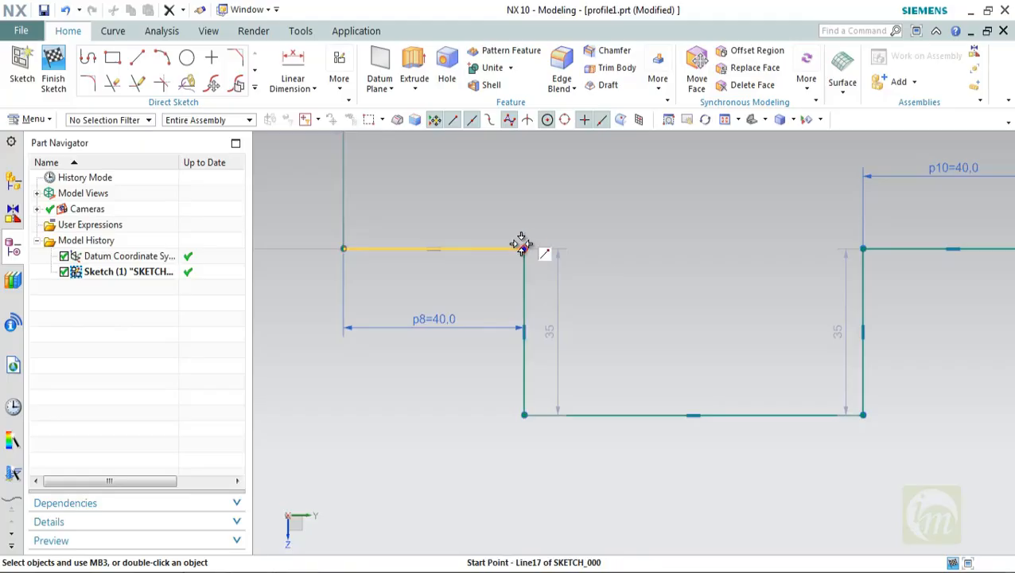
Apply an Equal Length geometric constraint between the tab's left and right vertical edges
click(340, 80)
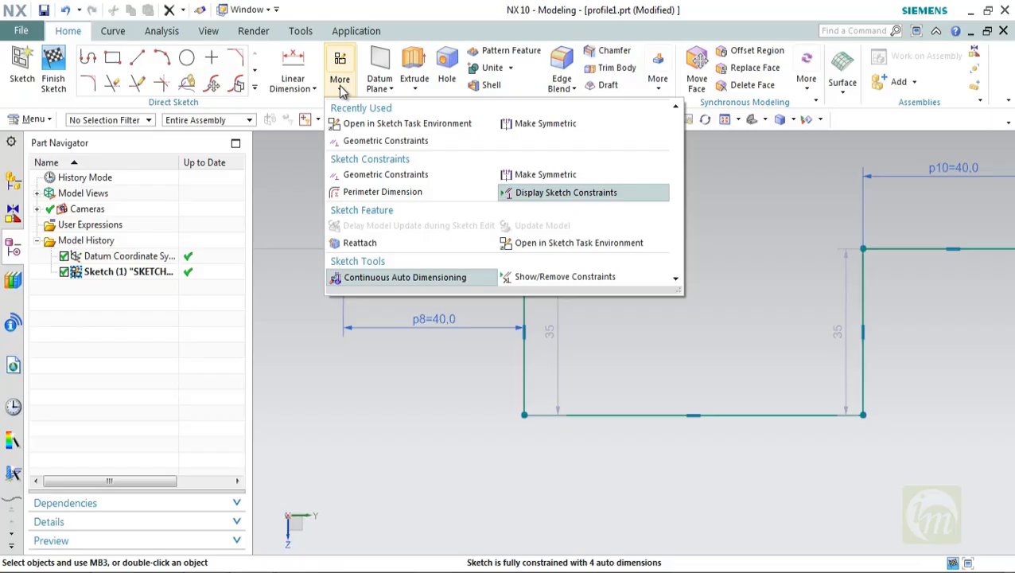
click(371, 143)
click(504, 347)
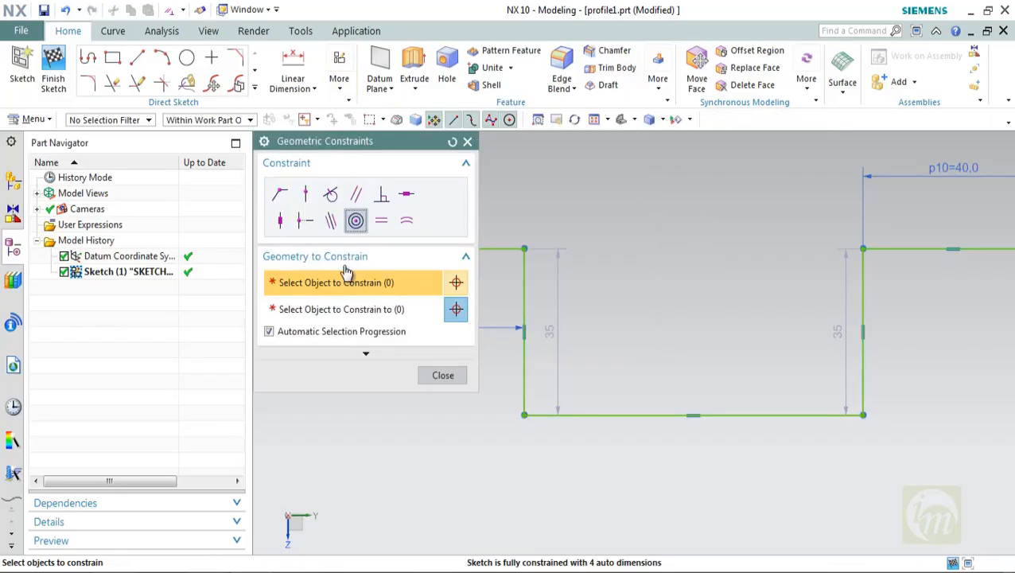
click(380, 223)
click(523, 342)
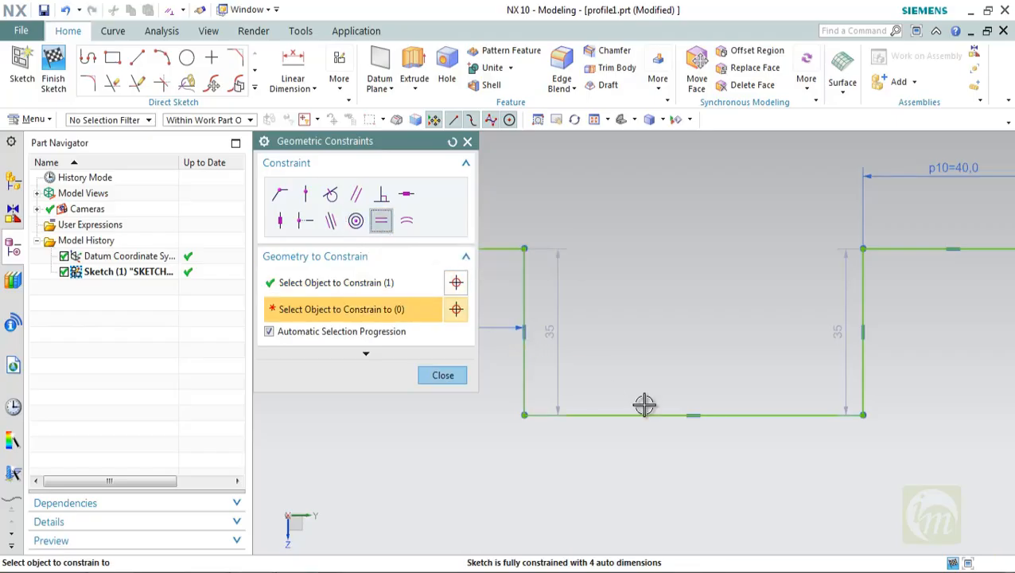
click(862, 356)
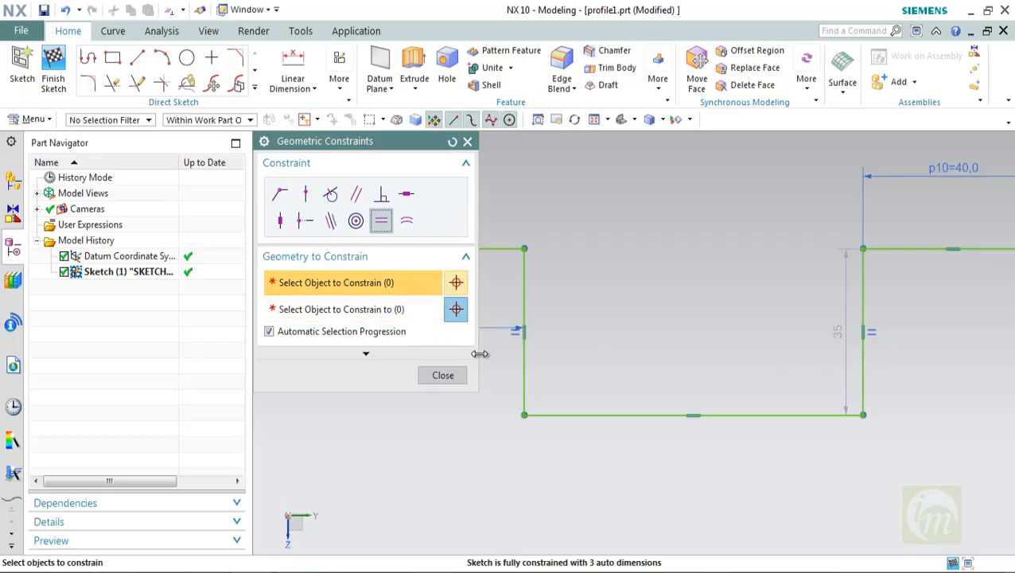
click(442, 375)
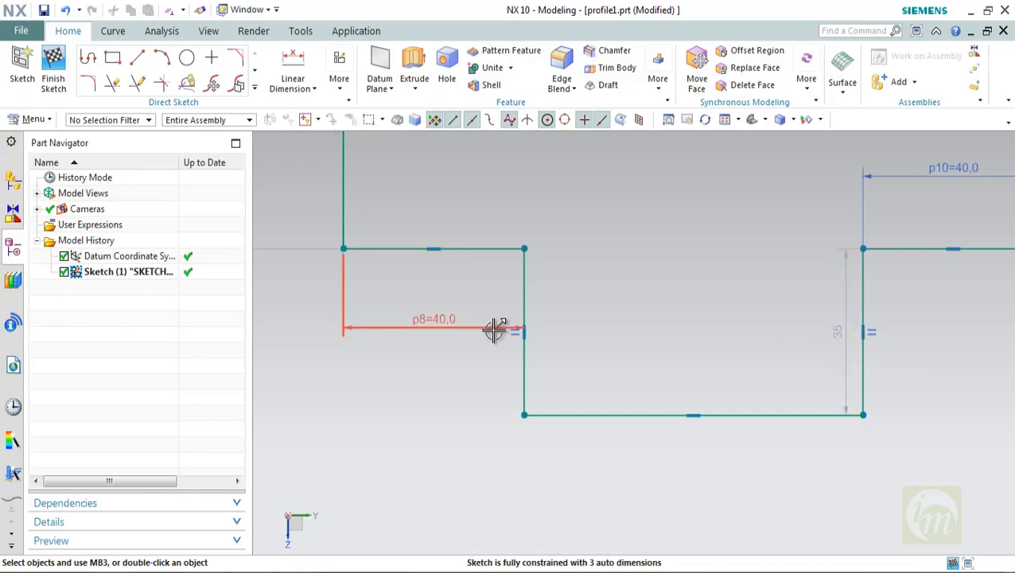
Set the tab's height dimension beside its right edge to 40 mm
double_click(841, 328)
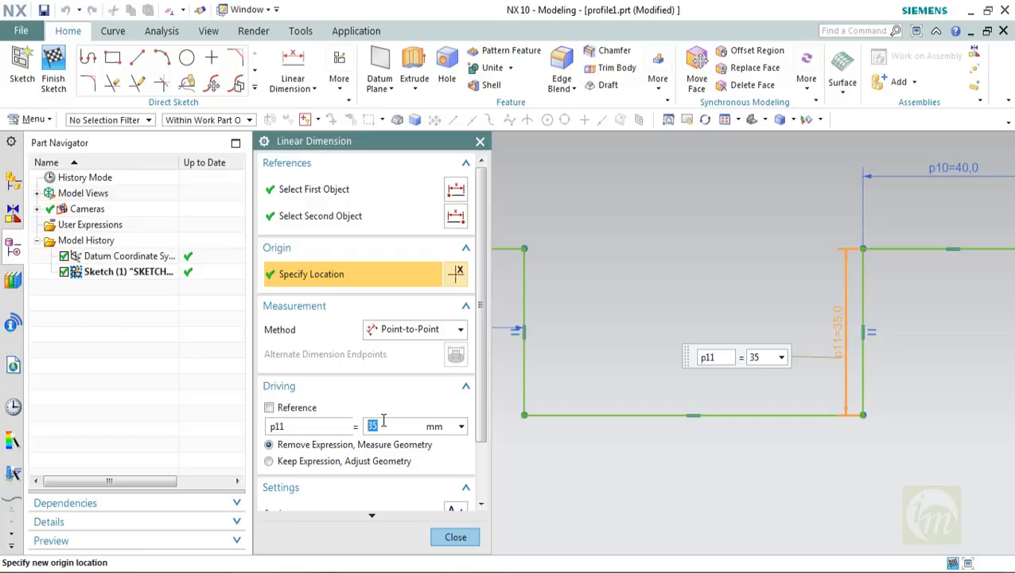
key(Return)
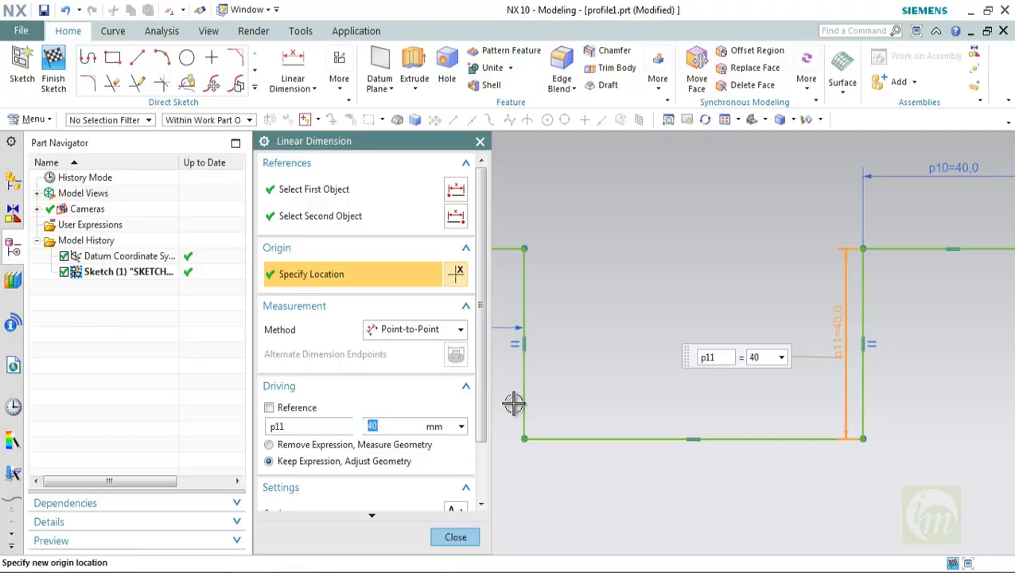
click(480, 142)
Inspect the dimensioned profile from rotated views and orient the view back to the sketch plane
scroll(758, 298, down, 2)
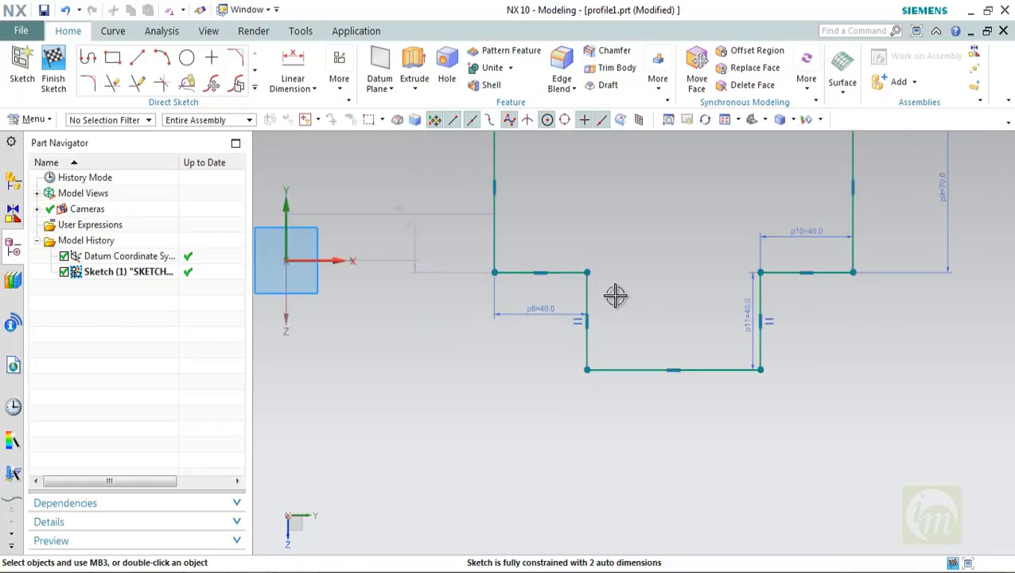
scroll(611, 292, down, 3)
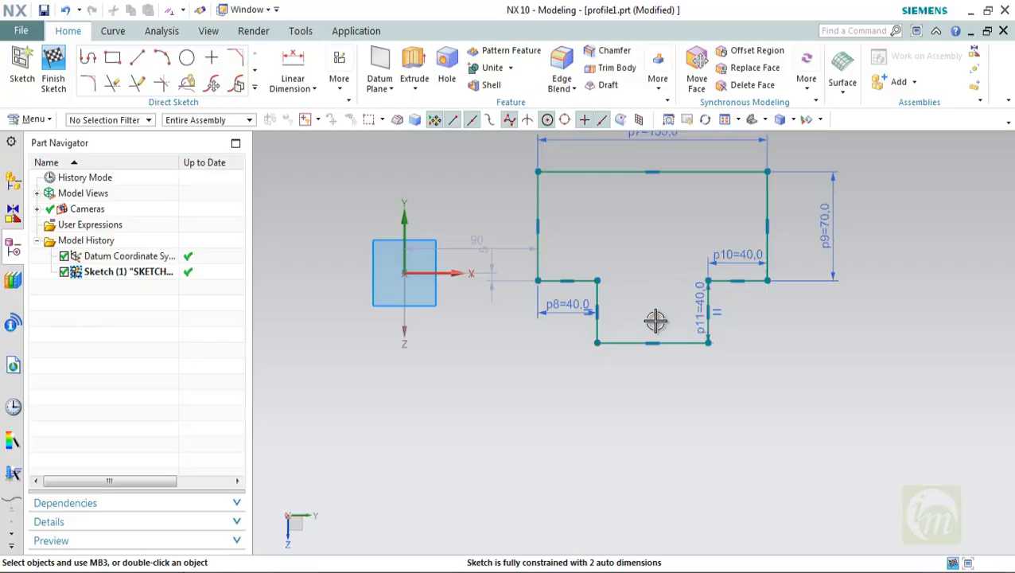
scroll(655, 320, up, 3)
scroll(656, 320, down, 4)
mouse_move(721, 310)
middle_down()
mouse_move(652, 339)
mouse_move(649, 331)
mouse_move(691, 371)
mouse_move(691, 342)
middle_up()
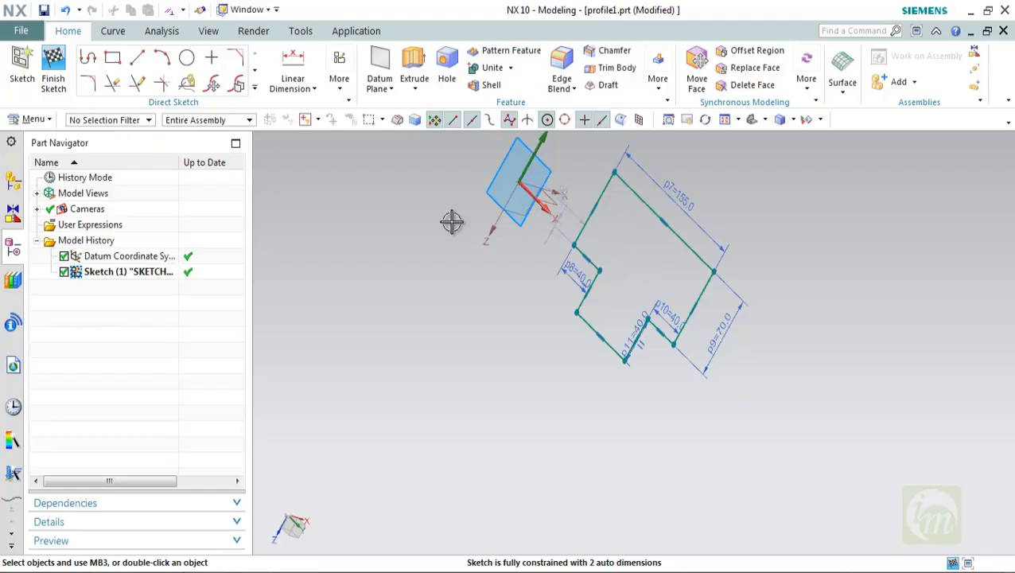
key(F8)
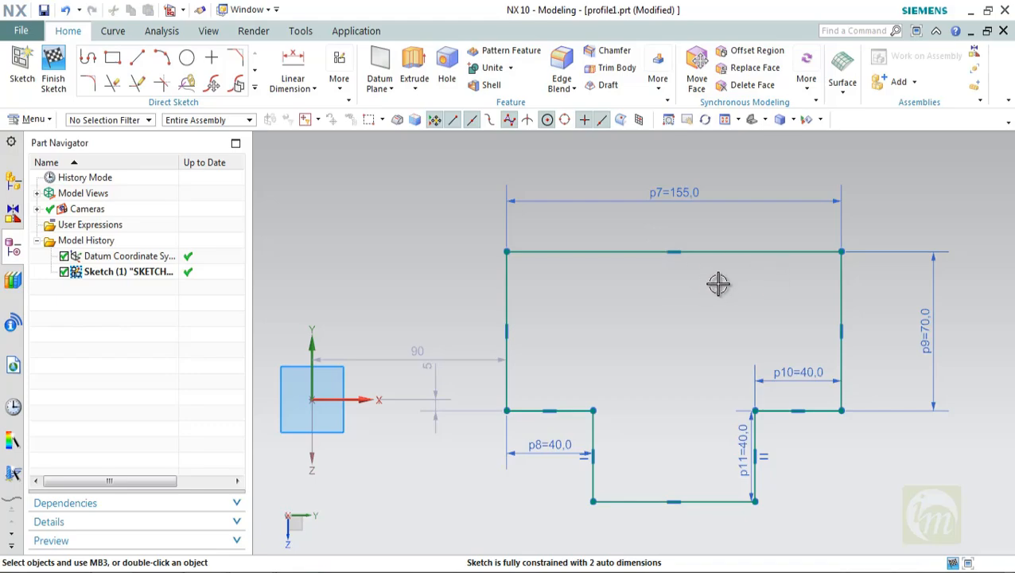
middle_drag(721, 283, 663, 296)
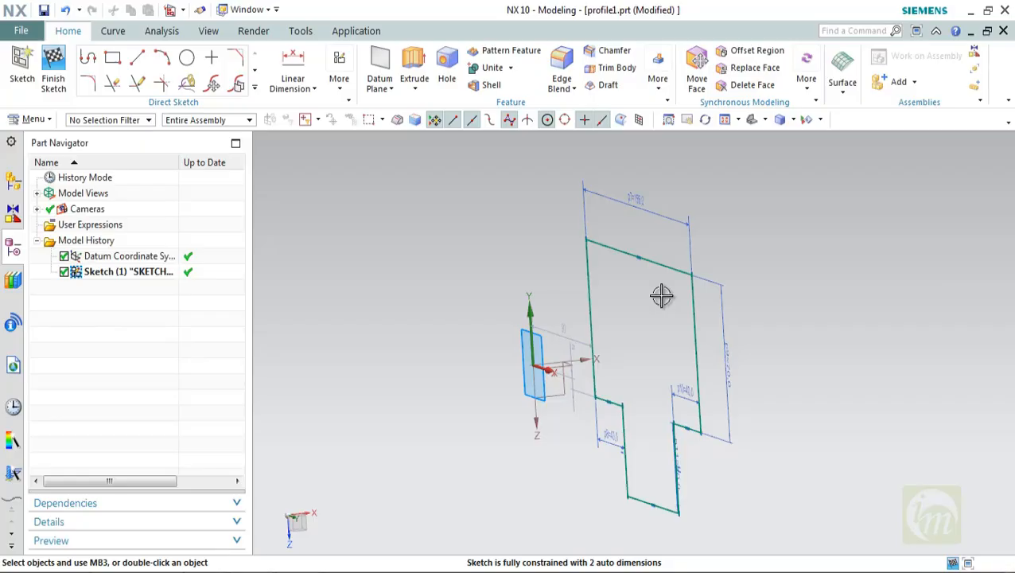
right_click(773, 269)
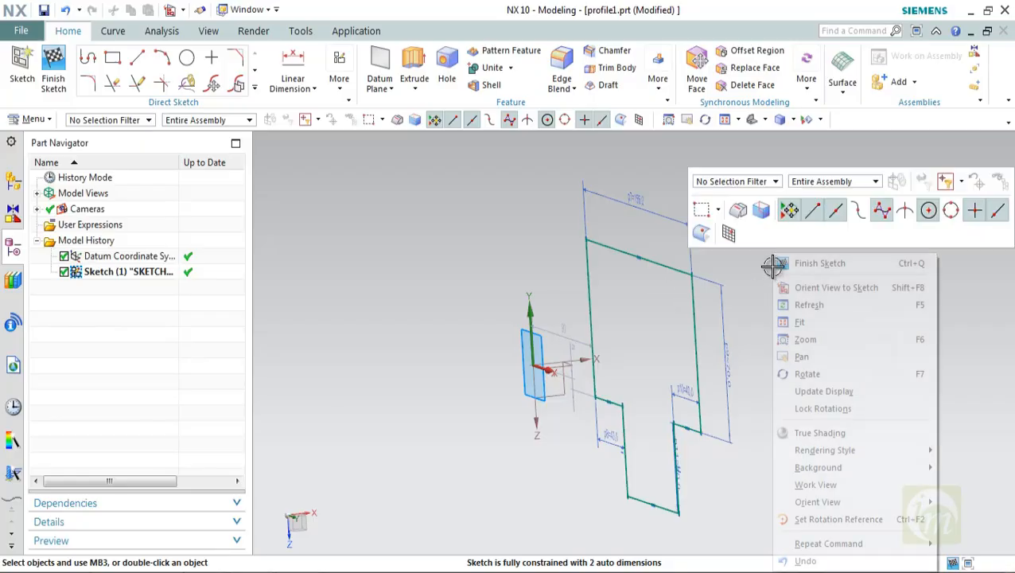
click(869, 293)
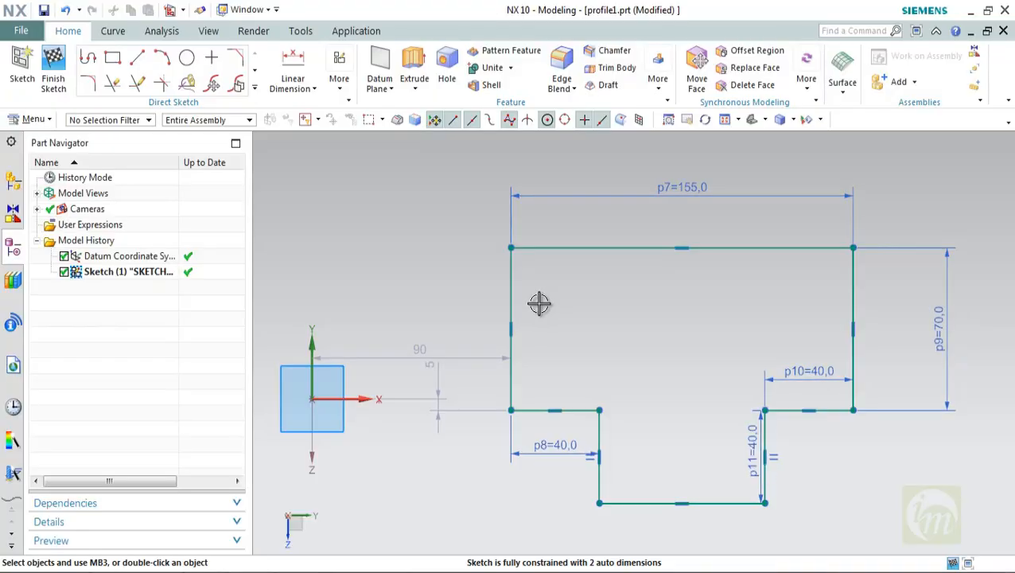
Move the horizontal offset dimension between the Y axis and the profile's left edge to above the coordinate system
scroll(538, 303, down, 1)
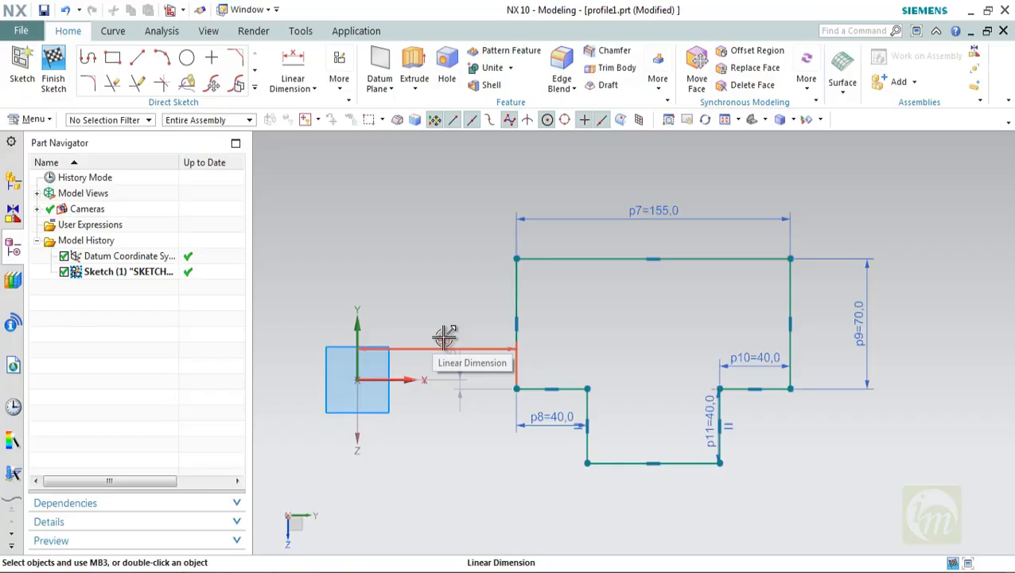
drag(445, 338, 451, 280)
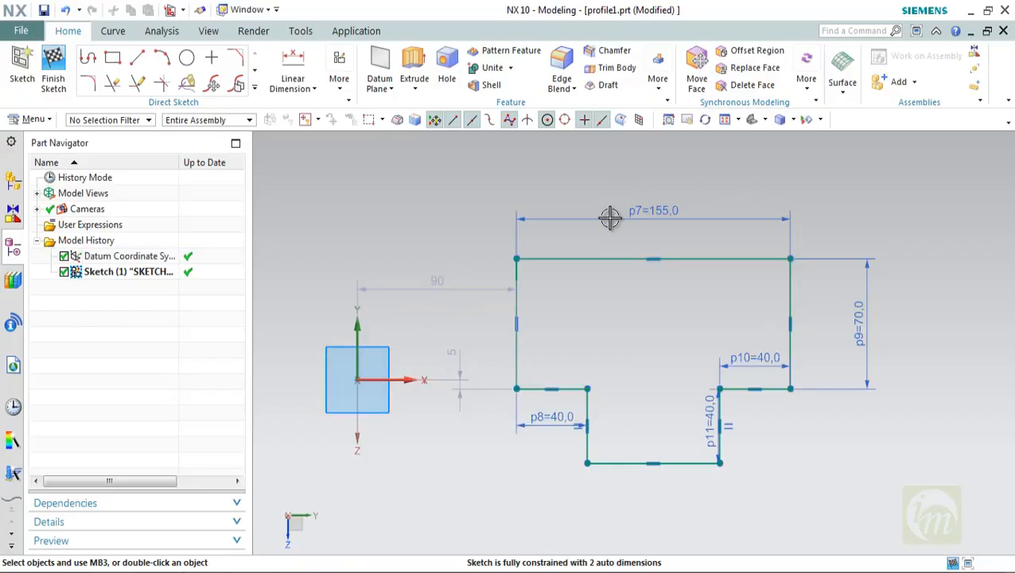
click(431, 280)
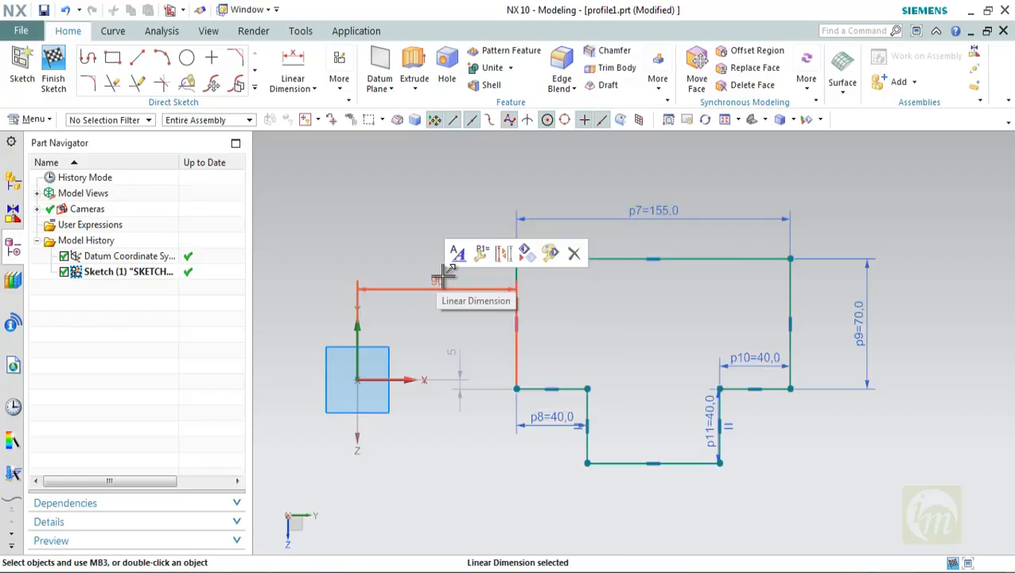
Set the profile's horizontal offset from the Y axis to 100 mm and the shoulder's vertical offset from the X axis to 0 mm
double_click(439, 280)
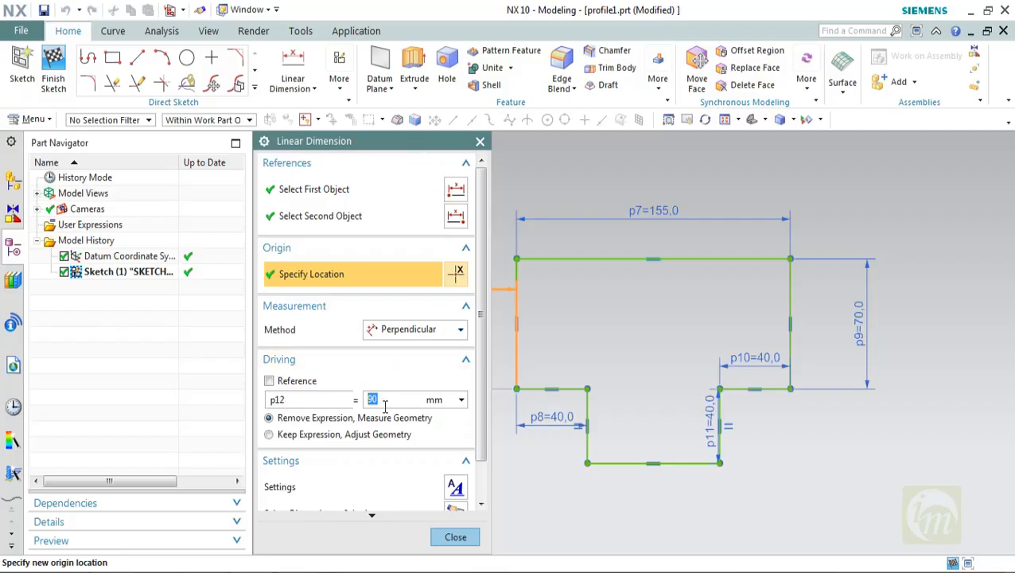
key(Return)
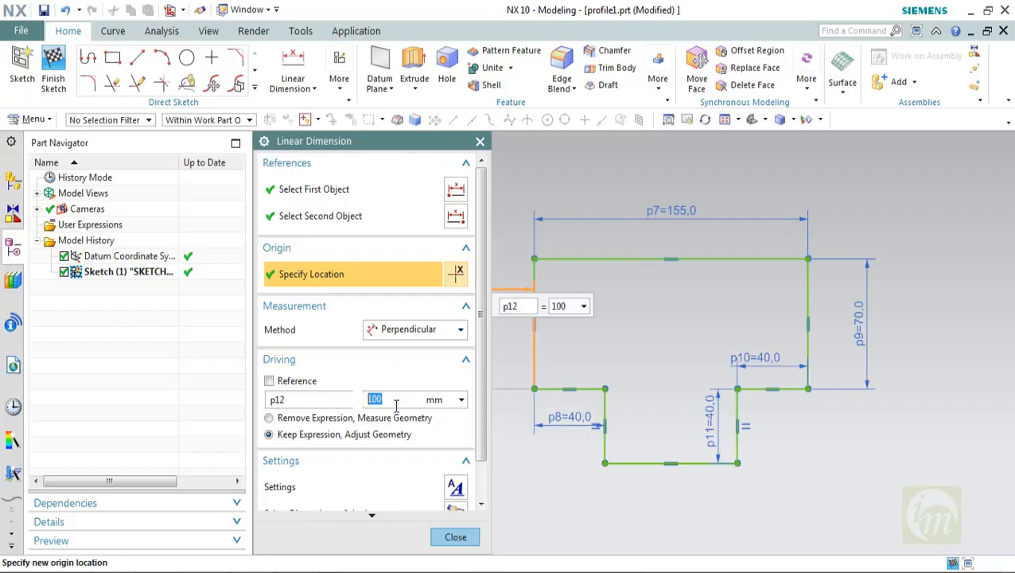
click(455, 537)
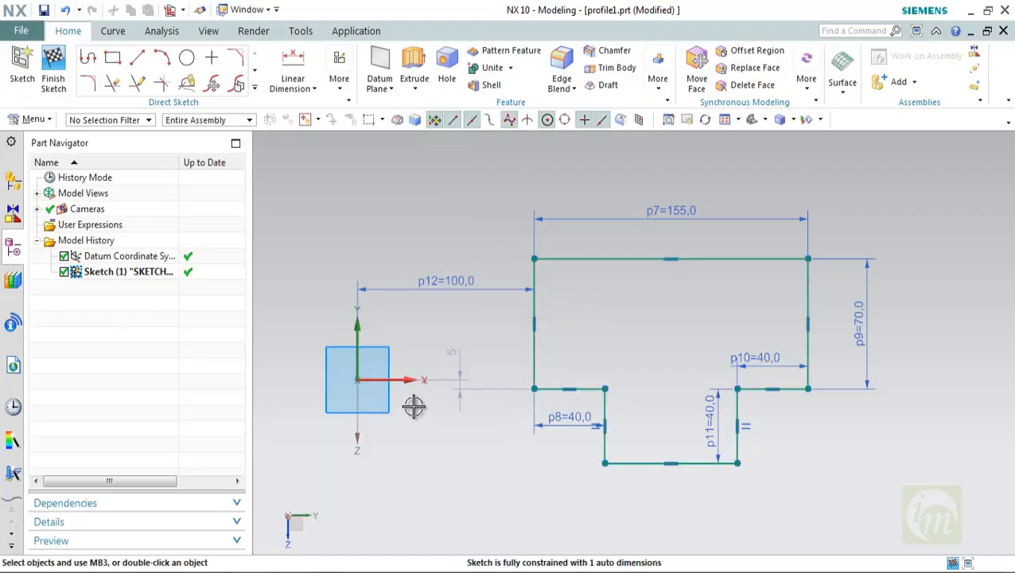
double_click(455, 381)
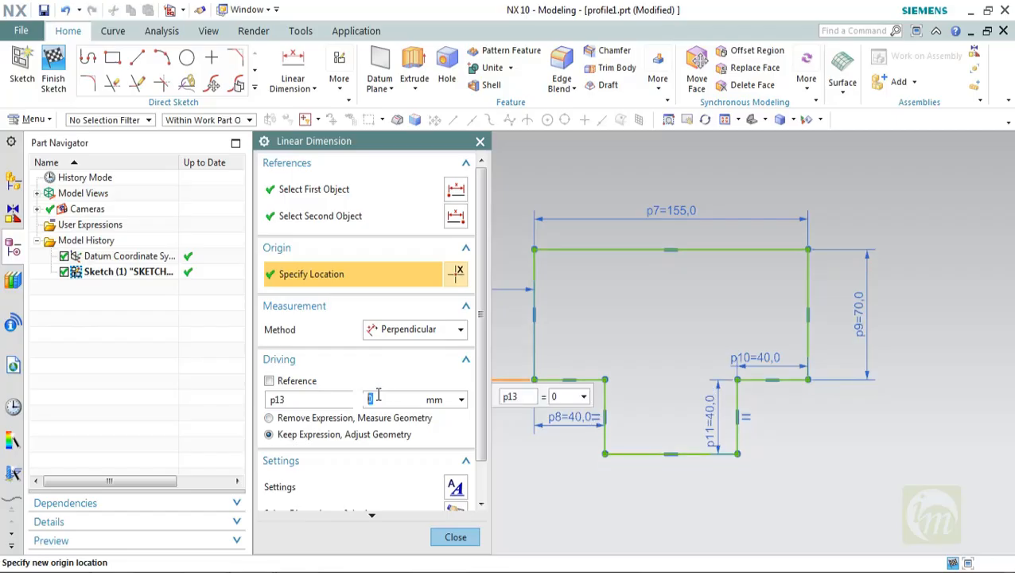
click(455, 539)
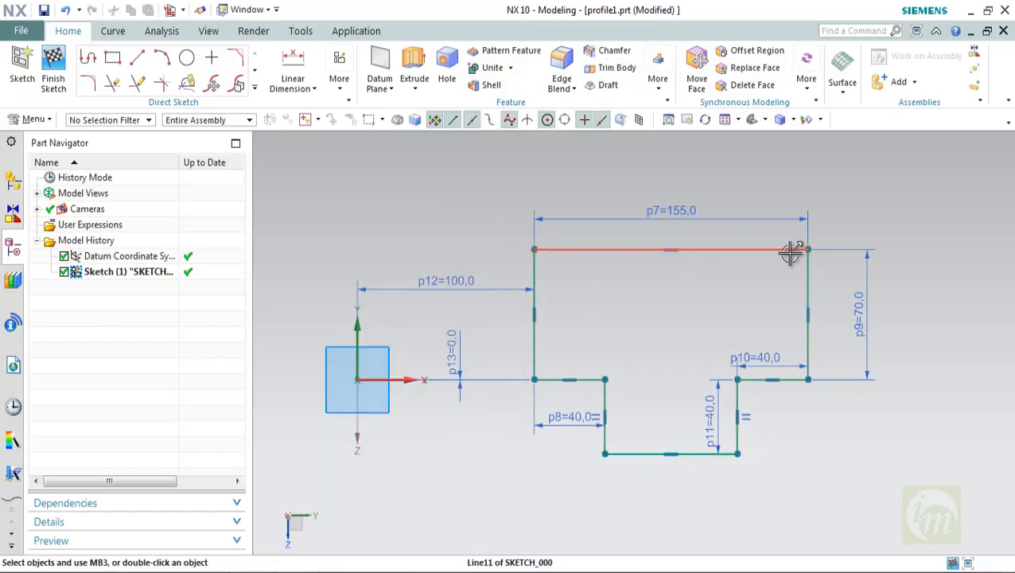
scroll(427, 367, down, 2)
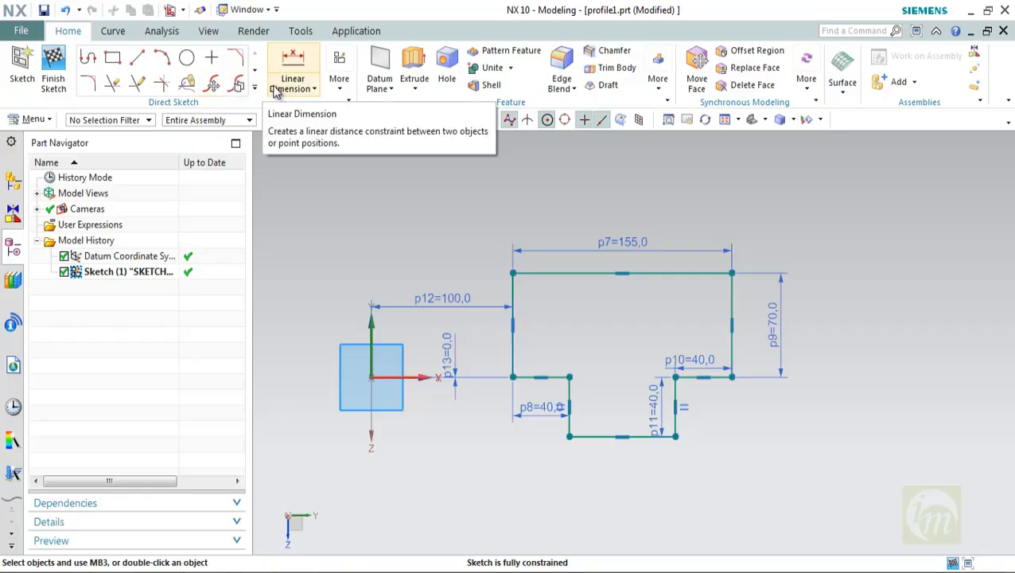
click(340, 83)
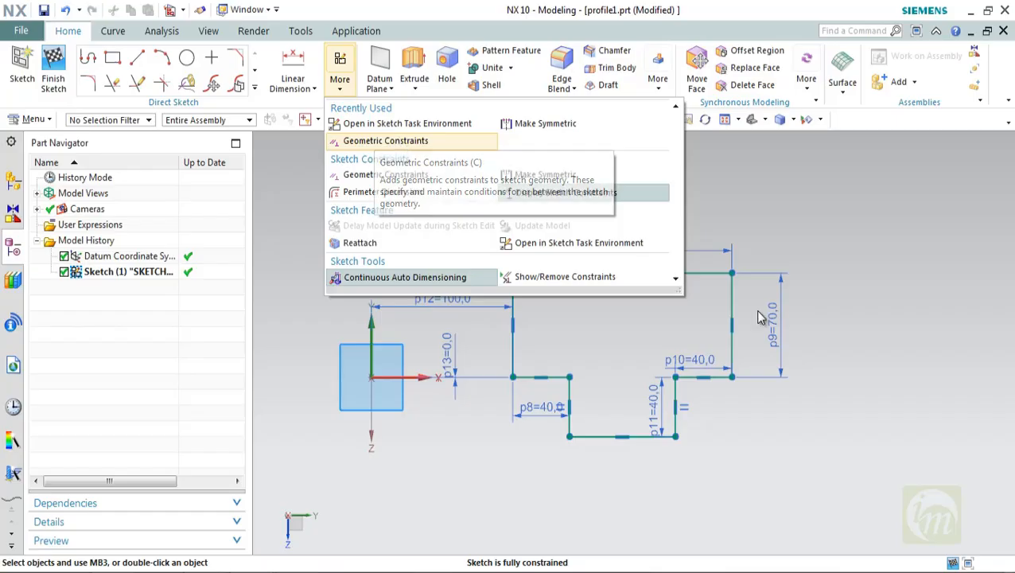
scroll(767, 307, down, 1)
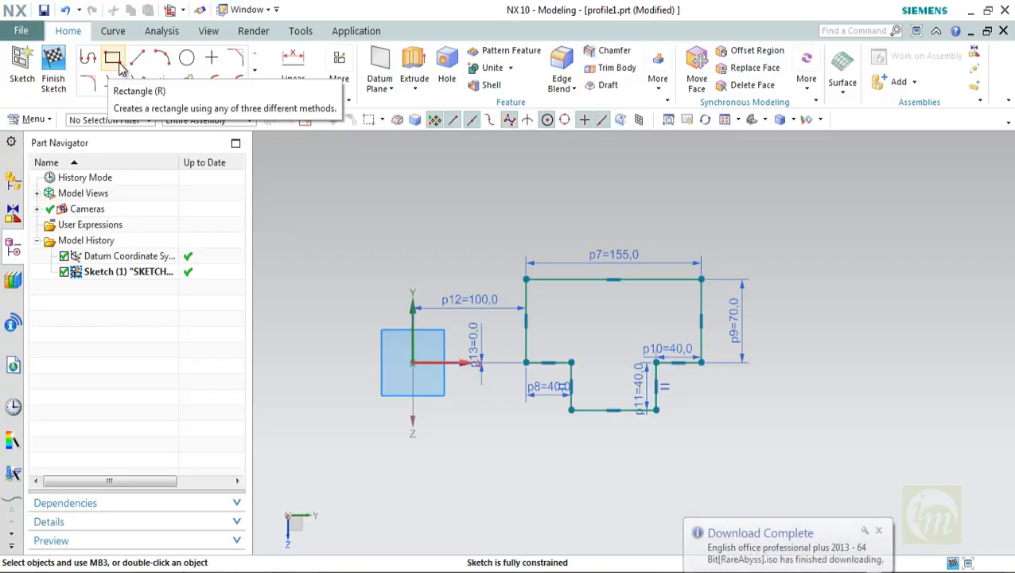
Using parameter input mode, draw a two-corner rectangle 100 mm wide and 50 mm high above and beyond the T-profile's upper right corner
click(114, 59)
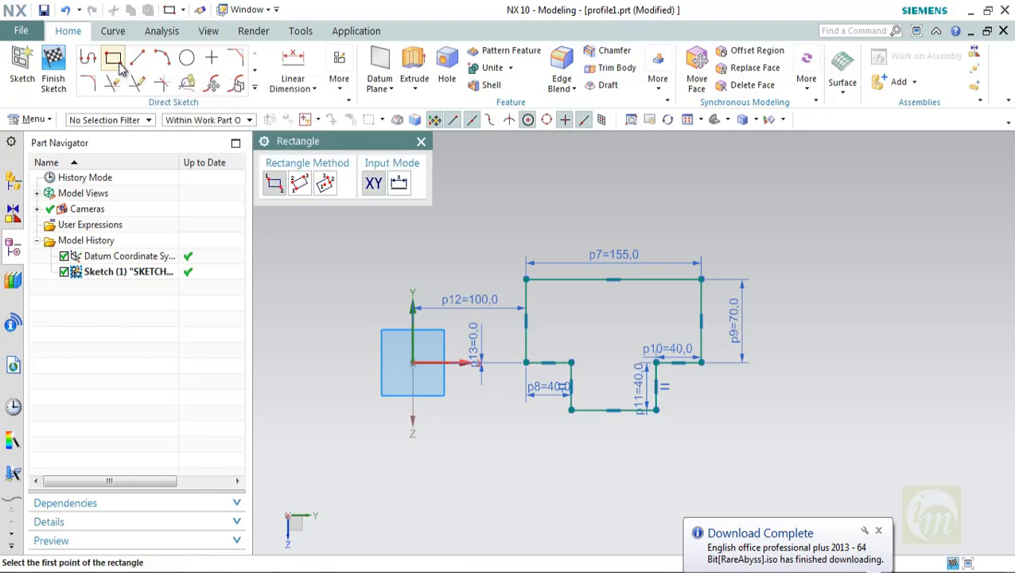
click(114, 59)
click(114, 58)
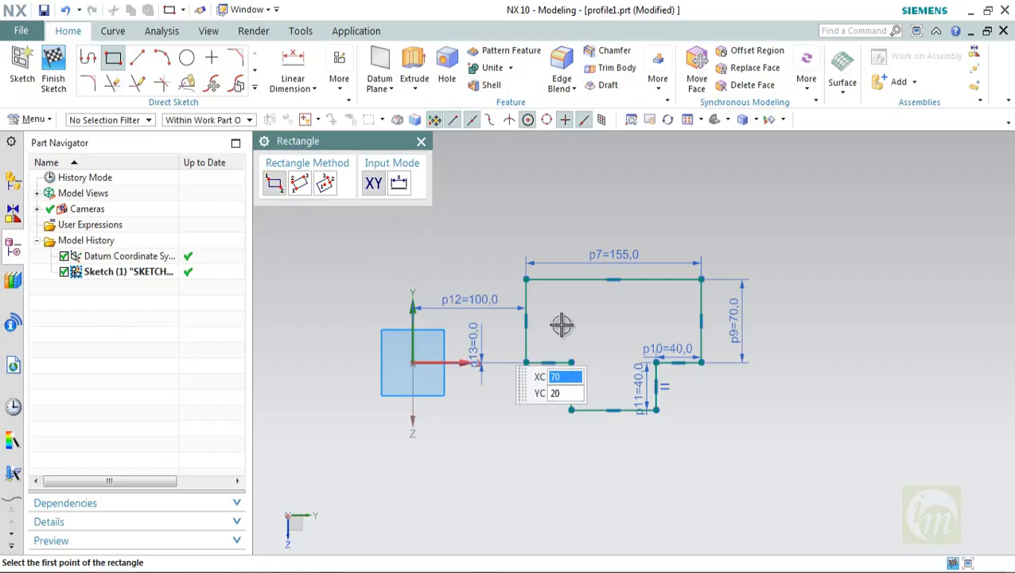
click(399, 185)
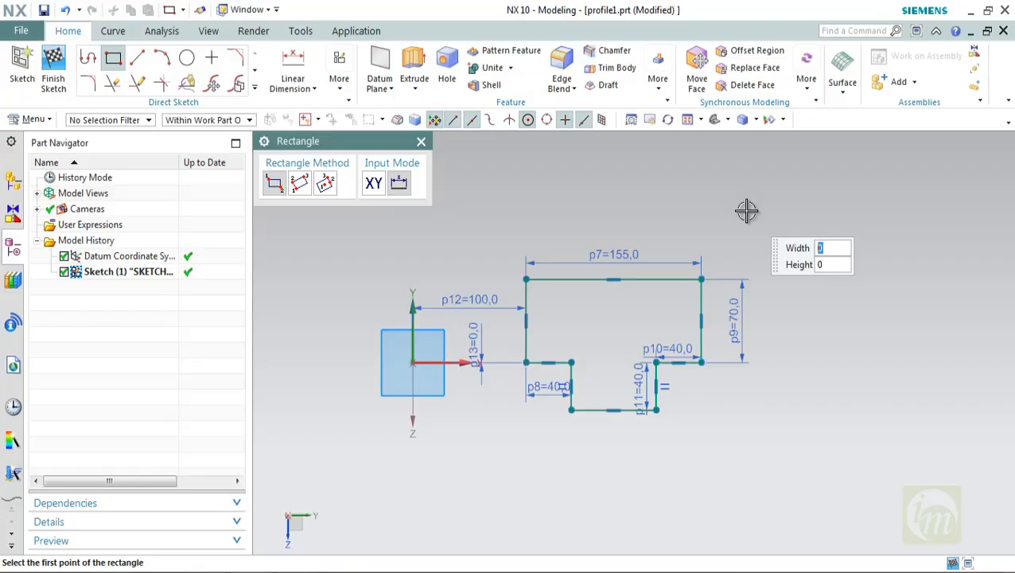
click(374, 184)
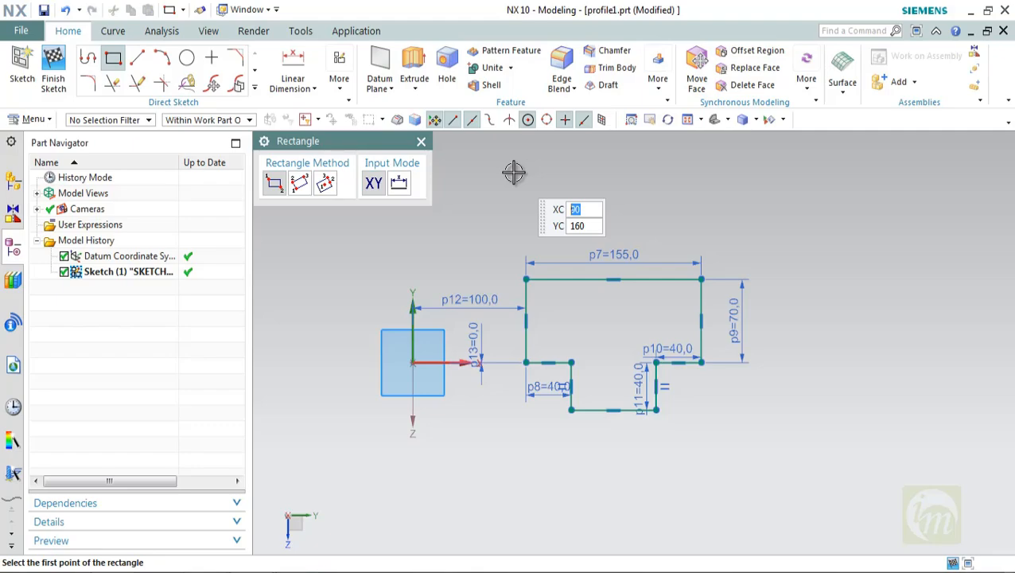
click(399, 184)
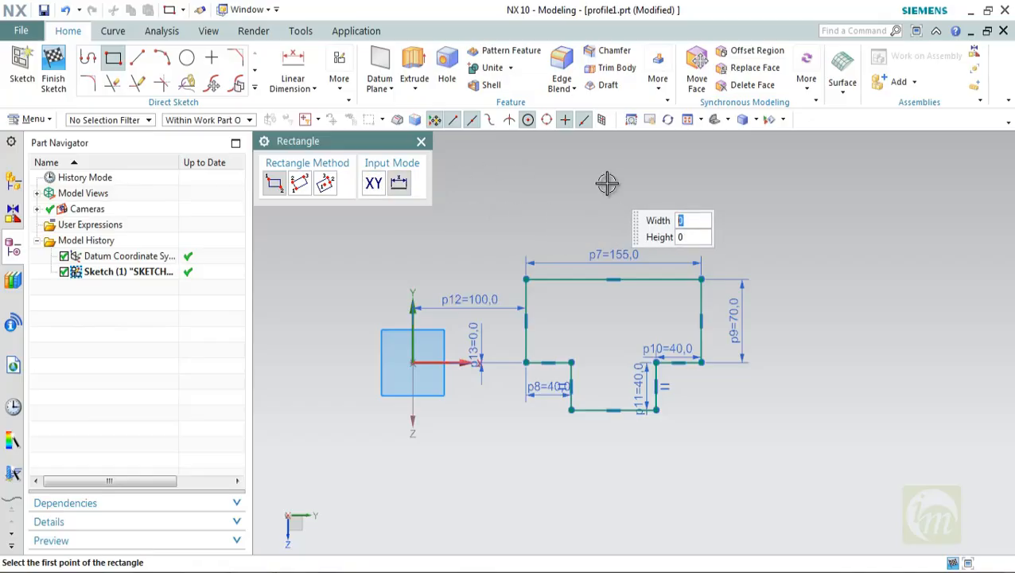
text(20)
key(Tab)
text(40)
click(741, 221)
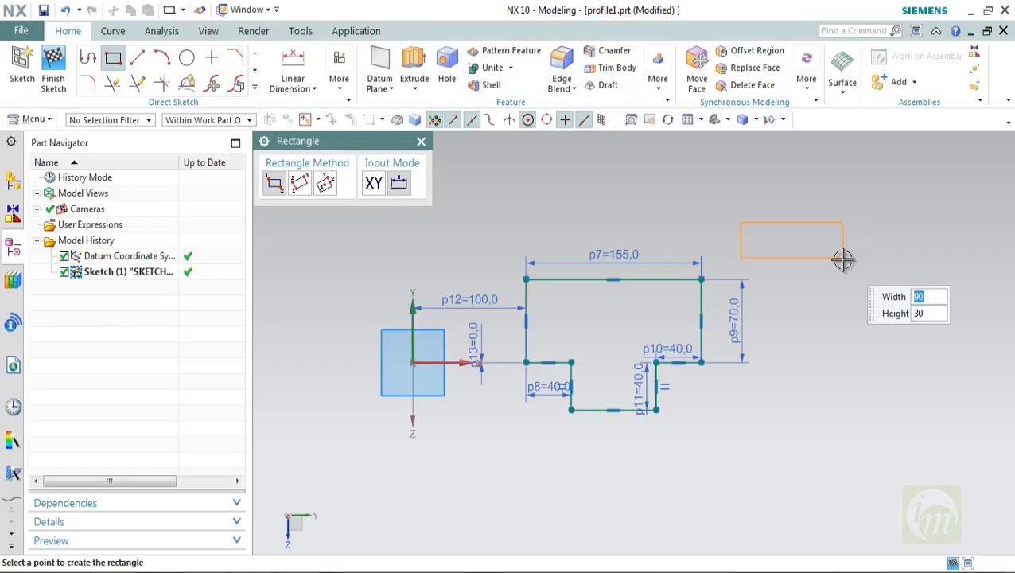
key(Tab)
text(50)
key(Tab)
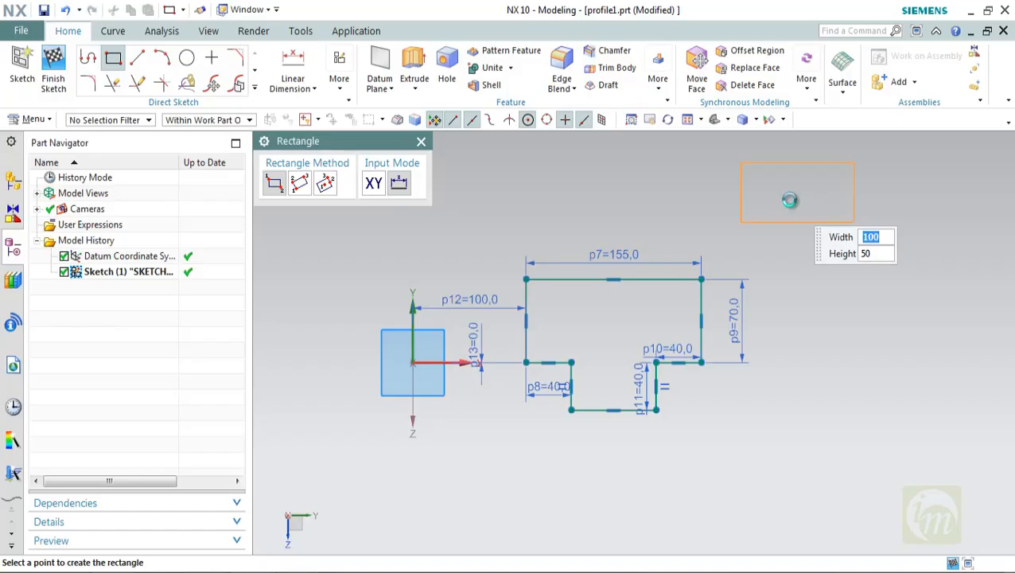
click(789, 200)
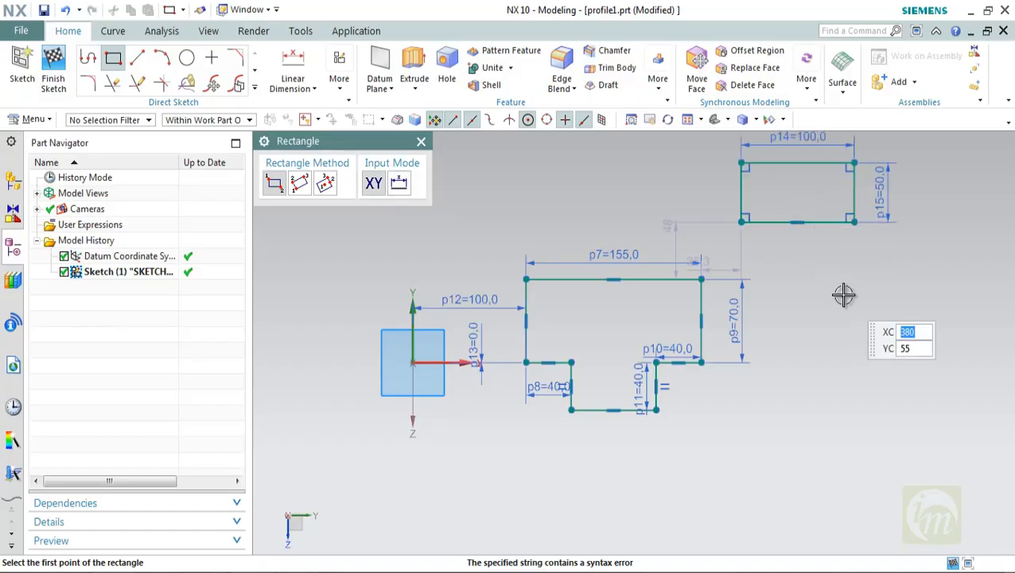
Draw a horizontal rectangle by three points, about 90 by 48 mm, to the right of the T-profile
click(302, 186)
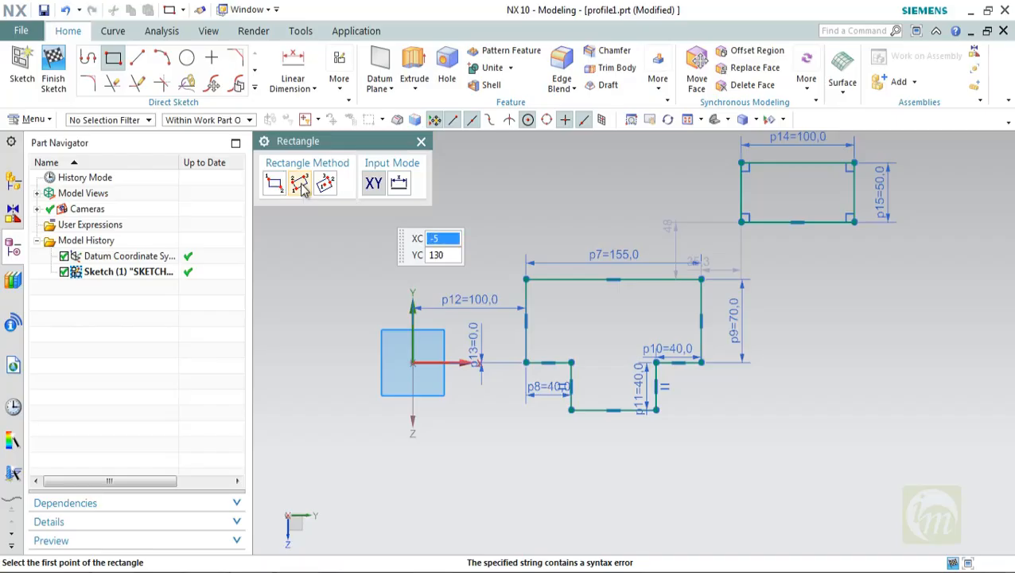
click(822, 360)
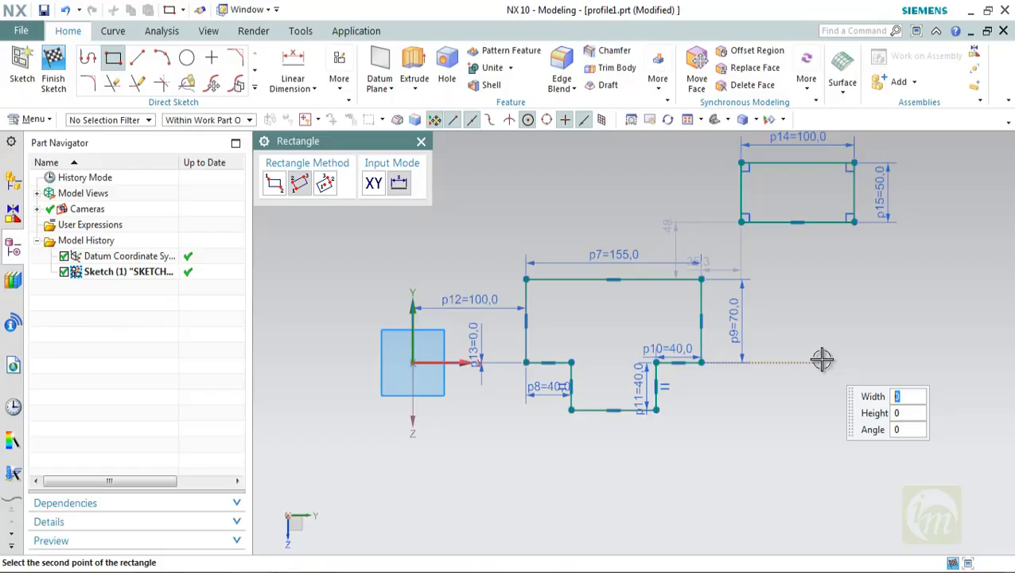
click(925, 362)
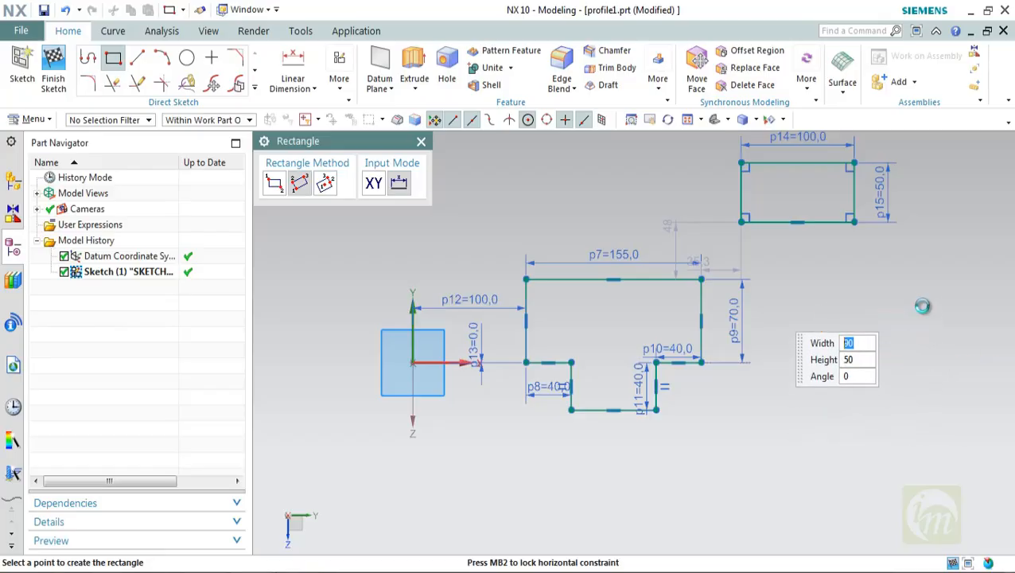
click(922, 305)
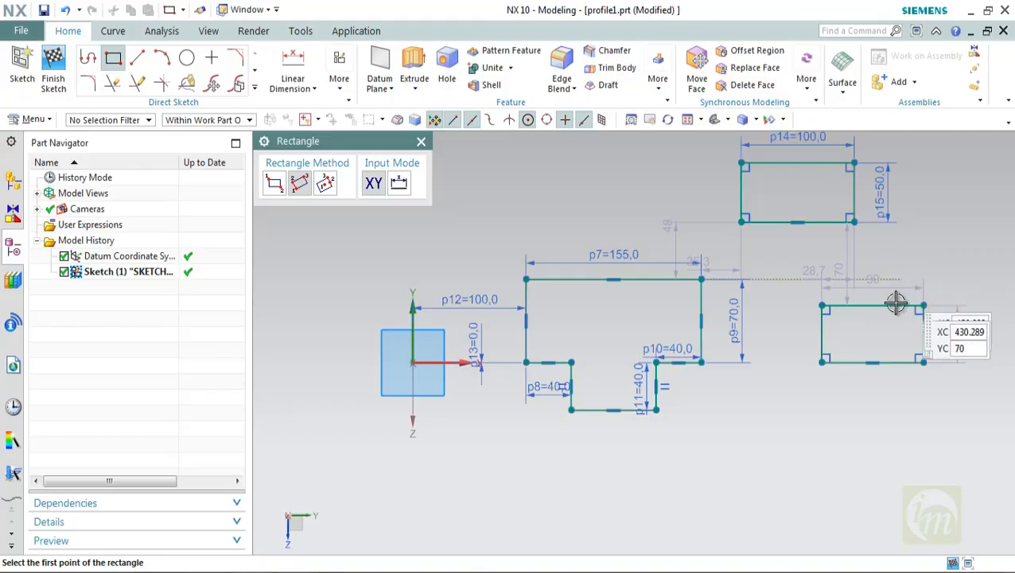
Draw a tilted rectangle by three points, about 70 by 95 mm at about 132°, below the horizontal three-point rectangle
click(307, 191)
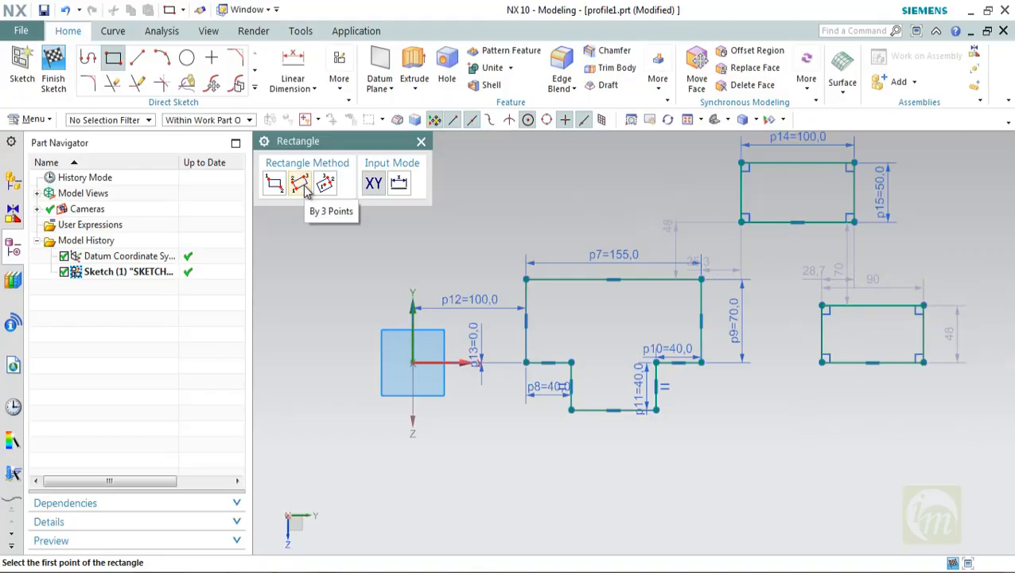
click(764, 518)
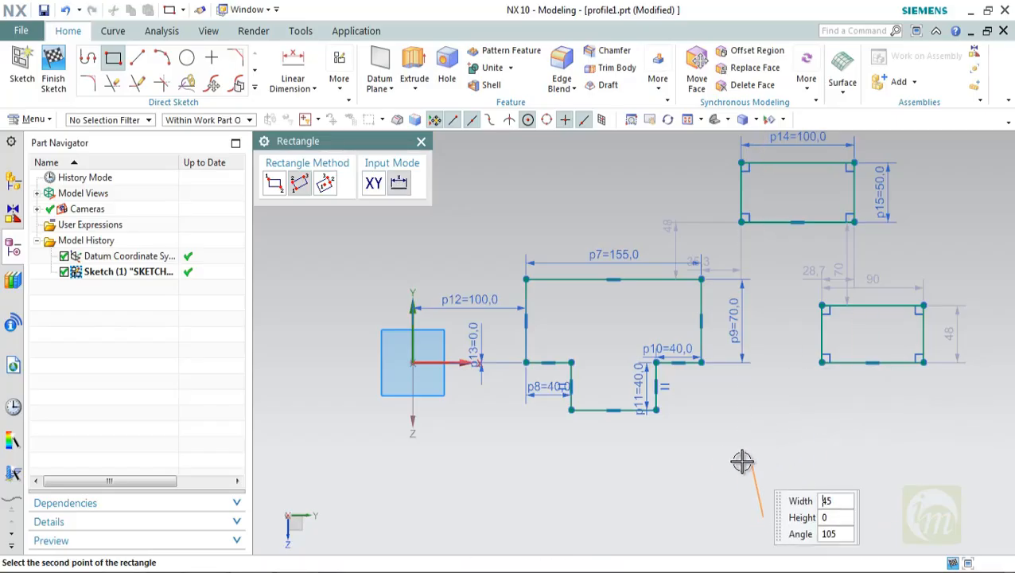
click(709, 455)
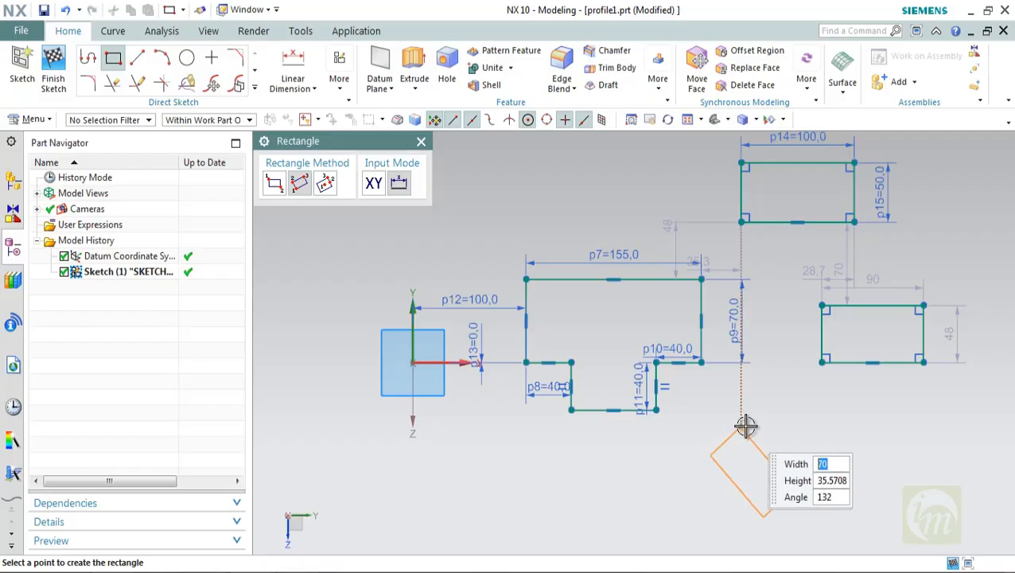
click(788, 379)
key(Escape)
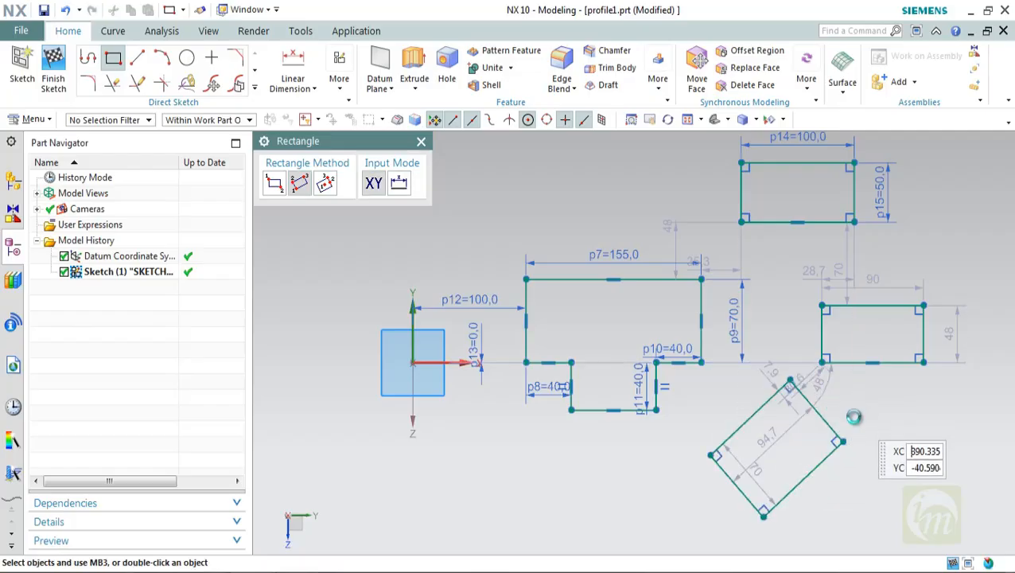
Examine the perpendicular constraints at the corners of the tilted and horizontal three-point rectangles
click(826, 420)
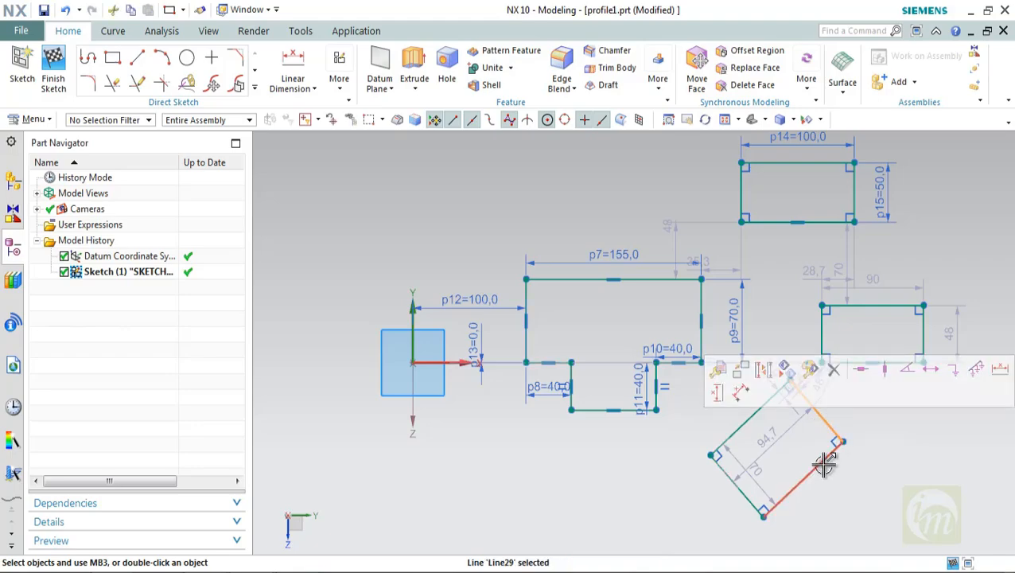
click(817, 464)
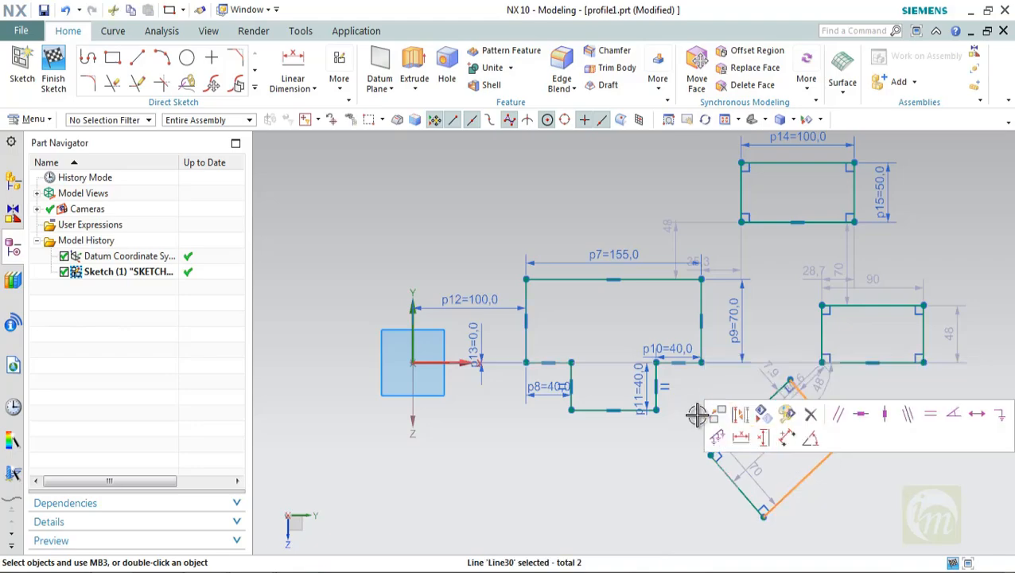
key(Escape)
scroll(831, 310, up, 4)
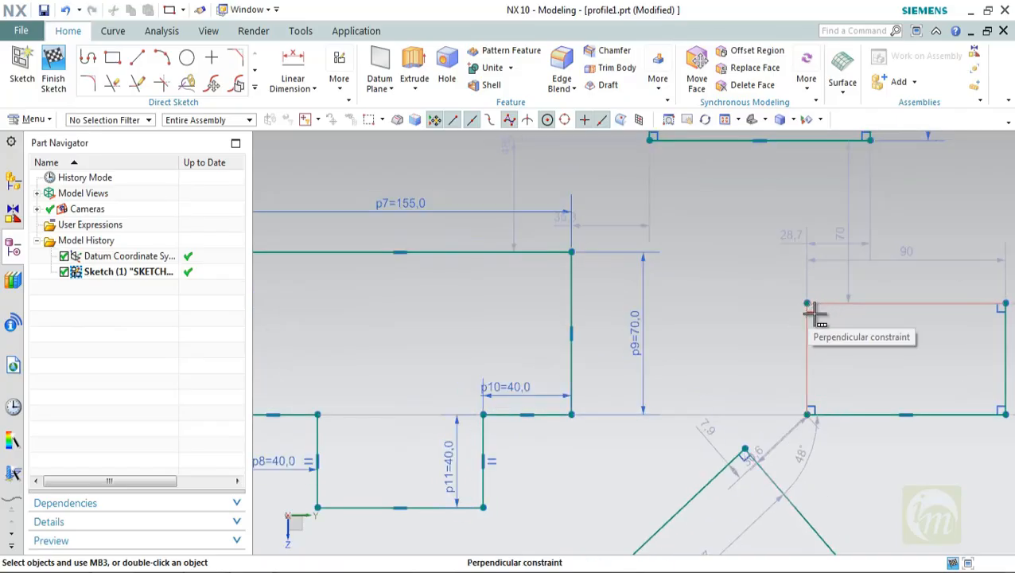
scroll(833, 385, down, 1)
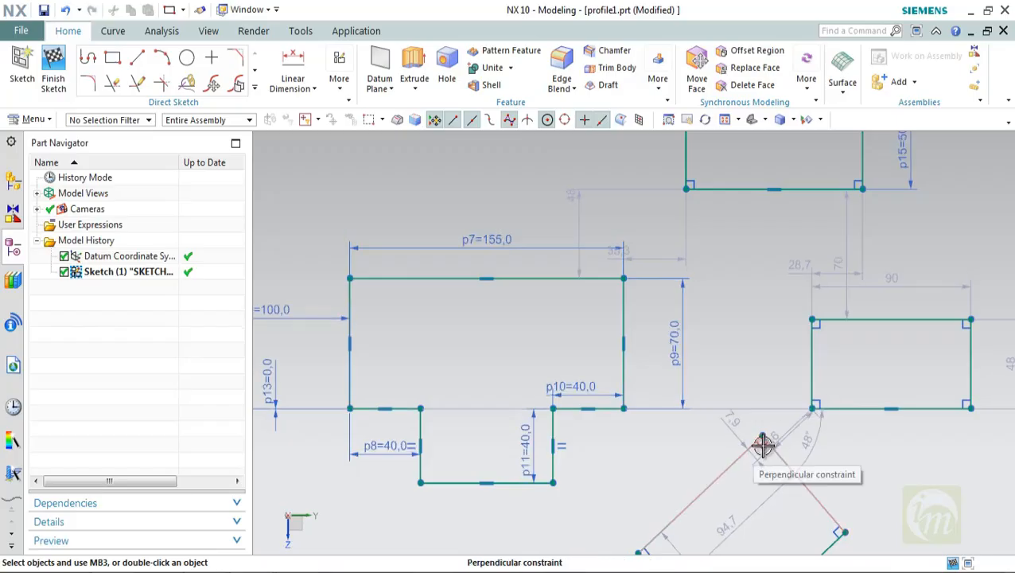
scroll(668, 447, down, 5)
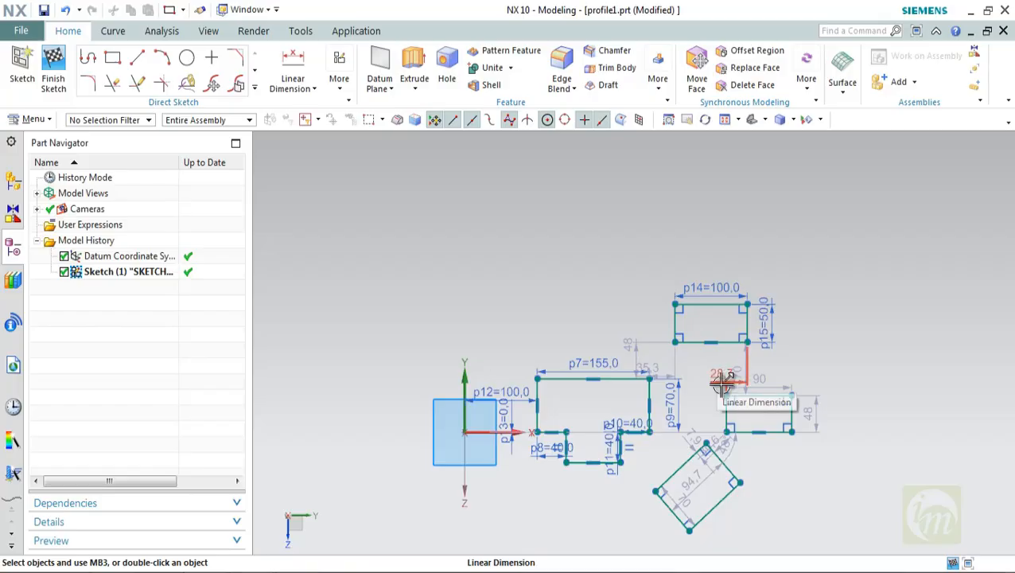
scroll(722, 383, up, 1)
scroll(723, 383, down, 2)
Delete the horizontal and tilted three-point rectangles together with the dimensions beside them
mouse_move(660, 368)
mouse_down()
mouse_move(721, 430)
mouse_move(852, 509)
mouse_move(666, 362)
mouse_up()
key(ctrl+z)
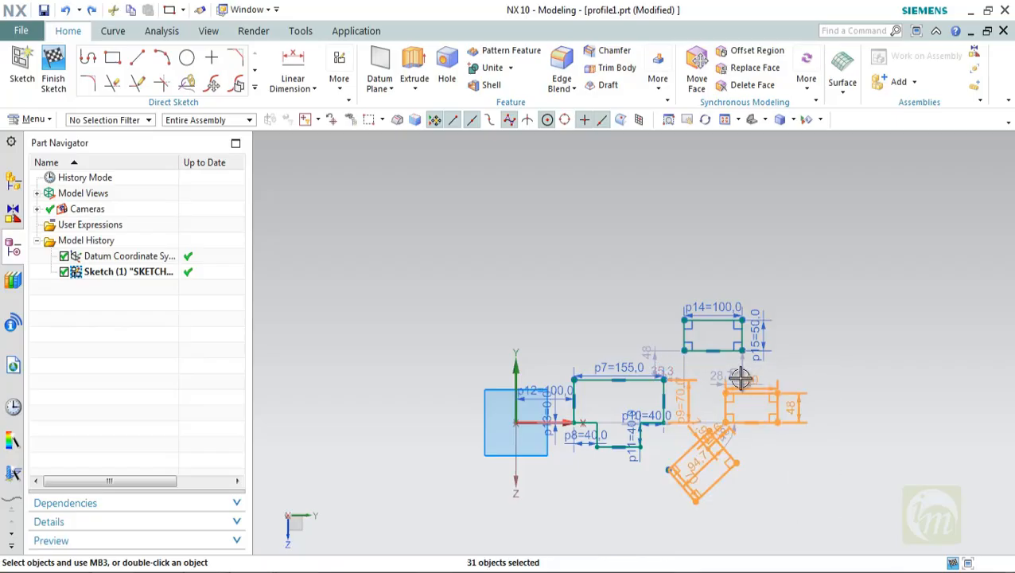
key(Delete)
click(509, 323)
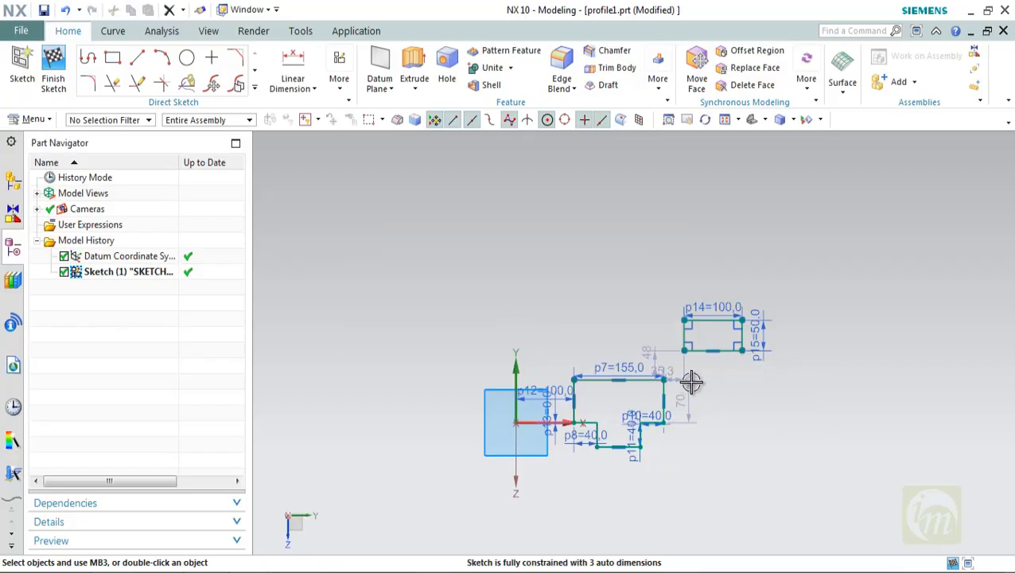
Draw a horizontal rectangle from its center, about 220 by 90 mm, above and to the right of the 100 by 50 mm rectangle
click(113, 57)
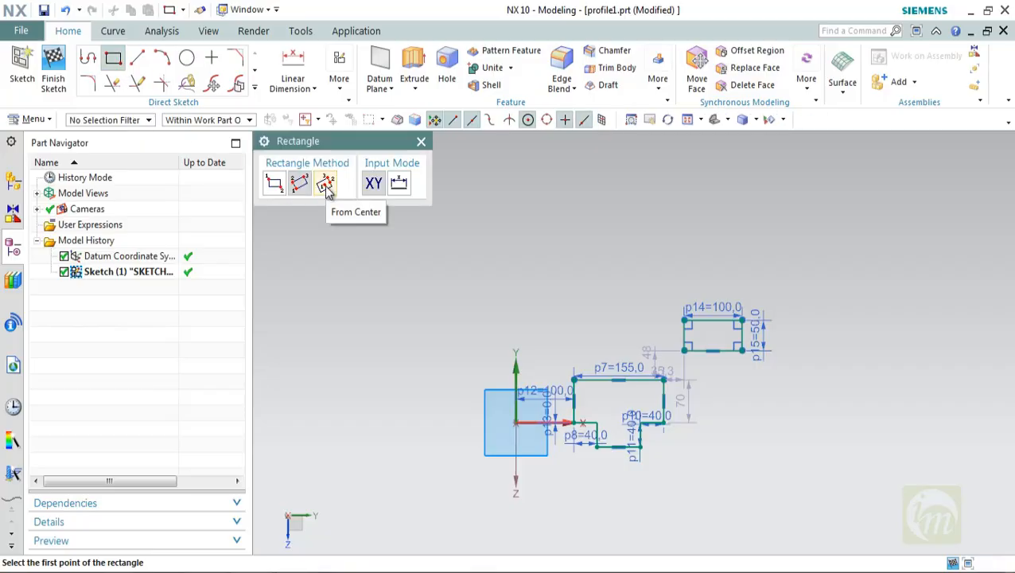
click(325, 185)
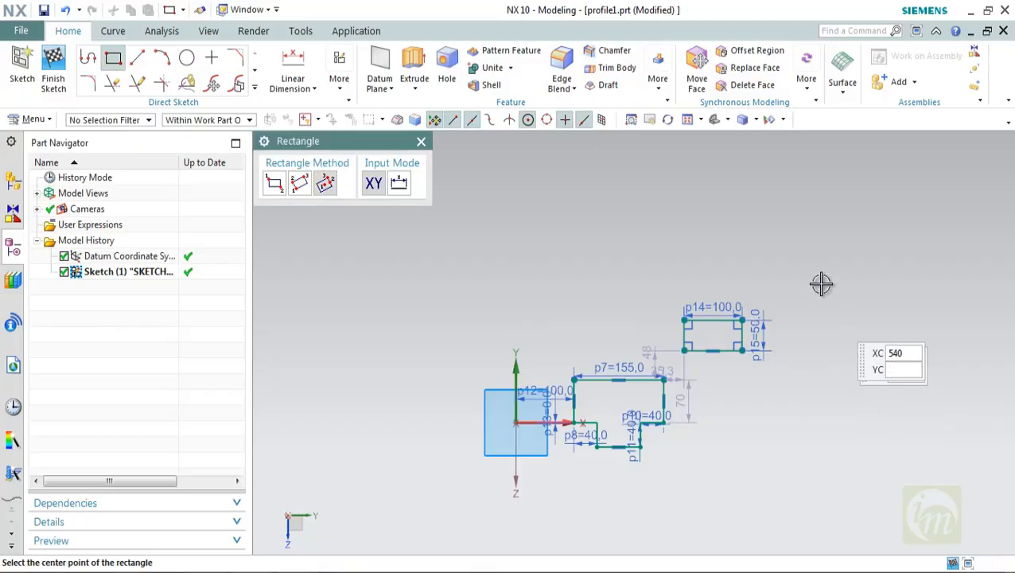
click(792, 249)
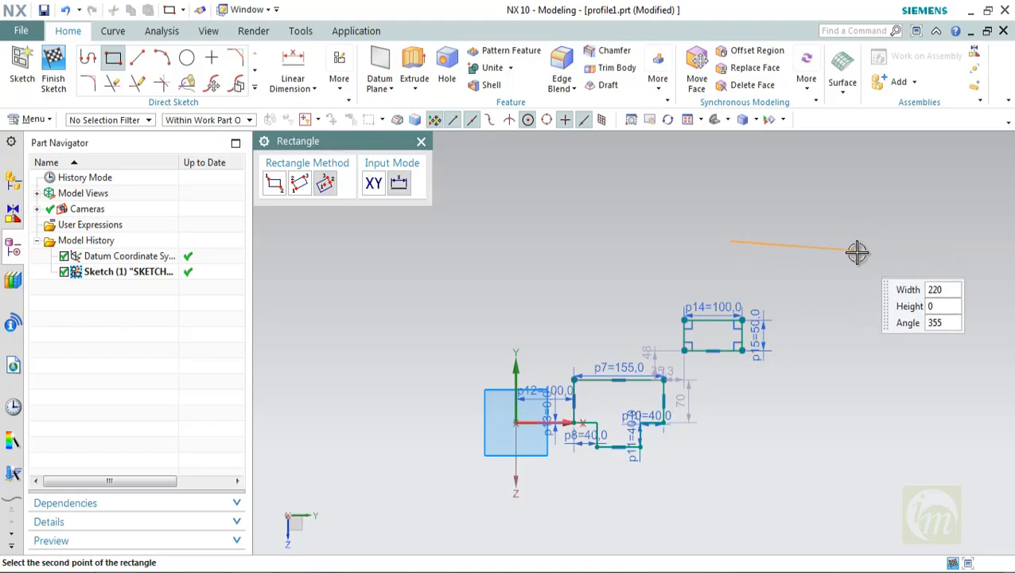
click(857, 251)
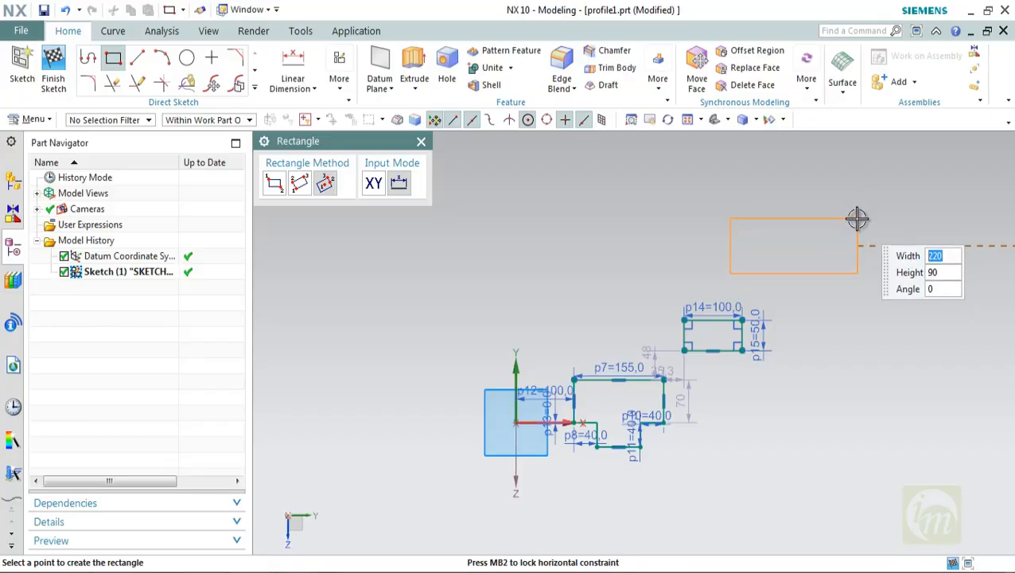
click(857, 218)
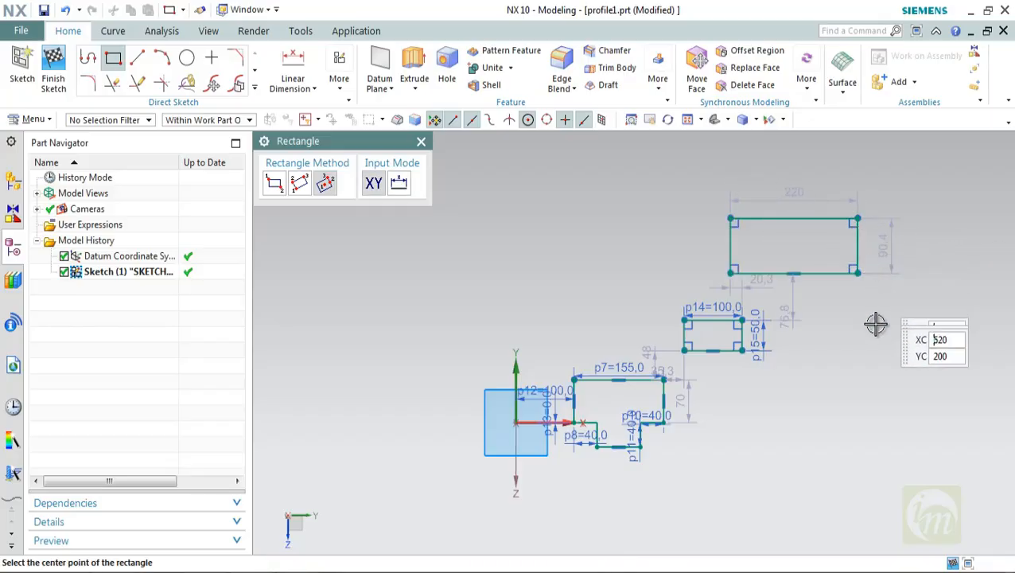
Draw a tilted rectangle from its center, about 90 by 145 mm at about 128°, below the large horizontal rectangle
click(850, 389)
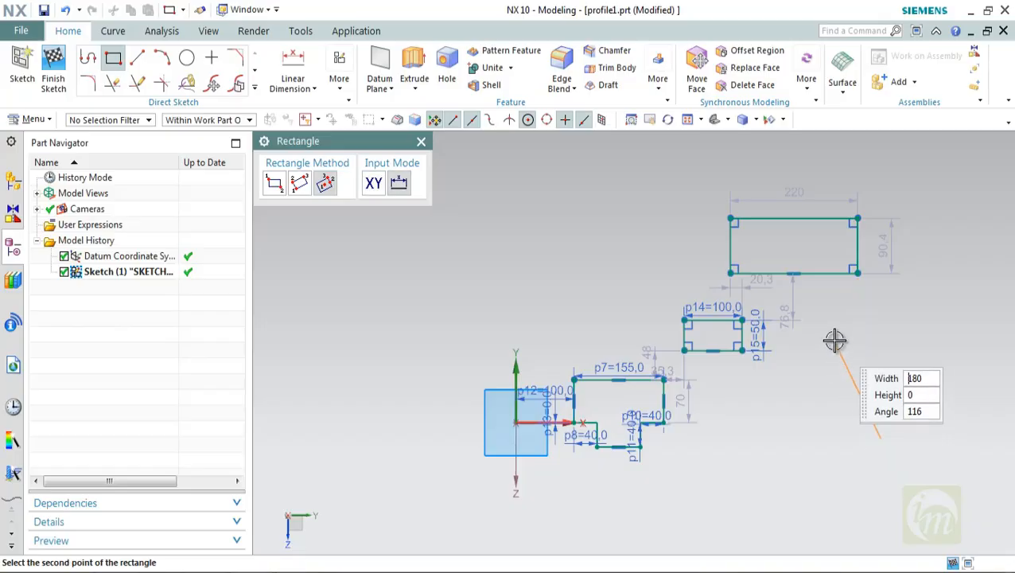
click(841, 369)
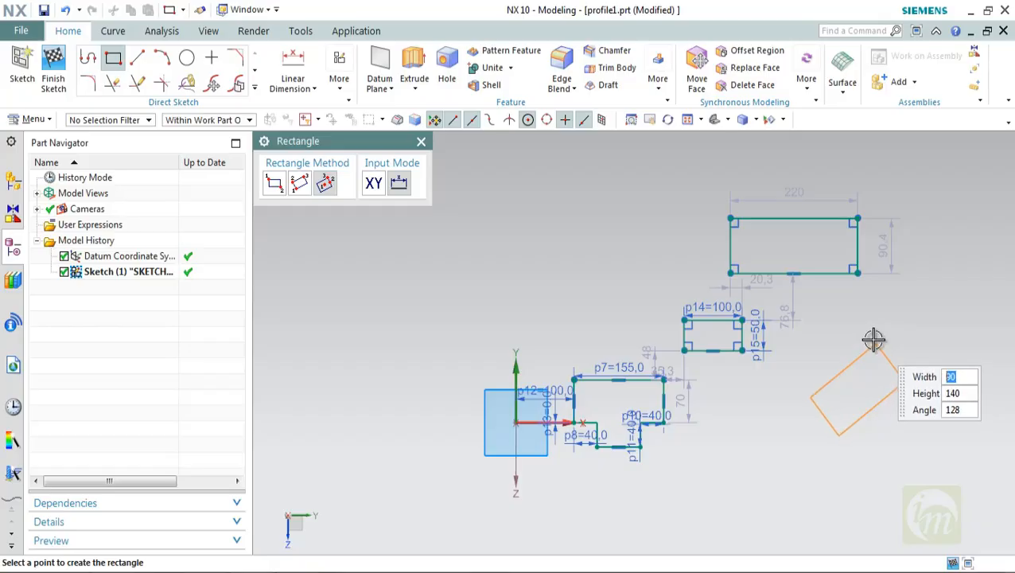
click(878, 342)
key(Escape)
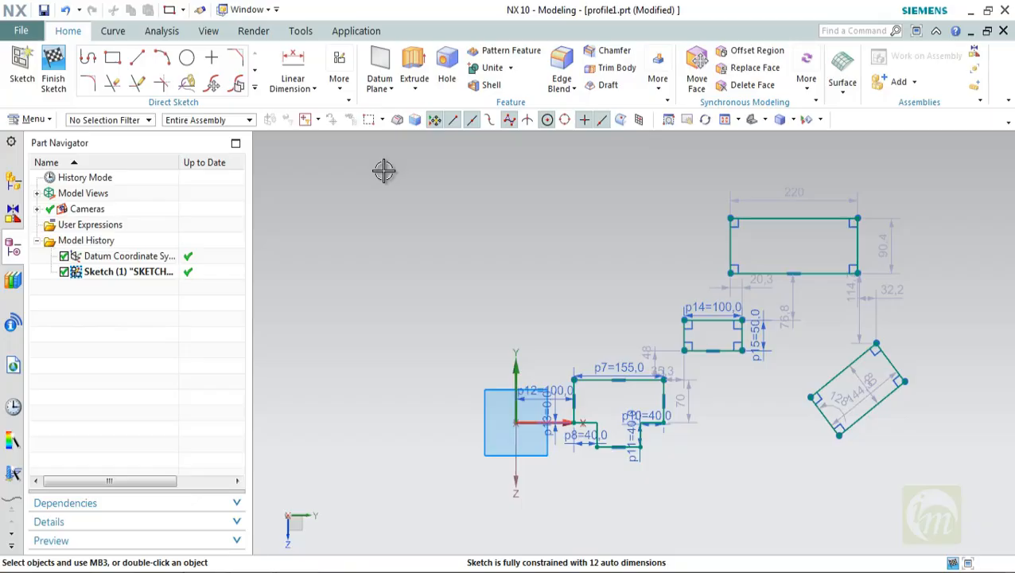
click(112, 57)
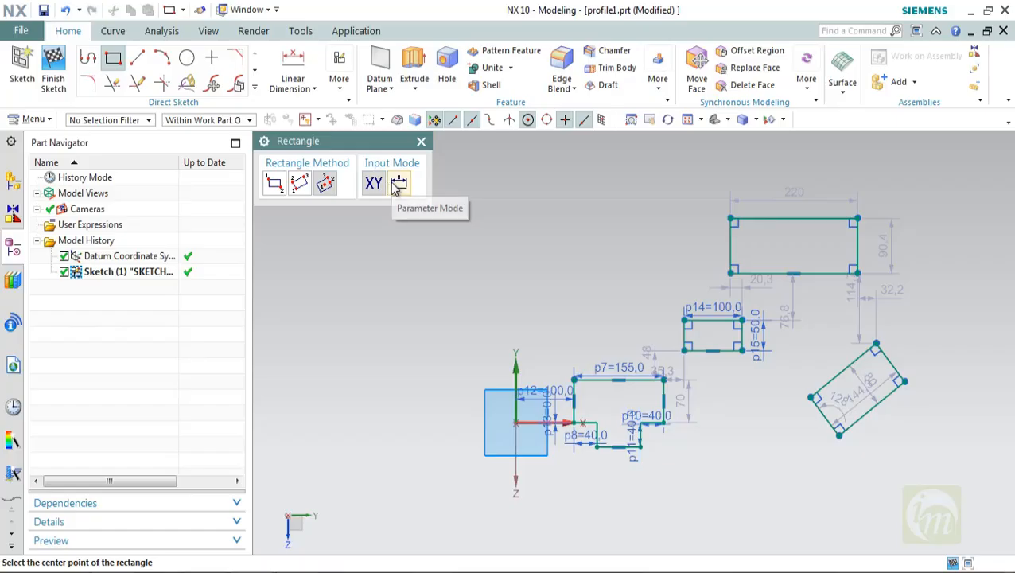
key(Escape)
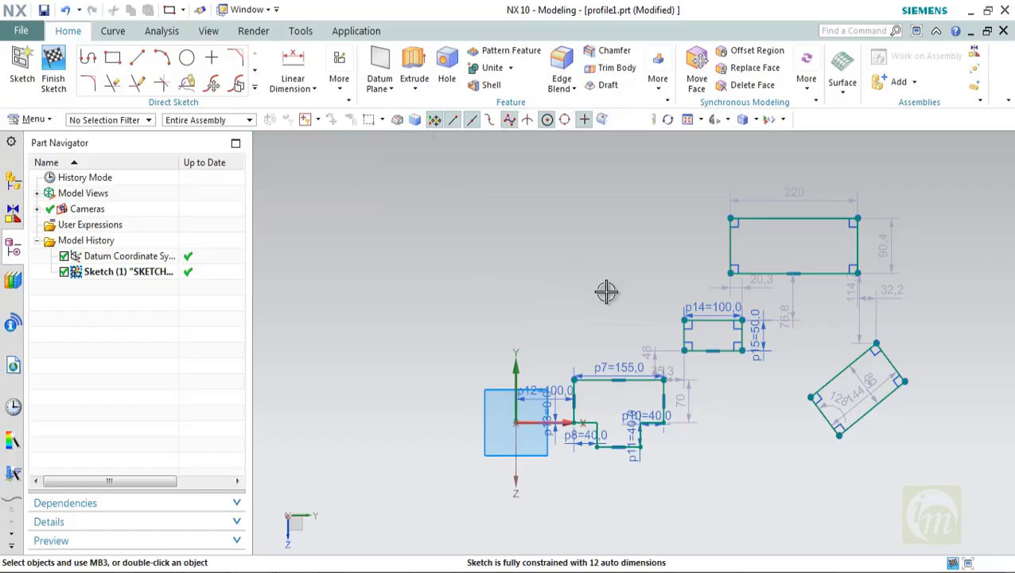
scroll(605, 290, down, 1)
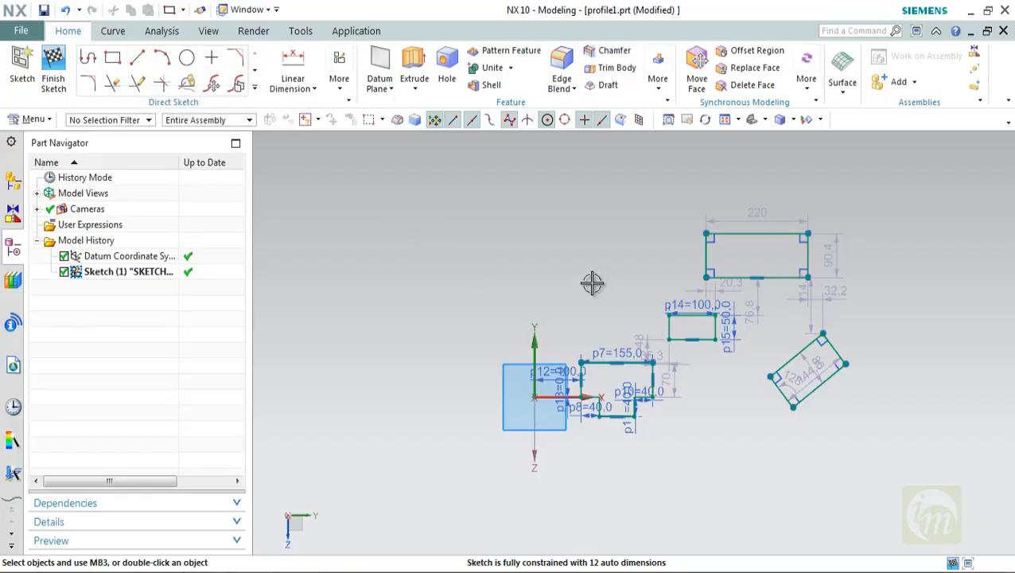
Draw a horizontal line about 350 mm long in the empty area above the sketch origin, extending mostly to its left
click(139, 71)
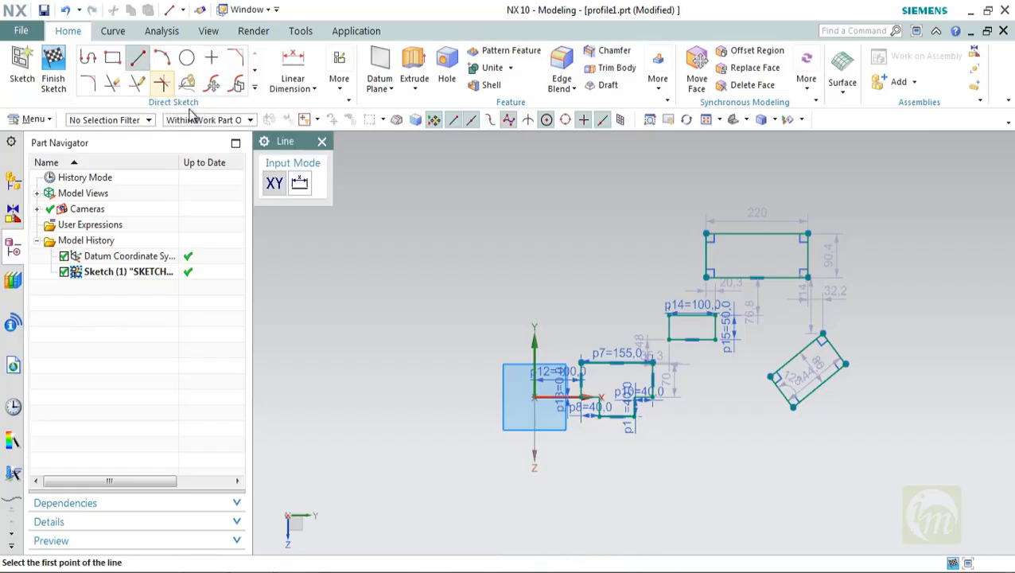
click(308, 193)
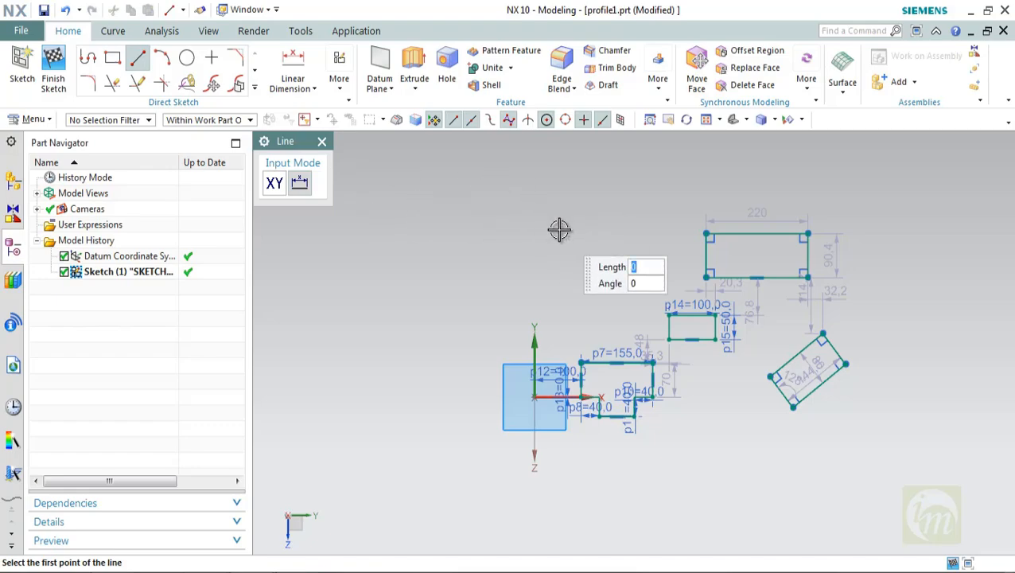
click(423, 270)
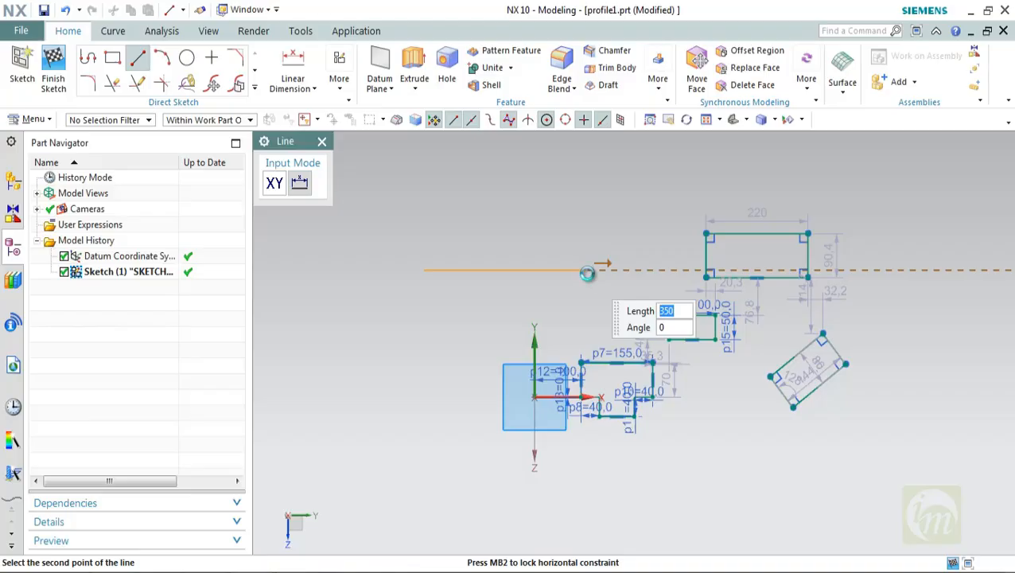
click(587, 273)
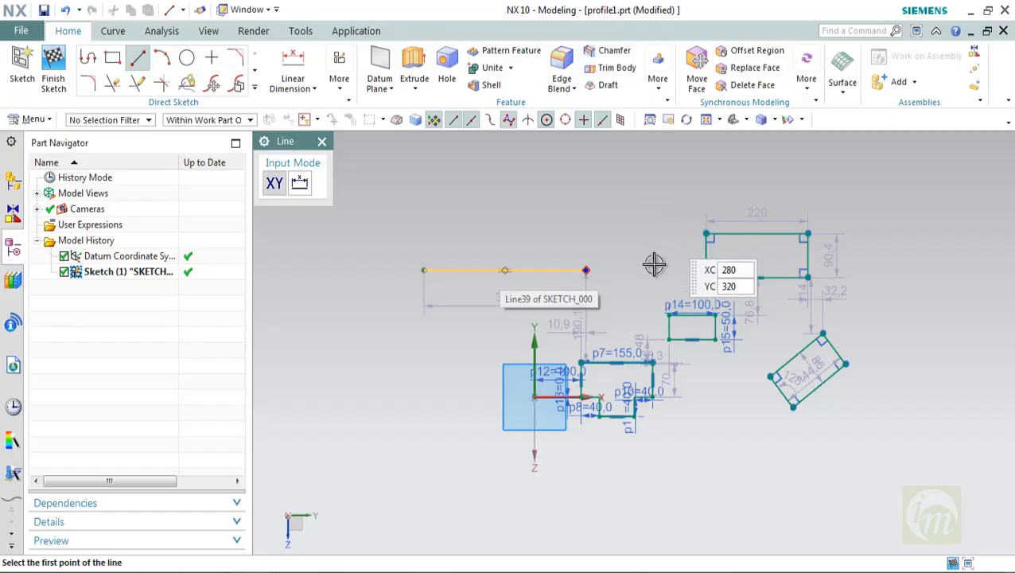
Draw a horizontal line about 290 mm long above the 350 mm line and join their left ends with a slanted line
click(586, 210)
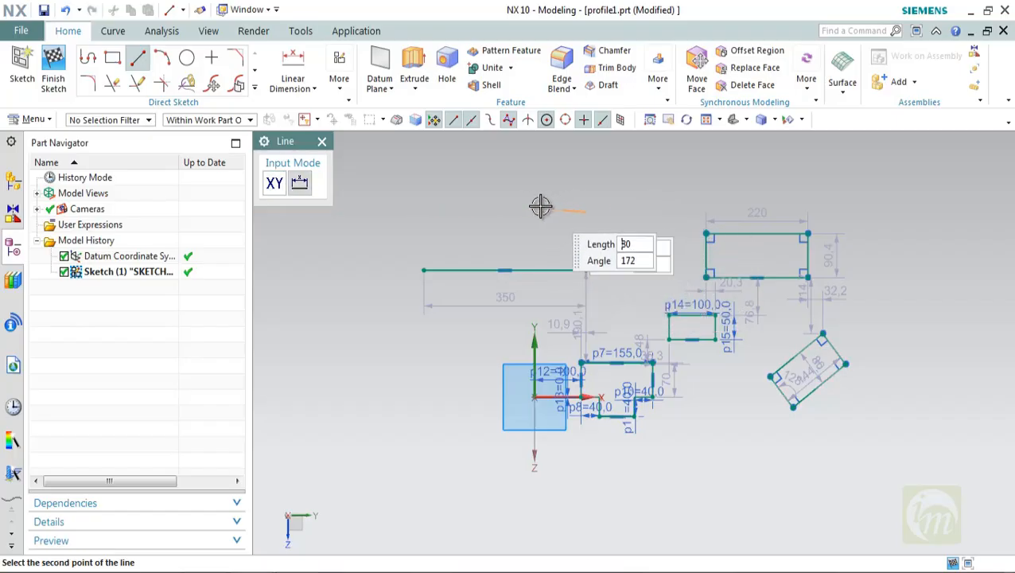
click(451, 210)
click(451, 210)
click(423, 270)
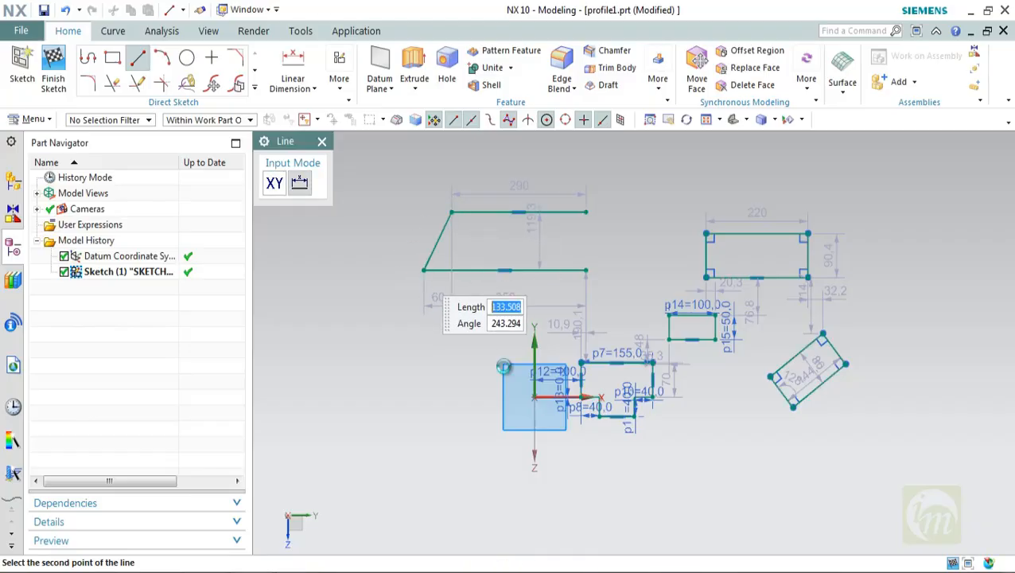
key(Escape)
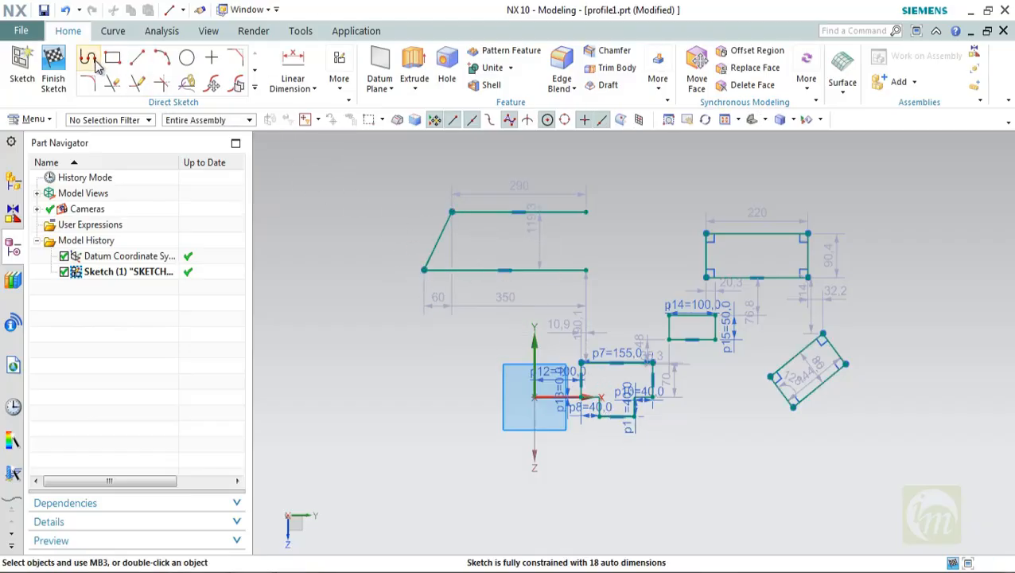
Draw a vertical line about 230 mm long with the Profile tool, to the left of the origin
click(89, 59)
click(345, 328)
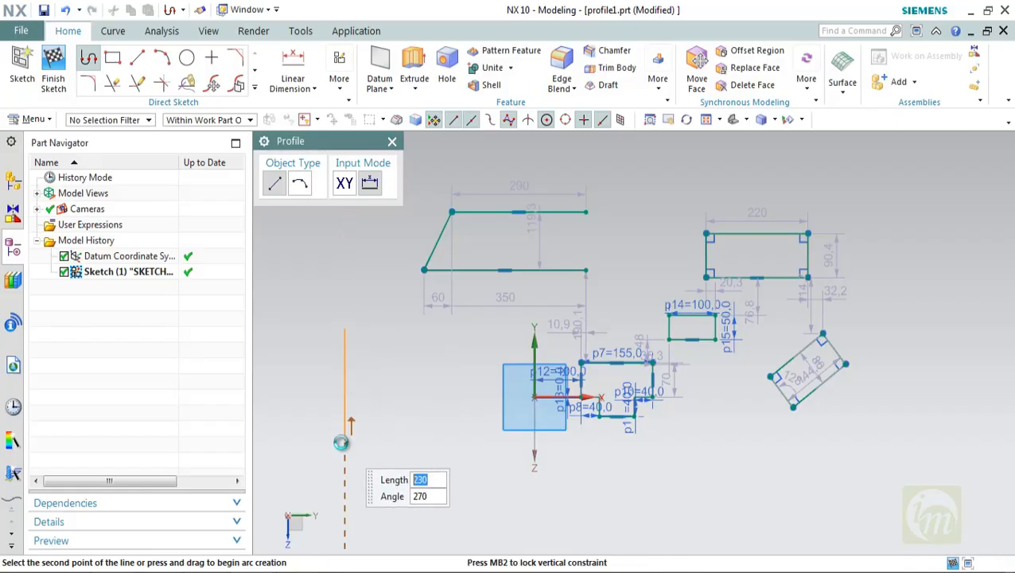
click(341, 442)
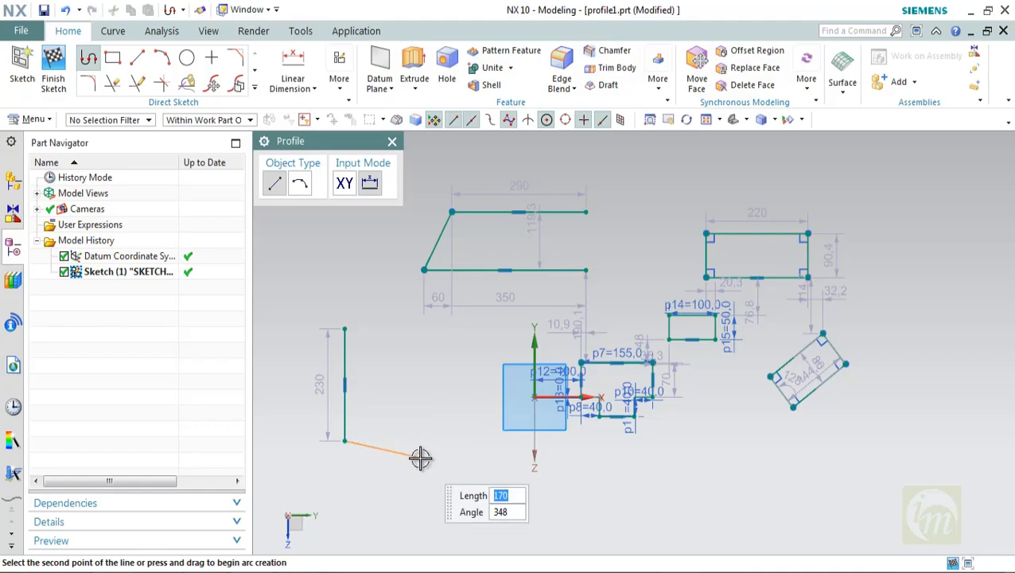
key(Escape)
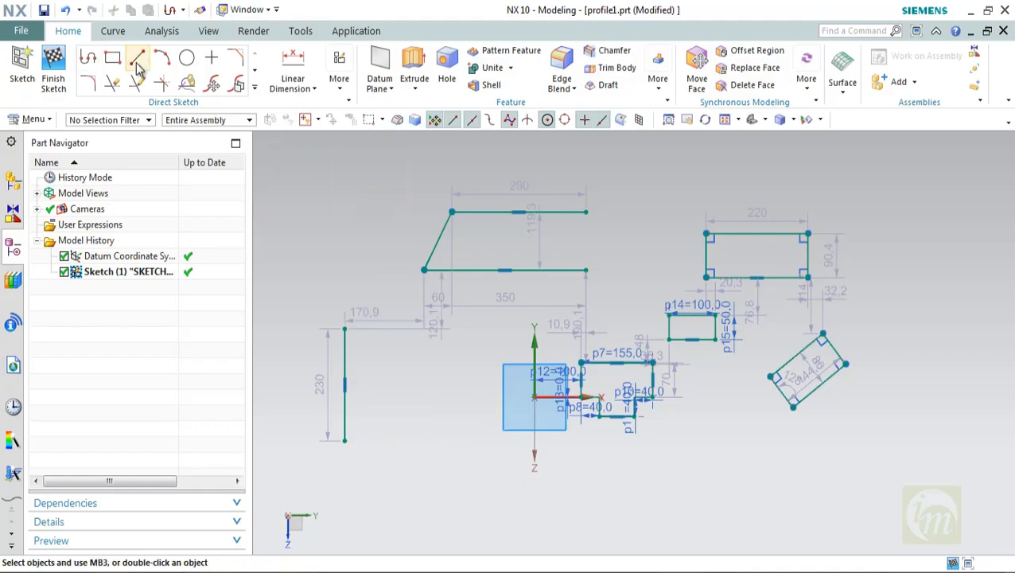
Draw an L shape right of the center rectangles from a vertical line about 230 mm long and a horizontal line about 200 mm long
click(137, 58)
click(892, 216)
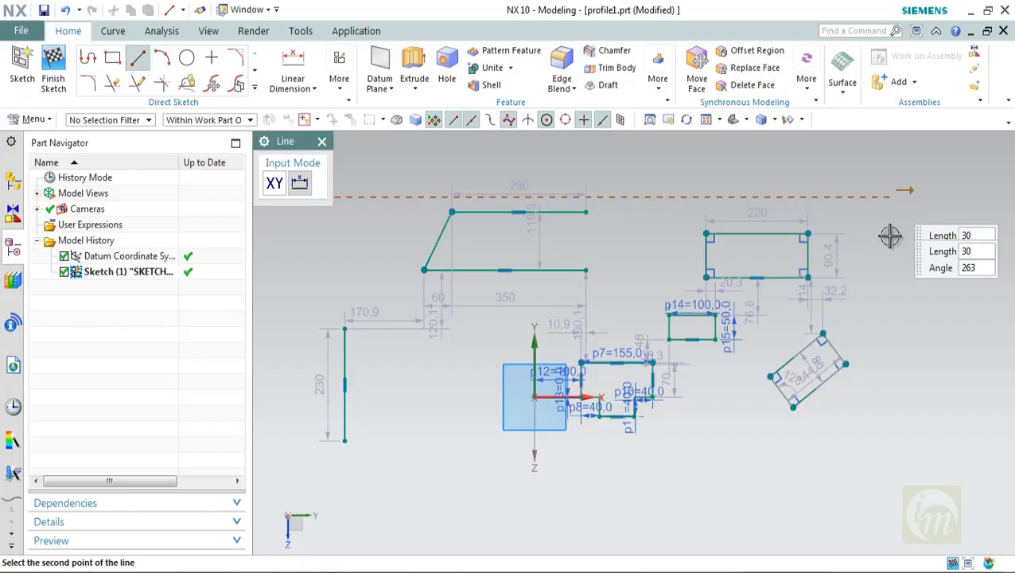
click(888, 312)
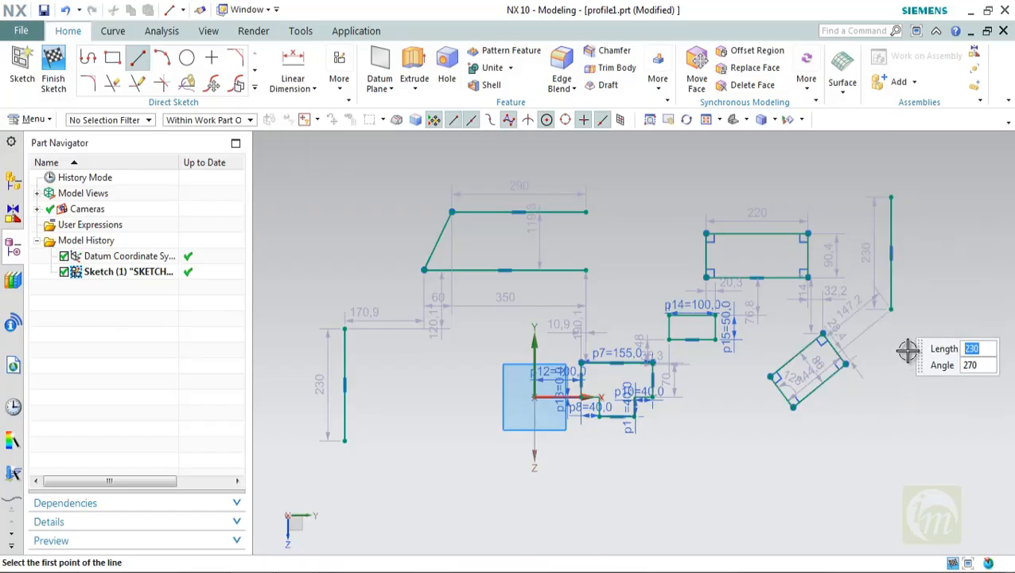
click(891, 308)
click(984, 308)
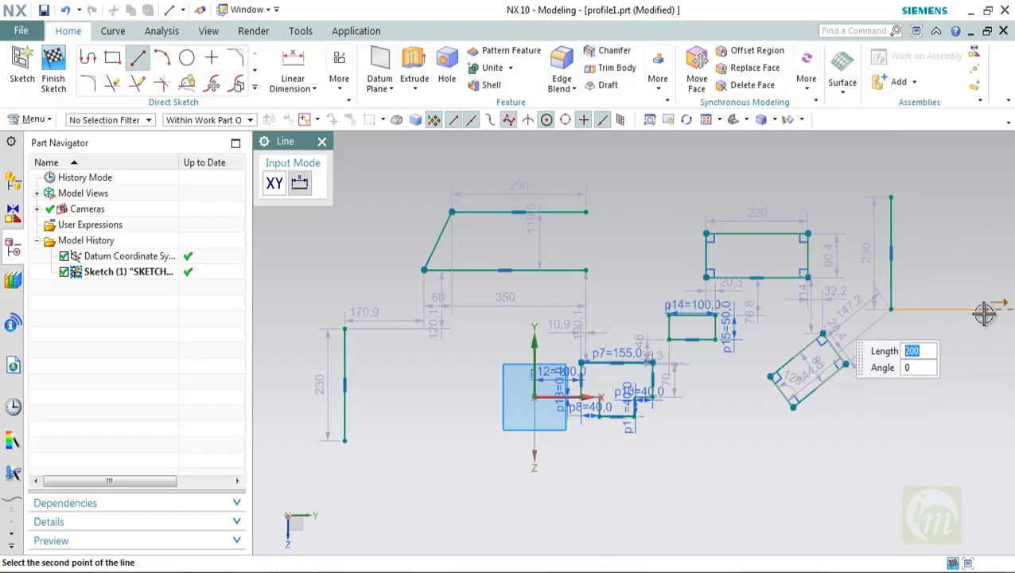
key(Escape)
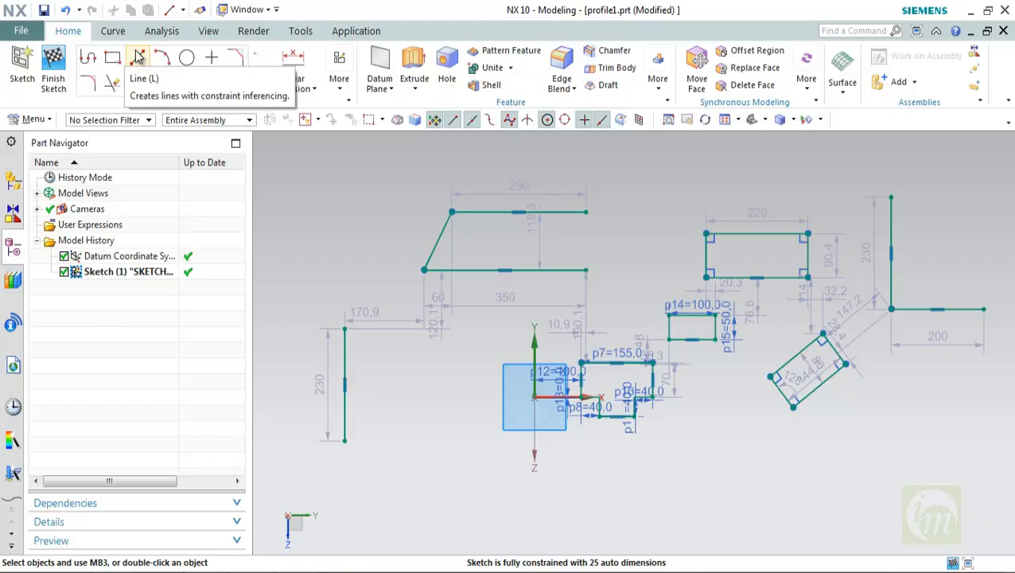
Draw a vertical line about 140 mm long above the left 230 mm line and a horizontal line about 116 mm long beside its lower end
key(l)
click(349, 217)
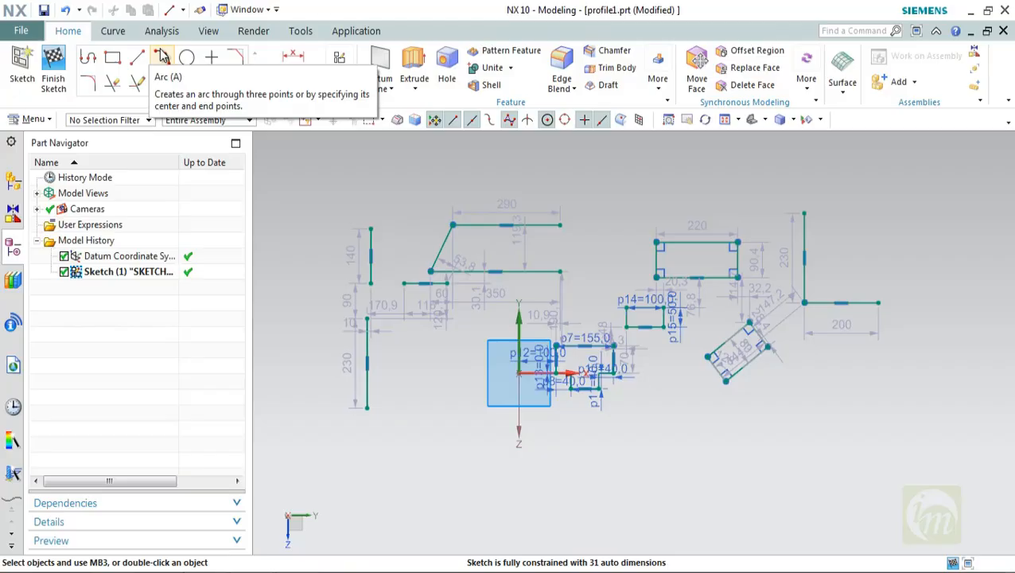
Close the right ends of the 290 and 350 mm horizontal lines with a three-point arc of about 60.5 mm radius
click(161, 55)
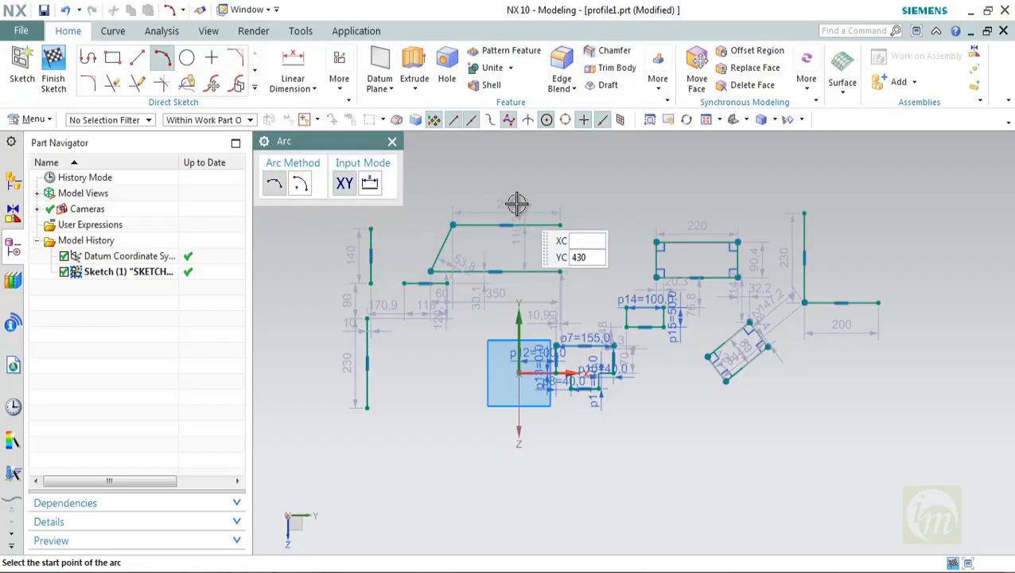
click(558, 224)
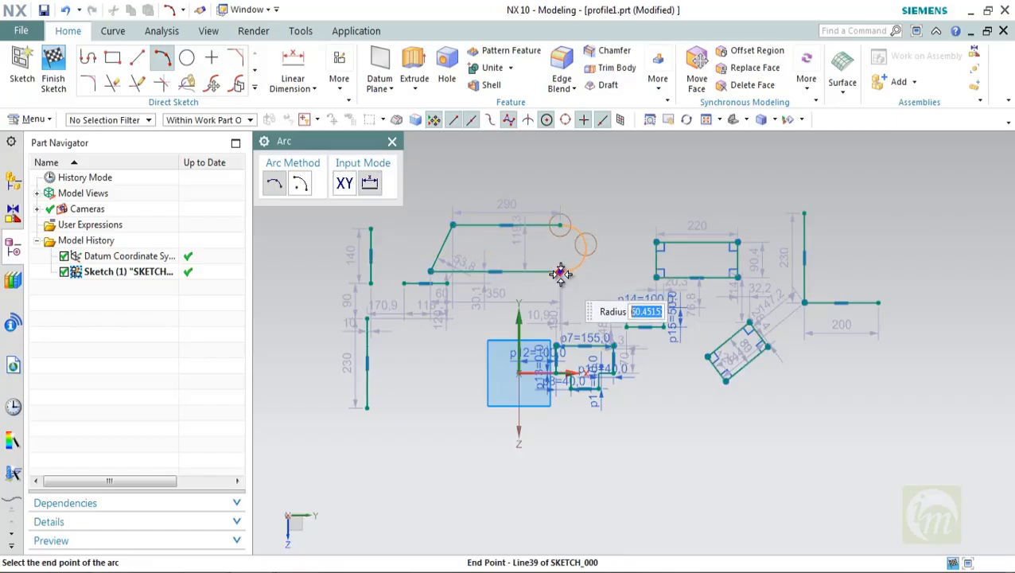
click(561, 272)
scroll(571, 228, up, 3)
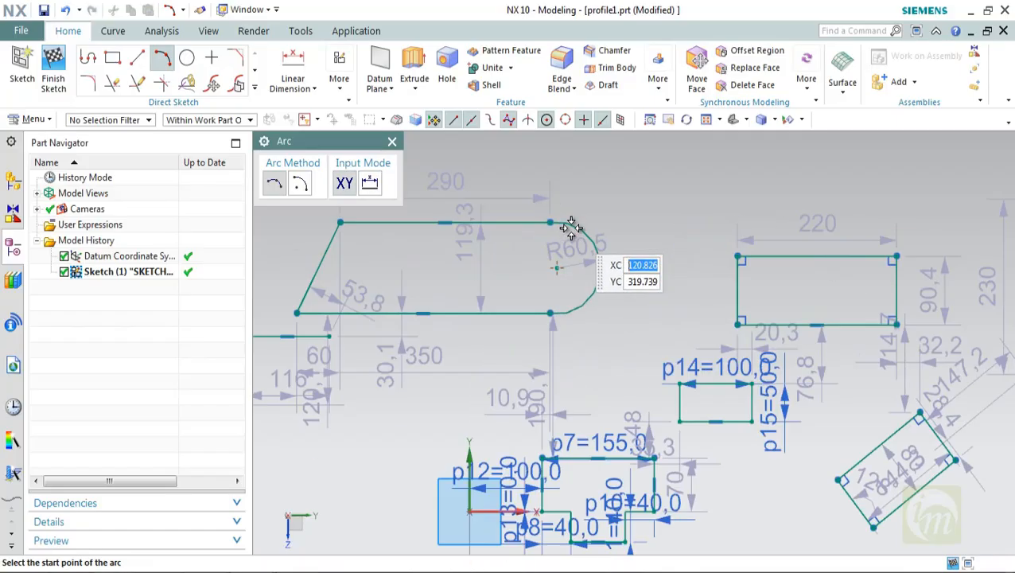
key(Escape)
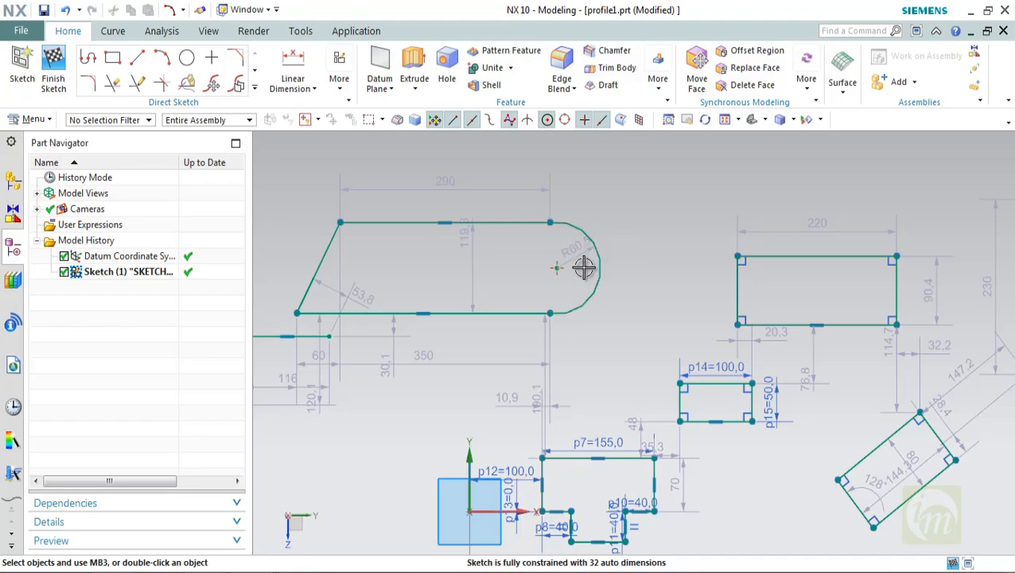
scroll(583, 268, down, 3)
Join the open ends of the L shape with a three-point arc of about 156 mm radius
click(159, 61)
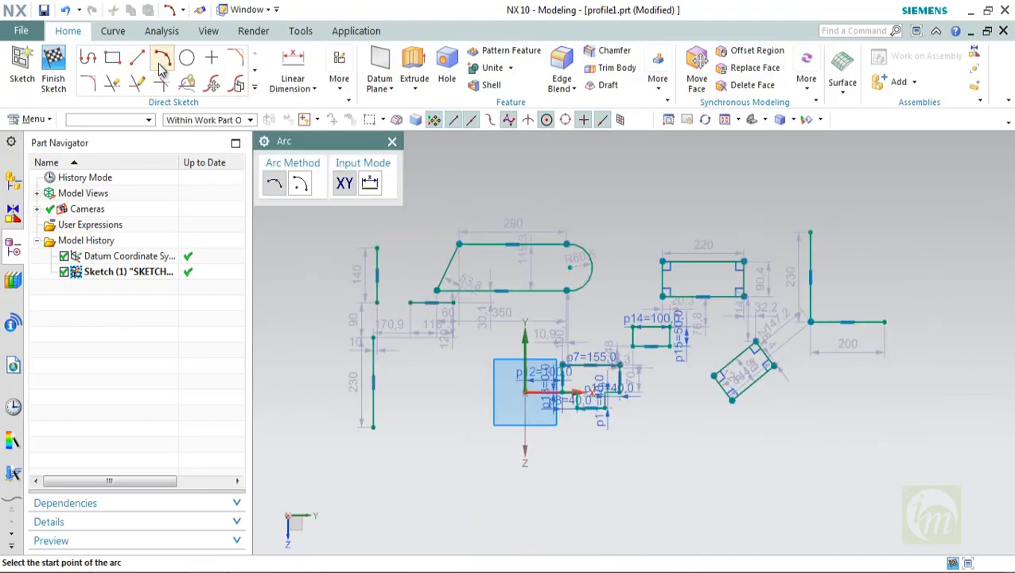
click(809, 230)
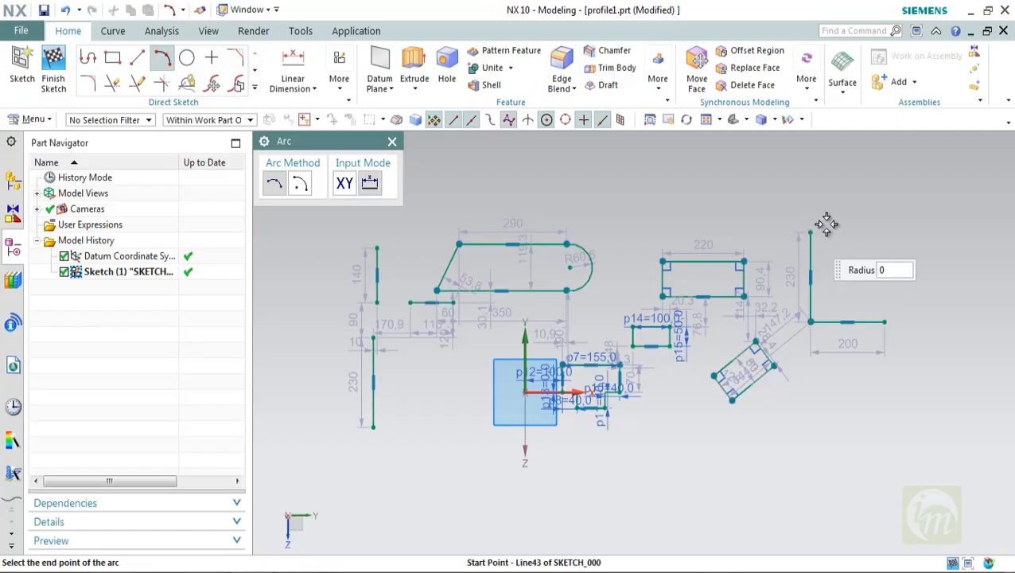
click(882, 213)
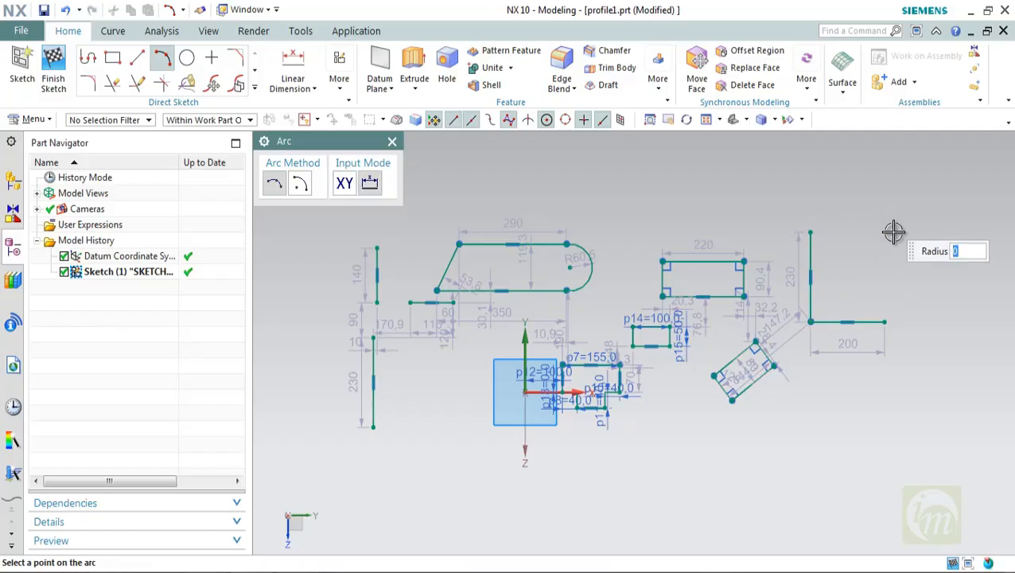
click(885, 322)
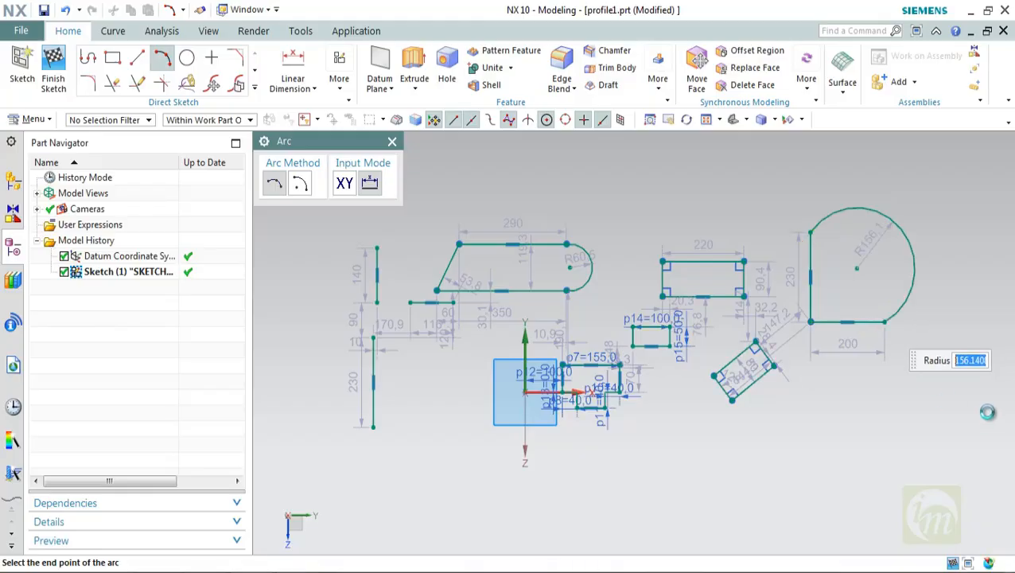
key(Escape)
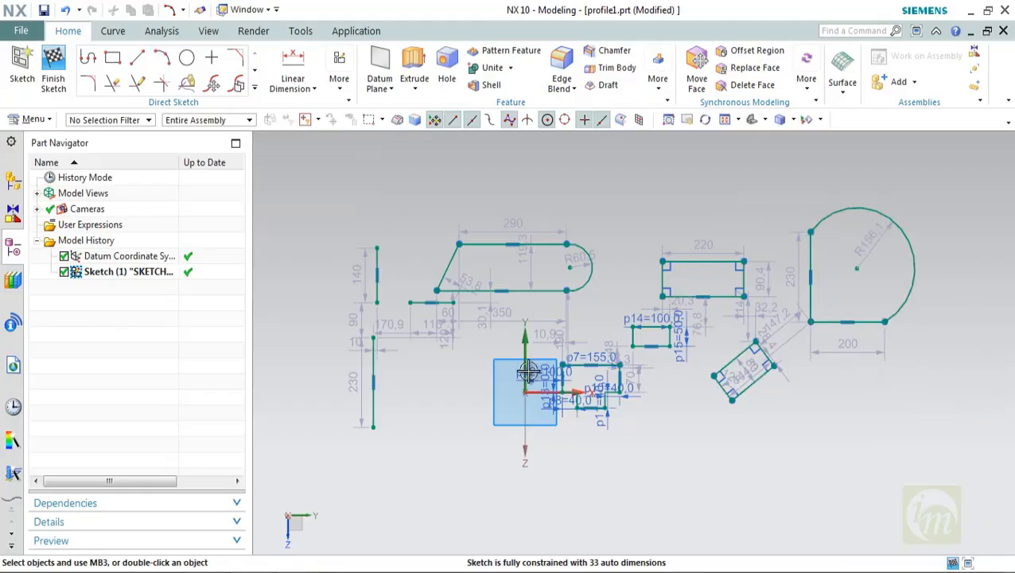
Try to draw an arc by center and endpoints right of the closed L shape, with radius 225 mm and sweep angle 45°
scroll(528, 371, down, 2)
scroll(724, 378, down, 1)
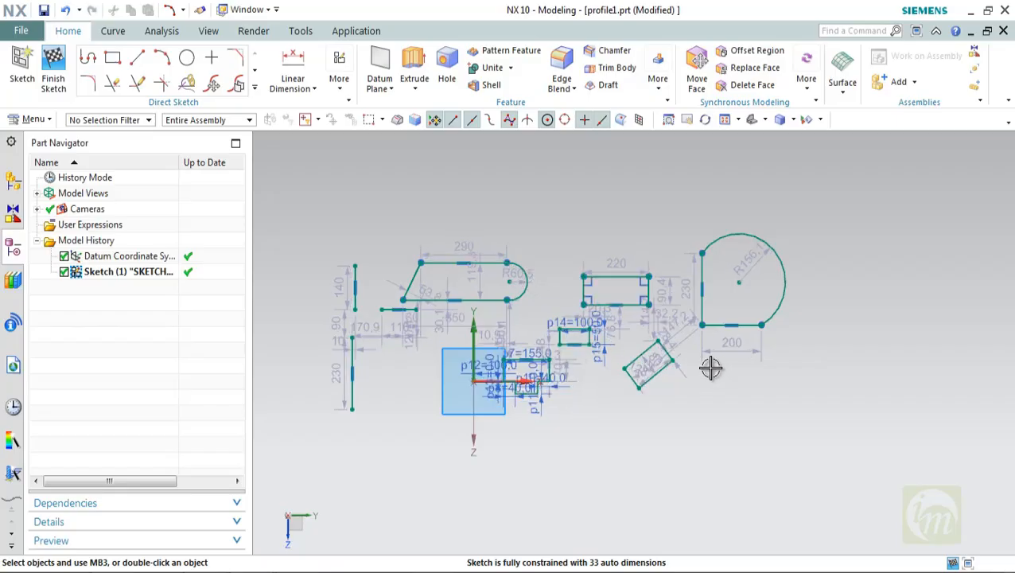
click(169, 56)
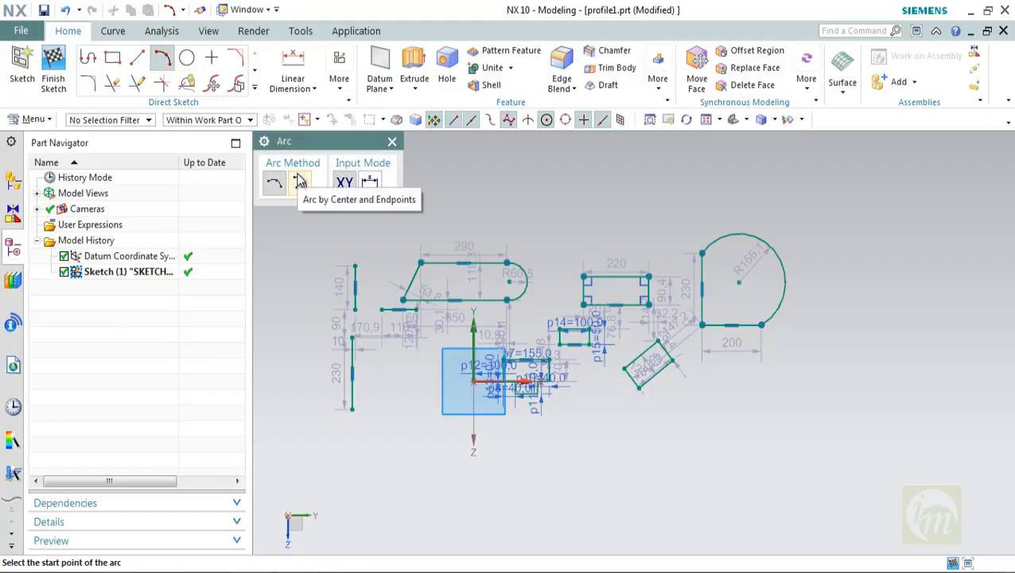
click(300, 181)
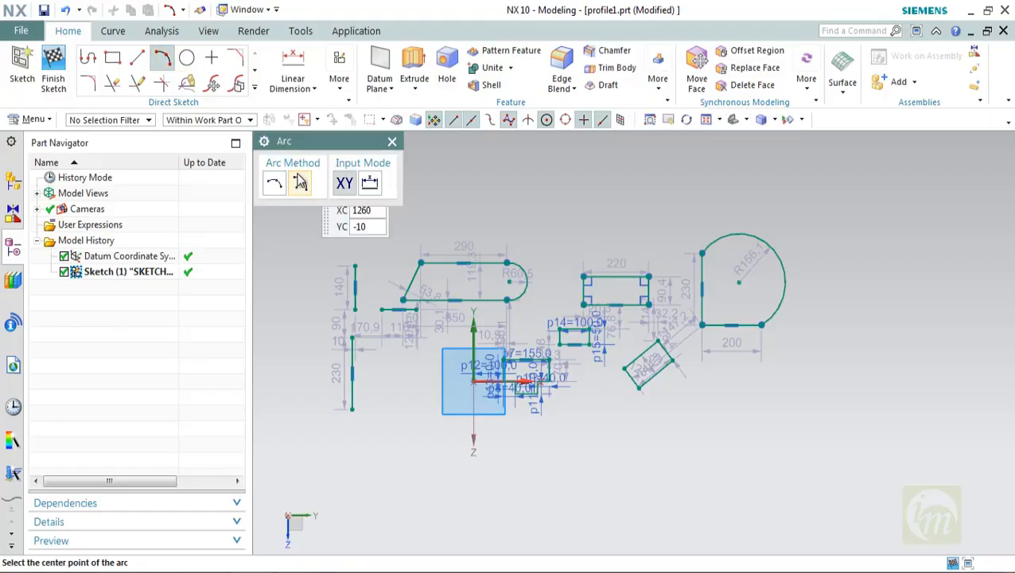
click(854, 327)
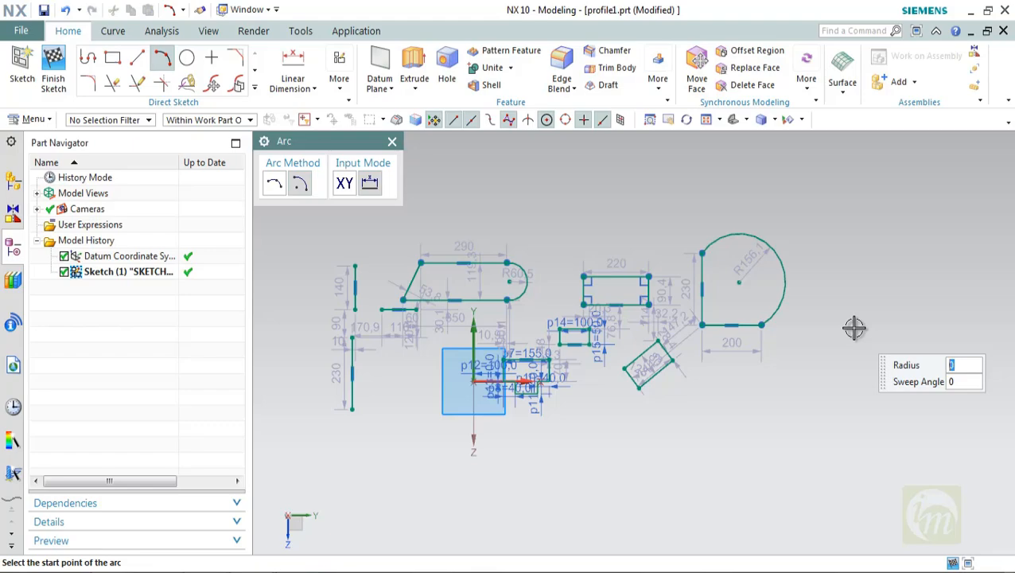
text(225)
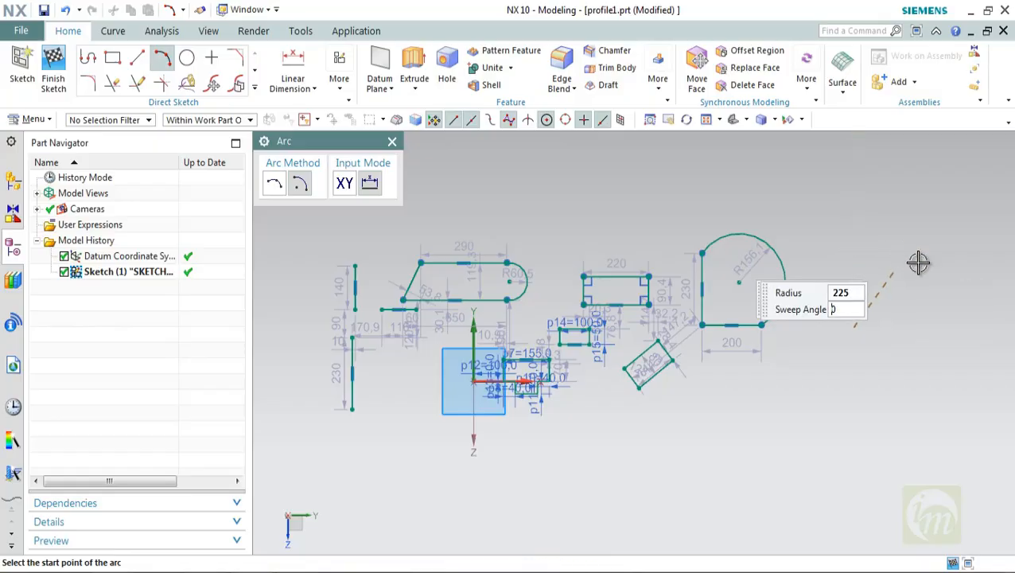
key(Tab)
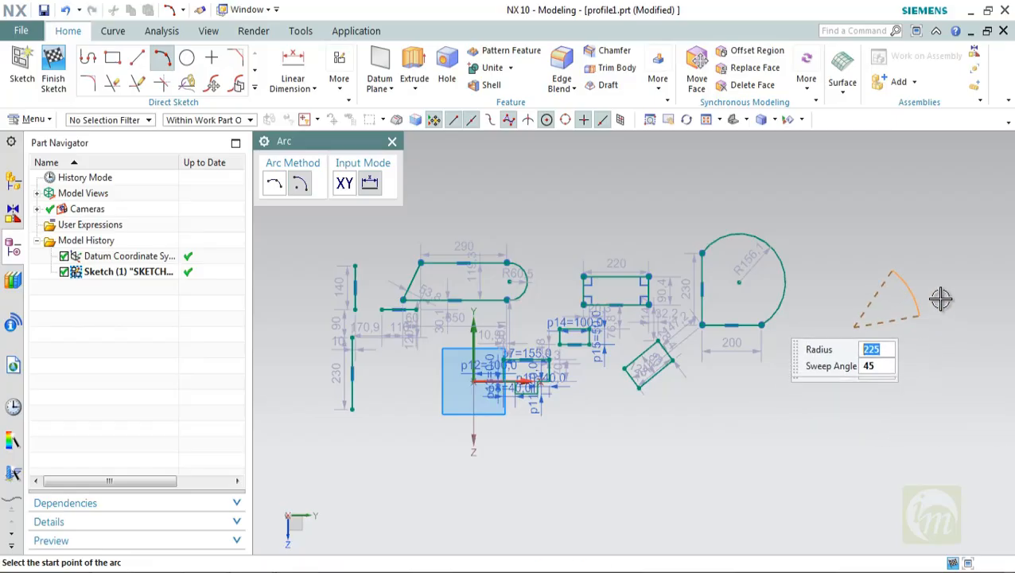
click(826, 256)
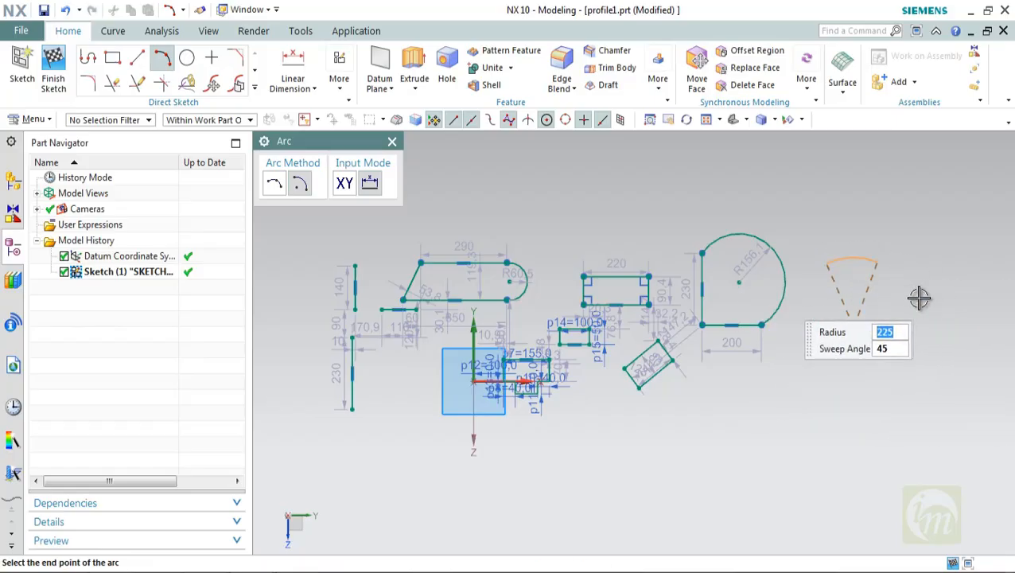
key(Escape)
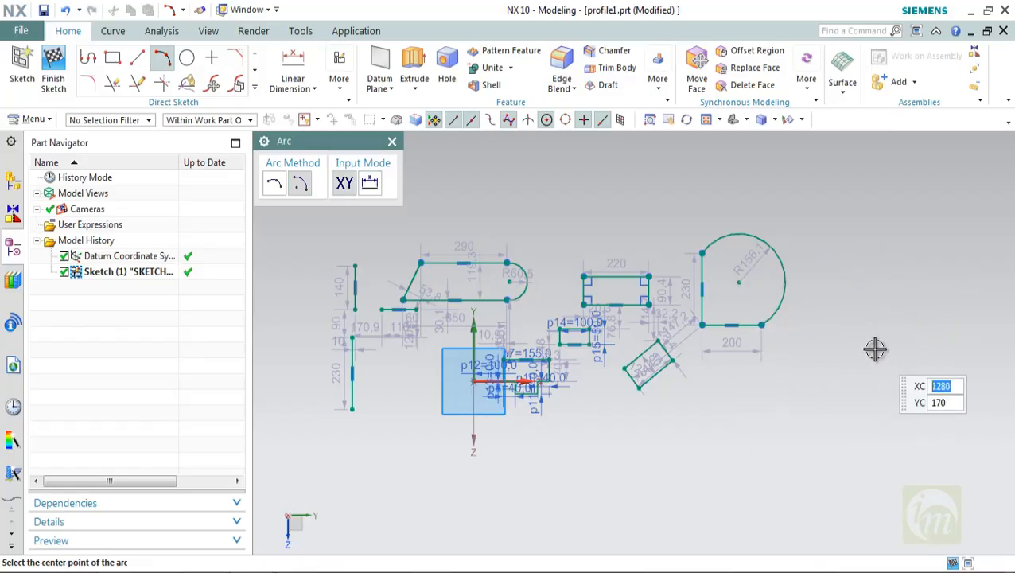
Draw an arc by center and endpoints of about 216.6 mm radius, spanning most of a circle, right of the closed L shape
click(875, 389)
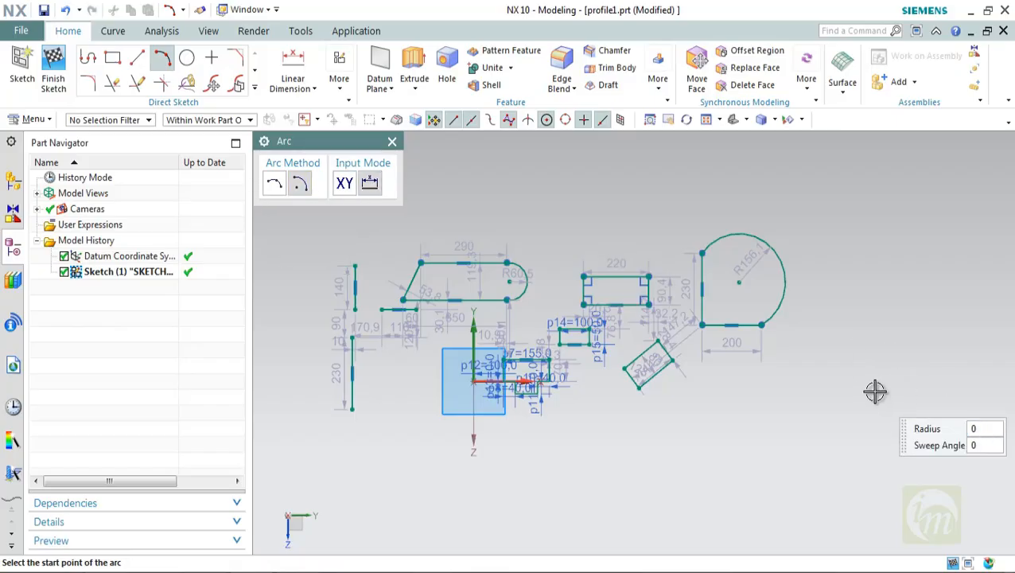
click(874, 325)
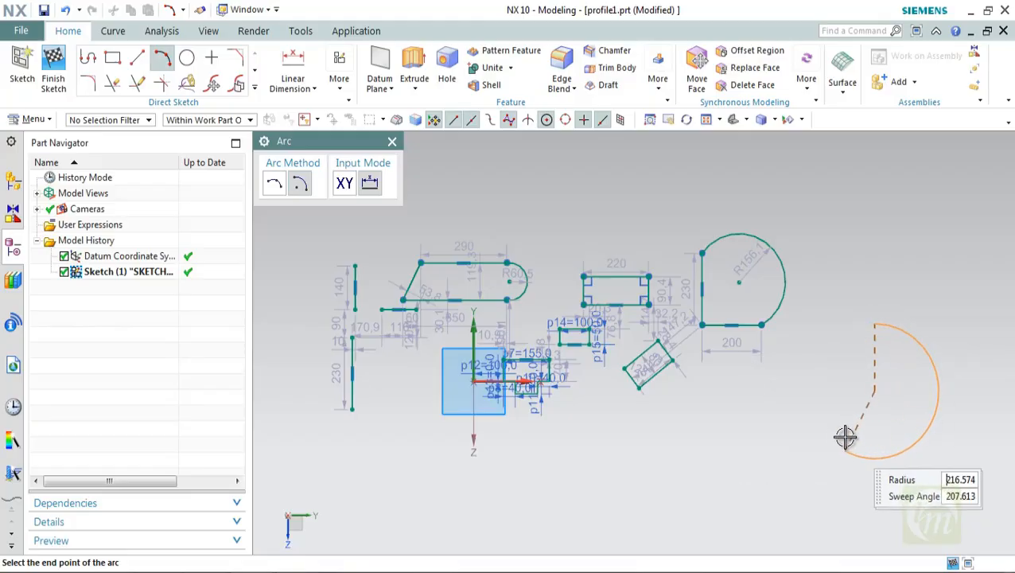
click(838, 378)
key(Escape)
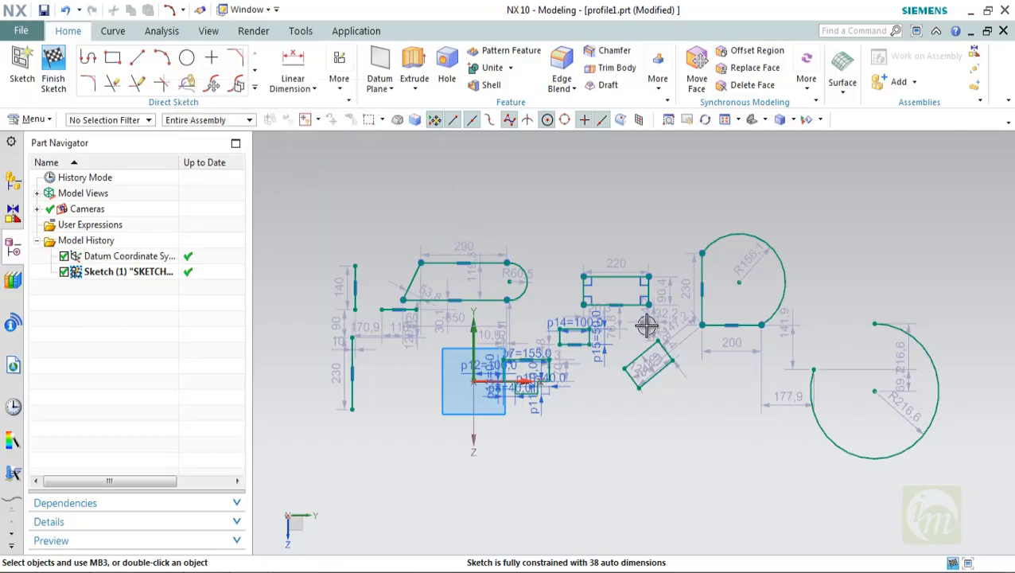
scroll(663, 380, down, 2)
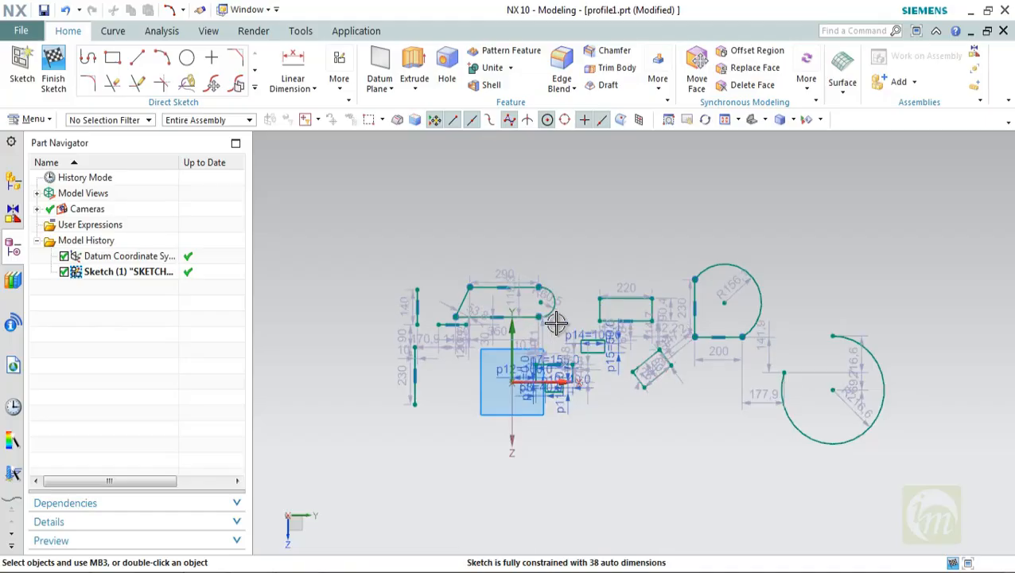
click(187, 60)
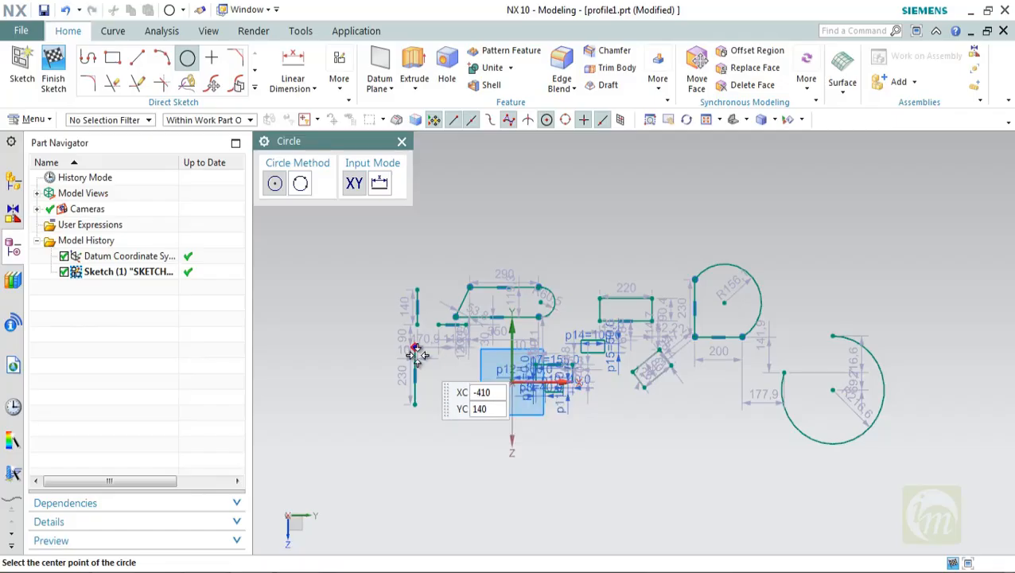
scroll(417, 355, up, 1)
scroll(417, 355, down, 4)
key(Escape)
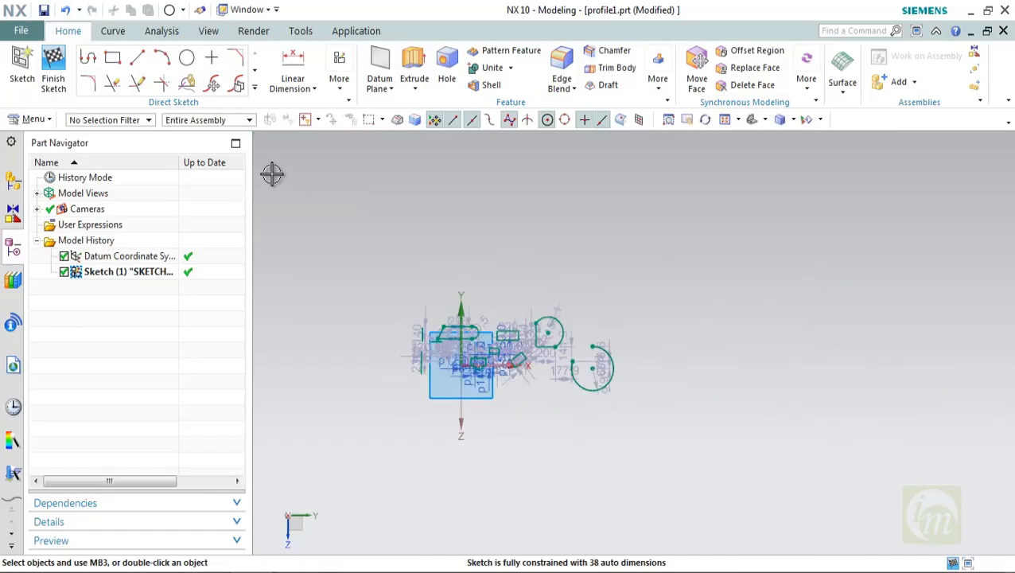
Draw a horizontal line about 1100 mm long right of the existing shapes and a vertical line about 900 mm long below its right end
click(138, 58)
click(793, 274)
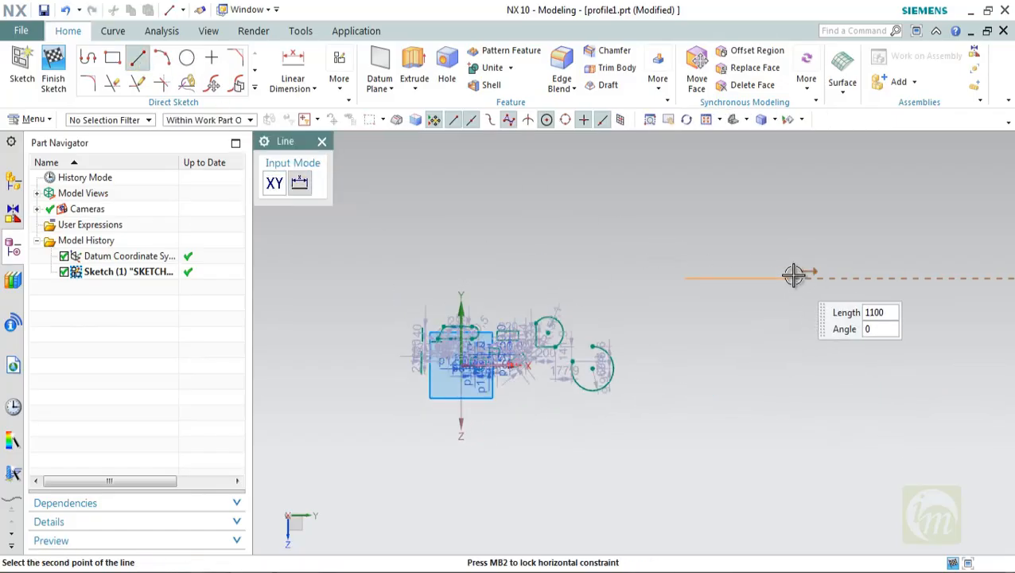
key(Escape)
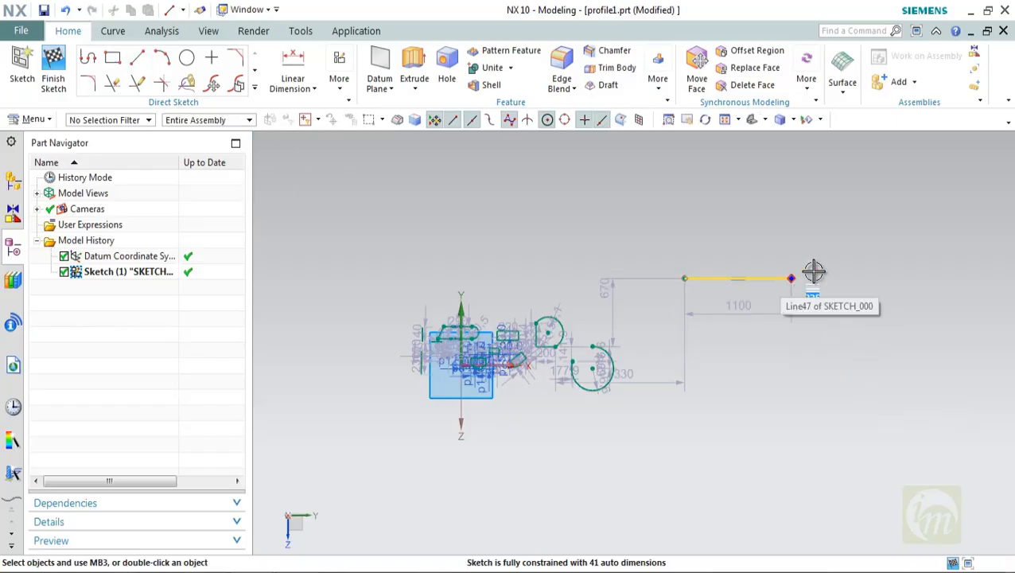
click(139, 58)
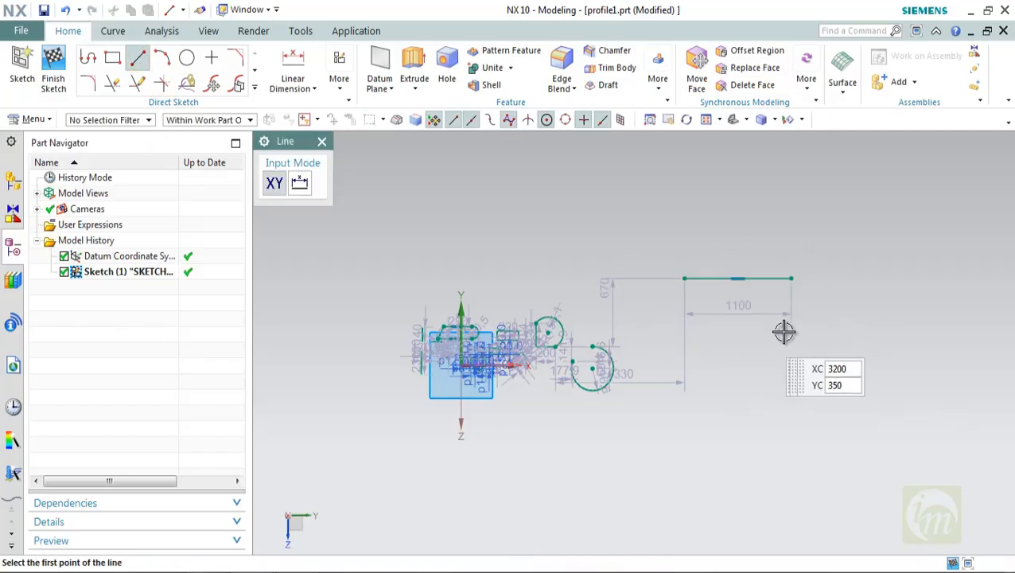
click(798, 401)
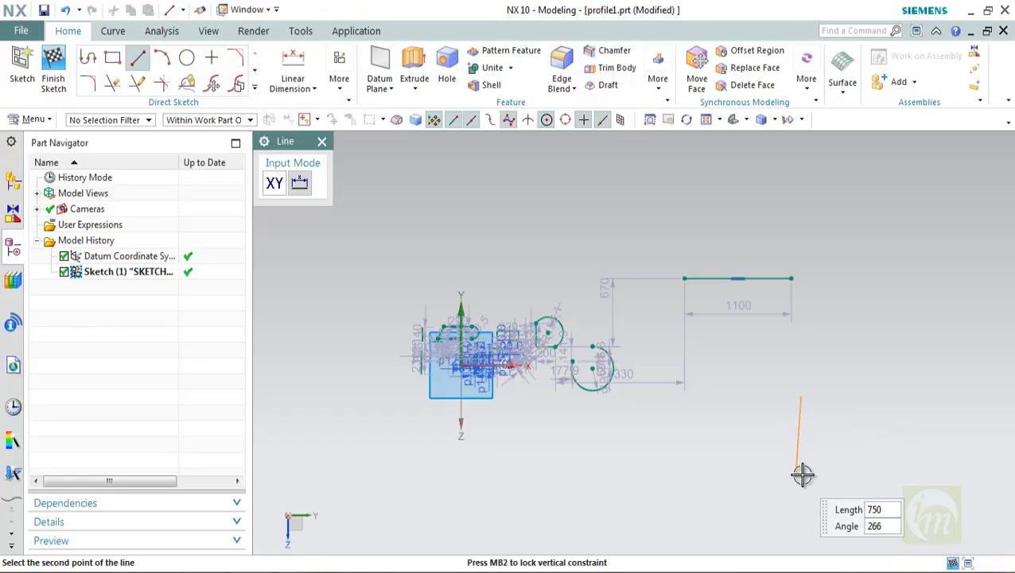
key(Escape)
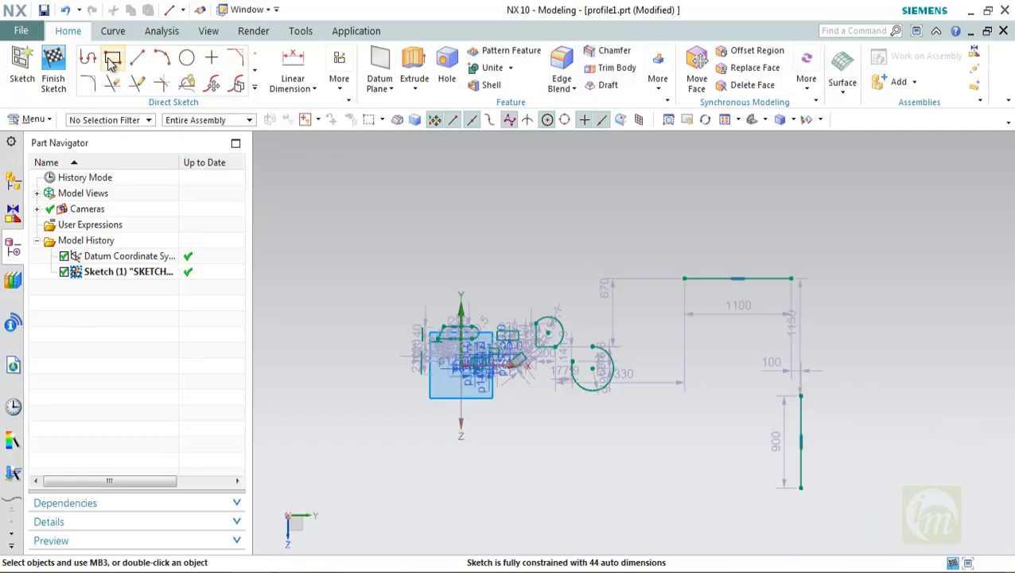
Draw a horizontal line about 1100 mm long right of the 900 mm line's lower end and a vertical line about 1150 mm long below the gap
click(137, 58)
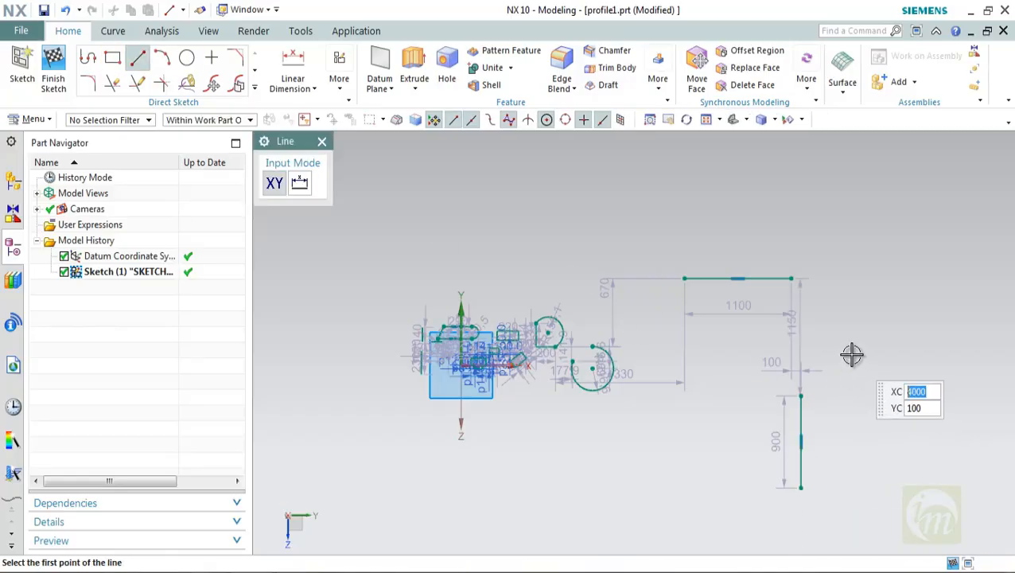
click(883, 499)
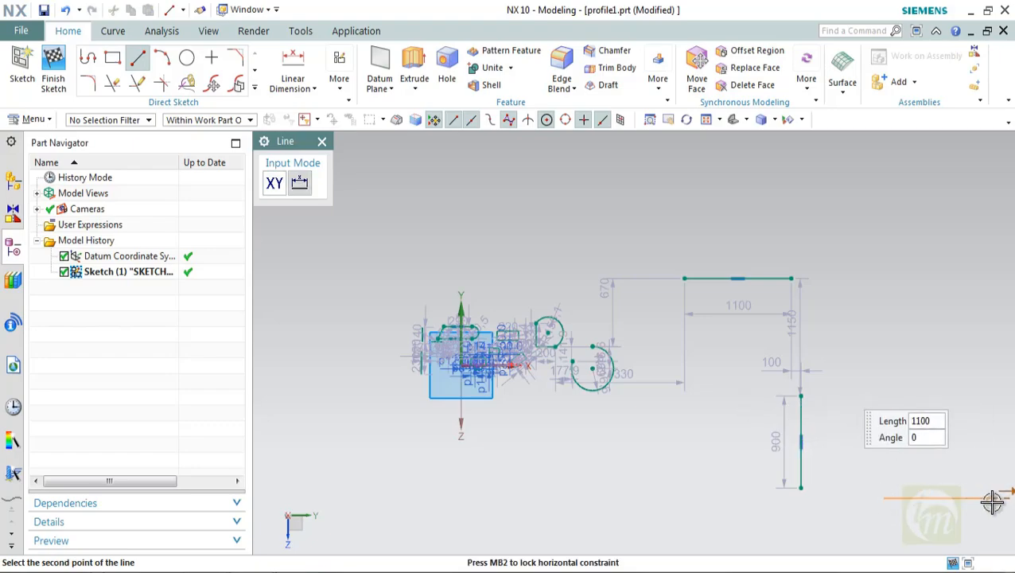
key(Escape)
shift+middle_drag(847, 478, 645, 307)
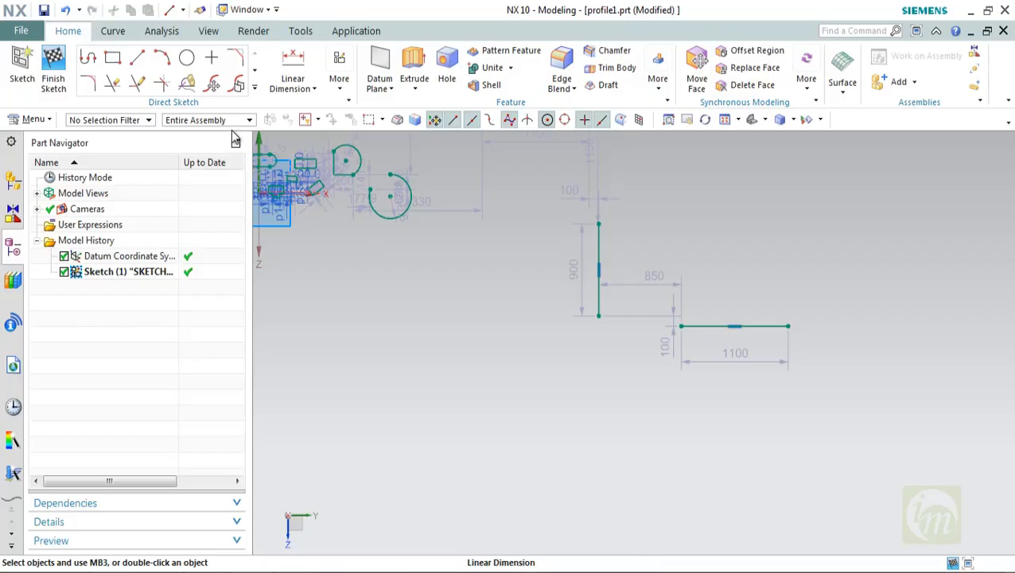
key(l)
click(636, 376)
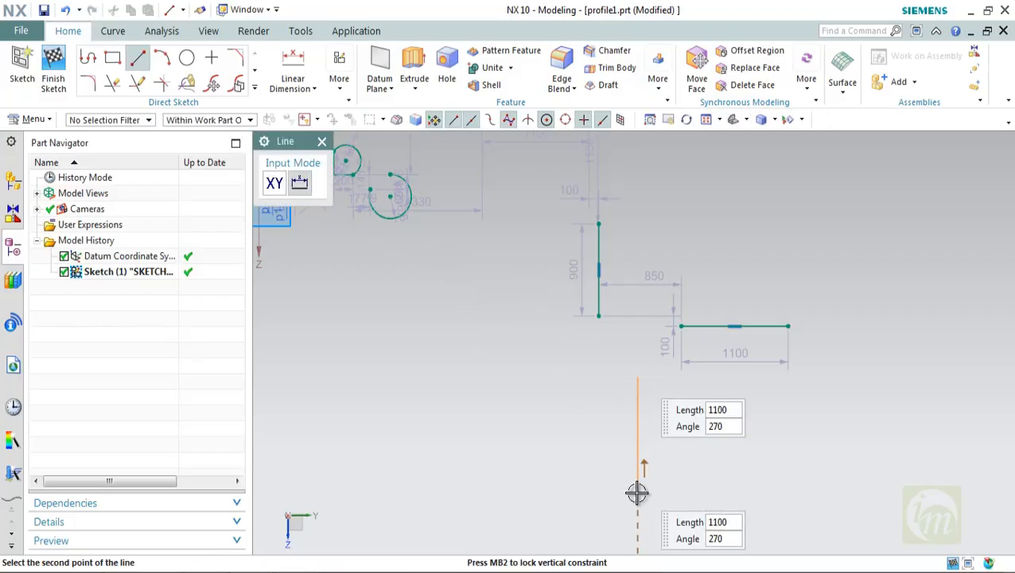
click(637, 493)
key(Escape)
scroll(657, 344, down, 2)
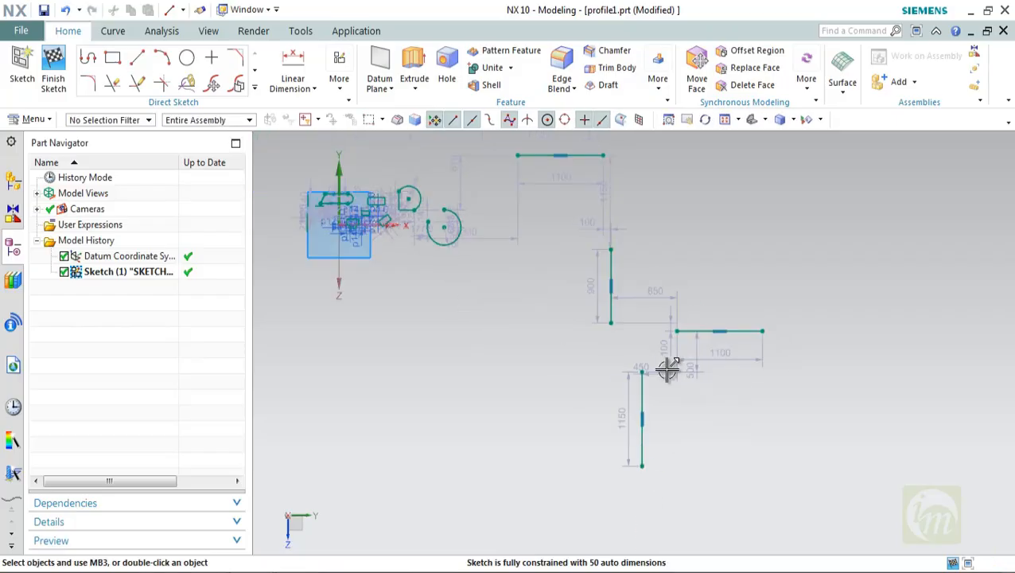
middle_drag(625, 340, 550, 220)
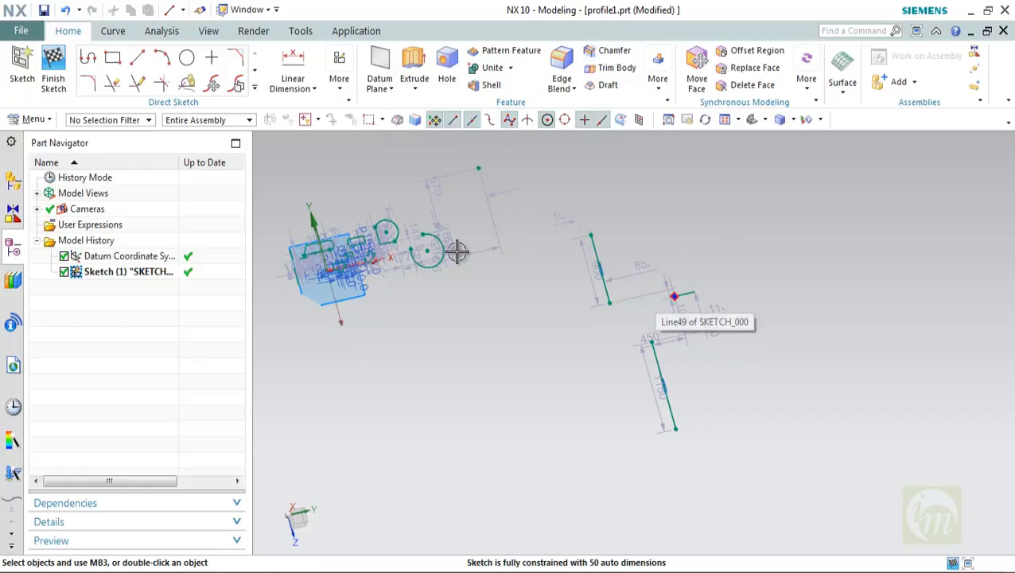
right_click(664, 228)
click(727, 261)
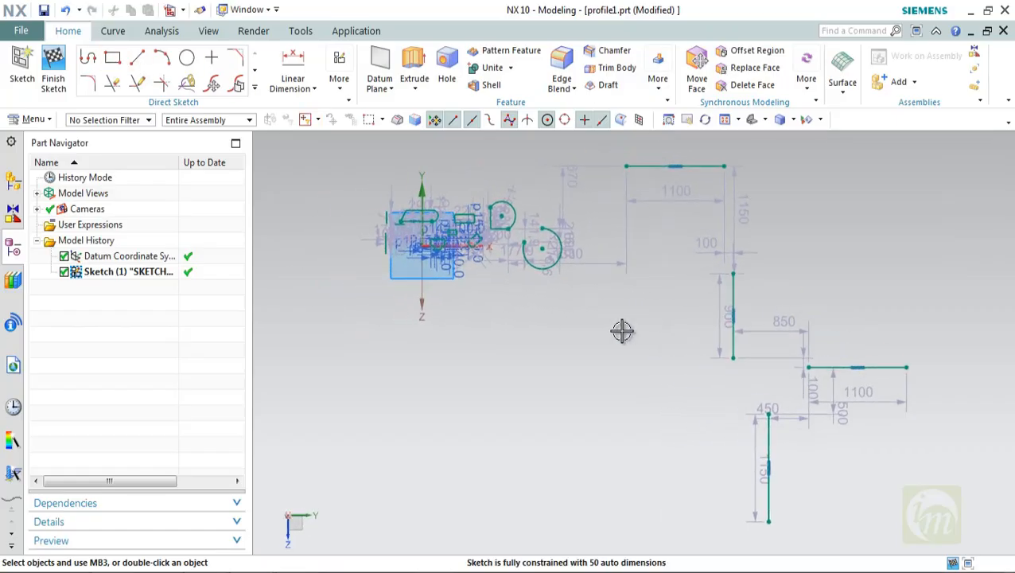
scroll(622, 331, down, 2)
Draw a circle by center and diameter, 400 mm in diameter, centered on the right end of the upper 1100 mm line
click(187, 59)
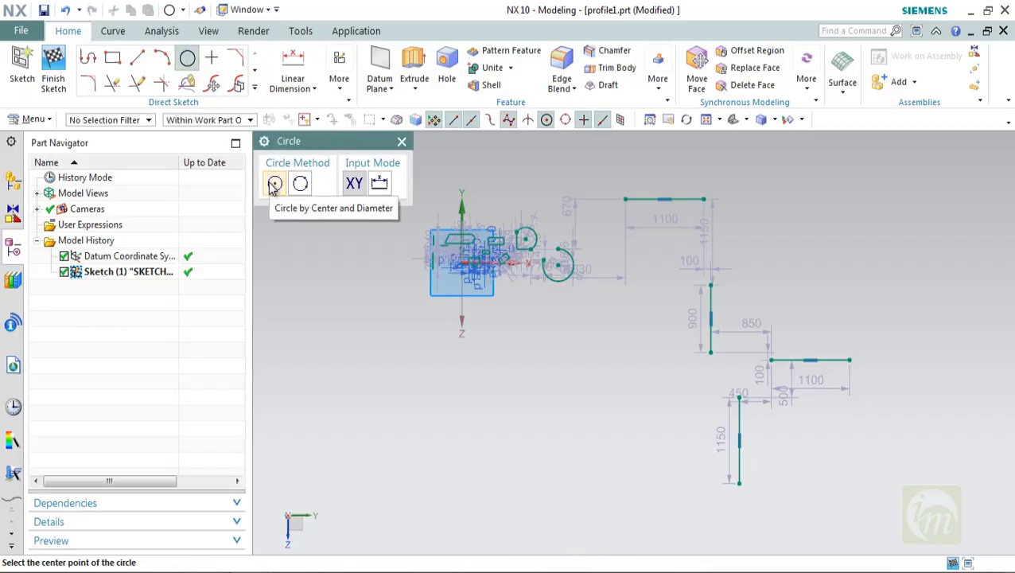
click(704, 199)
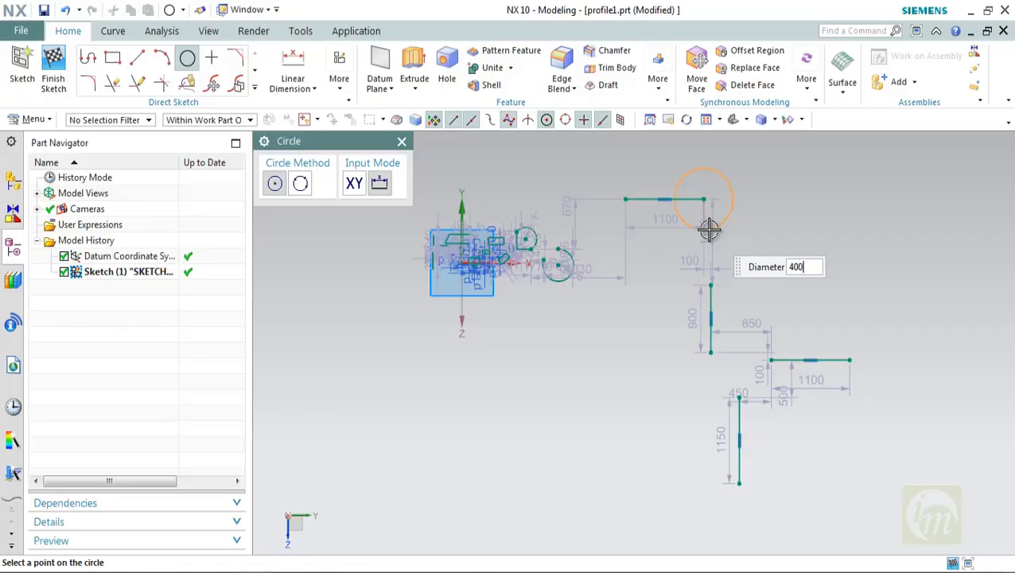
text(400)
key(Return)
scroll(730, 280, up, 2)
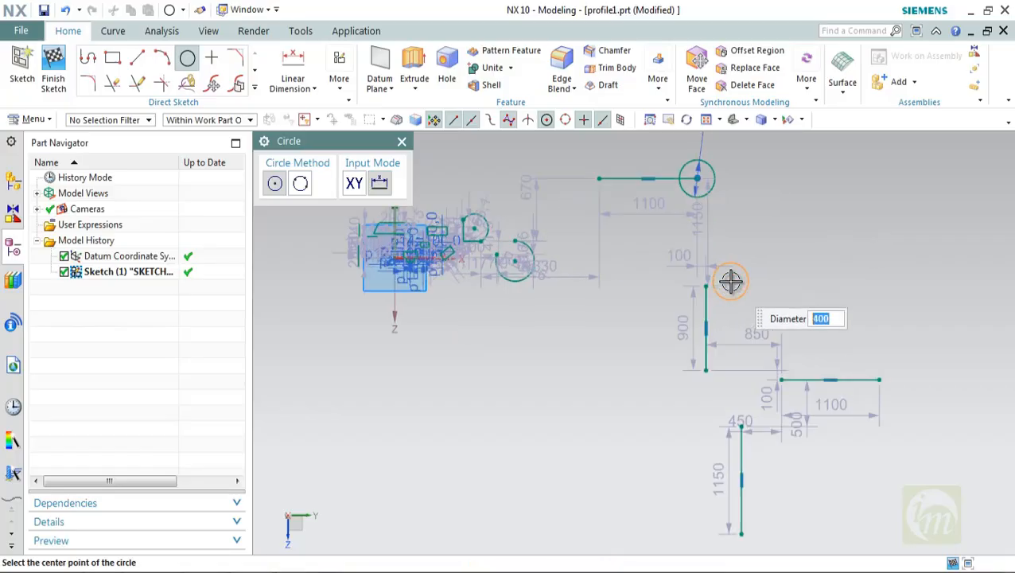
scroll(730, 280, down, 2)
scroll(732, 279, up, 3)
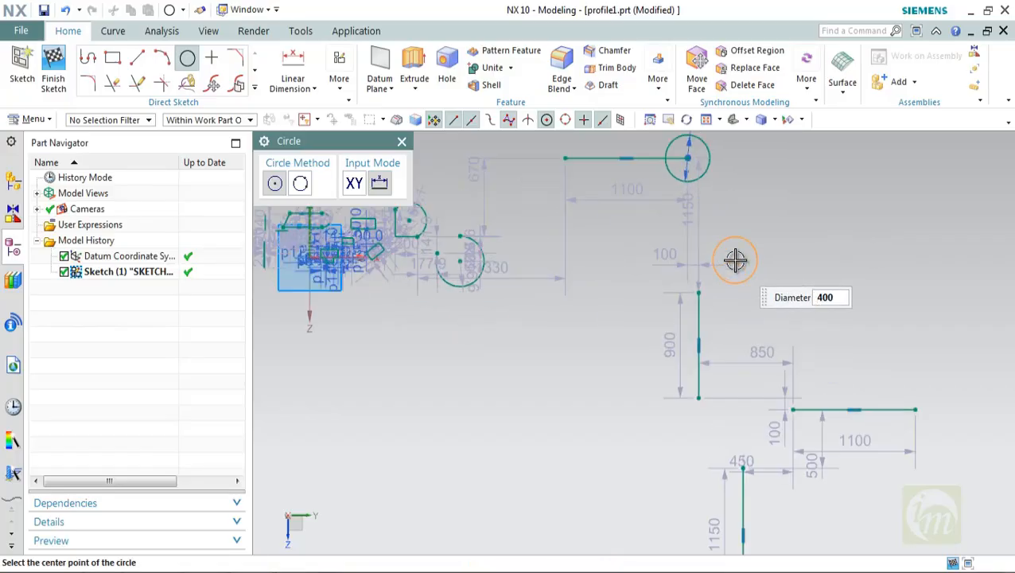
key(Escape)
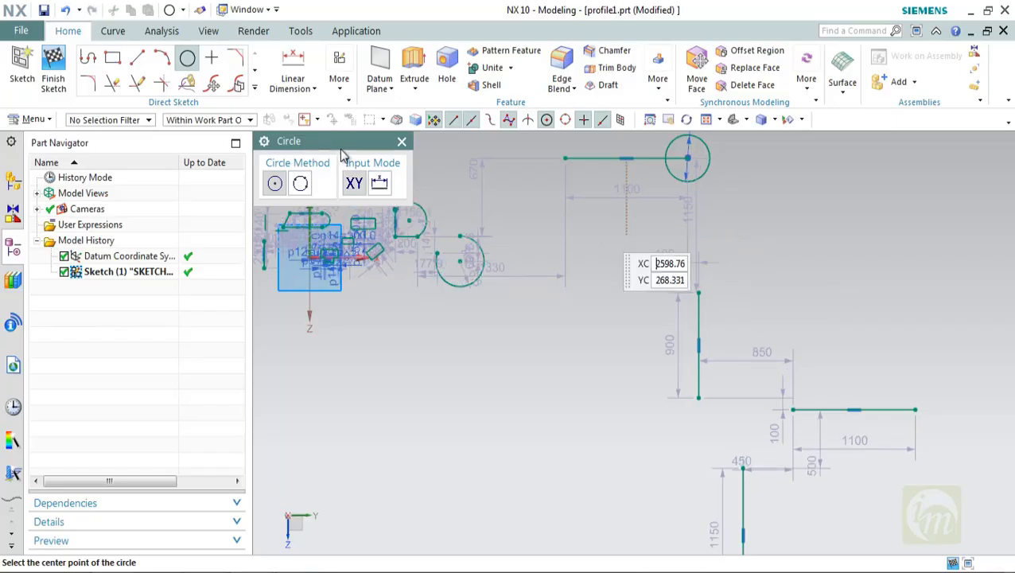
Draw a three-point circle through the lower end of the 900 mm line, the left end of the lower 1100 mm line and the top of the 1150 mm line
click(301, 184)
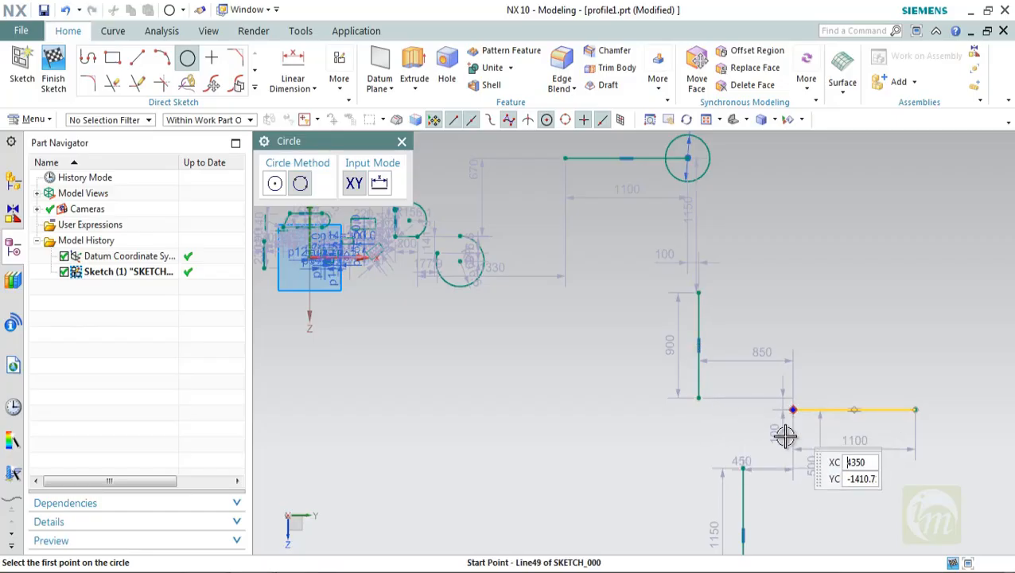
click(698, 397)
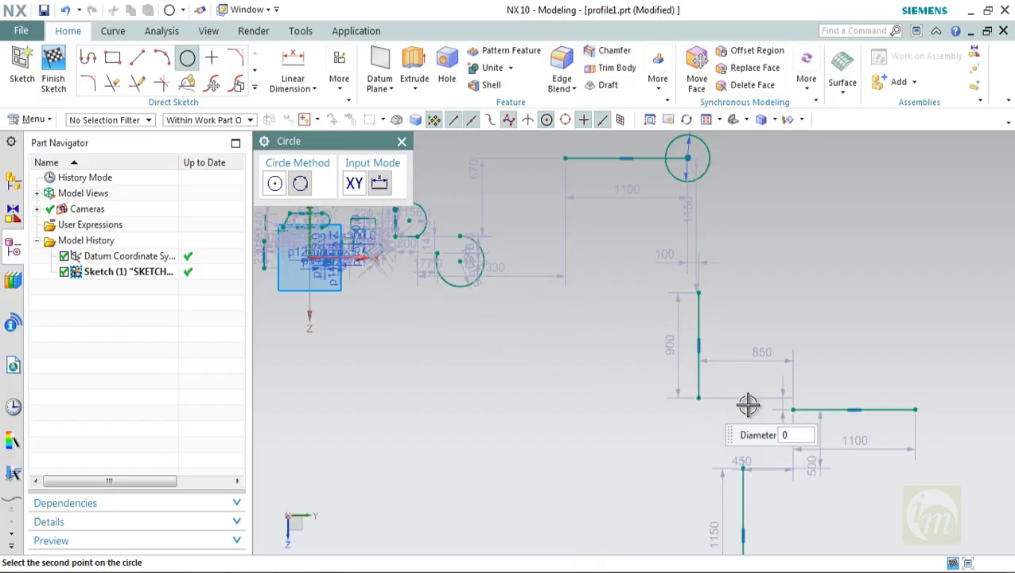
click(793, 409)
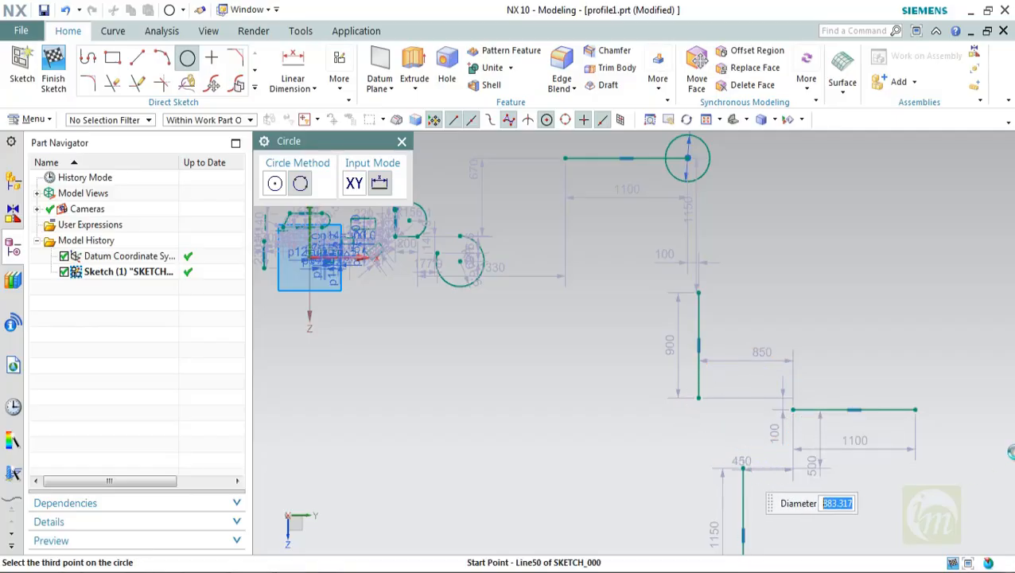
click(742, 467)
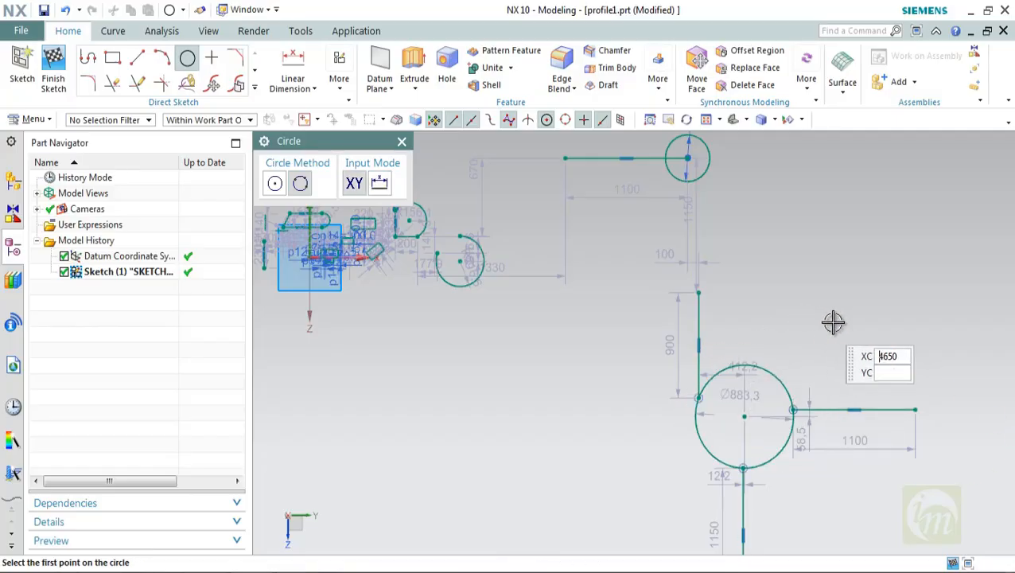
key(Escape)
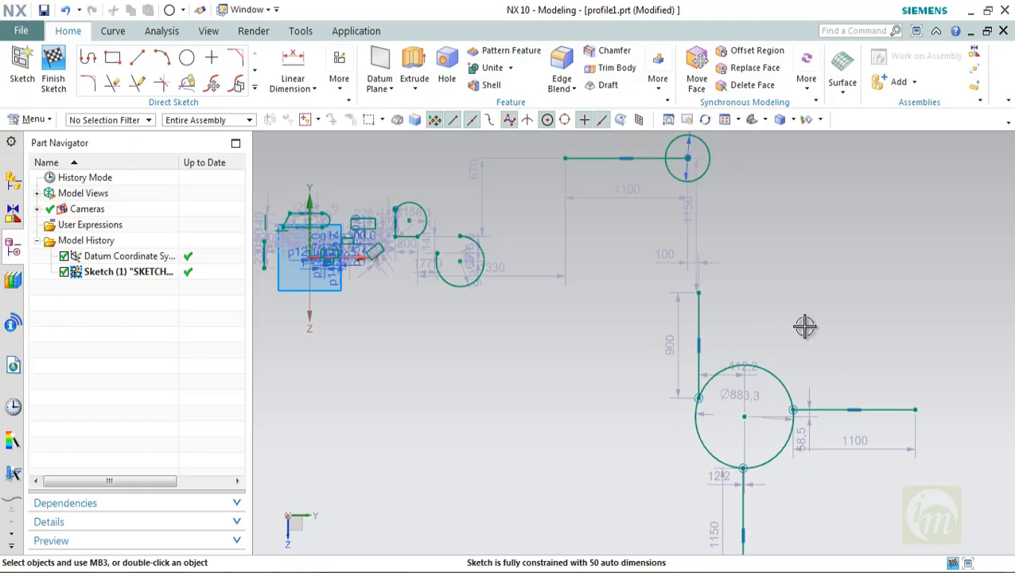
scroll(763, 335, up, 1)
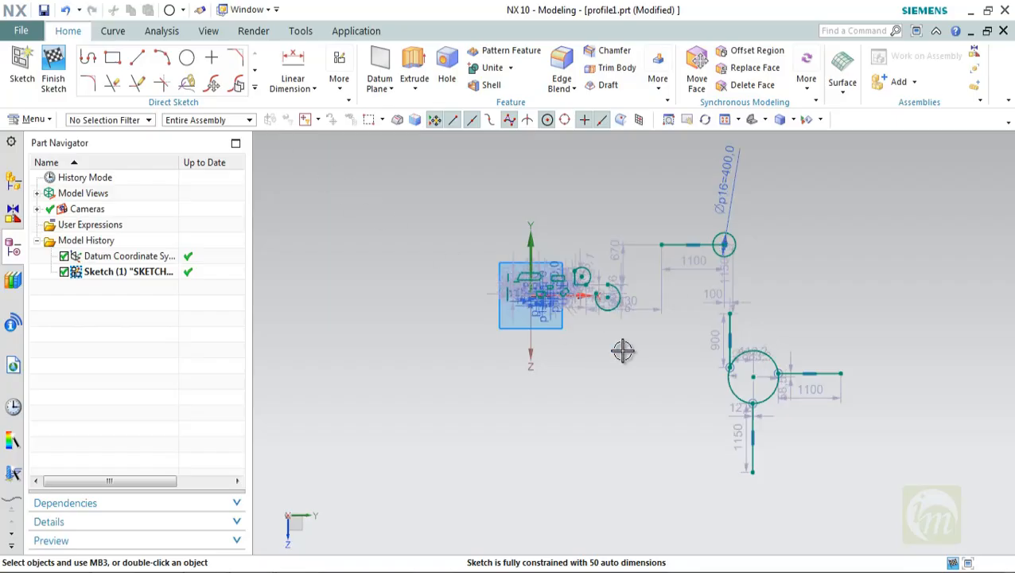
scroll(517, 312, up, 1)
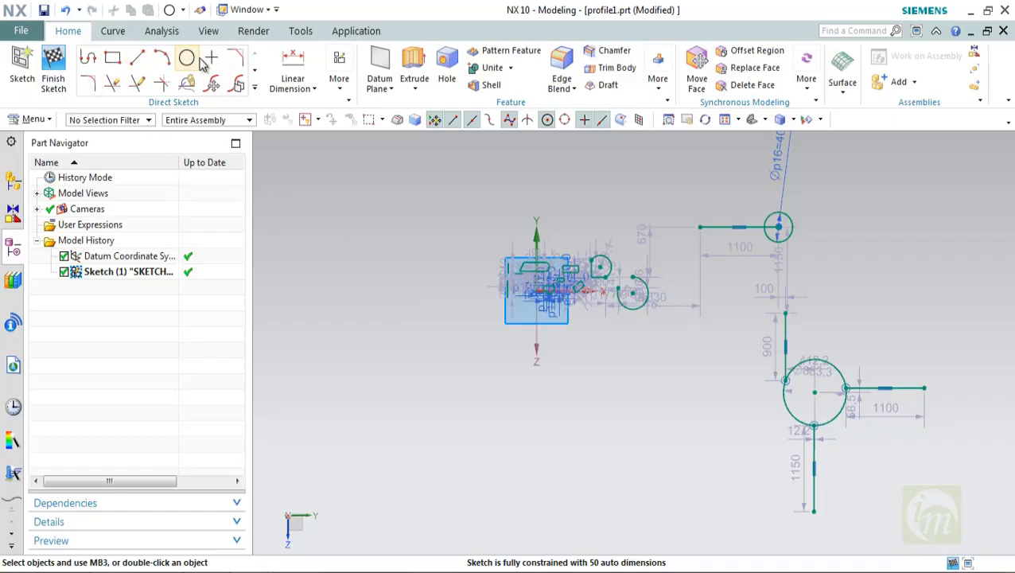
scroll(657, 221, up, 2)
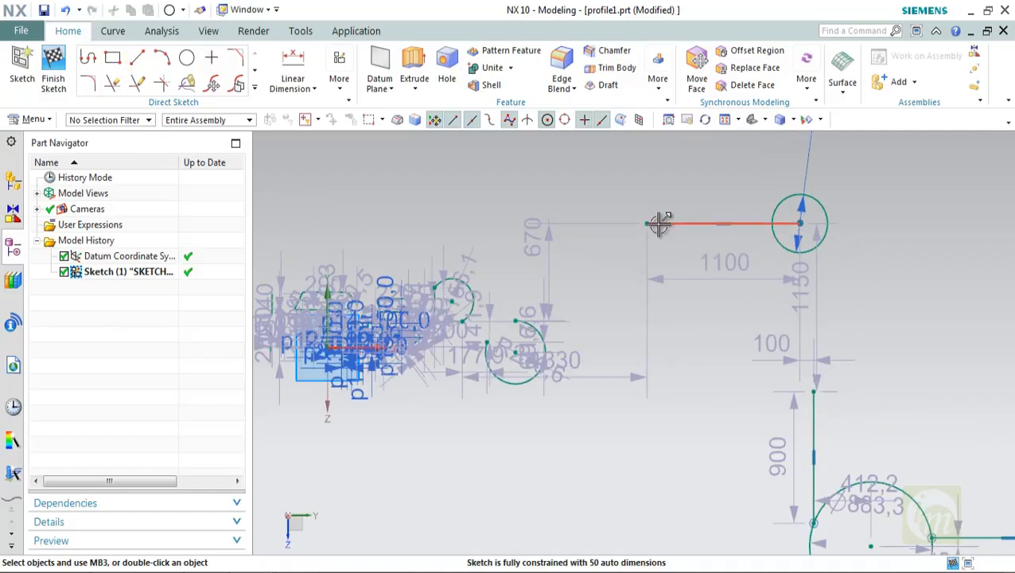
scroll(647, 225, down, 1)
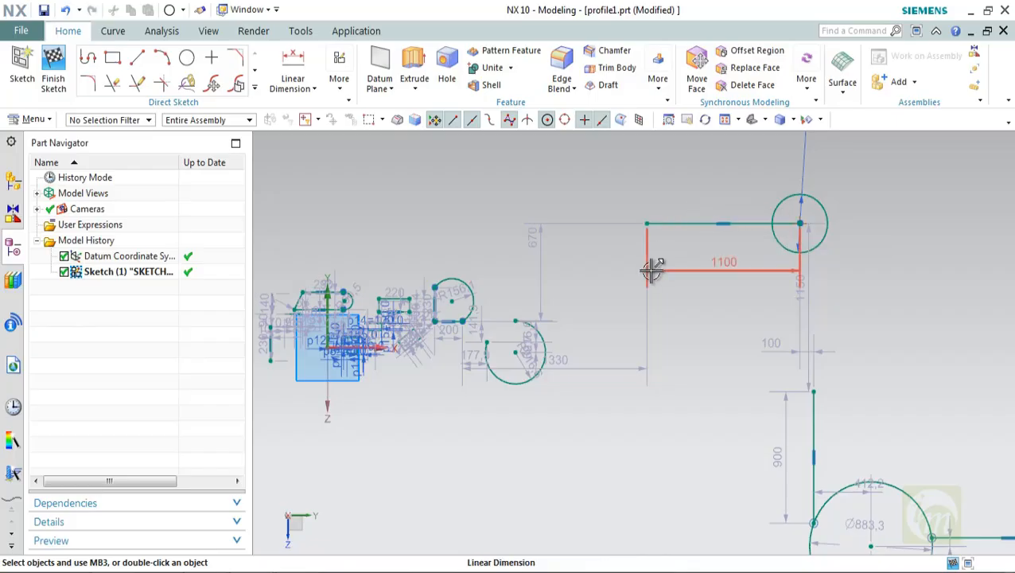
scroll(665, 251, down, 3)
scroll(665, 251, up, 1)
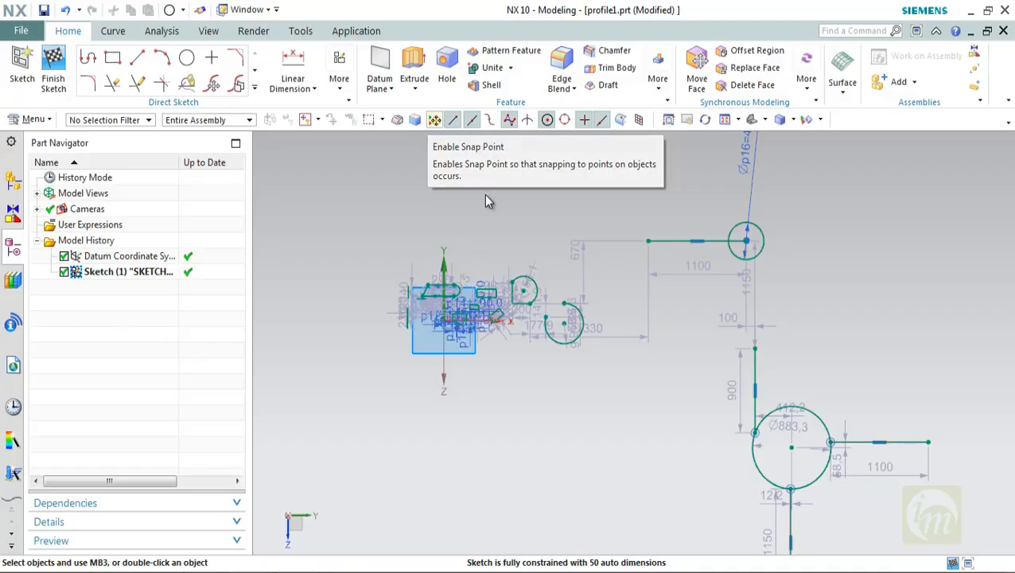
scroll(675, 340, up, 1)
scroll(676, 340, down, 3)
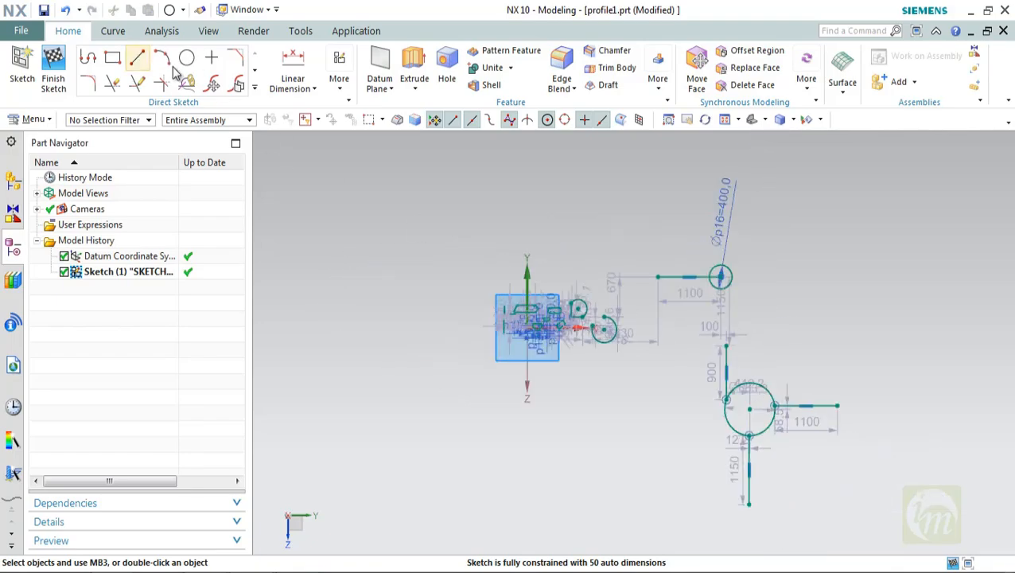
scroll(745, 319, up, 2)
Check the Arc Center snap on the three-point circle with the Line tool, and turn Snap Point off
click(137, 61)
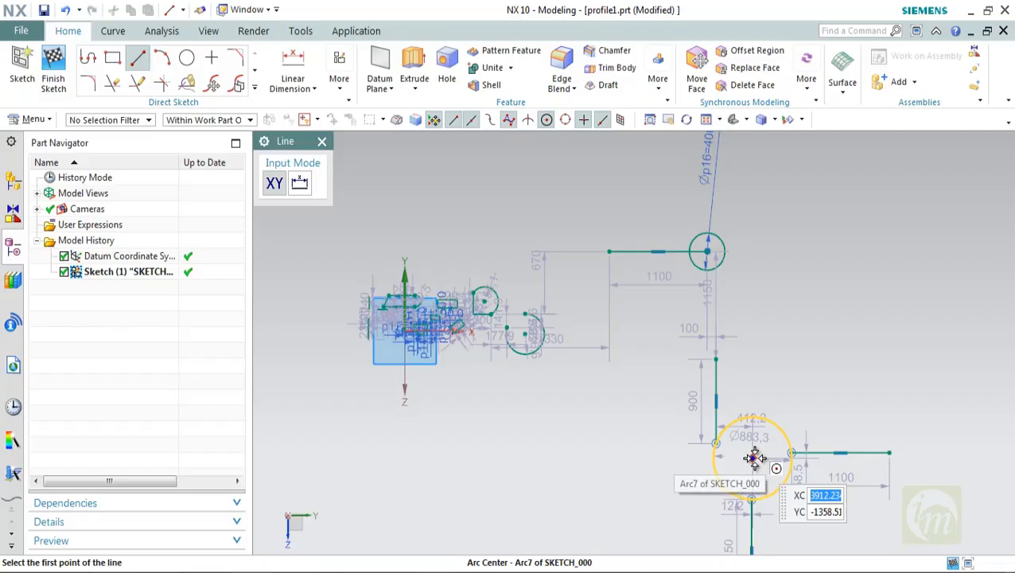
key(Escape)
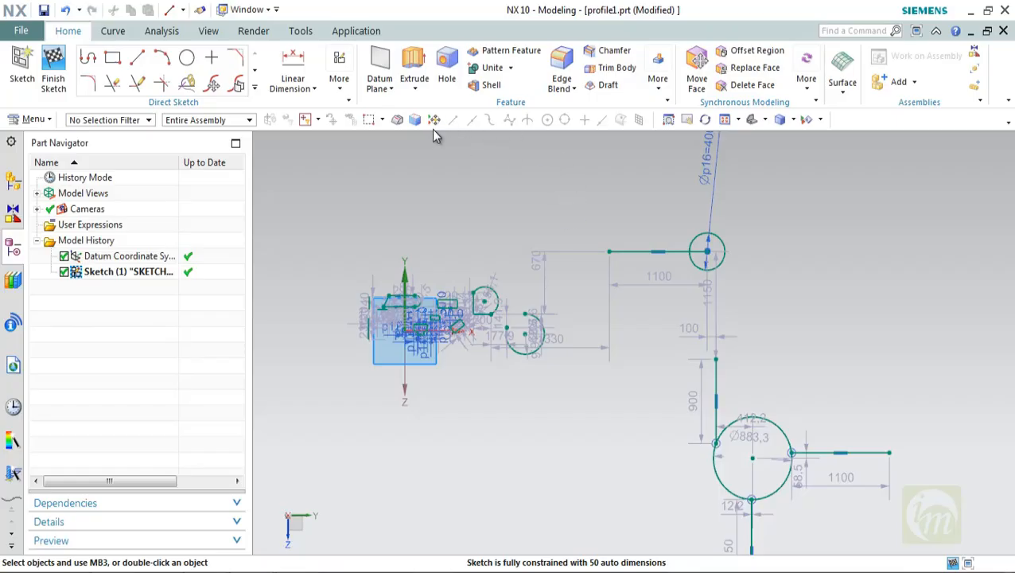
click(435, 119)
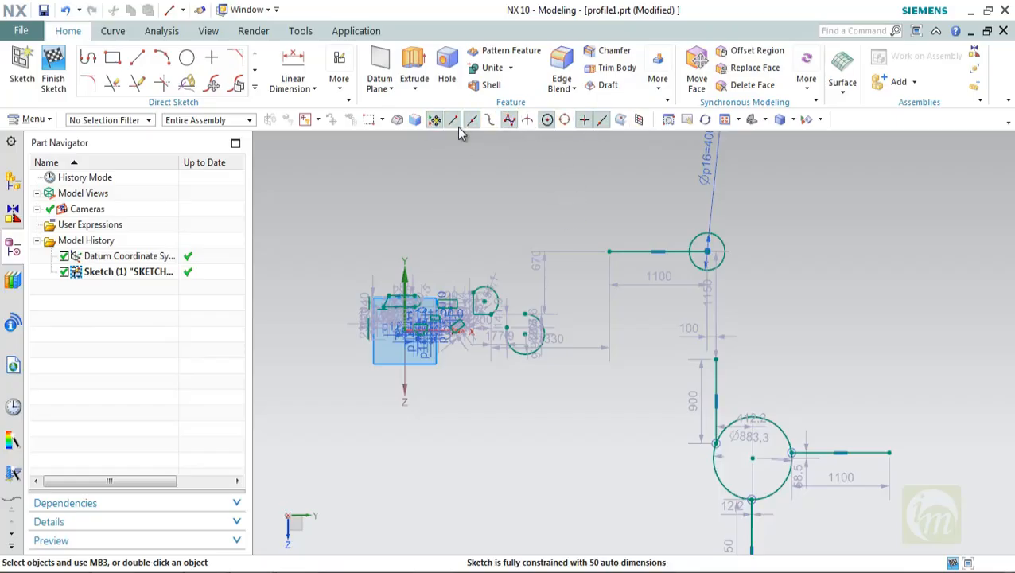
click(438, 124)
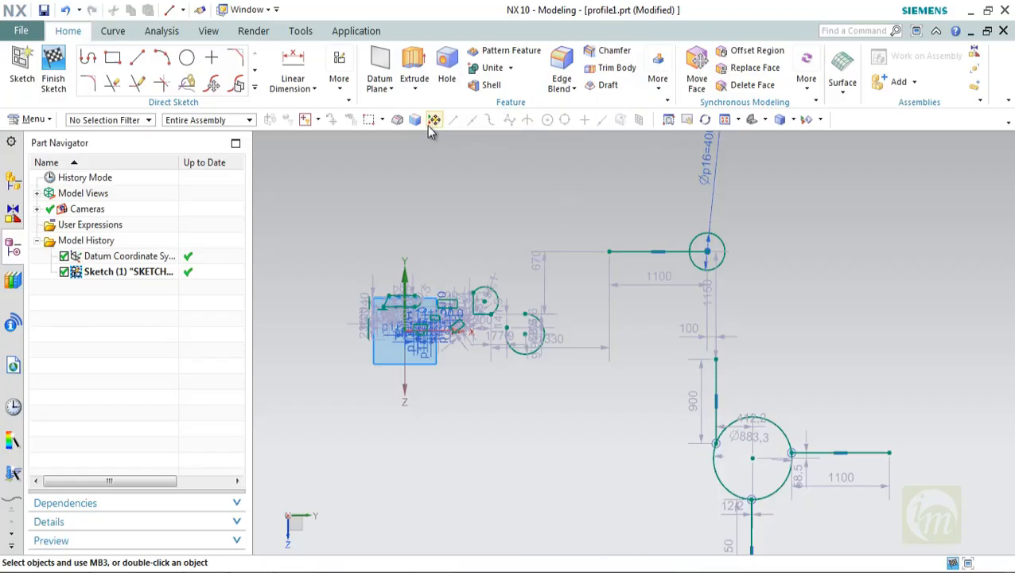
Draw a slanted line about 800 mm long from the left end of the upper 1100 mm line without snapping and inspect the junction closely
click(136, 58)
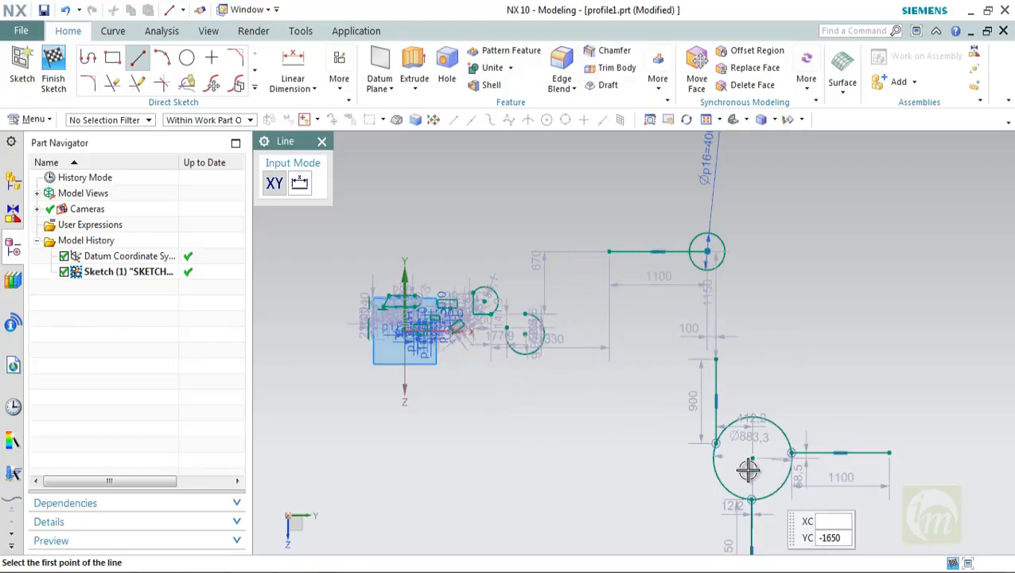
click(609, 251)
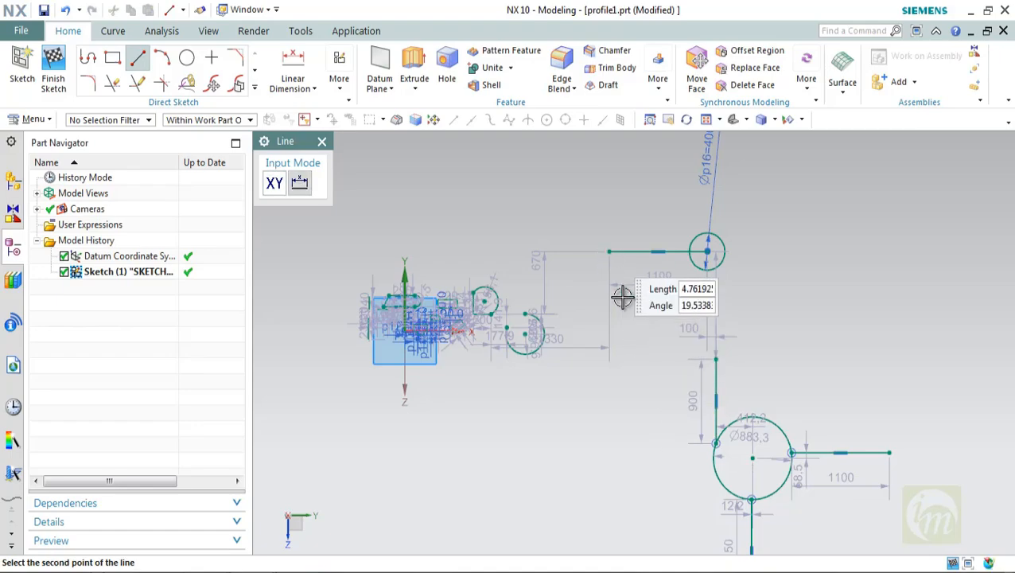
click(629, 323)
key(Escape)
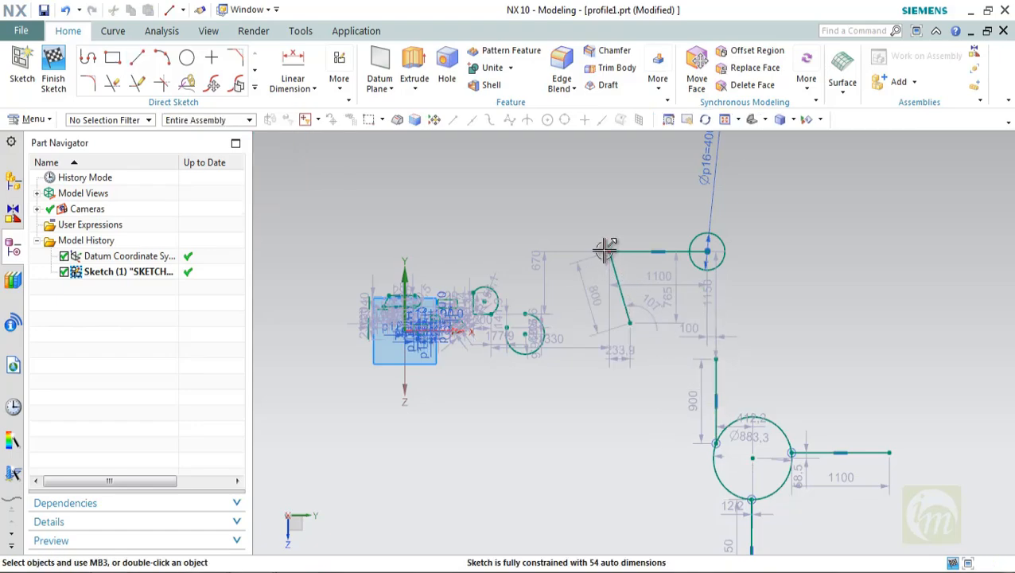
scroll(638, 260, up, 5)
scroll(585, 229, up, 12)
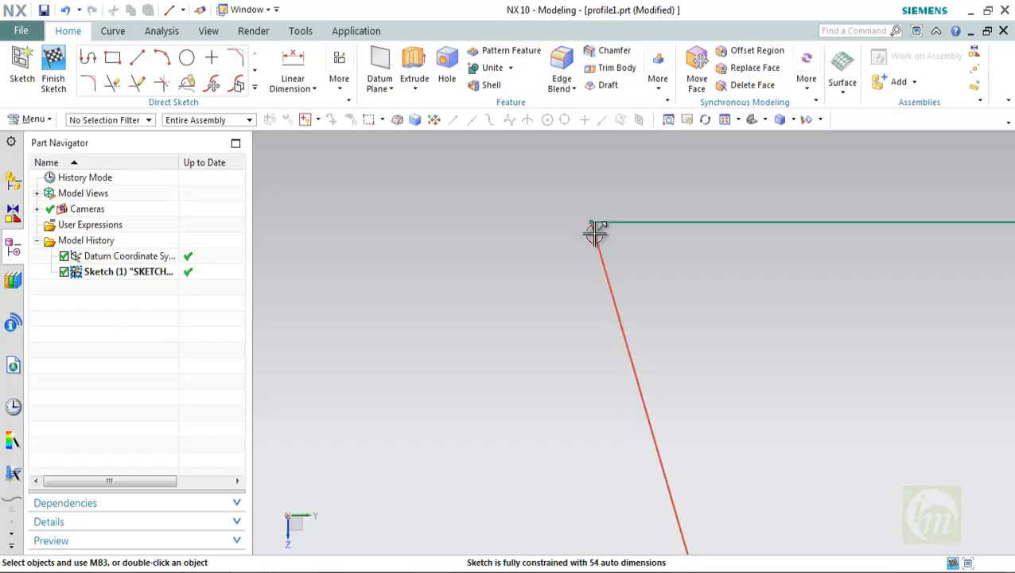
scroll(583, 225, up, 8)
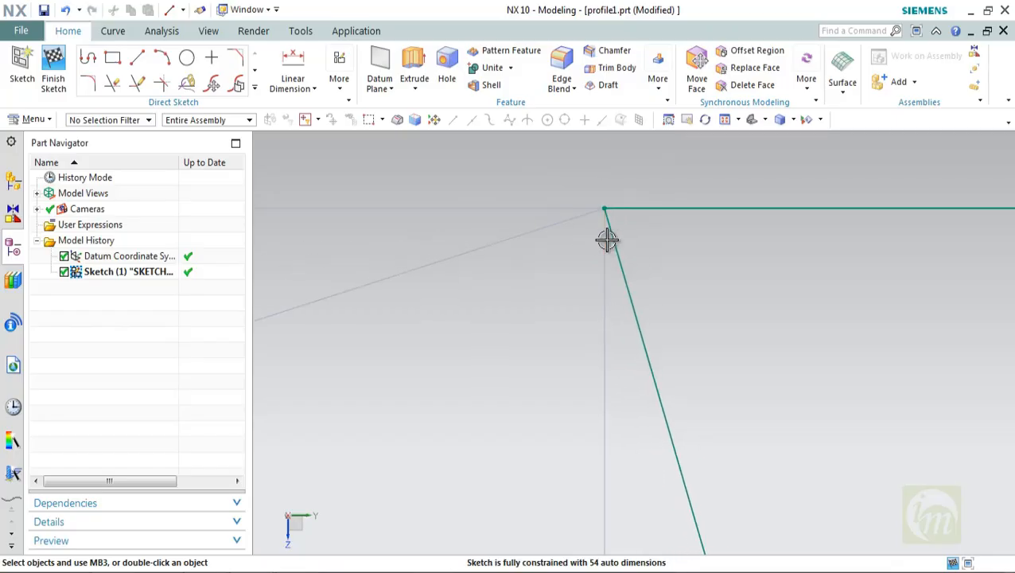
scroll(614, 251, down, 10)
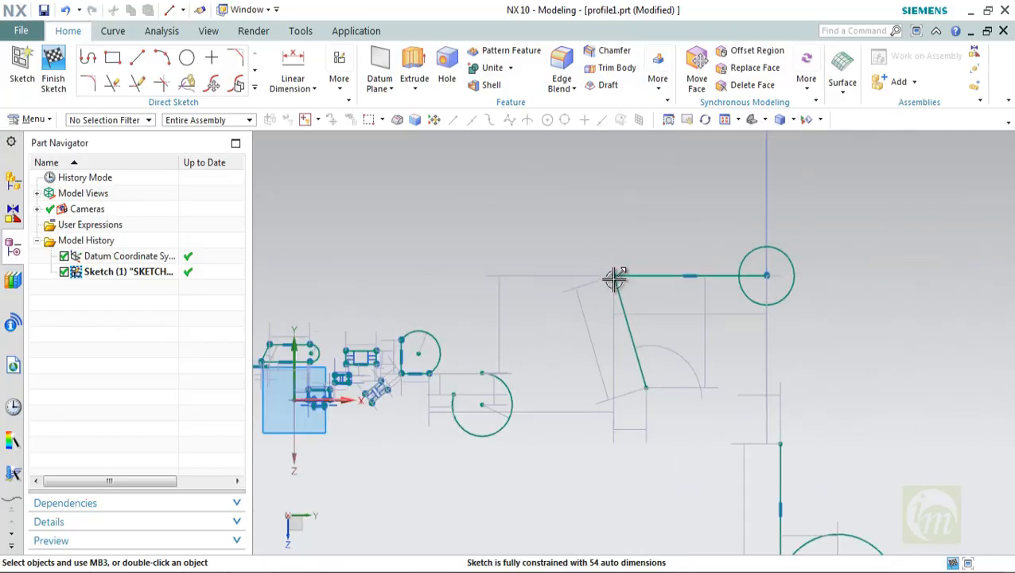
Delete the slanted line below the upper 1100 mm line and turn Snap Point back on
click(630, 330)
key(Delete)
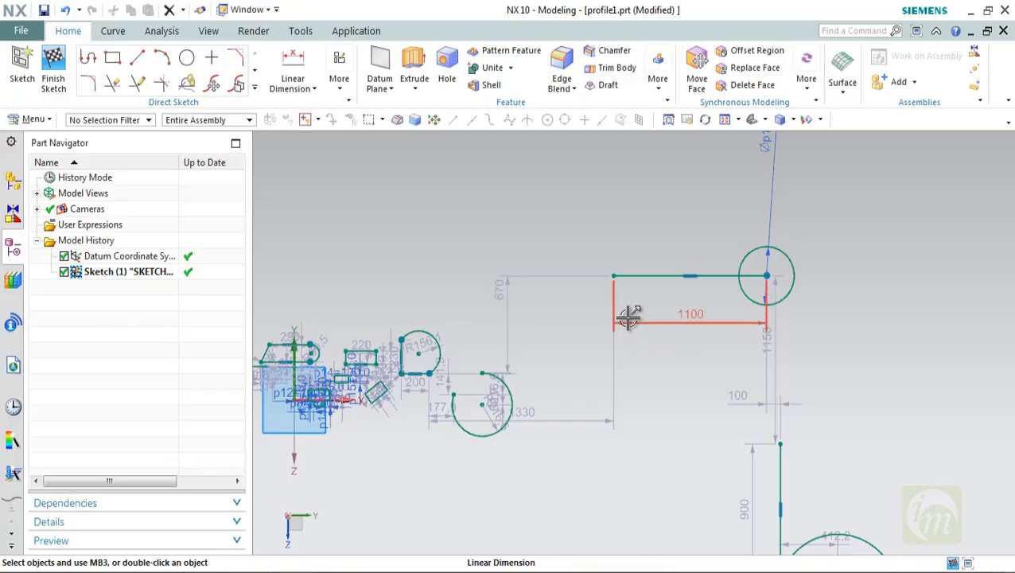
click(433, 120)
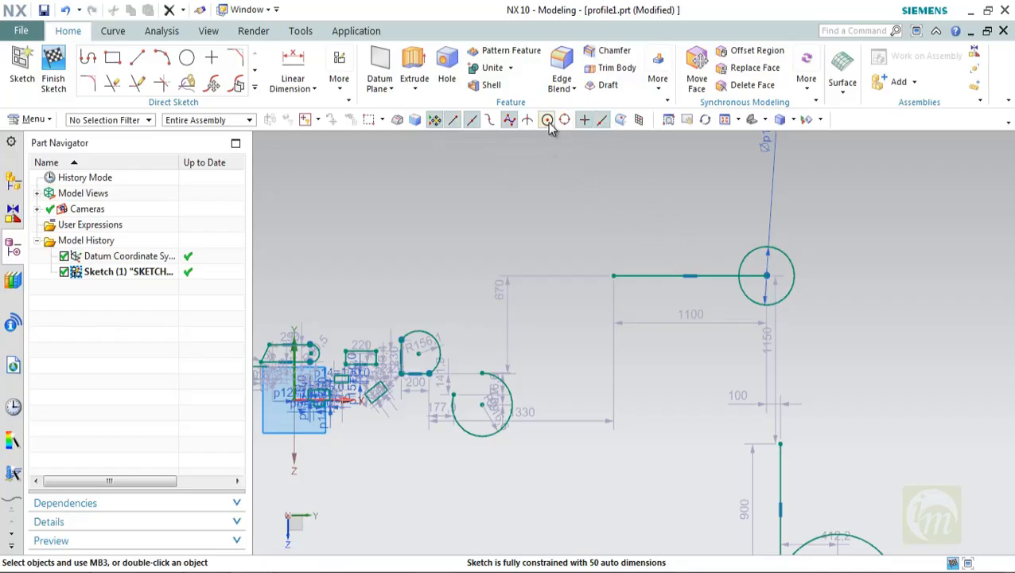
Test point snapping on the three-point circle with the Line tool, re-enabling the Arc Center snap
click(137, 62)
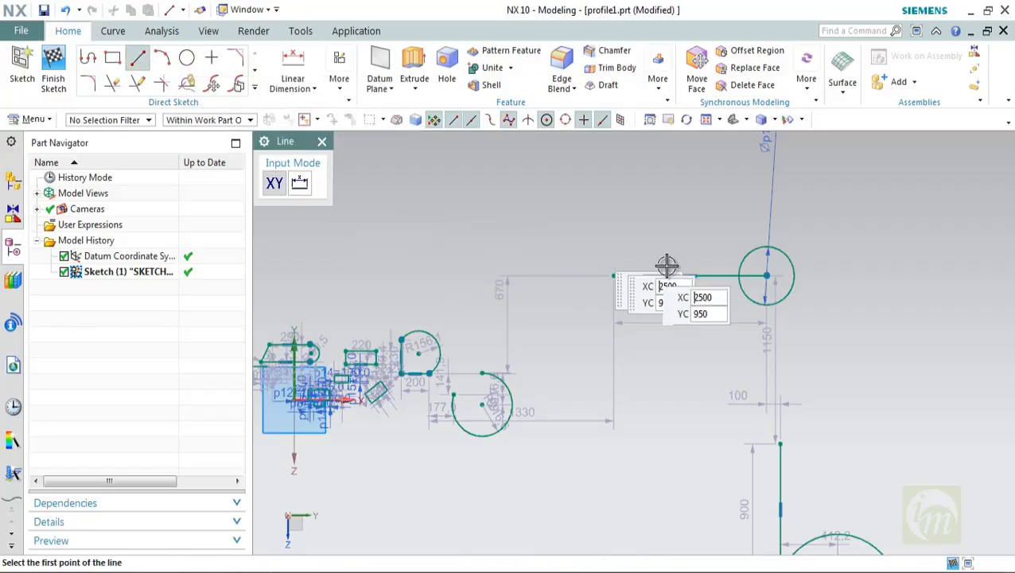
scroll(766, 293, down, 2)
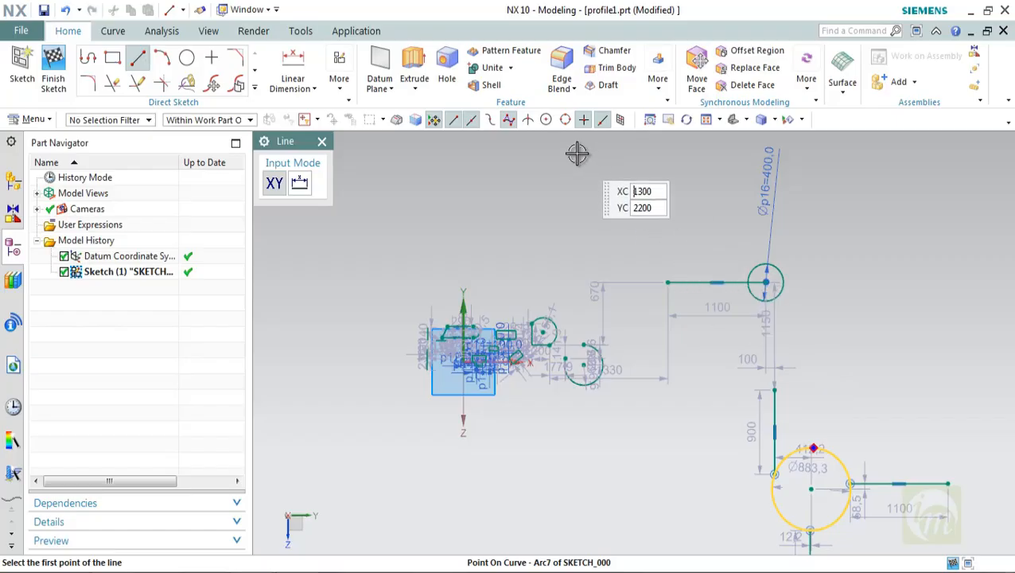
click(547, 120)
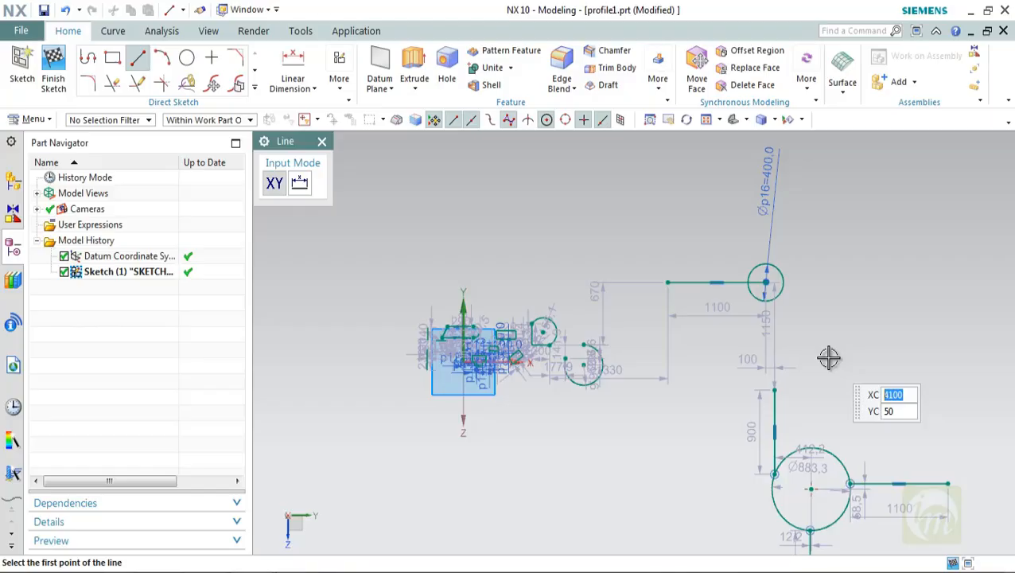
key(Escape)
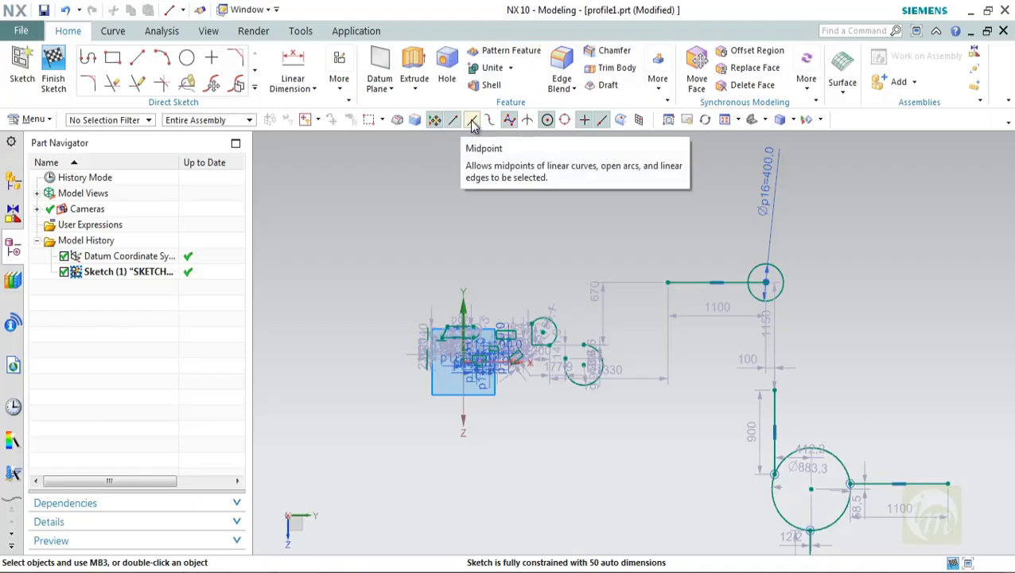
Draw a horizontal line about 1500 mm long above the sketch origin
click(472, 121)
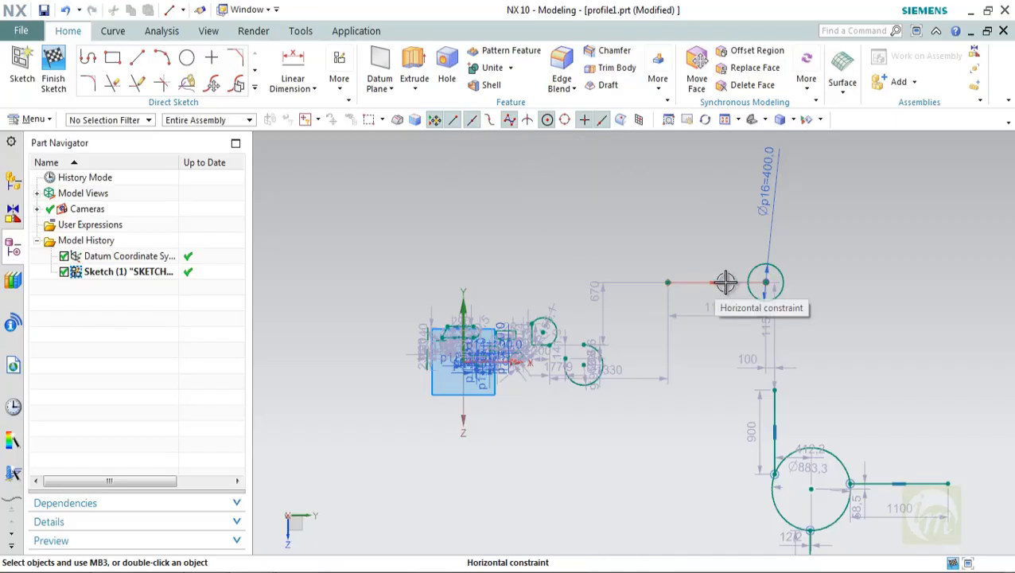
click(137, 58)
click(578, 225)
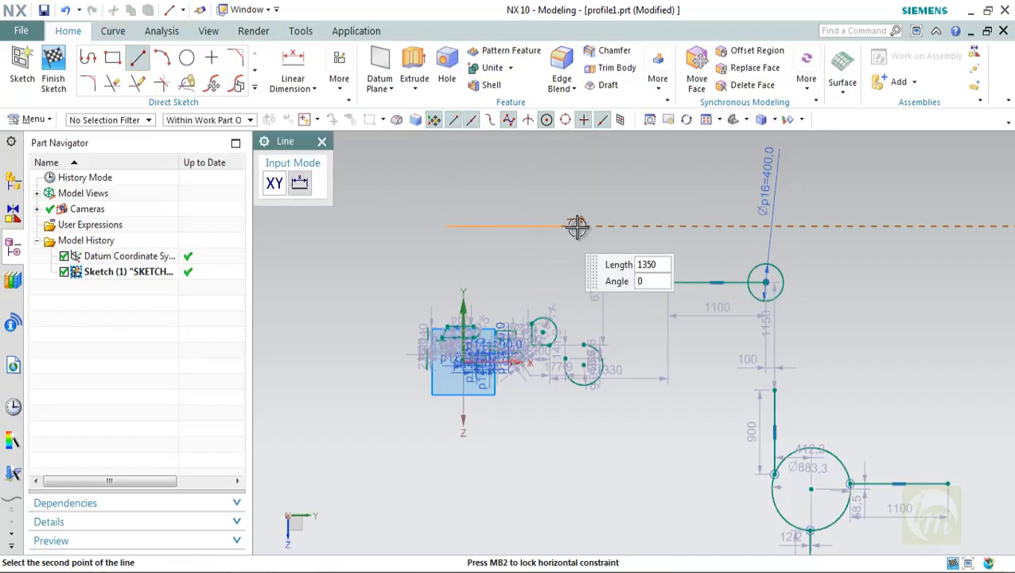
click(445, 226)
key(Escape)
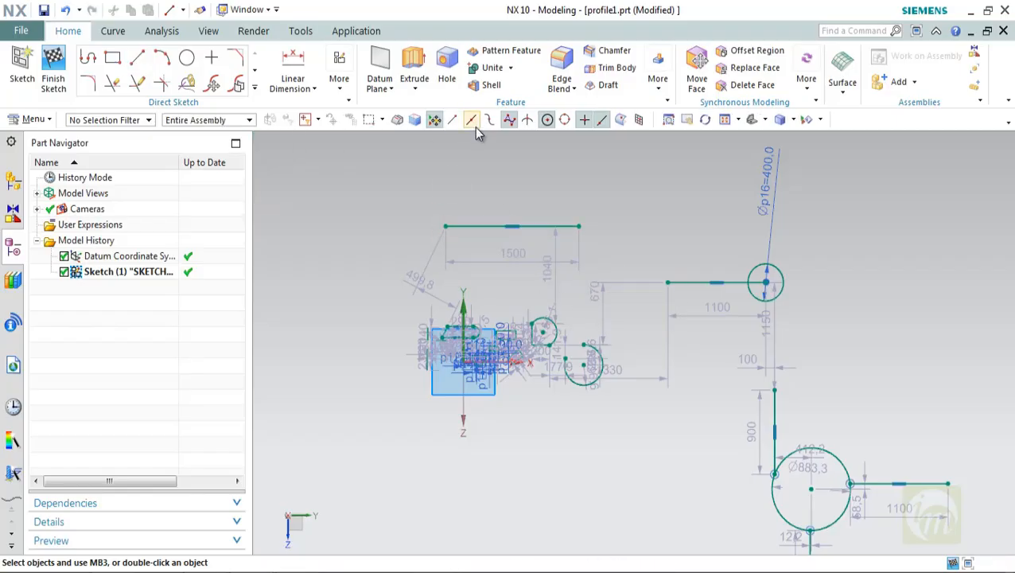
Test the Point on Curve snap on the 1500 mm line with the Line tool, keeping the End Point and Midpoint snaps off
click(137, 58)
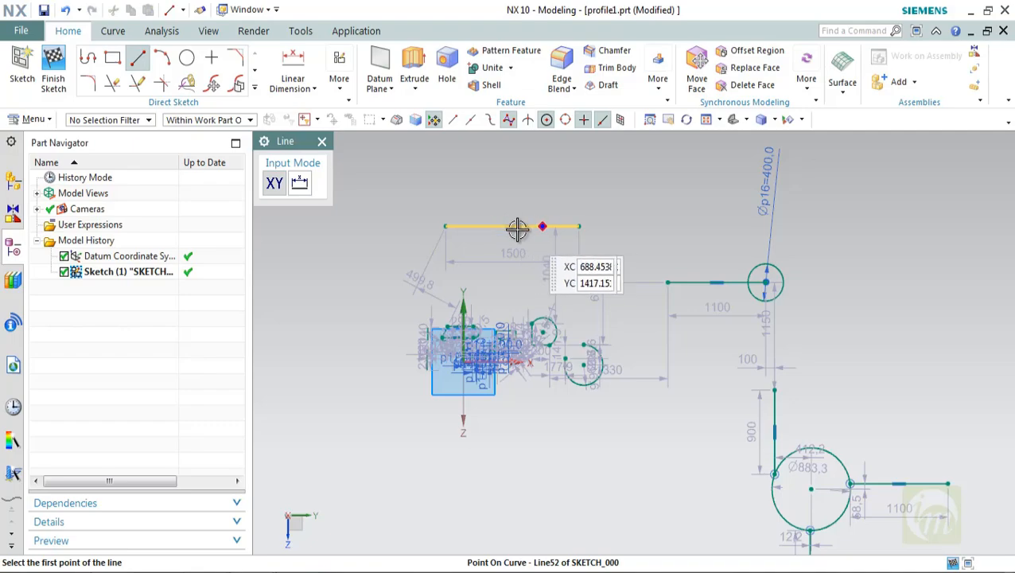
click(602, 121)
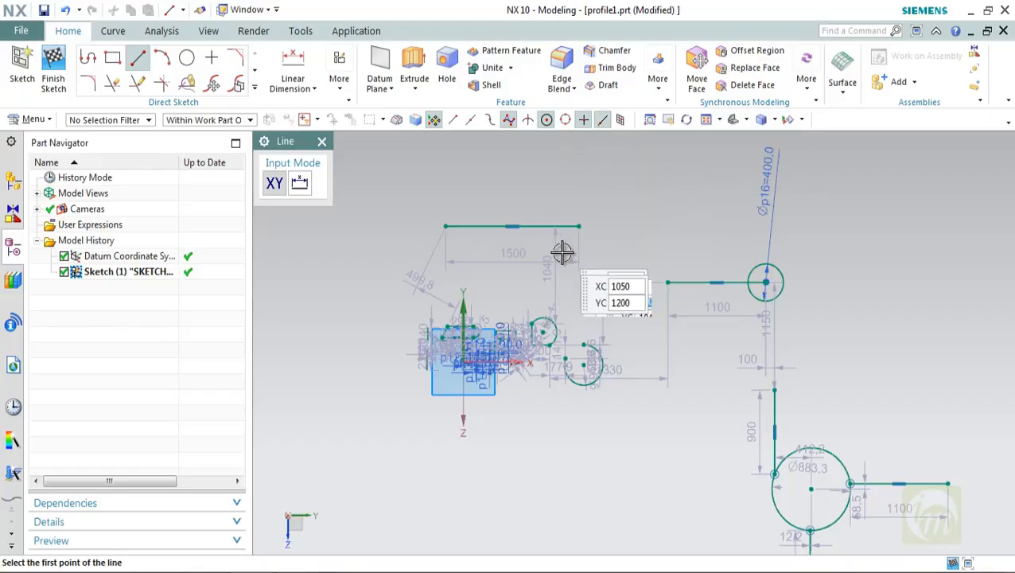
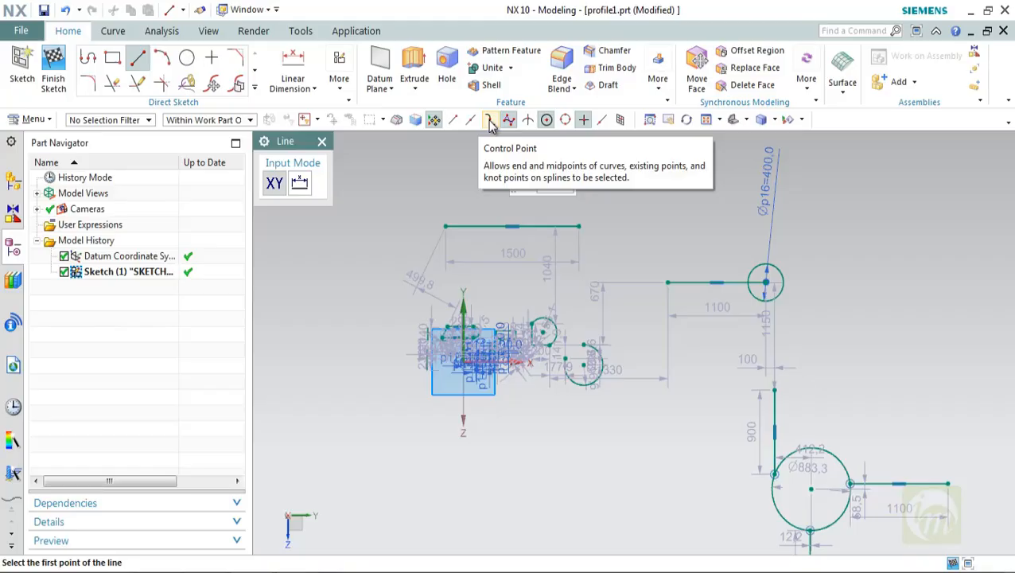
key(Escape)
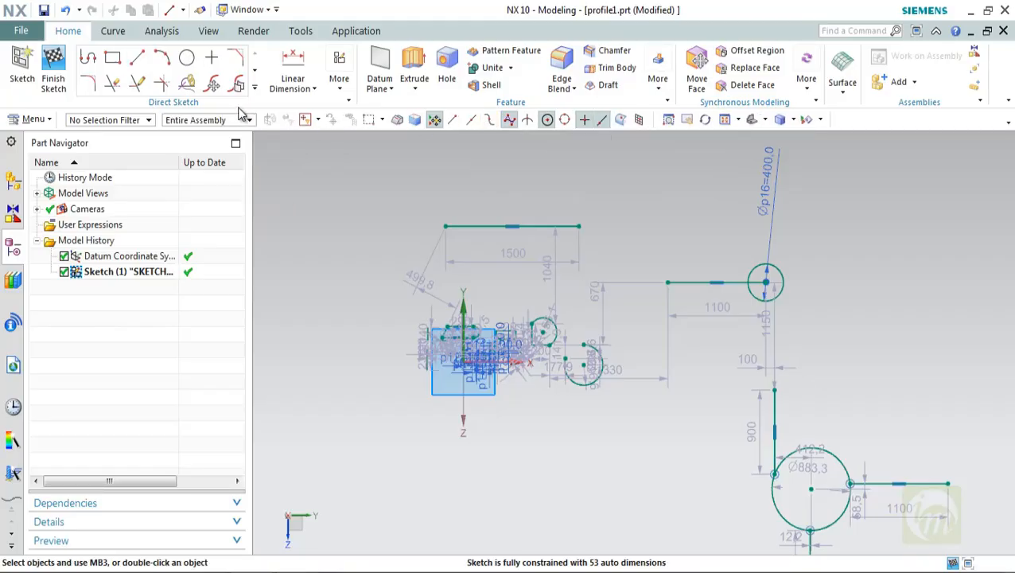
Draw a degree 3 Studio Spline by poles, running through seven poles from upper right of the 400 mm circle down toward the lower 1100 mm line
click(254, 89)
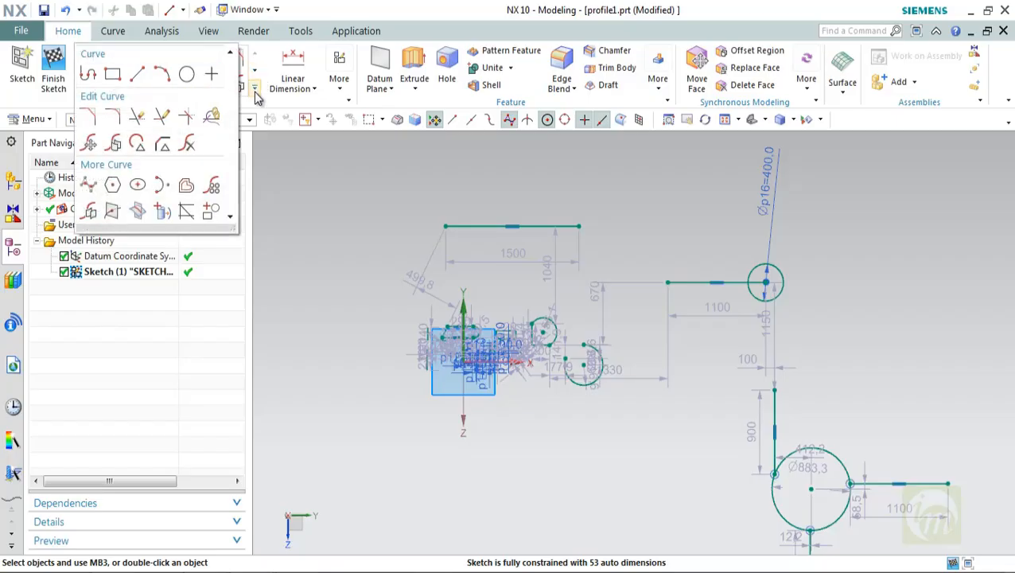
click(86, 190)
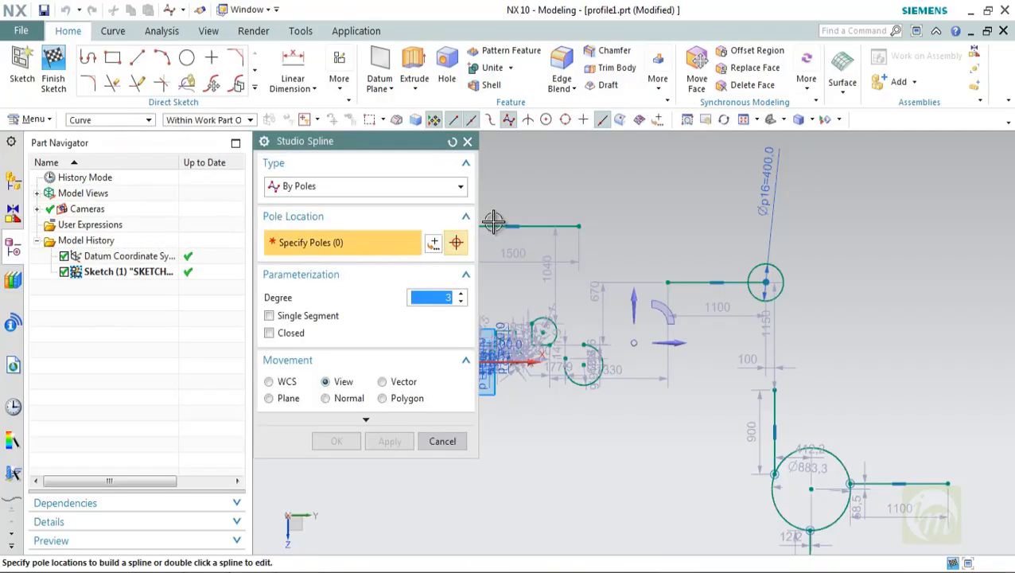
click(894, 222)
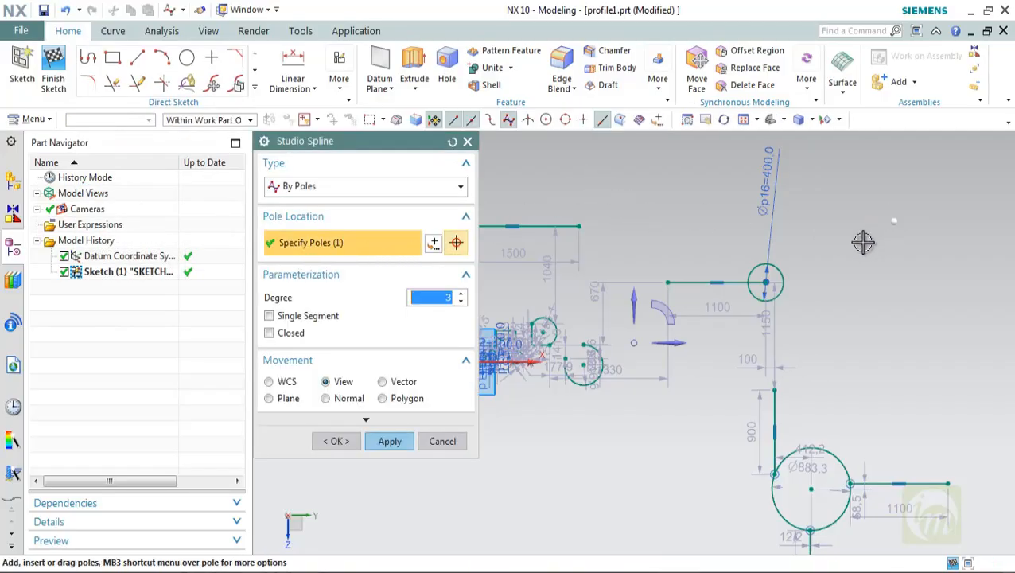
click(837, 274)
click(832, 338)
click(856, 376)
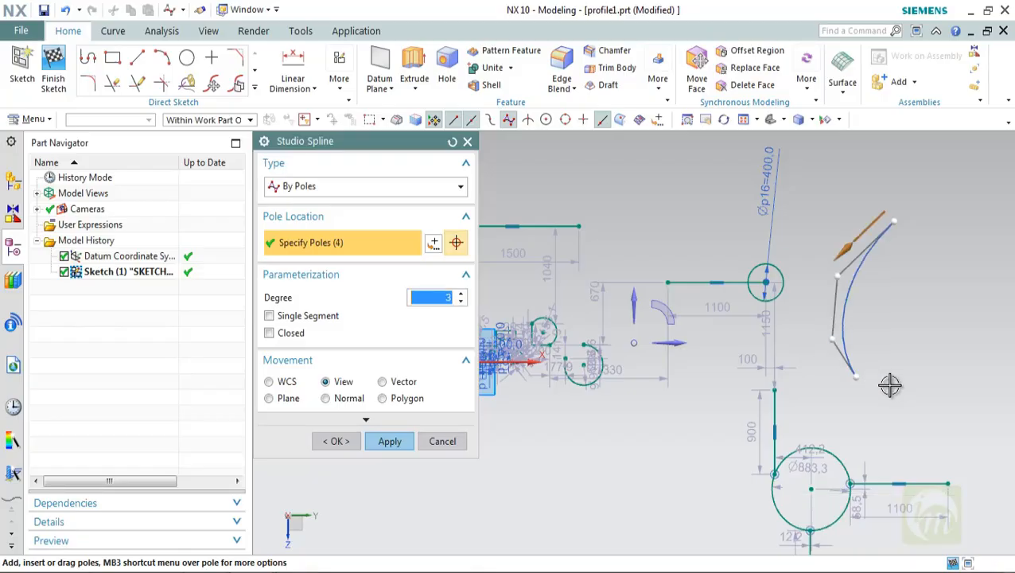
click(889, 382)
click(926, 410)
click(954, 451)
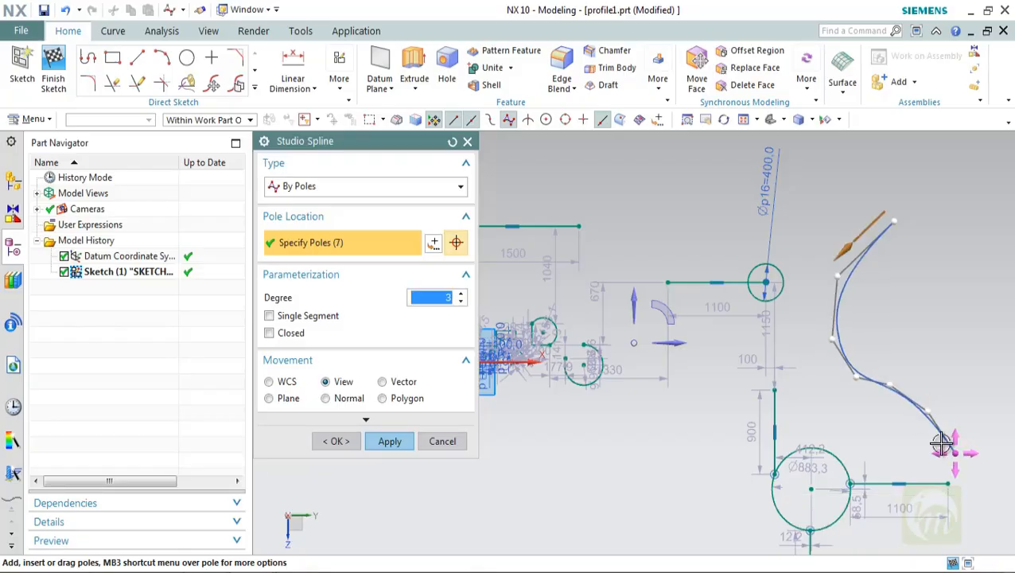
click(398, 442)
click(327, 444)
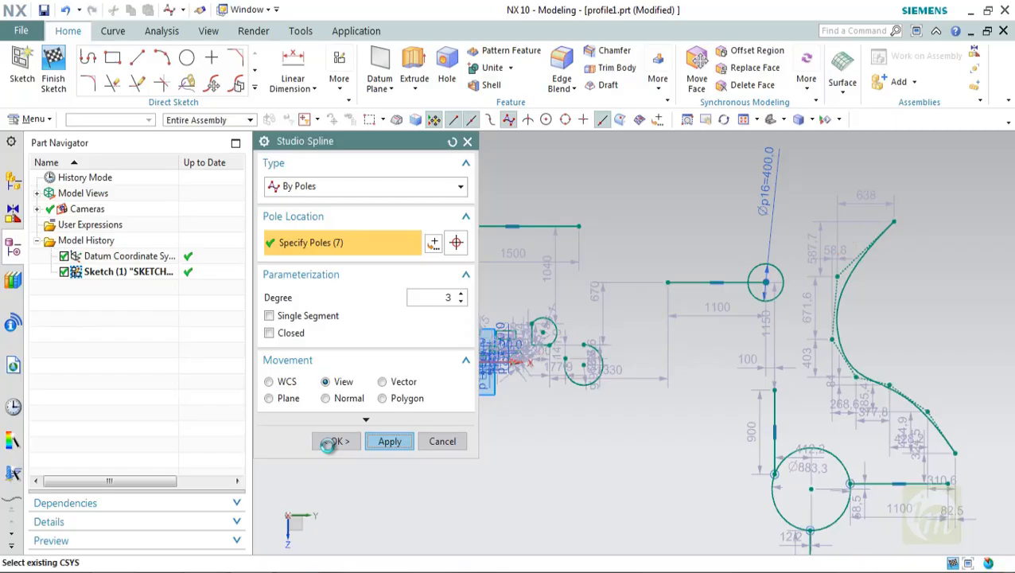
click(442, 442)
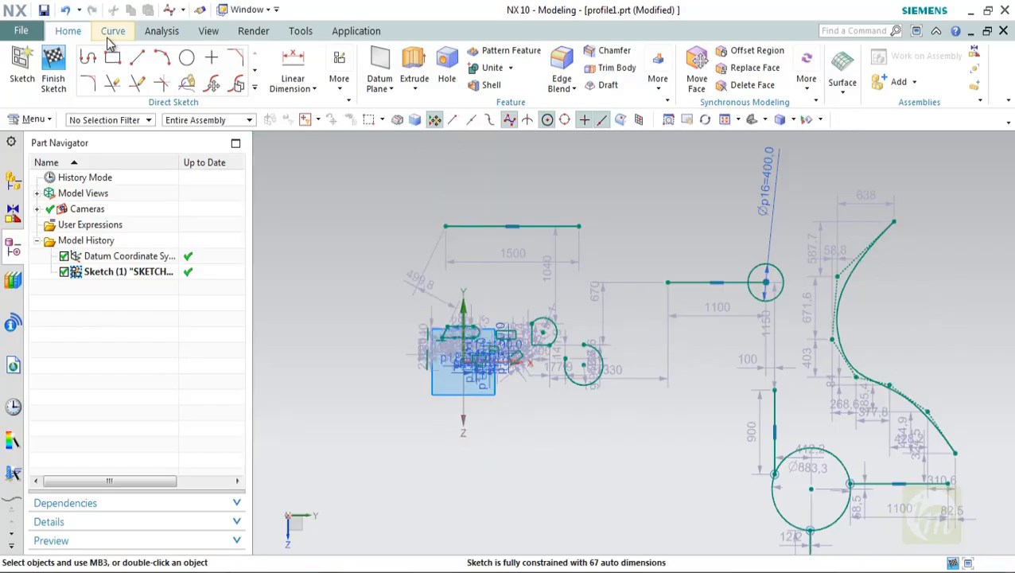
Enable the Pole snap and test it on the studio spline's poles with the Line tool
click(137, 58)
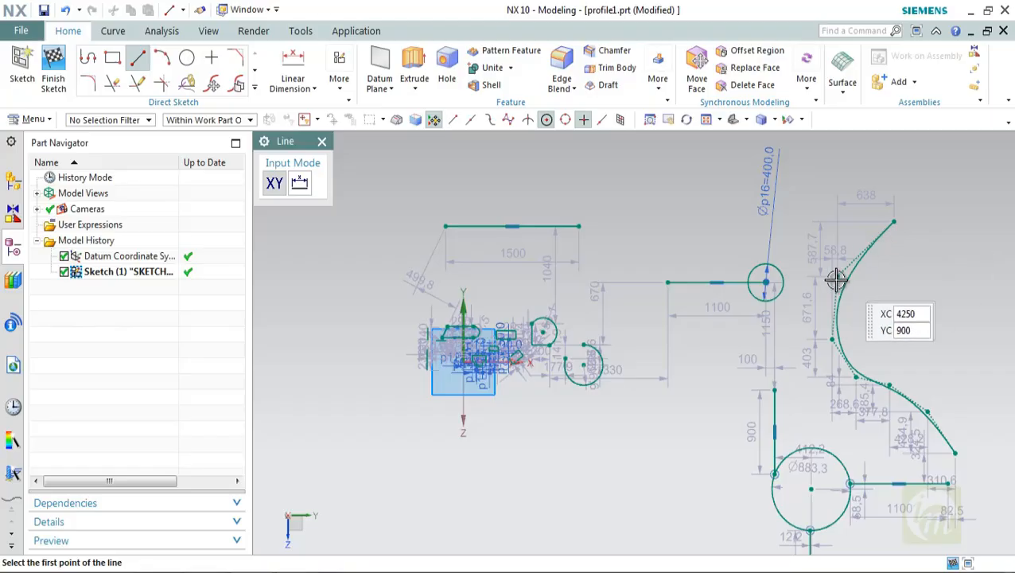
click(508, 119)
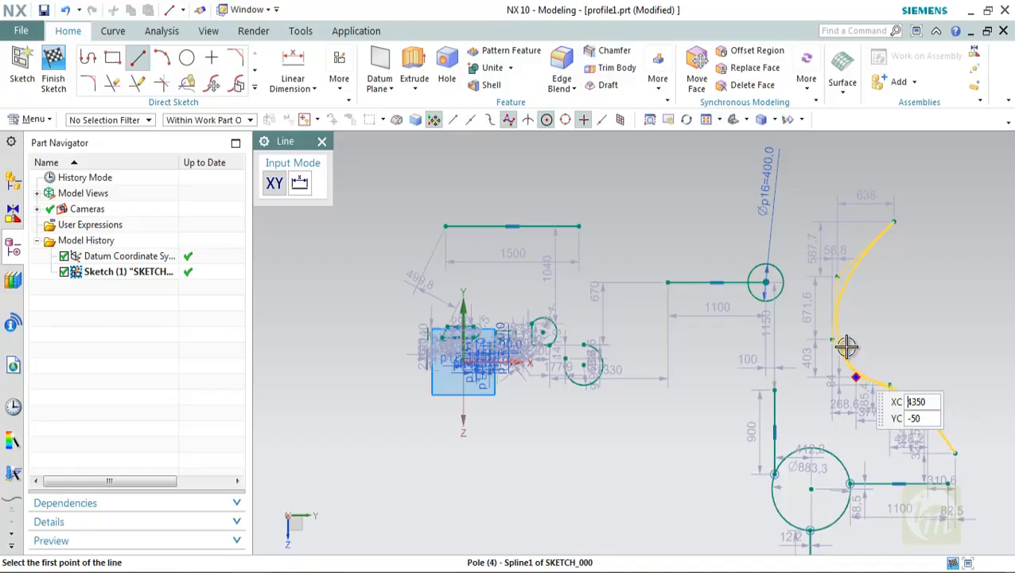
key(Escape)
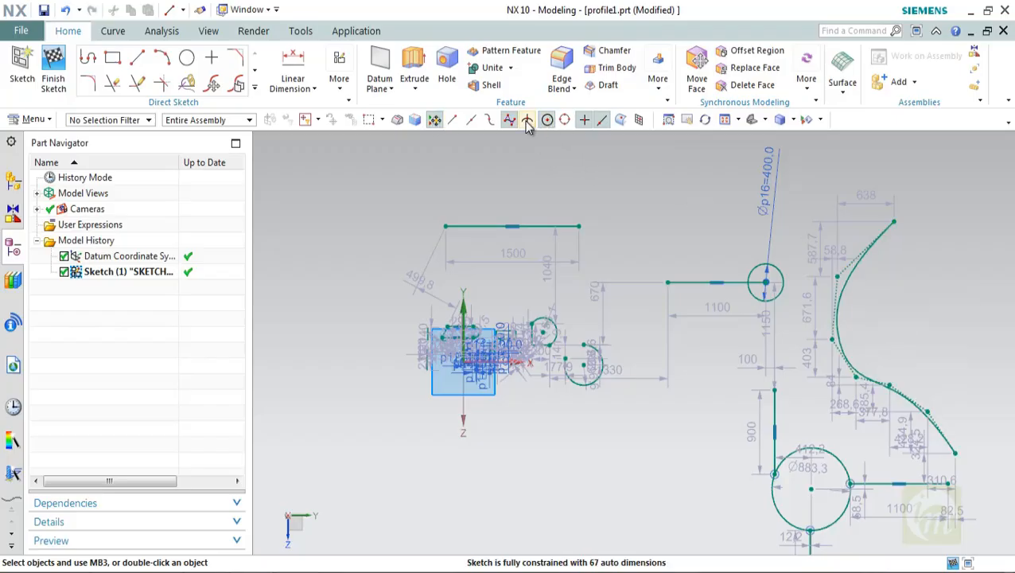
Draw a slanted line at about 110° crossing the horizontal 1500 mm line
click(137, 59)
click(478, 193)
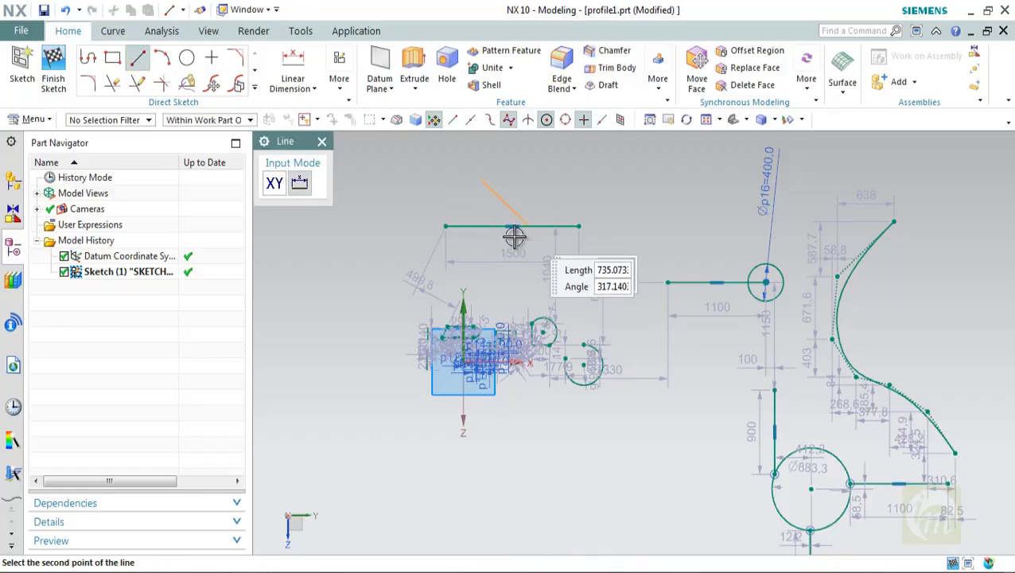
click(511, 271)
key(Escape)
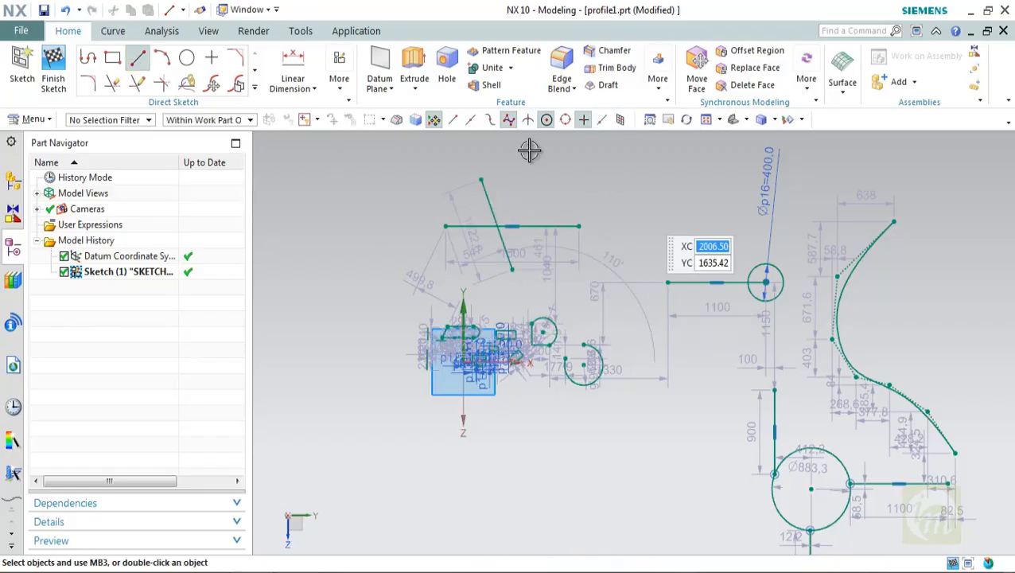
Test the Intersection snap where the slanted line crosses the 1500 mm line, switching it off and enabling the End Point snap for the Line tool
click(137, 60)
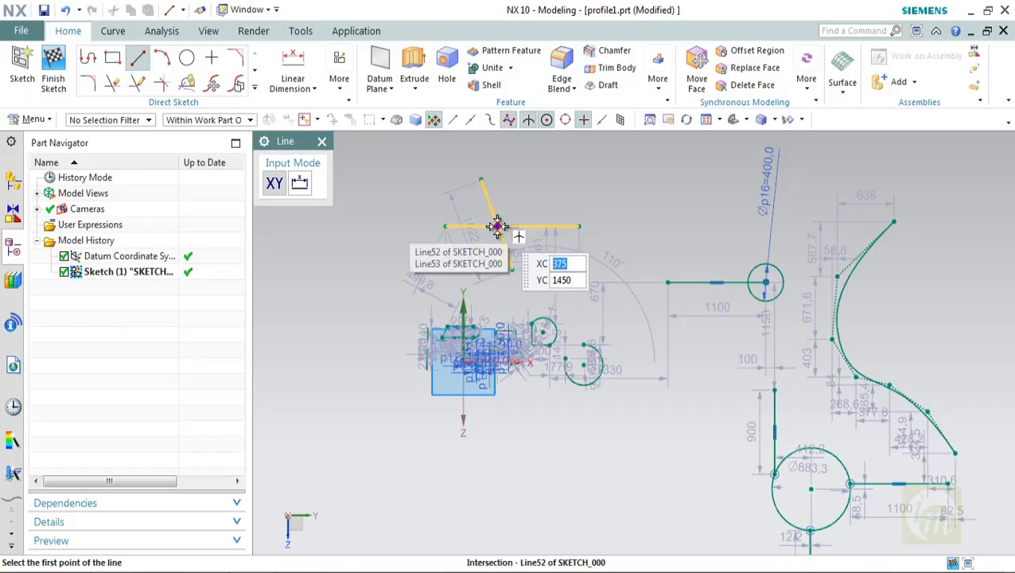
scroll(496, 226, up, 3)
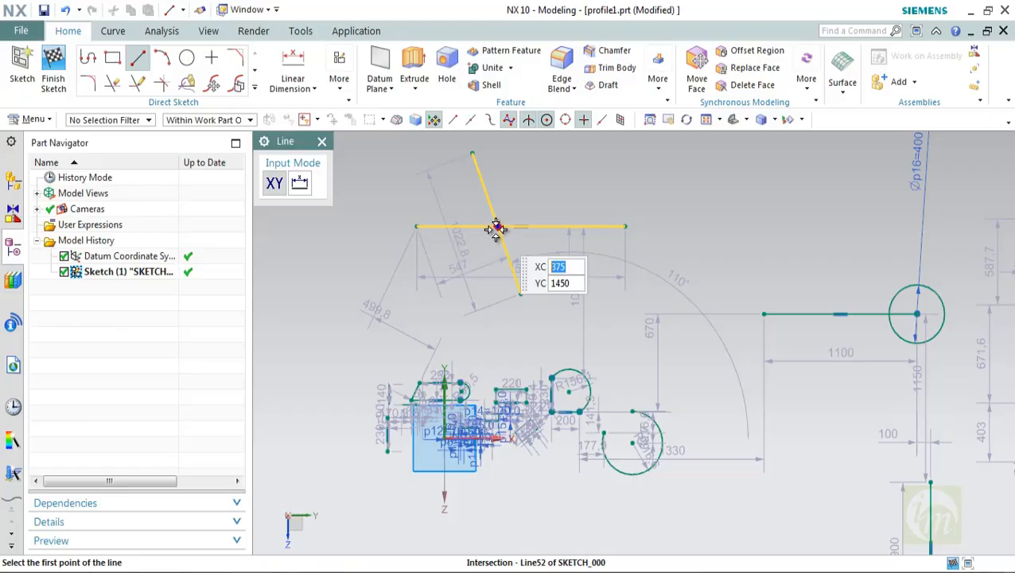
click(528, 119)
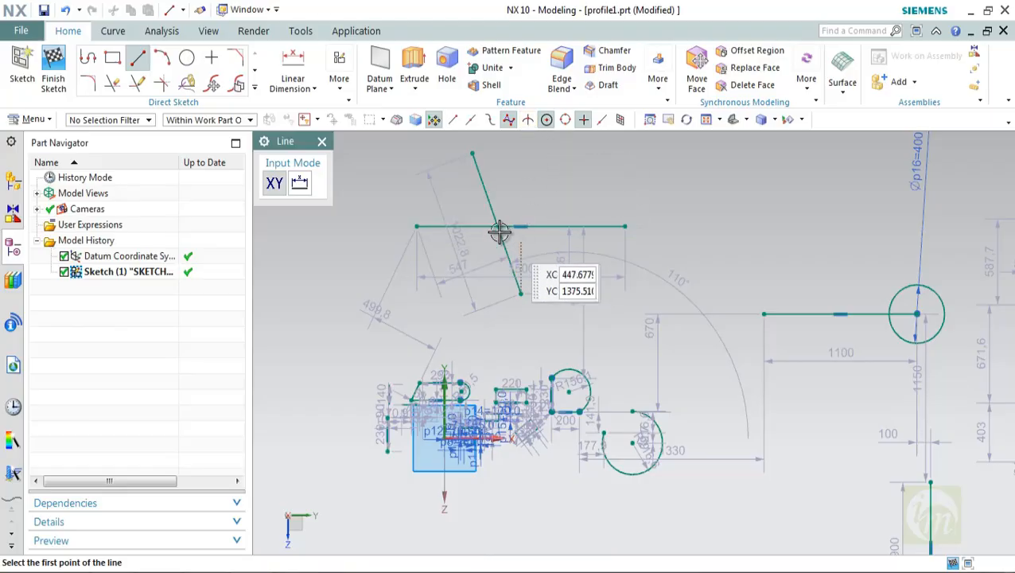
click(453, 119)
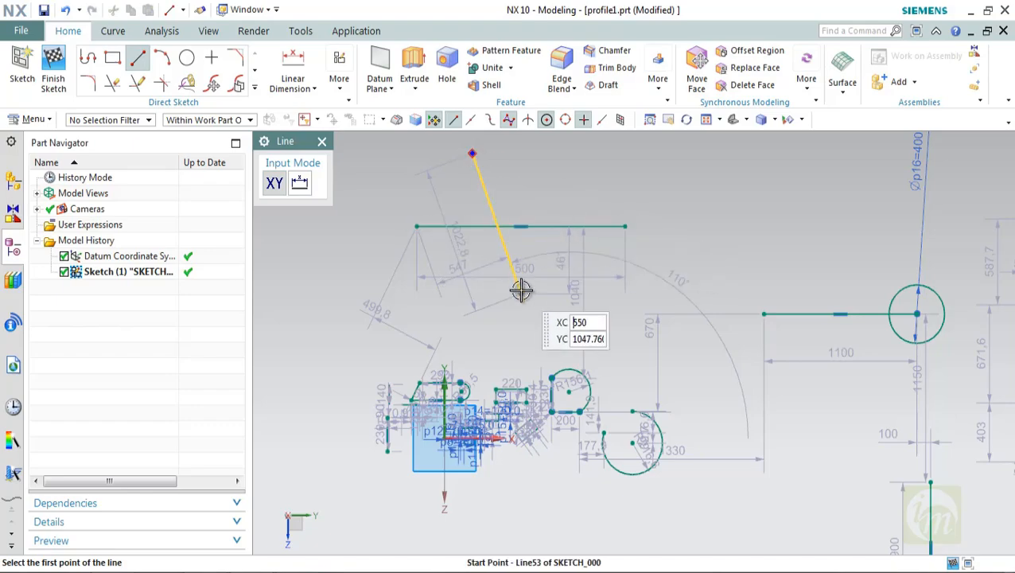
key(Escape)
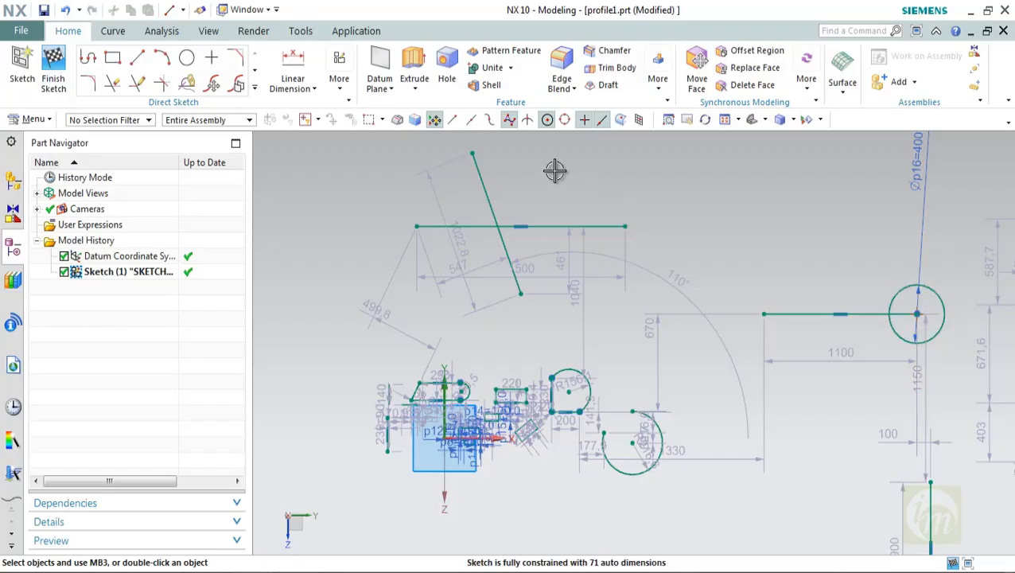
Enable the End Point and Quadrant Point snaps outside any sketch command and check them on the 400 mm circle
click(453, 119)
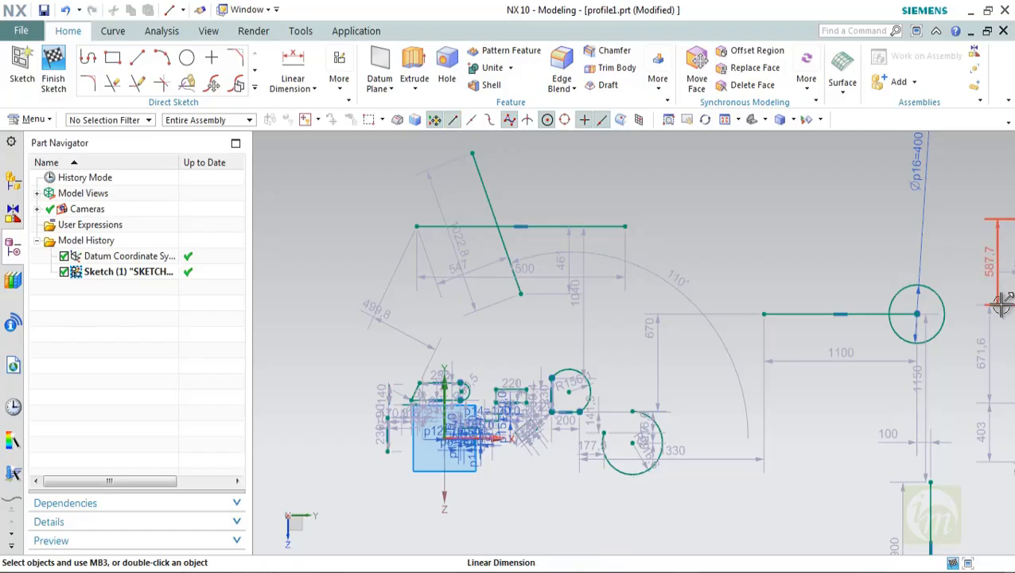
click(920, 286)
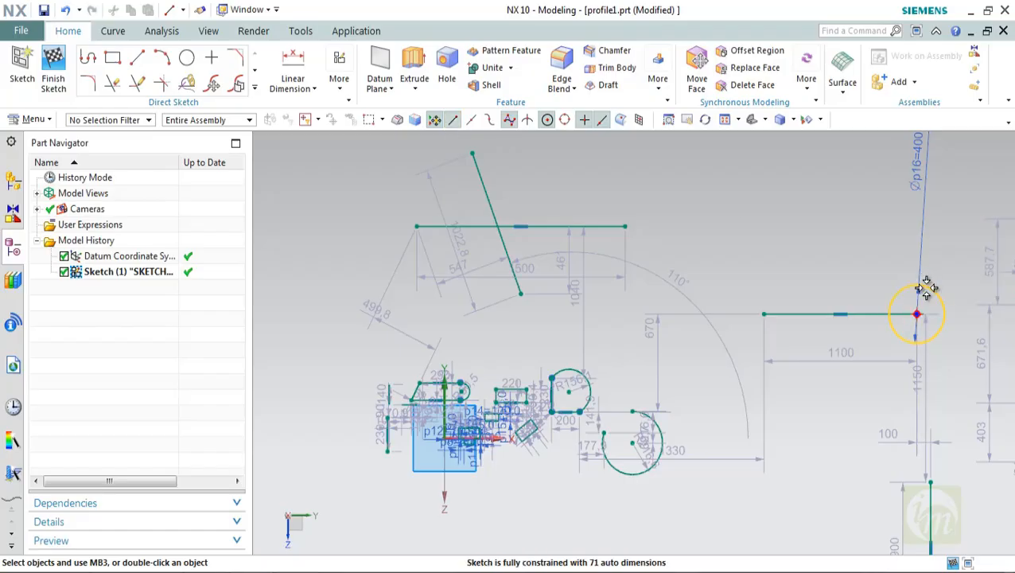
click(566, 119)
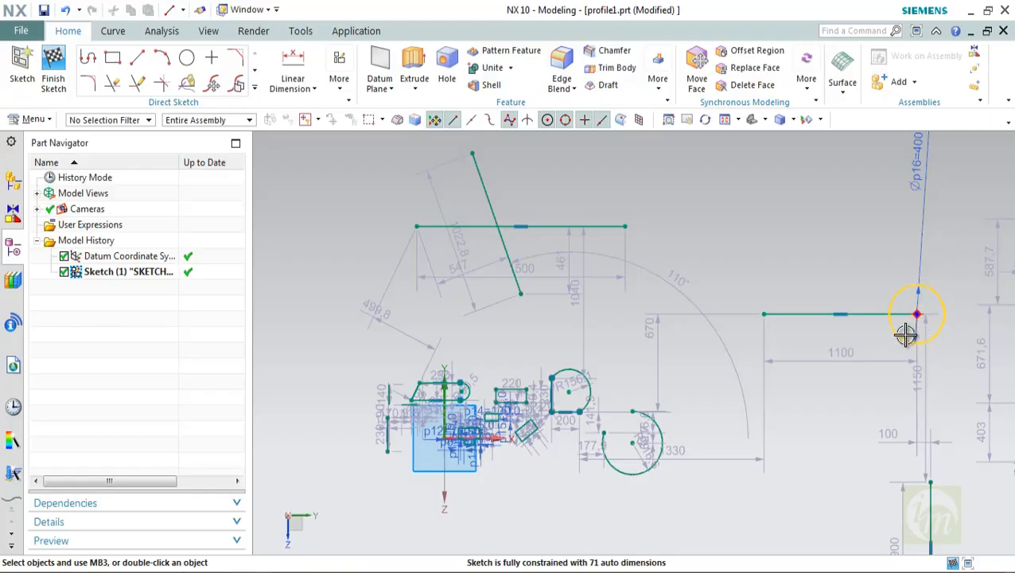
key(Escape)
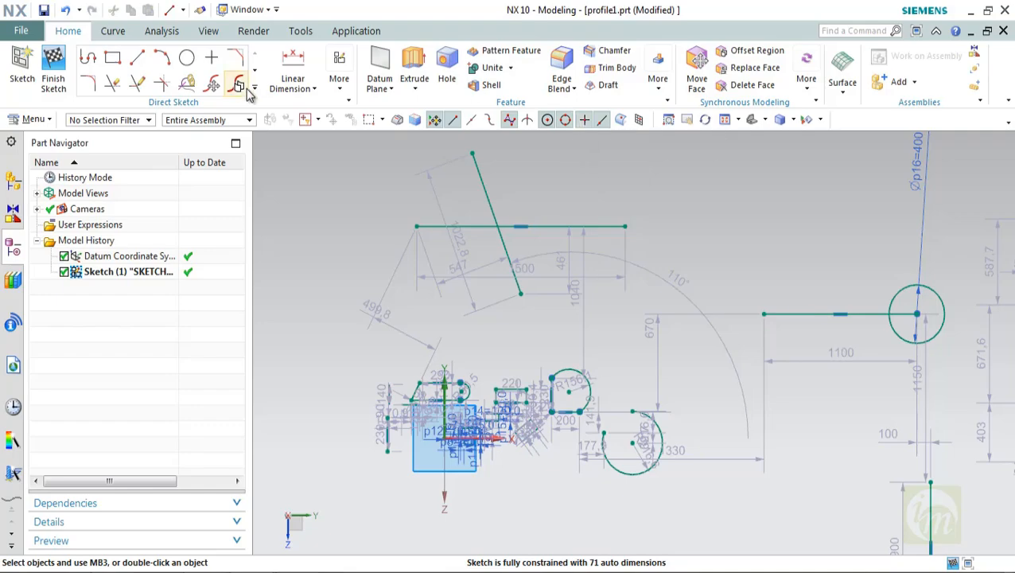
Place a sketch point about 316 mm left of and 601 mm above the left end of the 1100 mm line beside the 400 mm circle
click(213, 59)
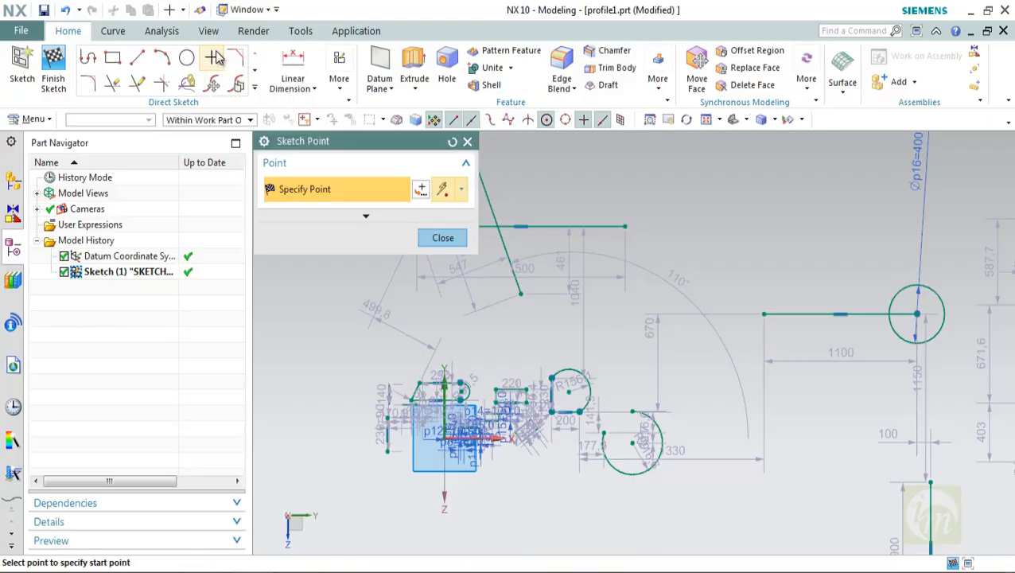
click(720, 227)
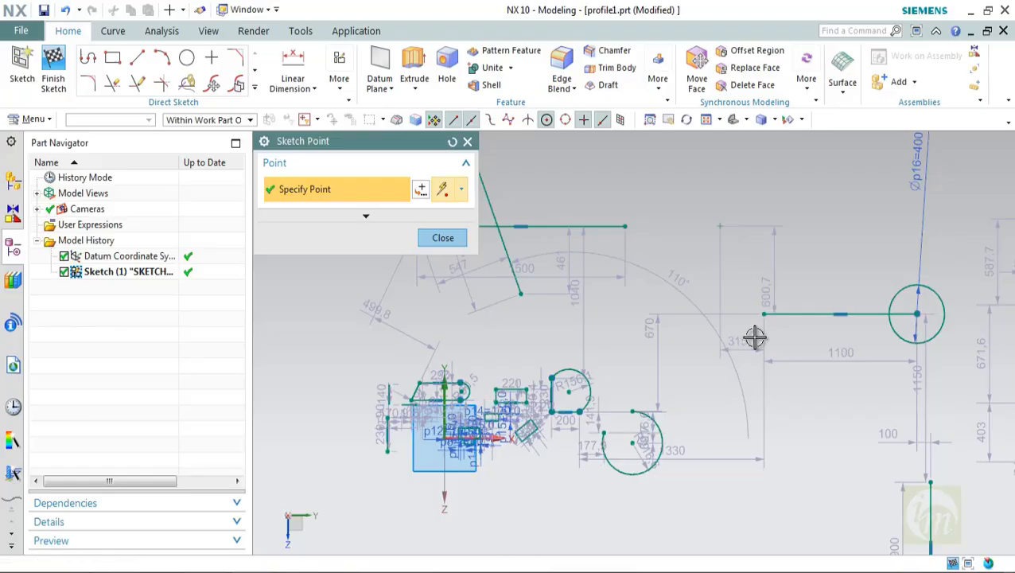
click(445, 238)
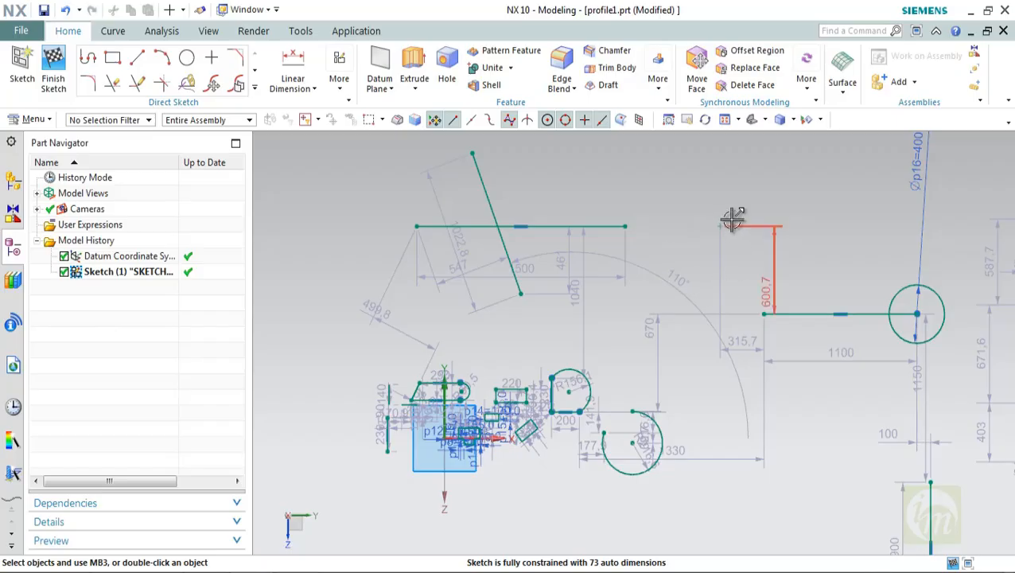
Test the Existing Point snap on the new sketch point with it on and off, and read the Point on Bounded Grid option's description
click(138, 58)
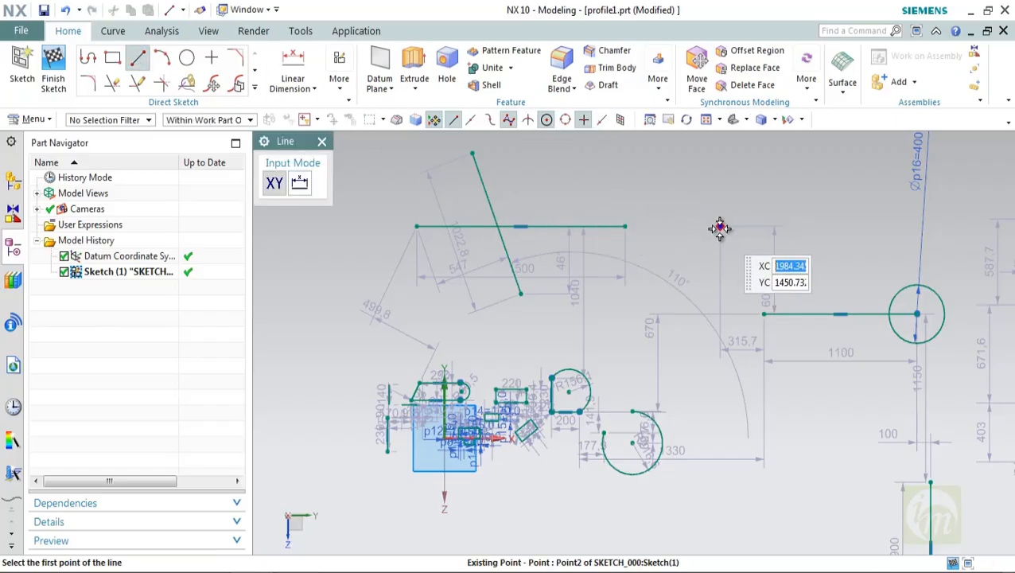
click(583, 119)
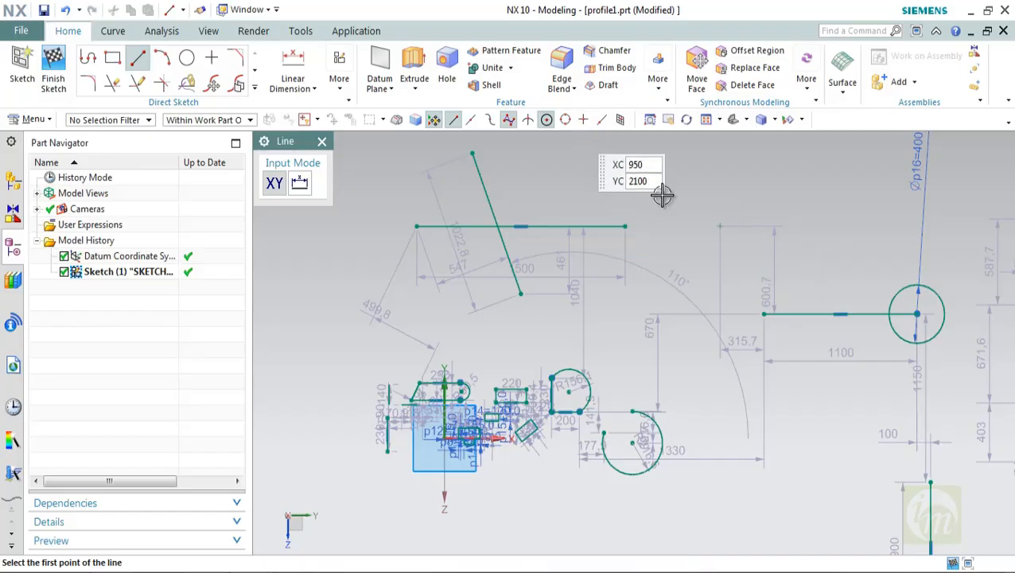
click(720, 227)
key(Escape)
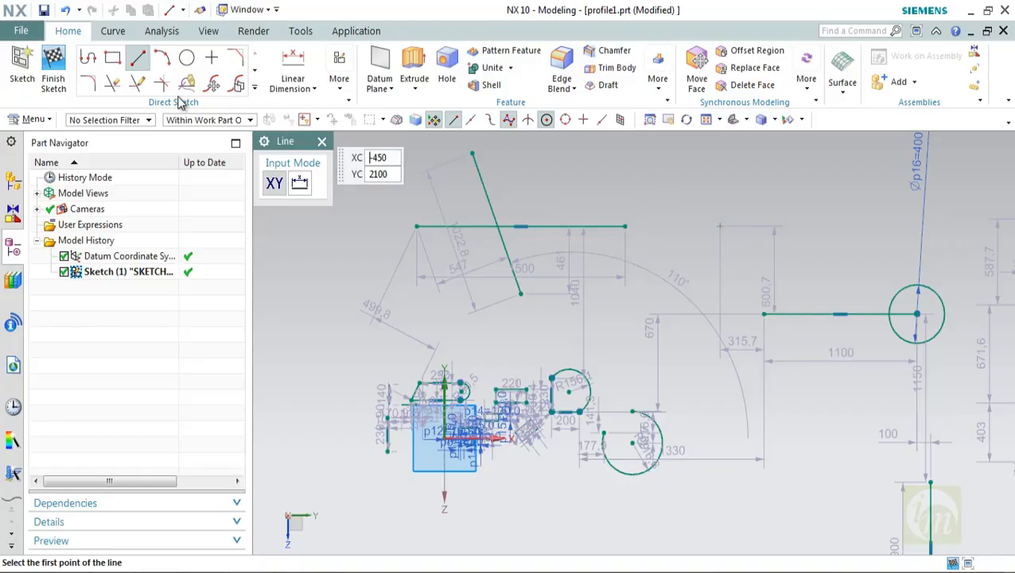
click(87, 61)
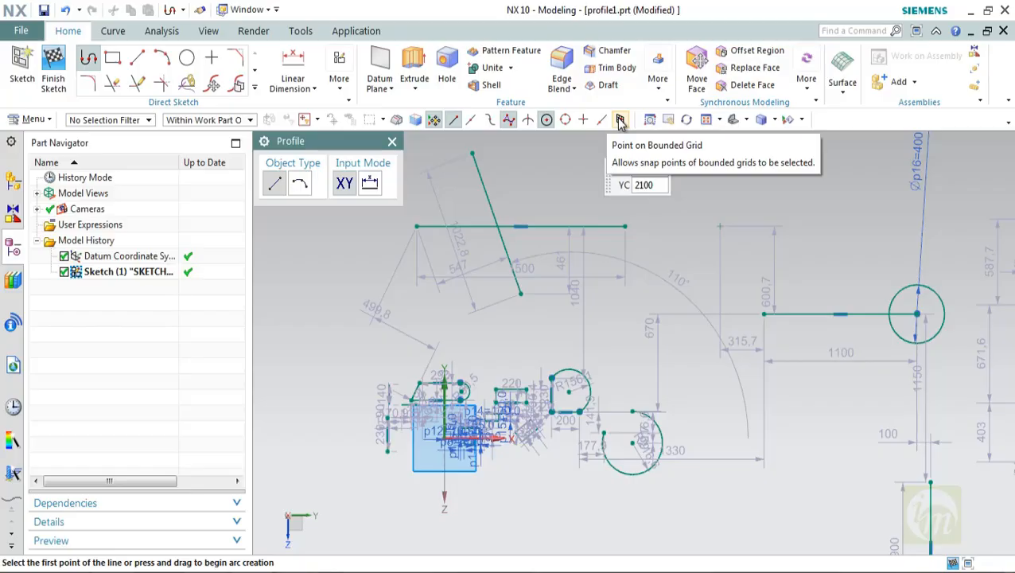
key(Escape)
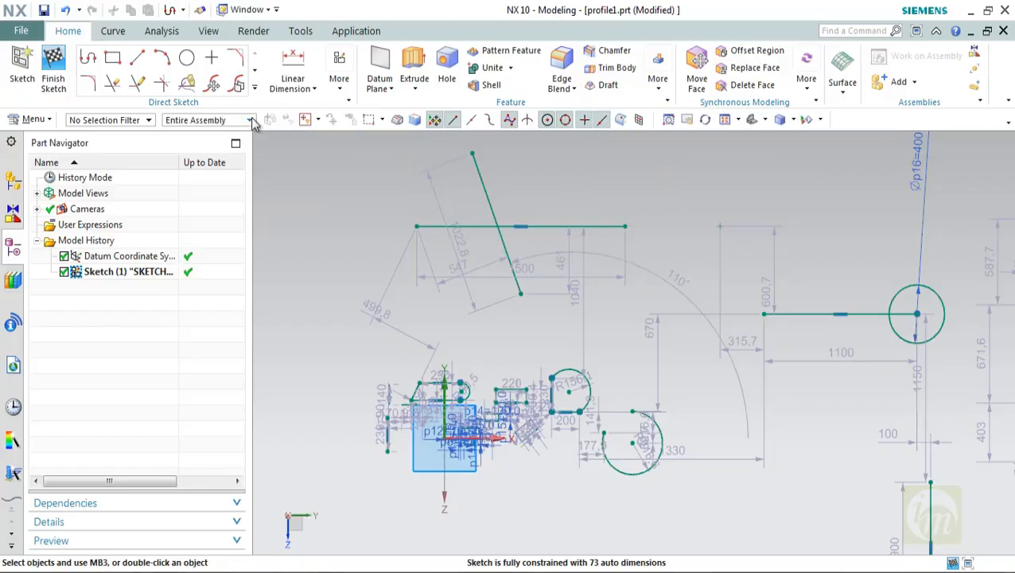
Define a sketch point of type End Point at the left end of the 1100 mm line, with the Absolute - Work Part reference
click(213, 59)
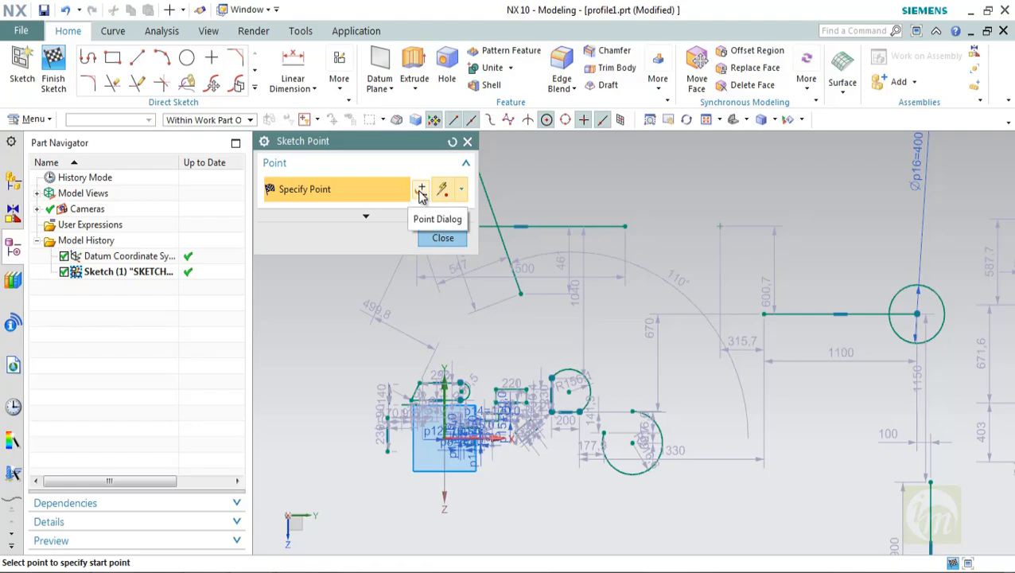
click(420, 194)
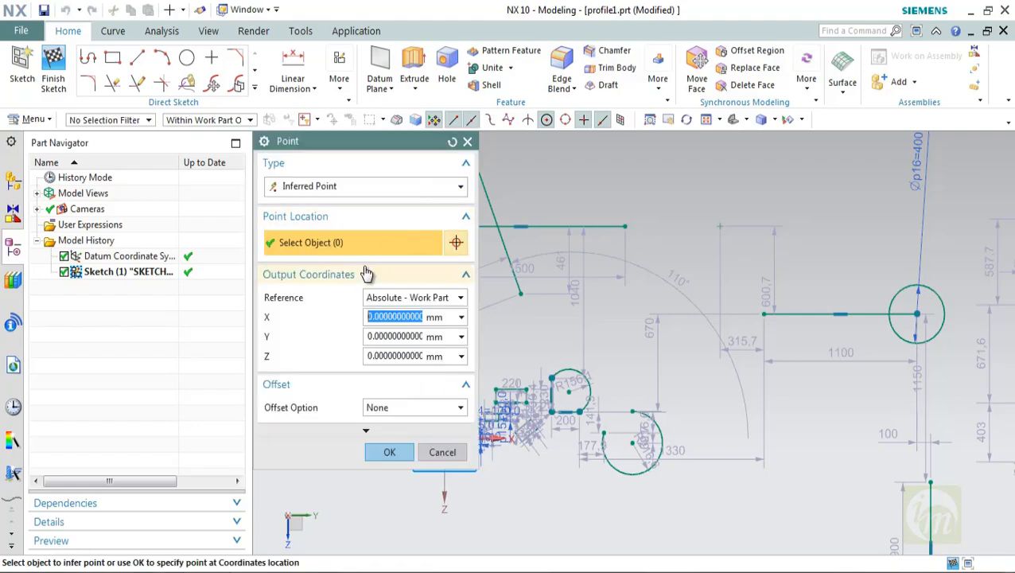
drag(300, 144, 484, 186)
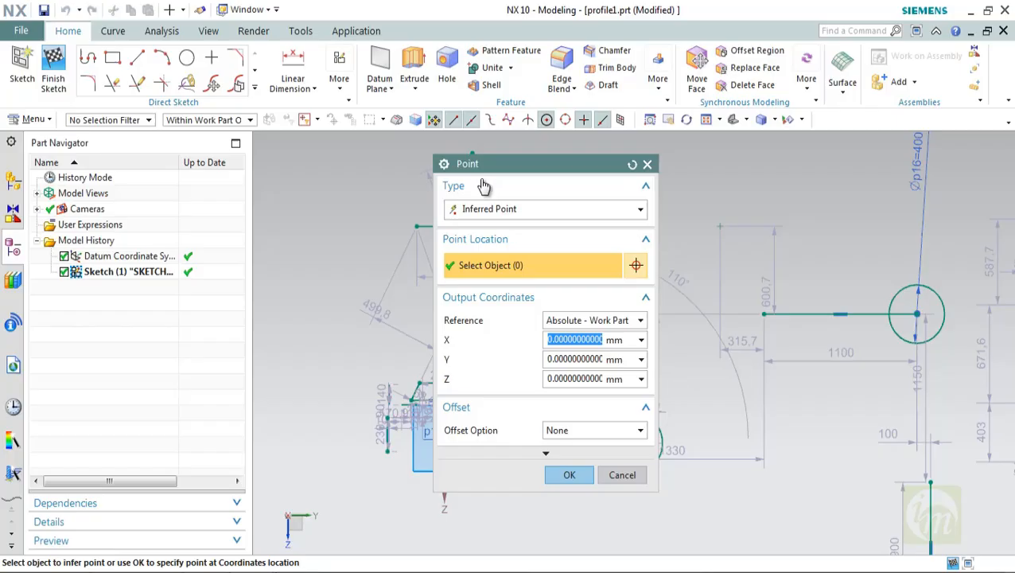
click(509, 213)
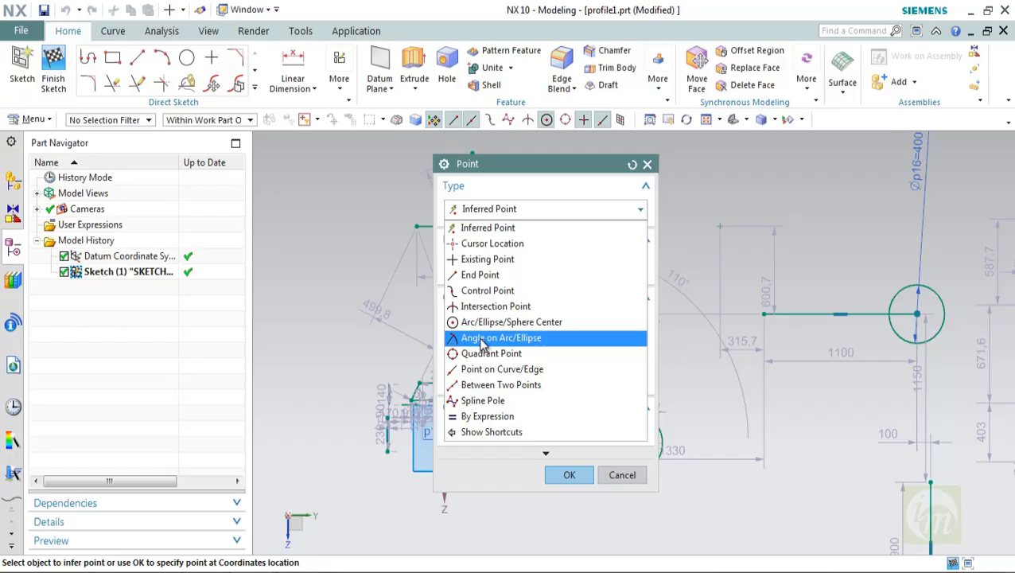
click(503, 276)
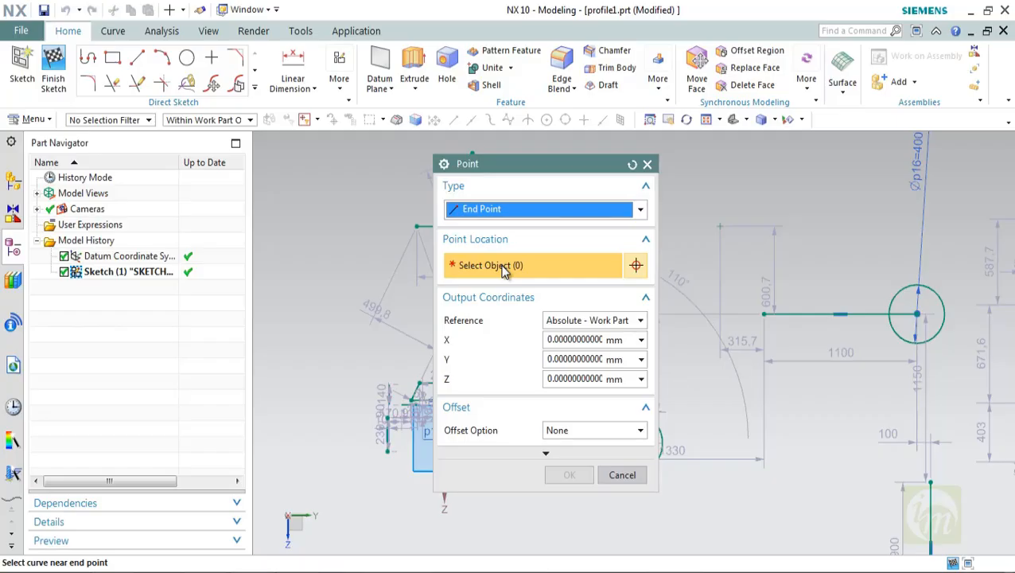
click(804, 315)
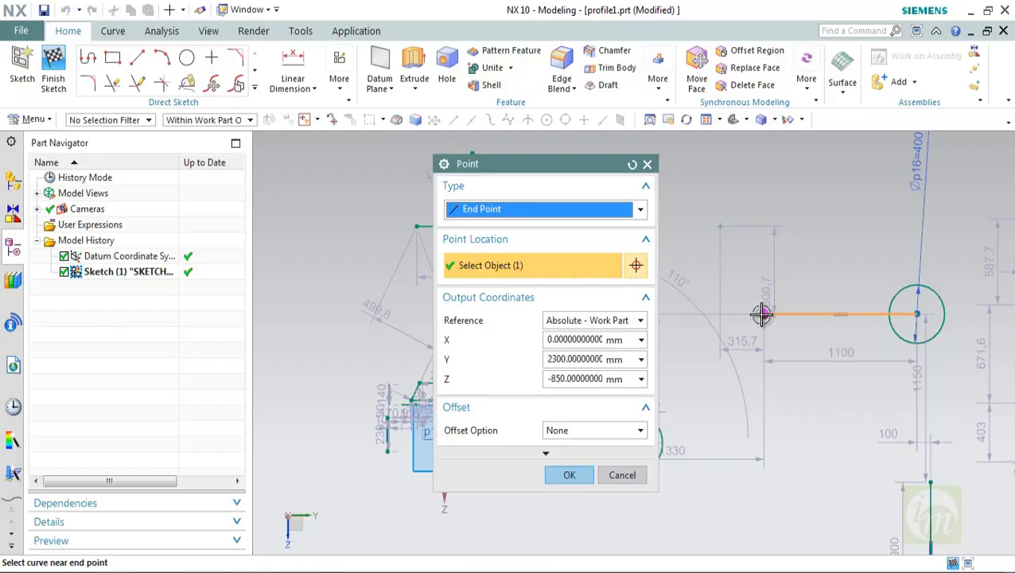
click(642, 320)
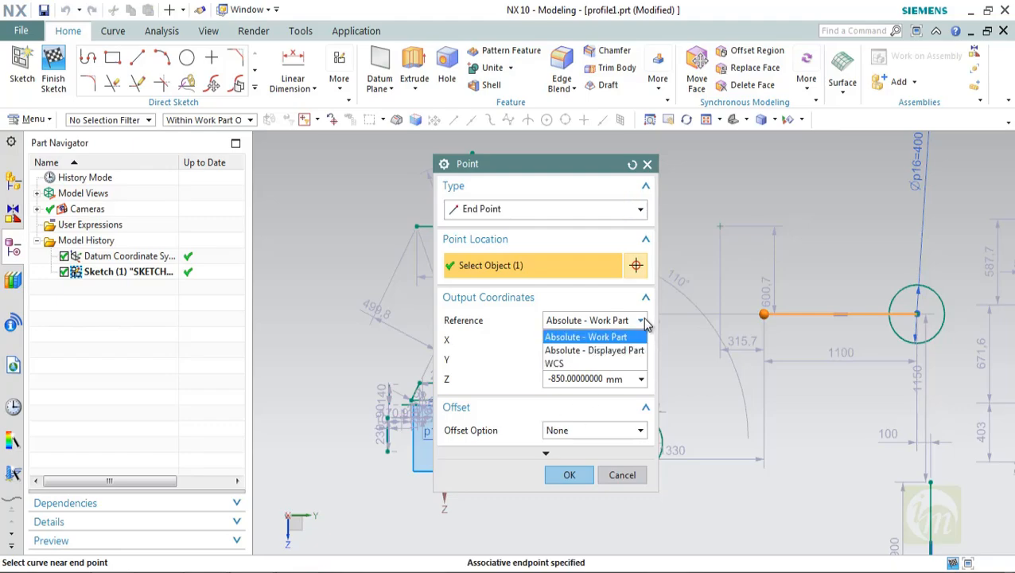
click(642, 320)
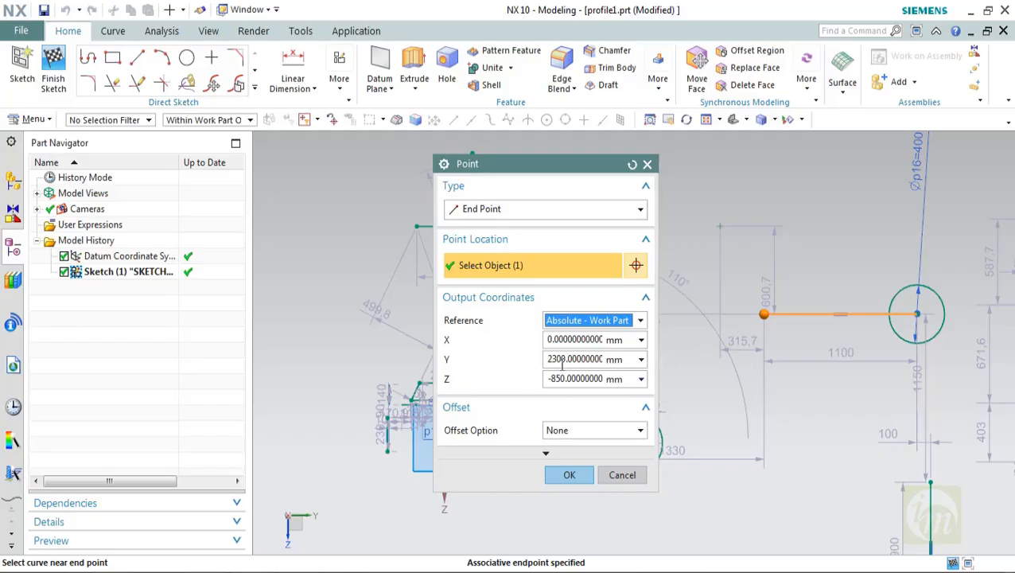
click(644, 431)
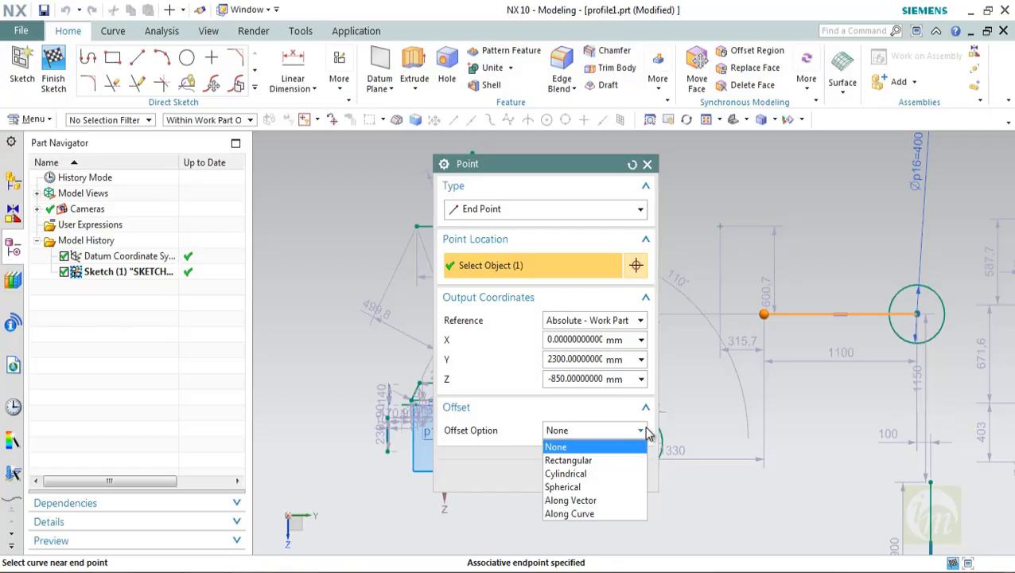
click(566, 486)
click(641, 431)
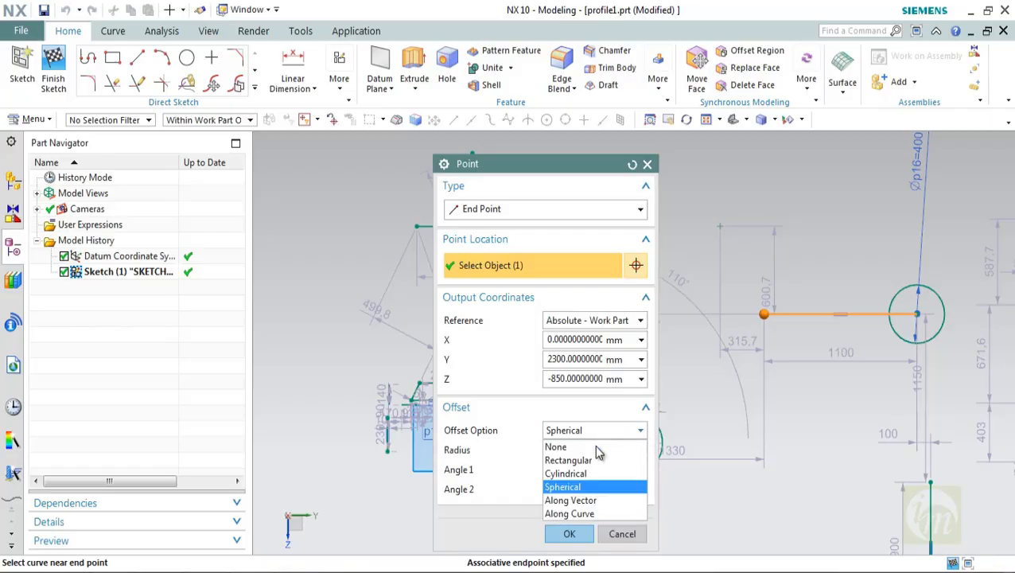
click(576, 445)
Place the sketch point on the free end of the 1100 mm horizontal line, opposite the circle
click(577, 477)
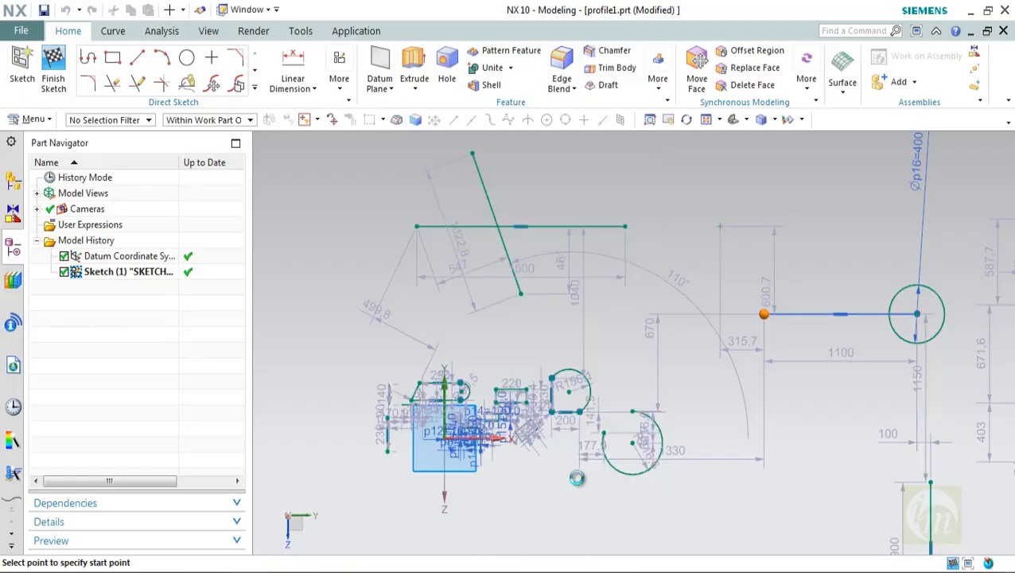
click(625, 262)
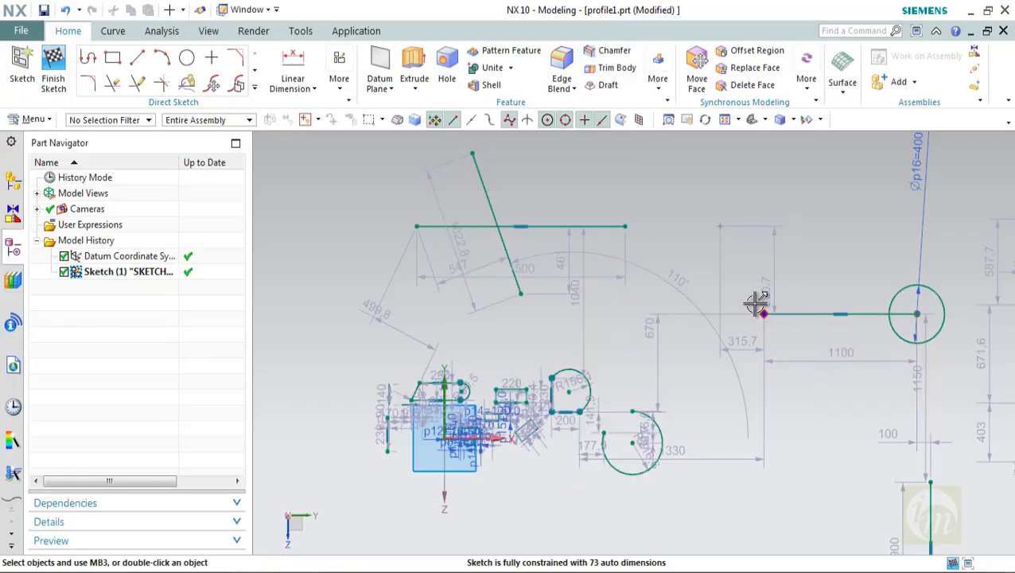
drag(748, 291, 793, 345)
key(Escape)
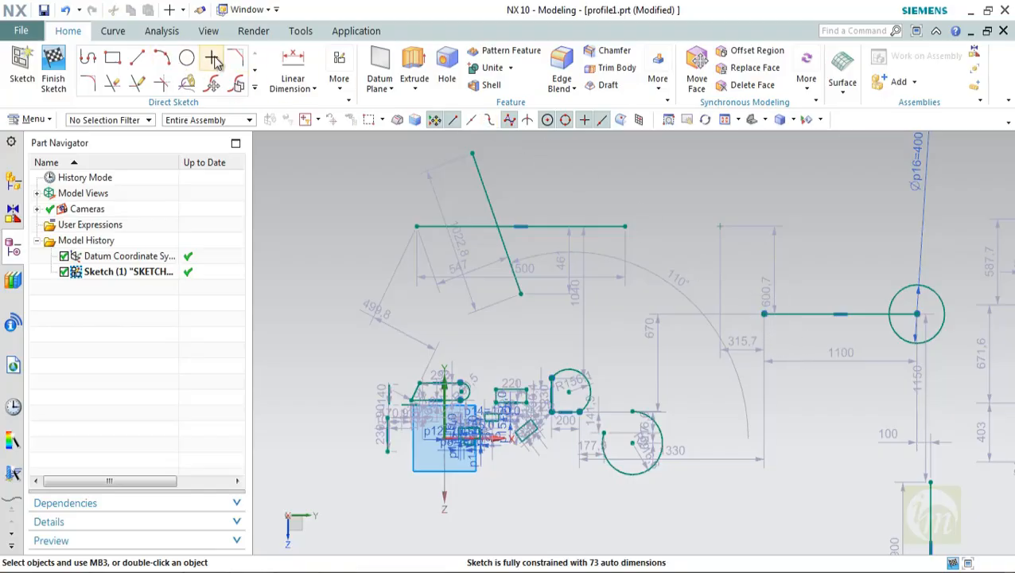
Place a sketch point by Cursor Location about 441 mm horizontally from the existing free point above the 1100 mm line
click(211, 57)
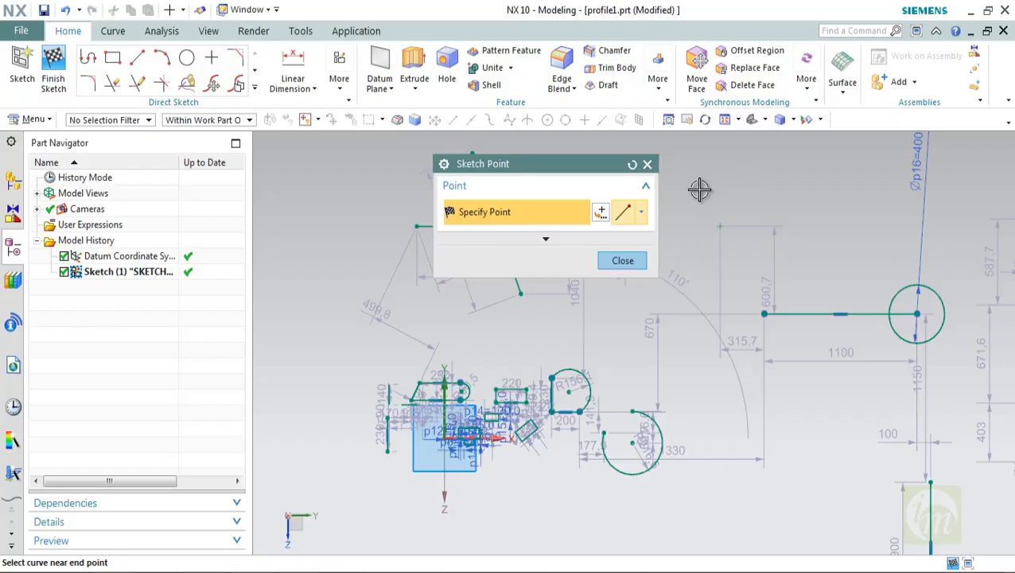
click(601, 211)
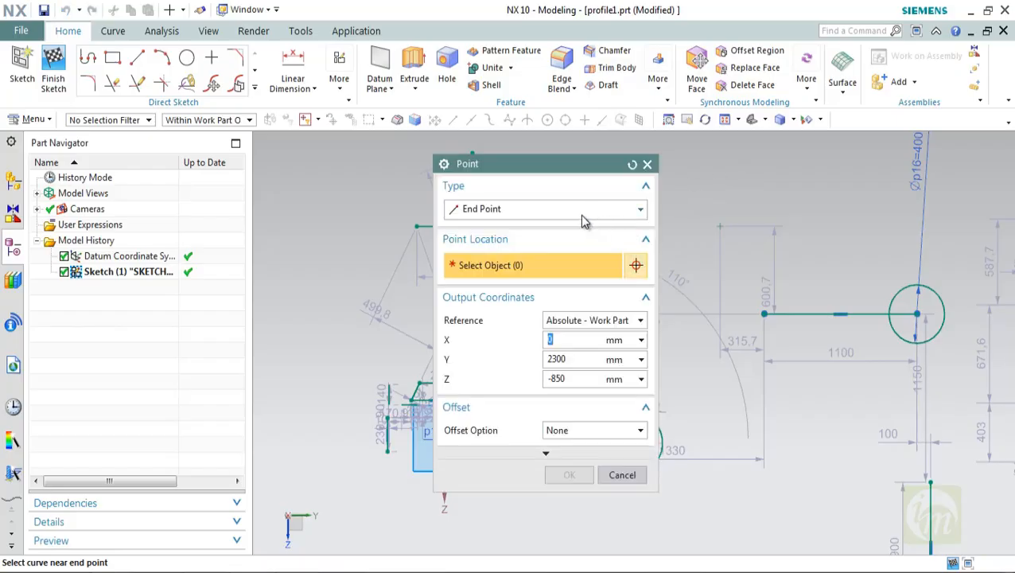
click(580, 212)
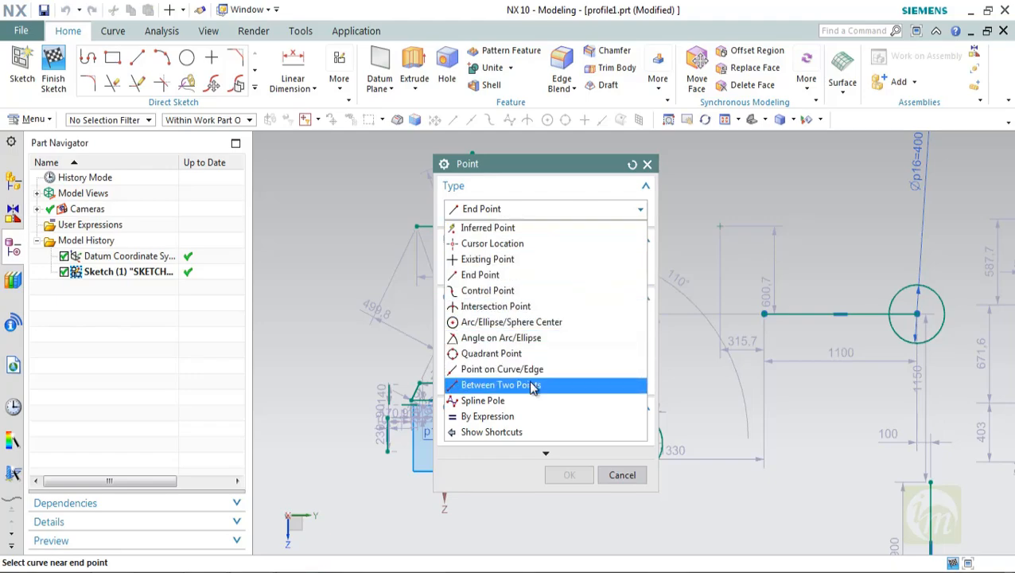
key(Escape)
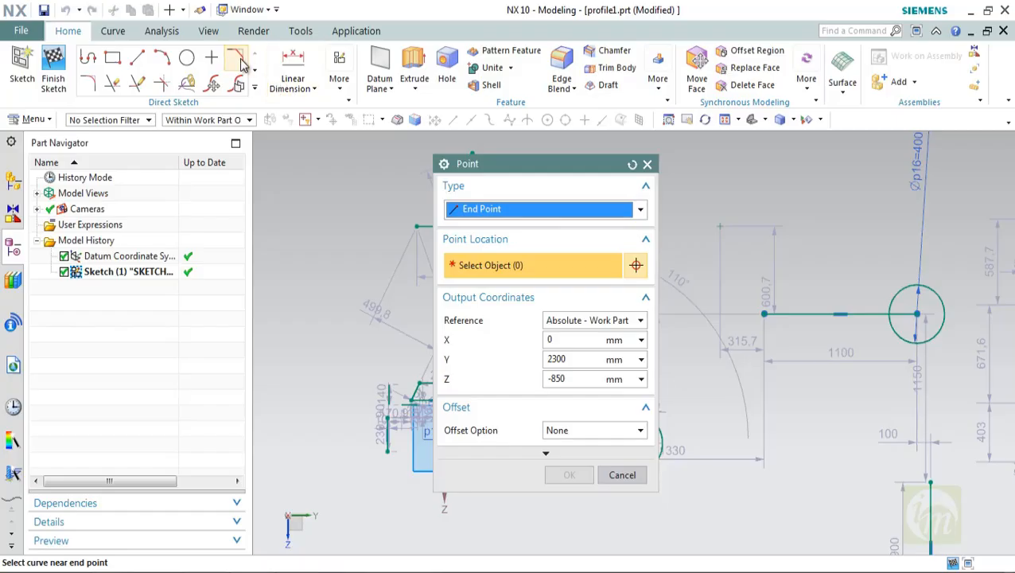
click(211, 59)
click(521, 210)
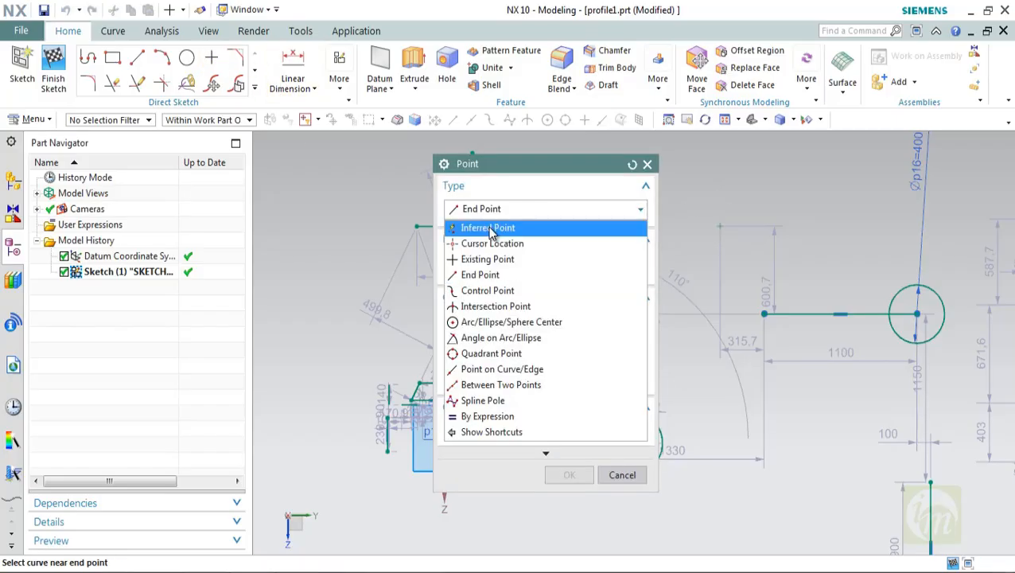
click(493, 226)
click(571, 475)
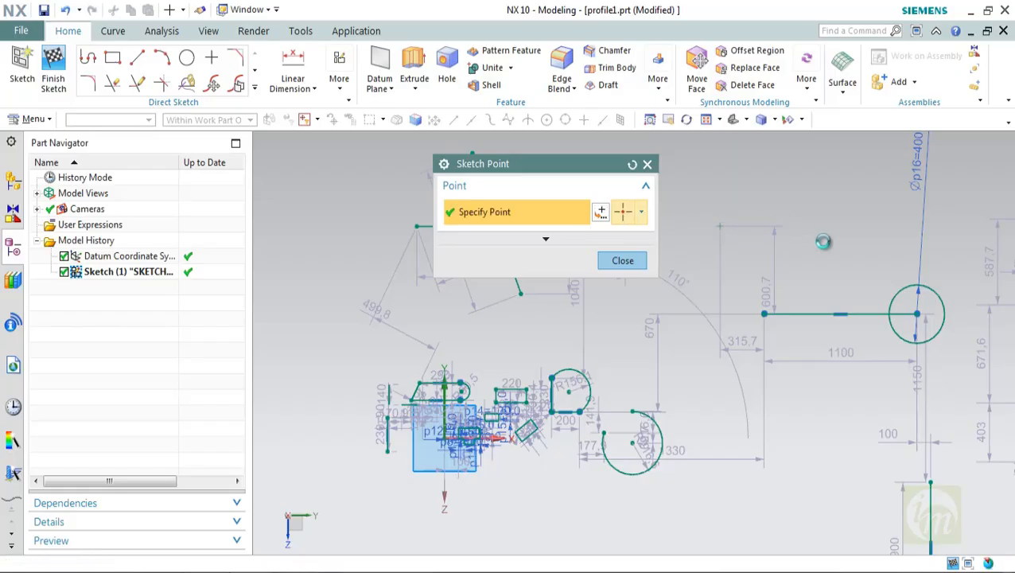
click(629, 263)
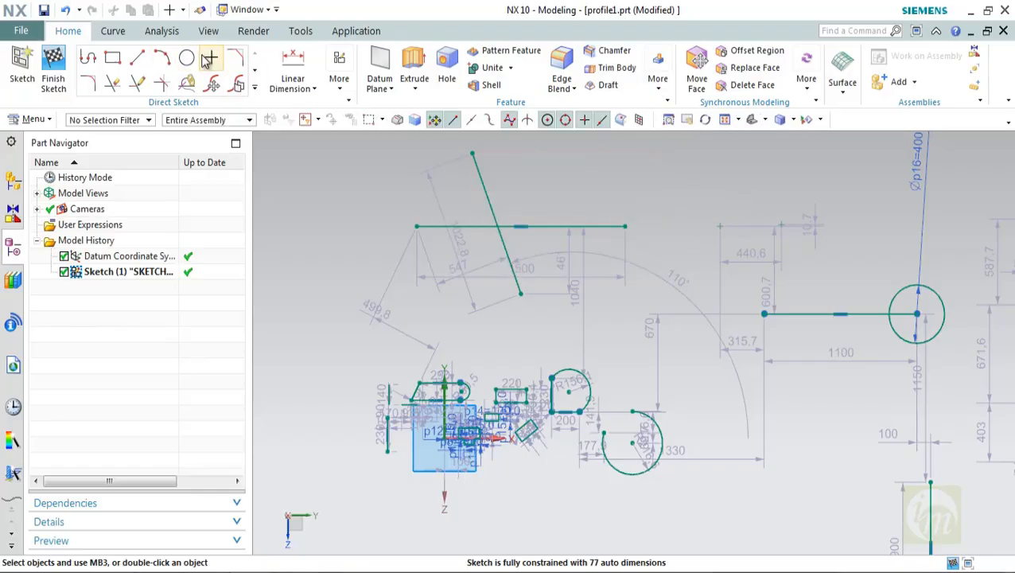
click(211, 57)
click(600, 213)
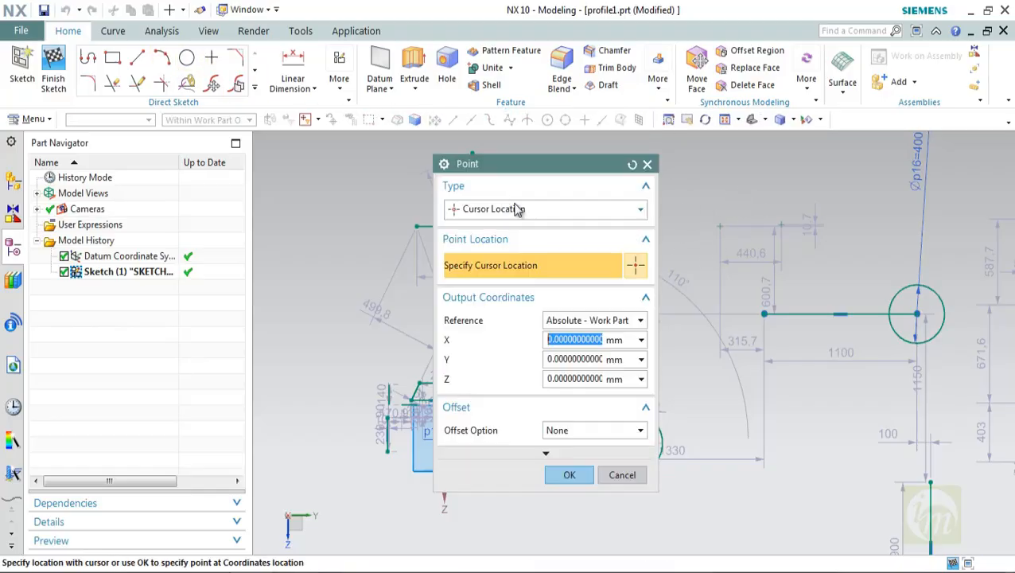
click(477, 208)
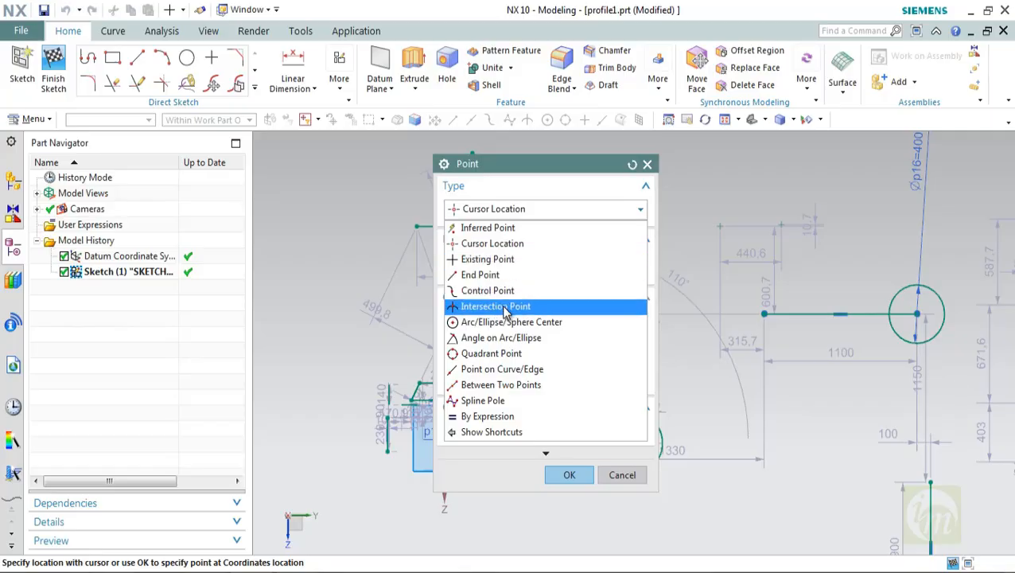
key(Escape)
key(Escape)
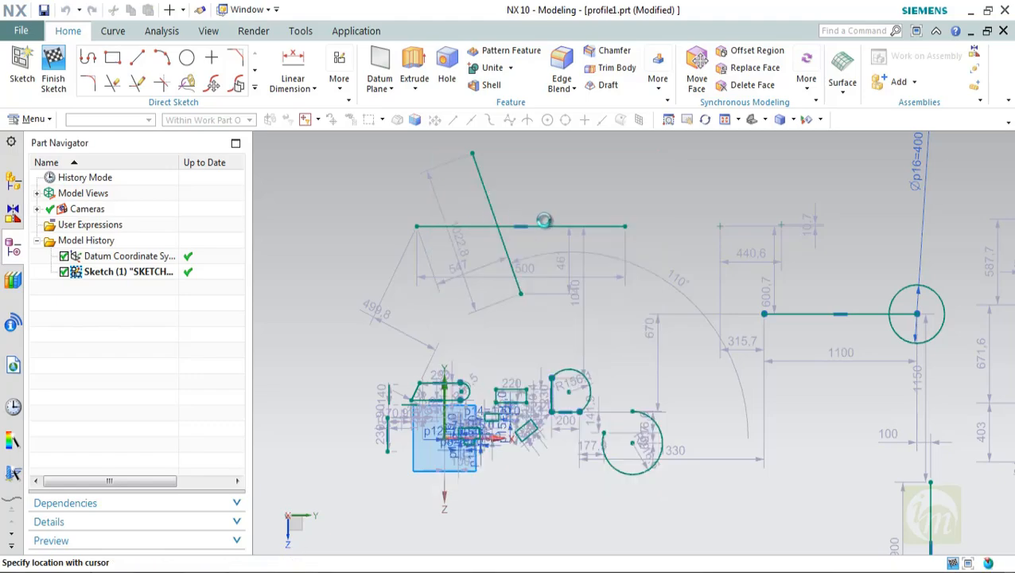
key(Escape)
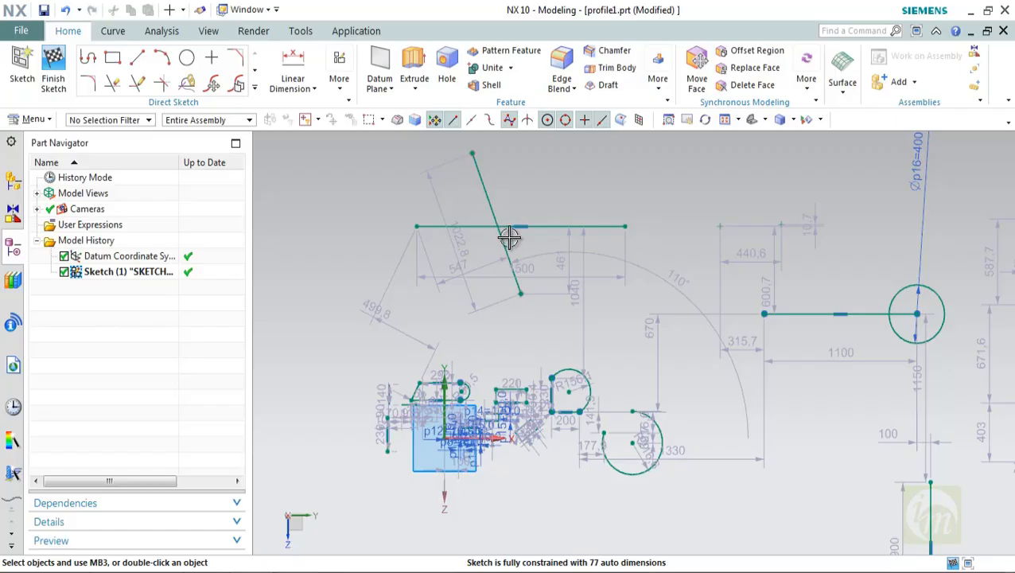
Sketch a slanted line about 600 mm long at 62° across the 1500 mm horizontal line, beside the existing crossing line
click(137, 57)
click(575, 197)
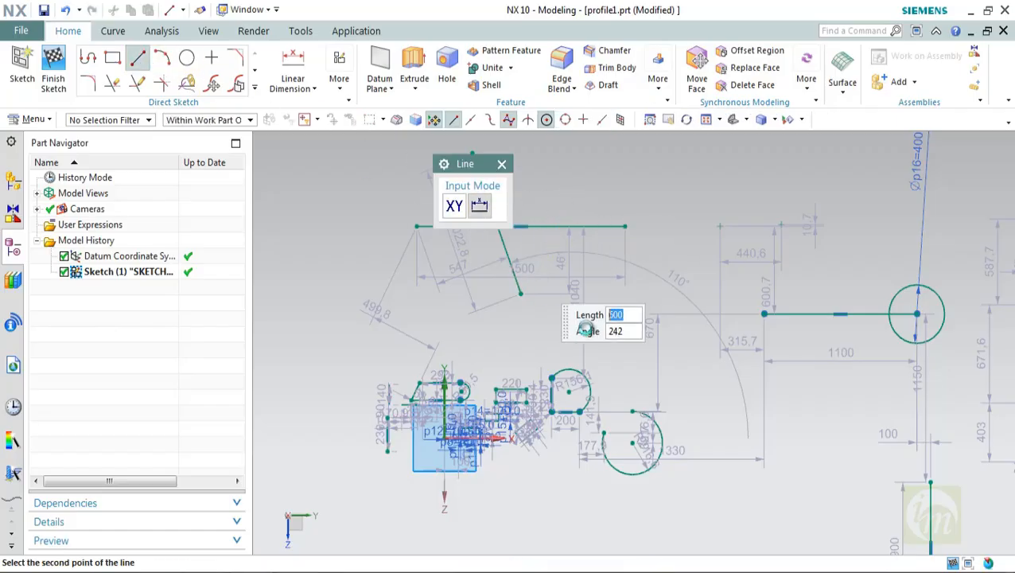
click(538, 275)
key(Escape)
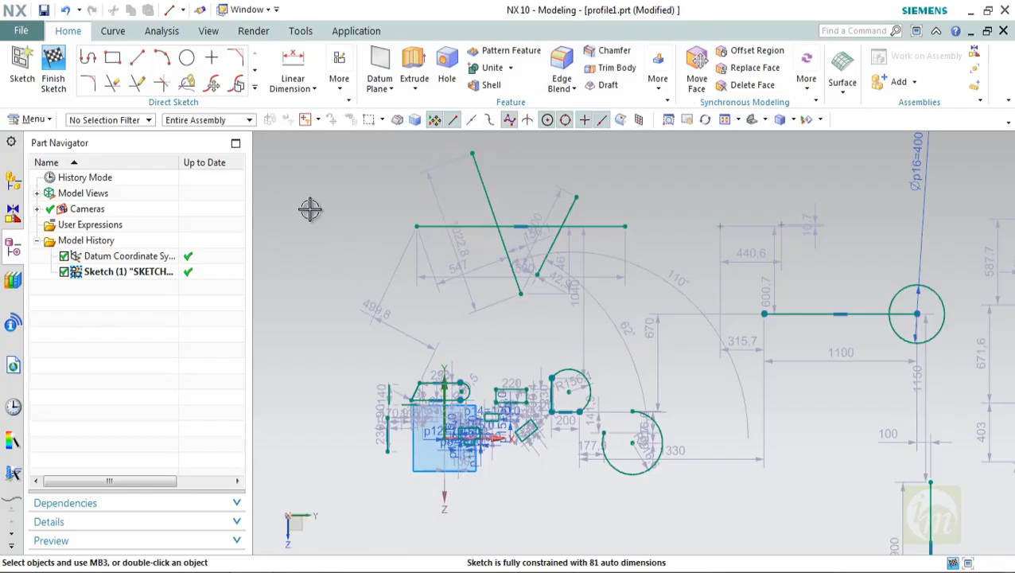
Place a sketch point of type Intersection Point where the 1500 mm horizontal line meets the longer slanted line
click(210, 59)
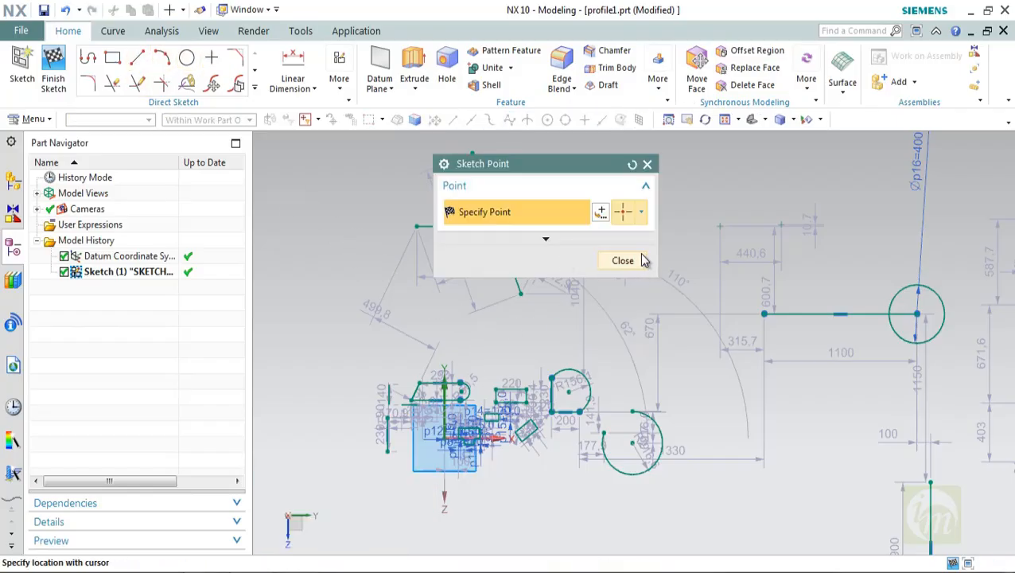
click(600, 210)
click(487, 210)
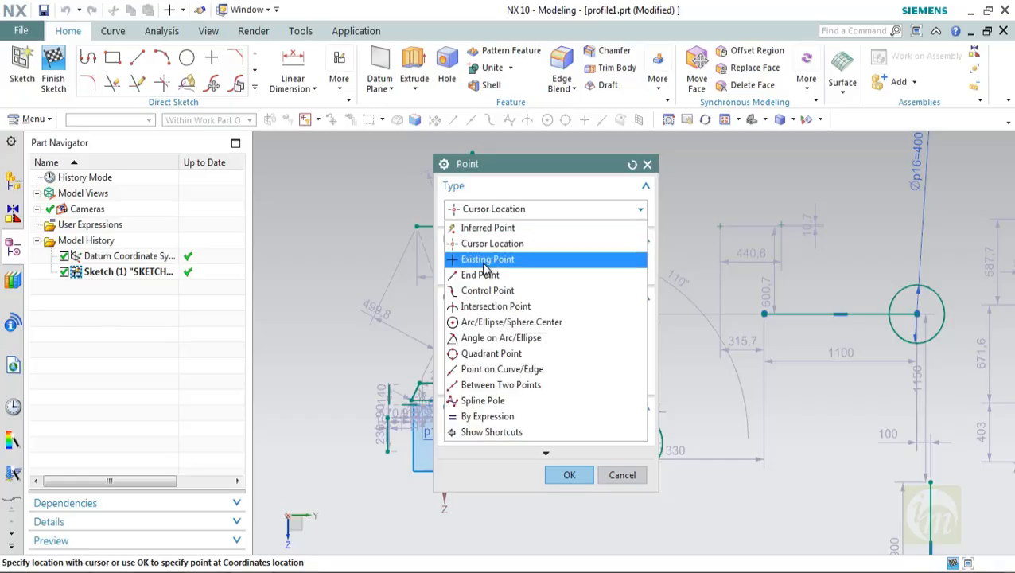
click(497, 308)
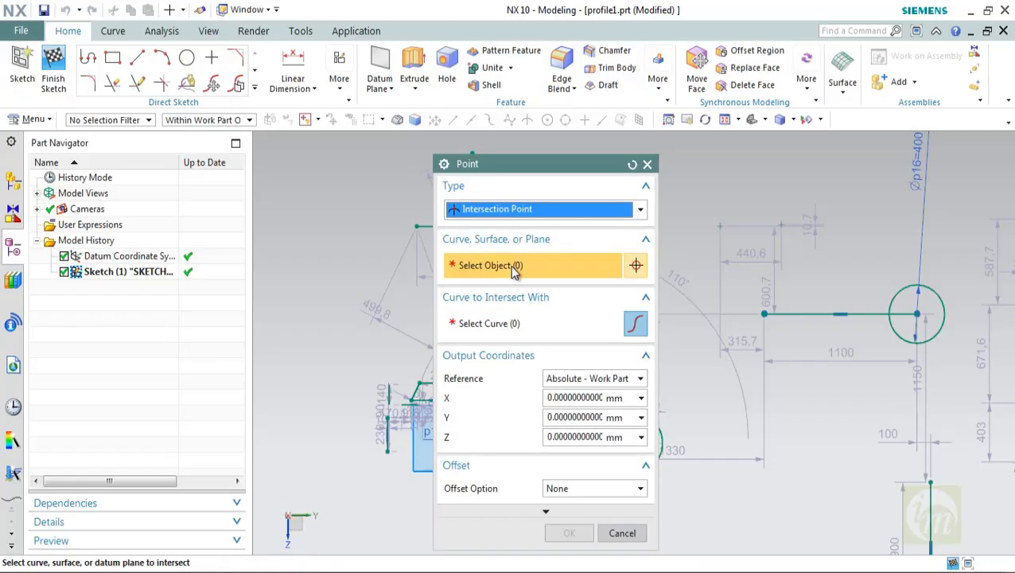
mouse_move(561, 163)
mouse_down()
mouse_move(841, 154)
mouse_move(848, 139)
mouse_up()
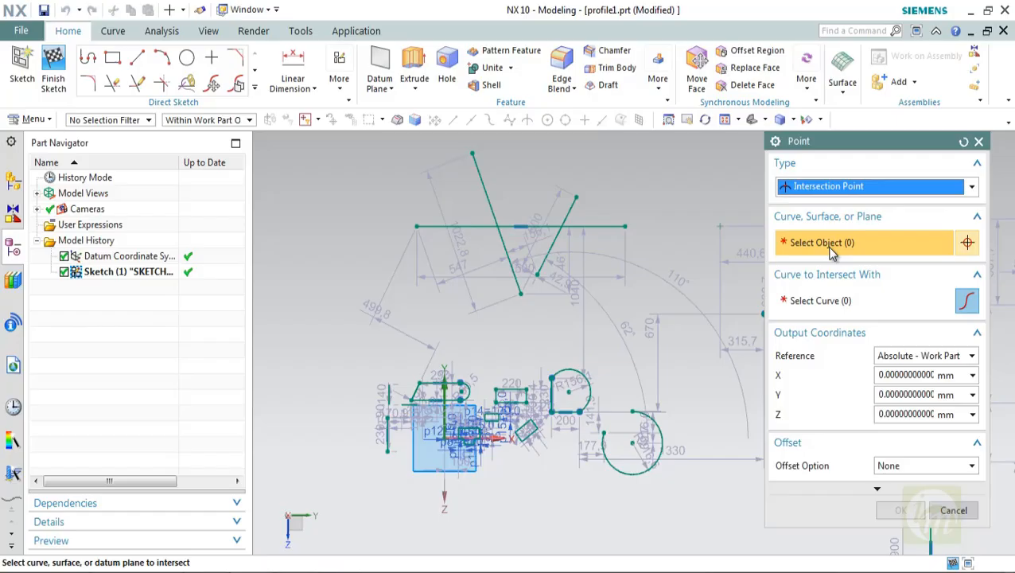
click(484, 228)
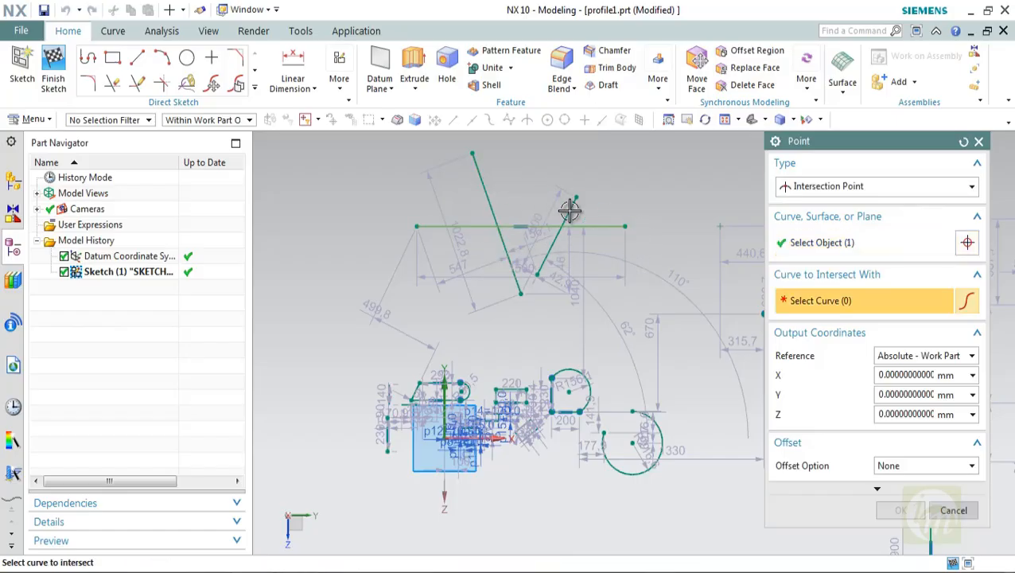
click(487, 193)
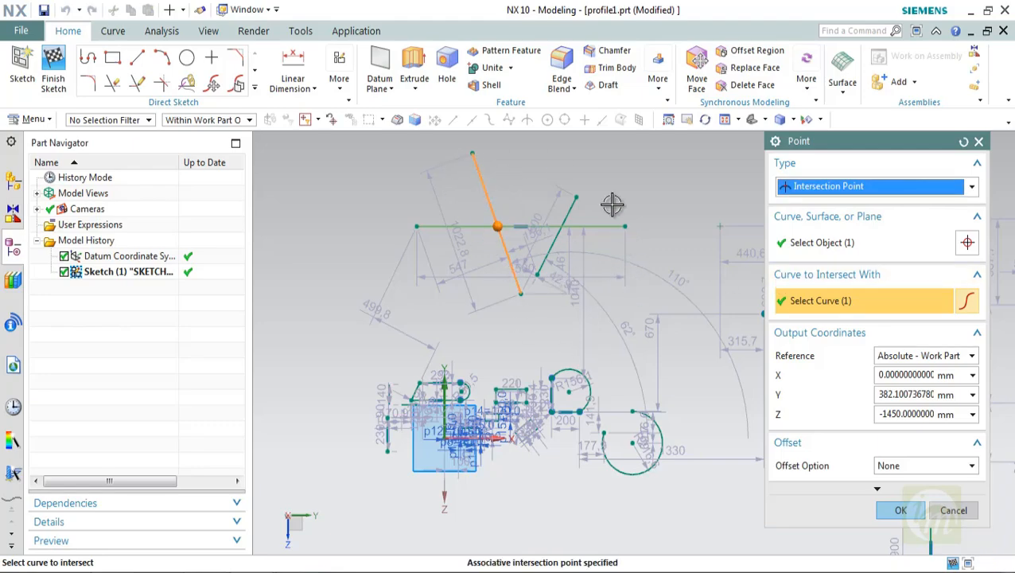
click(901, 510)
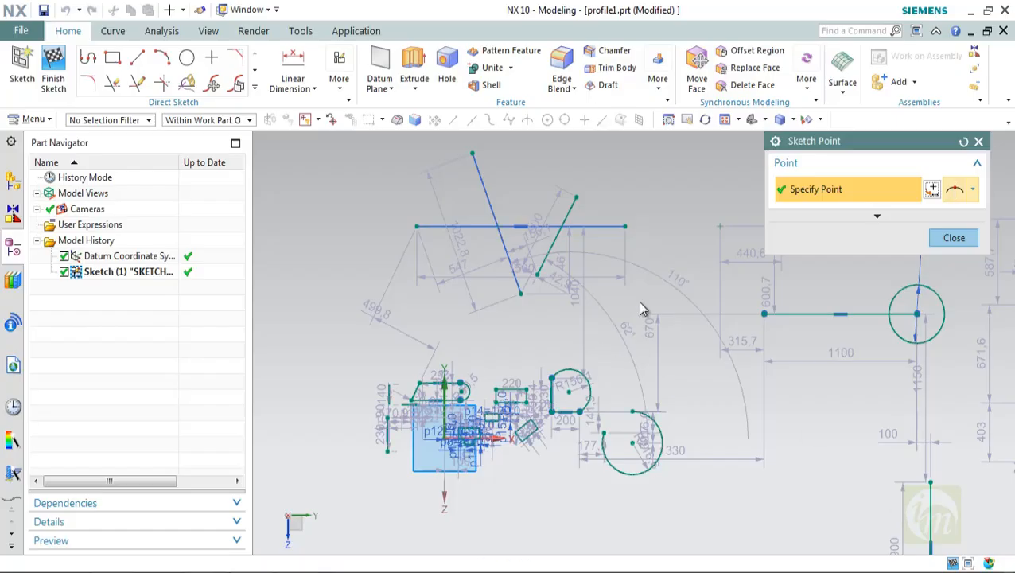
click(954, 238)
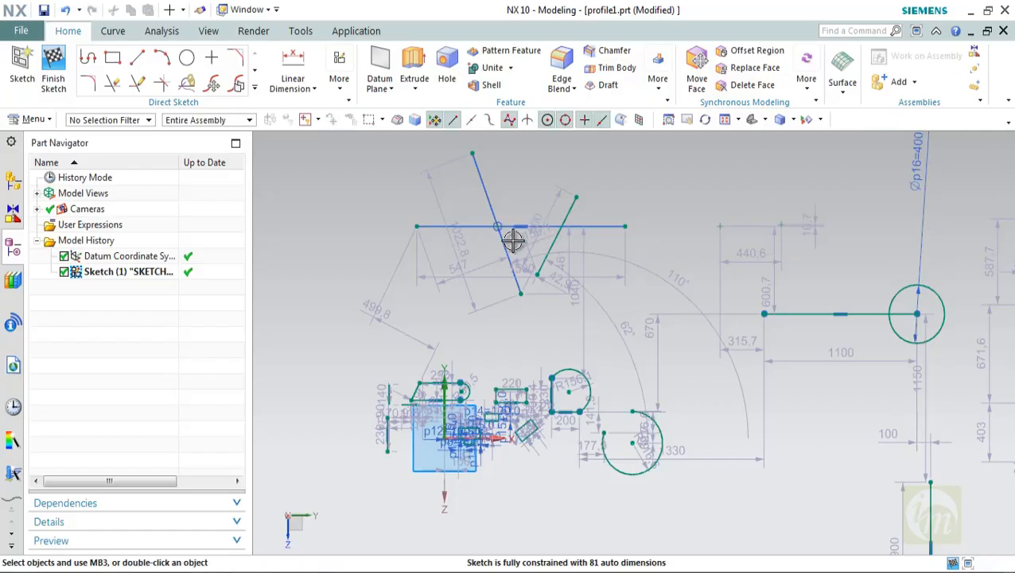
Define a sketch point of type Between Two Points, using the two free points above the 1100 mm line
scroll(511, 229, up, 3)
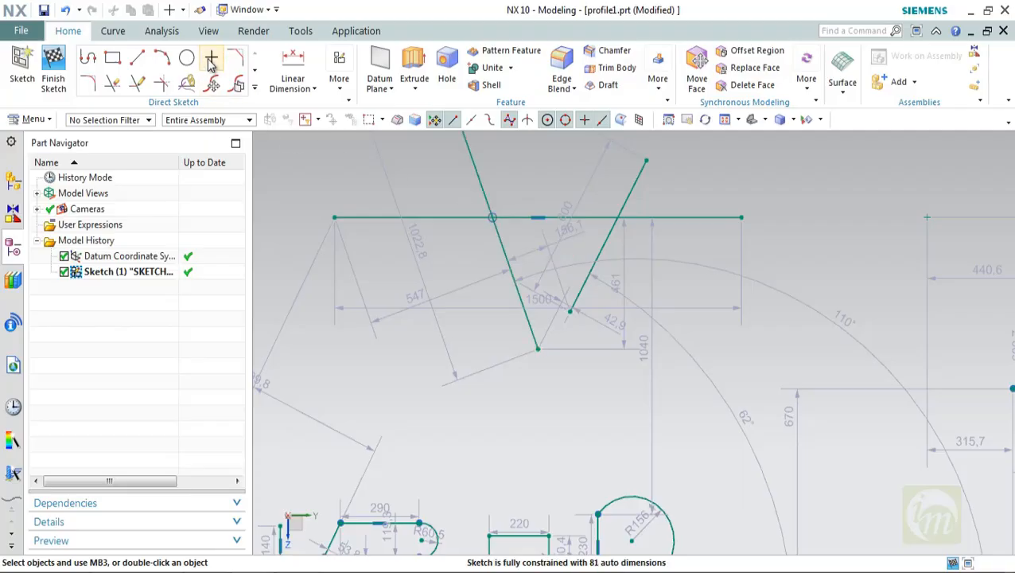
click(211, 58)
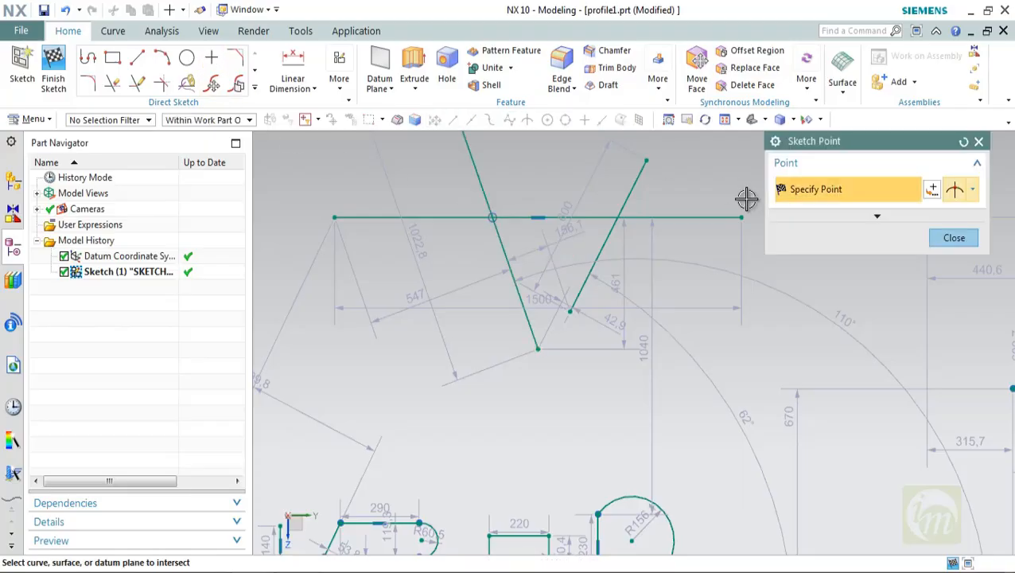
click(932, 190)
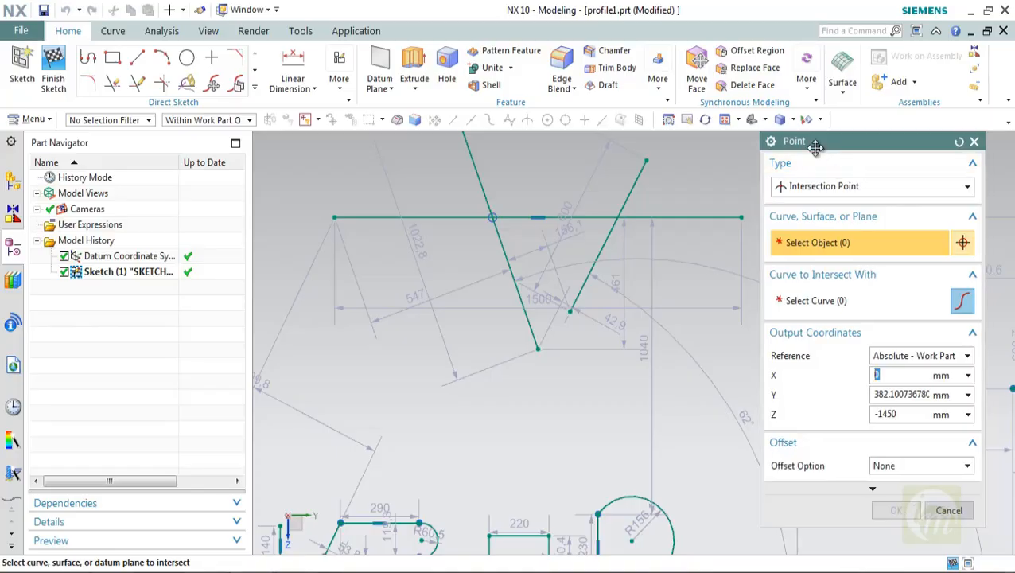
drag(820, 142, 745, 142)
click(797, 186)
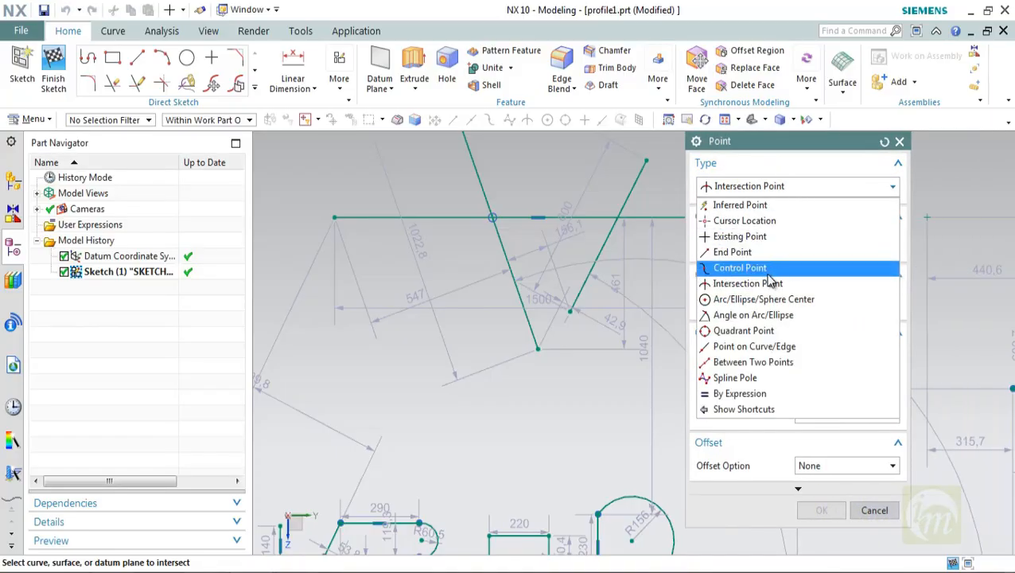
click(777, 364)
drag(781, 135, 424, 131)
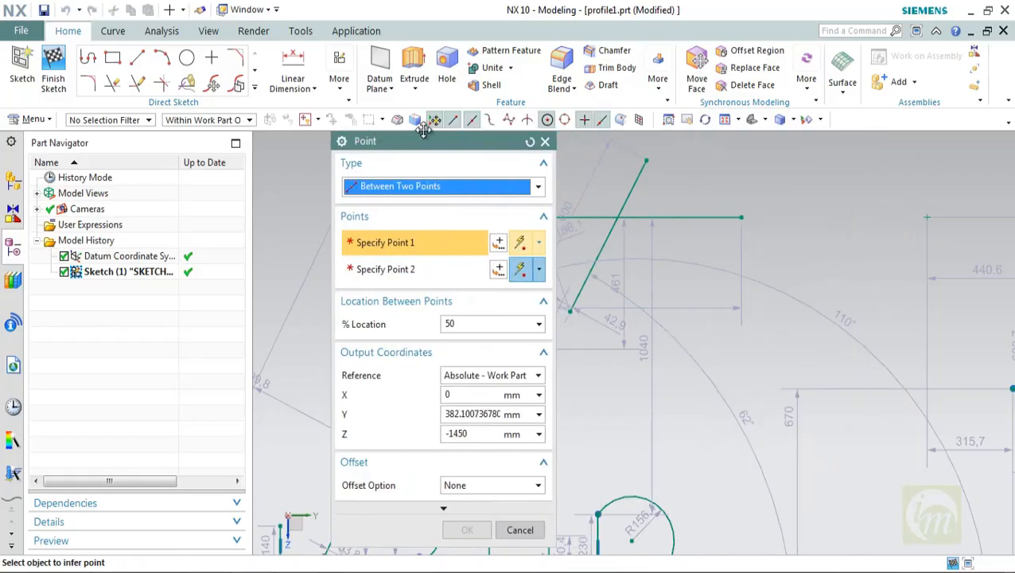
scroll(764, 339, up, 2)
scroll(793, 323, up, 2)
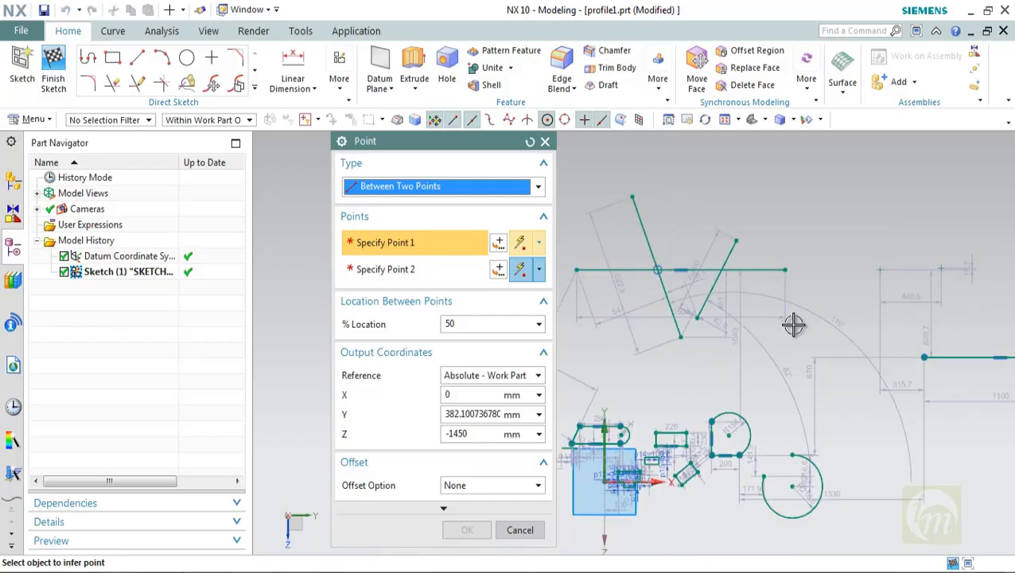
click(880, 269)
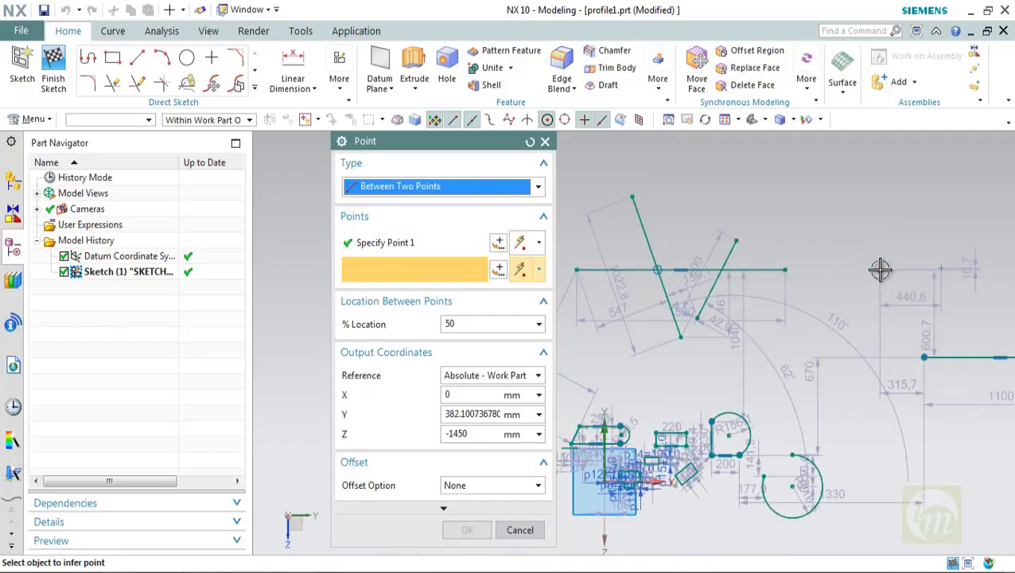
click(942, 269)
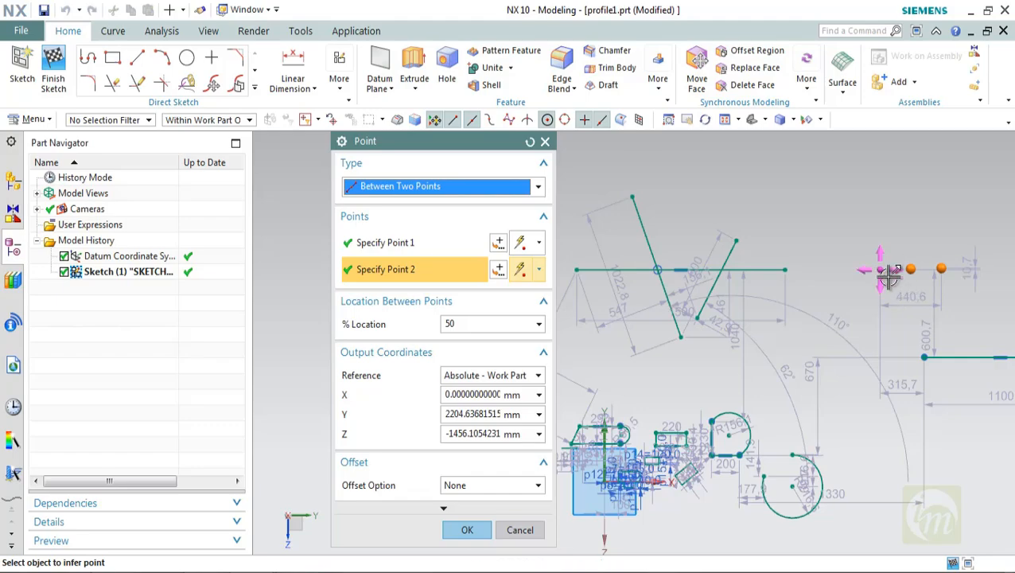
Set the point's location between the two points to 30% and create it
scroll(958, 270, up, 2)
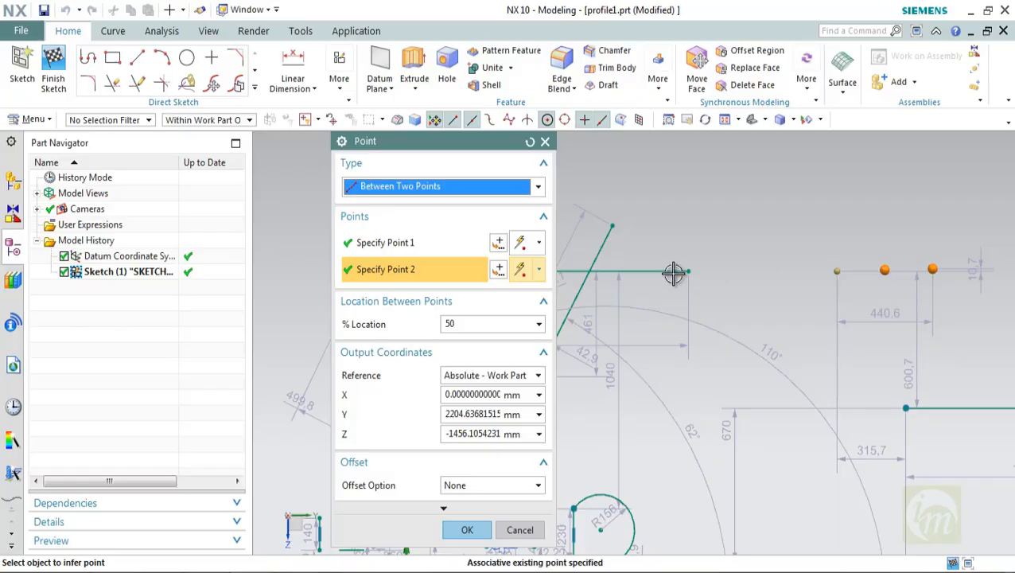
double_click(467, 324)
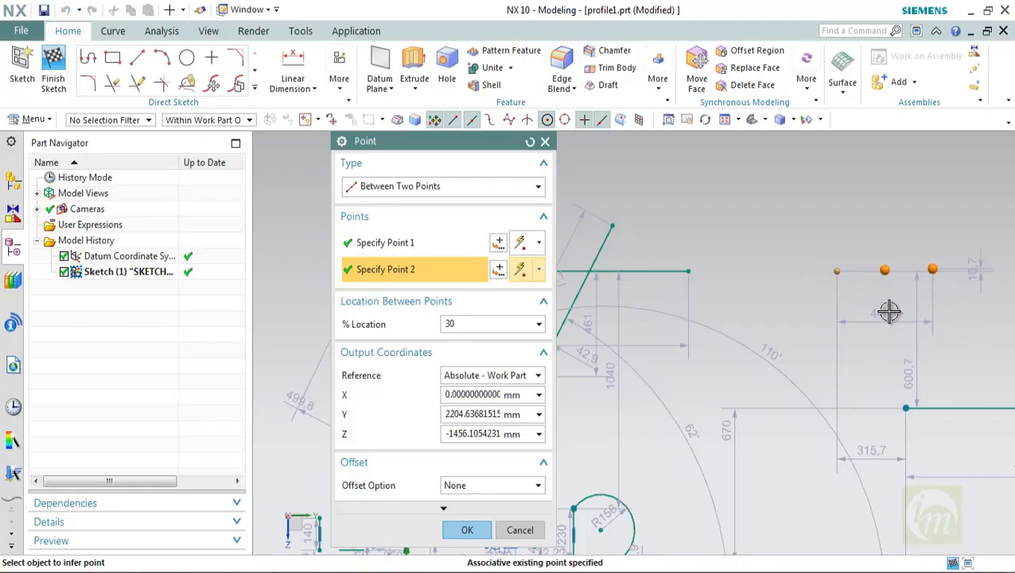
click(467, 530)
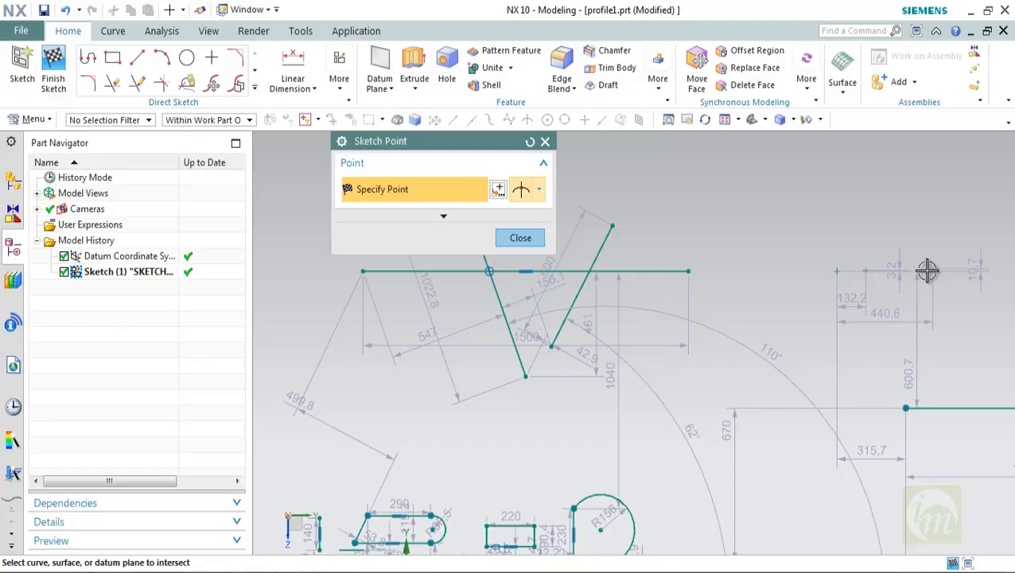
View the By Expression point type and its expression editor, leaving the Point command without creating anything
click(498, 190)
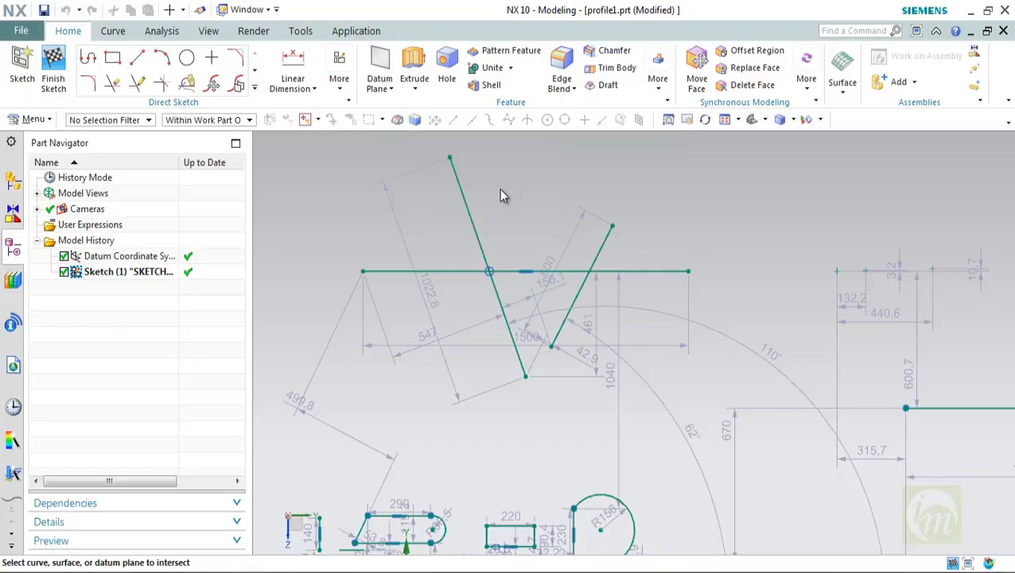
click(422, 189)
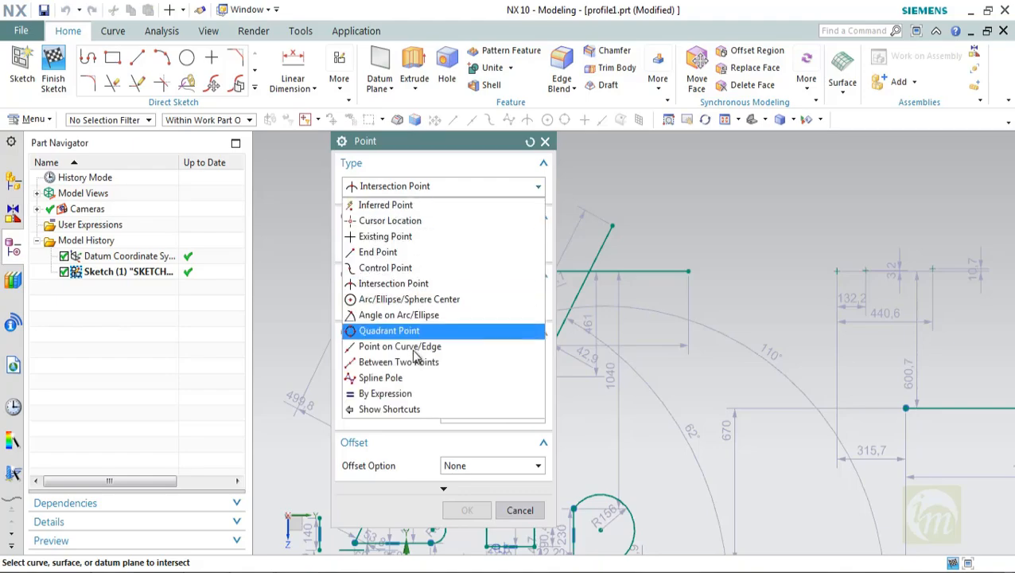
click(413, 393)
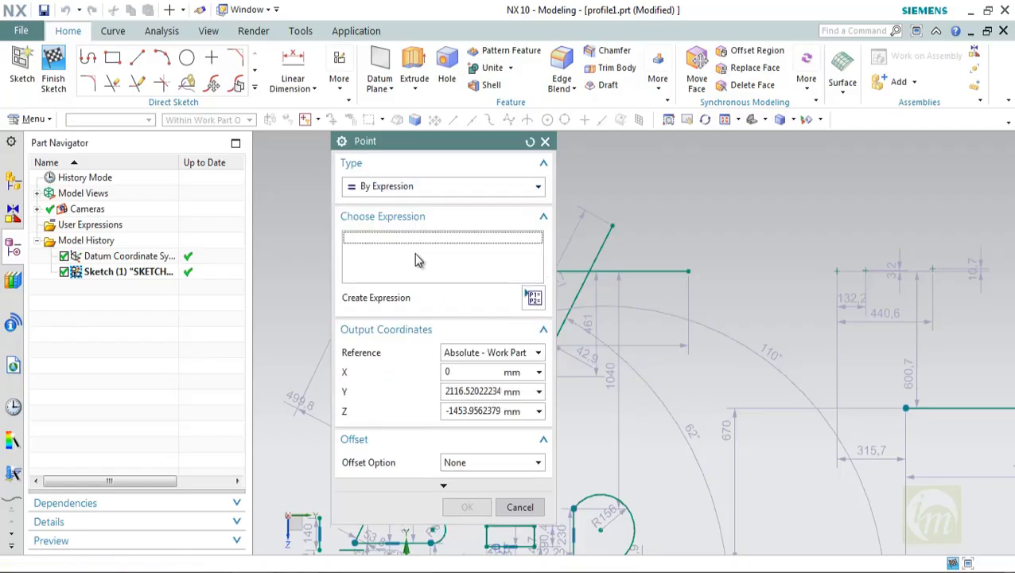
click(533, 299)
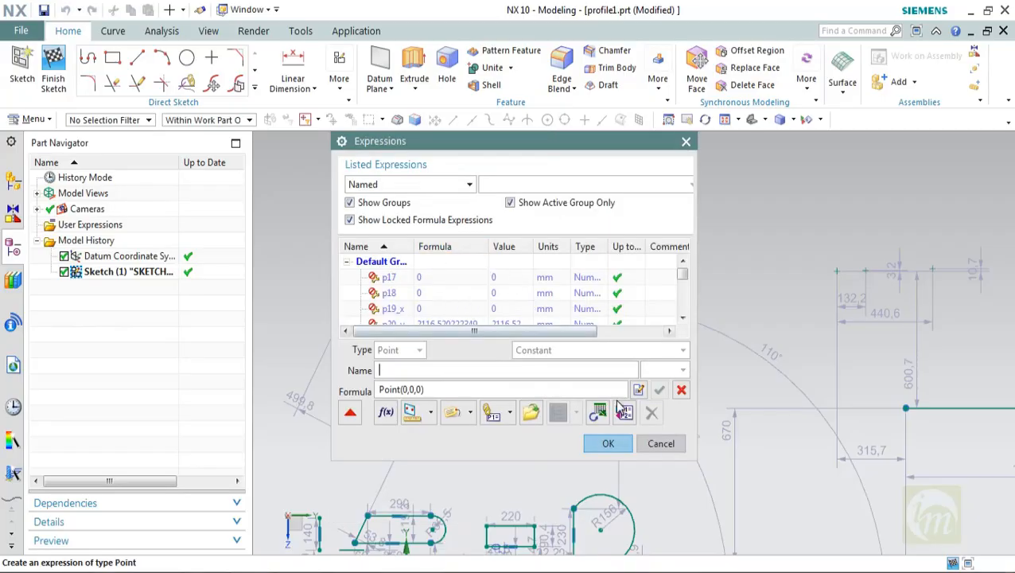
click(657, 443)
key(Escape)
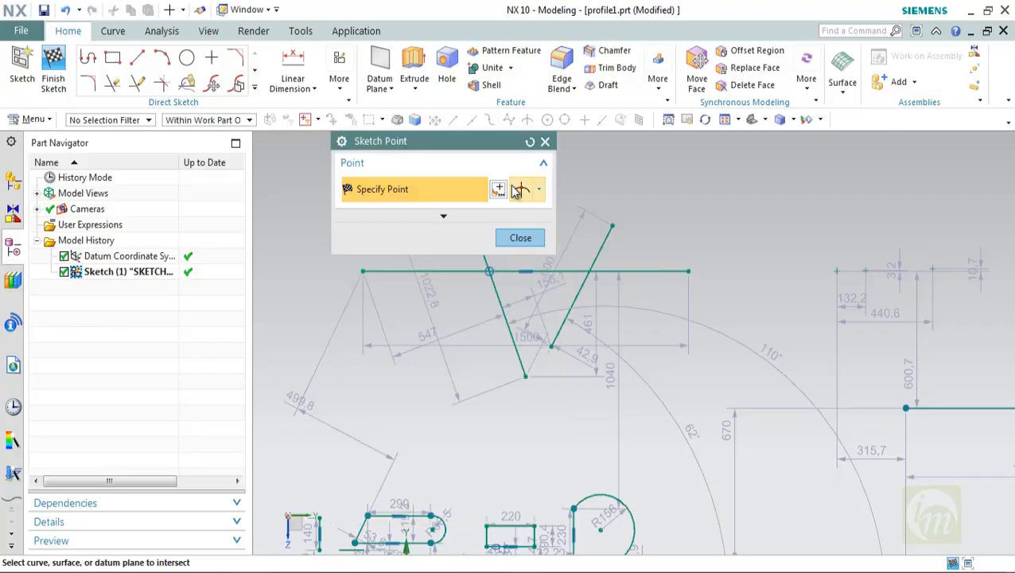
key(Escape)
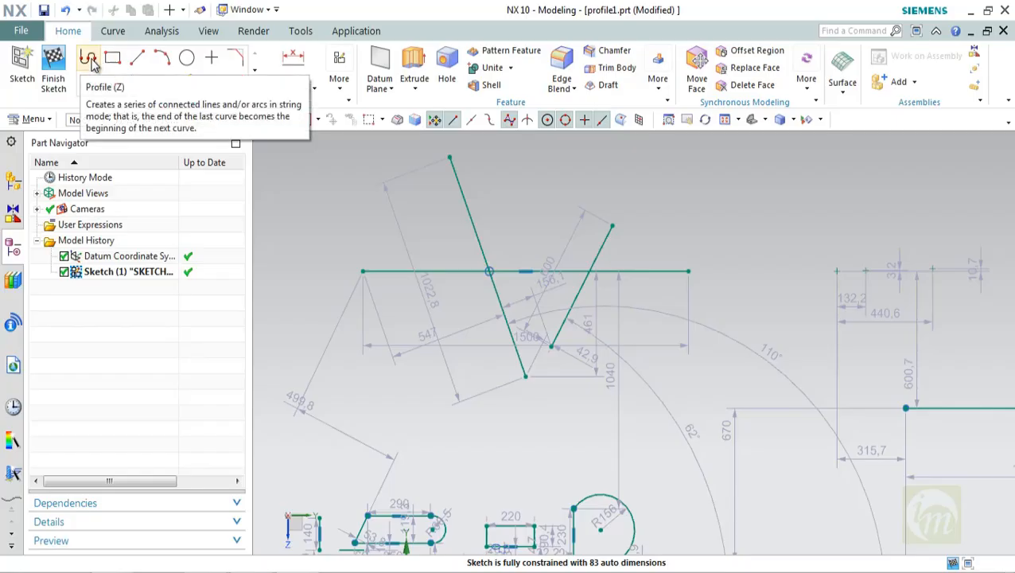
View the full set of sketch curve tools and finish the sketch
click(251, 90)
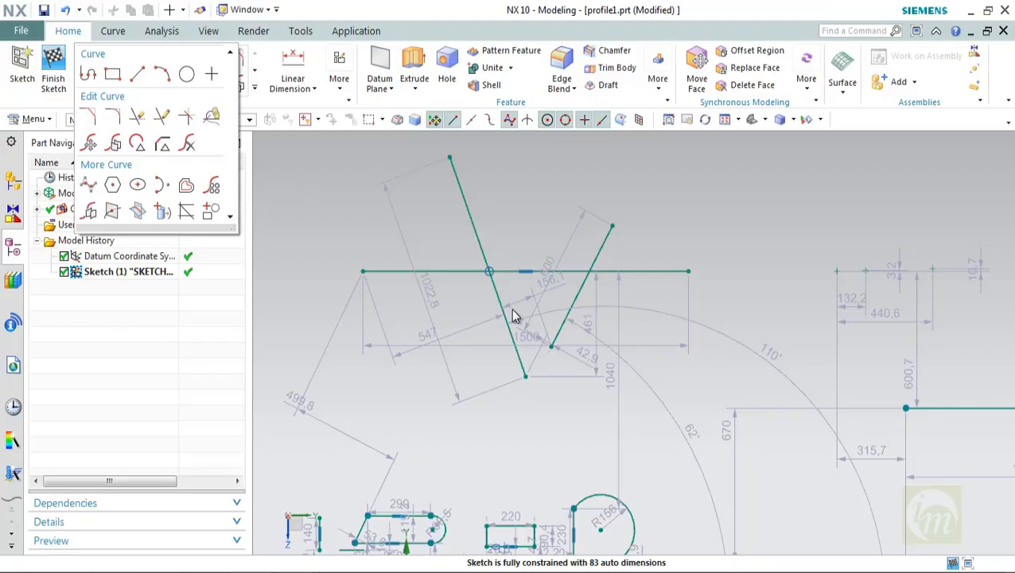
scroll(526, 287, down, 5)
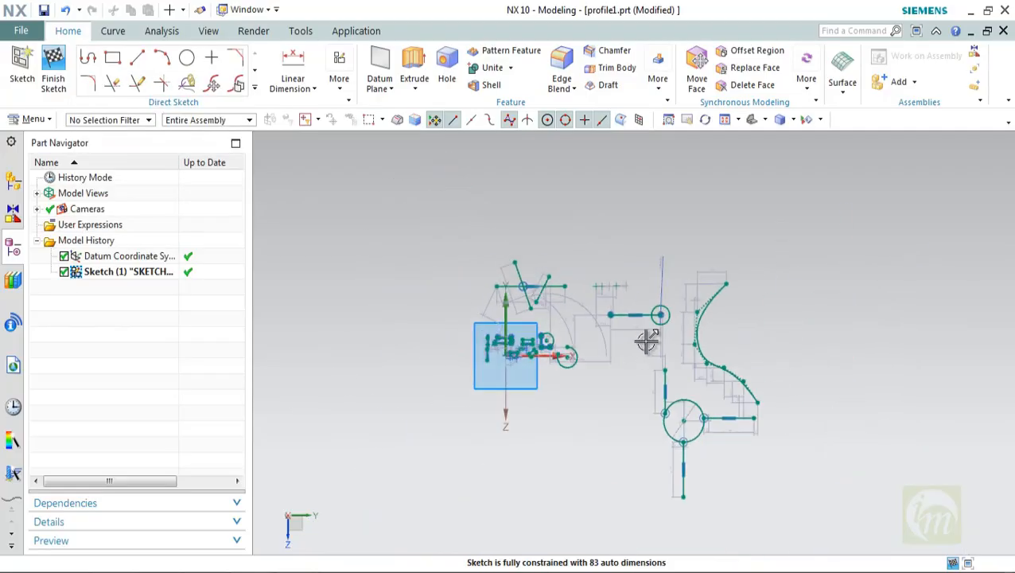
click(54, 70)
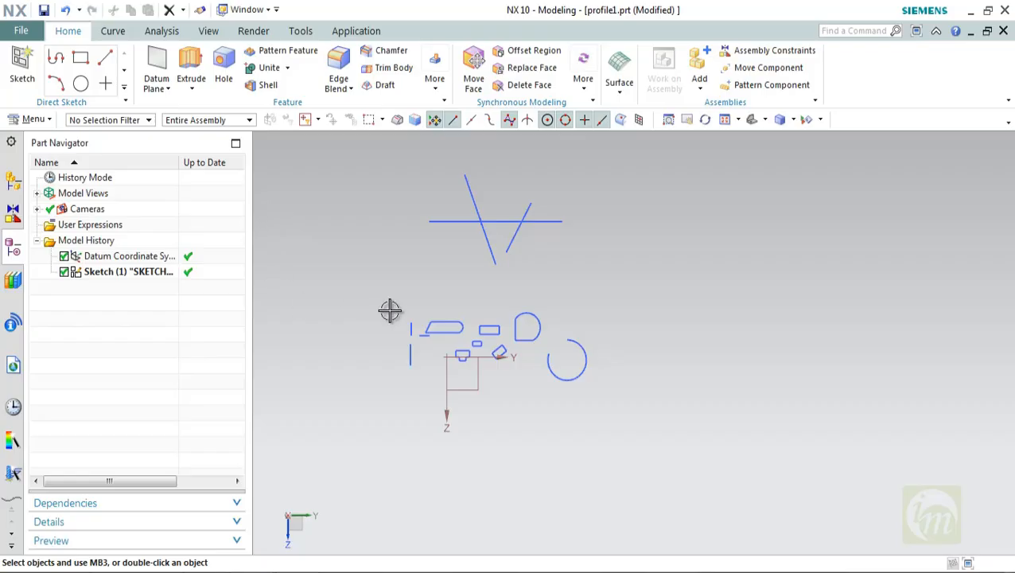
Hide the sketch in the model history, show it again and leave it unselected
click(65, 272)
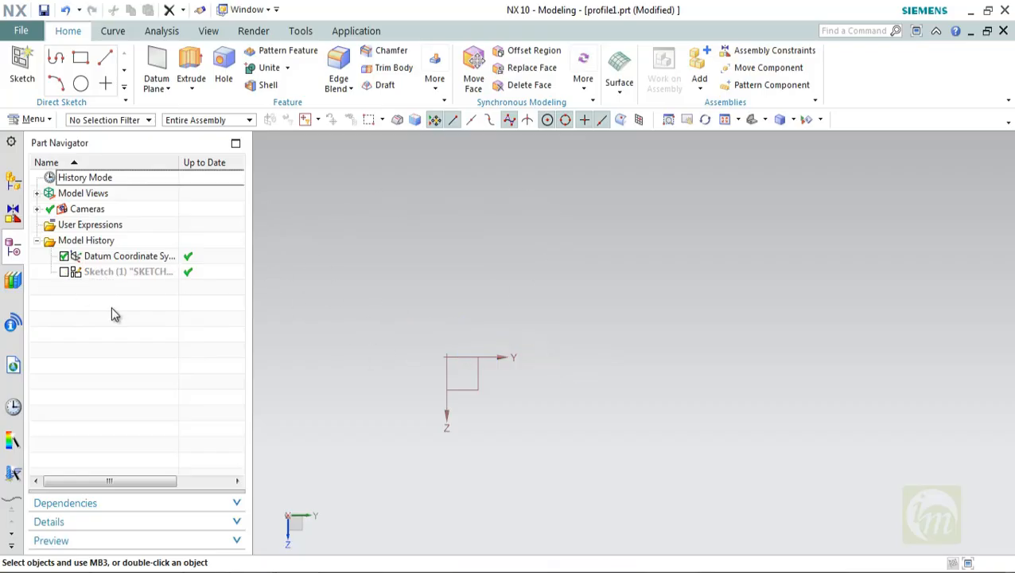
mouse_move(528, 364)
middle_down()
mouse_move(498, 334)
mouse_move(465, 340)
mouse_move(442, 318)
mouse_move(443, 281)
middle_up()
click(65, 272)
click(442, 281)
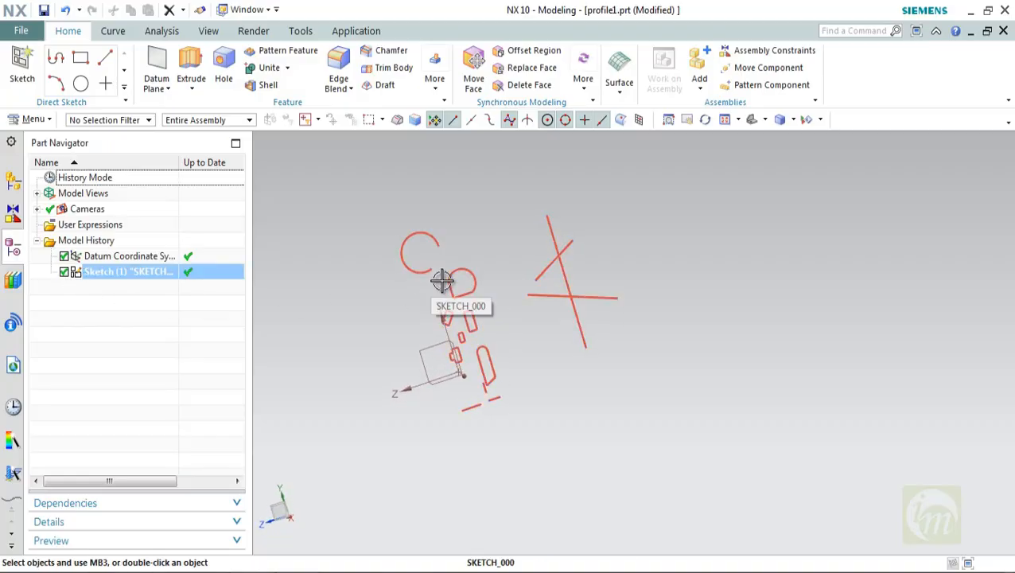
key(Escape)
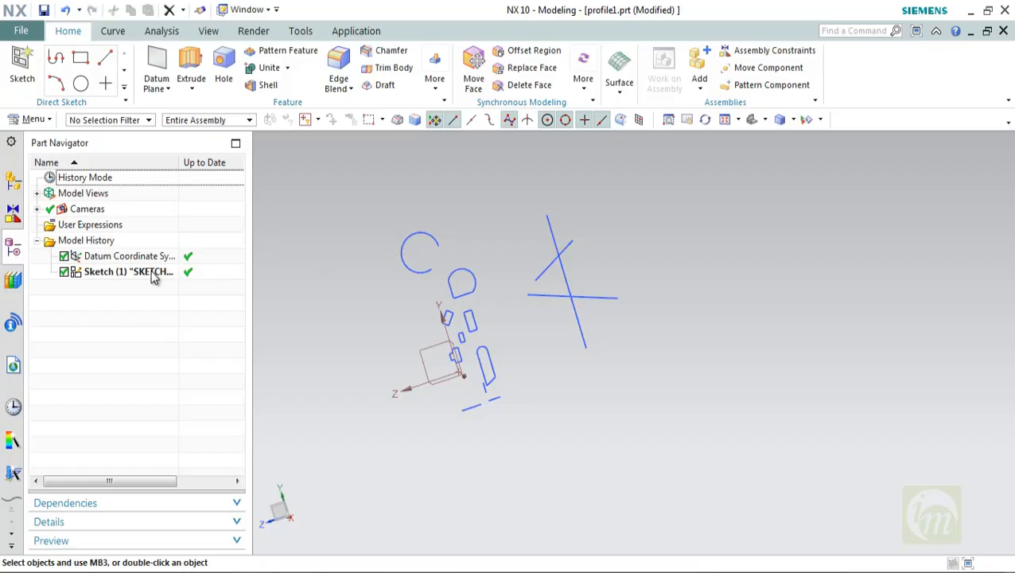
Reopen the existing sketch for editing and finish it without changing its curves
click(144, 271)
right_click(145, 270)
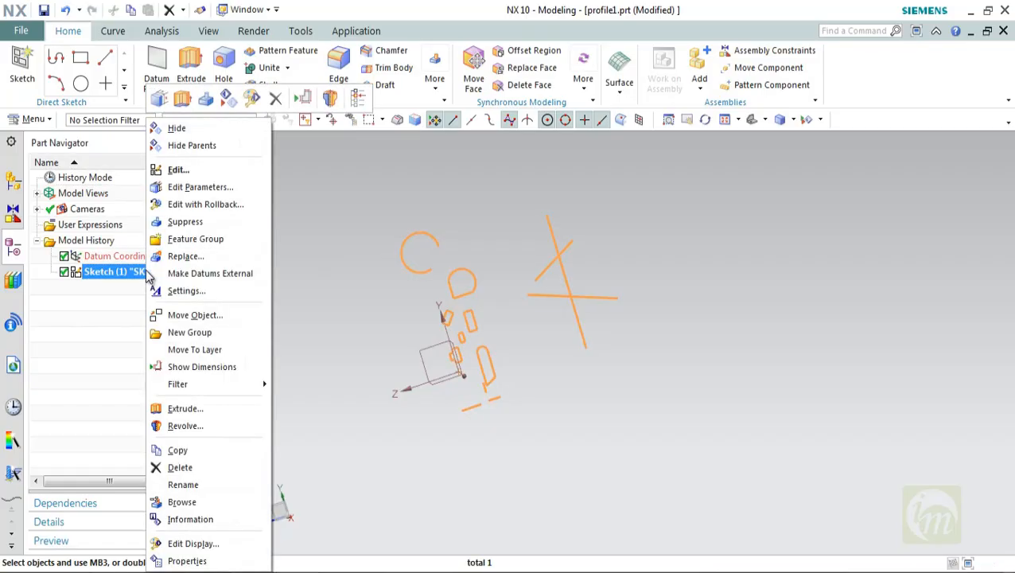
click(177, 170)
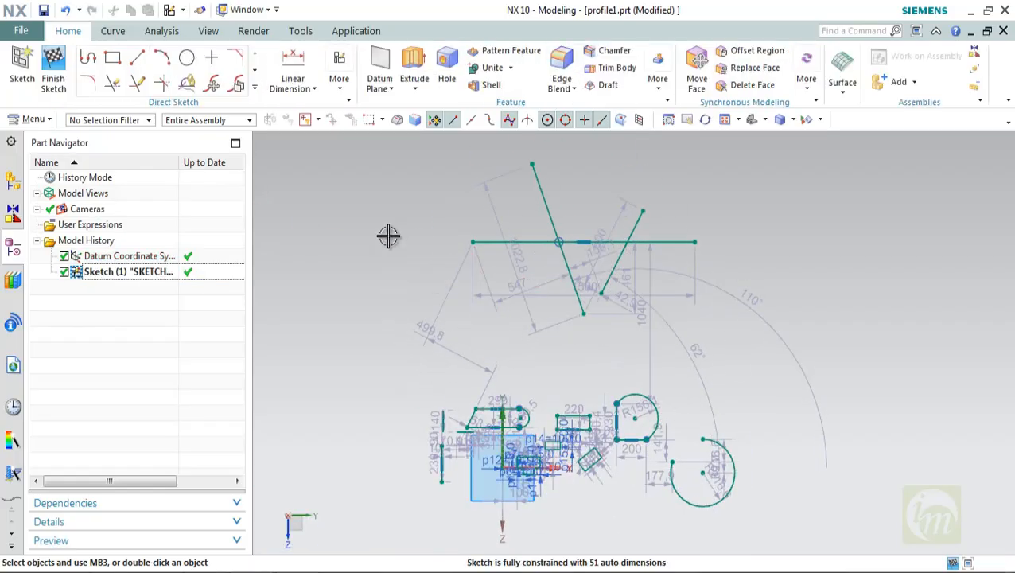
middle_drag(659, 377, 572, 378)
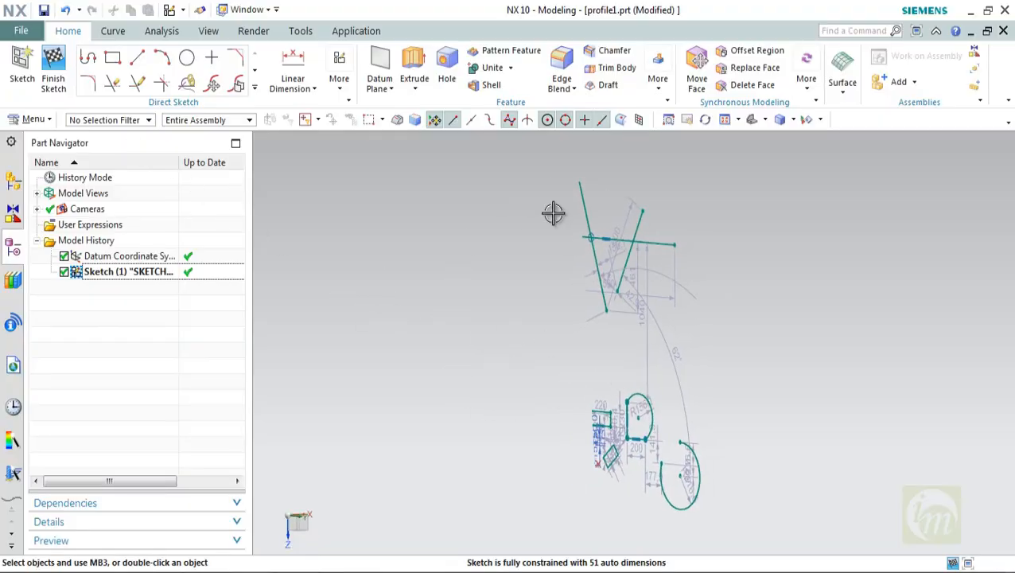
click(57, 76)
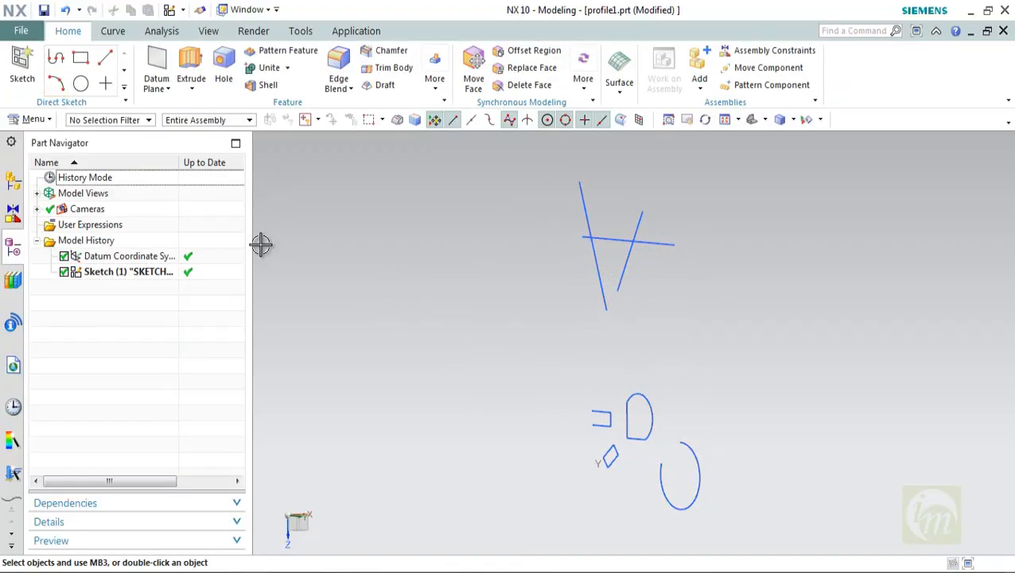
Delete the sketch from the model history, keeping the datum coordinate system
middle_drag(625, 326, 646, 310)
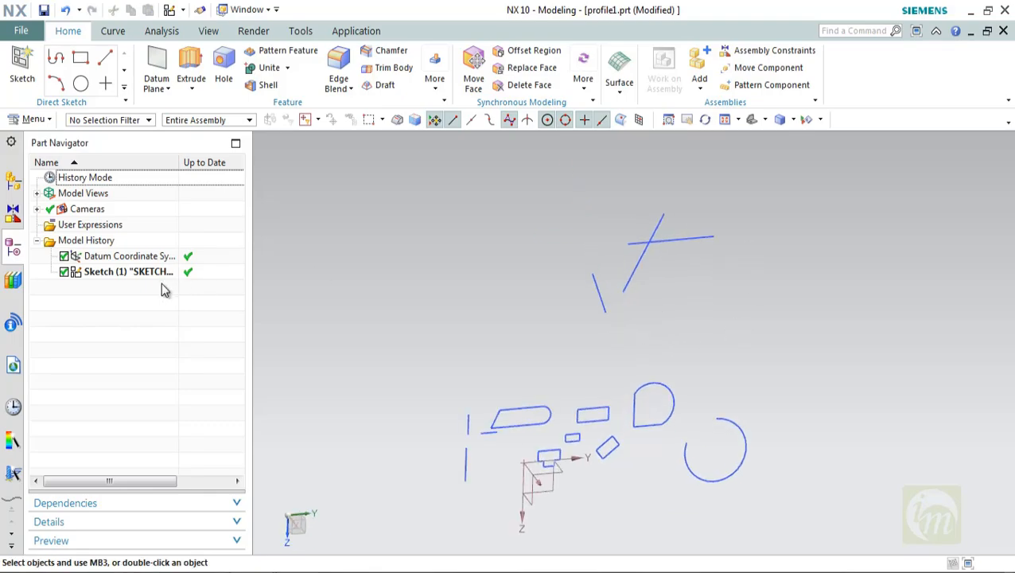
right_click(126, 274)
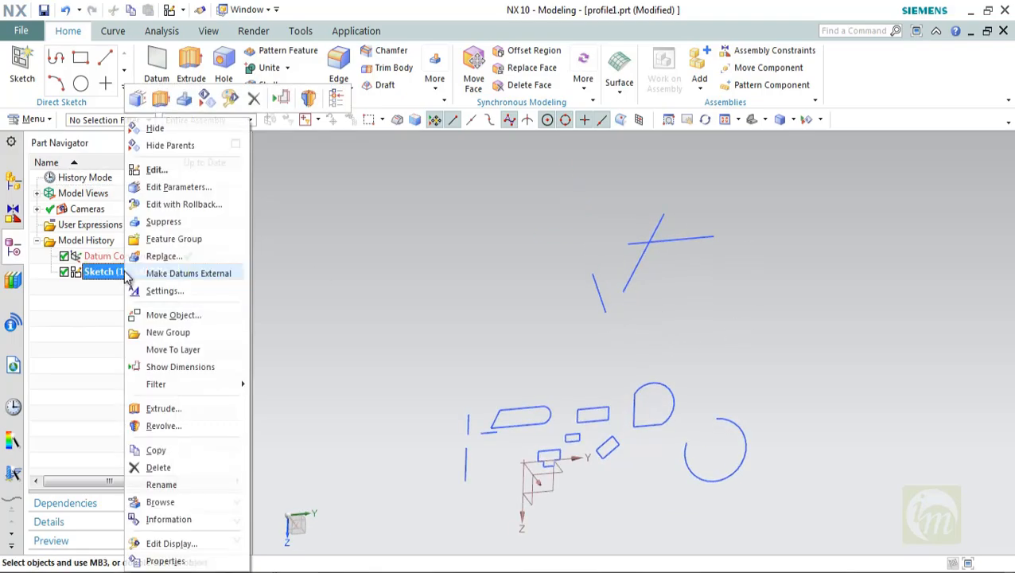
click(189, 469)
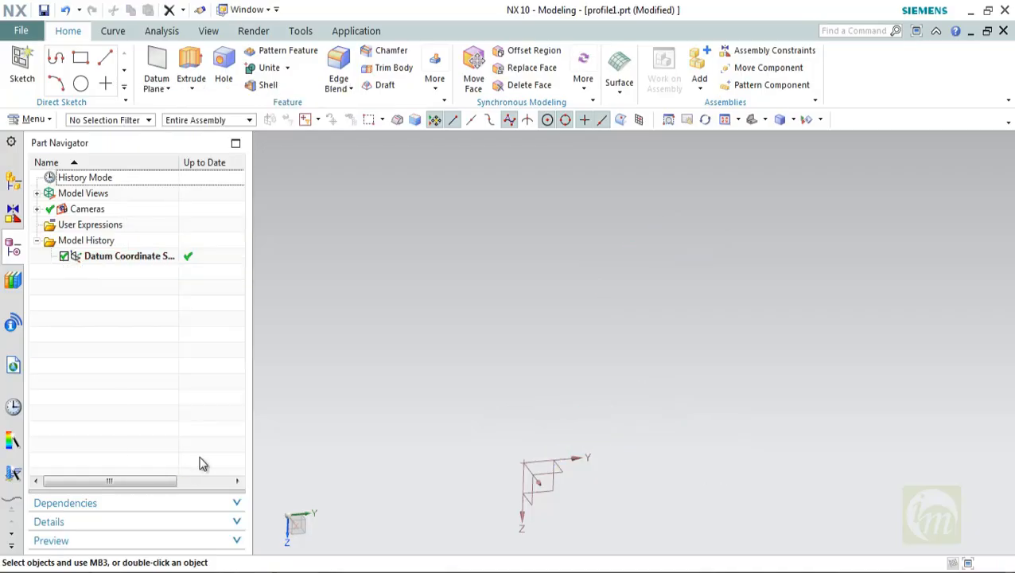
Create a new On Plane sketch on the YZ plane of the datum coordinate system, with a horizontal reference
mouse_move(526, 300)
middle_down()
mouse_move(571, 388)
mouse_move(546, 274)
mouse_move(546, 448)
mouse_move(559, 374)
mouse_move(551, 441)
middle_up()
shift+middle_drag(587, 409, 638, 252)
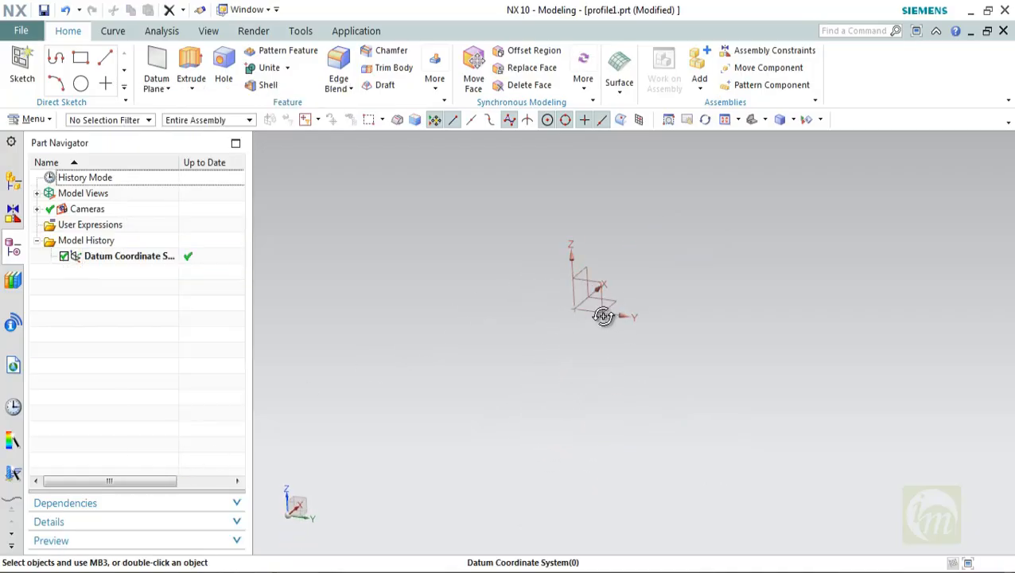
middle_drag(604, 316, 542, 327)
middle_drag(577, 275, 565, 284)
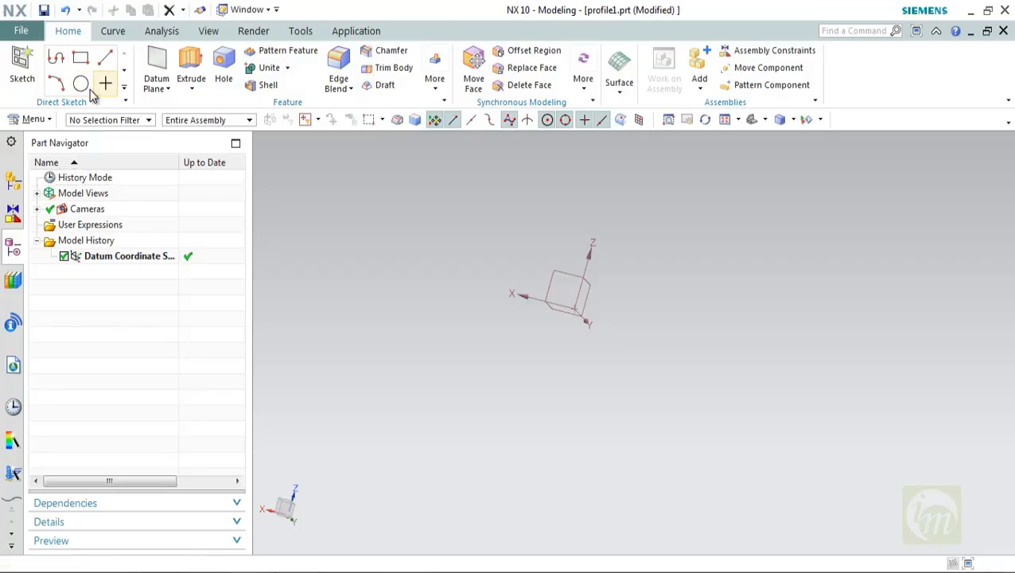
click(20, 67)
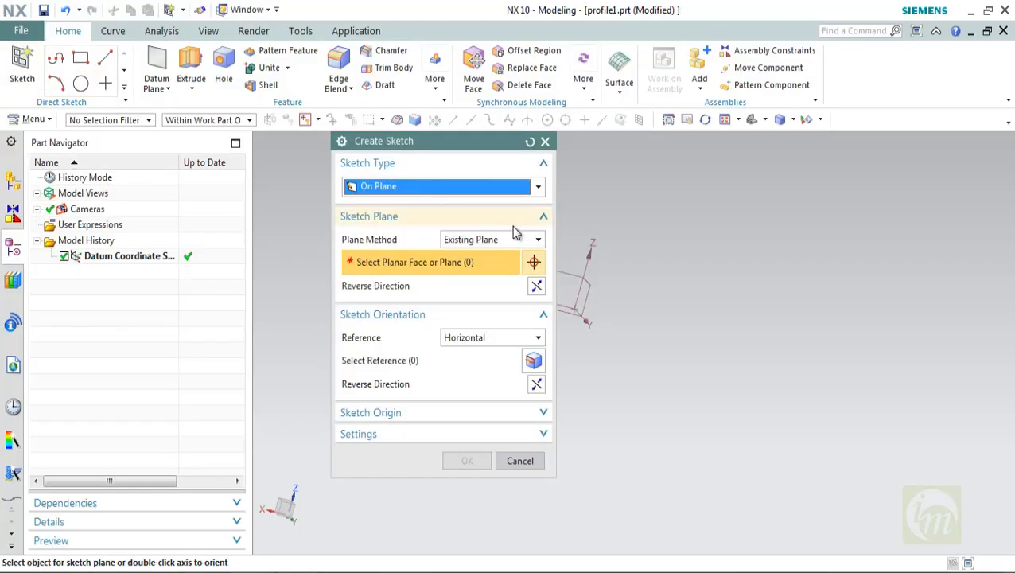
click(591, 289)
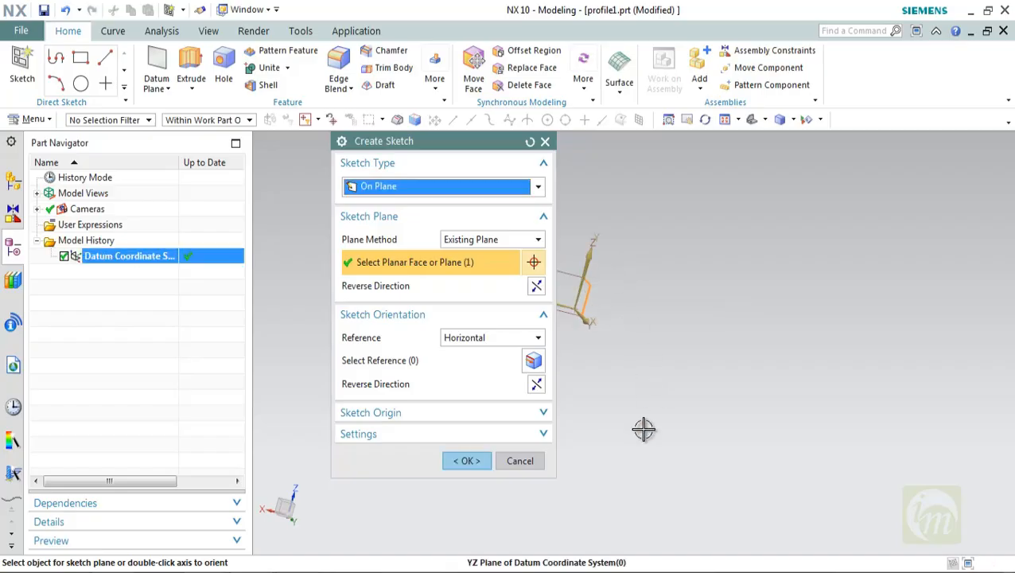
click(467, 460)
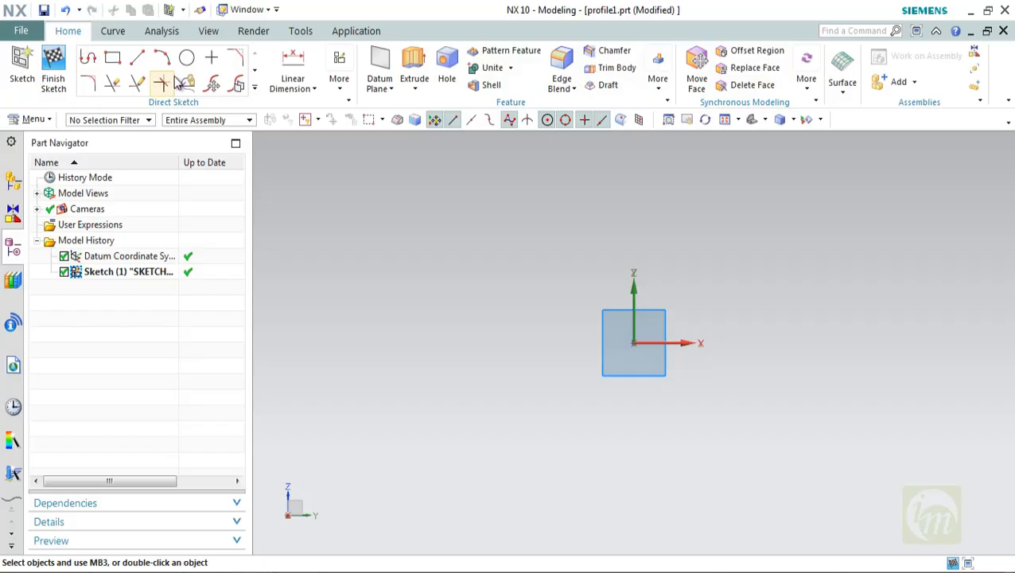
Sketch an open Profile beside the origin: a horizontal line about 900 mm long, followed by a vertical line about 900 mm downward
click(89, 57)
click(382, 265)
click(515, 265)
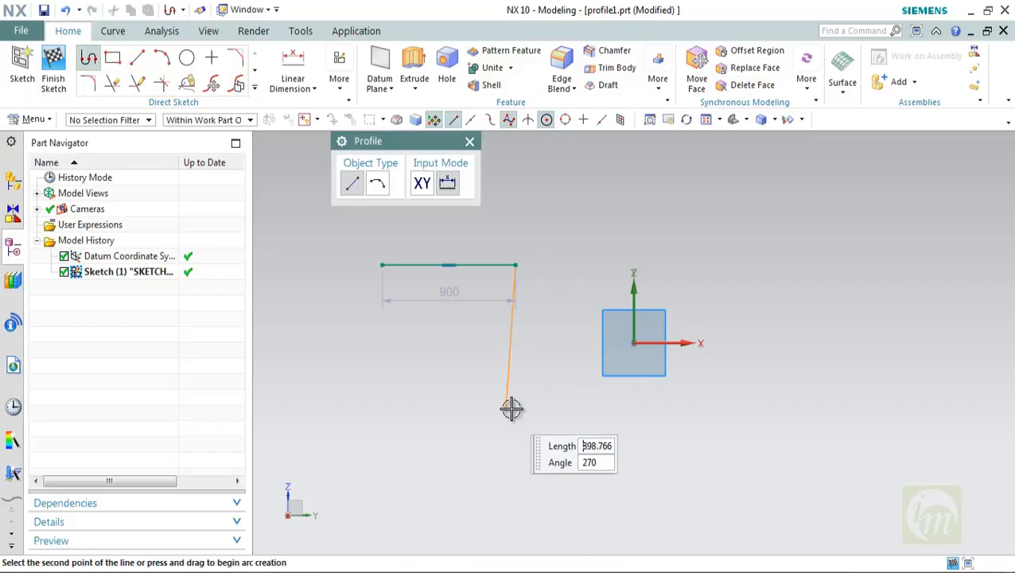
click(515, 405)
click(634, 404)
key(Escape)
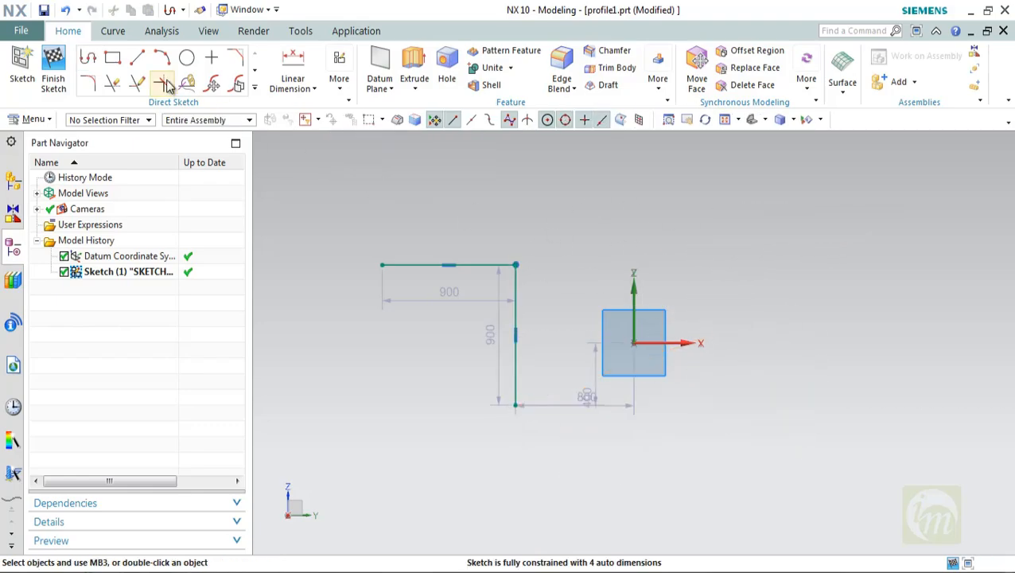
Sketch a rectangle by two points, about 800 by 450 mm, above and beyond the origin on the side opposite the lines
click(113, 58)
click(746, 233)
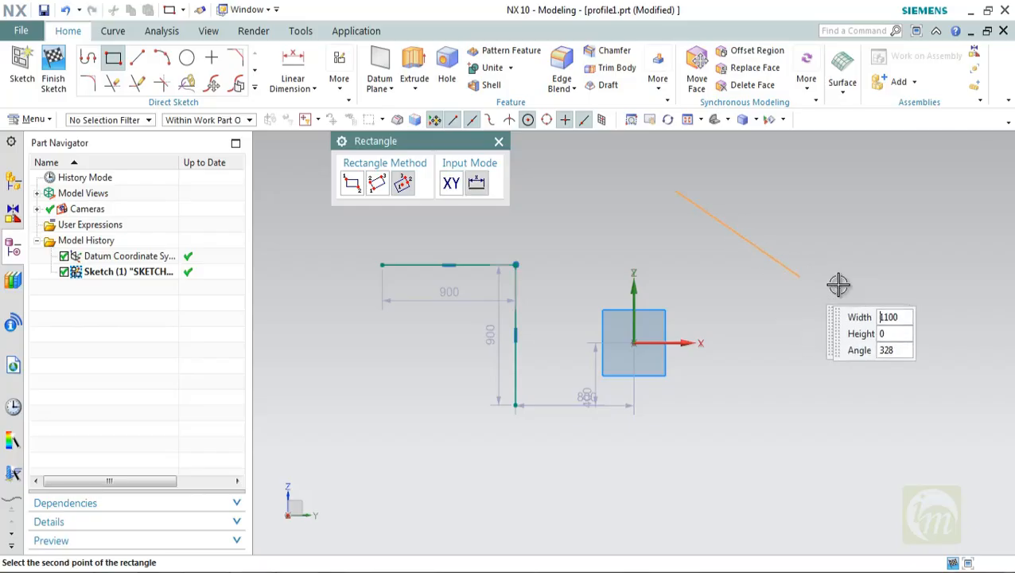
click(351, 183)
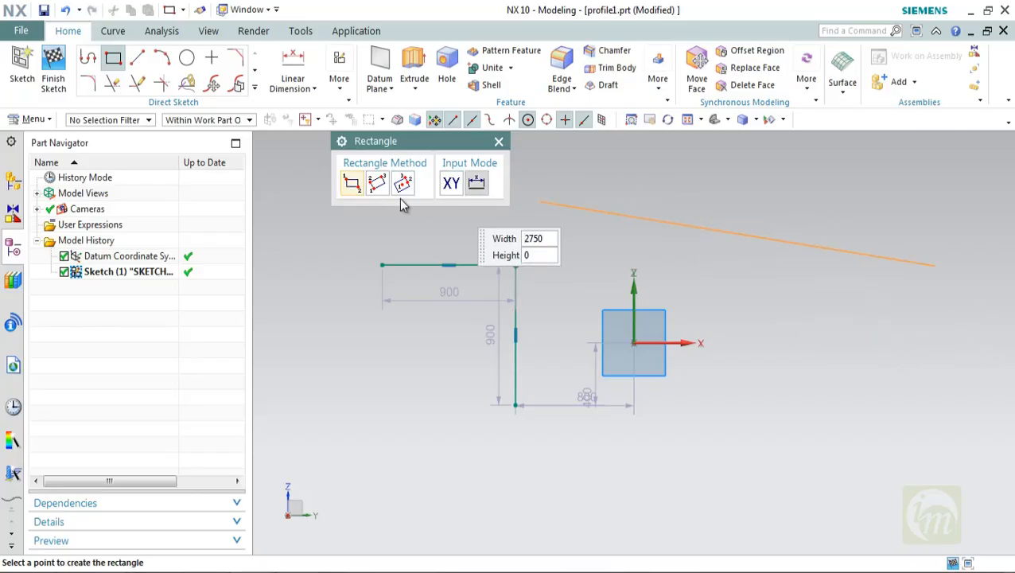
click(740, 235)
click(856, 303)
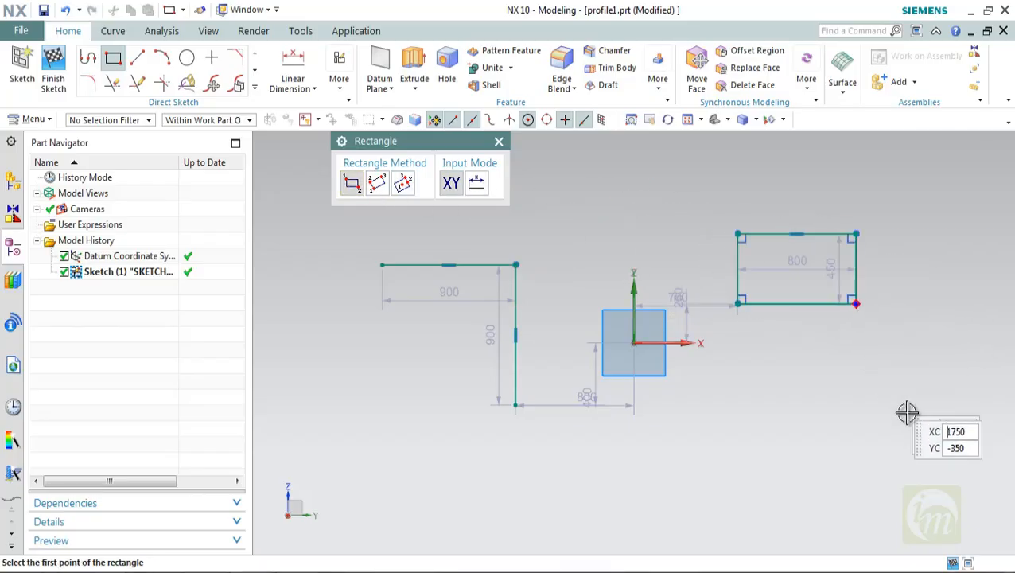
key(Escape)
Set up a sketch Chamfer with trimmed input curves, Symmetric offset and a distance of 50 mm
scroll(517, 272, up, 3)
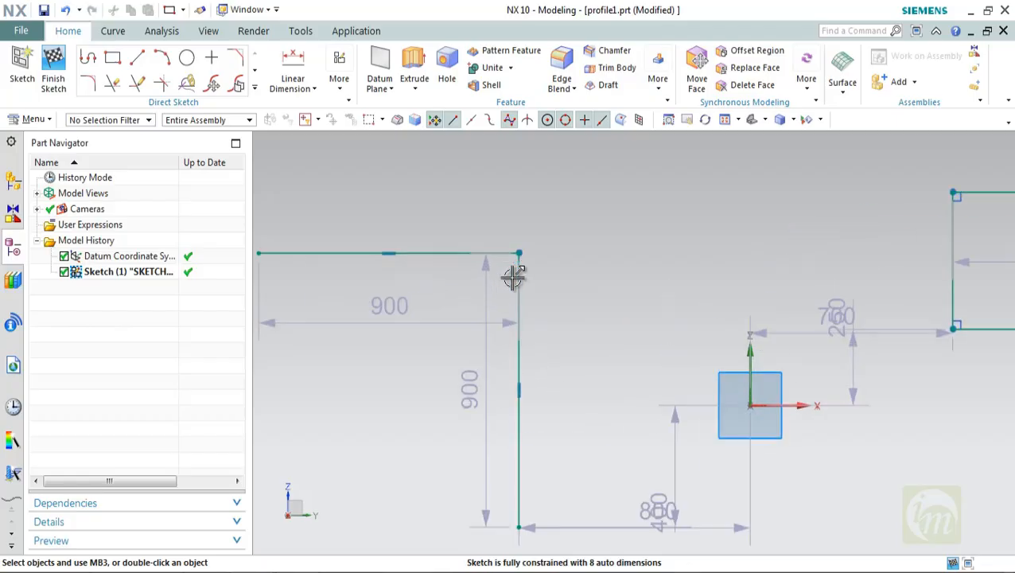
click(525, 387)
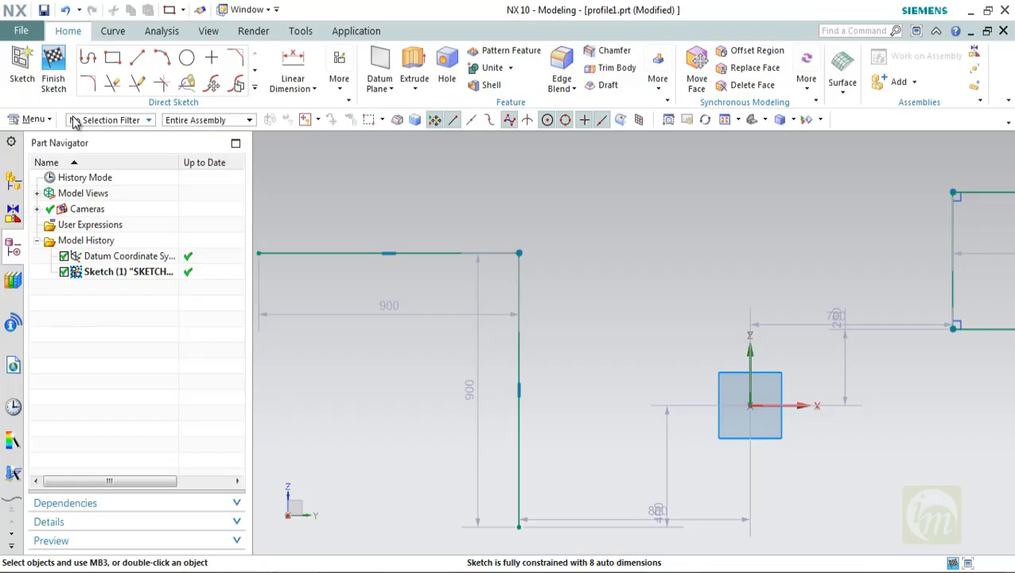
click(255, 90)
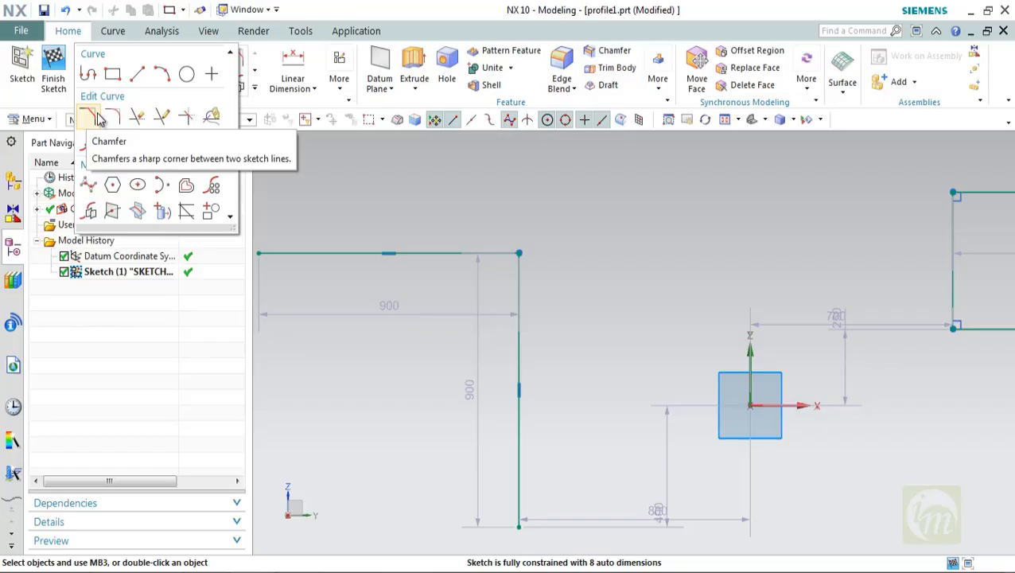
click(99, 118)
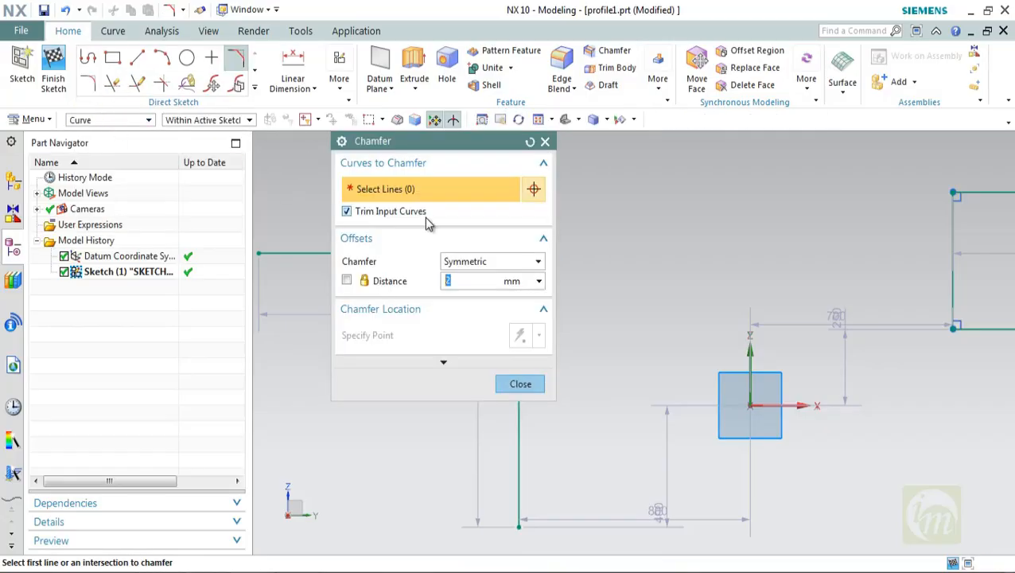
drag(453, 151, 765, 167)
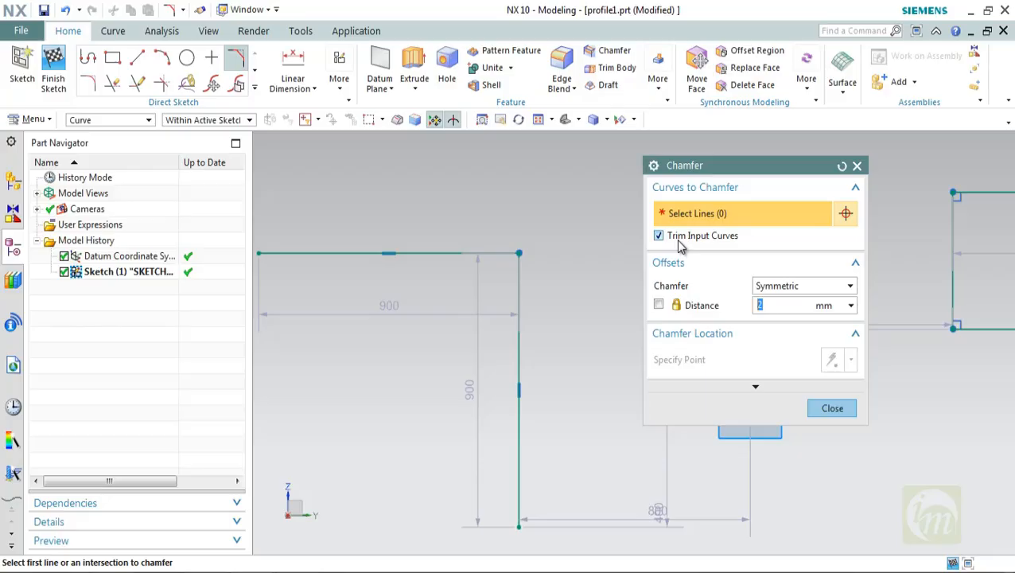
click(798, 288)
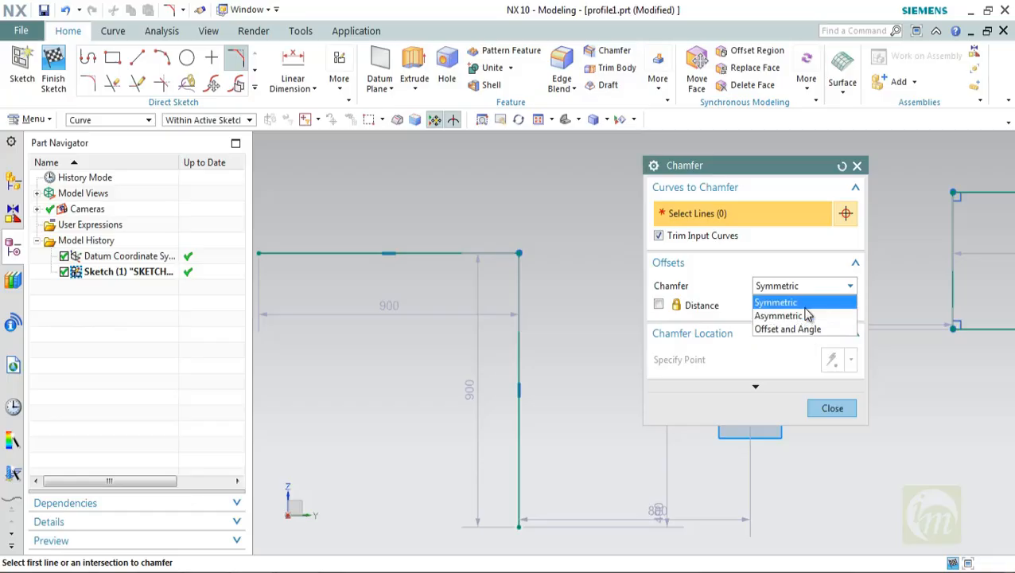
click(438, 238)
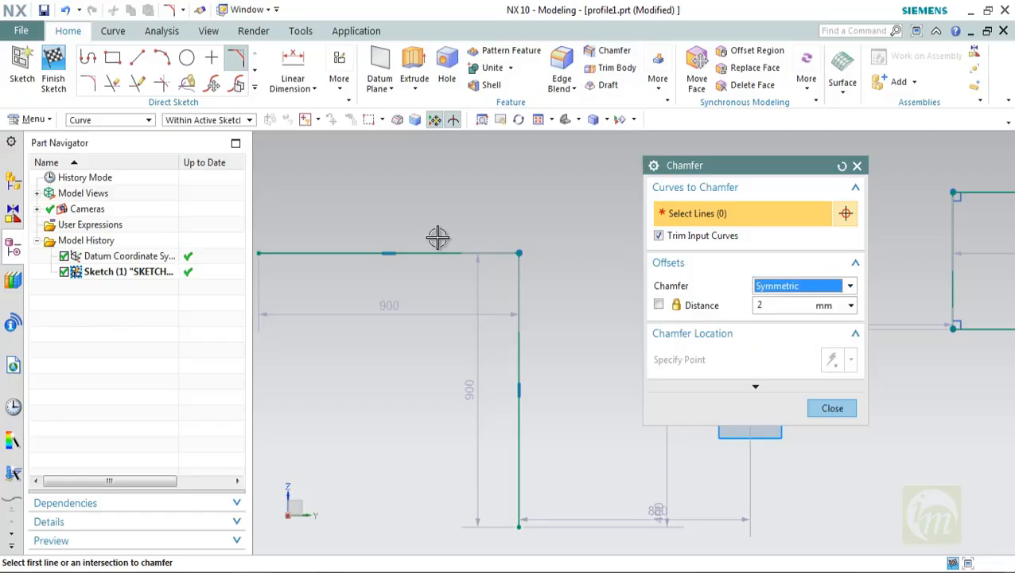
double_click(762, 307)
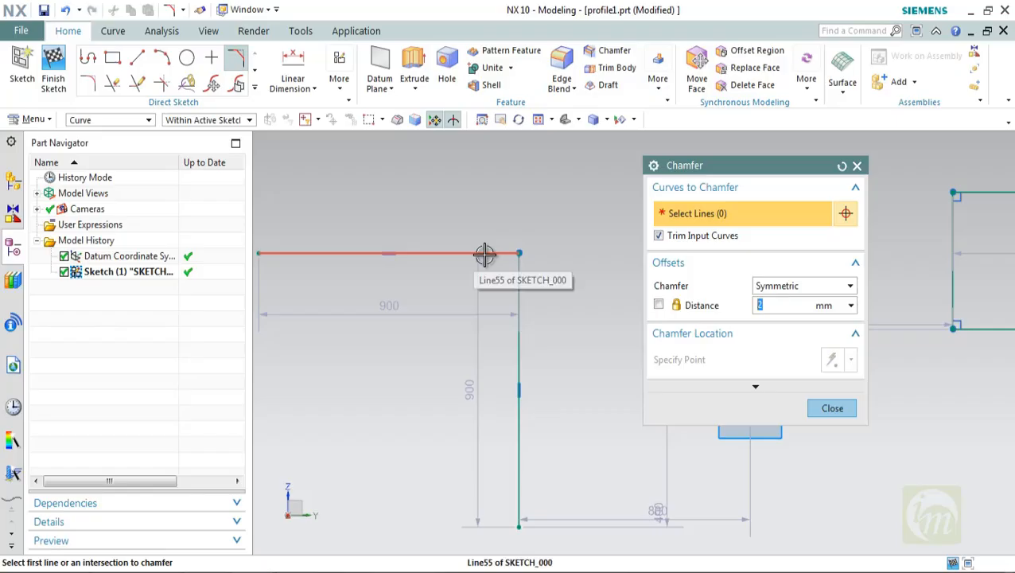
text(50)
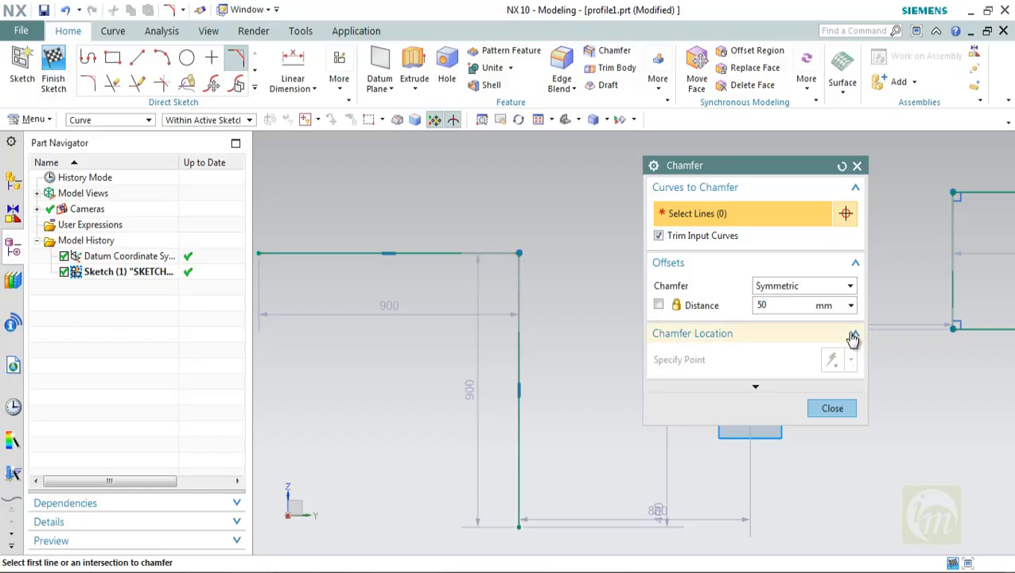
Try a symmetric 500 mm chamfer between the horizontal and vertical profile lines, placed outside the corner, and undo it
click(465, 254)
click(515, 283)
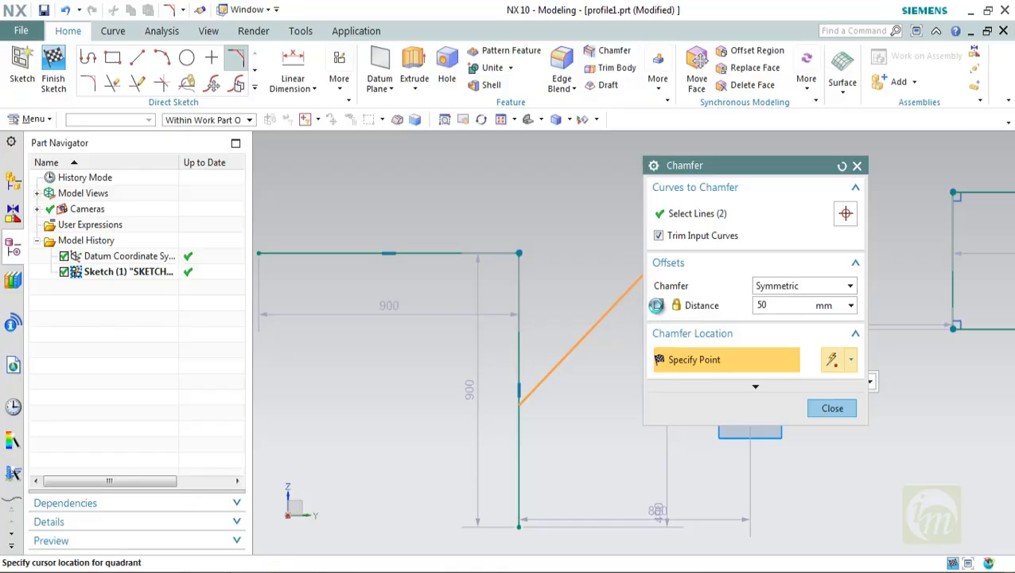
click(537, 305)
scroll(612, 344, down, 3)
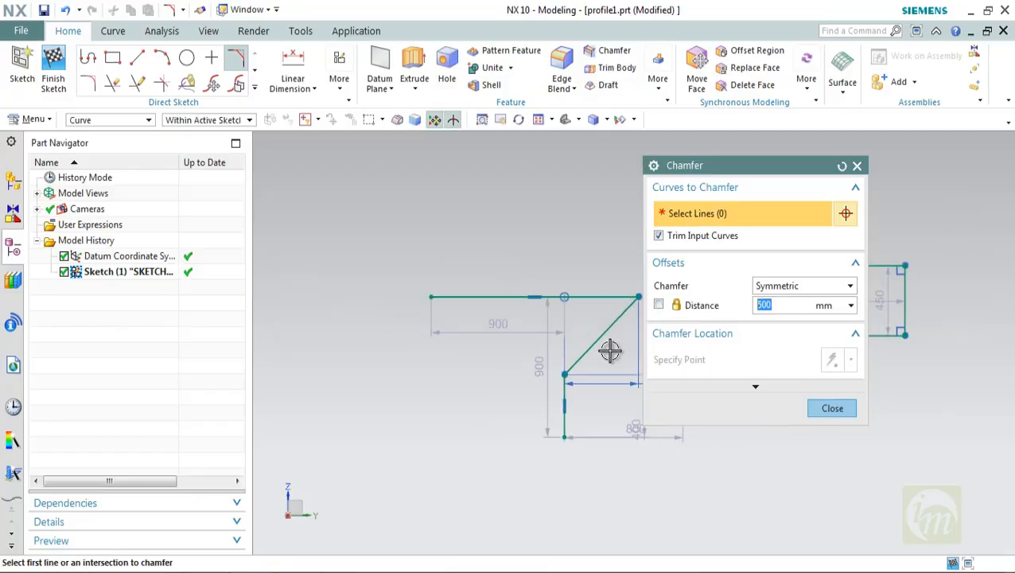
scroll(611, 347, up, 2)
key(ctrl+z)
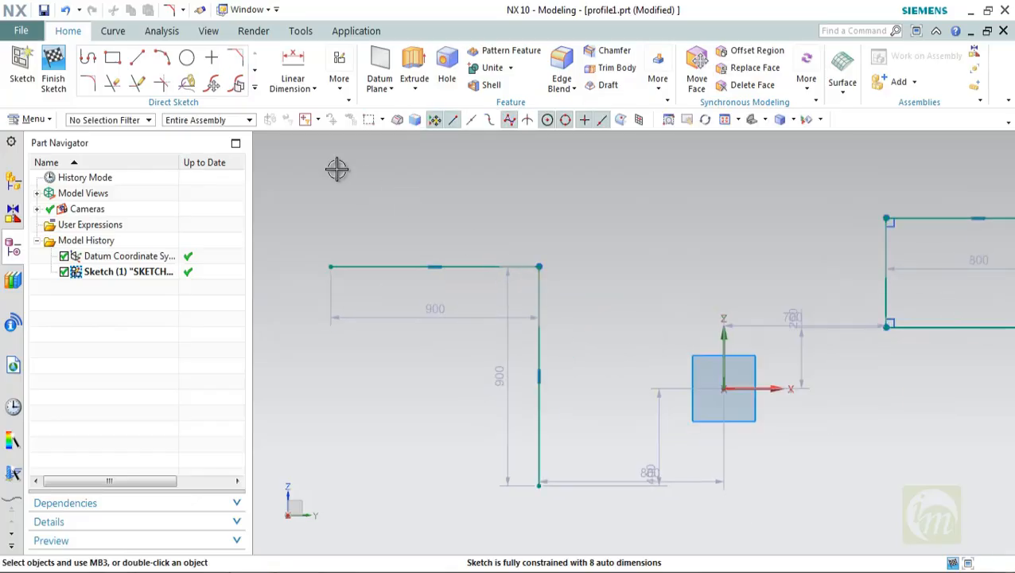
Chamfer the profile corner symmetrically at about 210 mm with the location inside the corner, and undo the chamfer
click(254, 87)
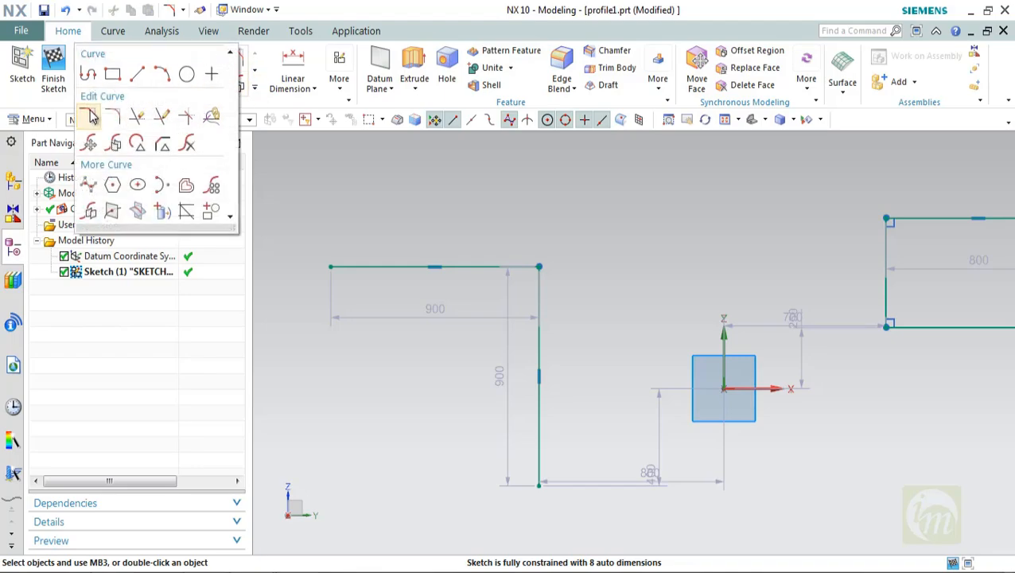
click(89, 117)
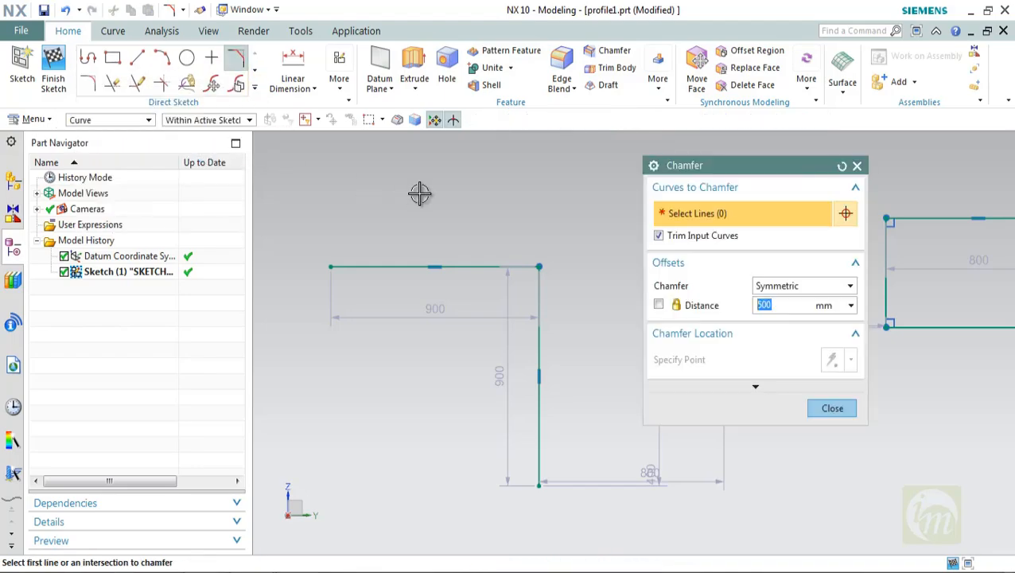
click(483, 270)
click(536, 299)
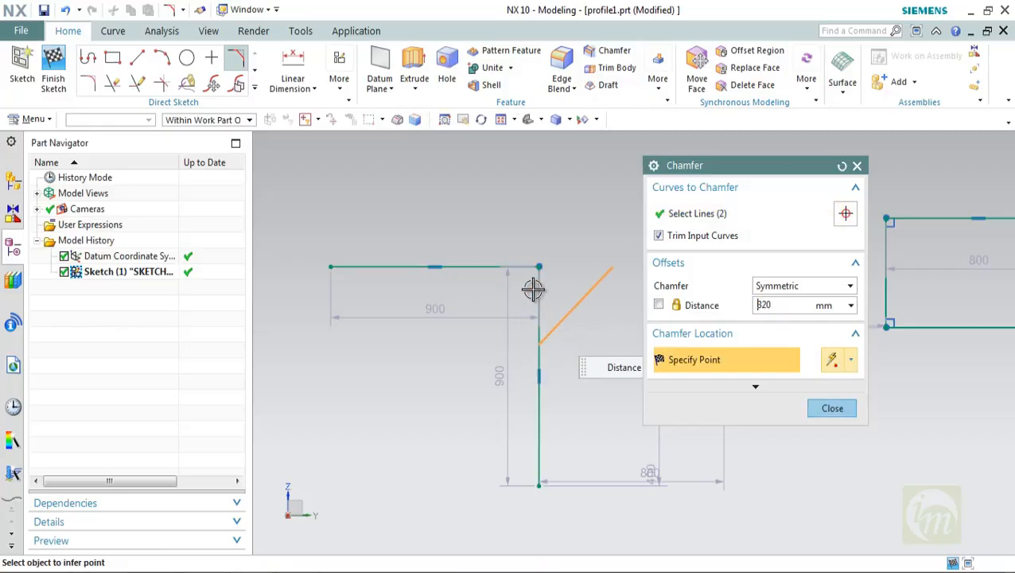
scroll(517, 276, up, 3)
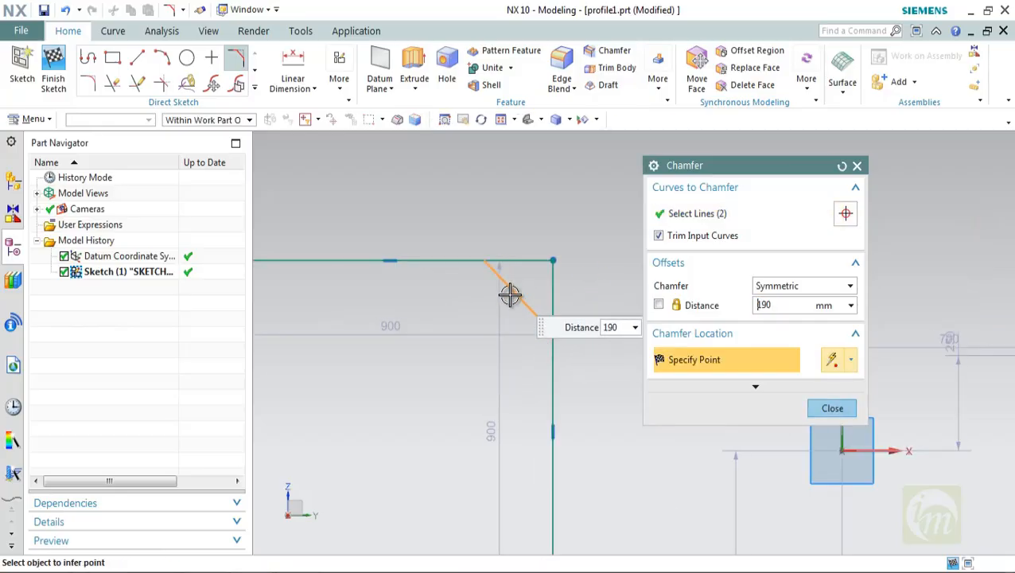
click(511, 296)
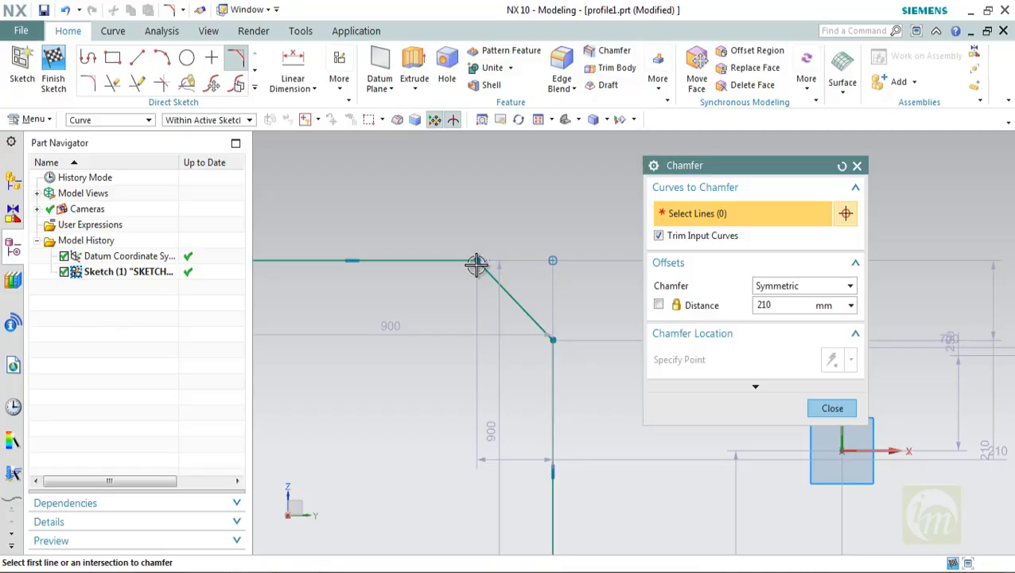
key(ctrl+z)
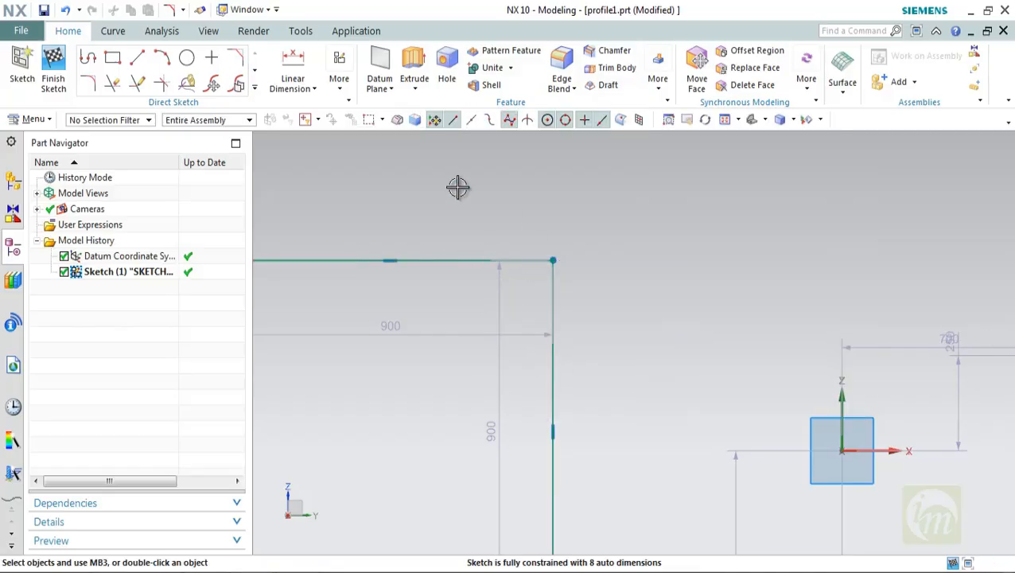
Chamfer the profile corner with the Asymmetric option, using distances of 200 mm and 400 mm, and undo the chamfer
click(237, 58)
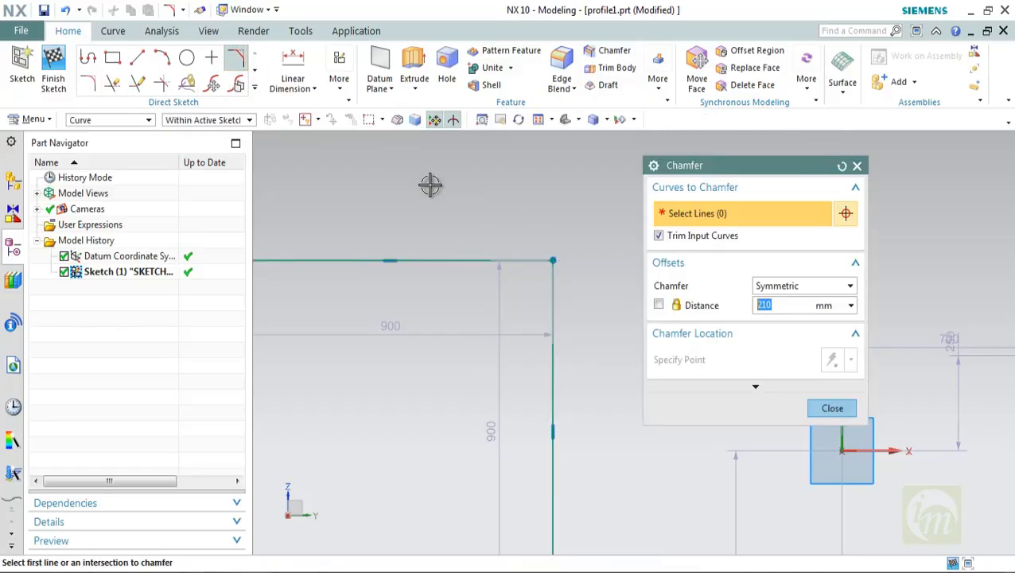
click(517, 259)
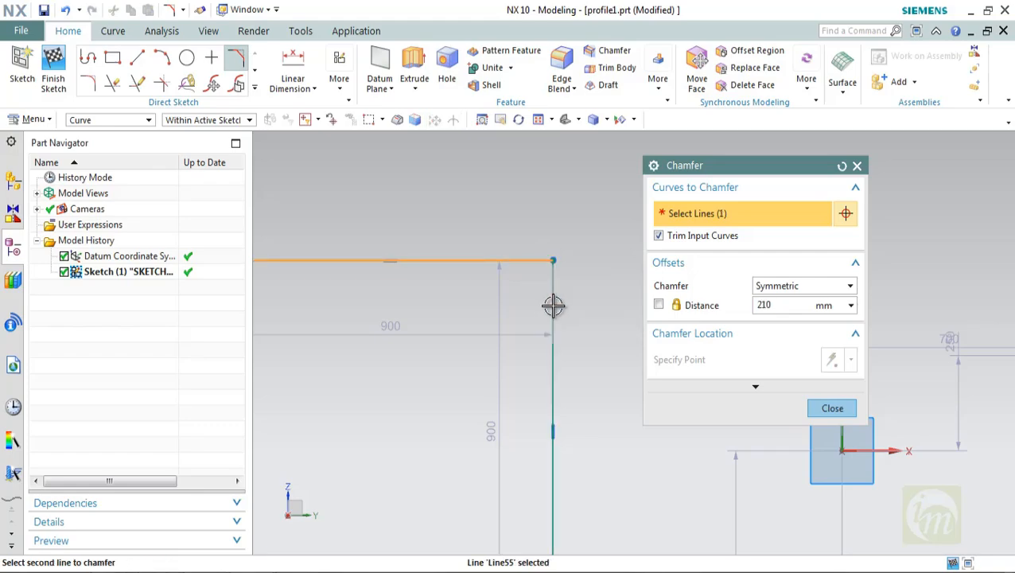
click(554, 305)
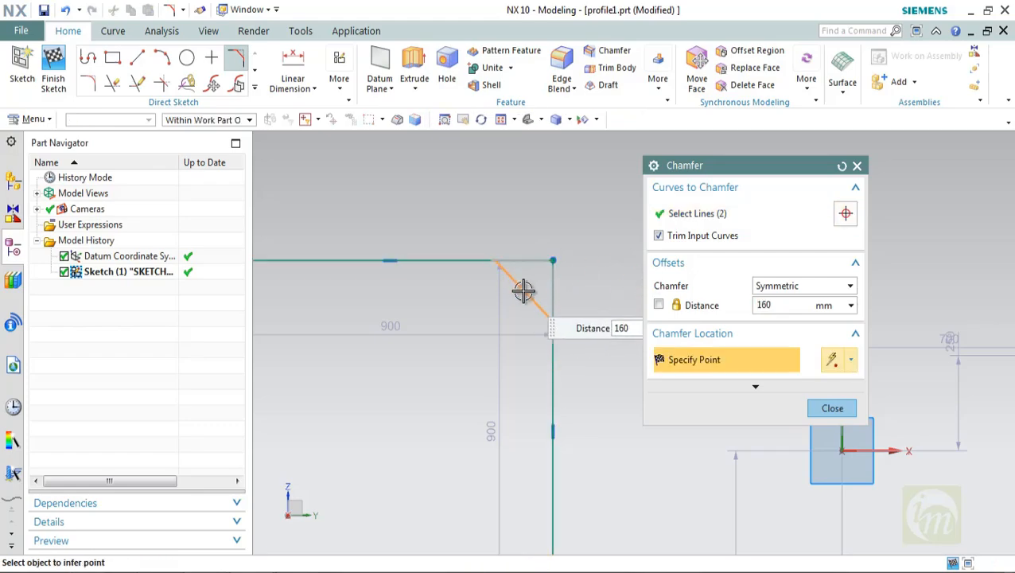
click(785, 288)
click(770, 317)
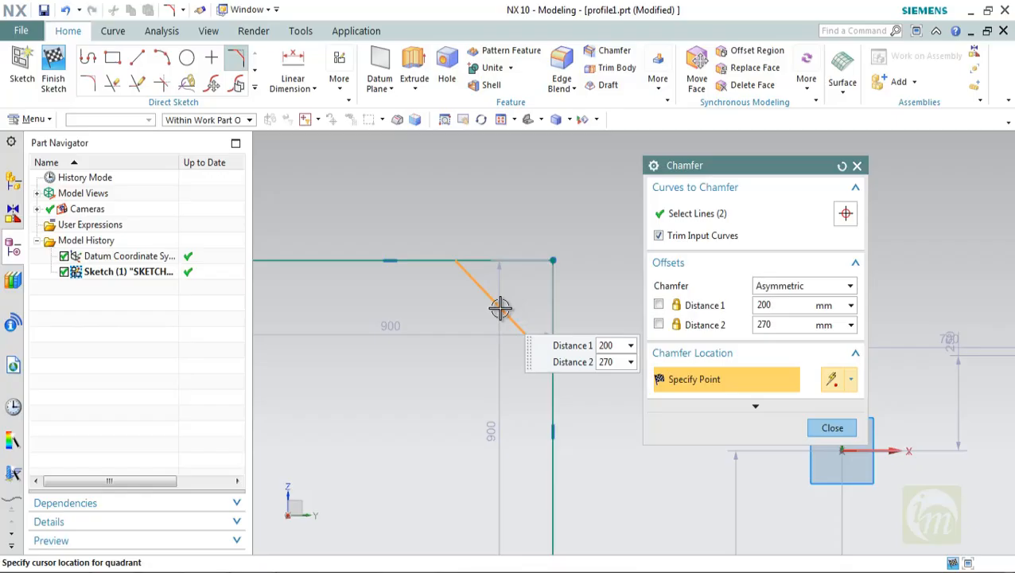
key(Tab)
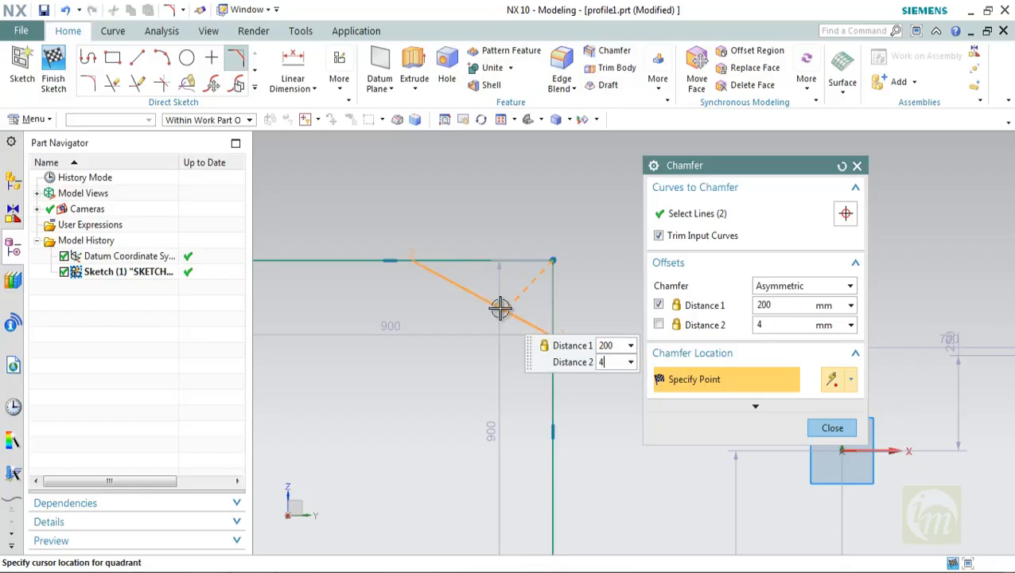
text(400)
click(500, 307)
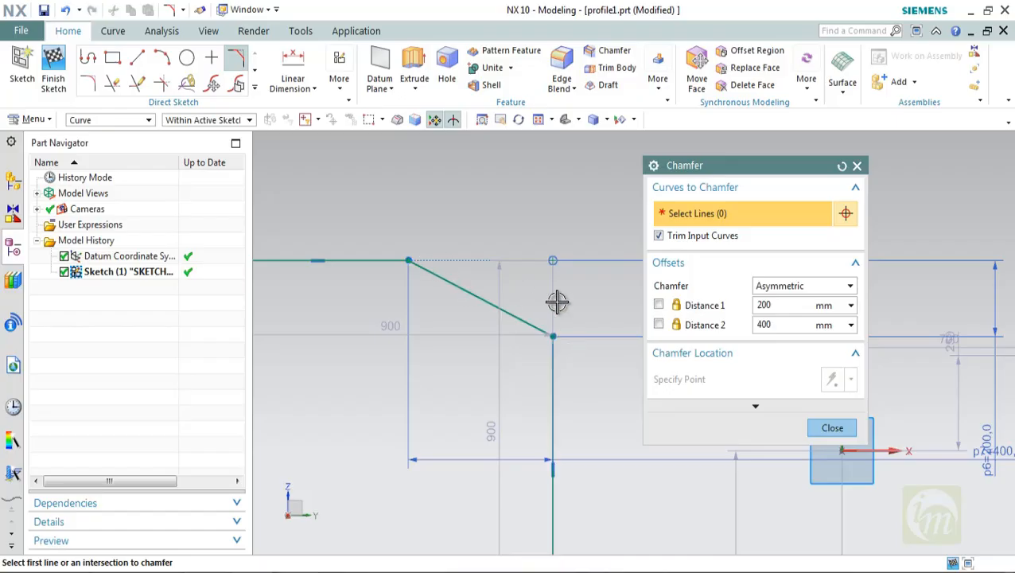
key(ctrl+z)
key(Escape)
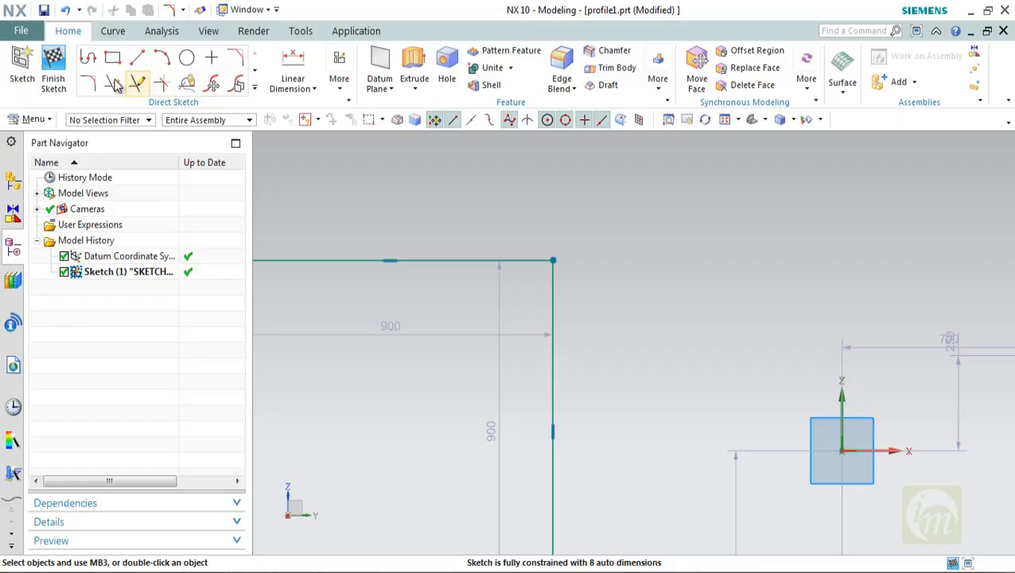
Chamfer the profile corner with the Offset and Angle option, using a 200 mm distance and a 60° angle, and undo the chamfer
click(232, 63)
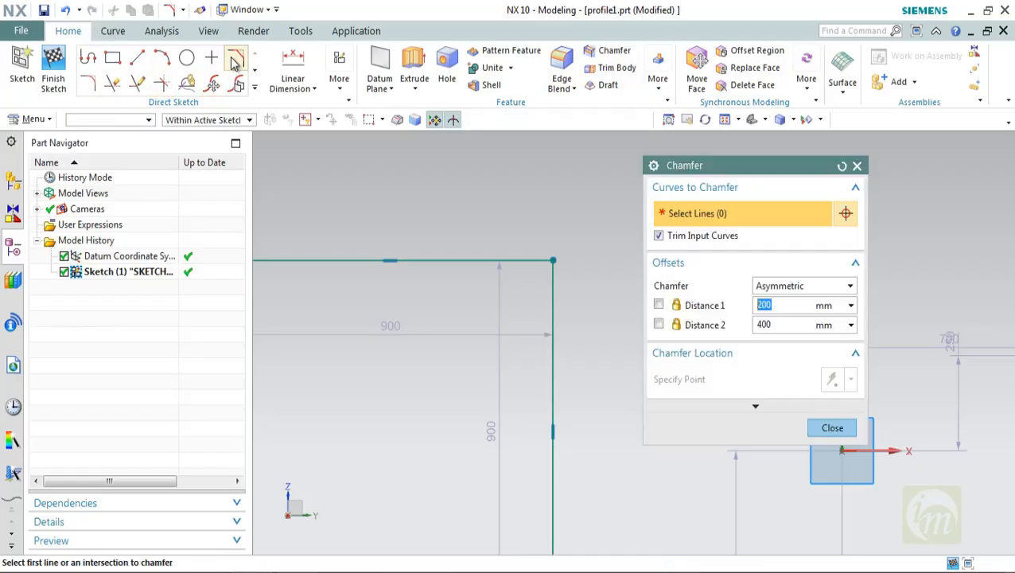
click(804, 291)
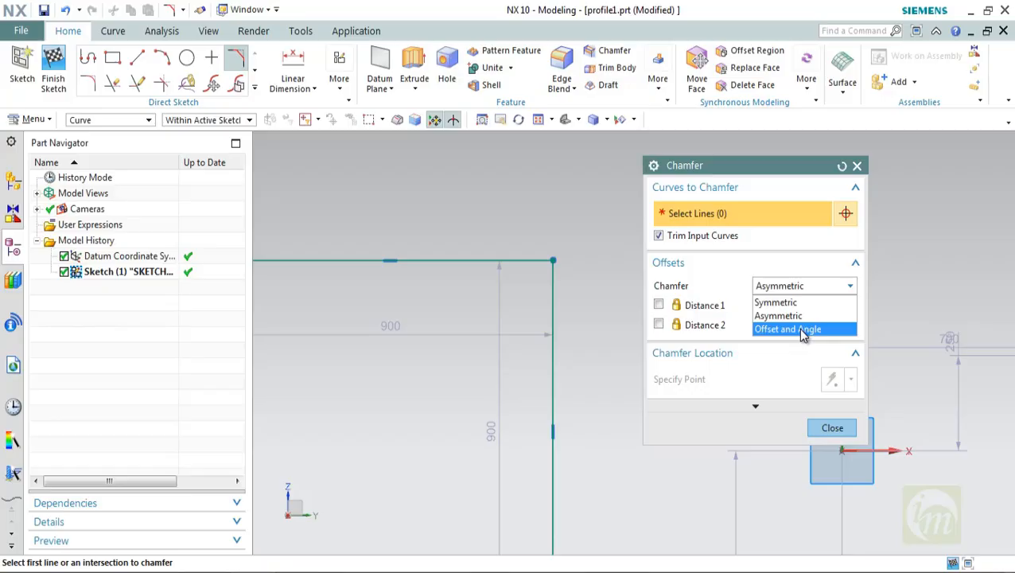
click(803, 330)
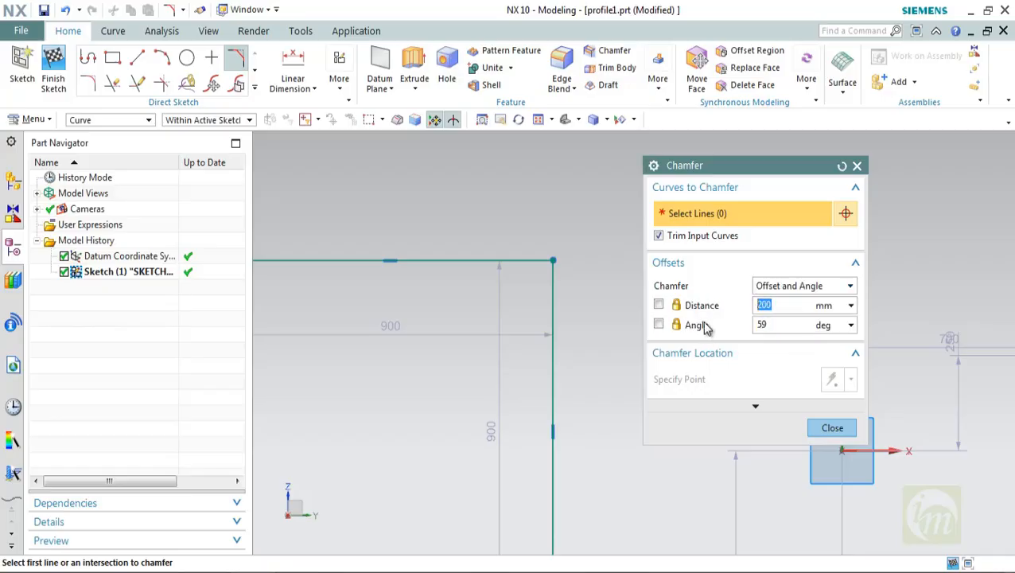
click(482, 260)
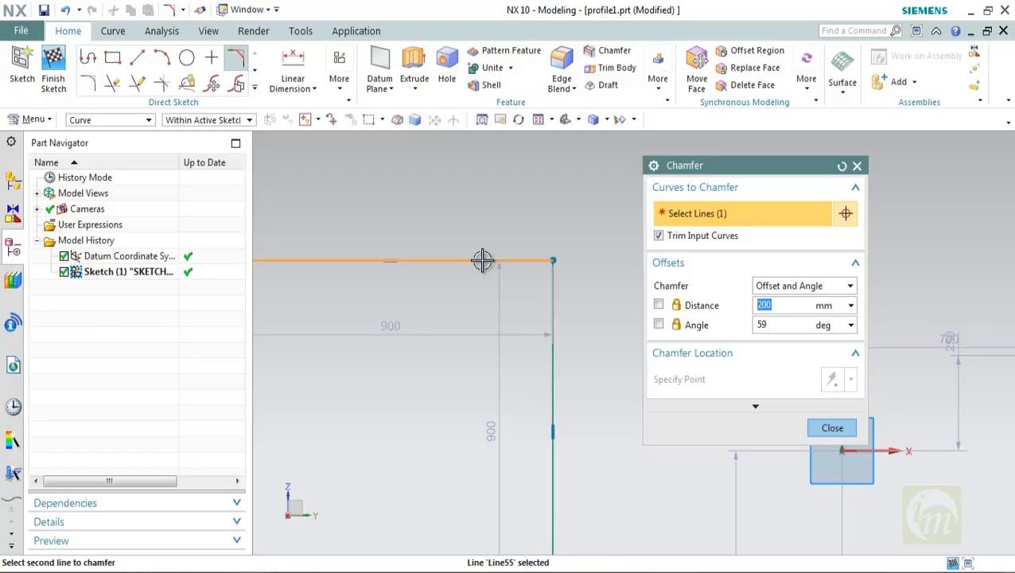
click(553, 329)
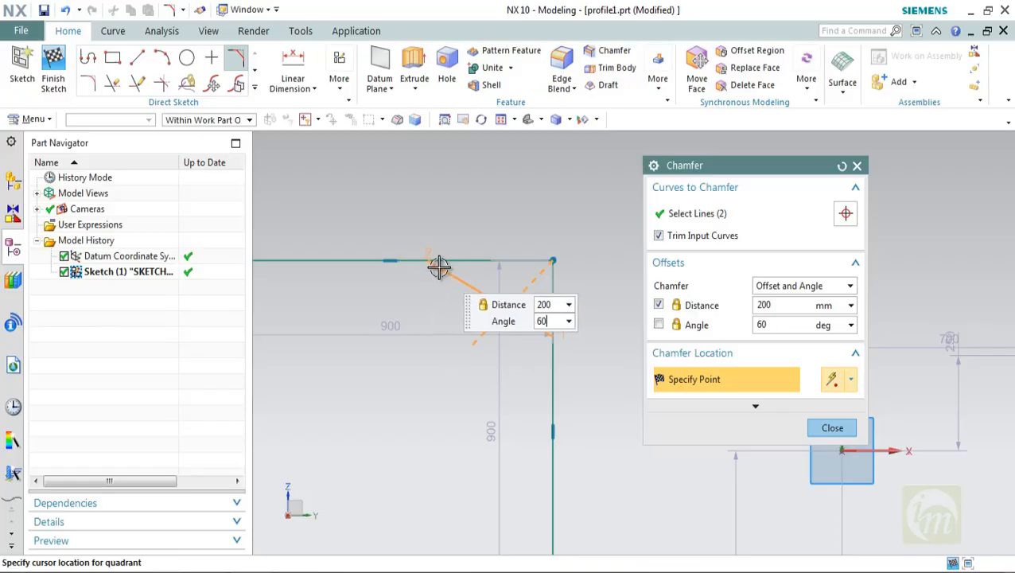
key(Return)
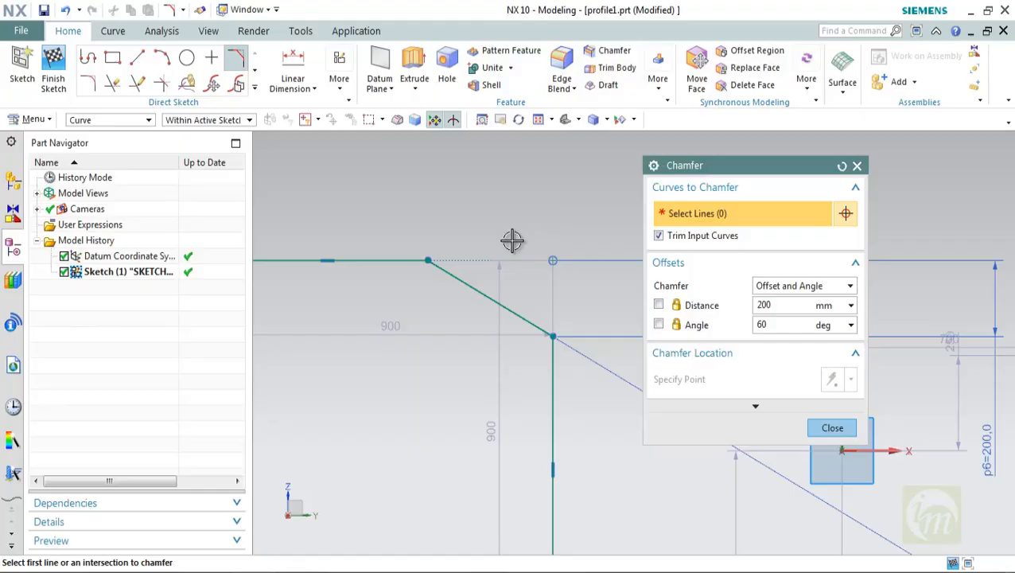
key(Escape)
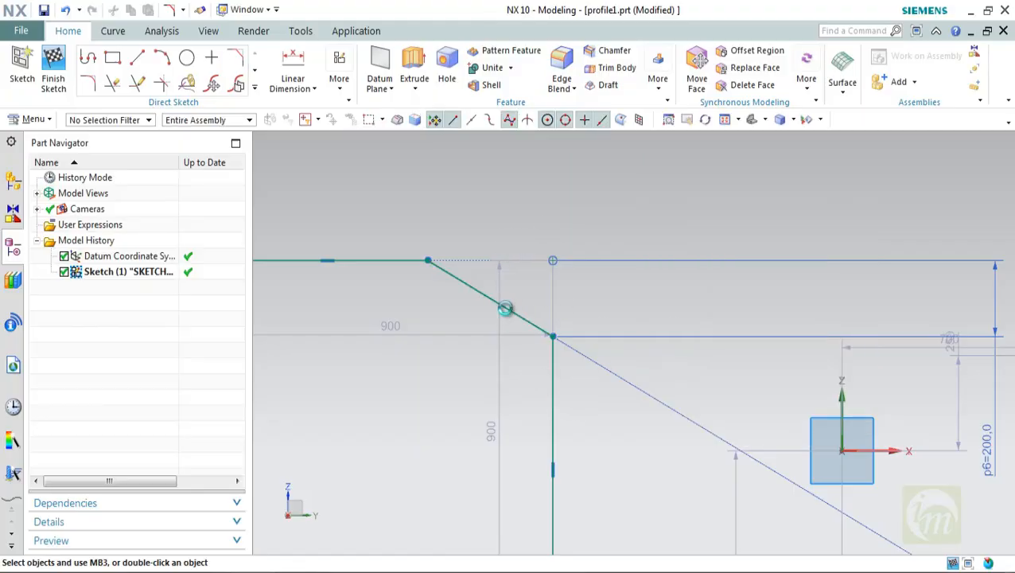
key(ctrl+z)
Chamfer the profile corner symmetrically at about 280 mm without trimming the input curves, and undo the chamfer
click(235, 60)
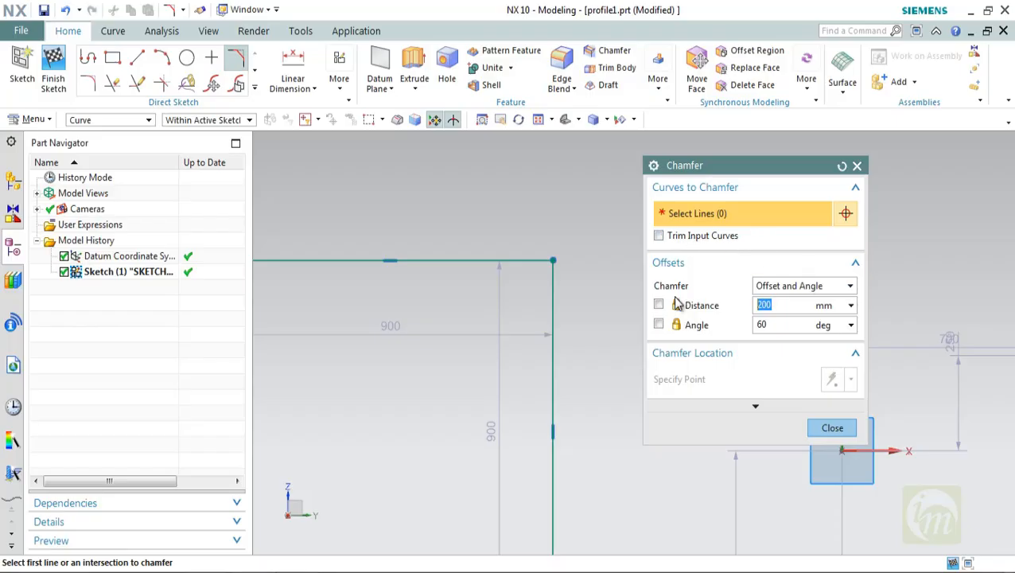
click(785, 287)
click(773, 299)
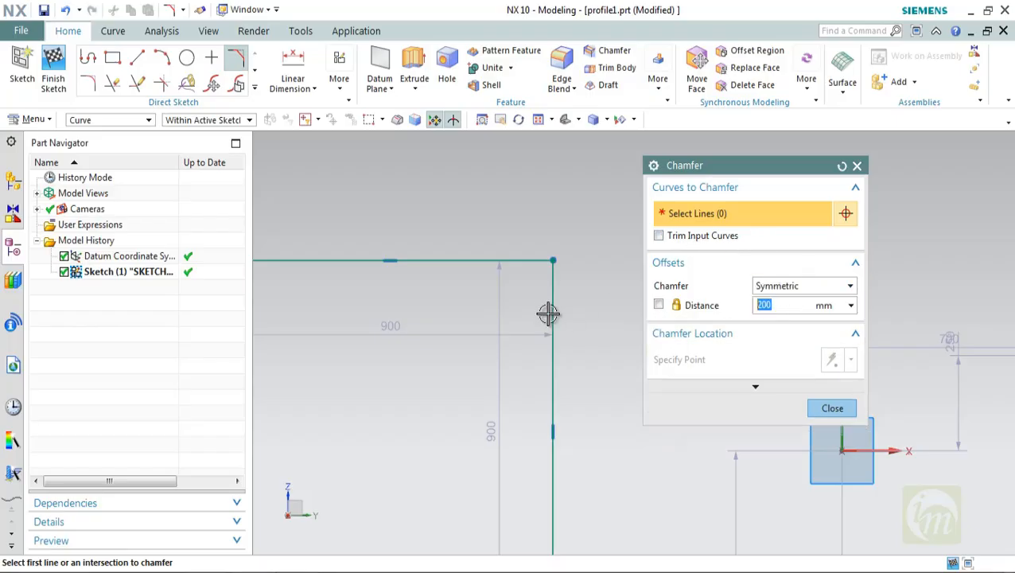
click(557, 298)
click(508, 261)
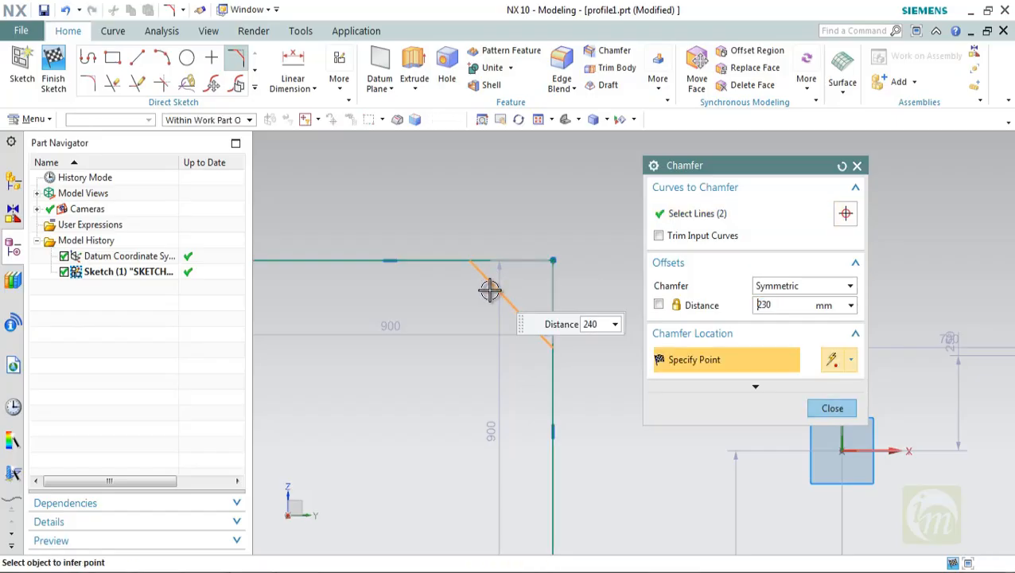
click(485, 294)
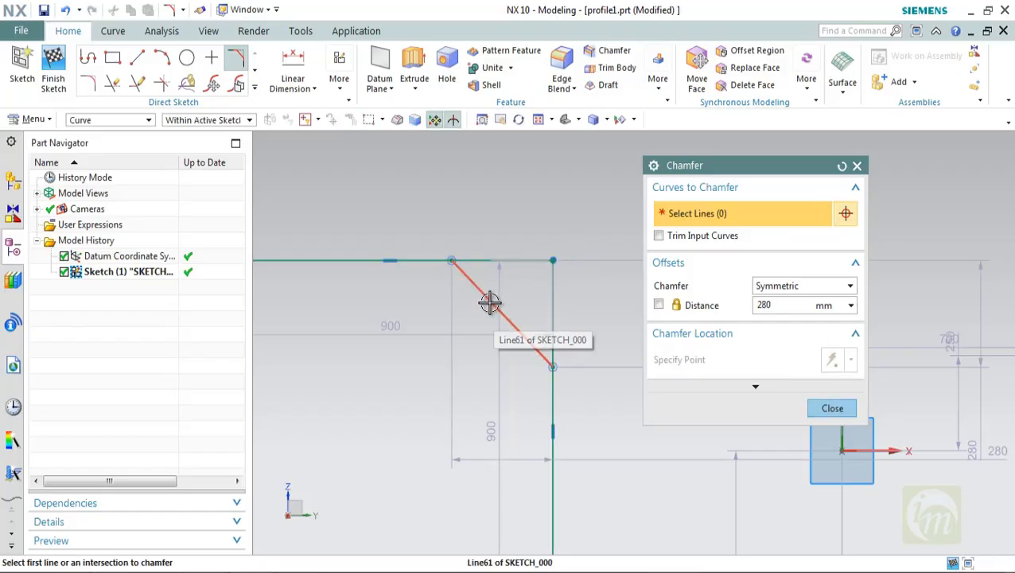
click(824, 406)
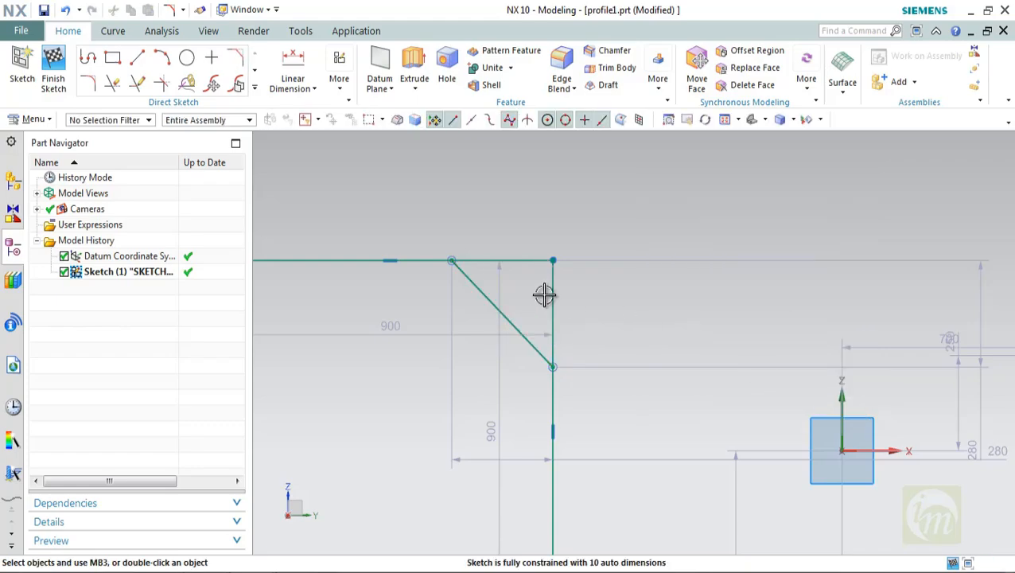
key(ctrl+z)
Try a symmetric 100 mm chamfer on the rectangle's upper-left corner without trimming the input curves
scroll(609, 293, down, 3)
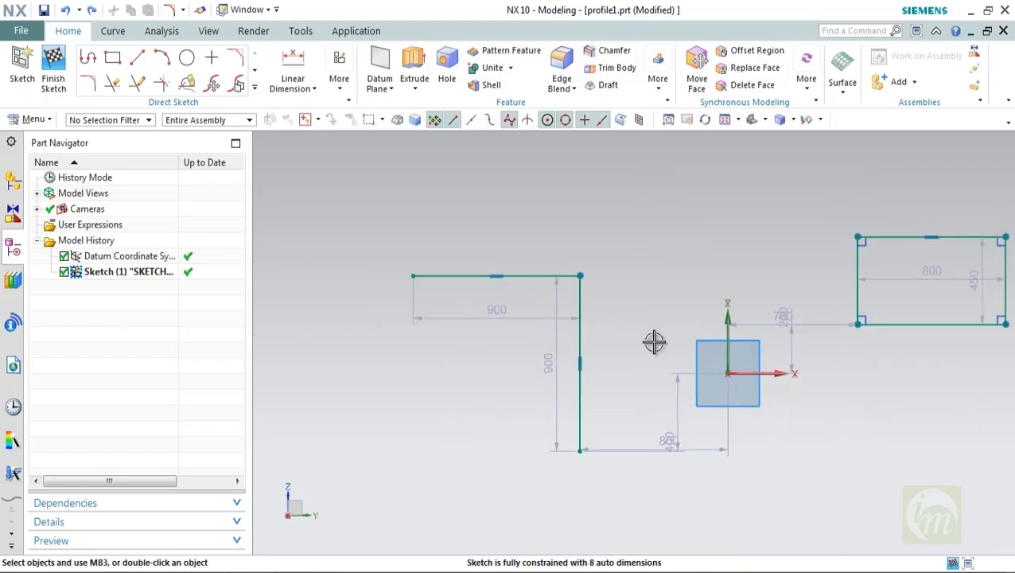
shift+middle_drag(627, 344, 438, 342)
click(236, 58)
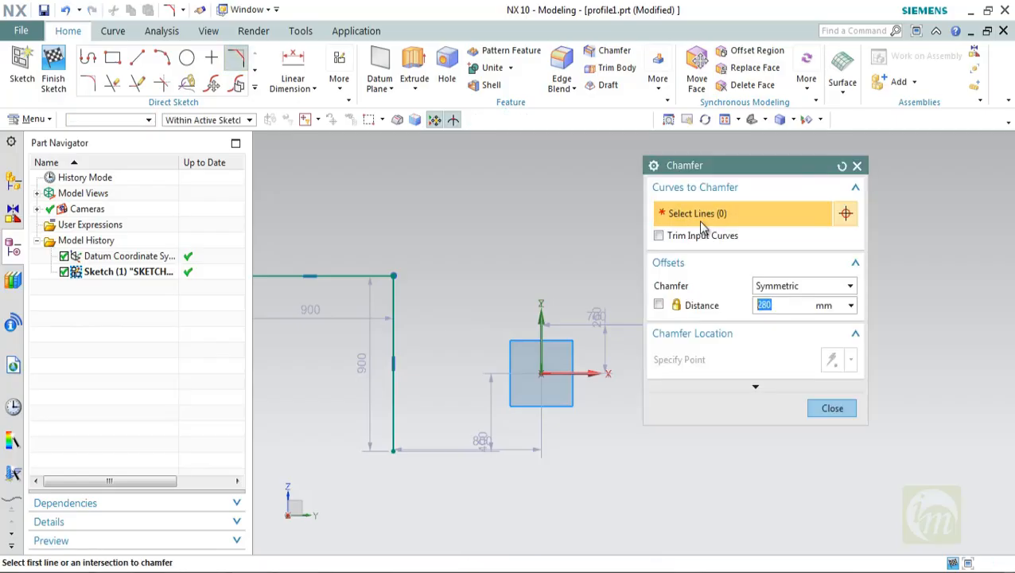
drag(735, 167, 525, 143)
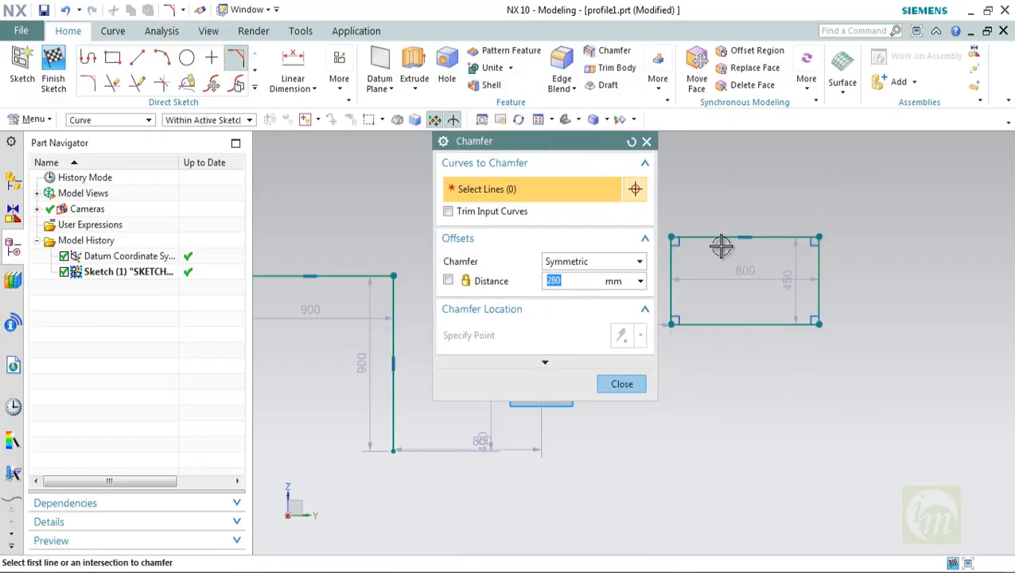
click(712, 240)
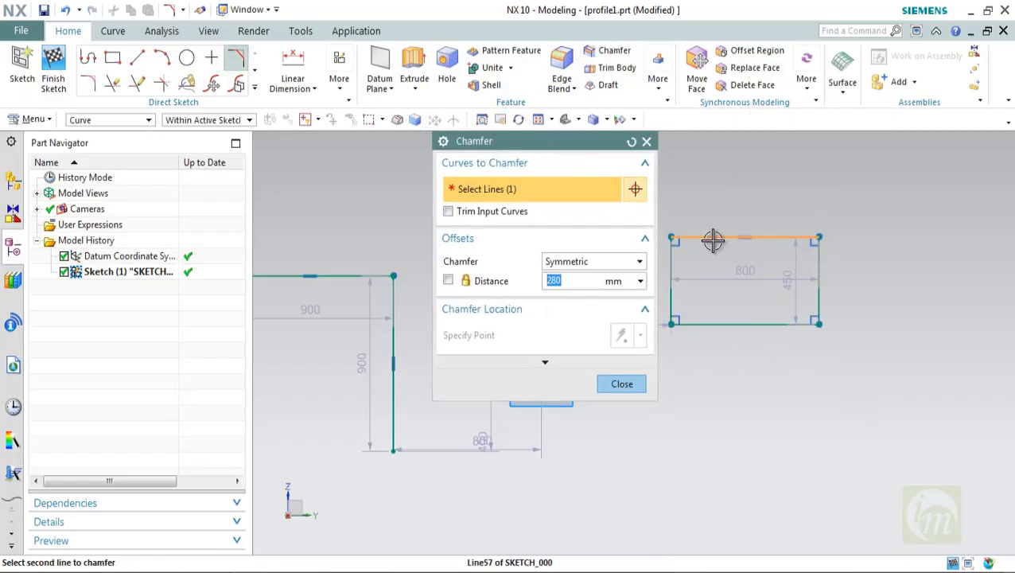
click(675, 274)
text(100)
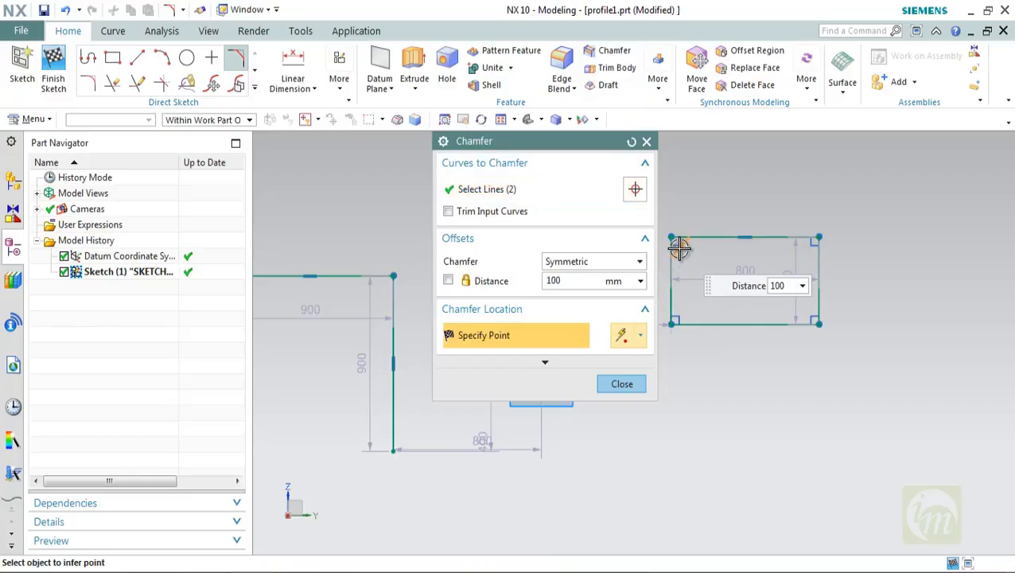
key(Escape)
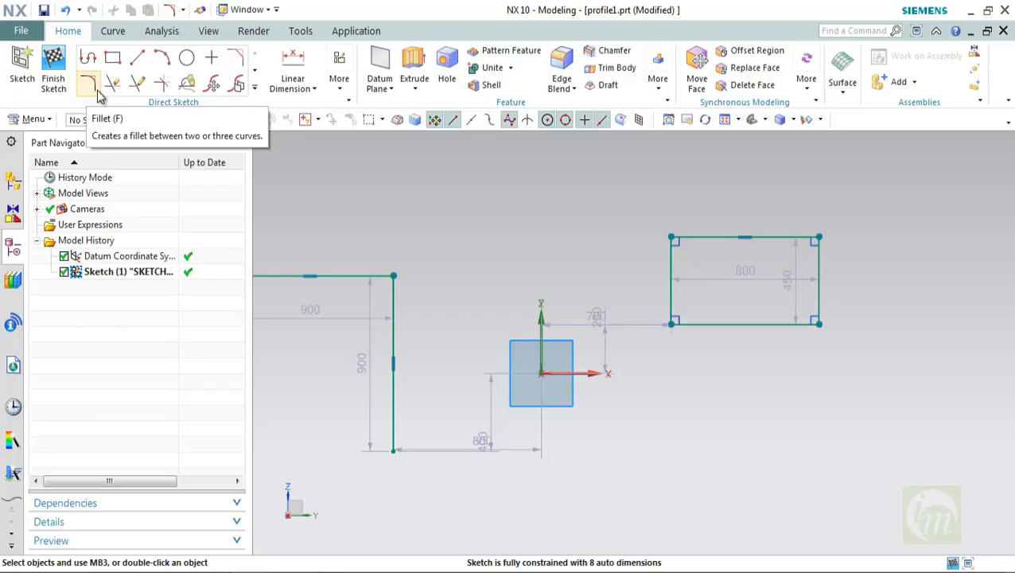
Fillet the corner between the profile's horizontal and vertical lines with a 300 mm radius using the Trim method
click(95, 89)
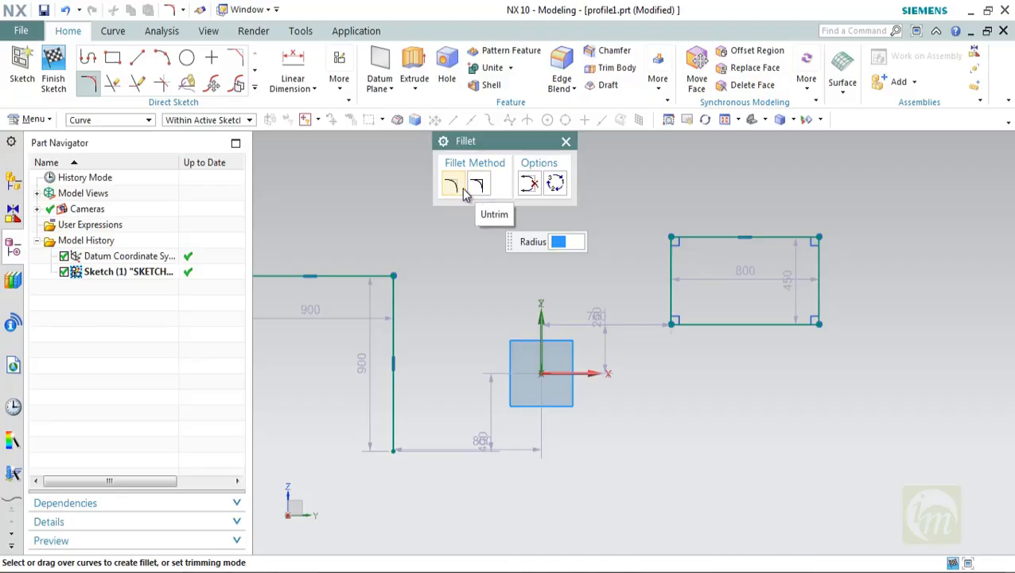
click(387, 276)
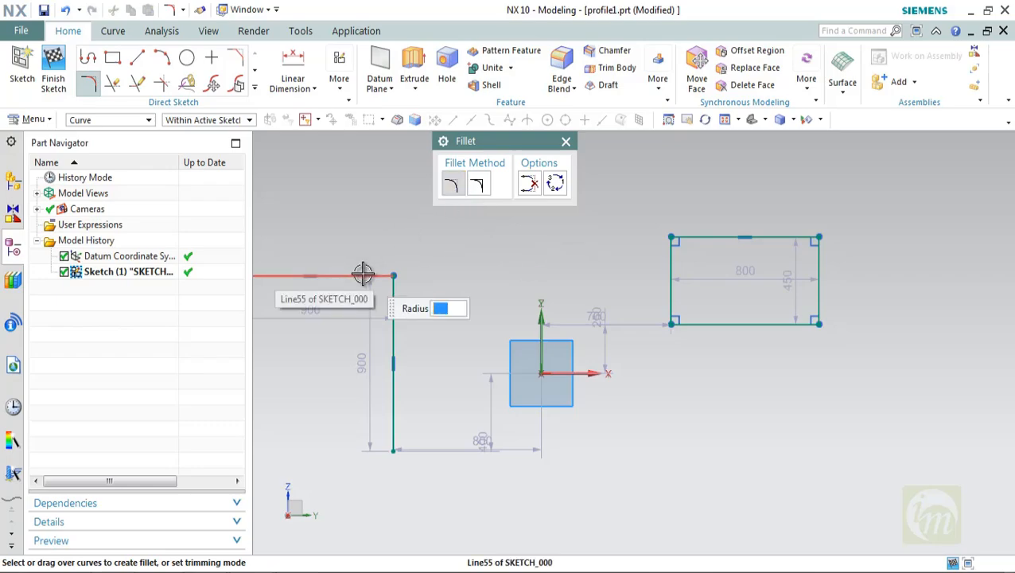
click(389, 310)
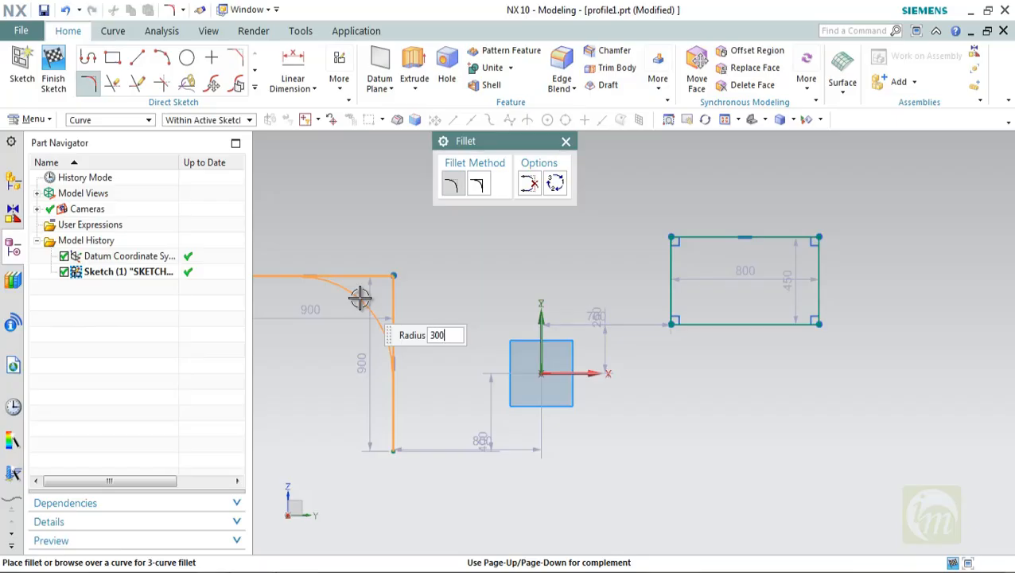
click(360, 297)
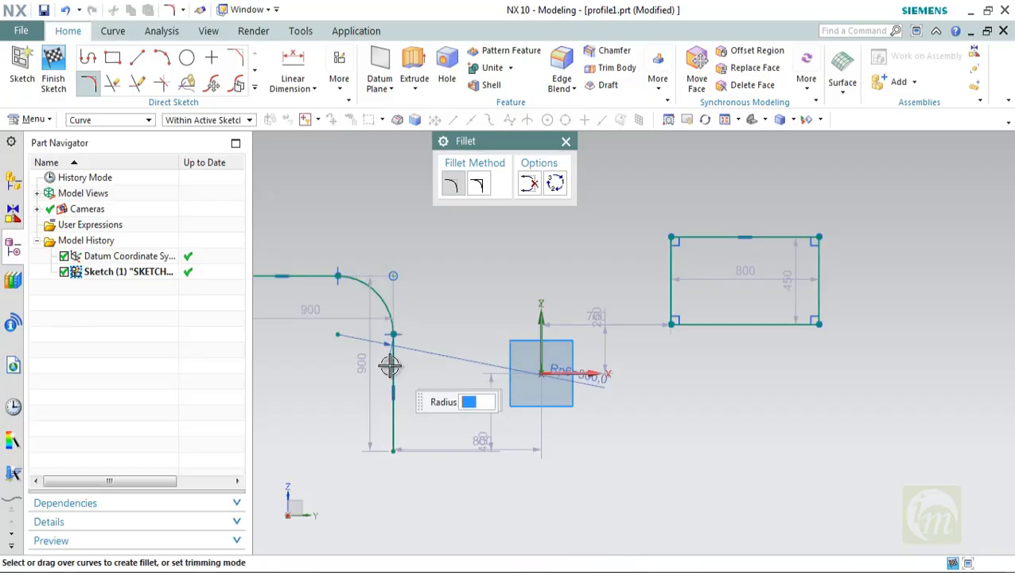
scroll(369, 360, up, 3)
scroll(436, 351, down, 5)
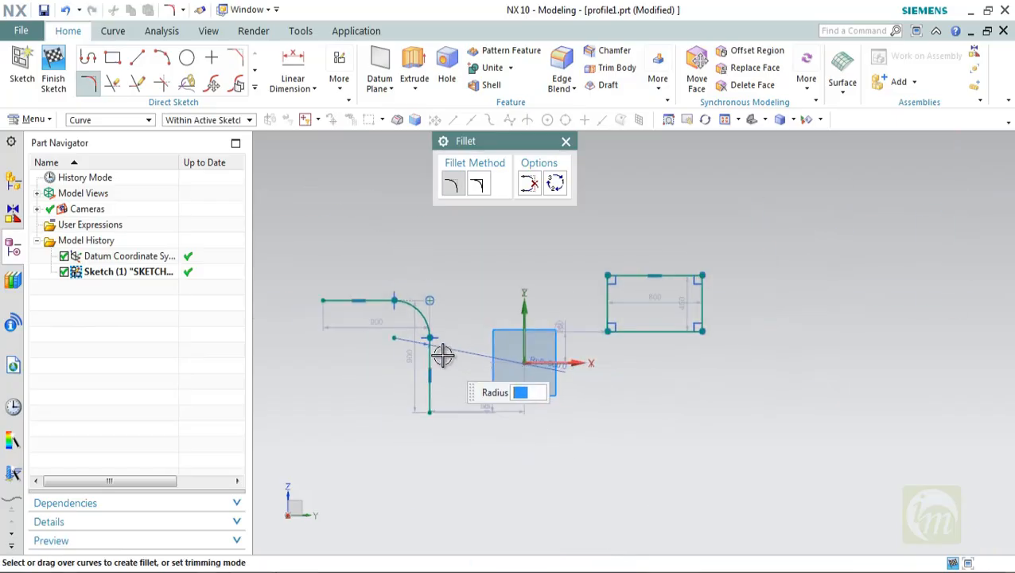
Fillet the rectangle's upper-left corner with a 100 mm radius using the Untrim method
scroll(523, 297, up, 3)
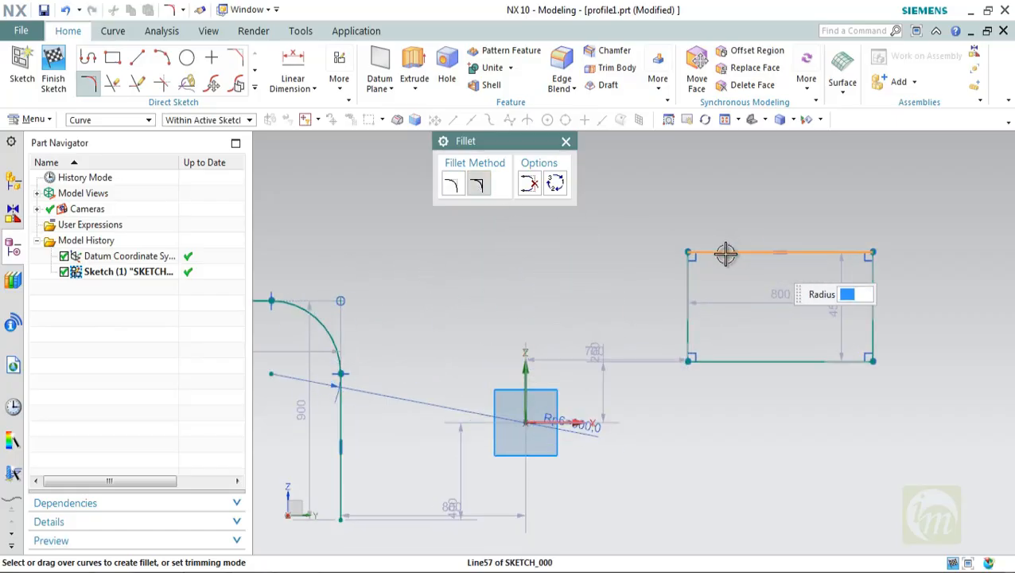
click(691, 289)
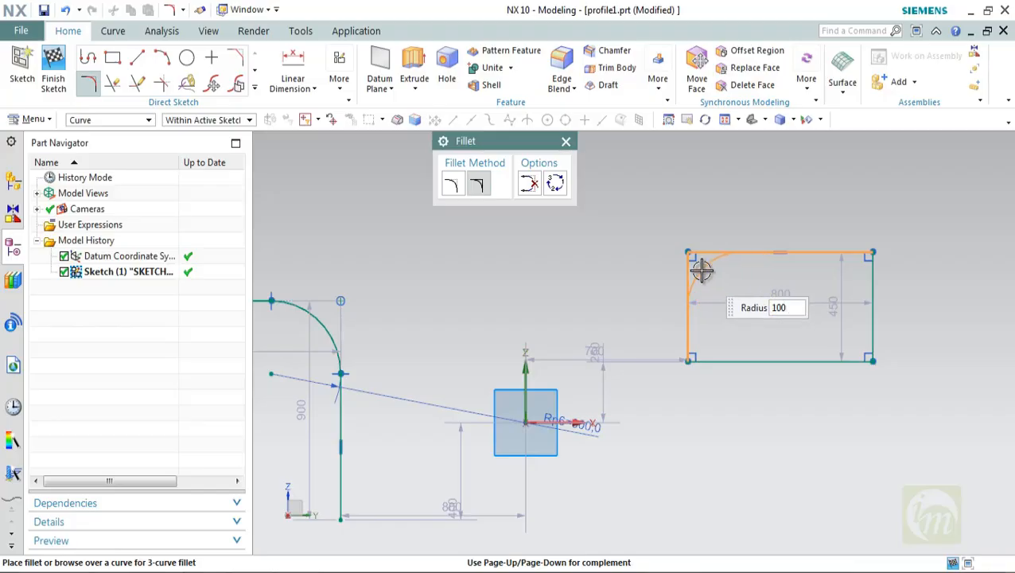
key(Return)
scroll(702, 271, up, 4)
scroll(804, 278, down, 4)
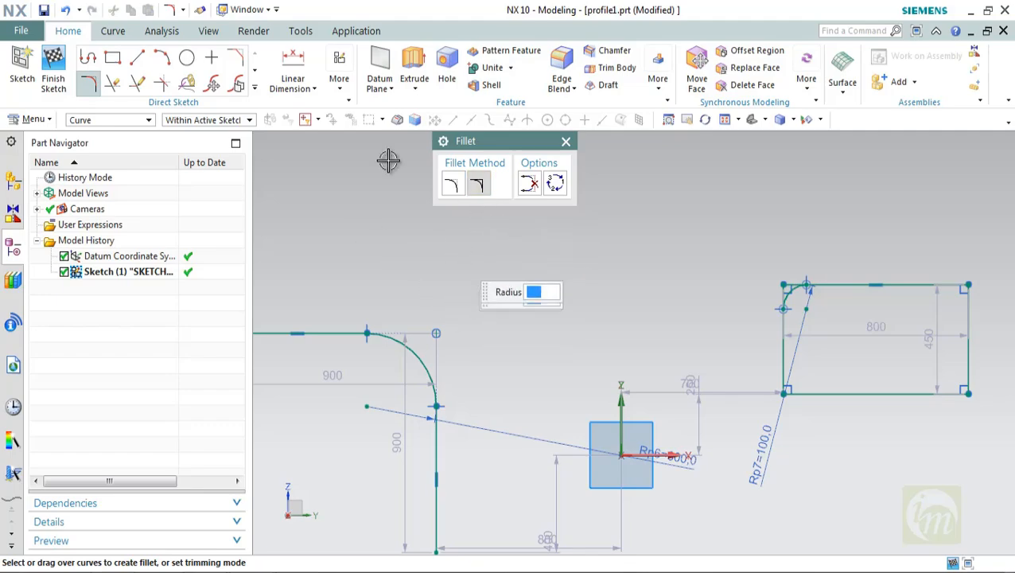
Sketch a horizontal line about 610 mm long above the filleted profile
click(137, 58)
click(397, 260)
click(536, 198)
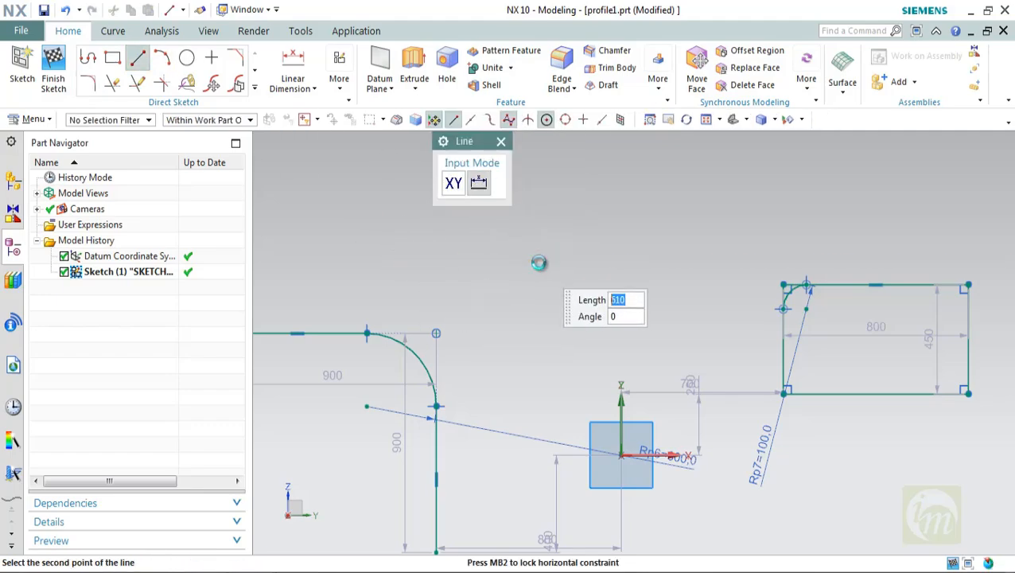
key(Escape)
Enable Point on Curve snapping and sketch a line about 231 mm long along the 610 mm line, starting at its midpoint
key(l)
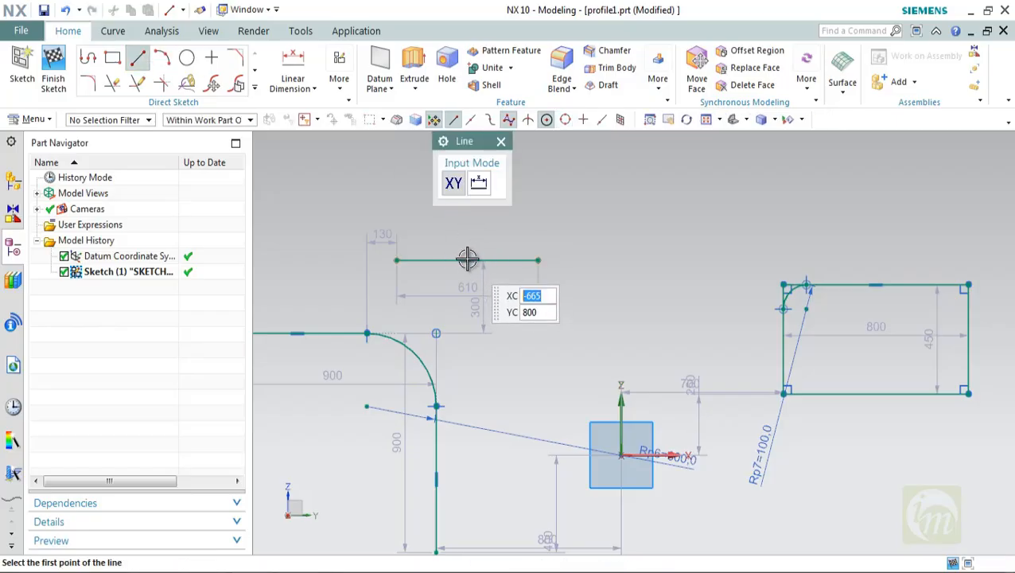
click(602, 121)
click(467, 260)
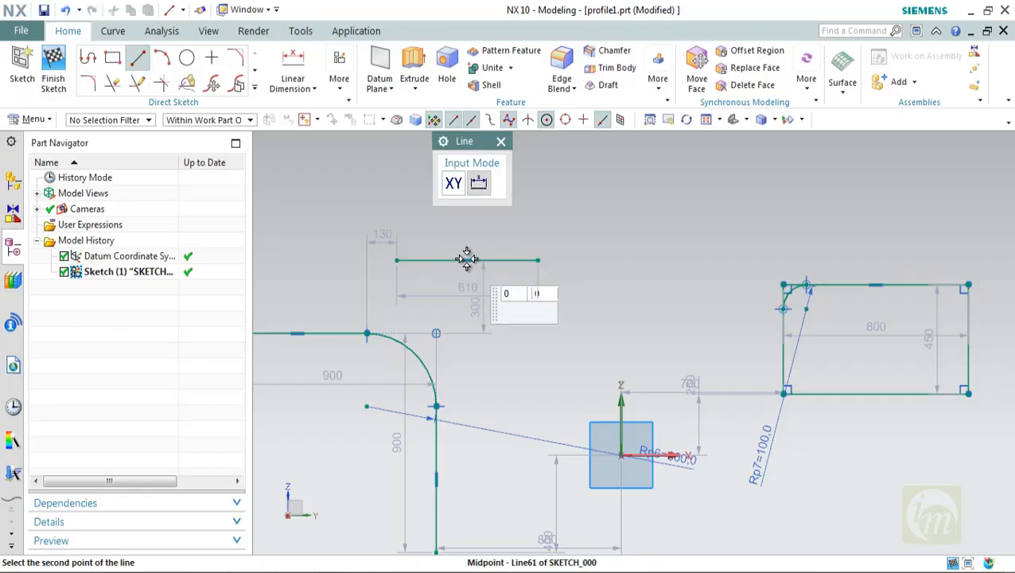
click(521, 260)
key(Escape)
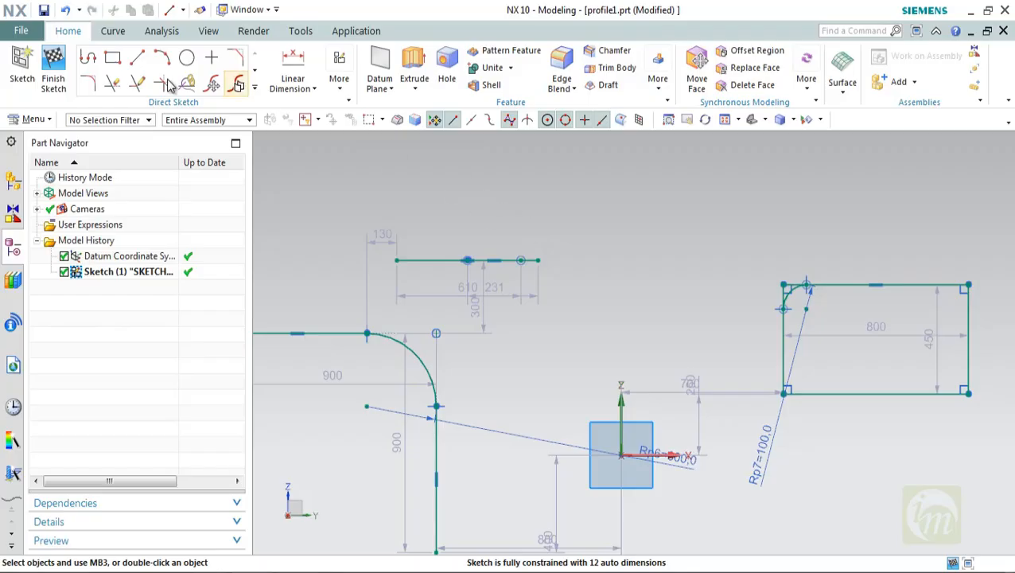
Sketch a vertical line about 580 mm long downward from the right end of the 610 mm line
click(138, 61)
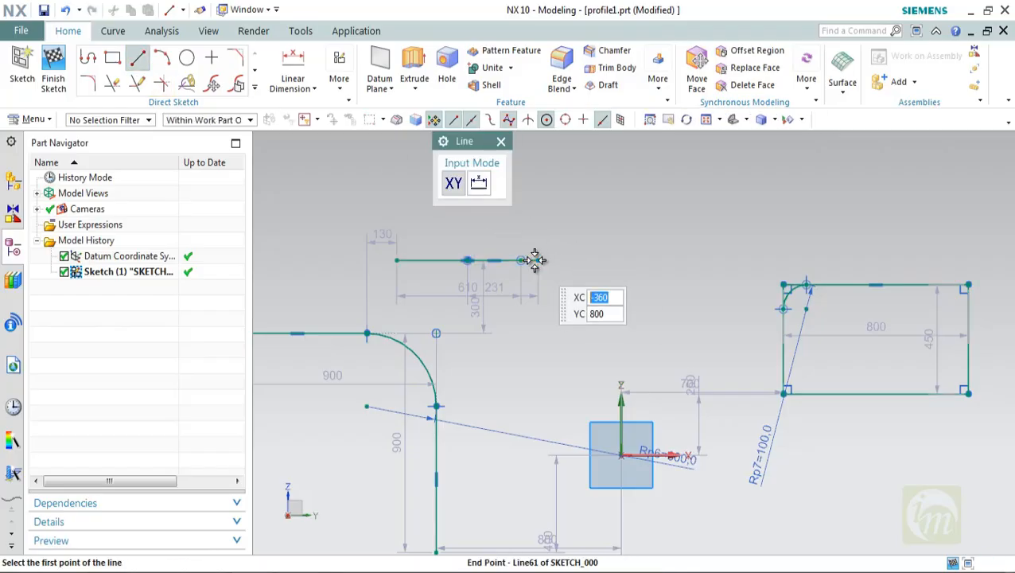
click(538, 260)
click(538, 402)
key(Escape)
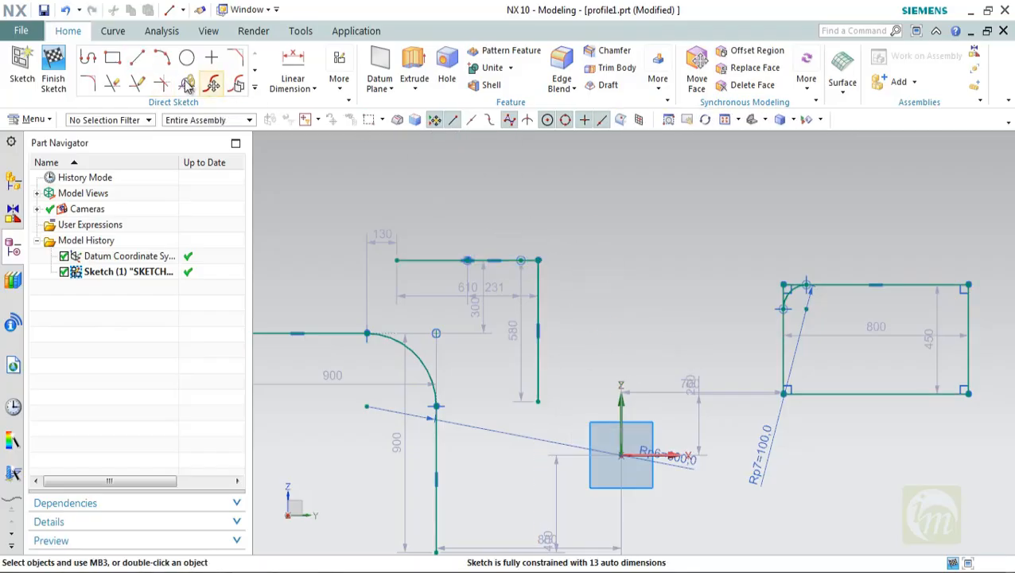
Try an untrimmed fillet of about 370 mm radius with Delete Third Curve enabled at the corner of the two upper lines
click(85, 82)
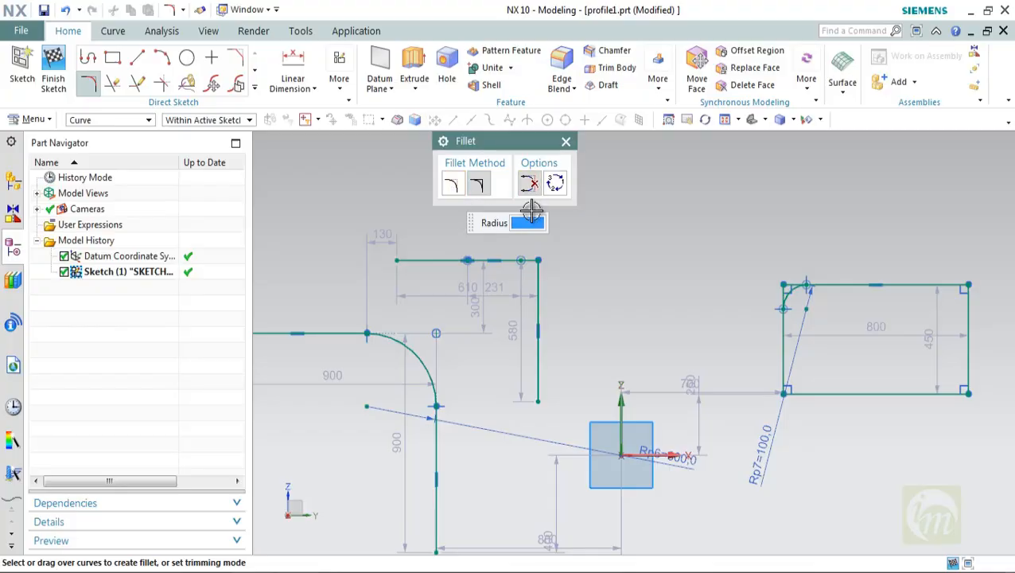
click(486, 261)
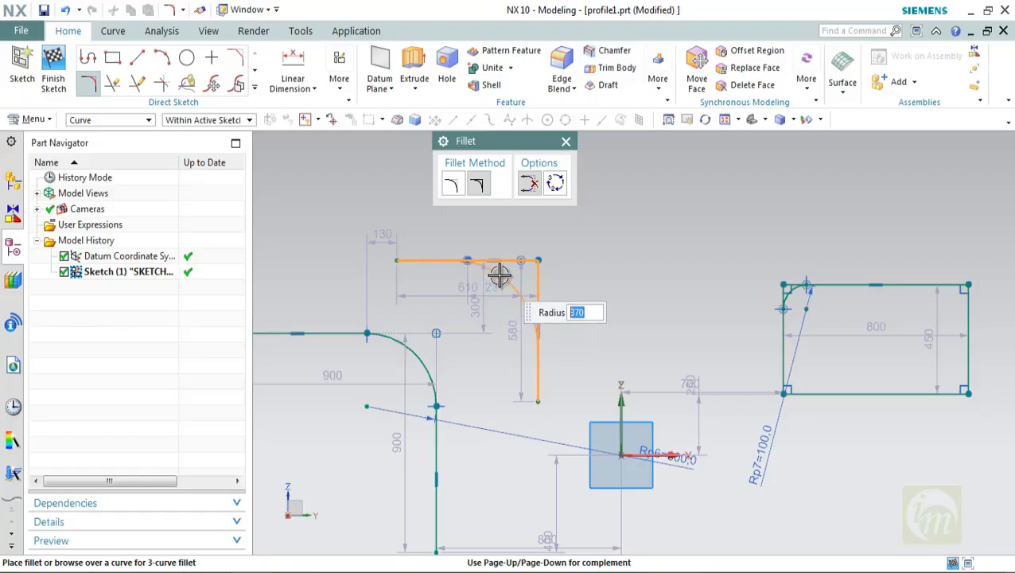
click(500, 275)
scroll(532, 235, down, 2)
key(Escape)
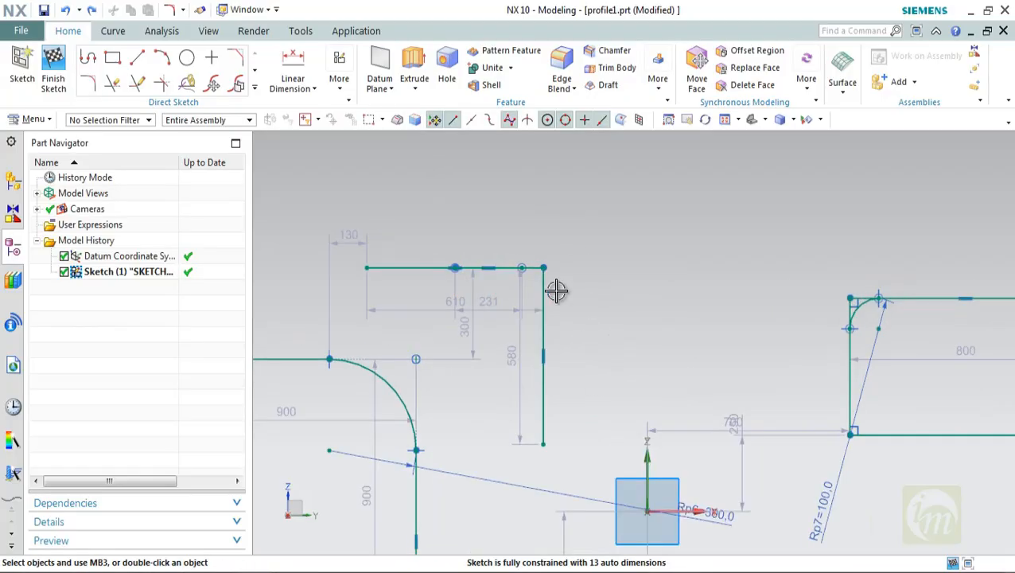
Sketch a horizontal line about 1180 mm long, higher than the 610 mm line and starting just before its right end
click(255, 88)
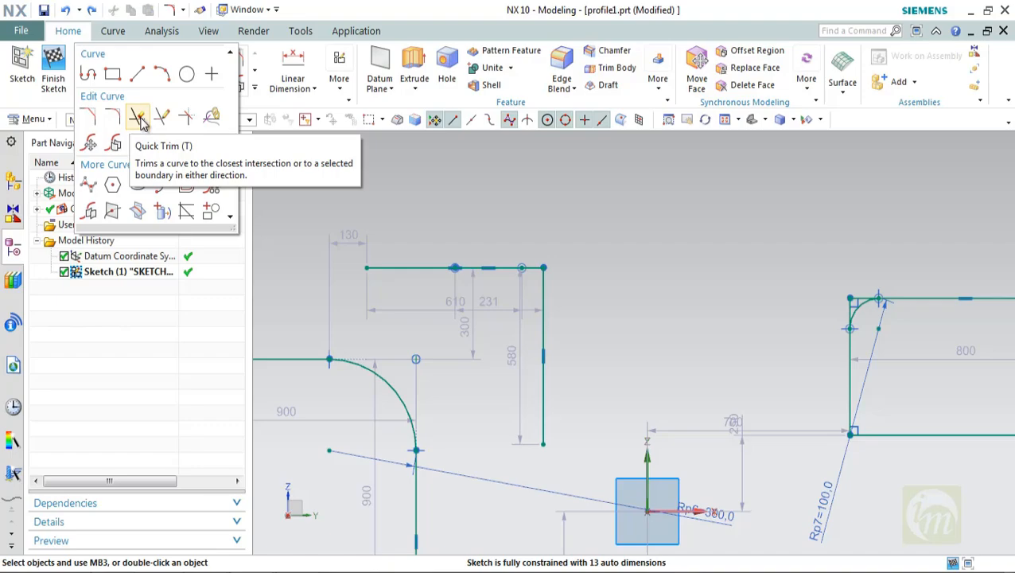
click(136, 73)
click(534, 229)
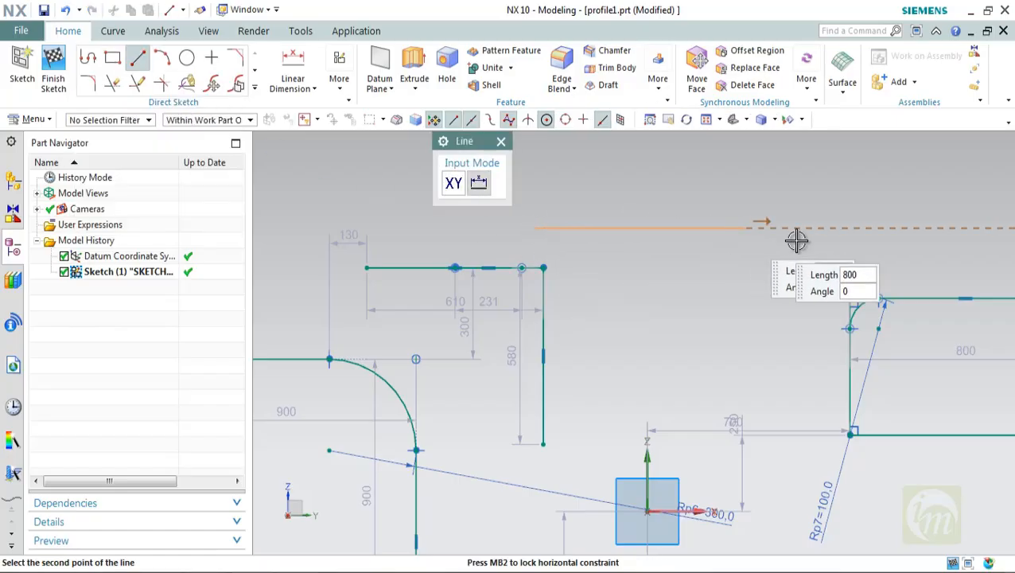
click(877, 238)
key(Escape)
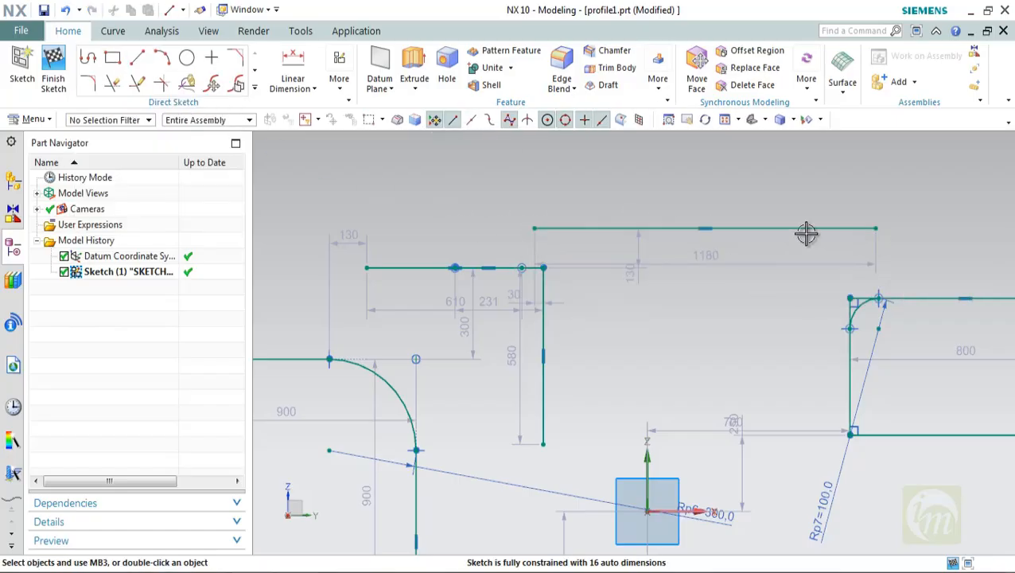
Sketch three roughly vertical lines, each about 360 mm long, crossing the 1180 mm horizontal line
click(135, 59)
click(606, 194)
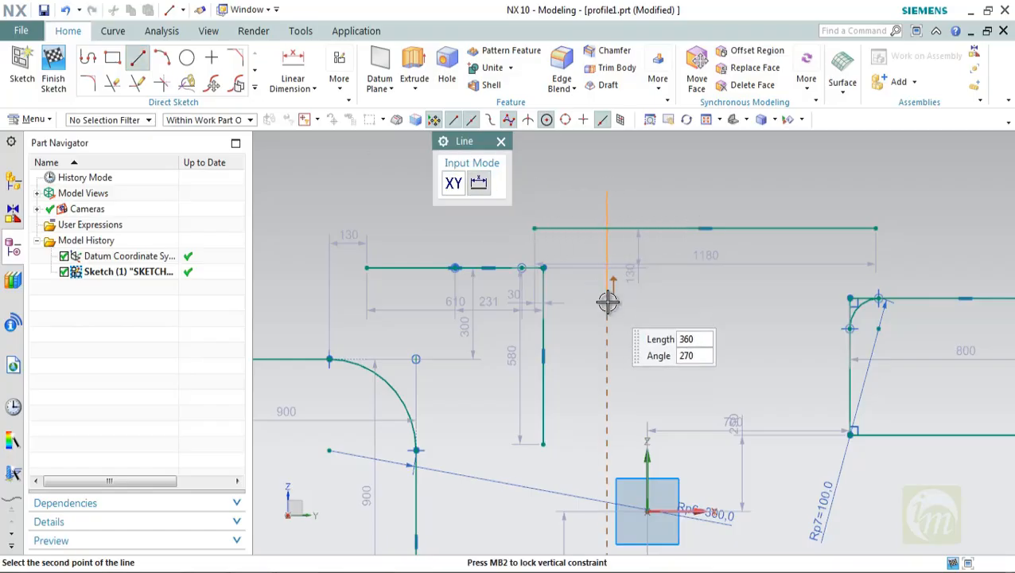
click(606, 300)
click(677, 193)
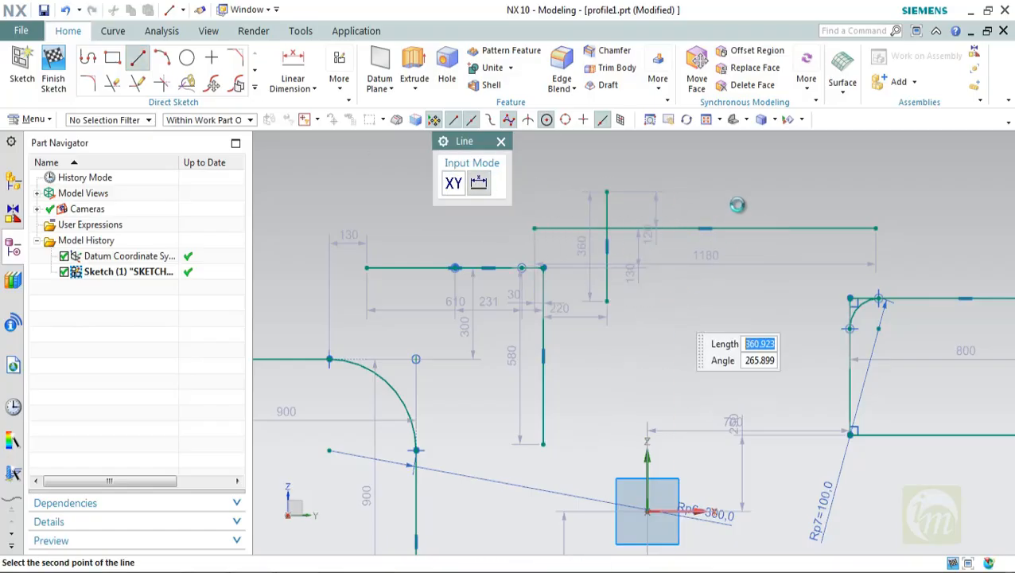
click(744, 305)
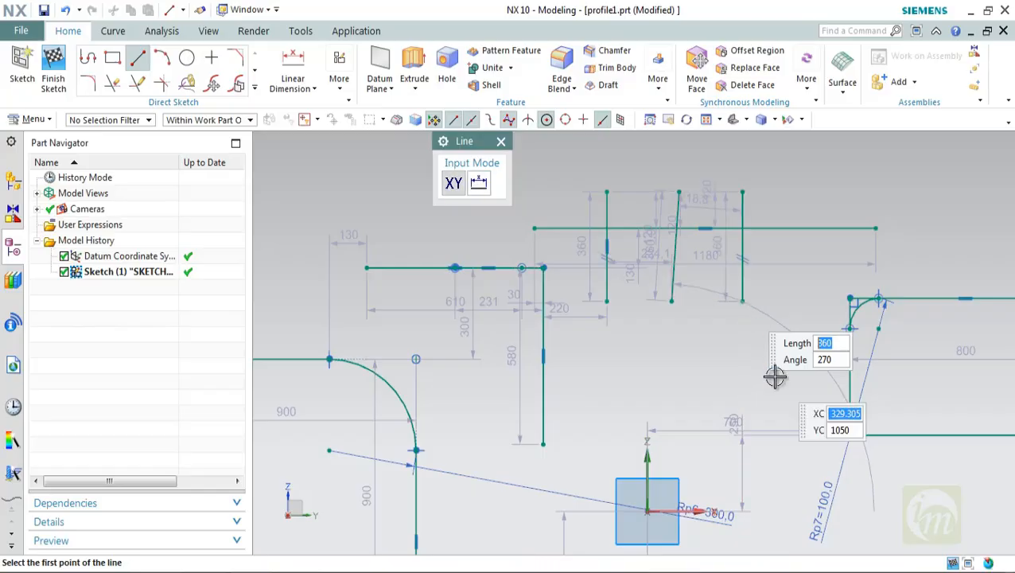
key(Escape)
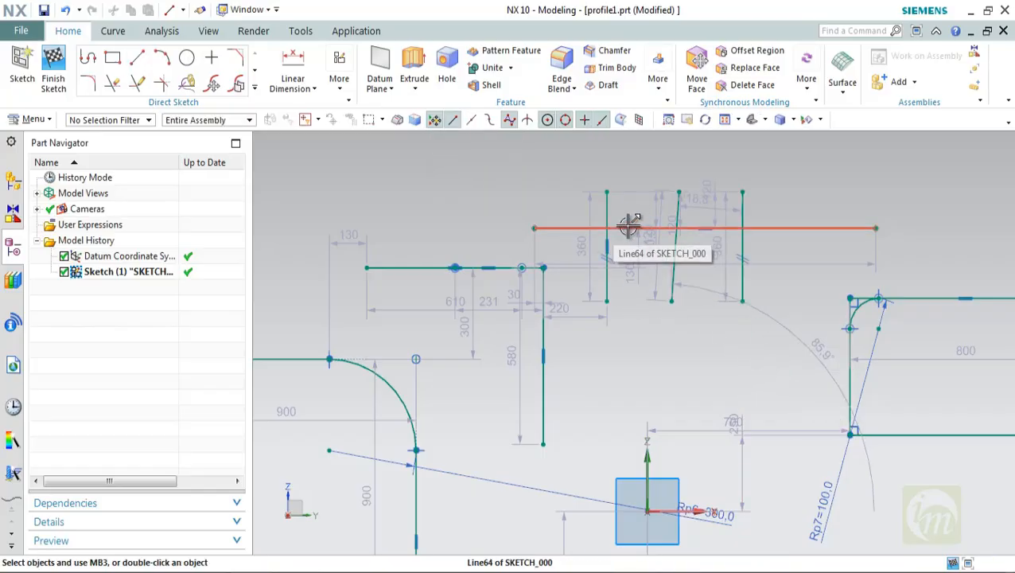
Quick Trim the segment of the 1180 mm line between the first two crossing lines, using only those two as boundary curves
click(114, 84)
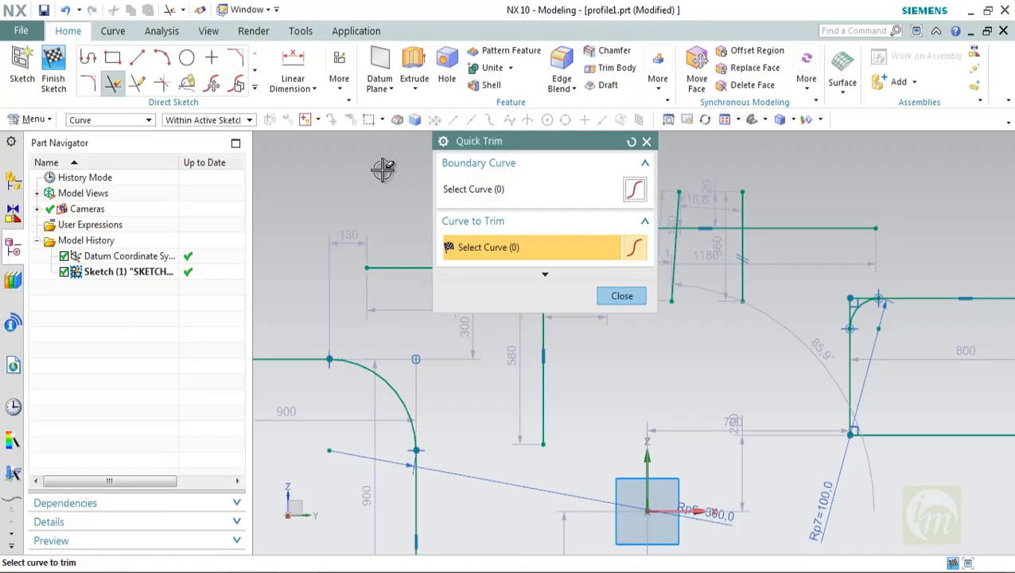
drag(536, 141, 449, 218)
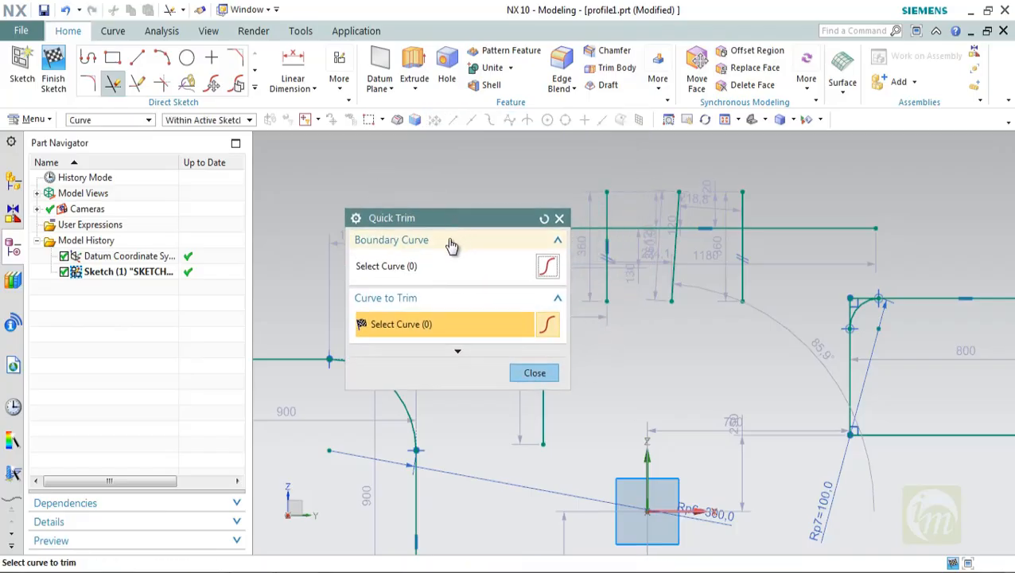
click(394, 274)
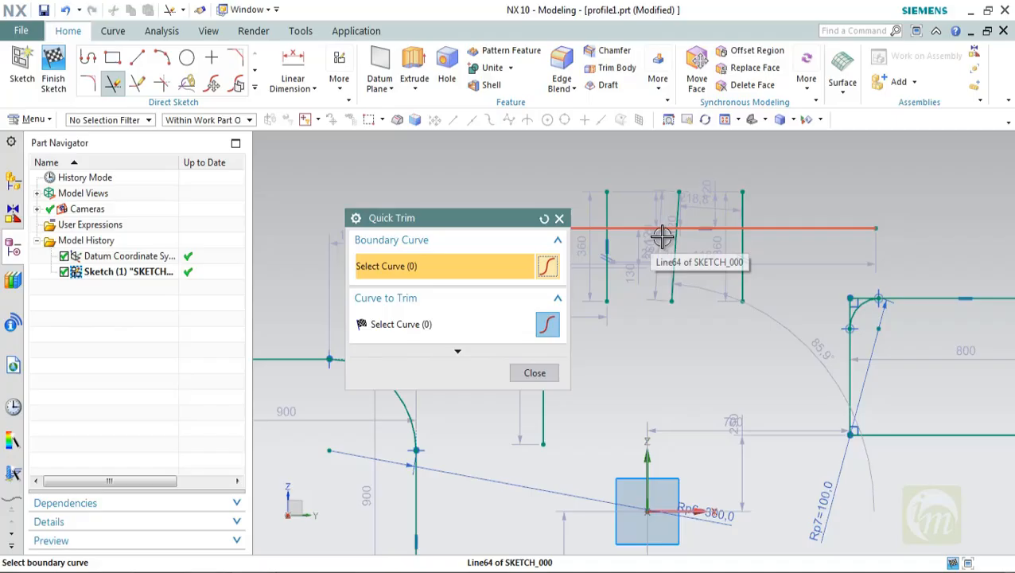
click(604, 207)
click(677, 206)
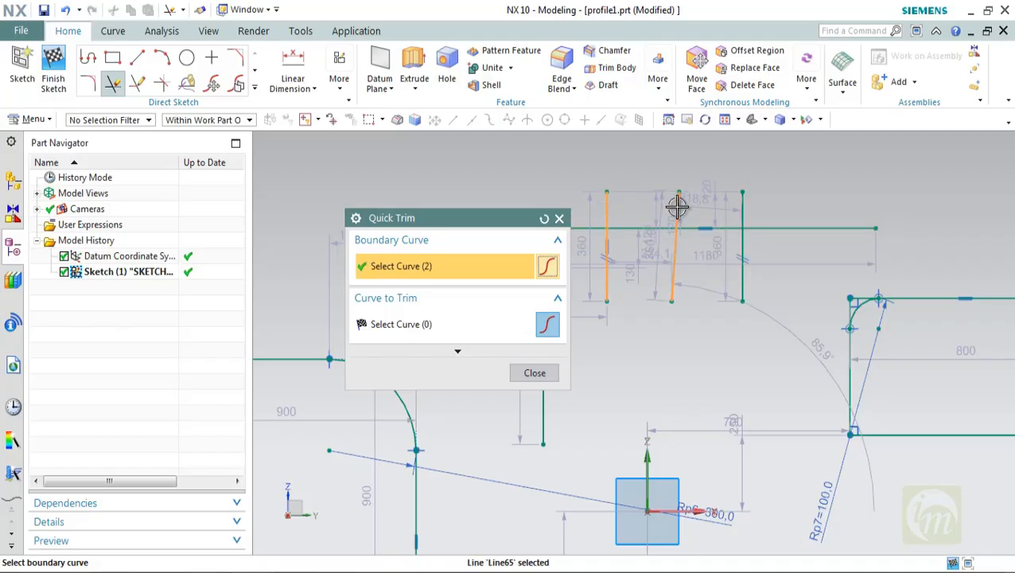
click(739, 214)
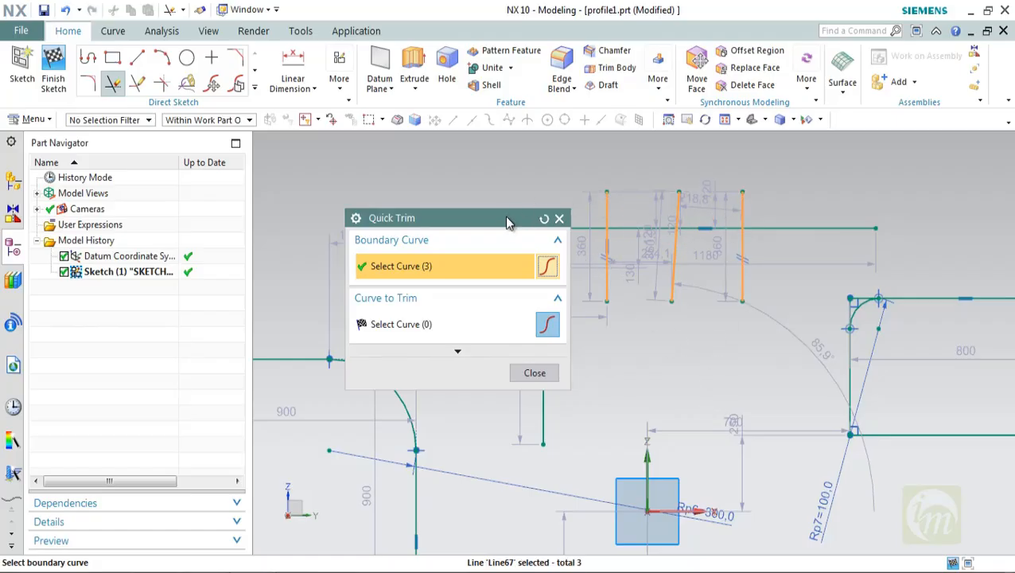
drag(507, 223, 415, 206)
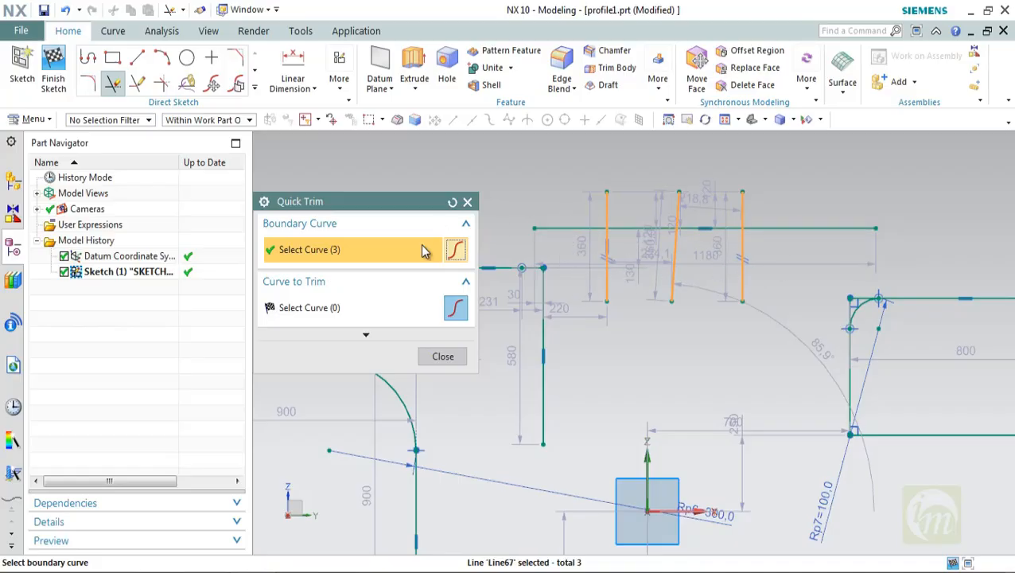
shift+click(741, 245)
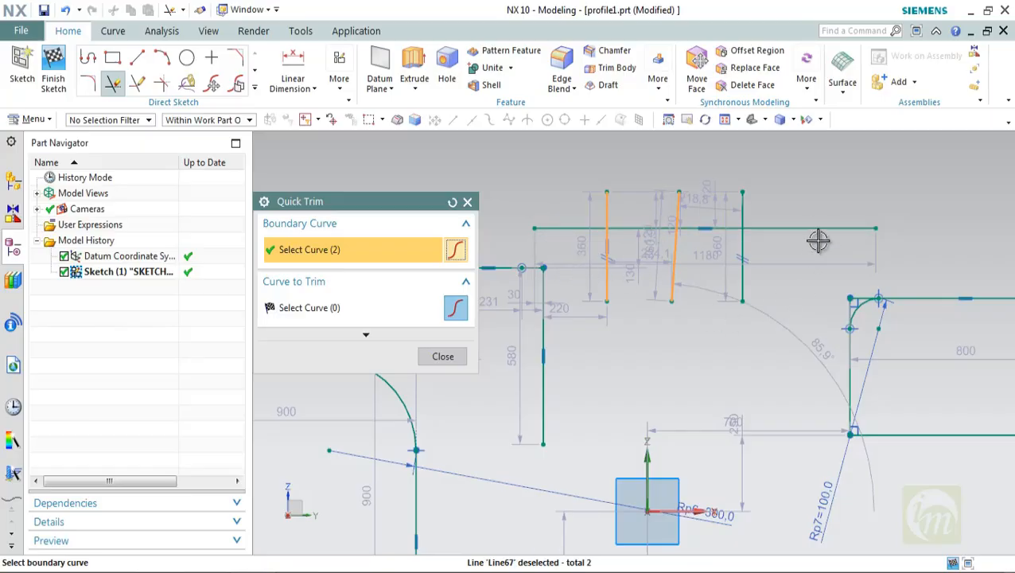
click(332, 312)
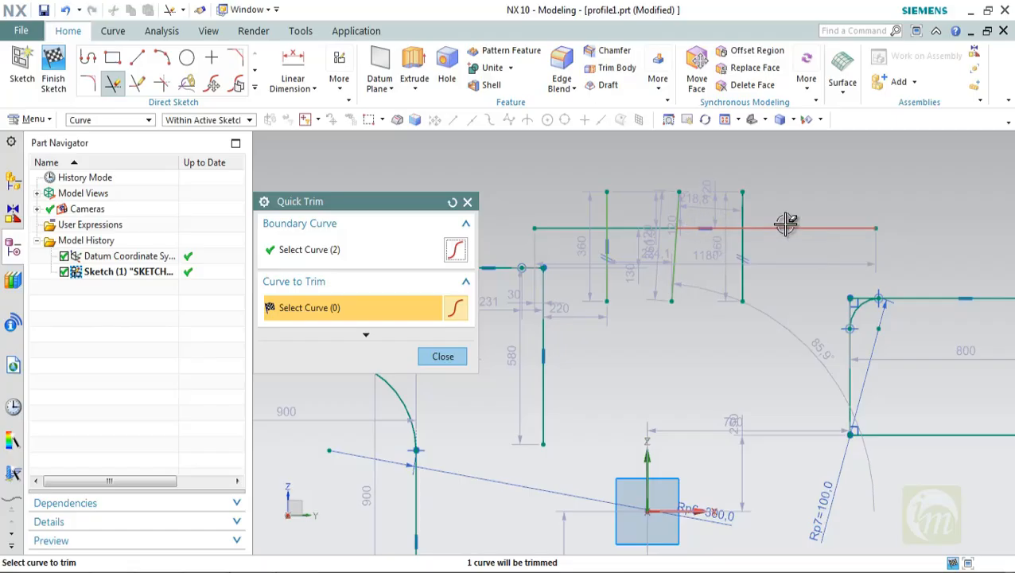
click(657, 227)
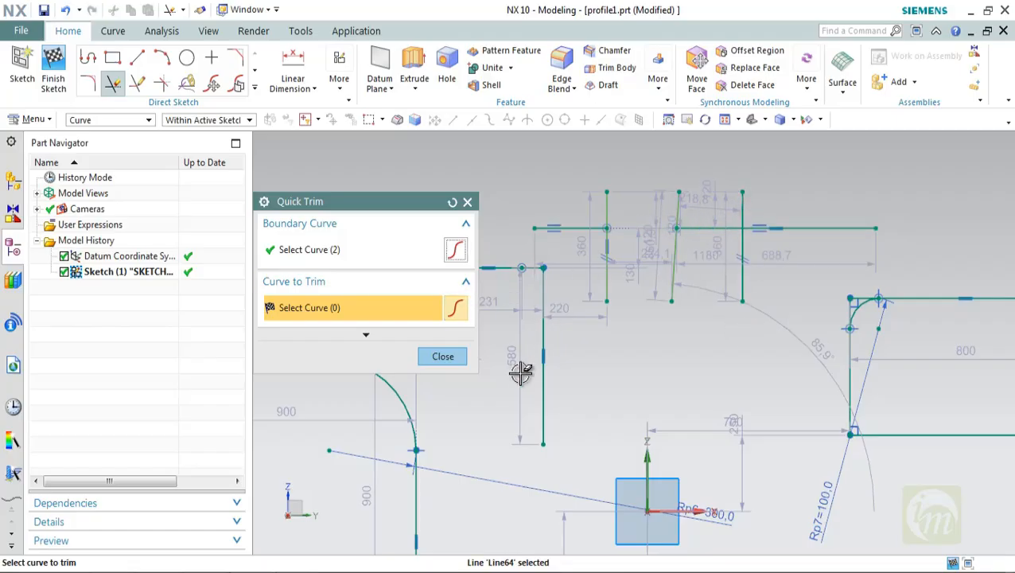
click(430, 355)
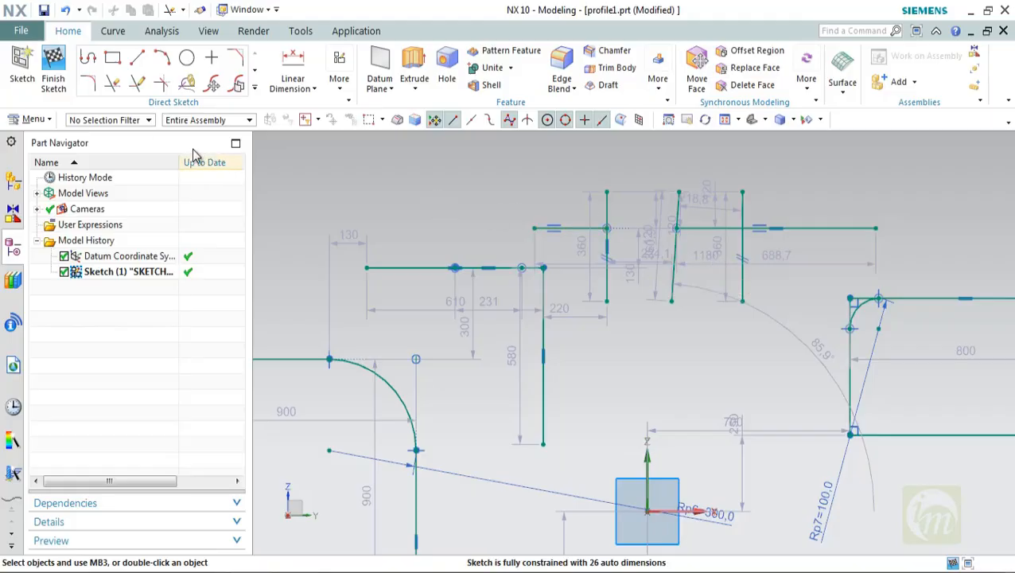
Quick Extend the left trimmed segment to the slanted line and the 580 mm vertical line up to the extended segment
click(139, 87)
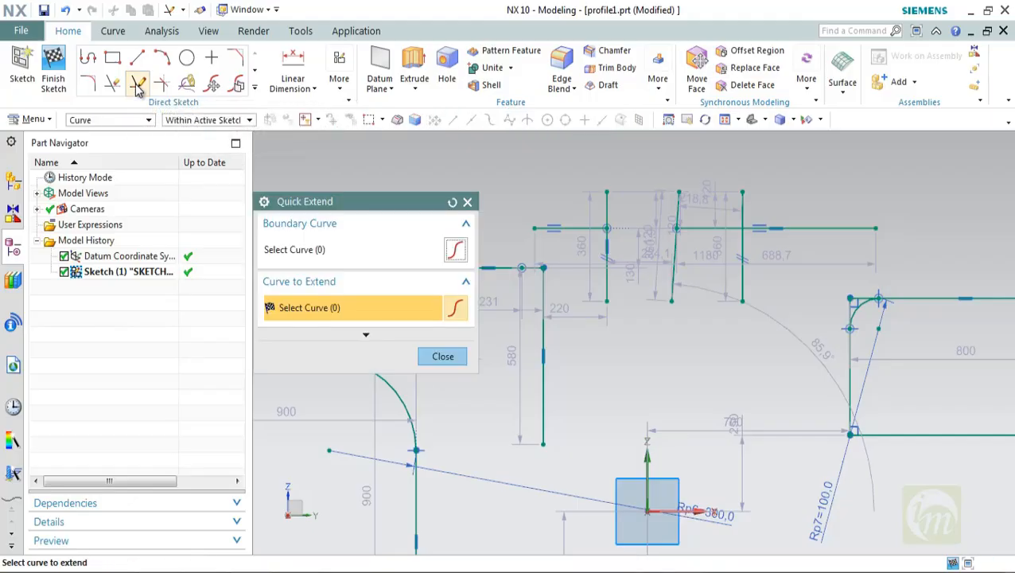
drag(419, 202, 437, 205)
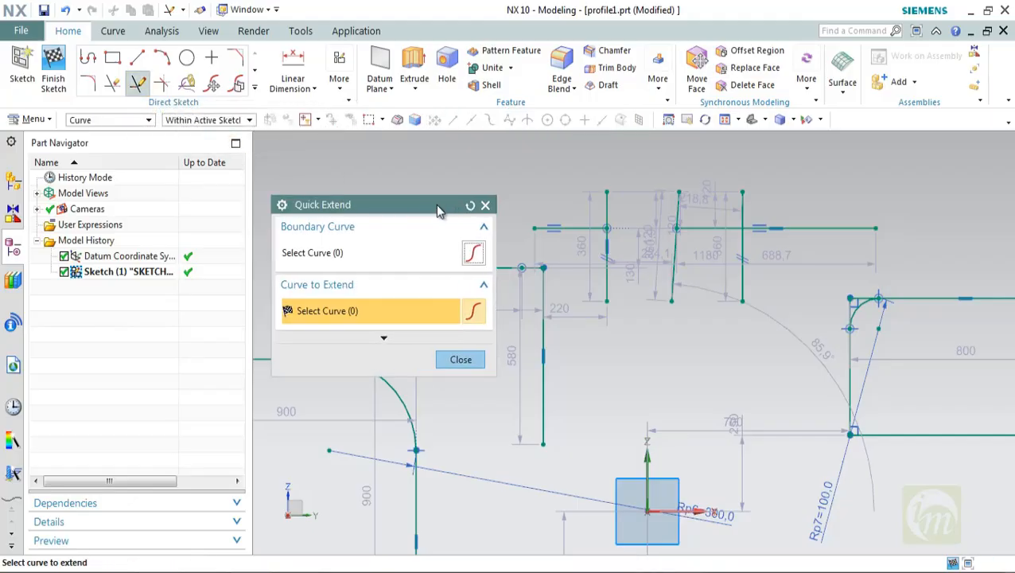
click(573, 228)
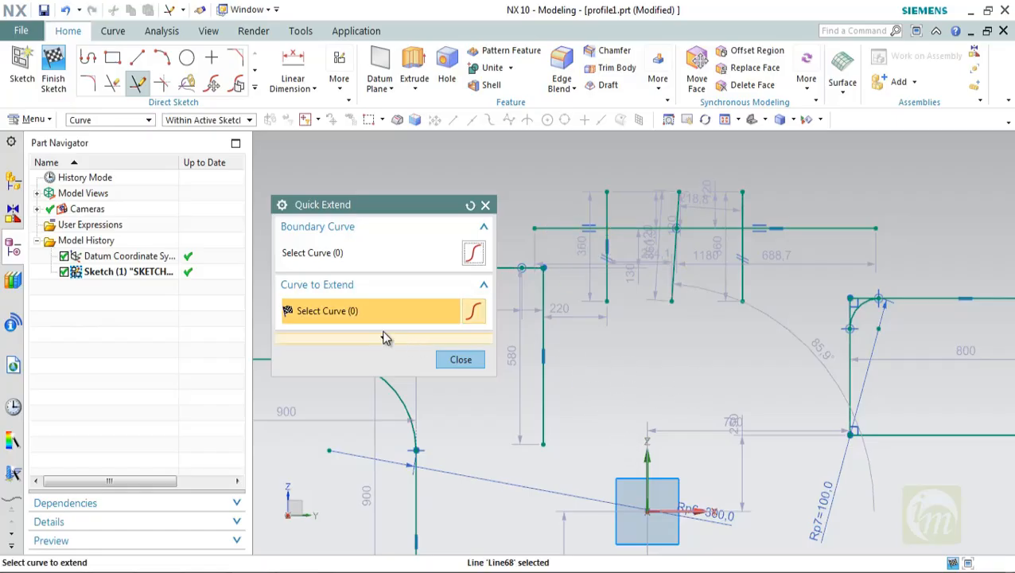
click(542, 324)
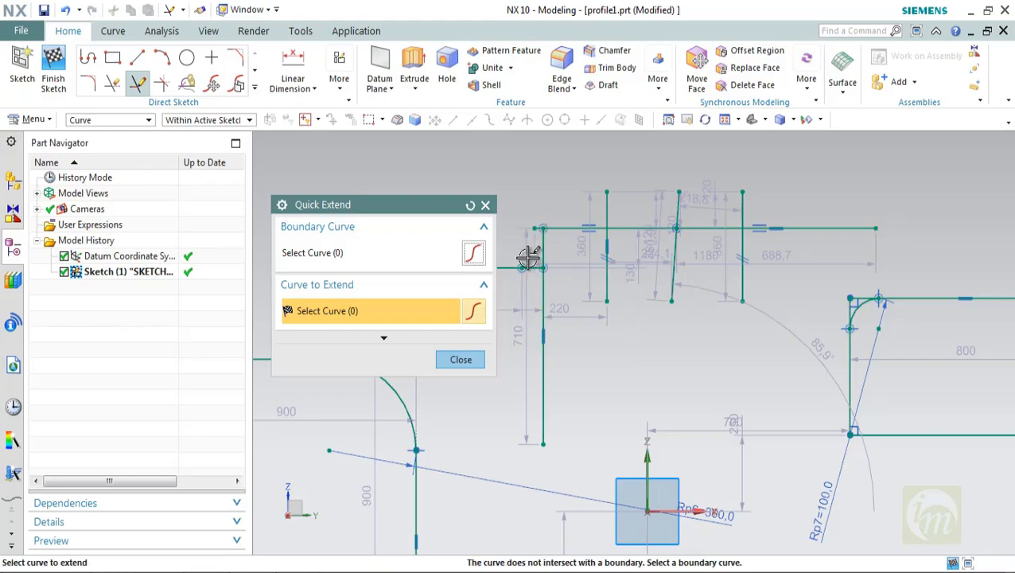
Extend the rectangle's left edge up to the horizontal line and try to extend its right edge upward
scroll(645, 302, down, 2)
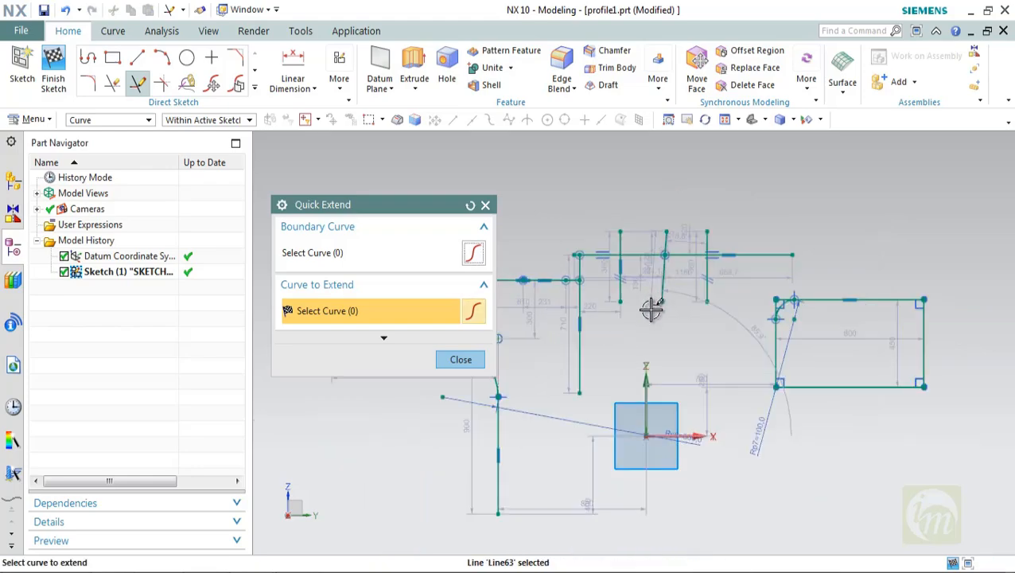
click(778, 340)
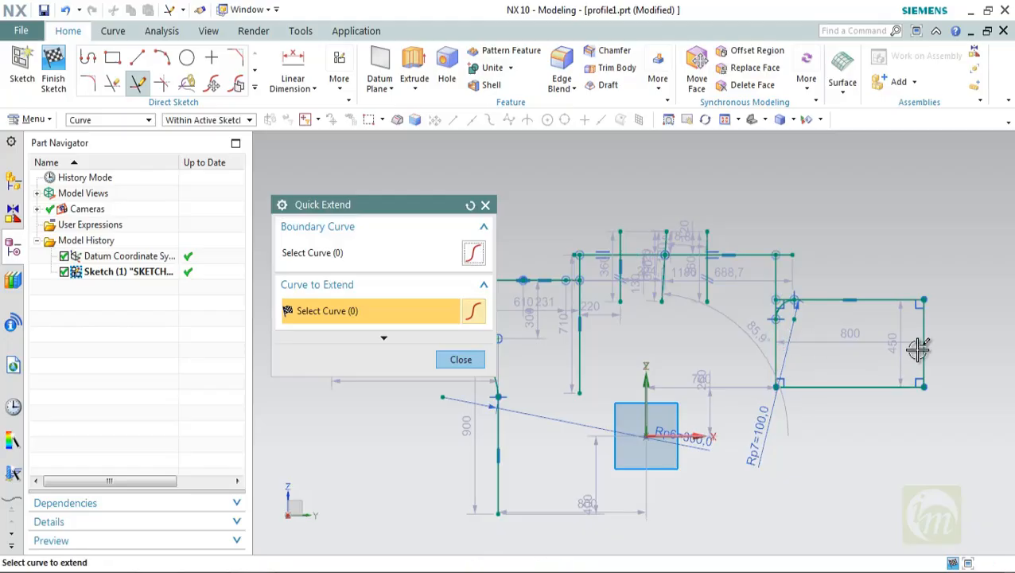
click(920, 303)
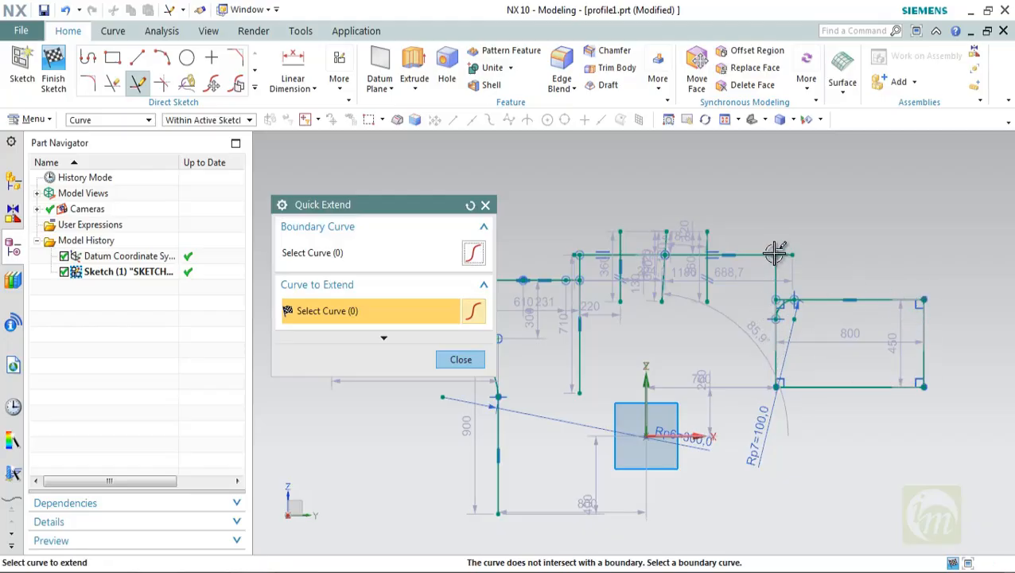
click(464, 361)
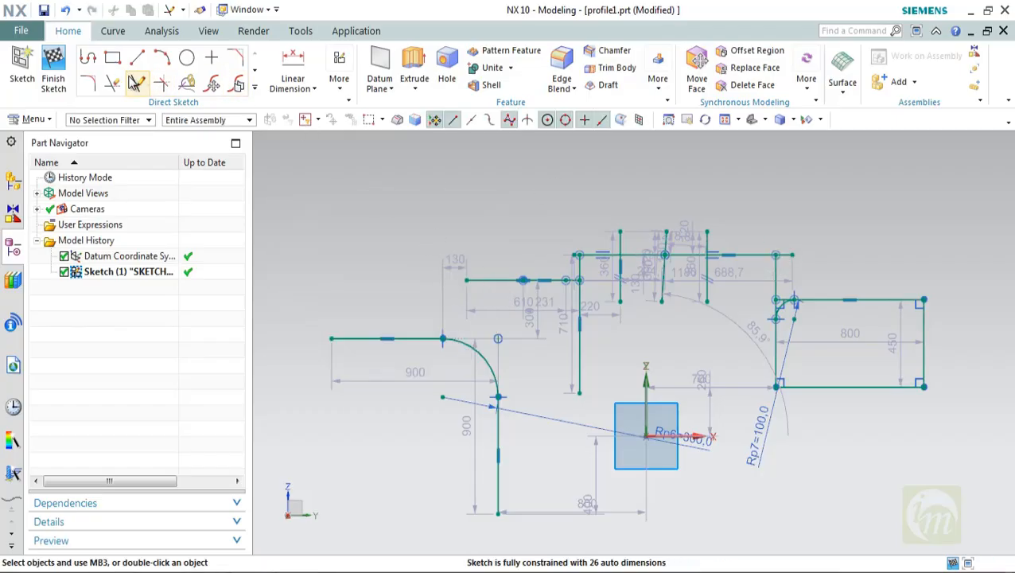
click(136, 82)
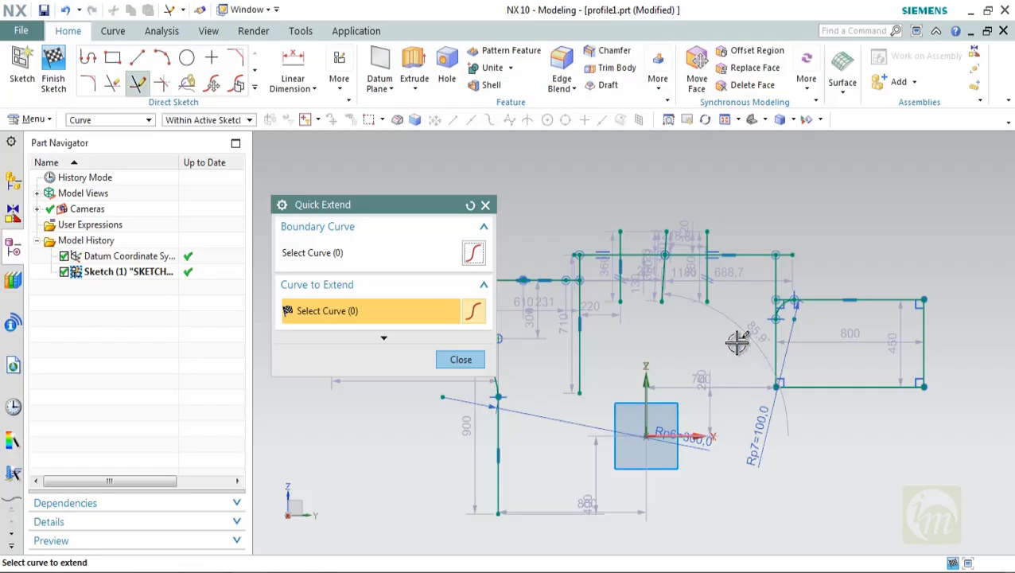
click(485, 206)
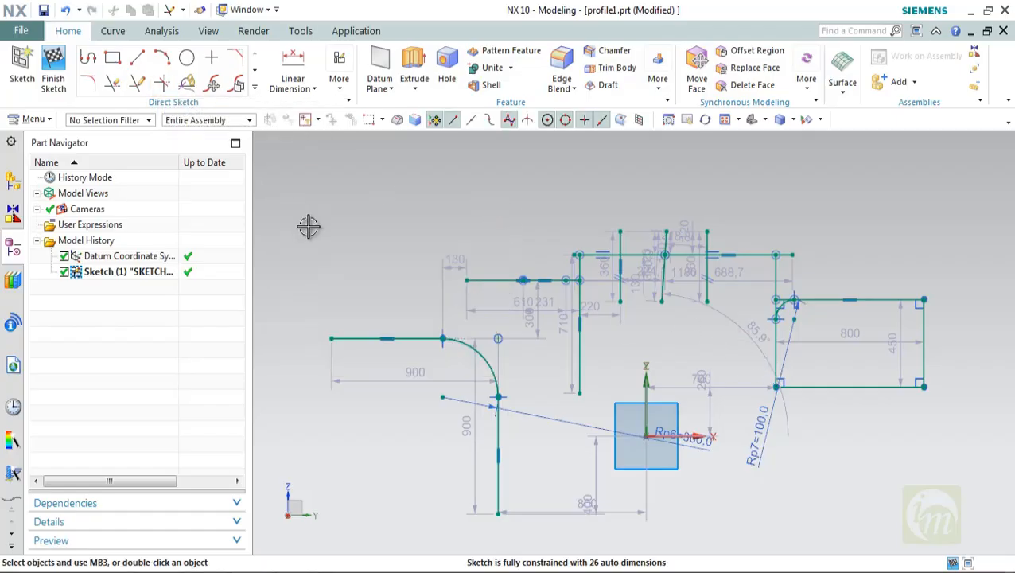
Sketch a horizontal line about 2500 mm long in the empty area above and to the right of the rectangle
scroll(616, 249, up, 4)
scroll(572, 300, down, 8)
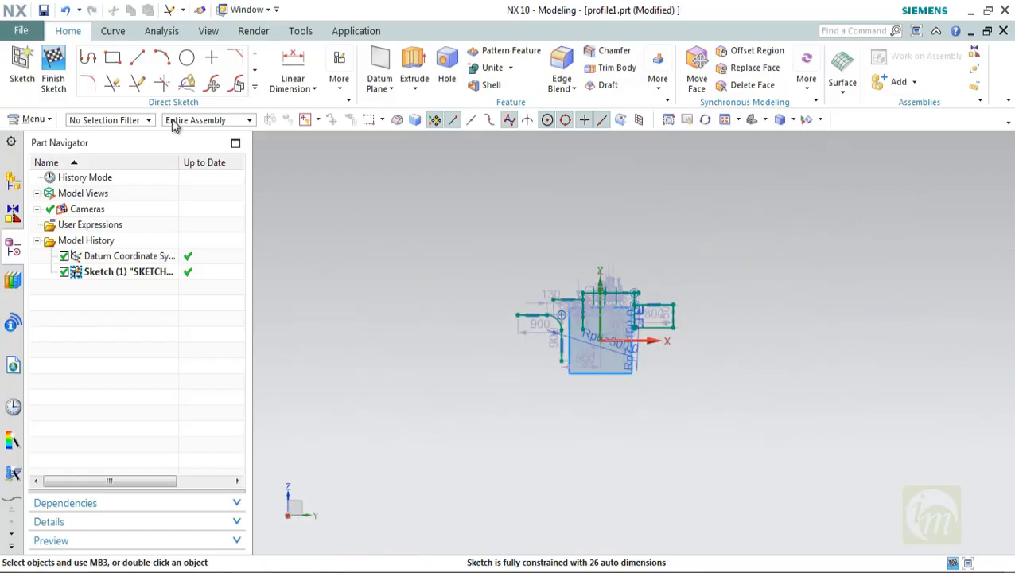
click(137, 57)
click(740, 249)
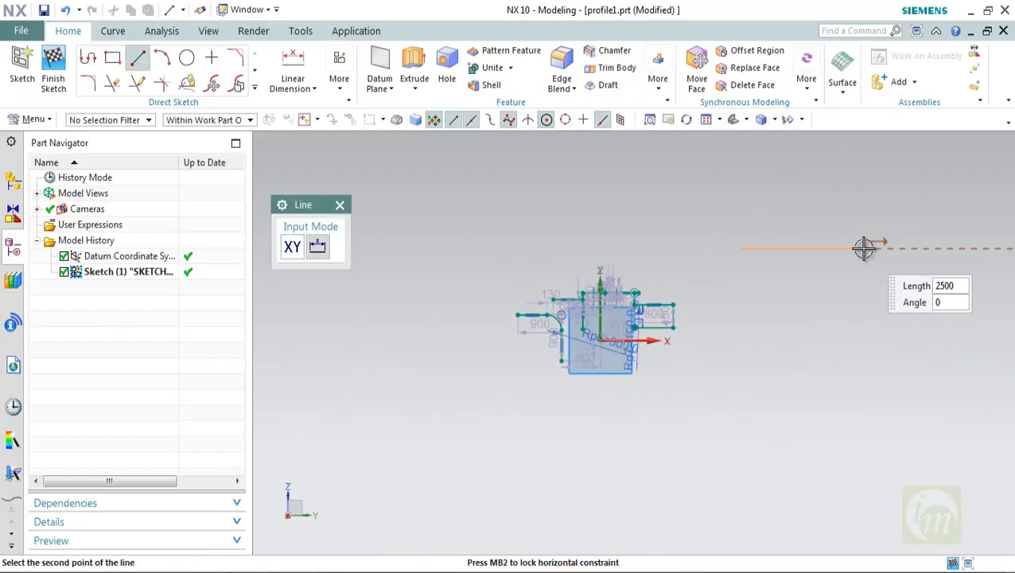
click(863, 247)
Sketch a vertical line about 3300 mm long crossing the 2500 mm line near its right end
click(835, 223)
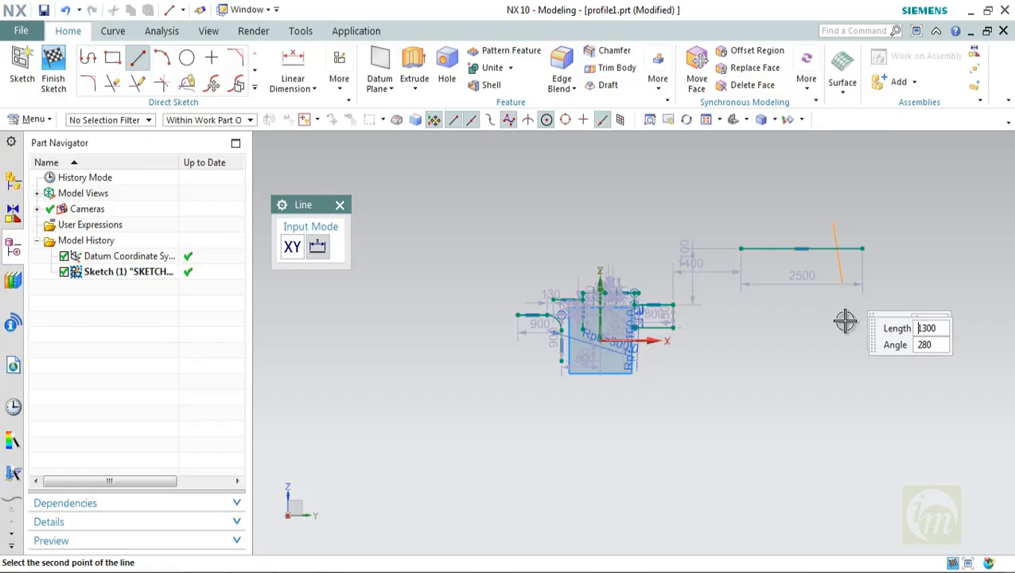
click(831, 392)
key(Escape)
scroll(867, 253, up, 1)
scroll(867, 253, up, 1)
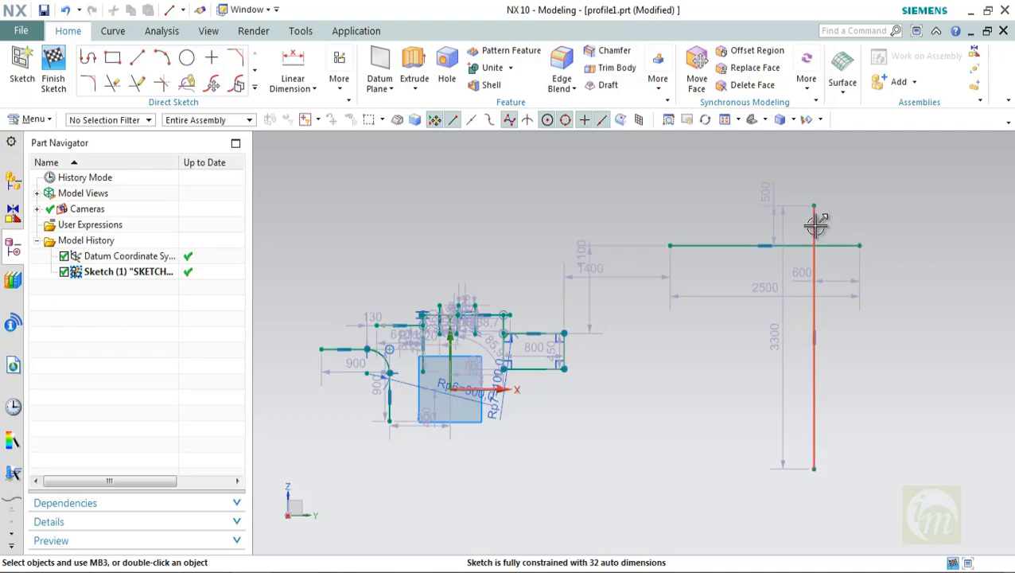
Try Make Corner on the crossing lines, keeping the left part of the horizontal line and the lower part of the vertical line
click(161, 83)
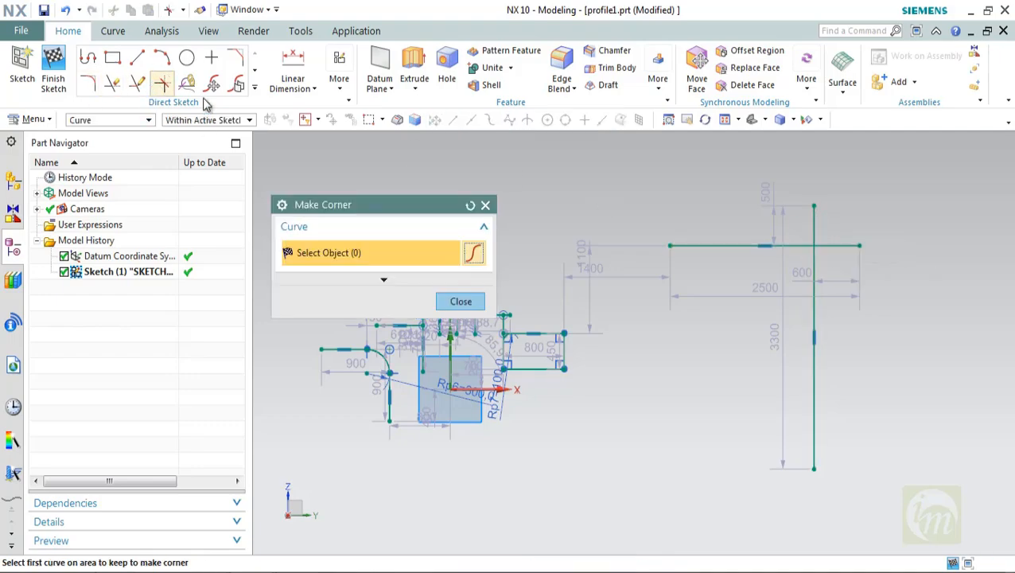
click(725, 247)
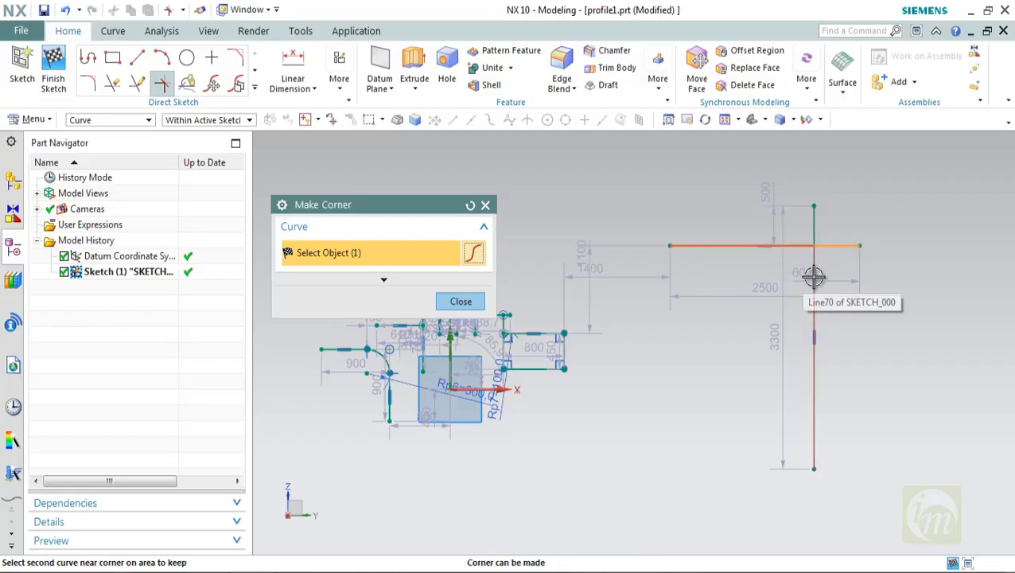
click(813, 280)
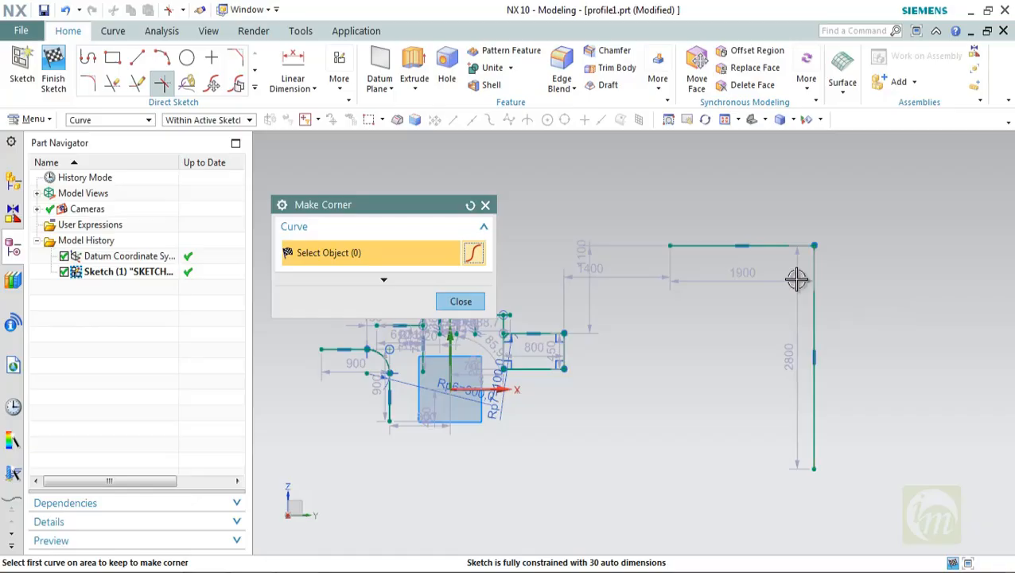
key(ctrl+z)
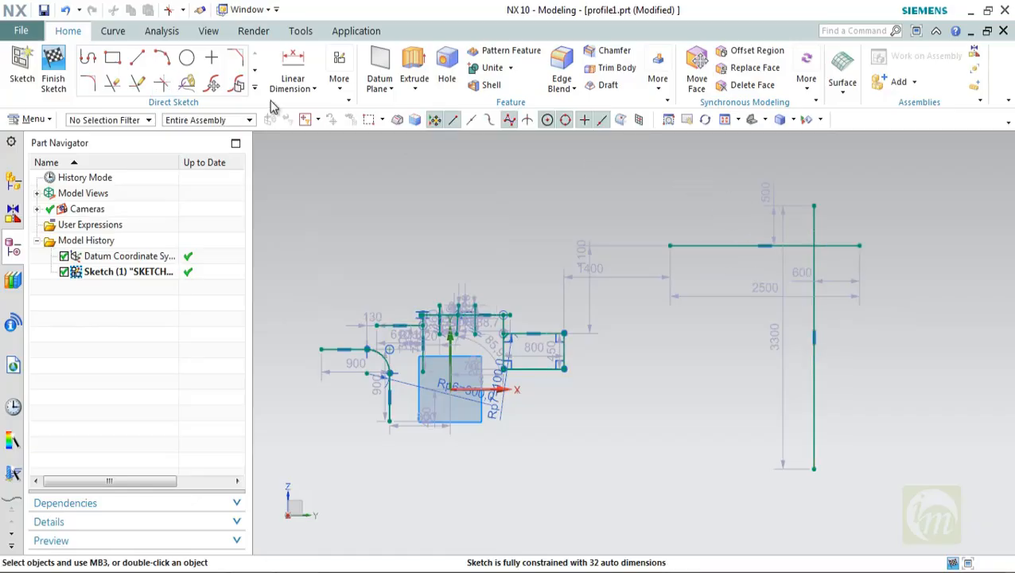
Try Make Corner on the crossing lines, keeping the left part of the horizontal line and the upper part of the vertical line
click(160, 82)
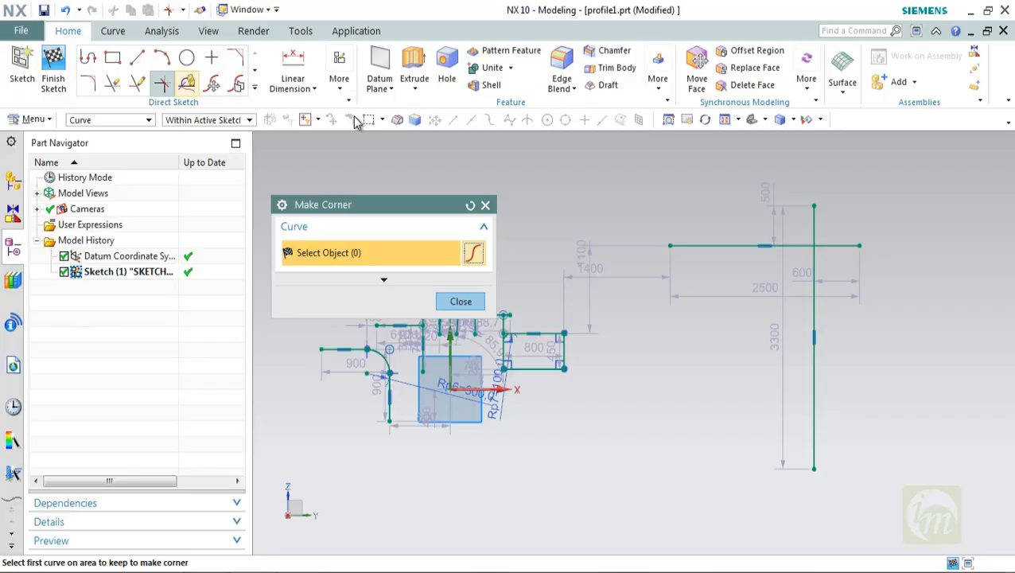
click(799, 246)
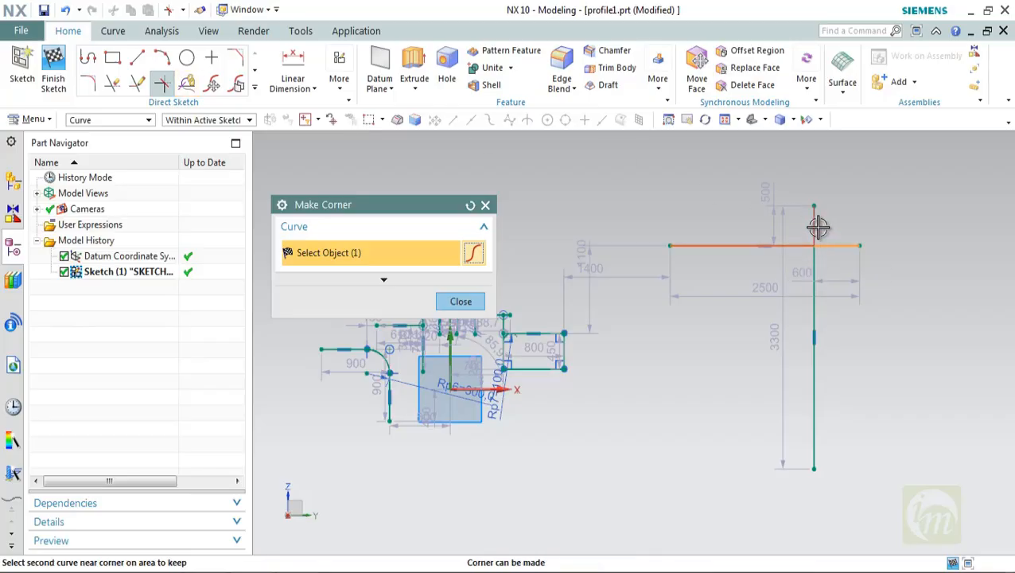
click(816, 228)
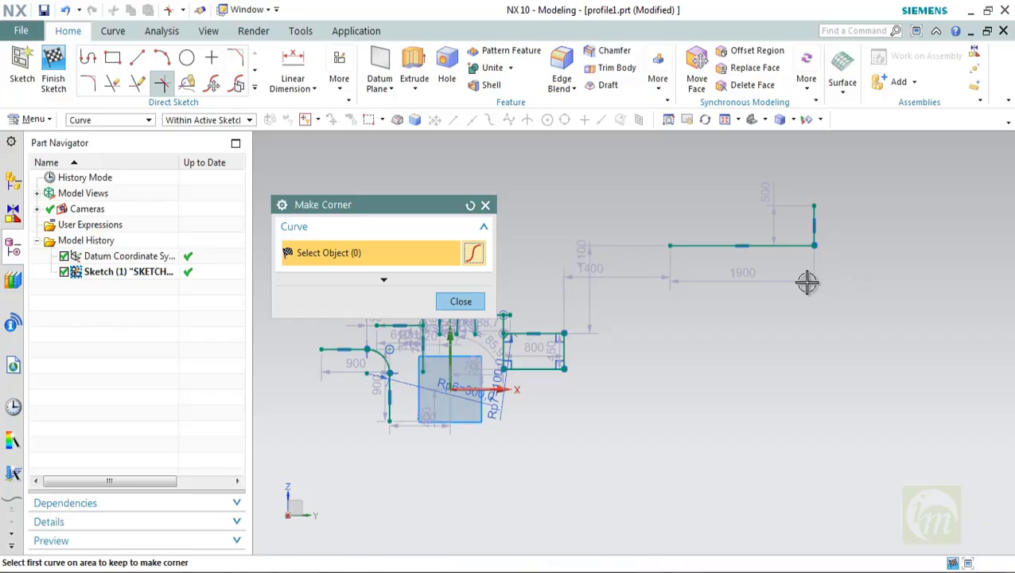
key(ctrl+z)
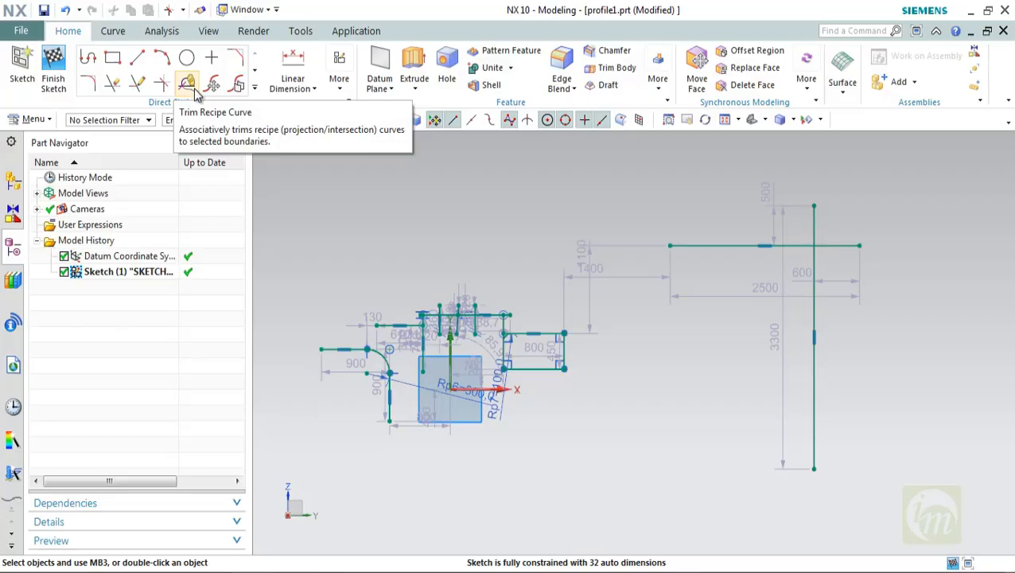
click(257, 86)
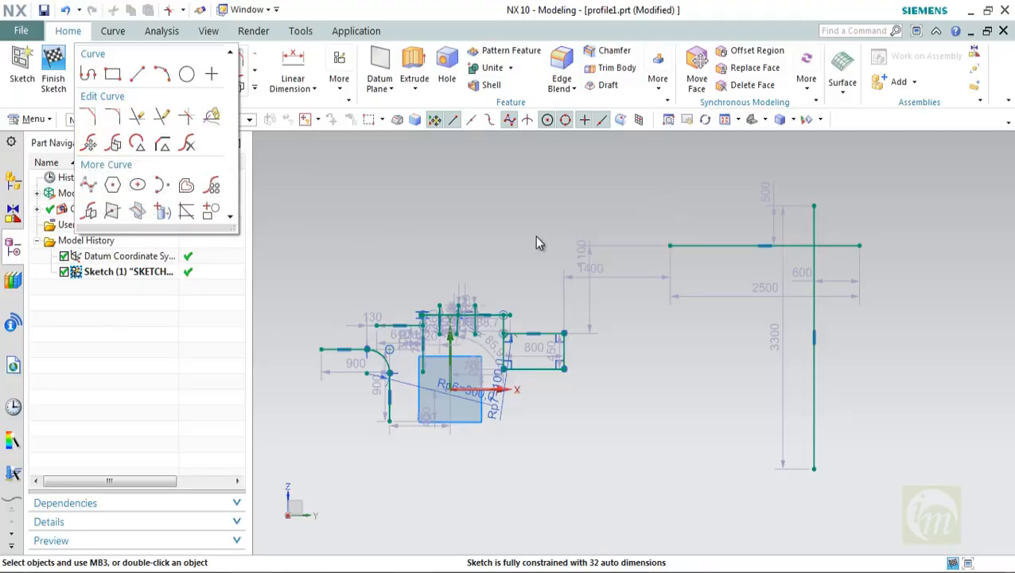
scroll(525, 249, down, 4)
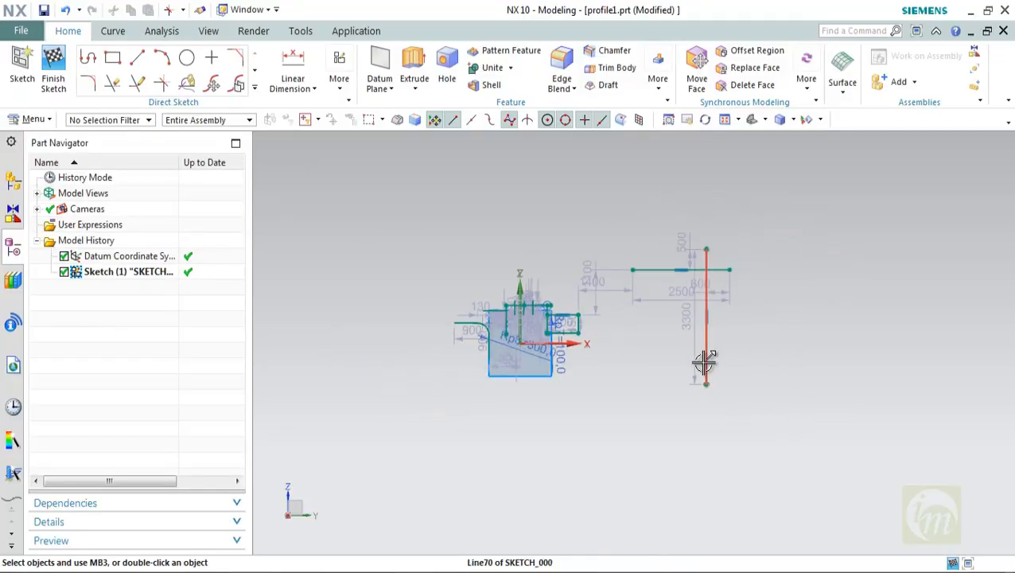
scroll(751, 334, up, 2)
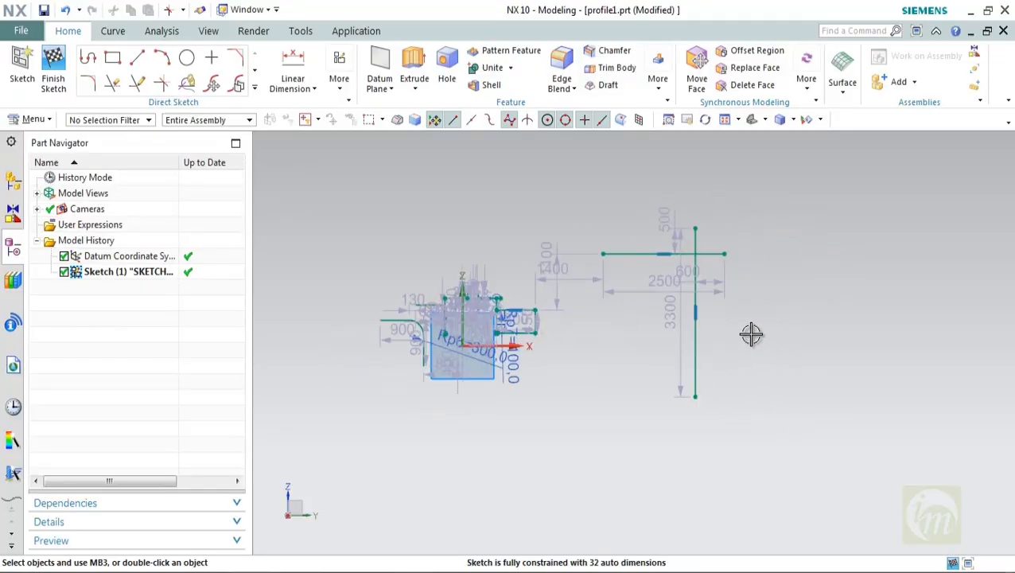
Sketch a circle by center and diameter, about 1480 mm across, in the empty area right of the vertical line
click(186, 58)
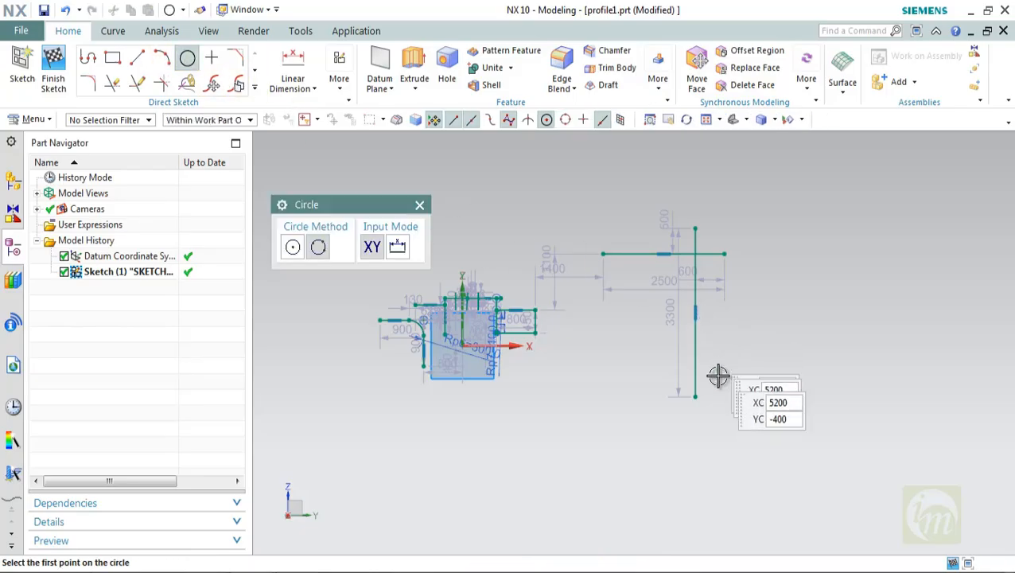
click(614, 404)
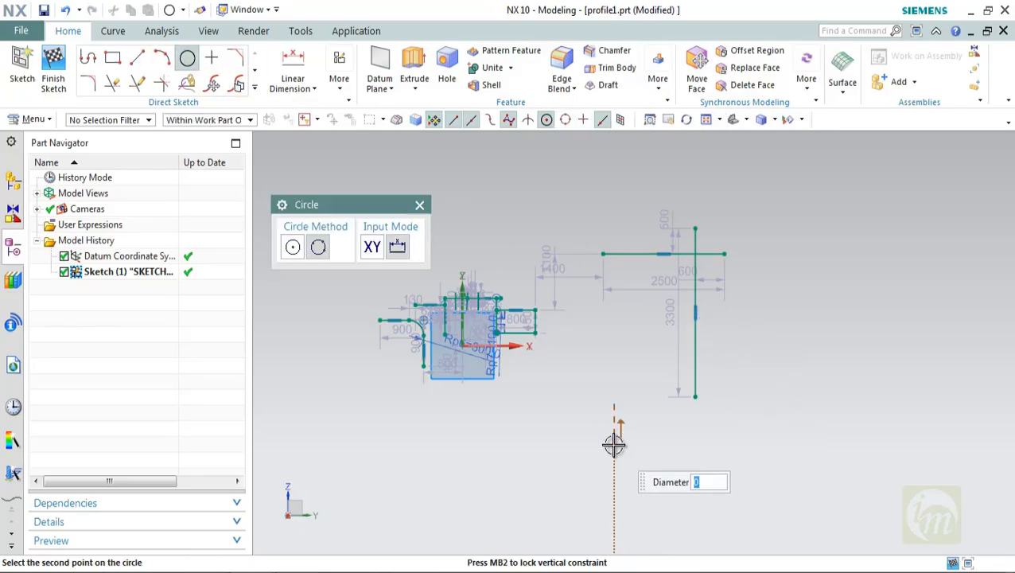
click(614, 445)
key(Escape)
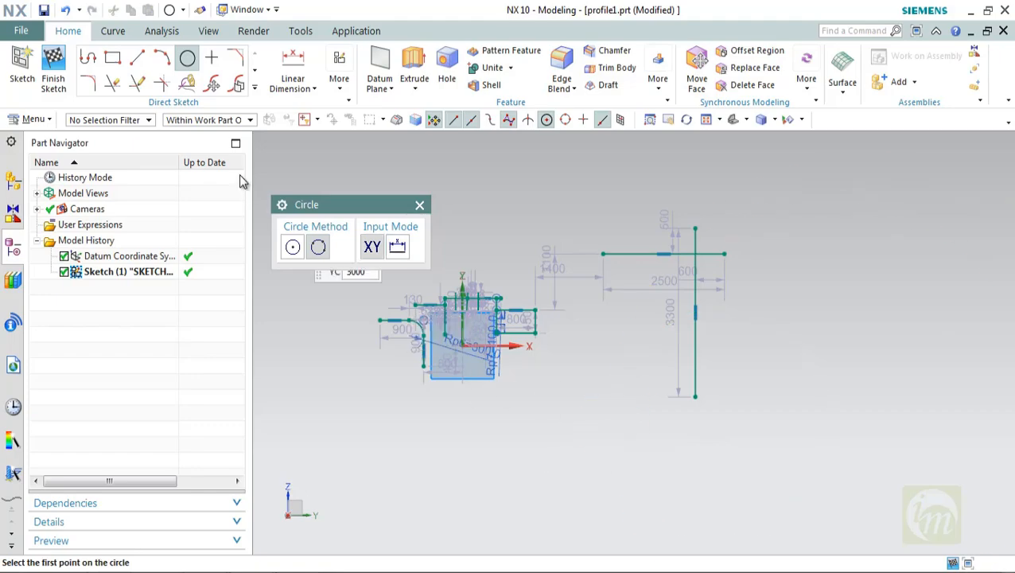
click(294, 247)
click(801, 368)
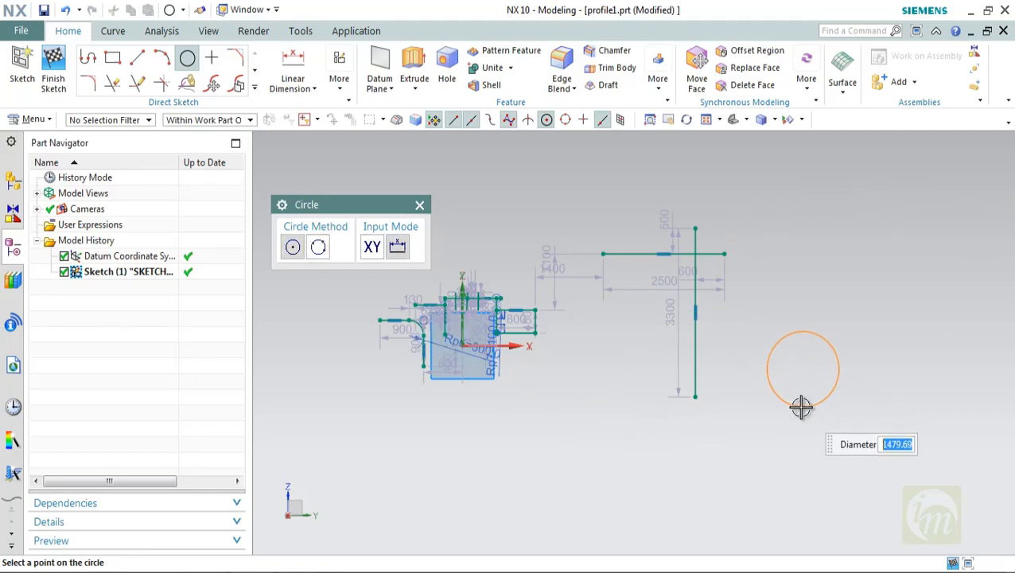
click(801, 406)
Sketch two small circles centered on the large circle's top and bottom points, the upper one about 455 mm in diameter
shift+middle_drag(736, 382, 423, 380)
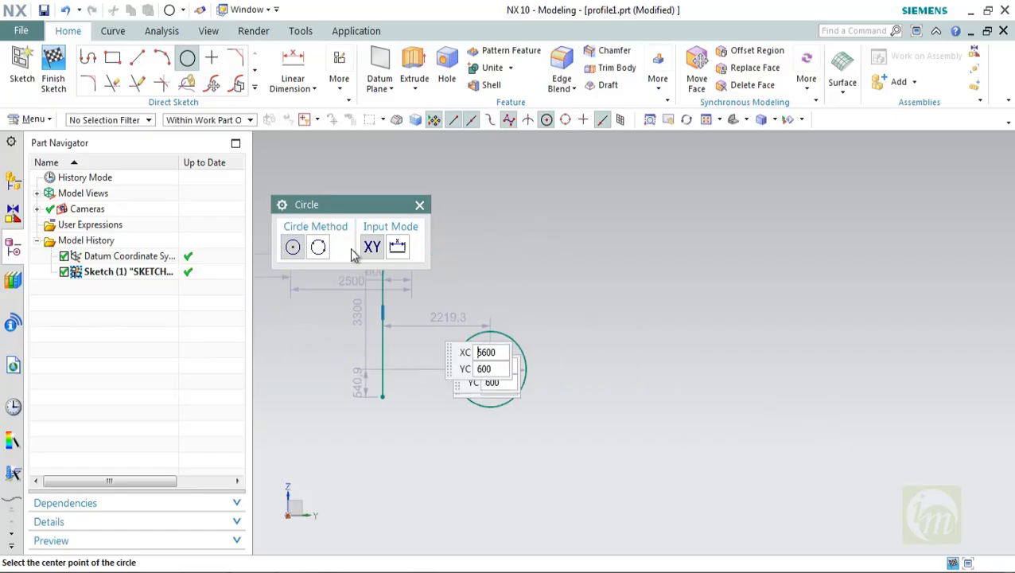
scroll(475, 324, up, 2)
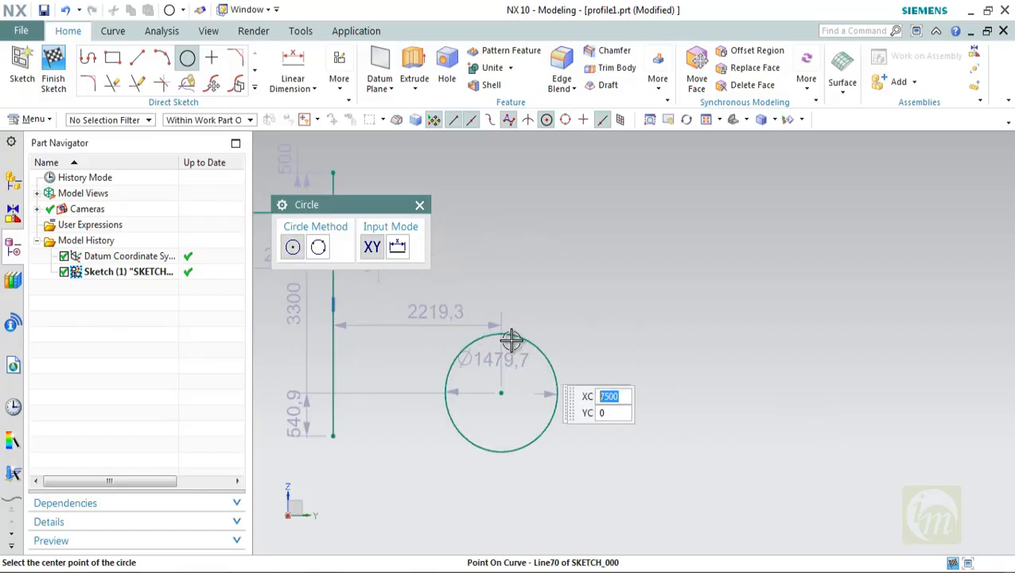
click(495, 346)
click(503, 350)
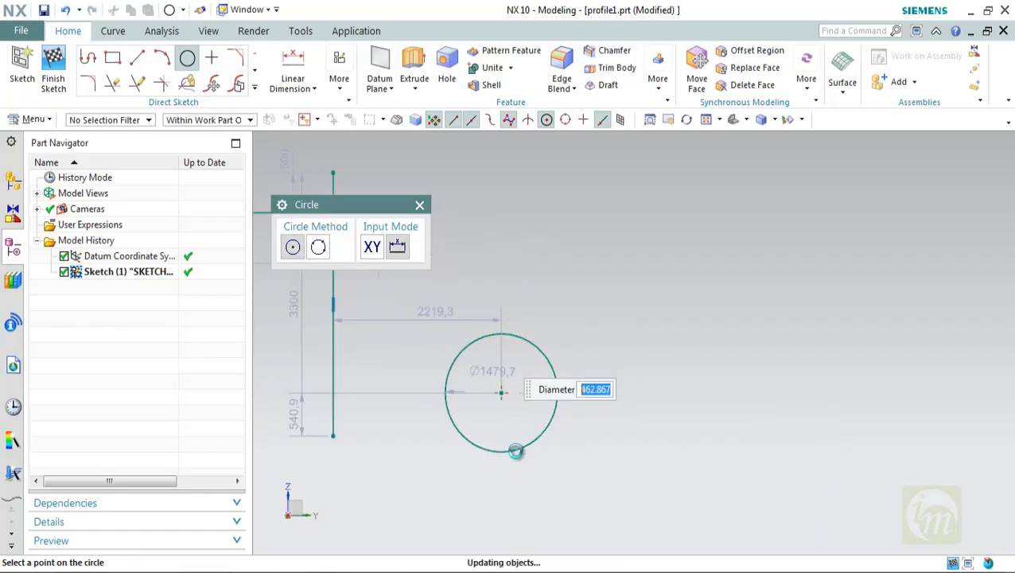
click(497, 463)
key(Escape)
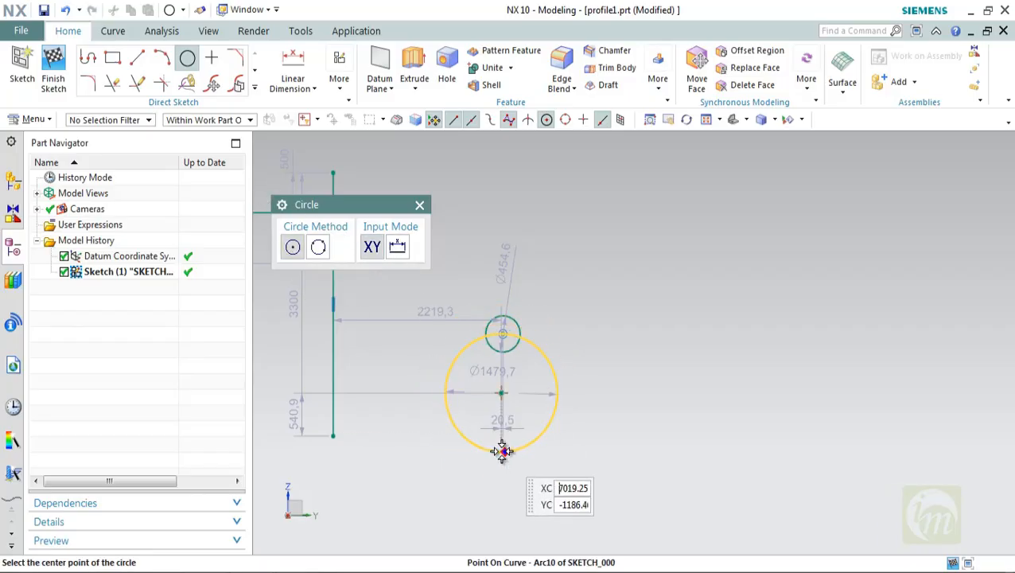
click(501, 451)
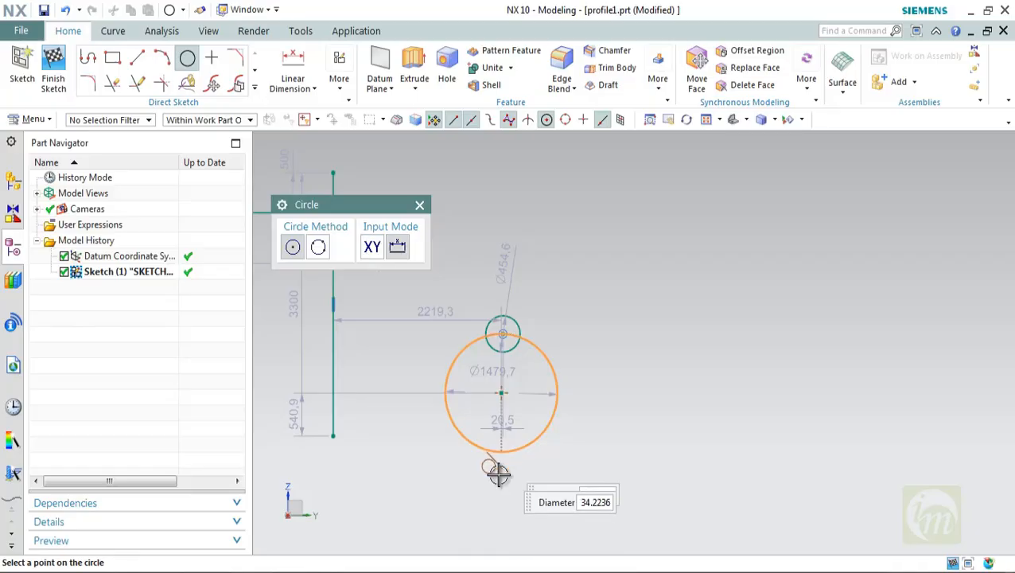
click(500, 472)
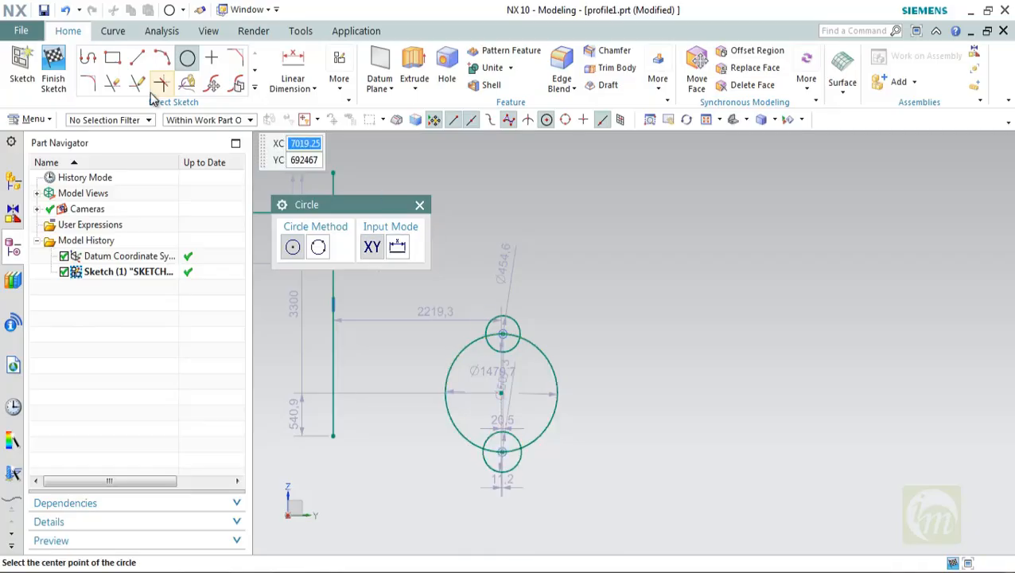
Quick Trim the outer portions of both small circles, using the large circle as the boundary curve
click(112, 83)
scroll(556, 339, up, 3)
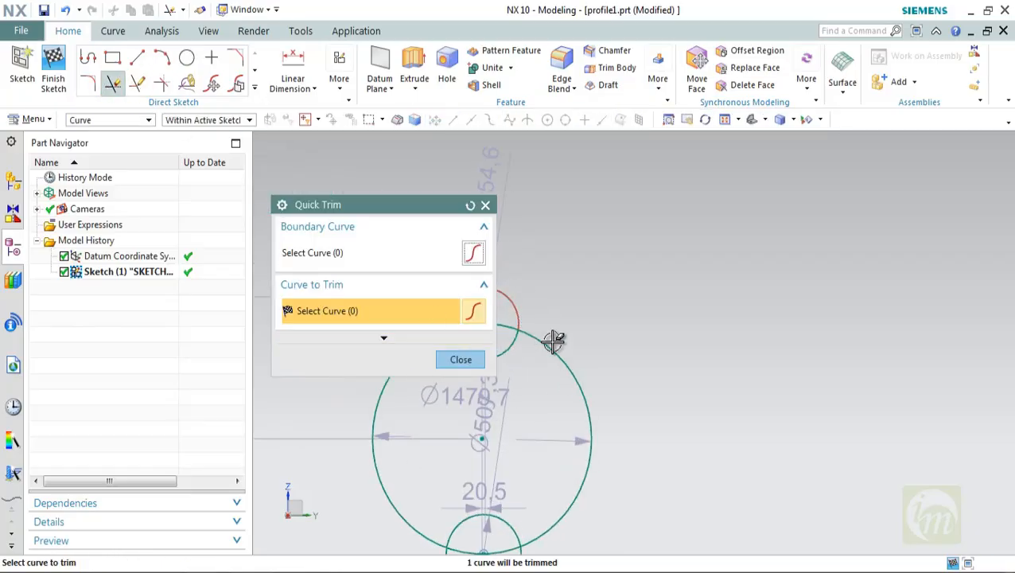
scroll(578, 362, down, 2)
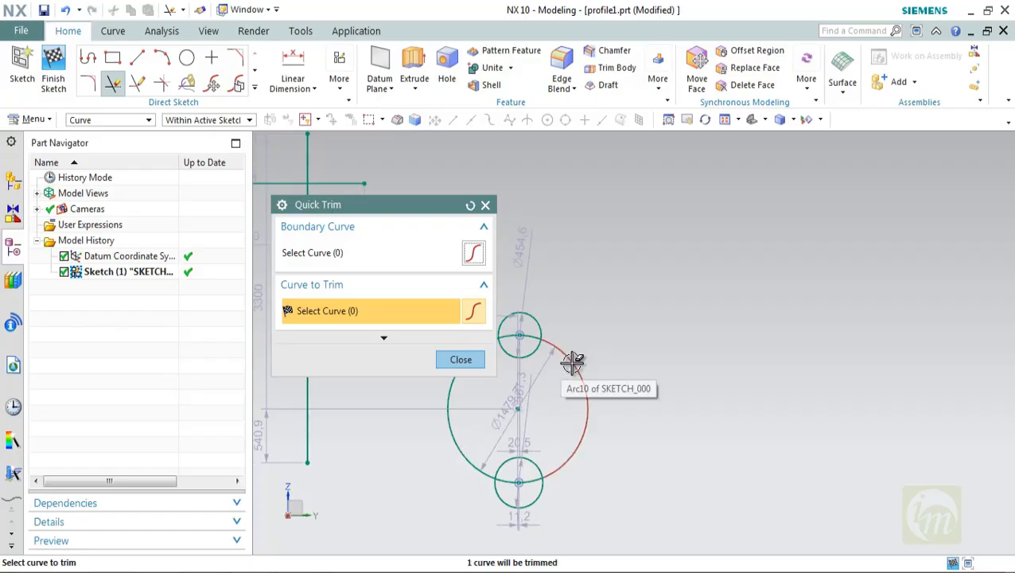
click(328, 253)
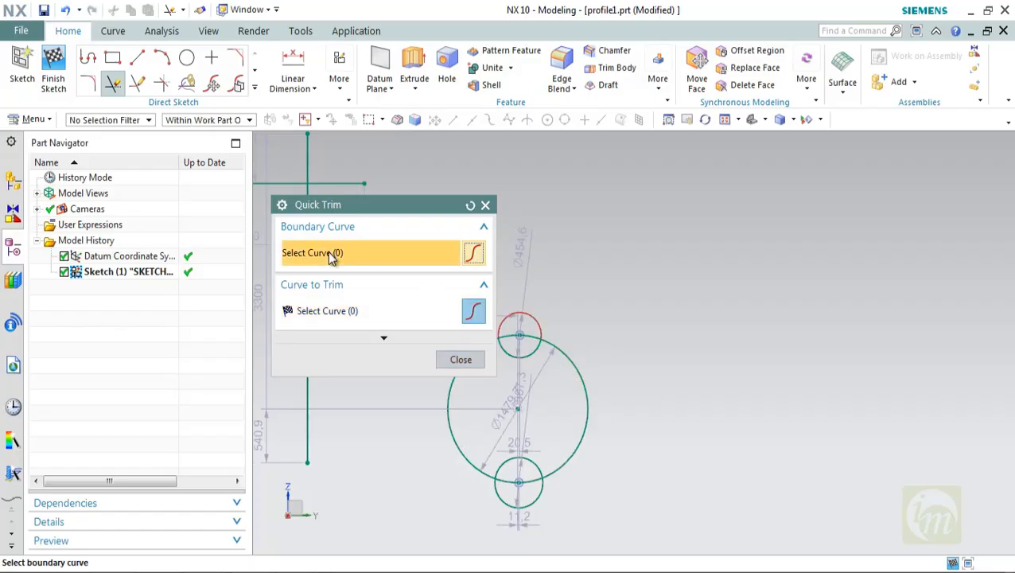
click(571, 363)
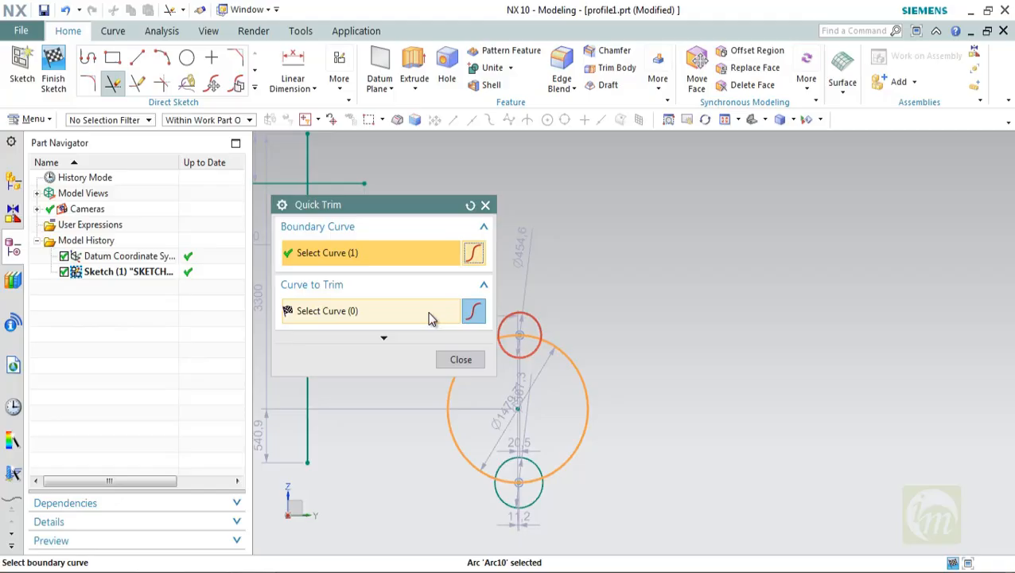
click(353, 310)
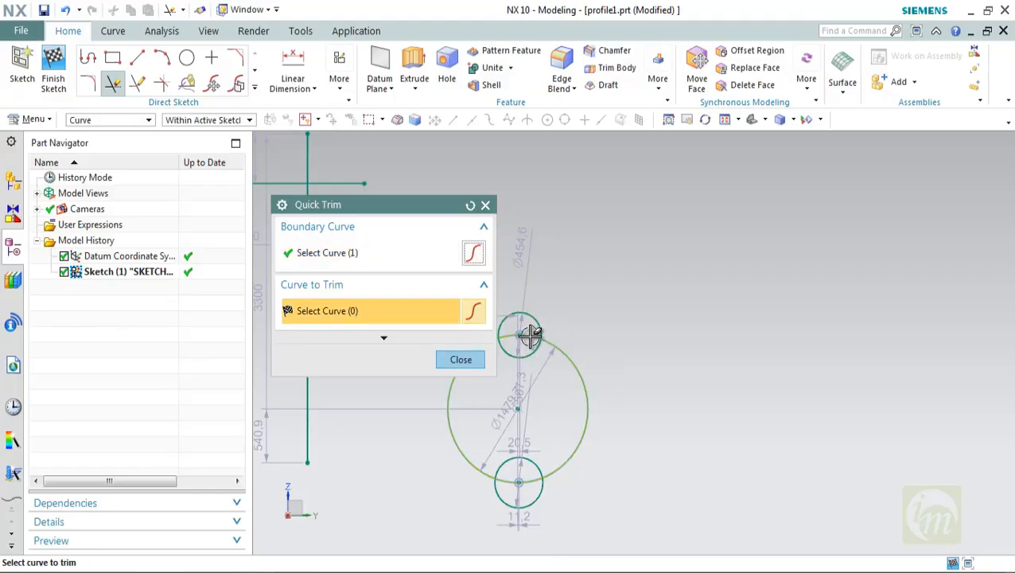
click(528, 316)
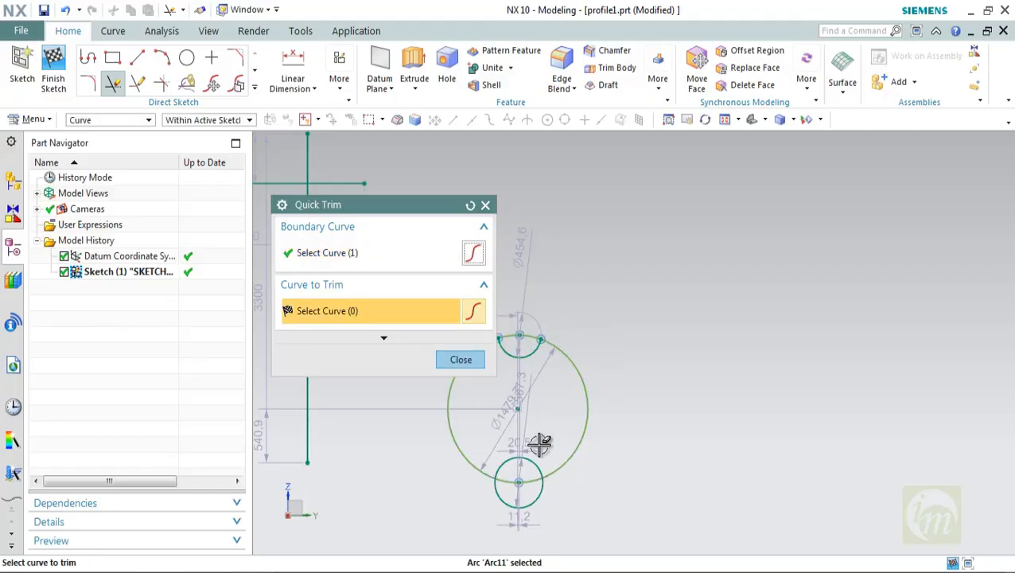
click(528, 505)
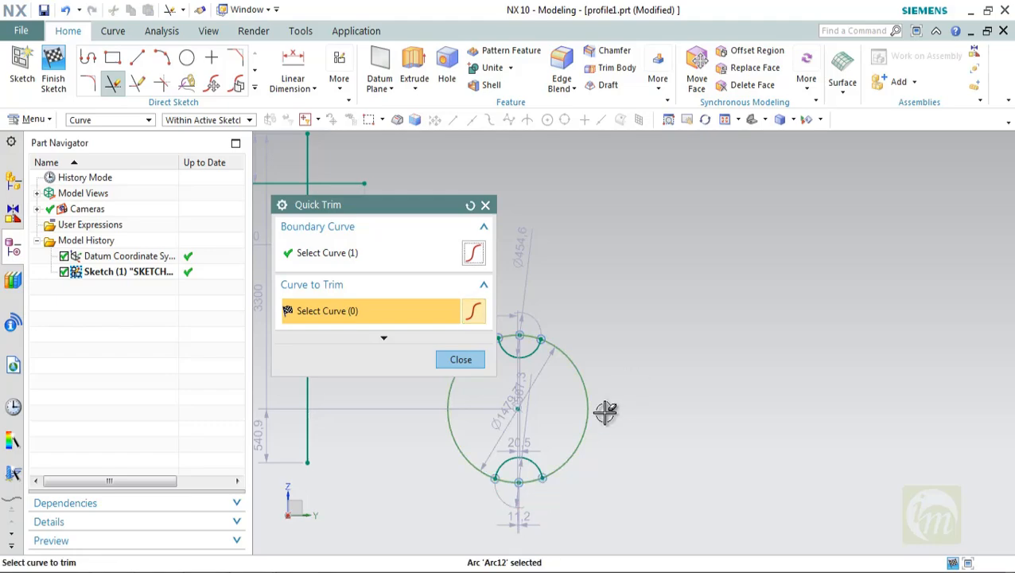
mouse_move(604, 412)
shift+middle_down()
mouse_move(709, 369)
mouse_move(708, 348)
shift+middle_up()
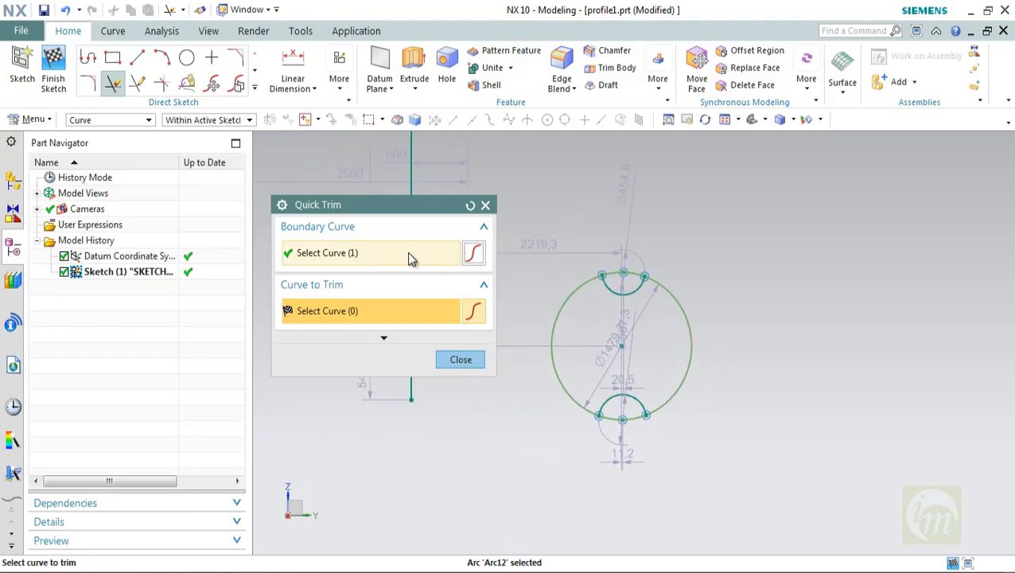
key(Escape)
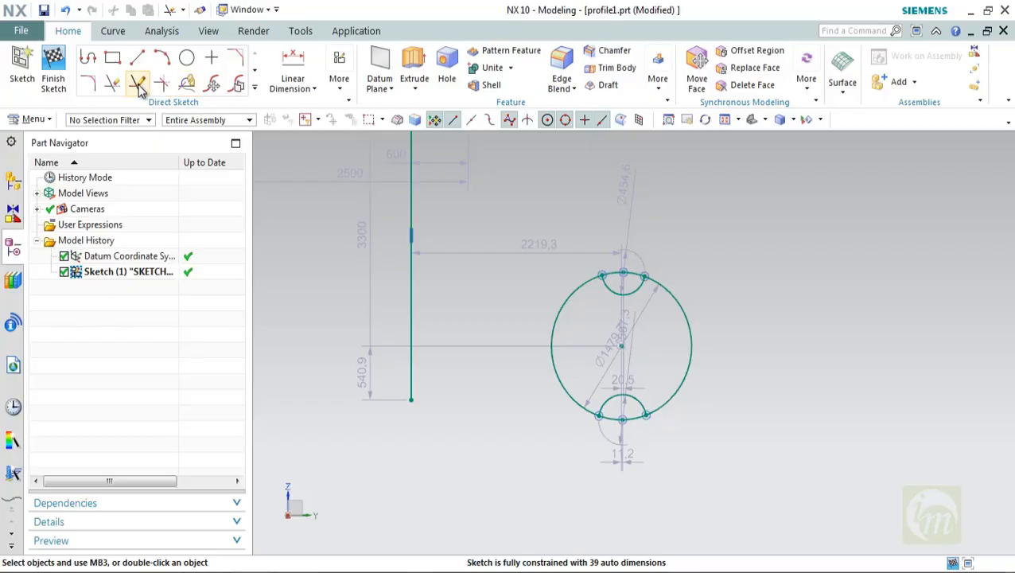
Quick Trim the large circle's top and bottom segments, using the two small arcs as boundary curves
click(112, 82)
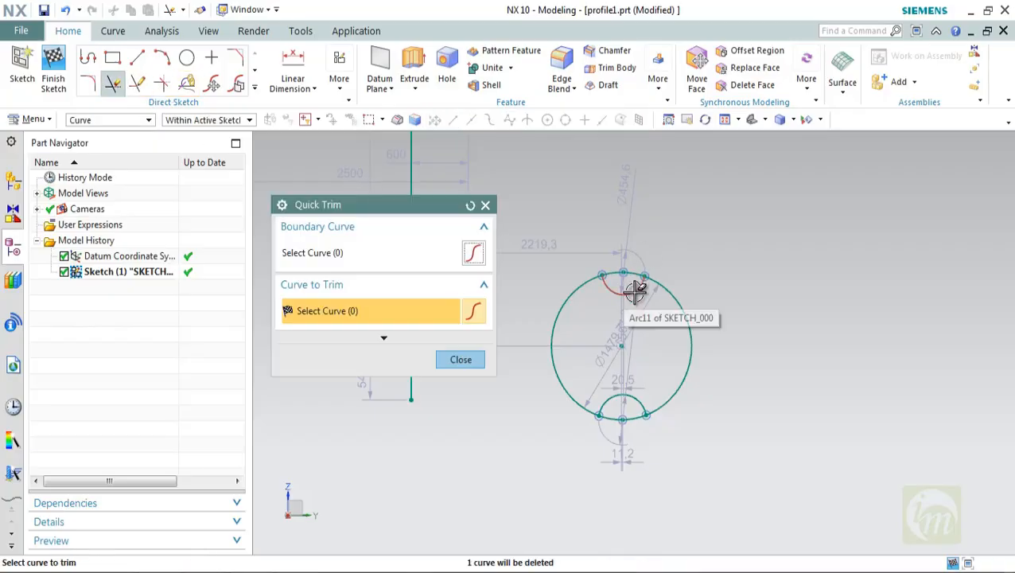
click(372, 254)
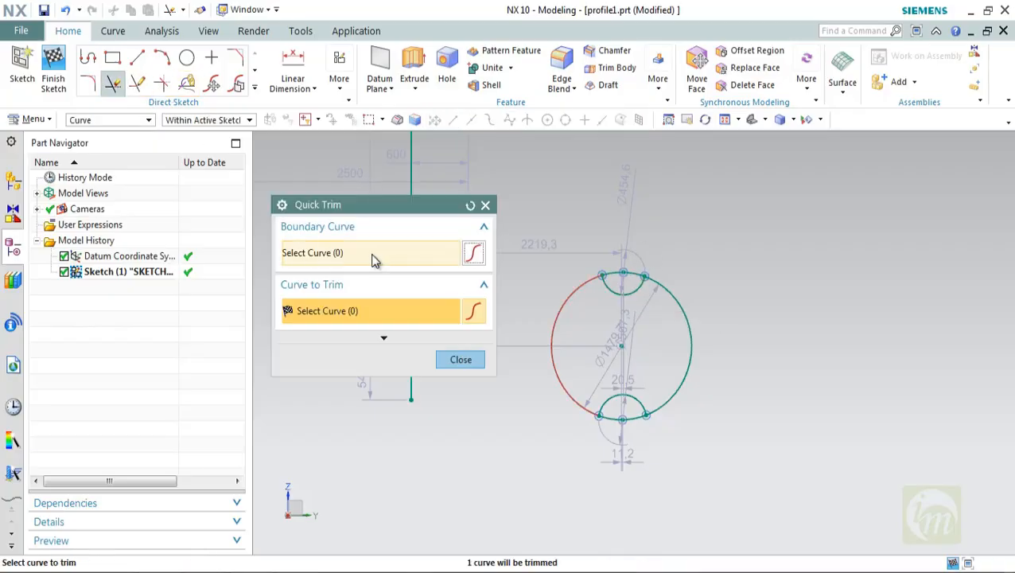
click(636, 288)
click(637, 402)
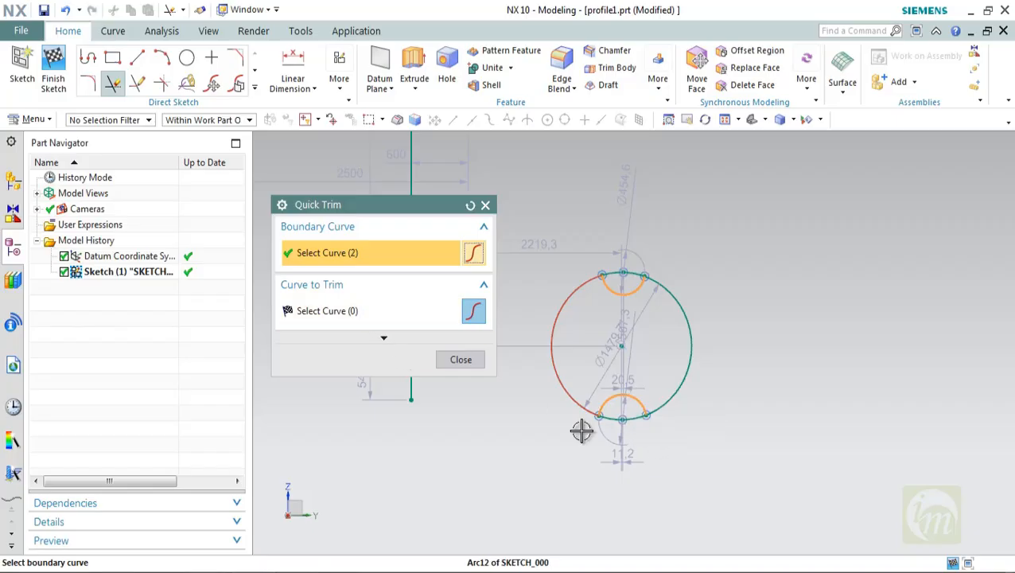
click(354, 310)
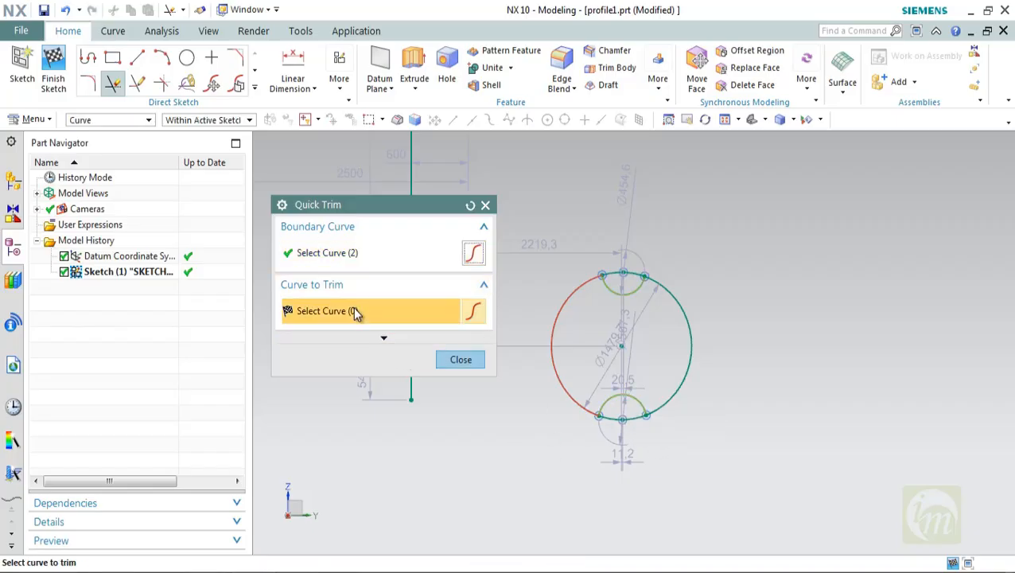
click(639, 274)
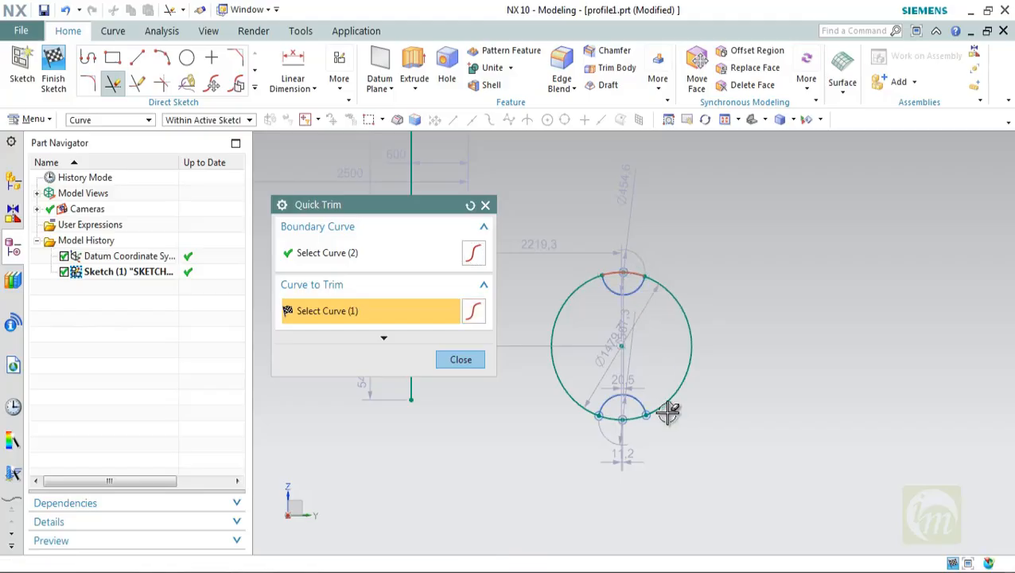
click(631, 417)
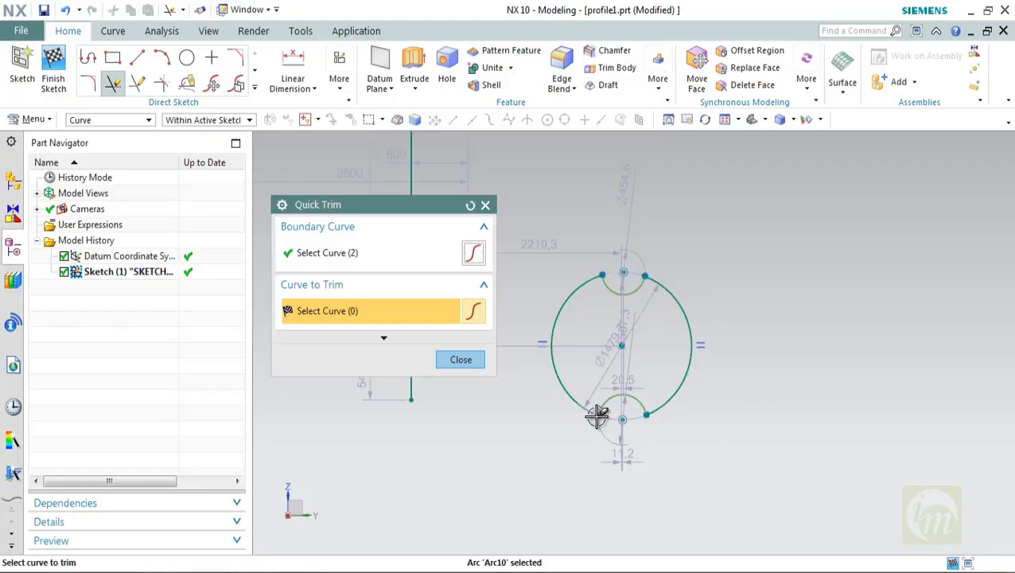
click(461, 359)
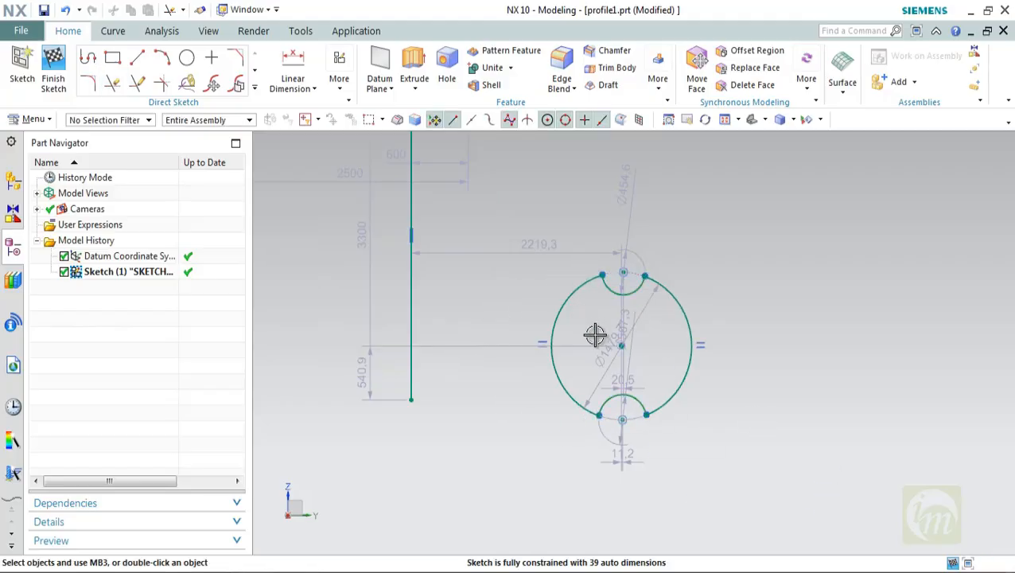
Try Move Curve on the notched circle profile's four curves with Distance-Angle motion and a 2350 mm horizontal distance
scroll(595, 335, down, 2)
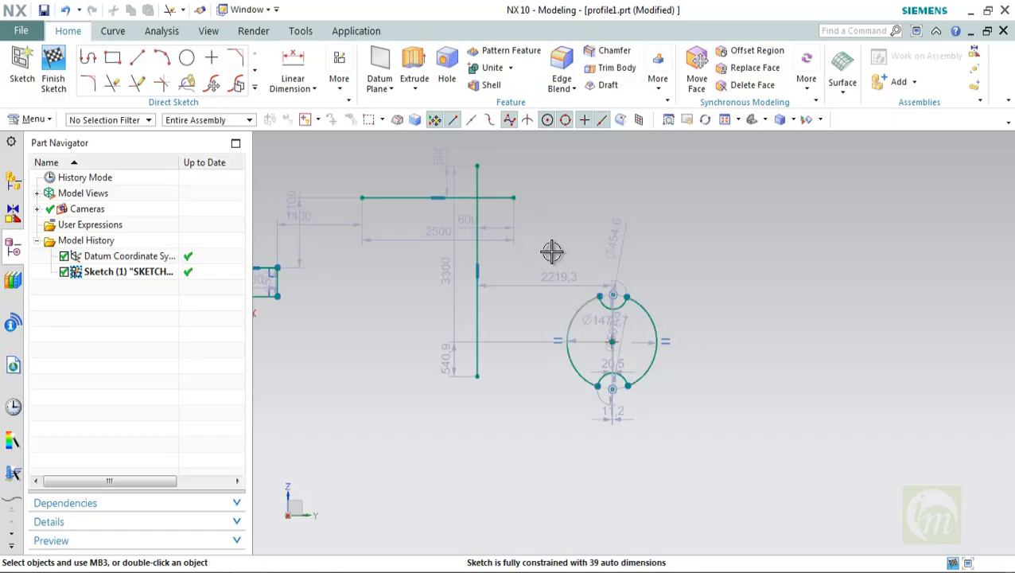
drag(548, 250, 681, 444)
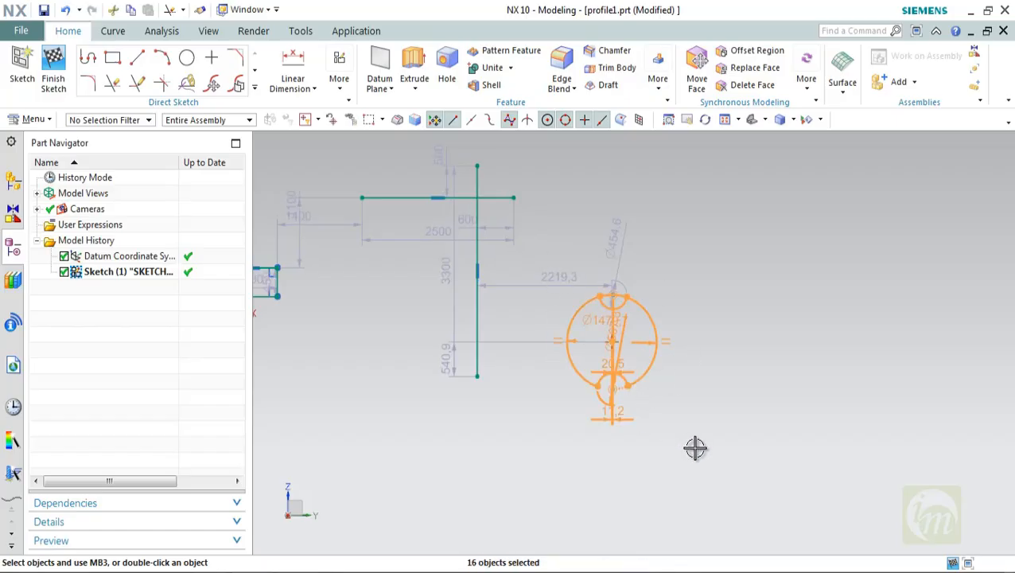
click(254, 87)
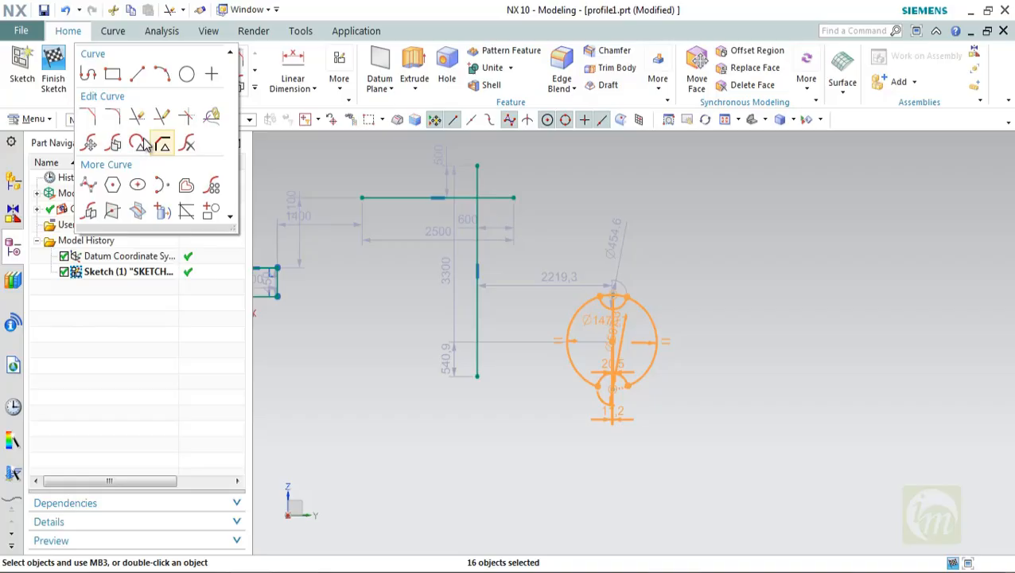
click(89, 143)
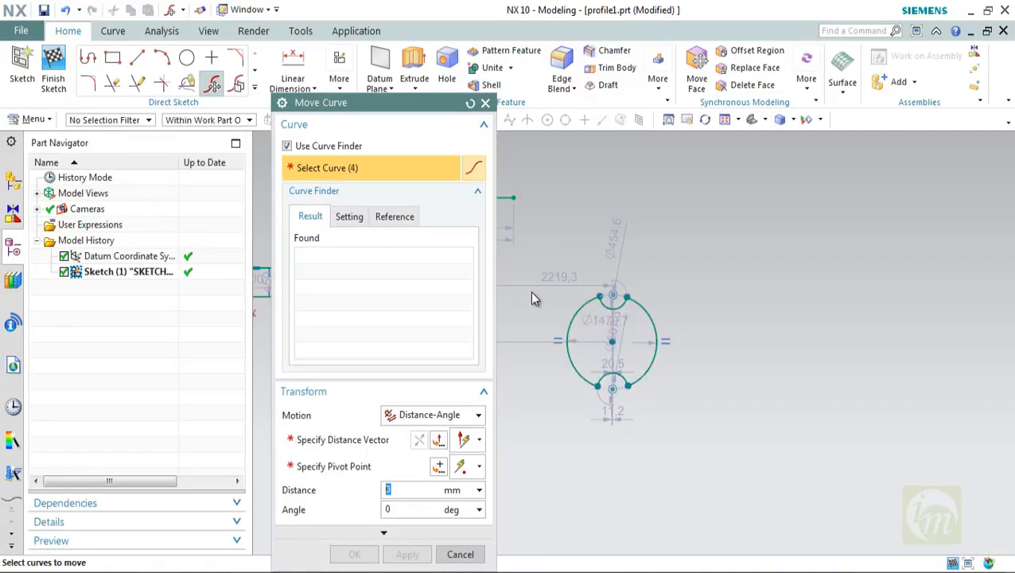
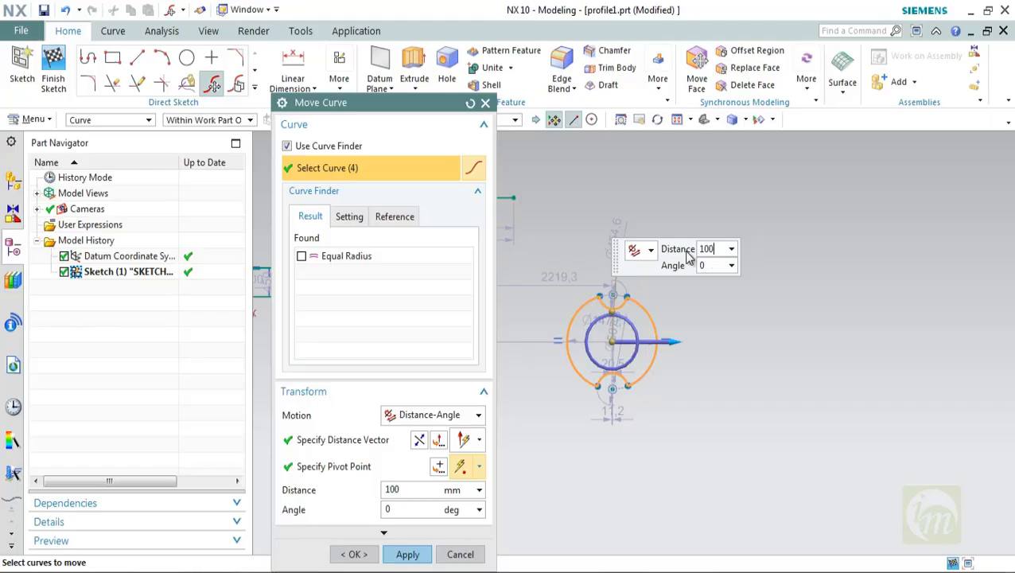
scroll(628, 318, up, 2)
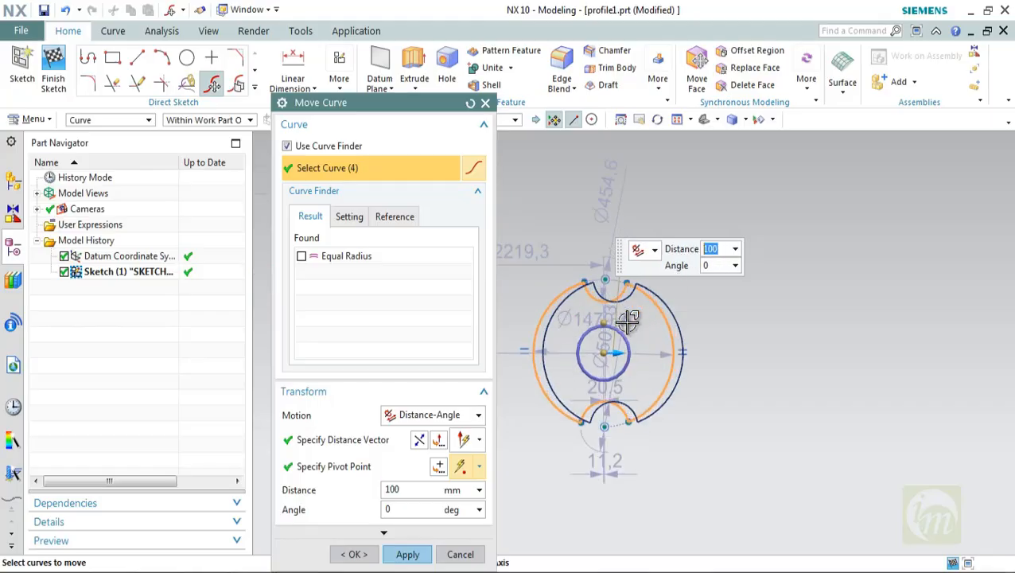
drag(621, 348, 789, 356)
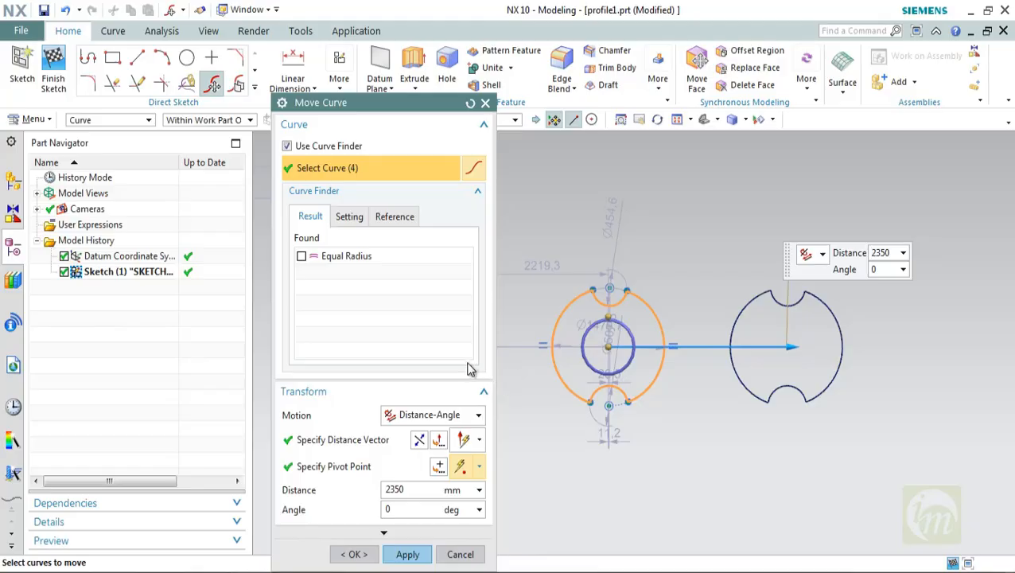
Check the Curve Finder's Setting and Reference options and try a Distance motion of 3600 mm for the notched profile
drag(369, 104, 382, 42)
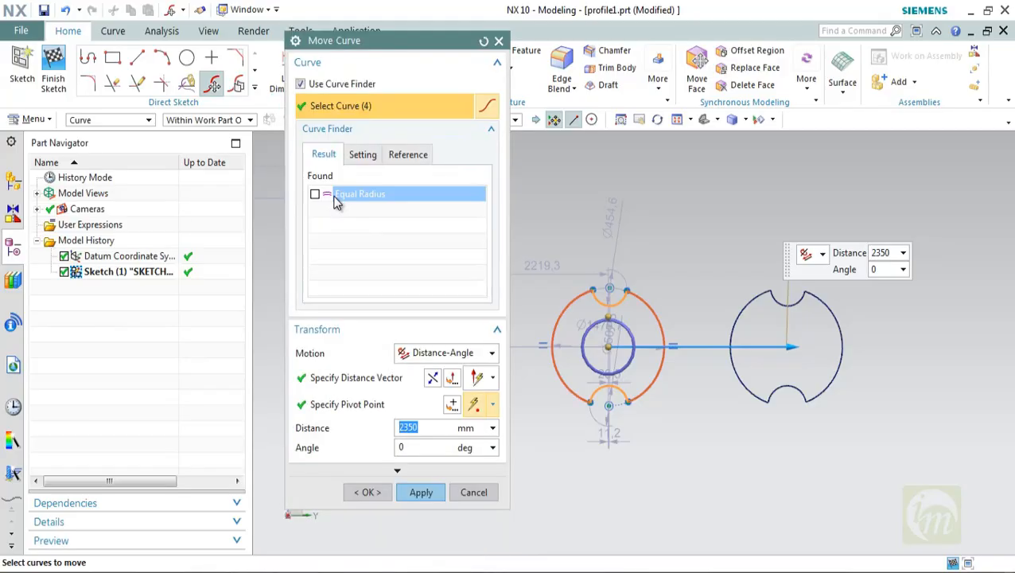
click(362, 155)
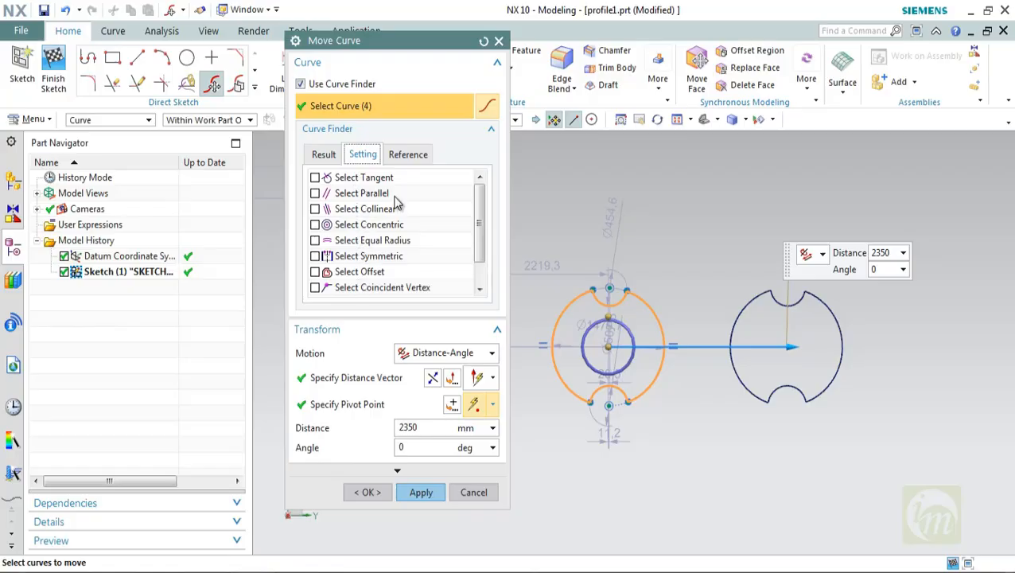
click(408, 155)
click(324, 155)
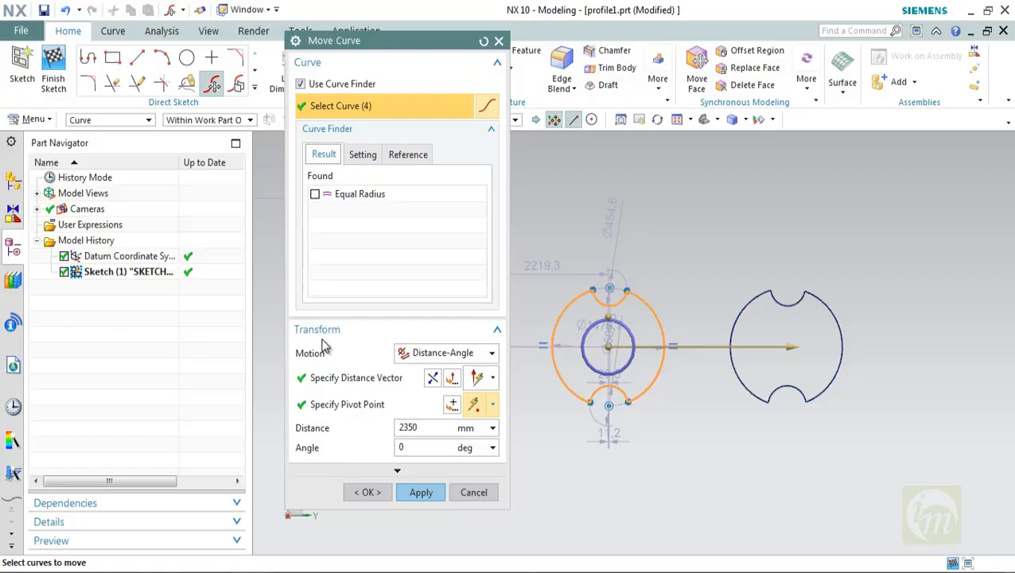
click(429, 356)
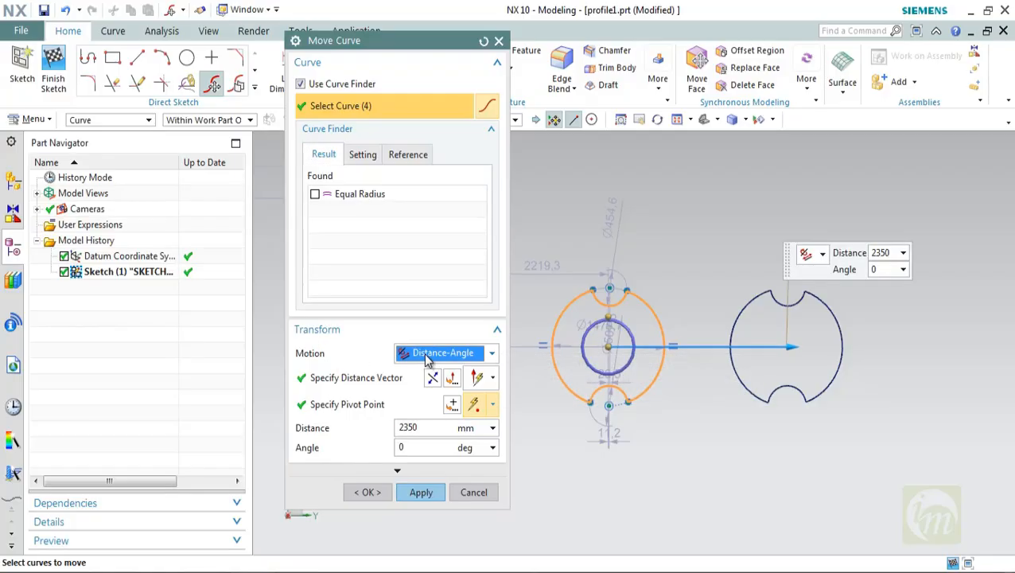
click(475, 355)
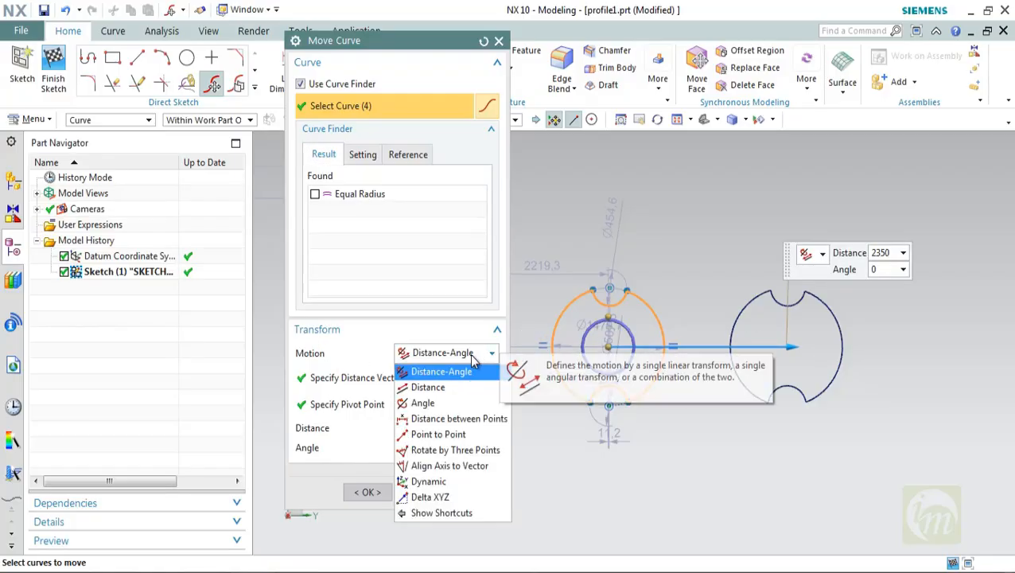
click(433, 451)
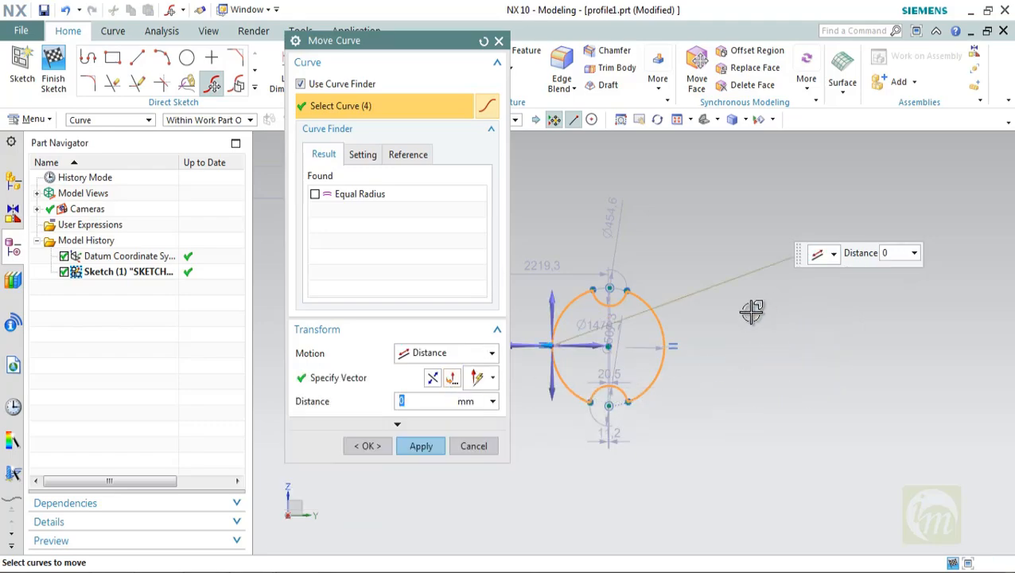
scroll(719, 342, down, 3)
text(3600)
Try a Point to Point move of the notched profile from its center to the horizontal line's right endpoint, and cancel Move Curve
click(477, 353)
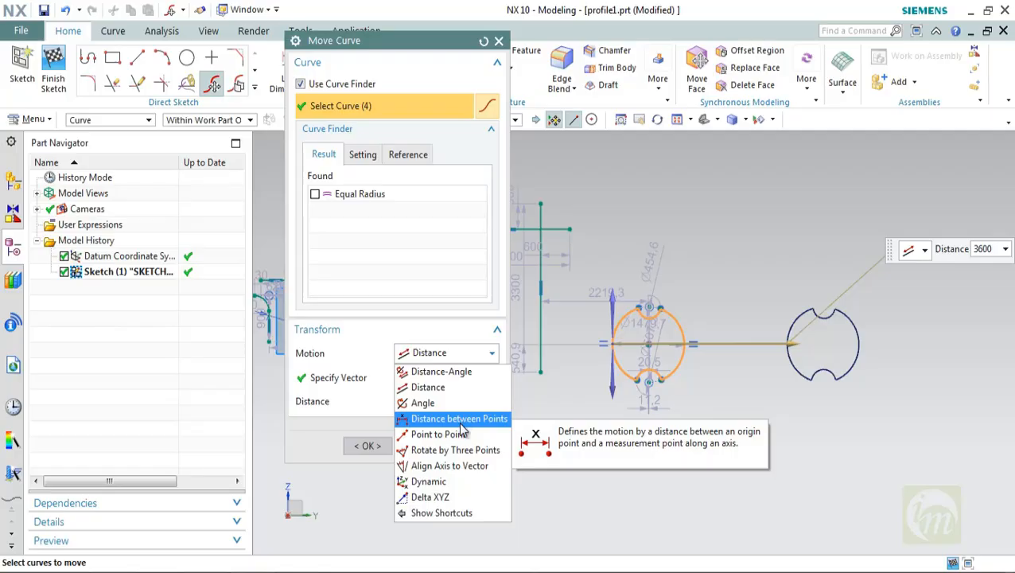
click(464, 434)
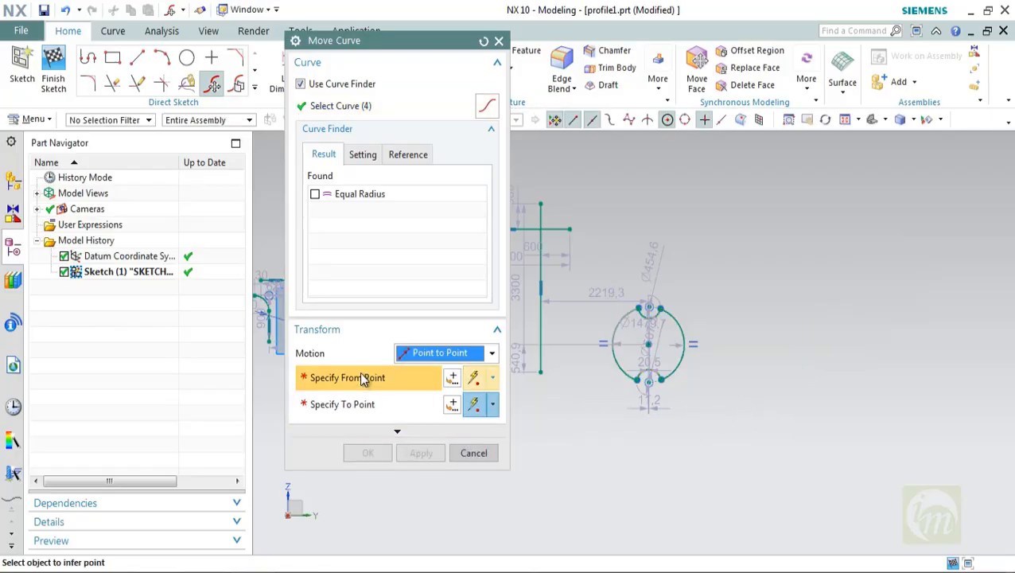
middle_drag(668, 339, 702, 327)
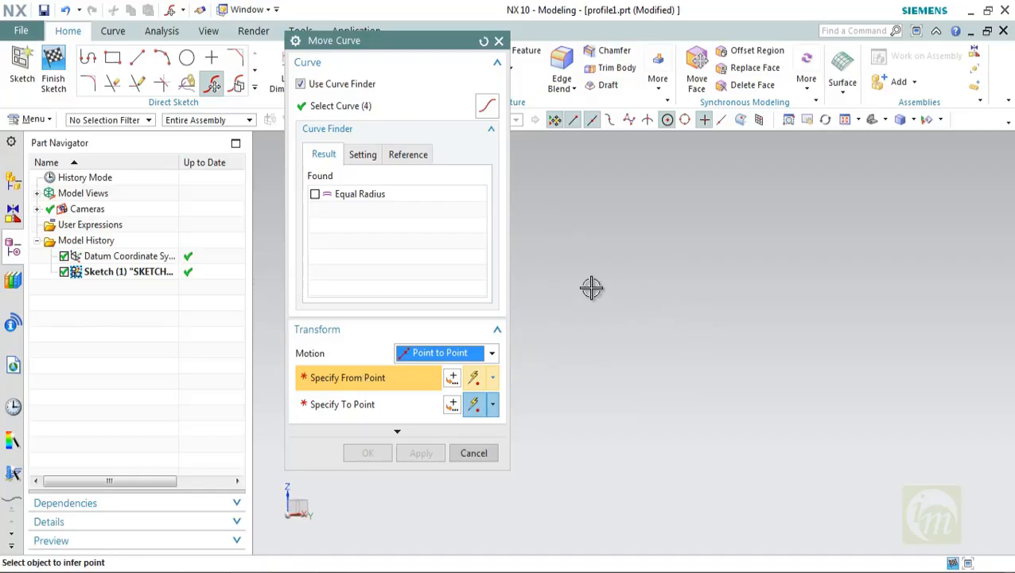
key(F8)
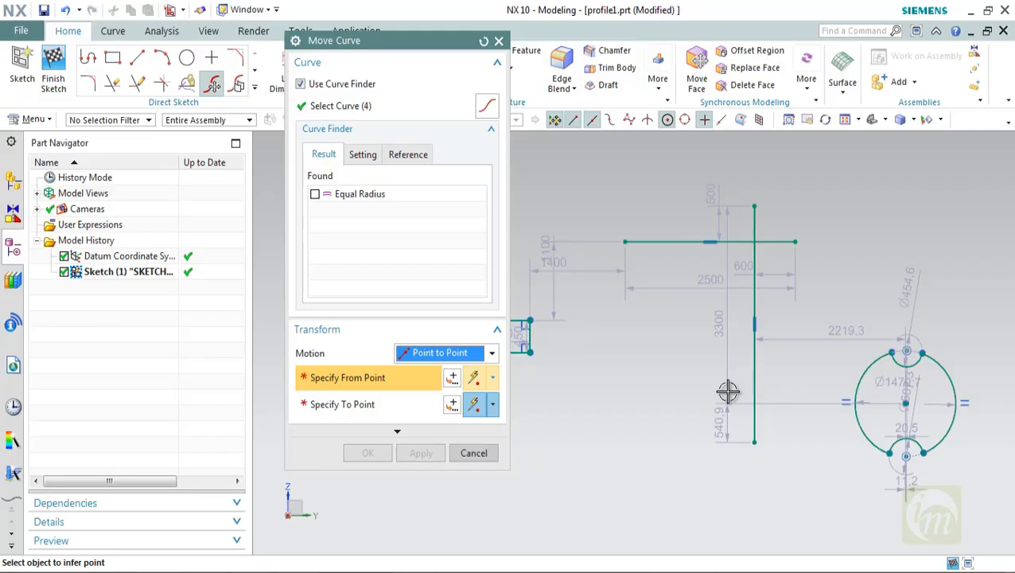
scroll(728, 392, down, 2)
scroll(924, 442, up, 2)
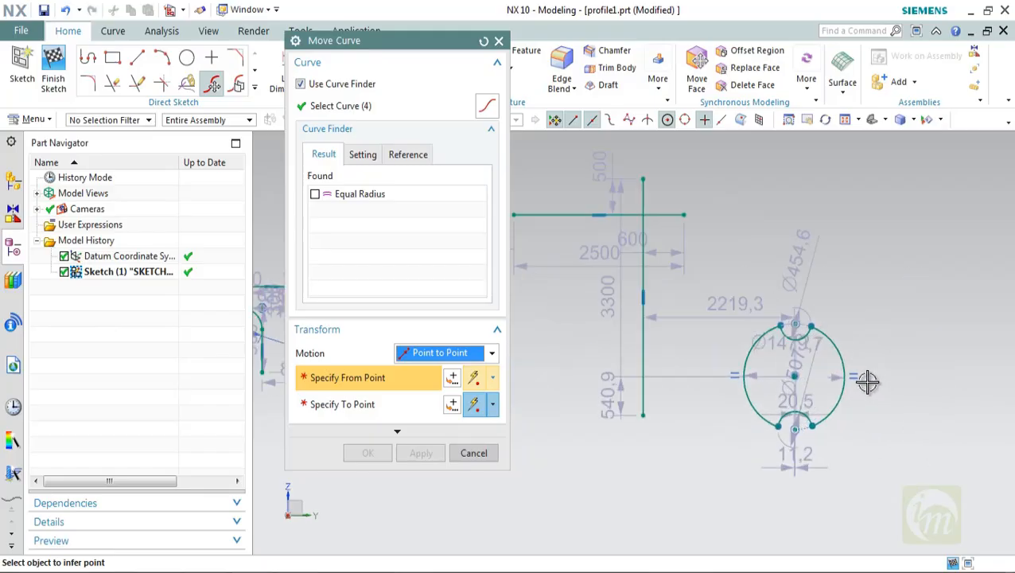
click(797, 377)
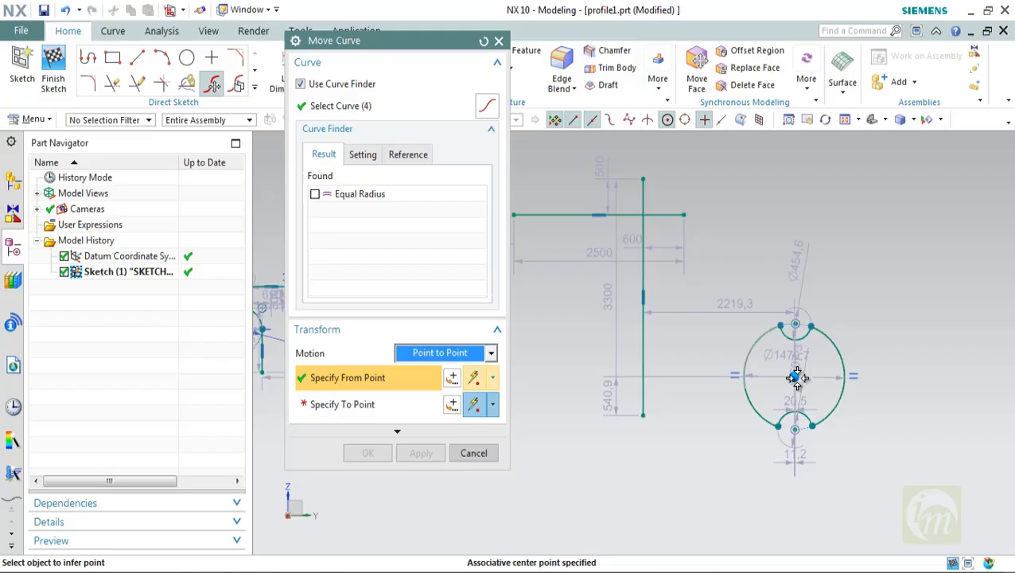
click(683, 215)
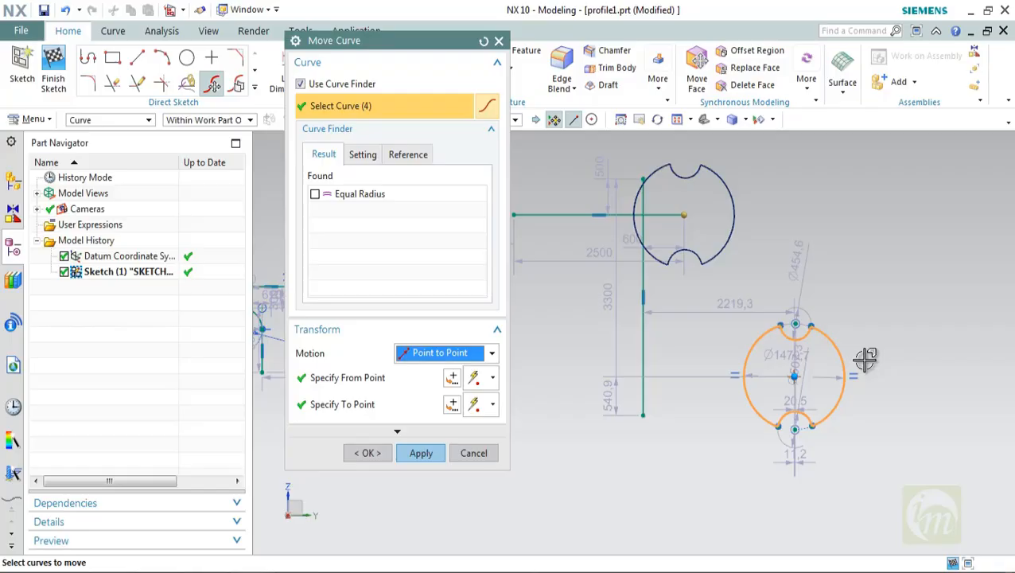
click(492, 379)
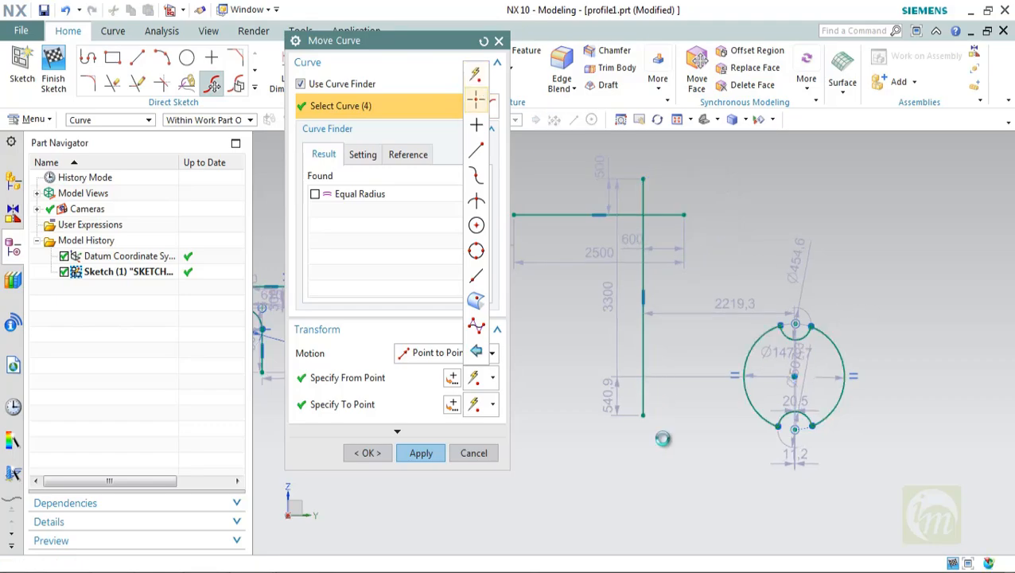
click(474, 450)
key(Escape)
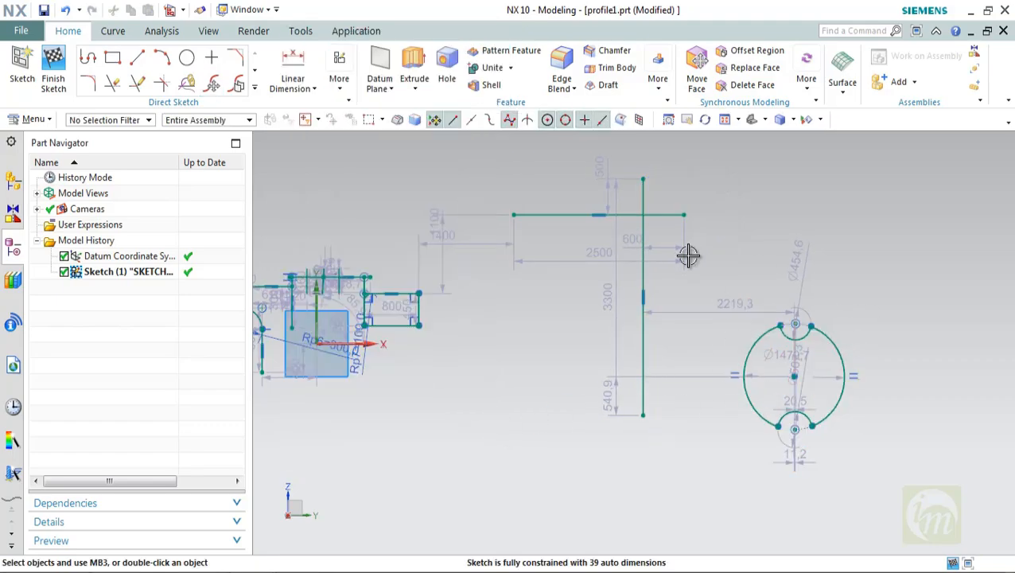
Sketch a circle about 494 mm in diameter in the empty area above and to the right of the notched profile
scroll(599, 422, up, 1)
scroll(599, 422, down, 2)
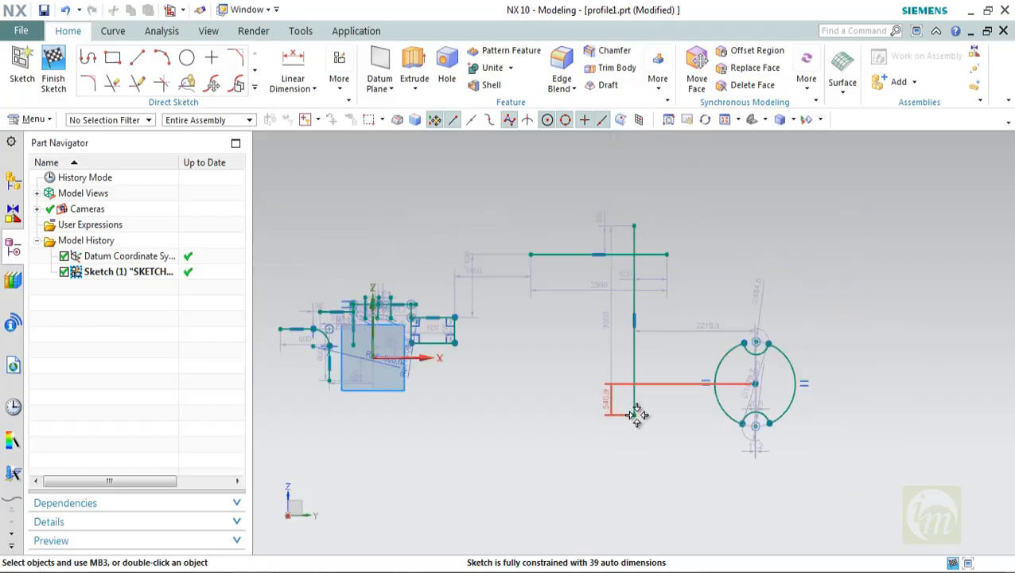
click(187, 61)
click(867, 266)
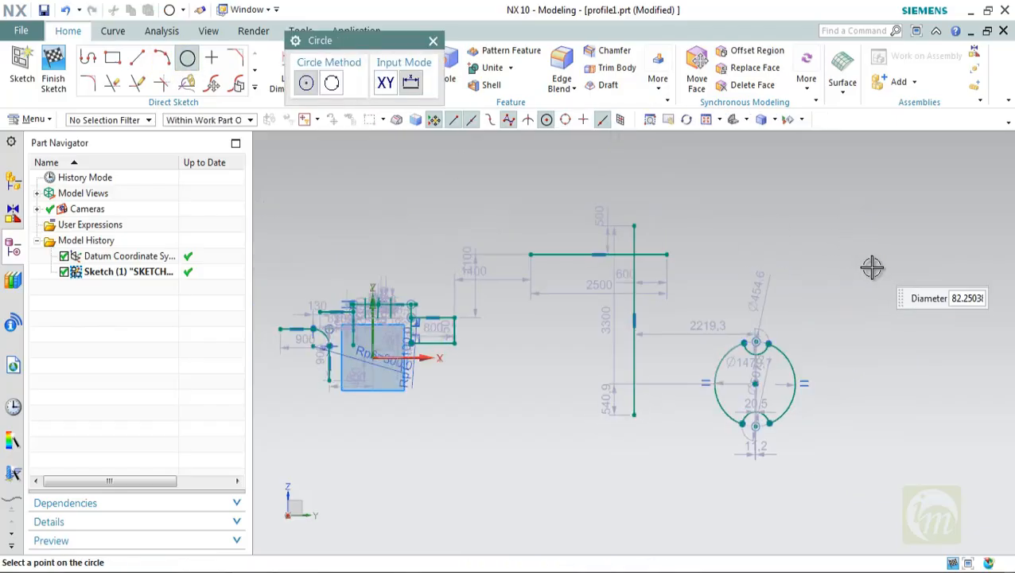
key(Escape)
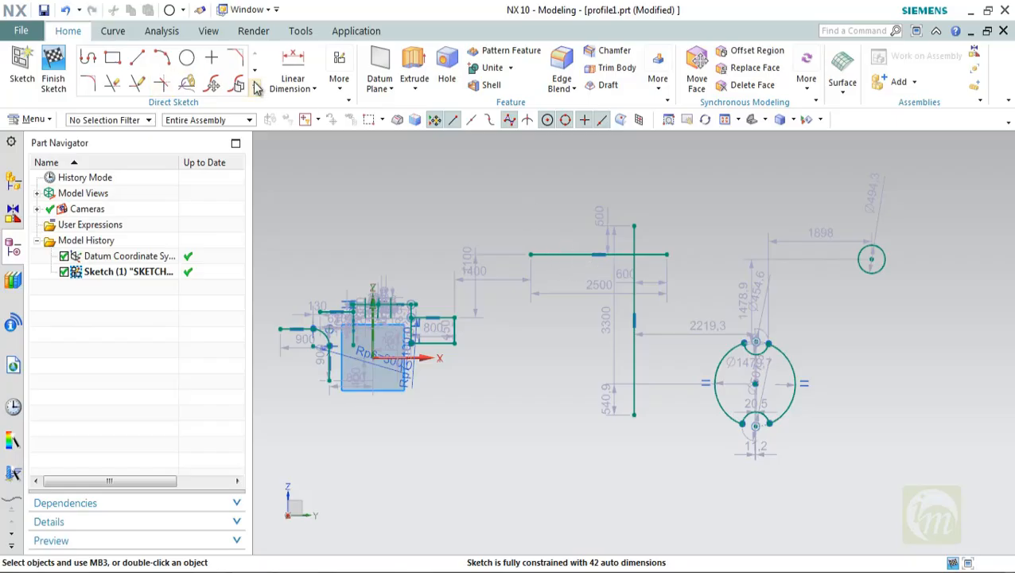
Set up a Point to Point Move Curve for the notched profile's four curves, using the right-hand large arc's center as the from point
click(211, 84)
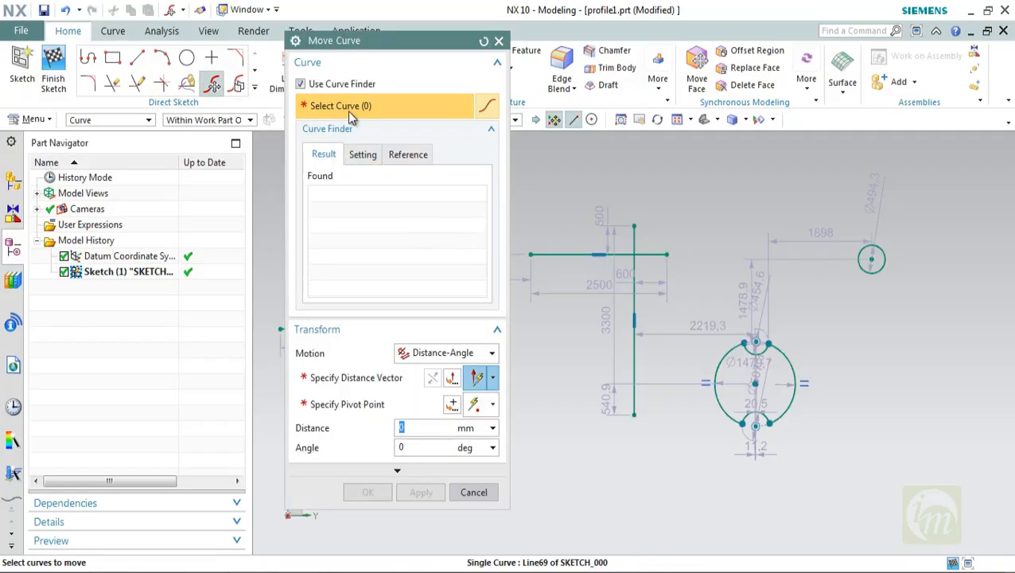
drag(678, 287, 824, 490)
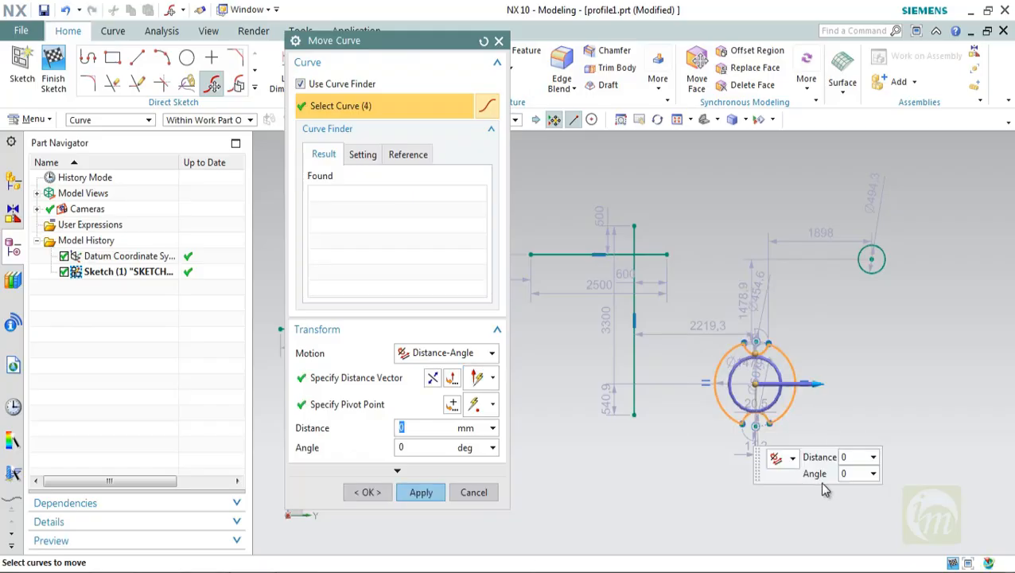
click(443, 354)
click(438, 433)
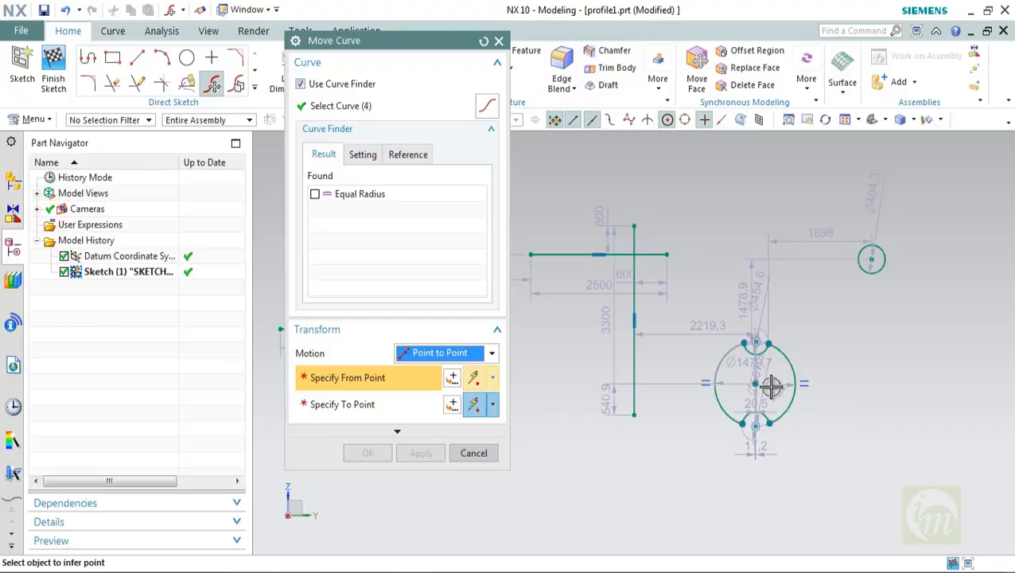
click(492, 378)
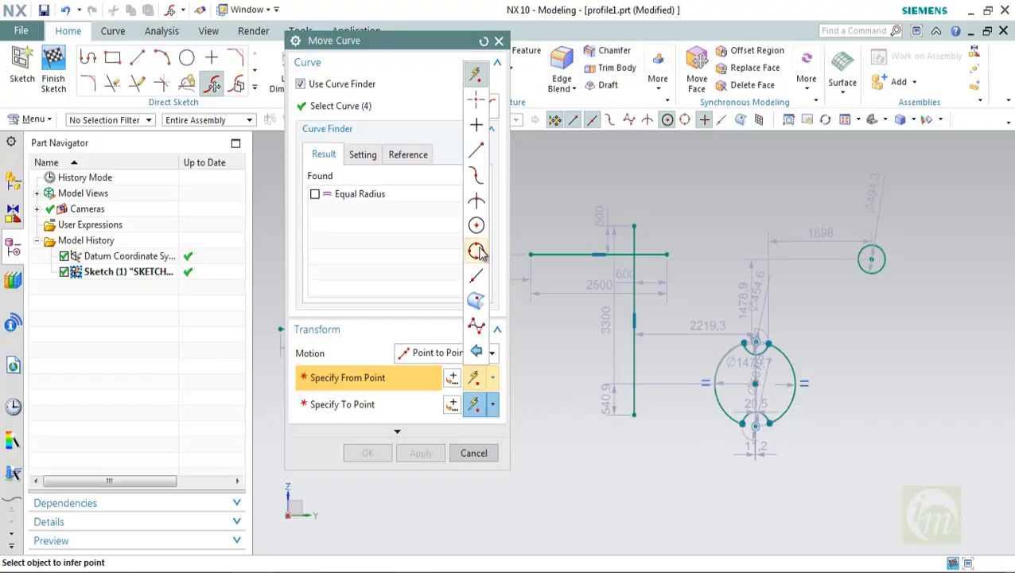
click(477, 229)
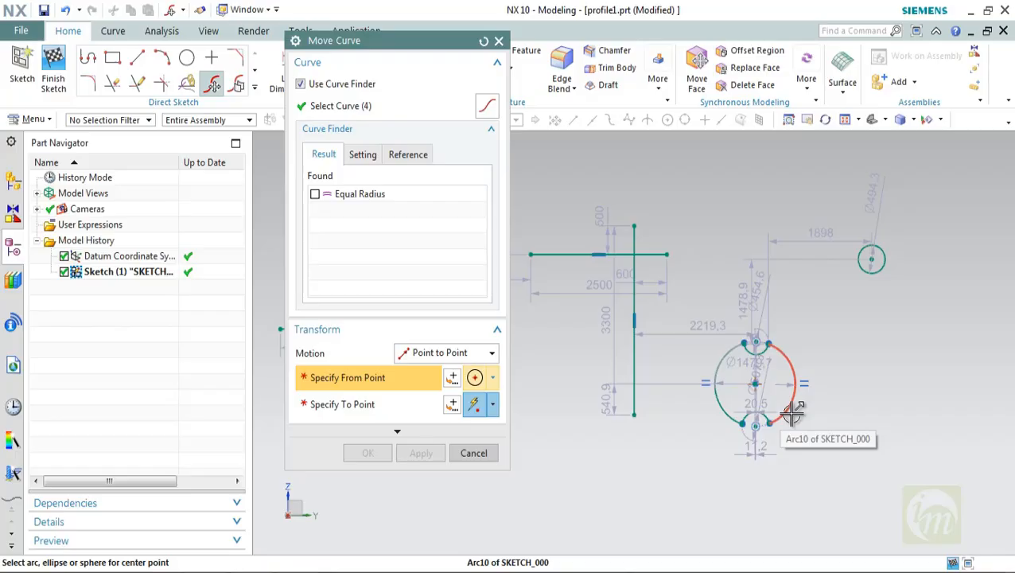
click(793, 413)
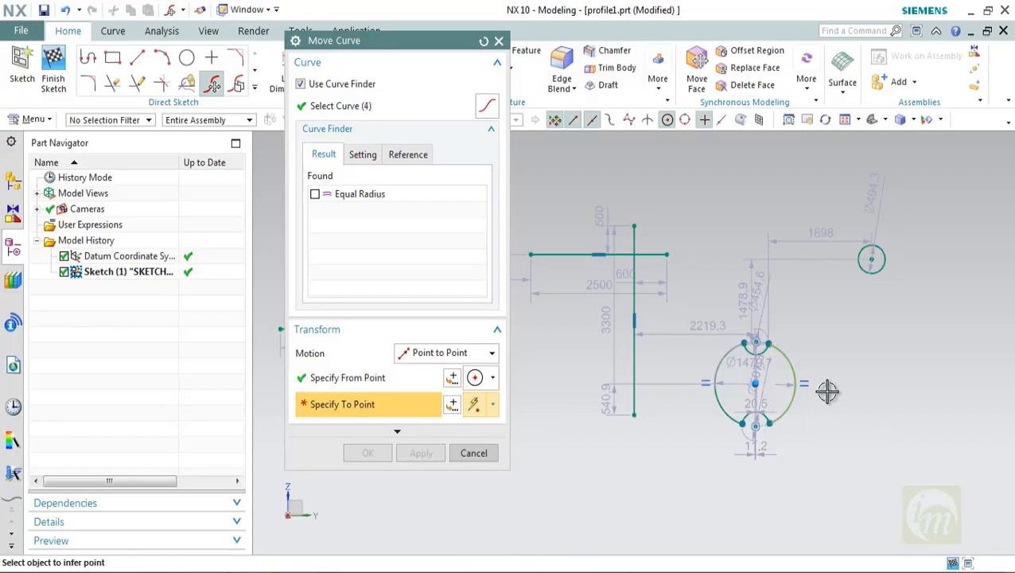
Specify the small upper-right circle's arc center as the to point of the profile's move
click(493, 405)
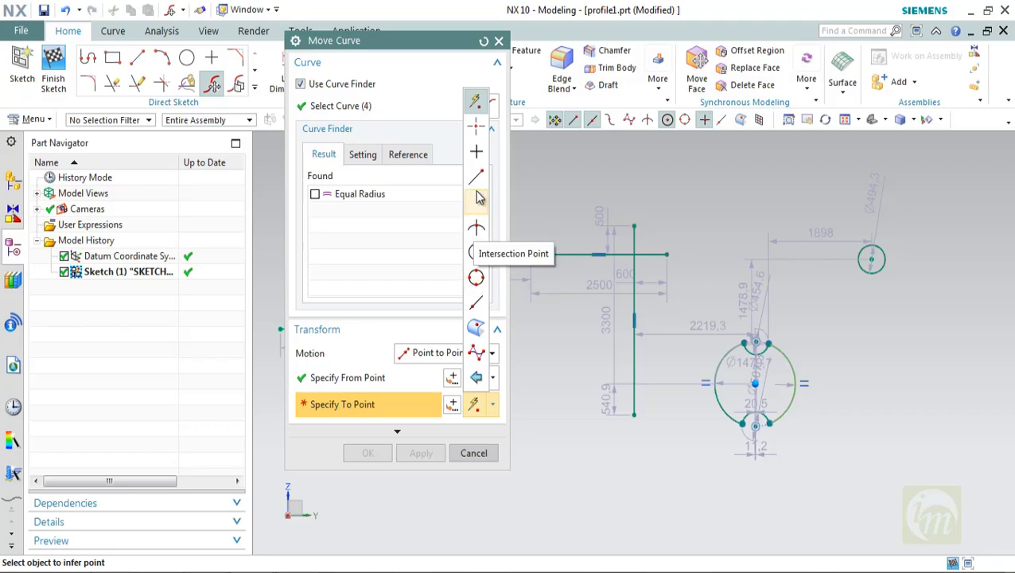
click(475, 251)
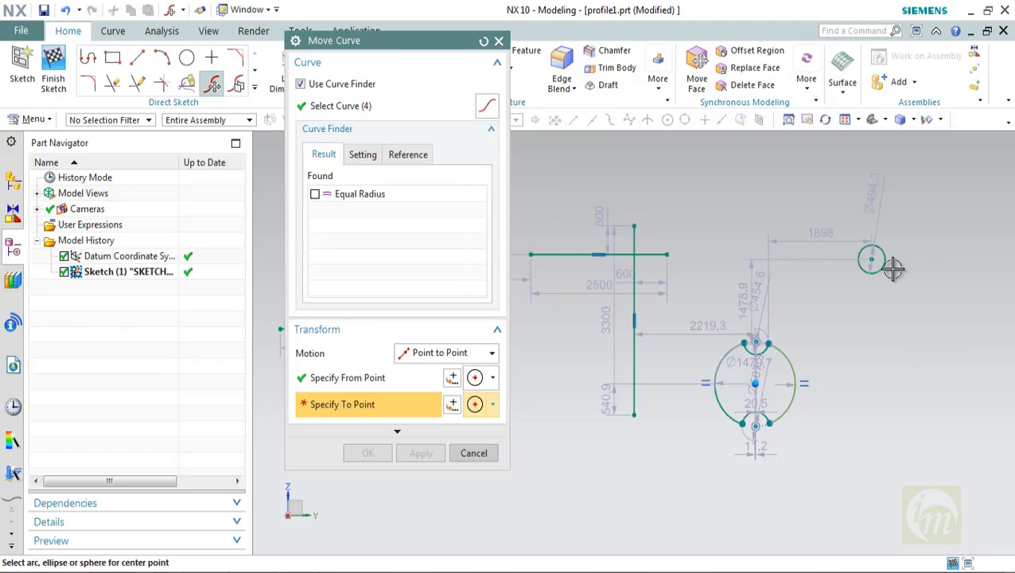
scroll(877, 262, up, 5)
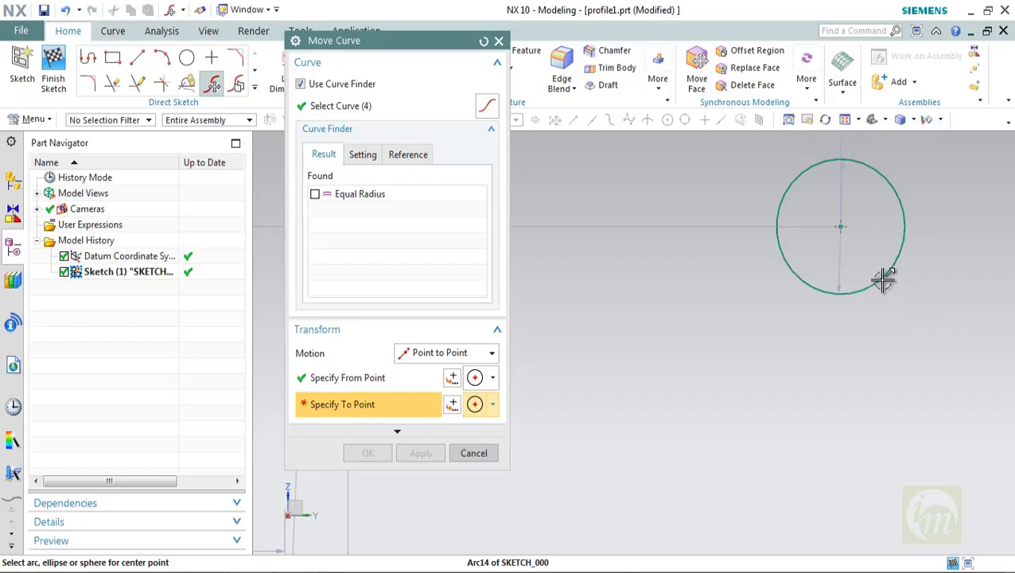
click(883, 279)
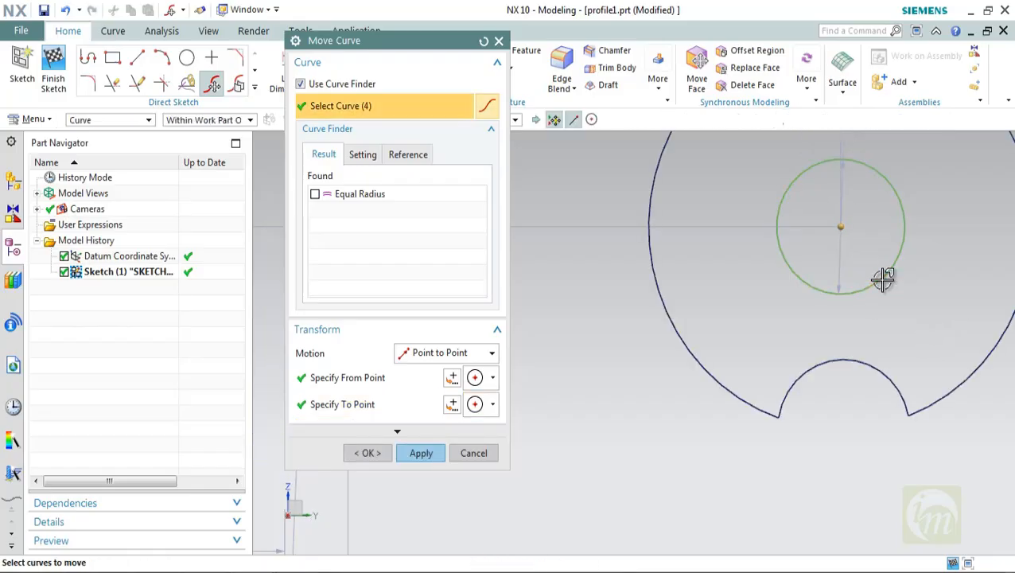
Apply the notched profile's Point to Point move onto the small circle's center, close Move Curve, and undo the move
scroll(754, 380, down, 5)
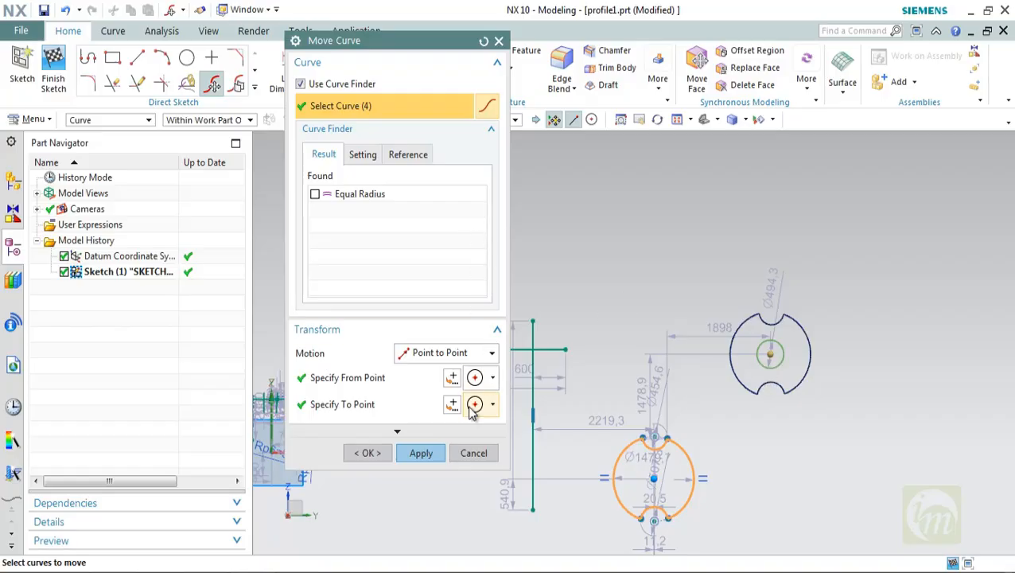
click(424, 452)
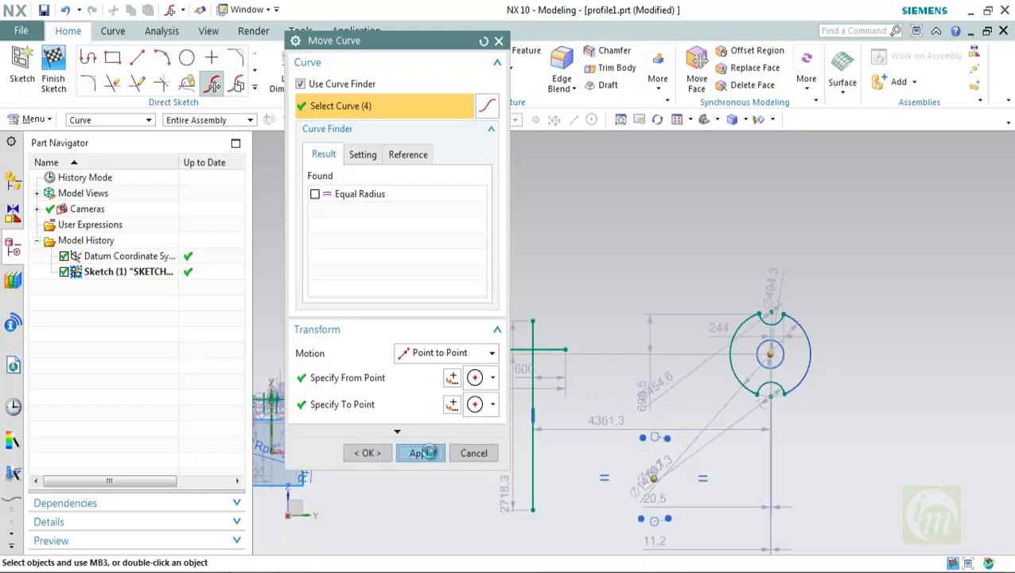
click(464, 452)
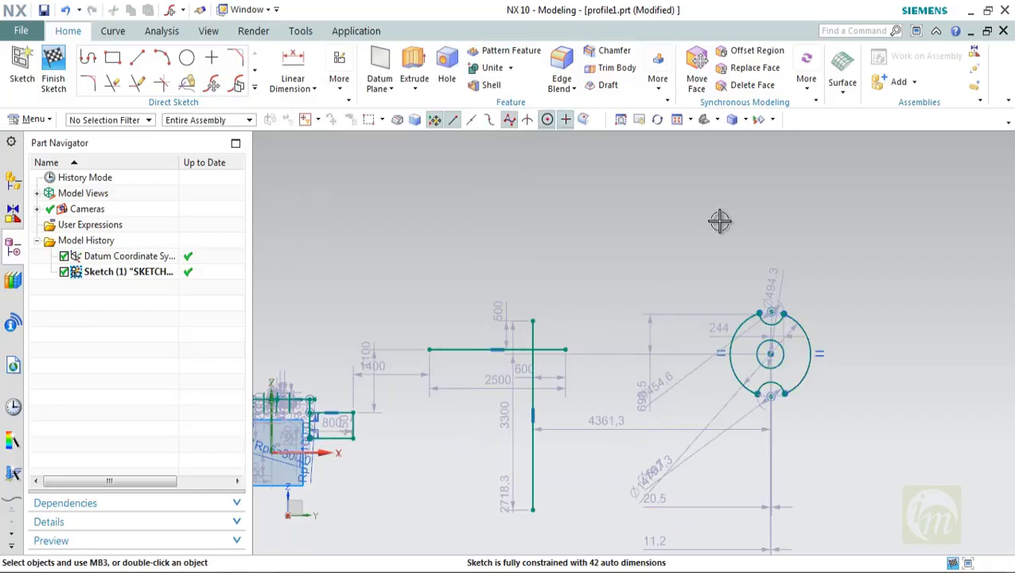
key(ctrl+z)
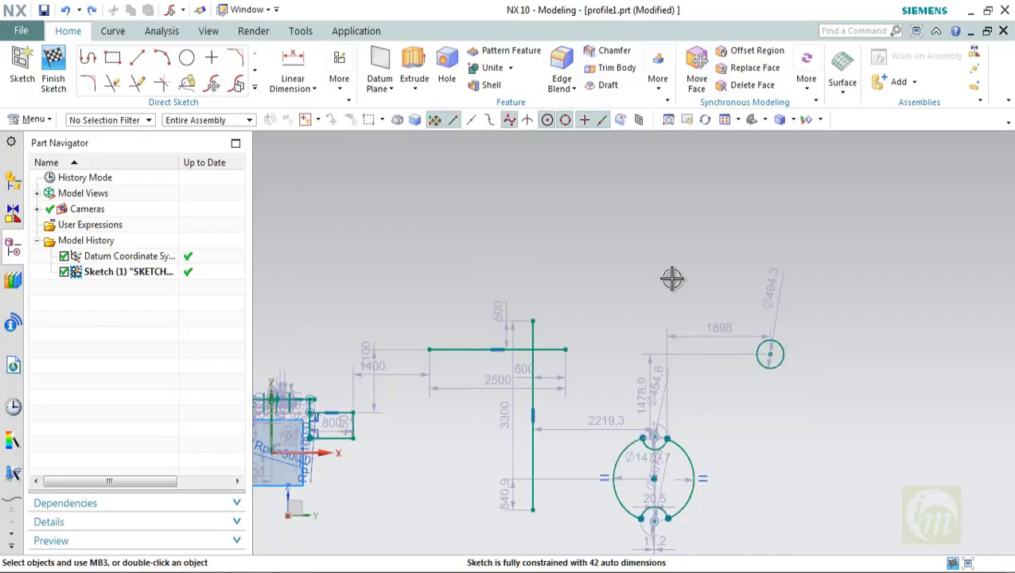
Offset the notched profile's four curves outward by 50 mm with Offset Move Curve
scroll(672, 278, down, 2)
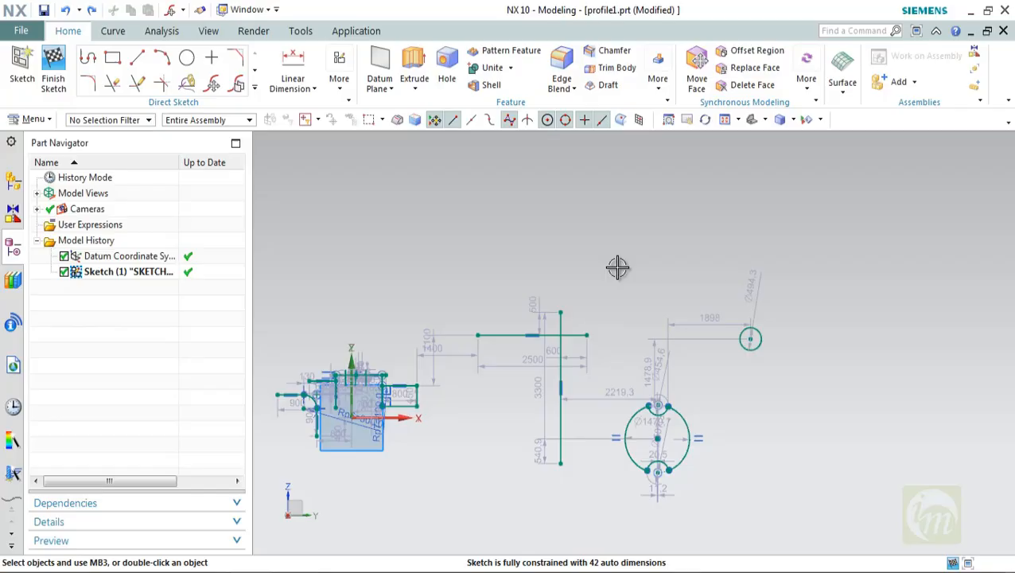
click(239, 87)
drag(613, 367, 725, 521)
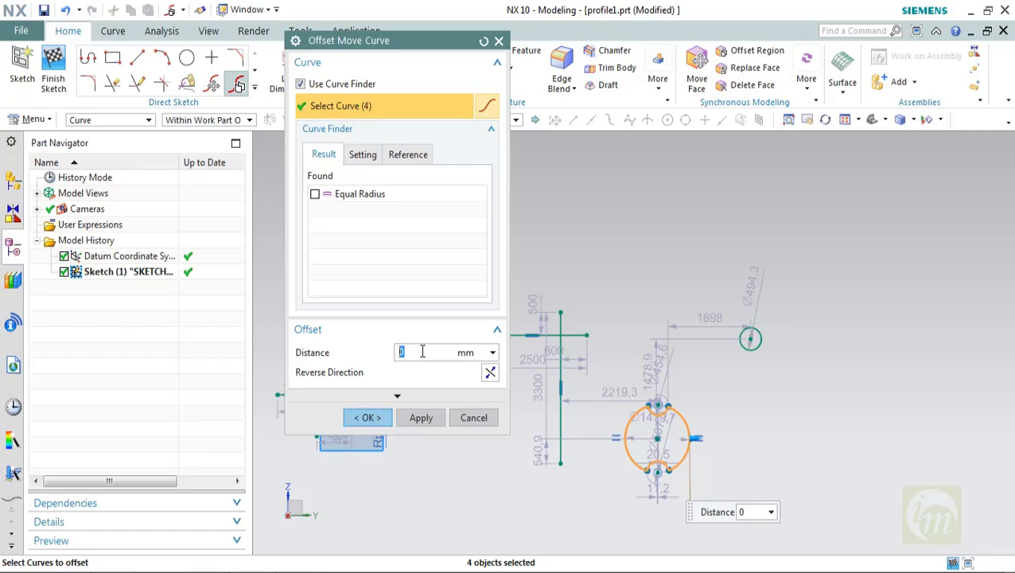
text(0)
key(Return)
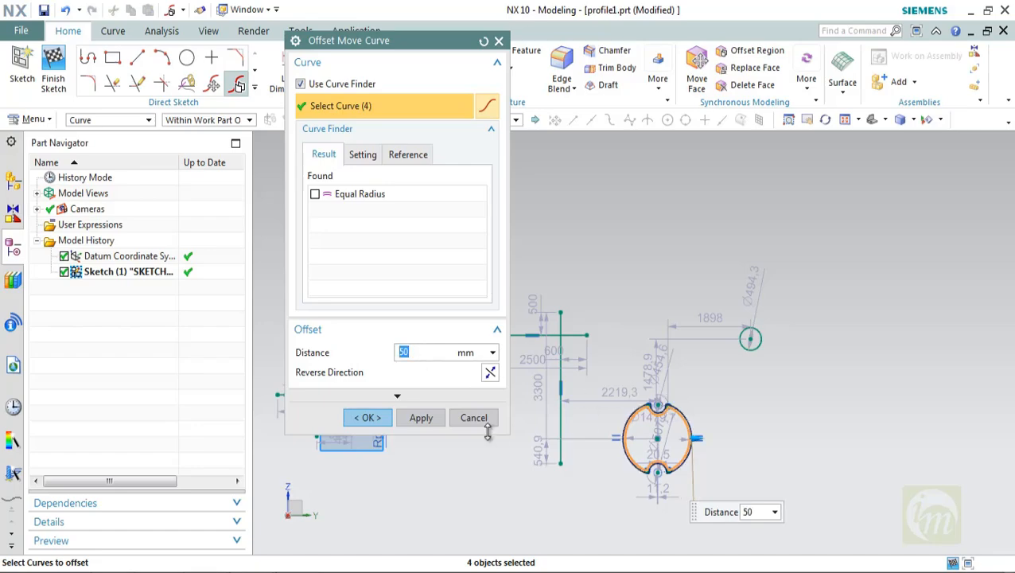
click(380, 424)
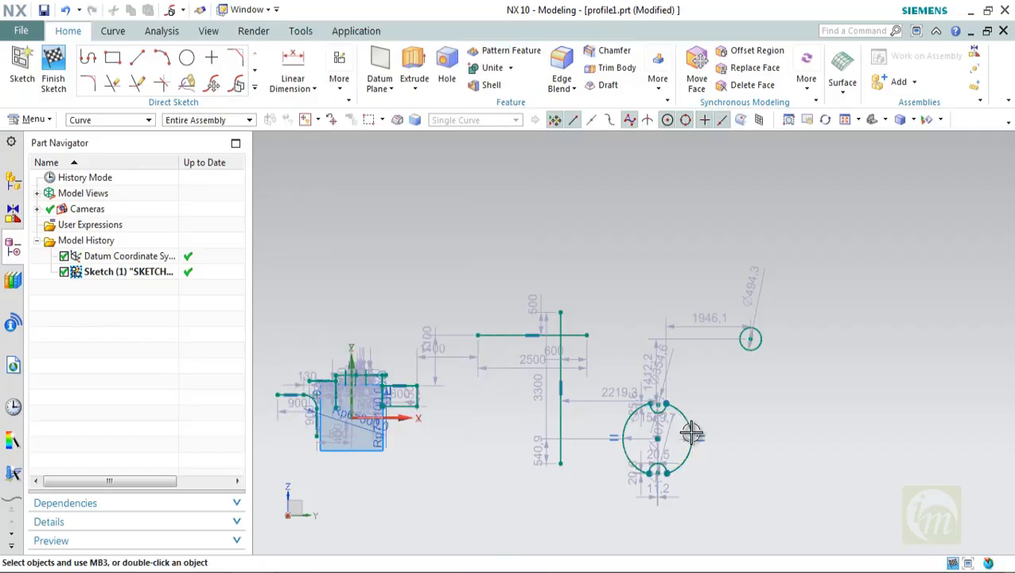
Set up another Offset Move Curve on the notched profile's four curves with a 10 mm distance and reverse its direction inward
scroll(684, 430, up, 5)
scroll(664, 425, down, 7)
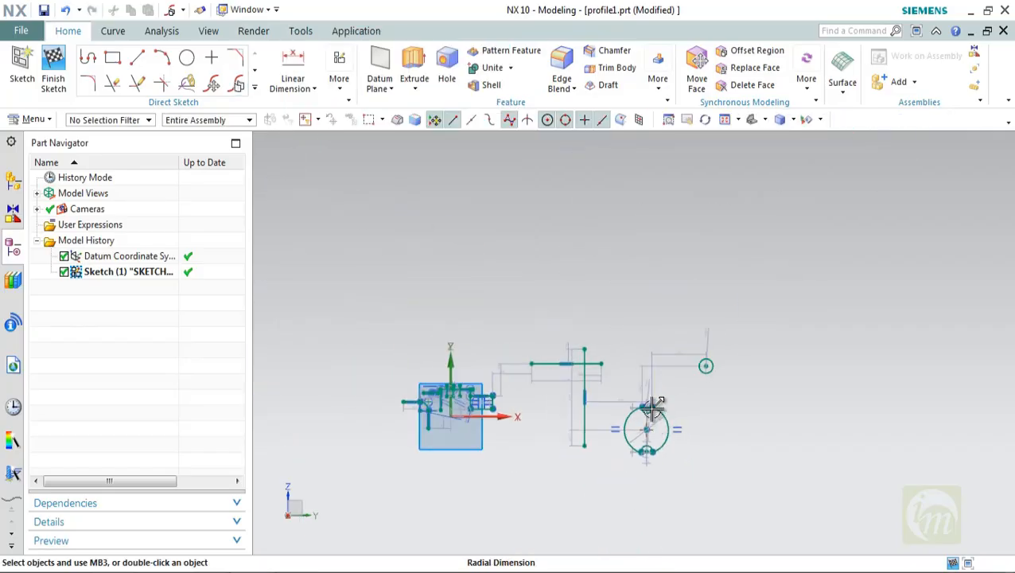
scroll(648, 428, up, 2)
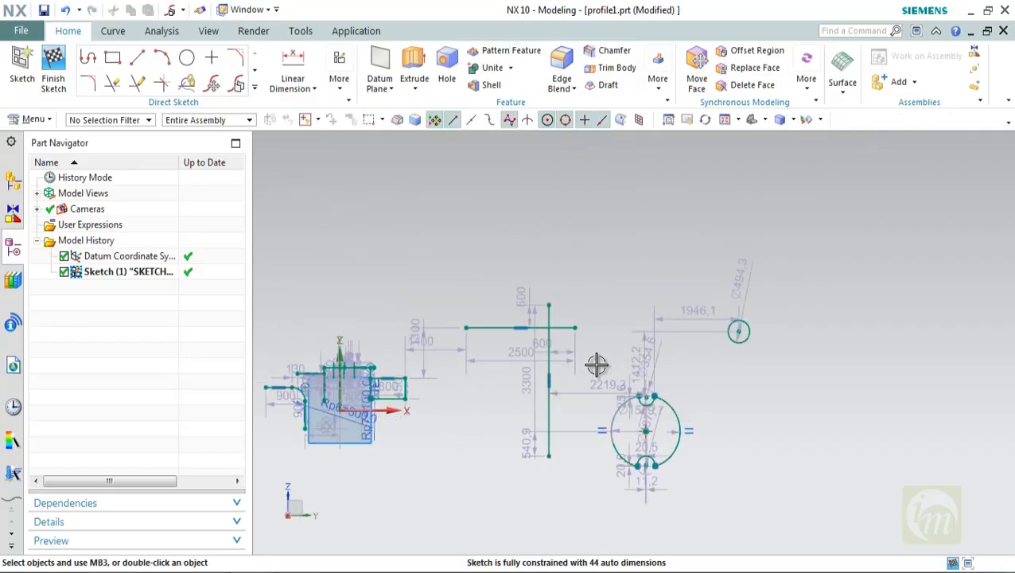
drag(597, 357, 742, 524)
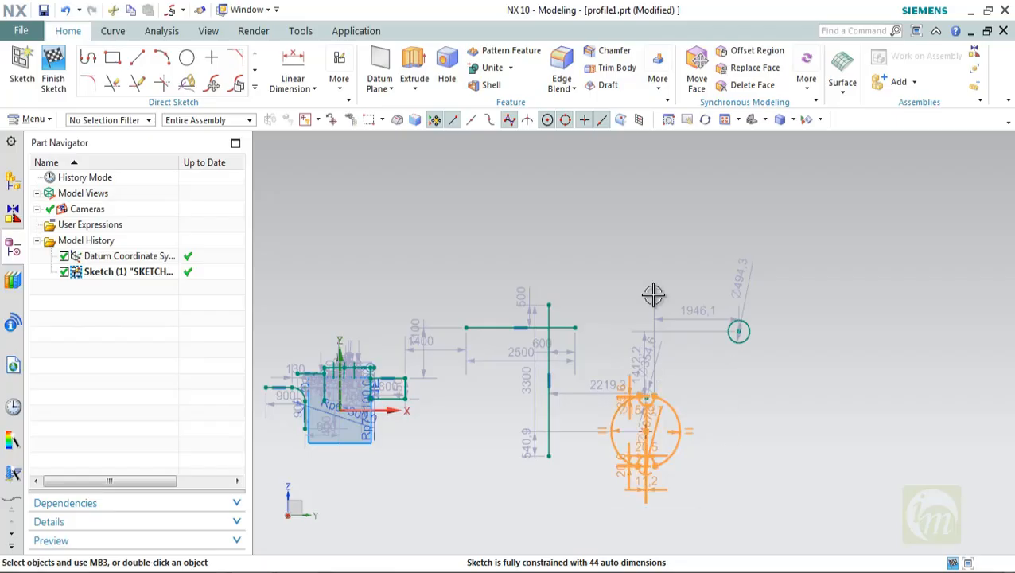
click(236, 83)
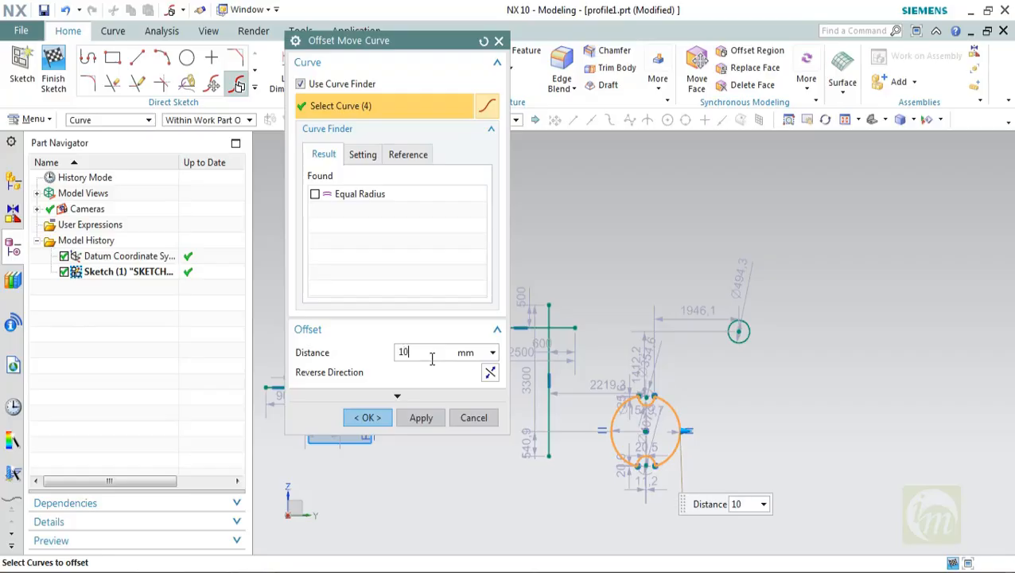
drag(432, 359, 368, 350)
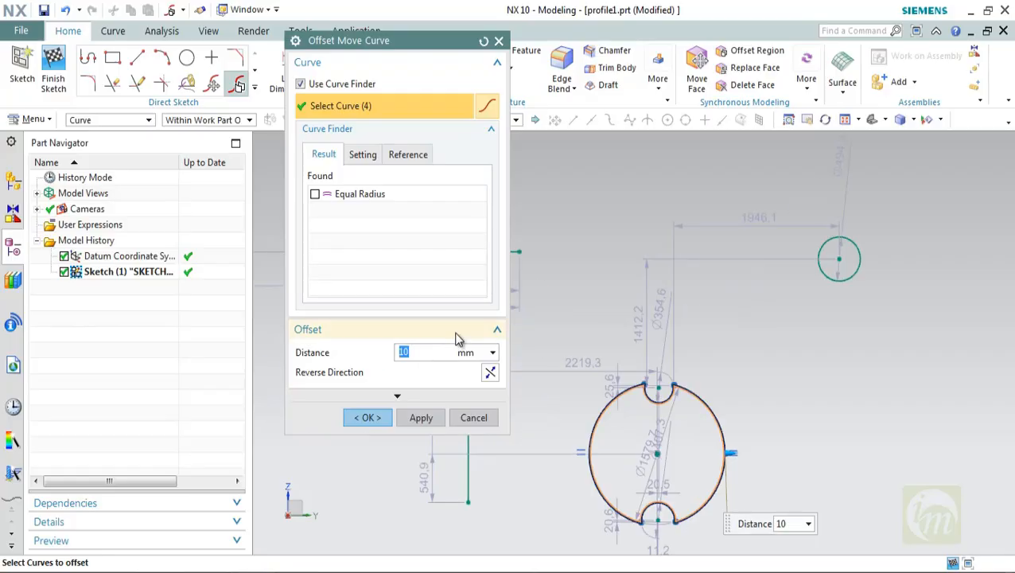
scroll(641, 377, up, 3)
scroll(650, 403, up, 5)
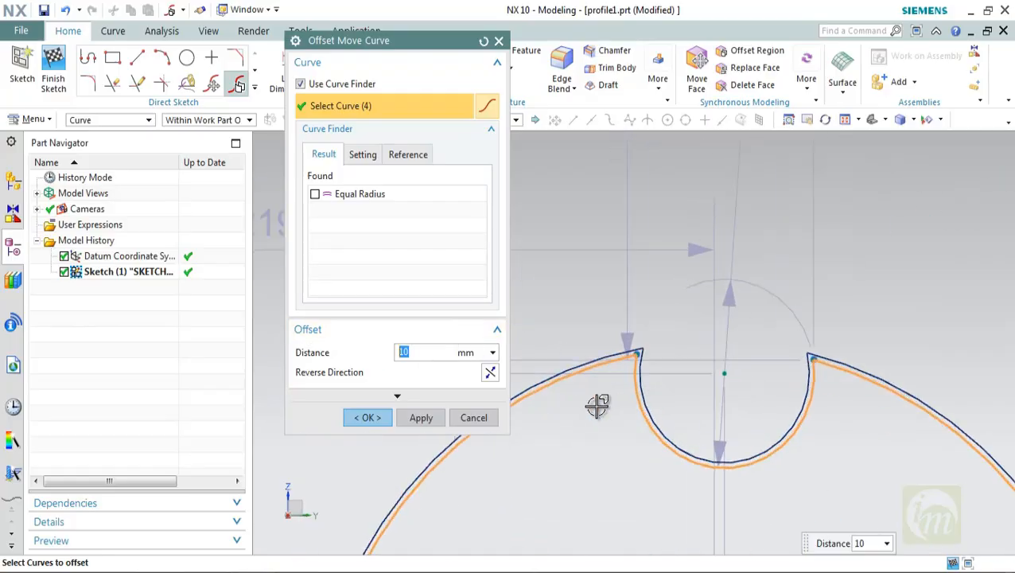
click(490, 375)
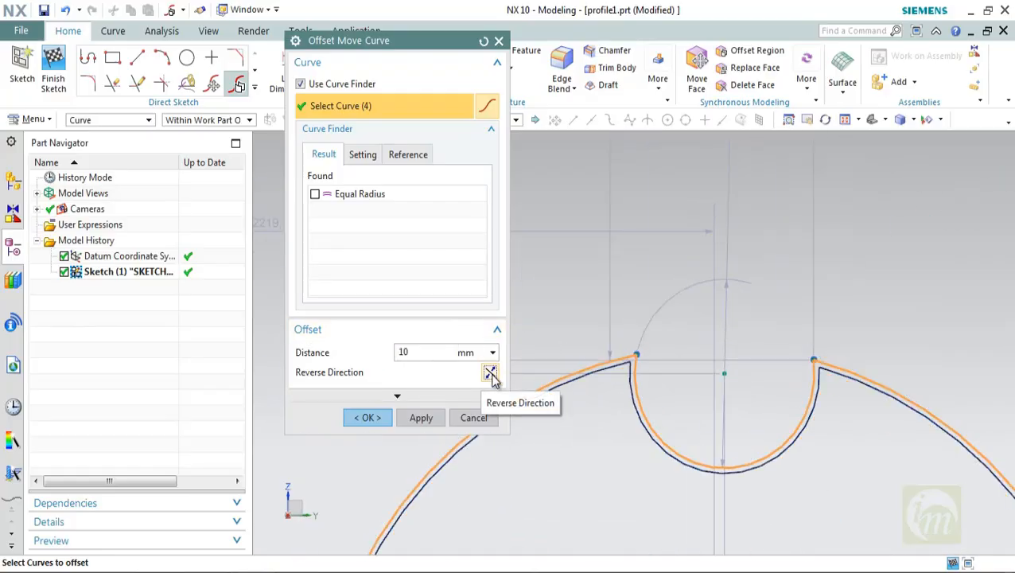
Set the offset distance to 20 mm, reverse the direction outward, and complete the profile's offset move
drag(429, 359, 327, 362)
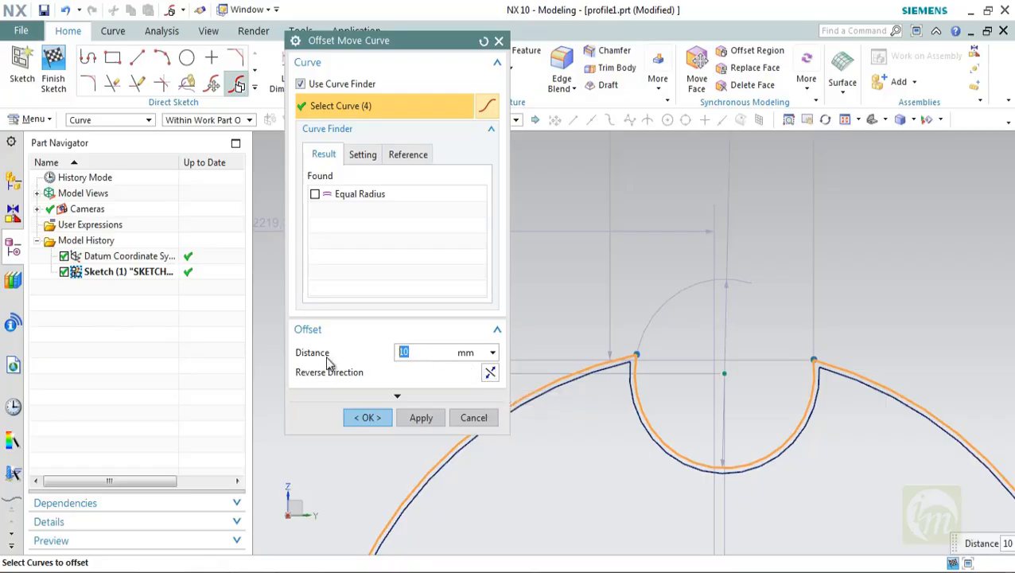
text(20)
key(Return)
scroll(634, 322, down, 5)
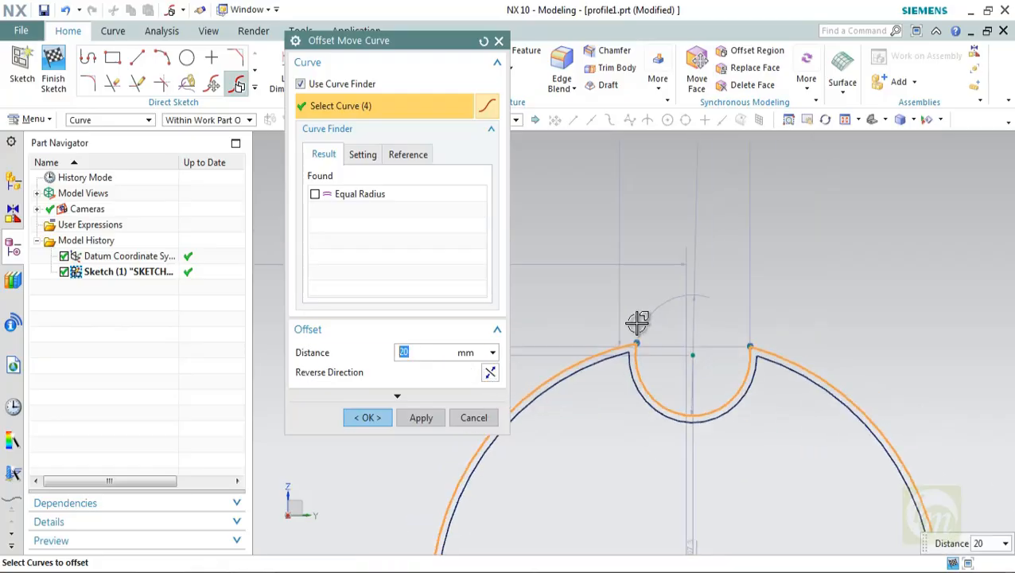
click(487, 373)
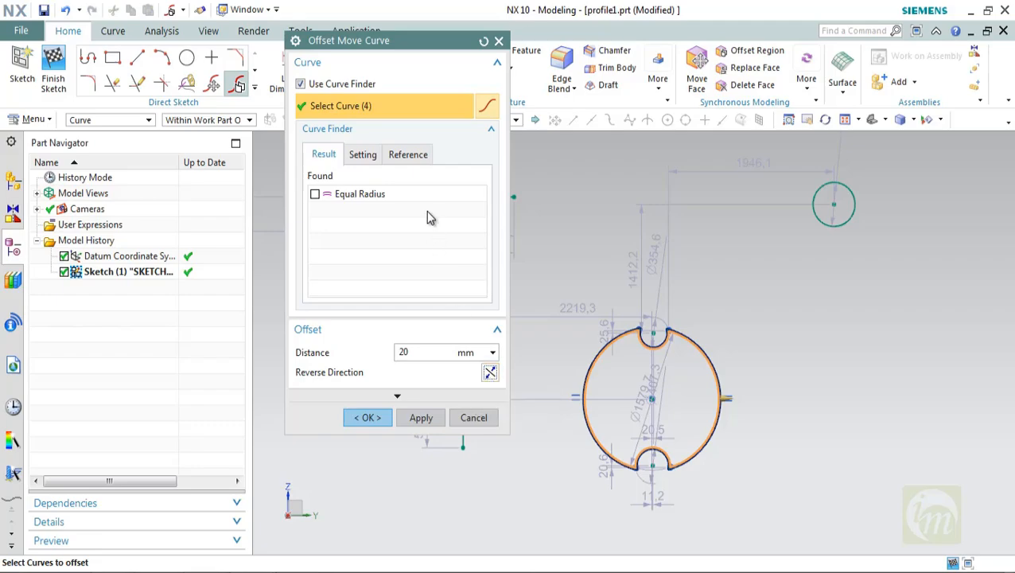
click(365, 417)
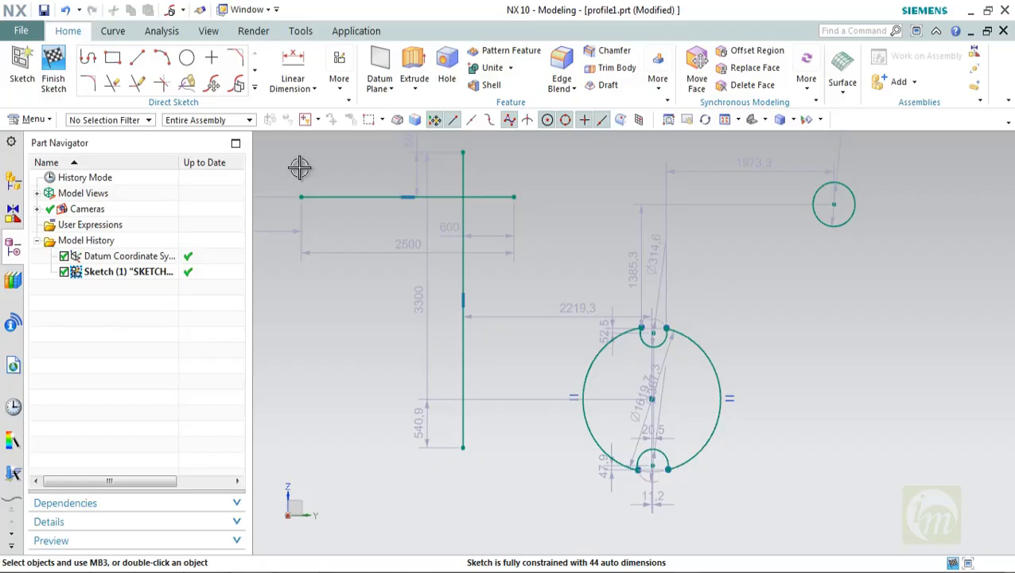
Try to resize the notched profile's four curves from center to a diameter of 2000 mm with Resize Curve
scroll(257, 86, down, 1)
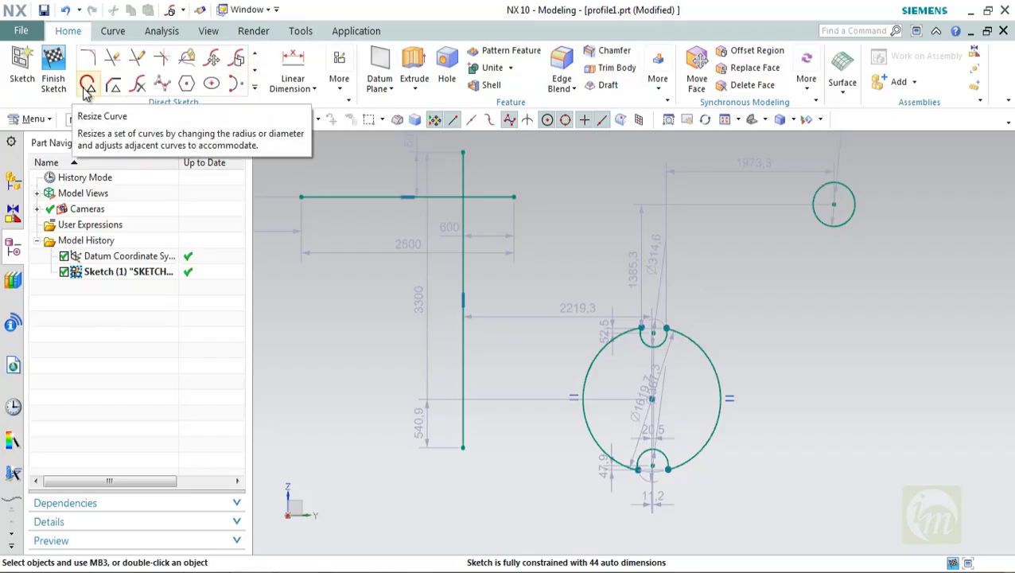
mouse_move(563, 283)
mouse_down()
mouse_move(591, 369)
mouse_move(740, 528)
mouse_up()
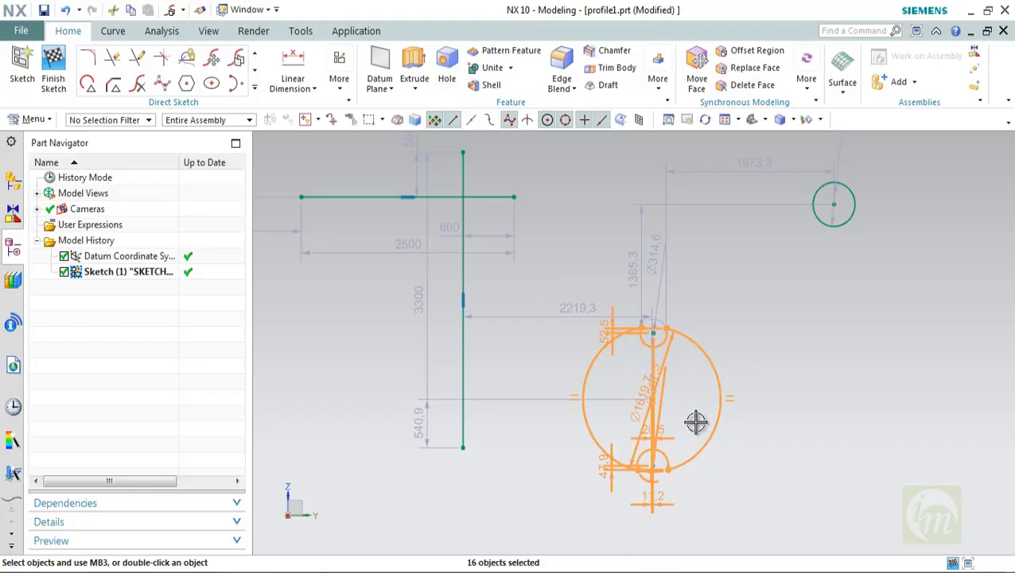
click(87, 85)
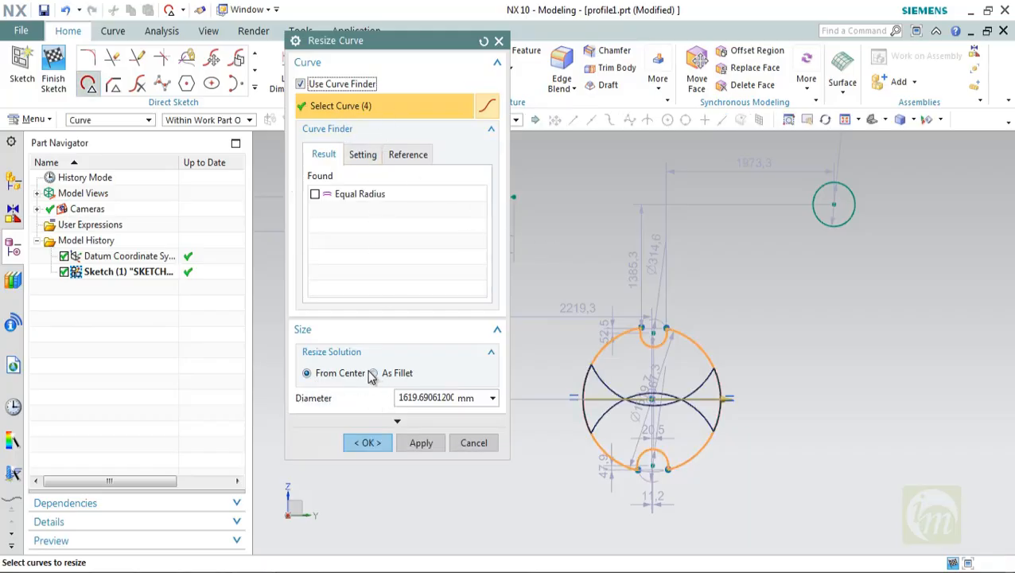
click(492, 399)
click(455, 397)
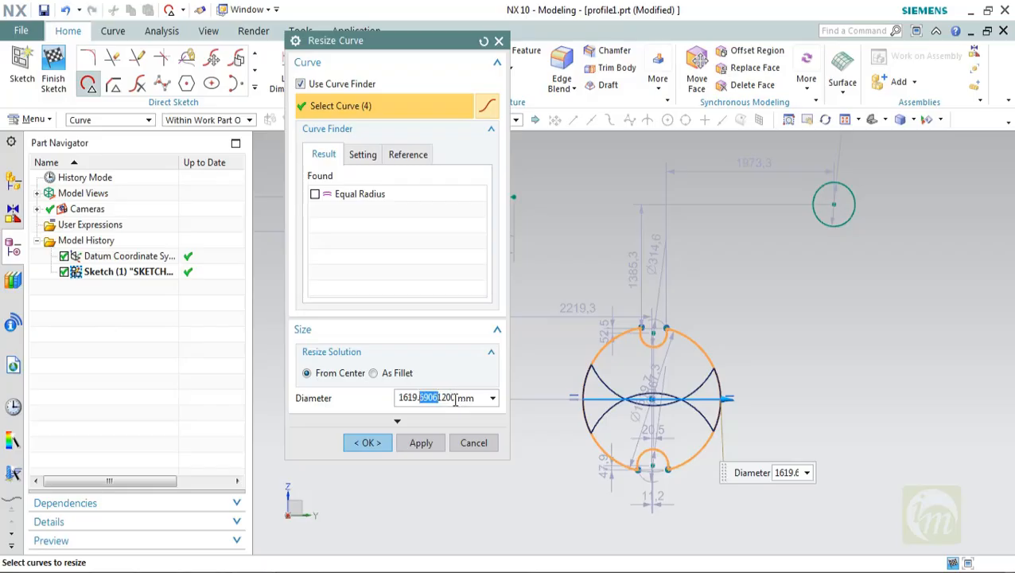
drag(455, 400, 337, 389)
text(20353)
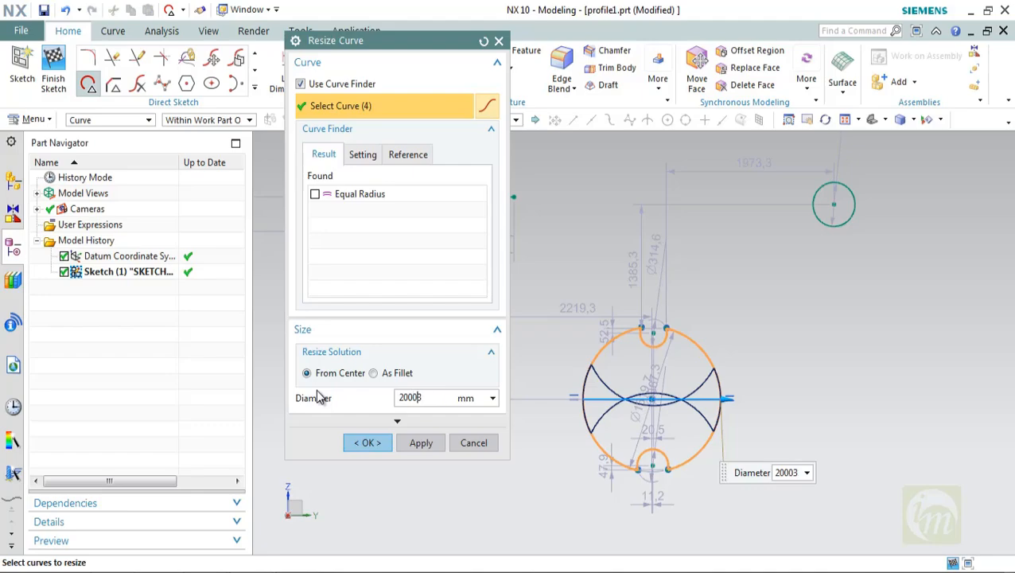
key(Return)
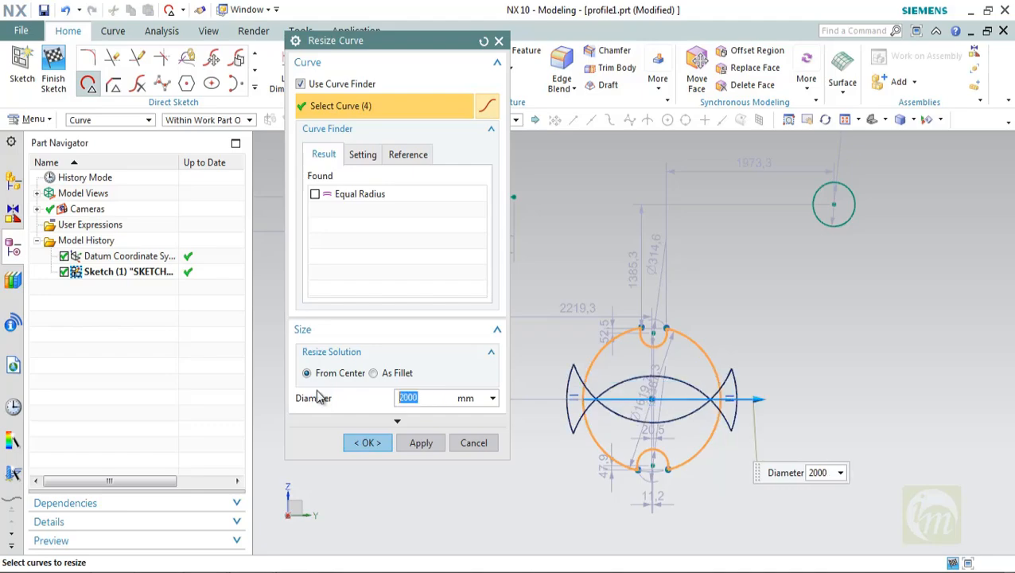
click(421, 443)
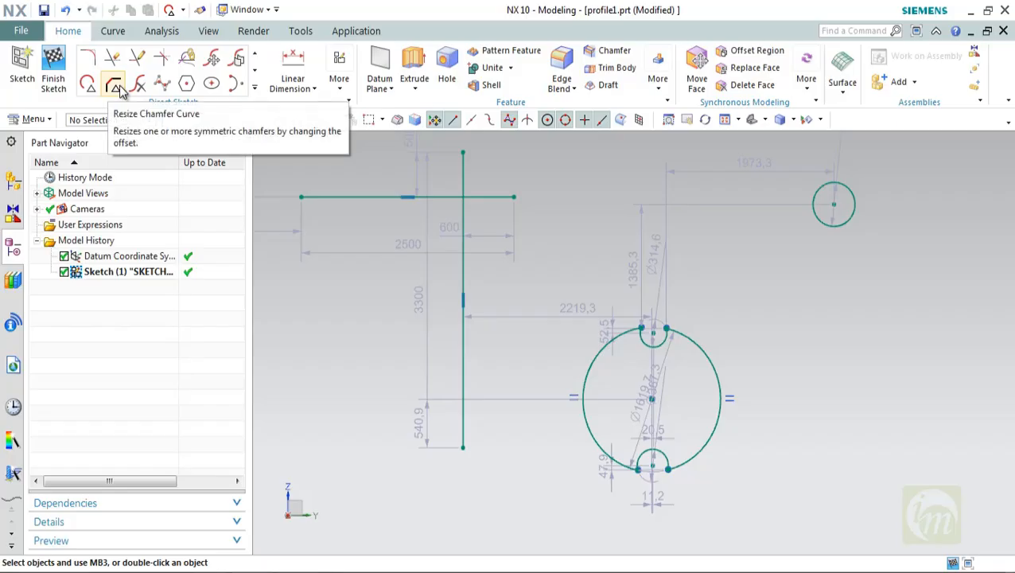
click(116, 86)
scroll(664, 326, down, 3)
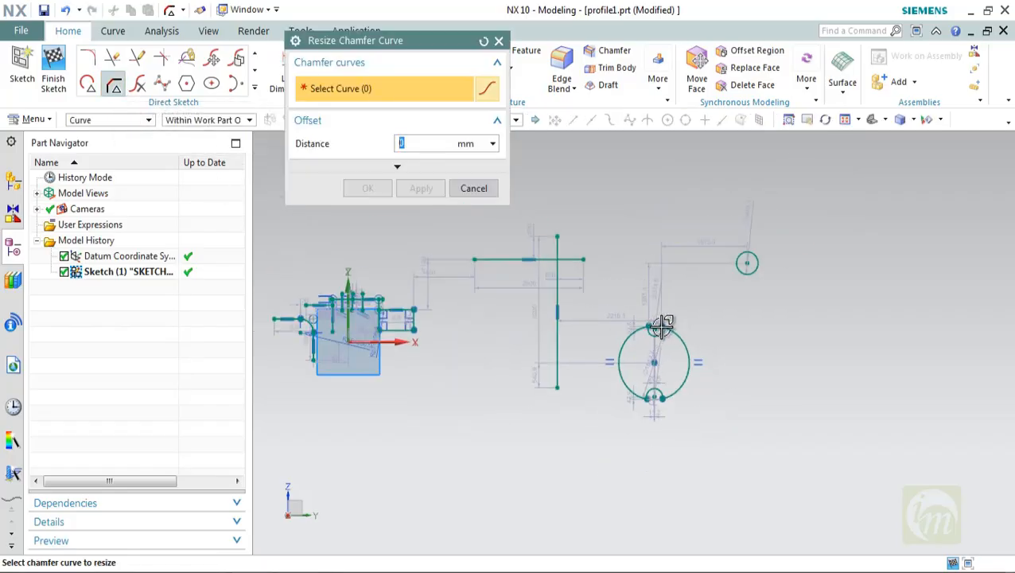
scroll(427, 313, up, 5)
scroll(442, 302, down, 5)
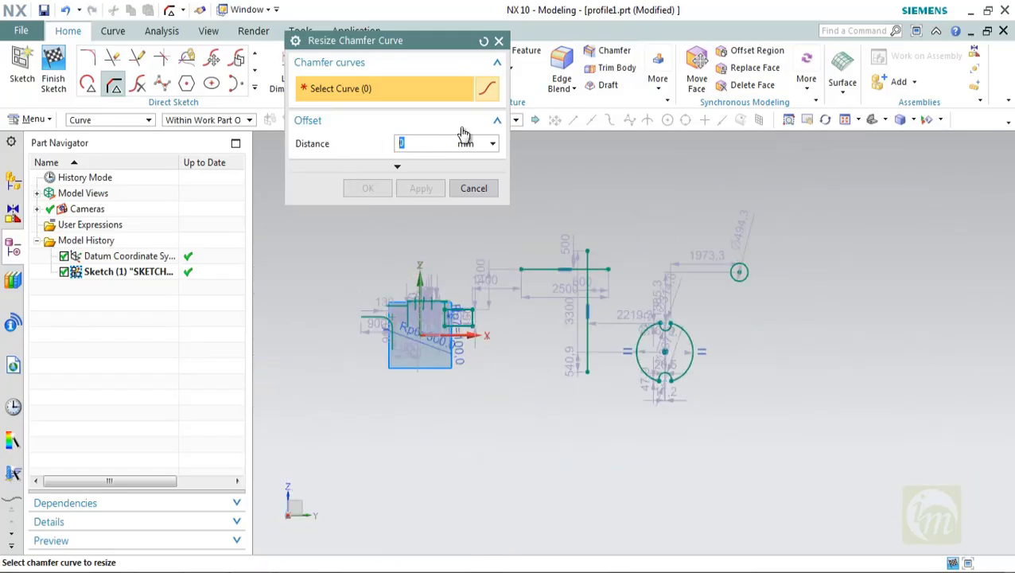
click(499, 39)
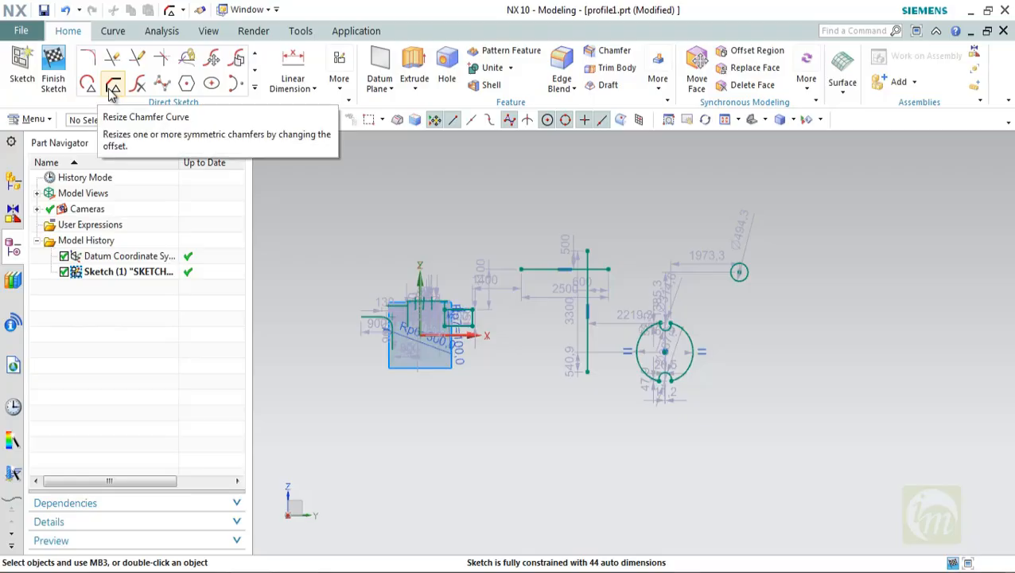
Fillet the crossing horizontal and vertical lines with a trimmed arc about 1269 mm in radius, joining the line's left part to the lower part
scroll(544, 299, up, 4)
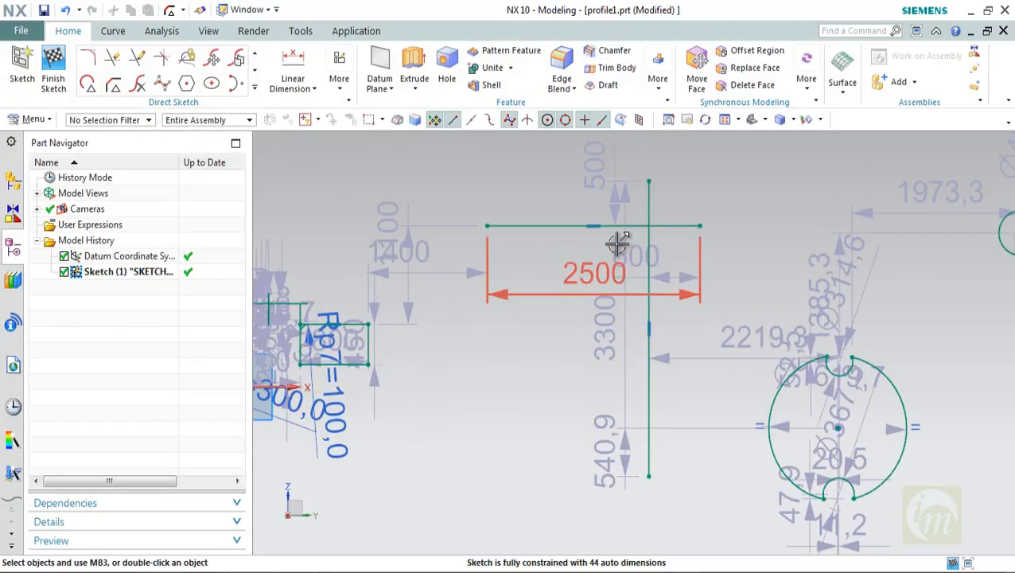
click(88, 57)
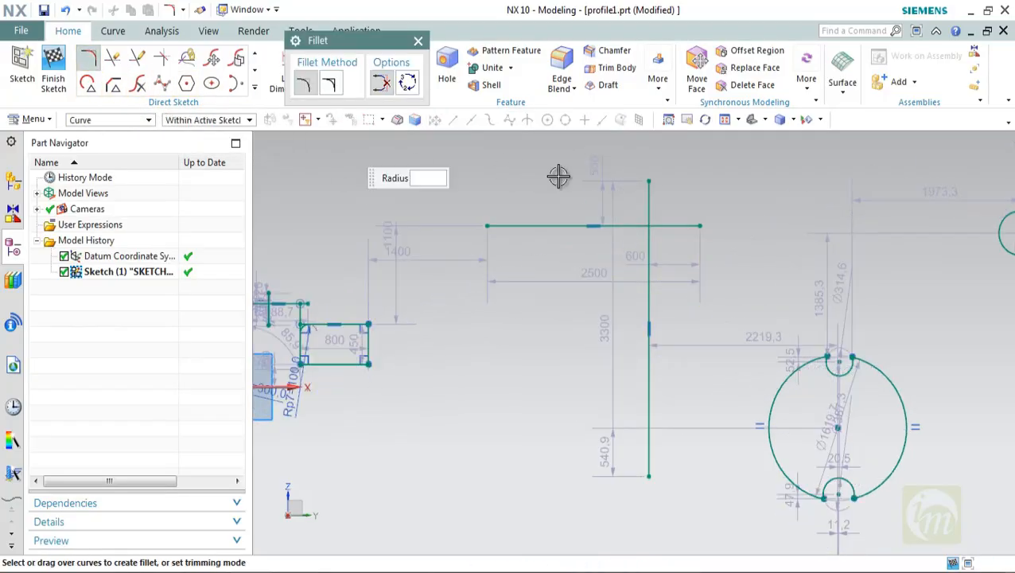
click(615, 226)
click(649, 251)
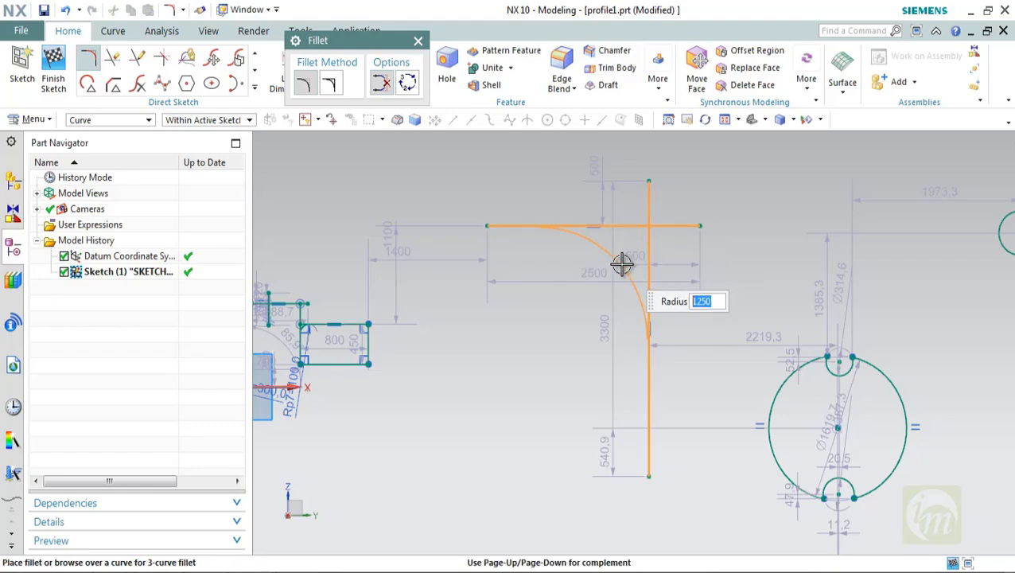
click(649, 339)
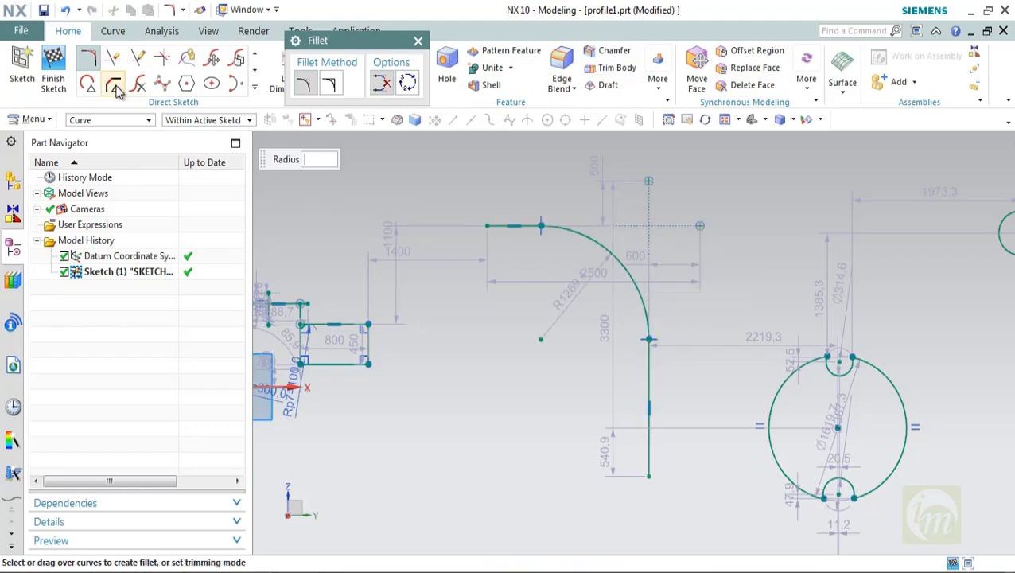
Resize the fillet arc between the horizontal and vertical lines as a fillet with a radius of 1500 mm using Resize Curve
click(88, 84)
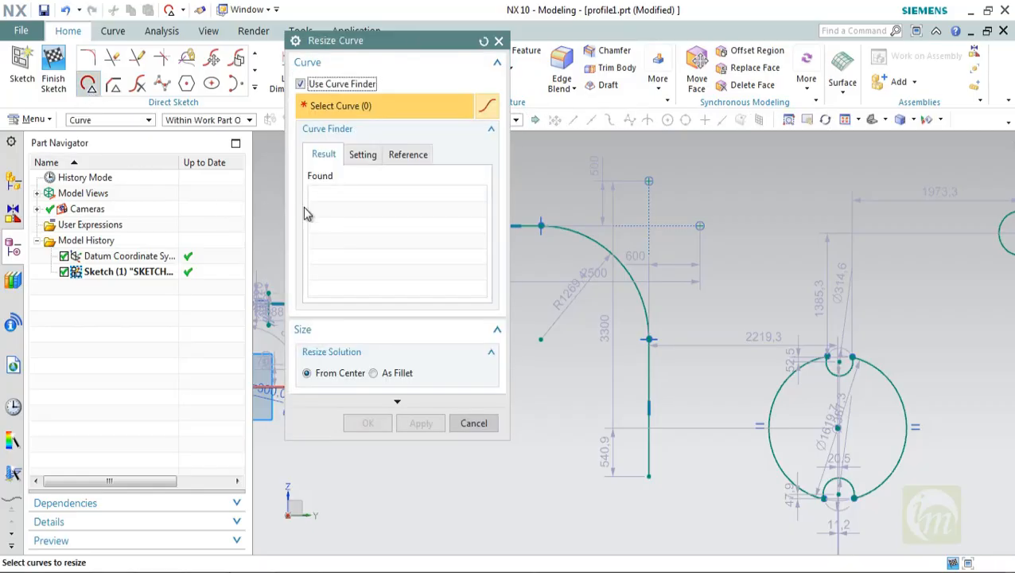
drag(366, 44, 334, 72)
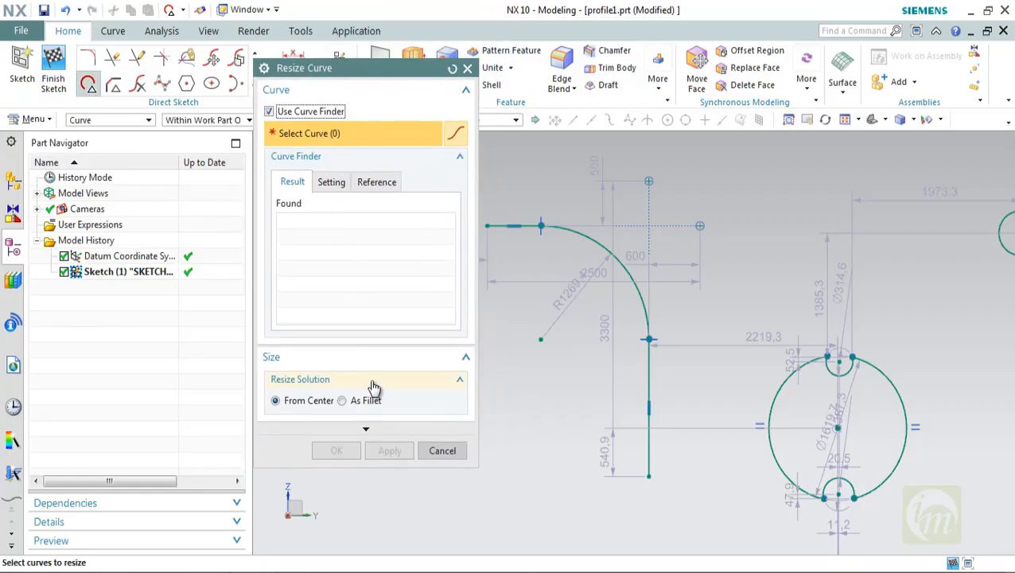
click(593, 237)
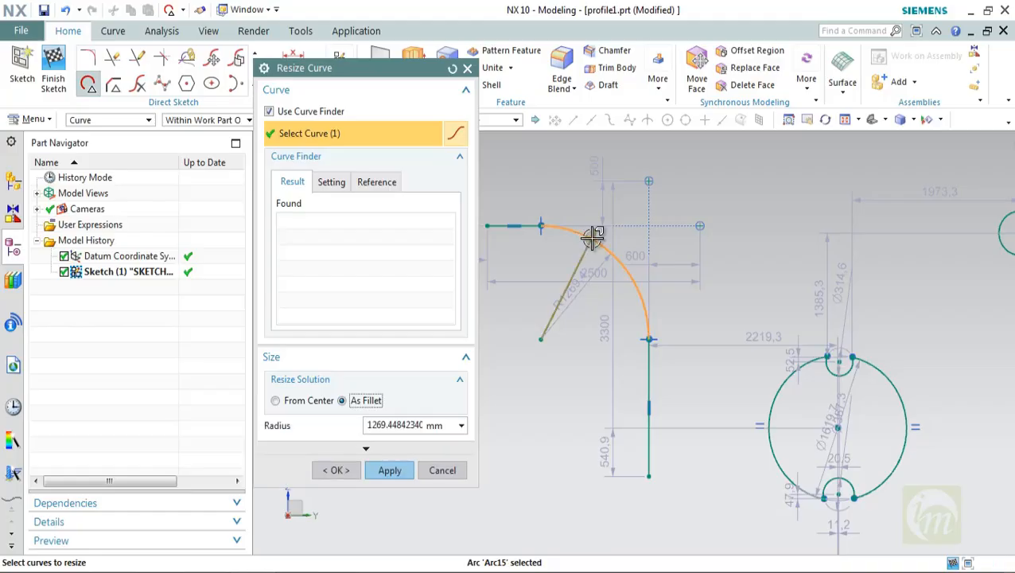
click(368, 427)
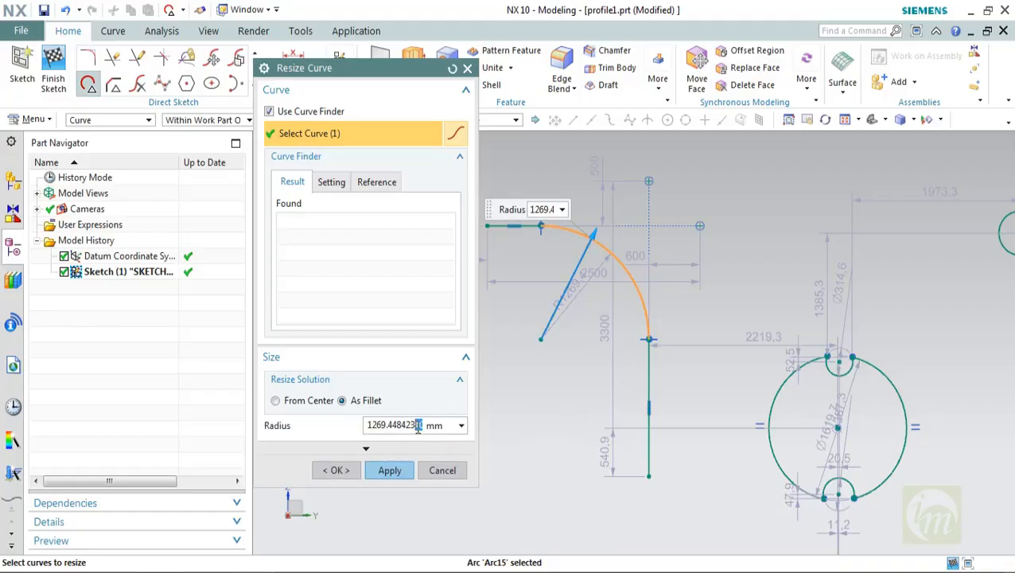
key(BackSpace)
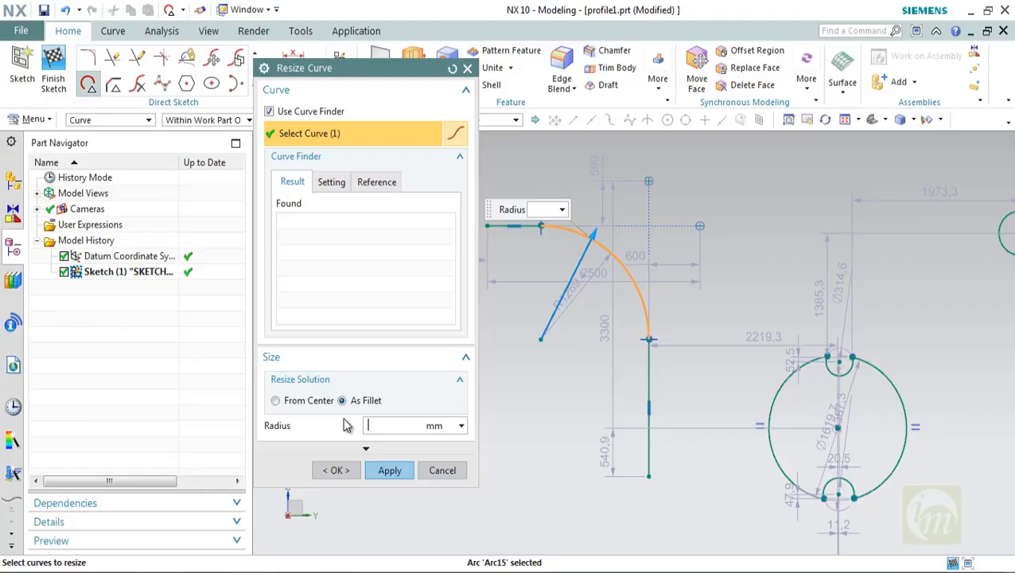
text(1500)
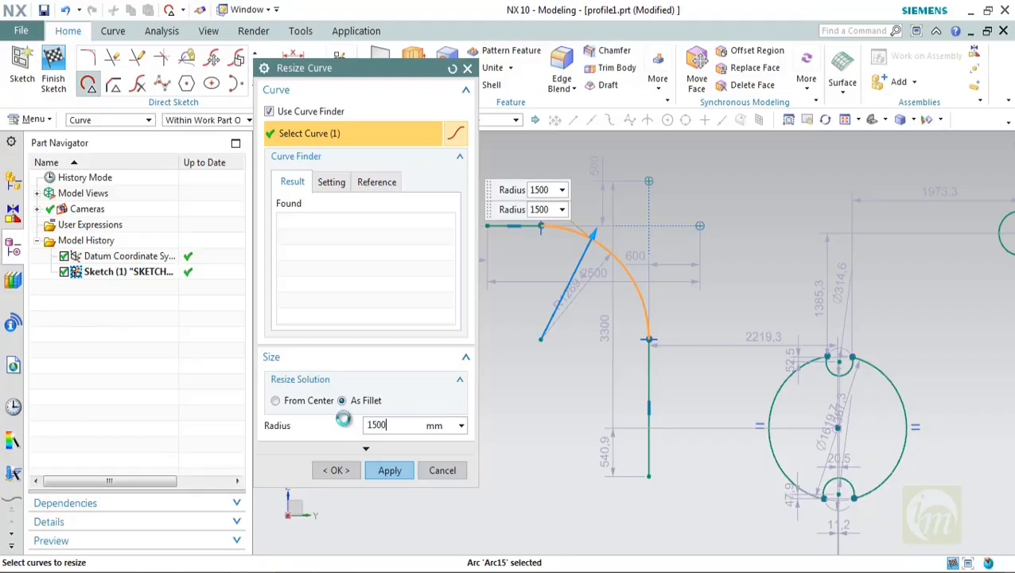
key(Return)
click(336, 470)
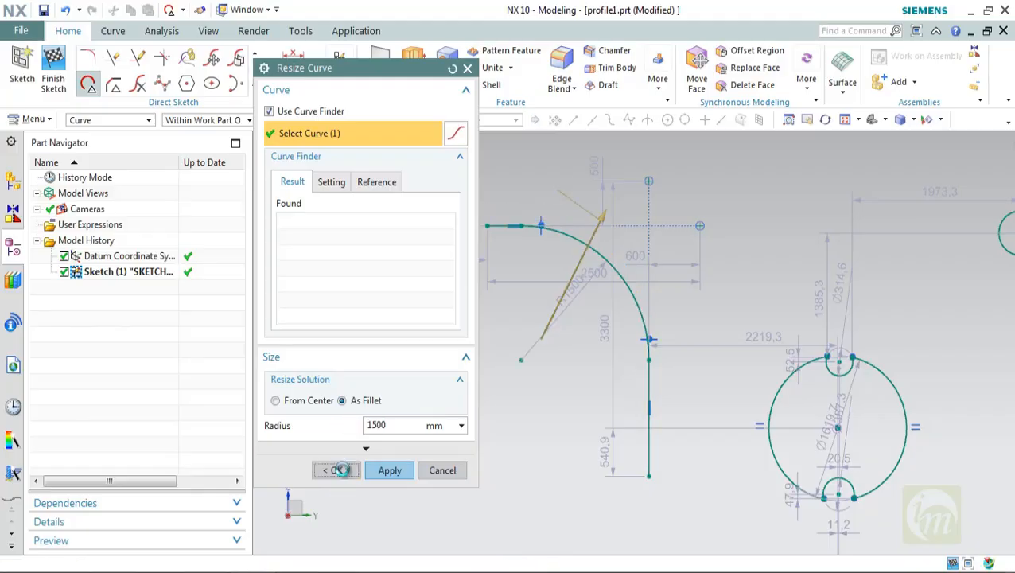
click(88, 83)
click(318, 402)
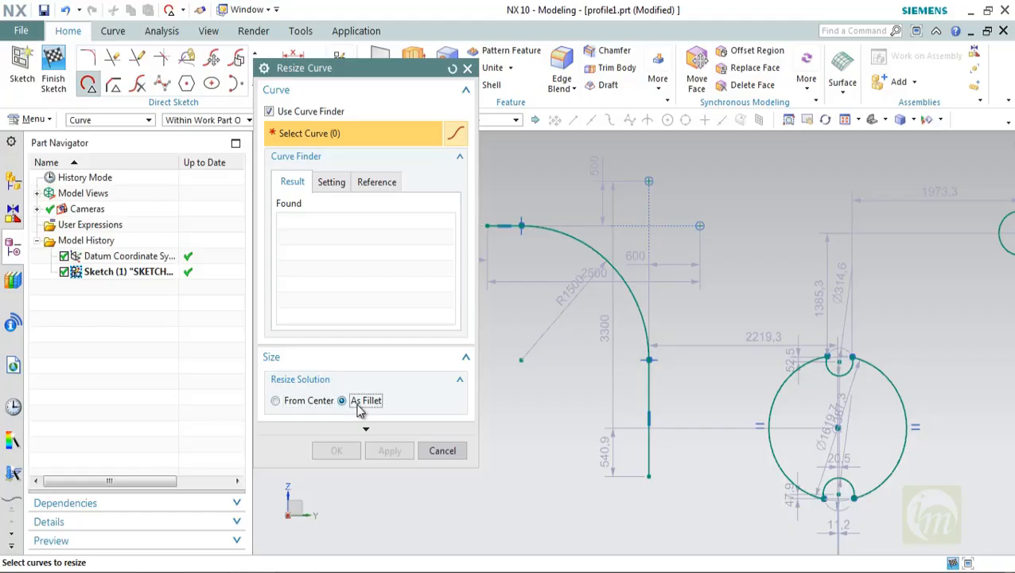
click(441, 450)
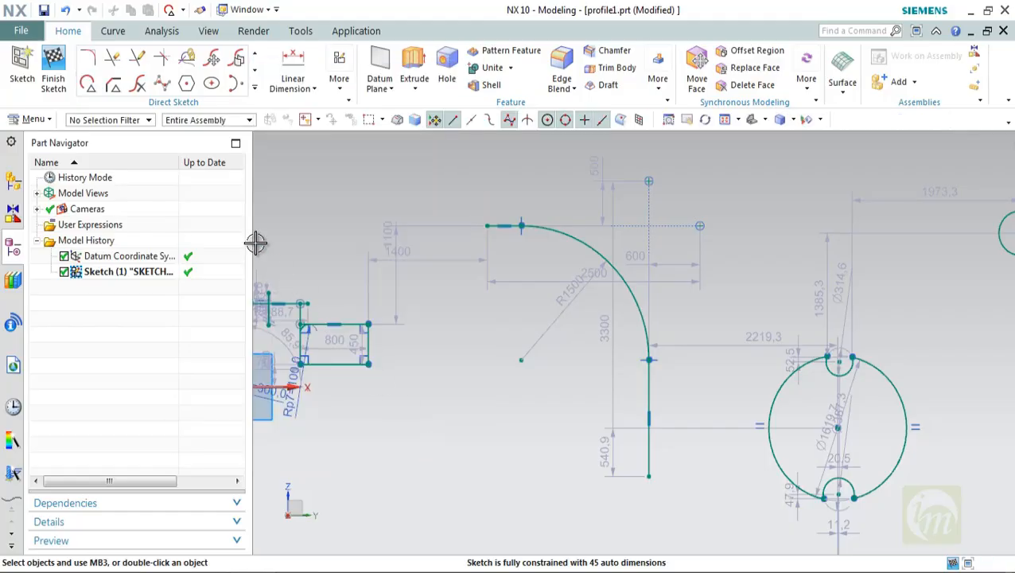
click(114, 86)
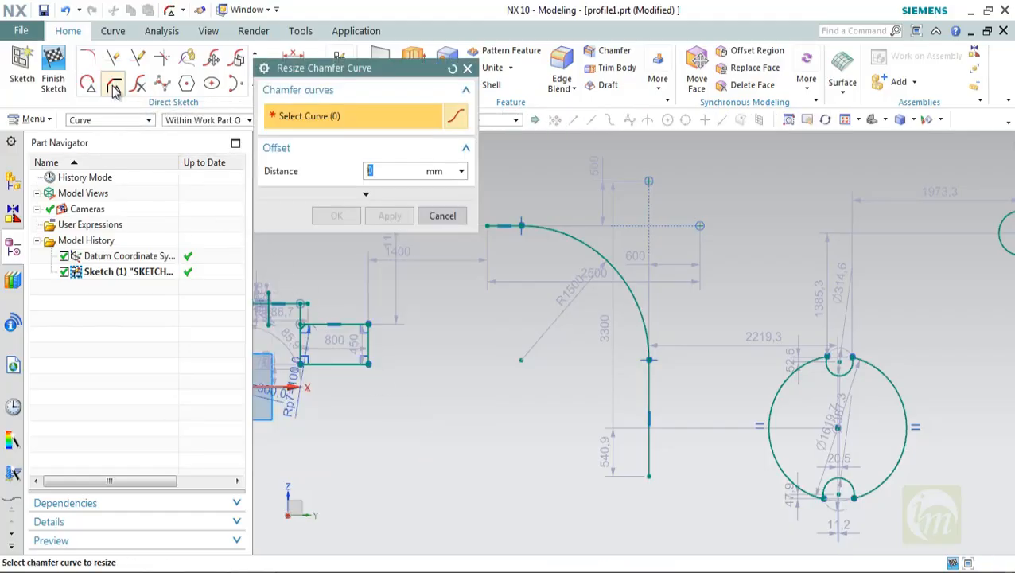
click(442, 215)
Remove the R1500 fillet arc with Delete Curve so the adjacent horizontal and vertical lines extend to a sharp corner
scroll(437, 365, up, 3)
scroll(350, 282, down, 3)
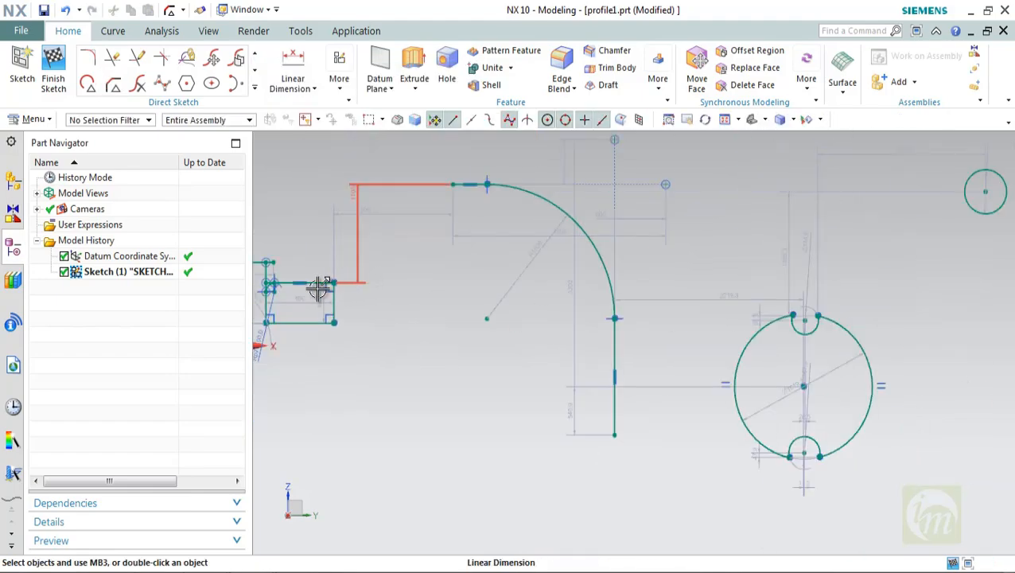
scroll(262, 278, up, 5)
scroll(334, 263, down, 4)
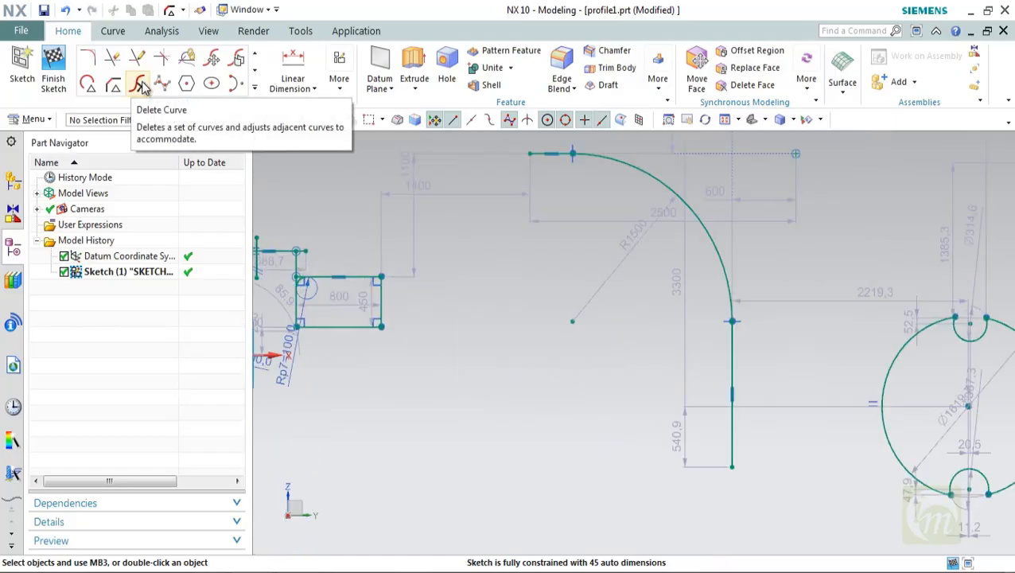
scroll(509, 297, down, 5)
scroll(670, 311, up, 3)
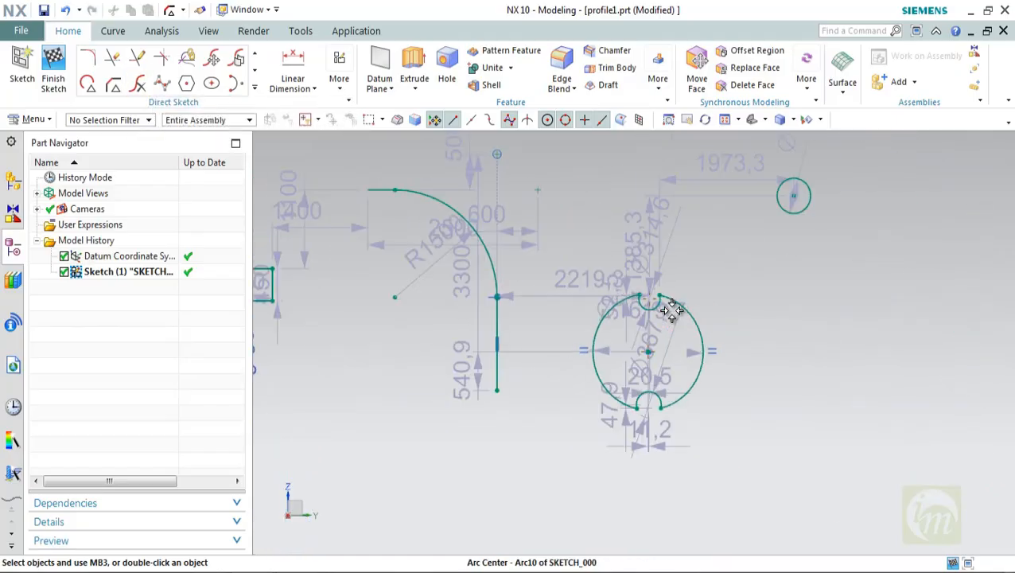
click(137, 83)
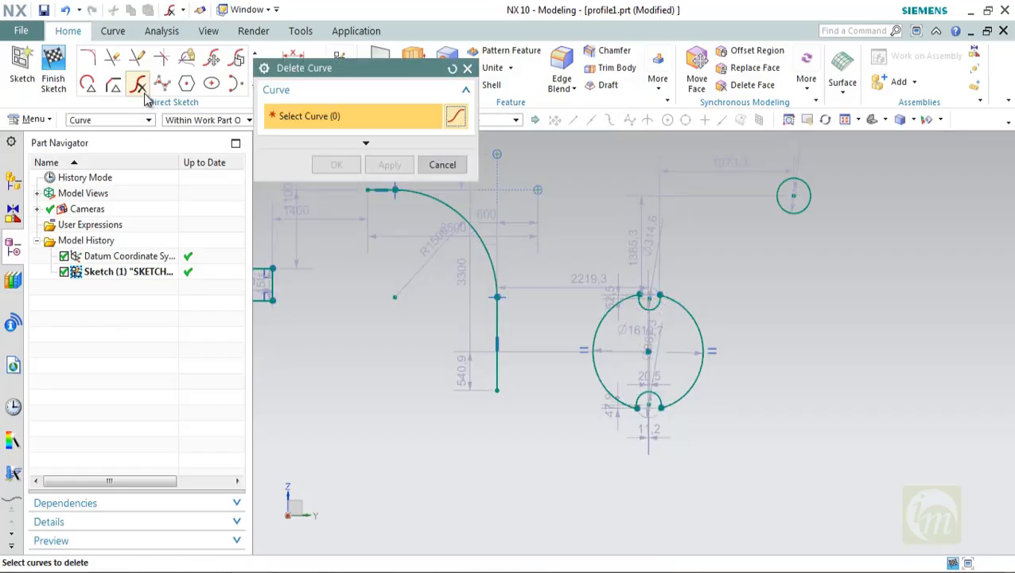
click(475, 229)
click(336, 165)
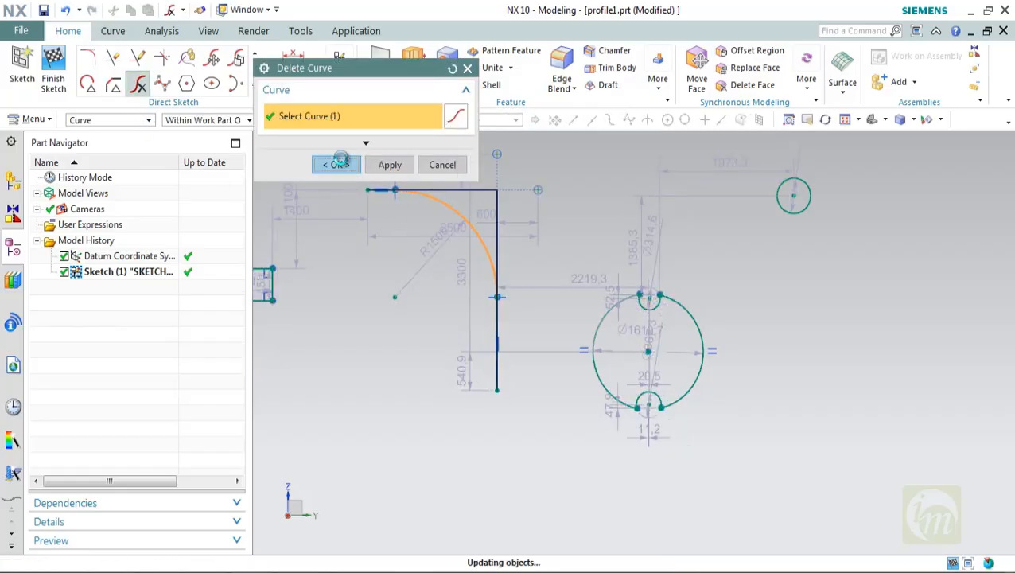
Remove the fillet arc between the two 900 mm lines near the coordinate system with Delete Curve, restoring their sharp corner
scroll(596, 374, up, 3)
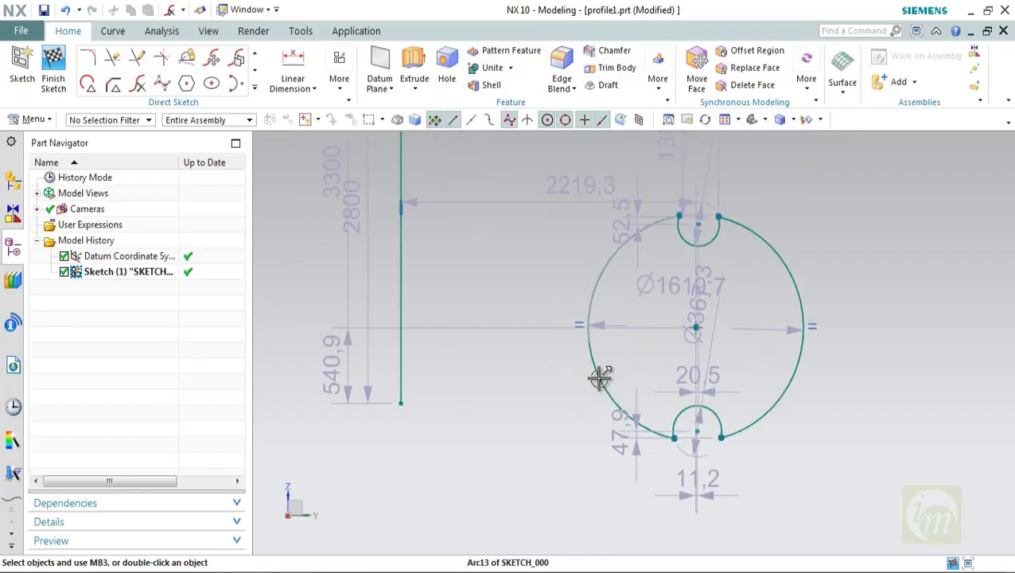
scroll(607, 385, down, 6)
scroll(540, 314, up, 3)
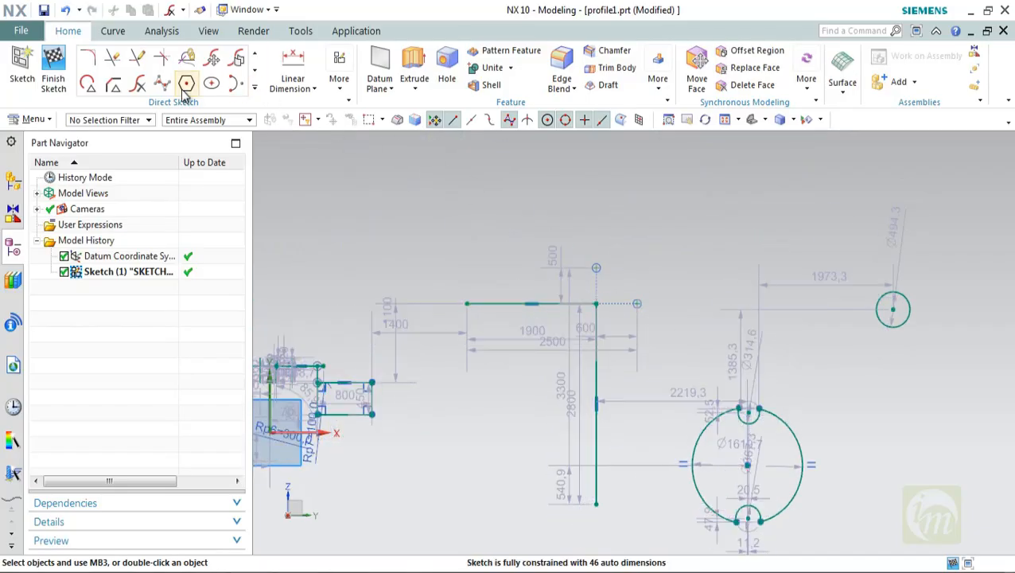
click(137, 84)
scroll(371, 447, up, 4)
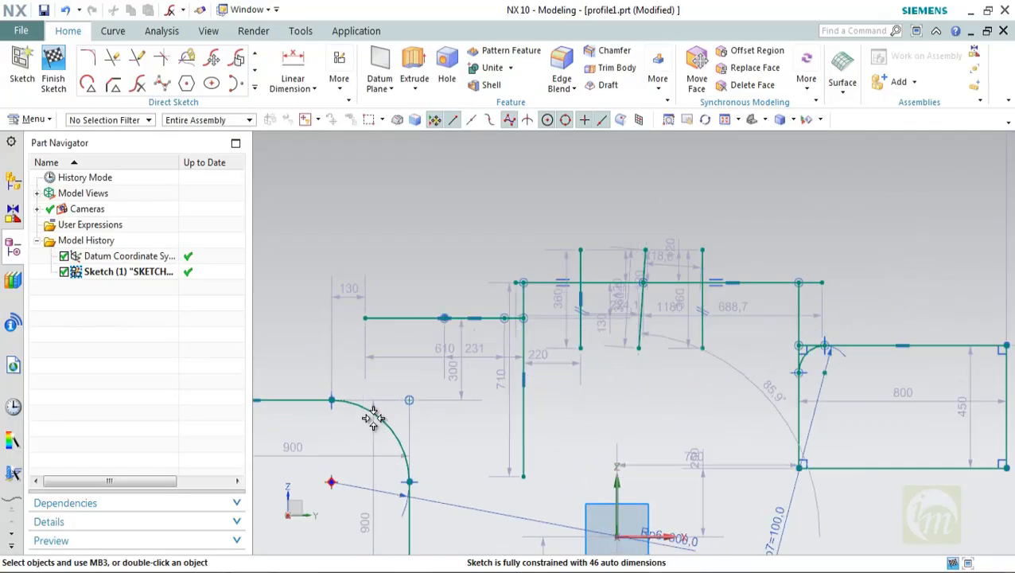
click(138, 84)
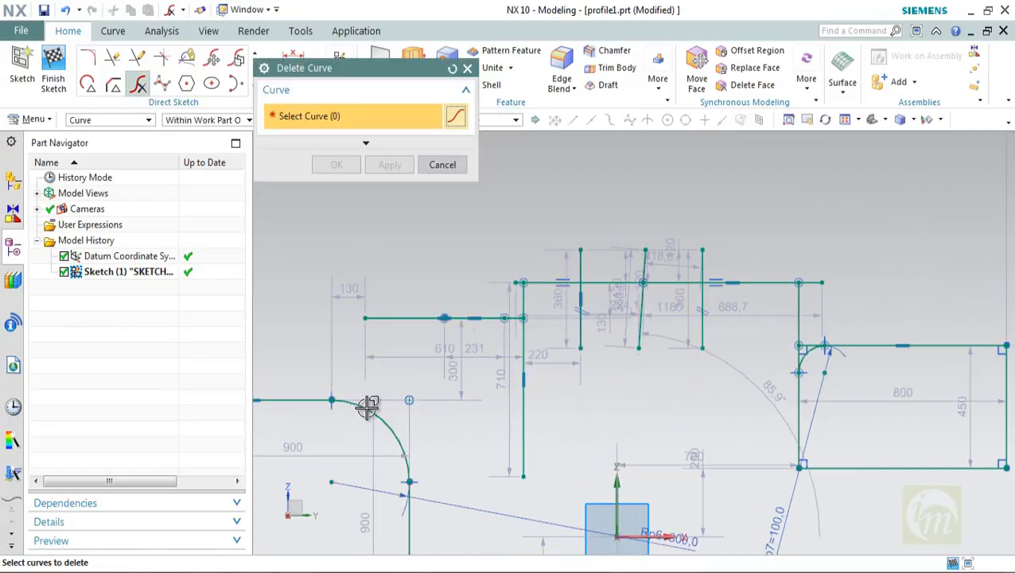
click(382, 424)
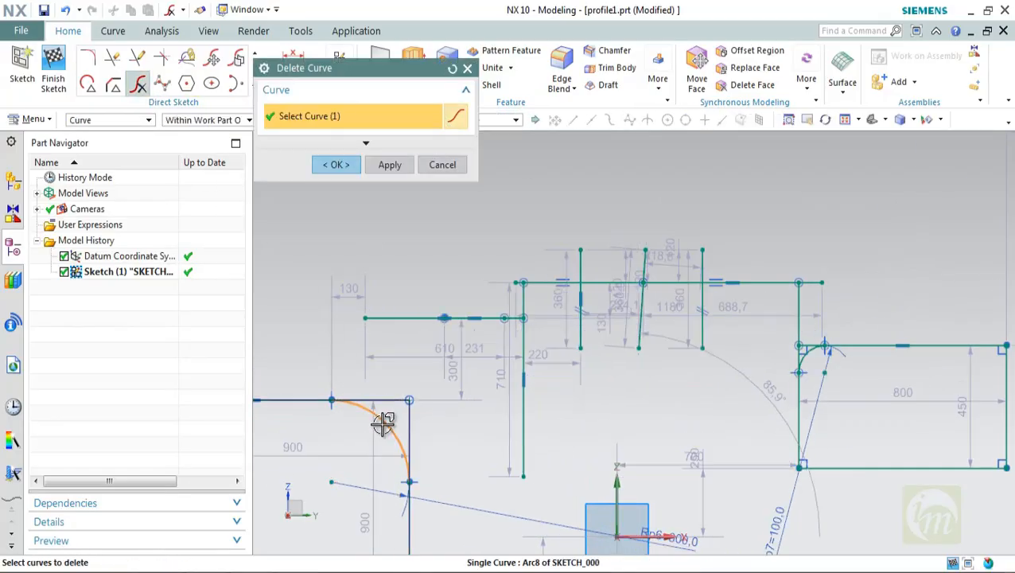
click(336, 165)
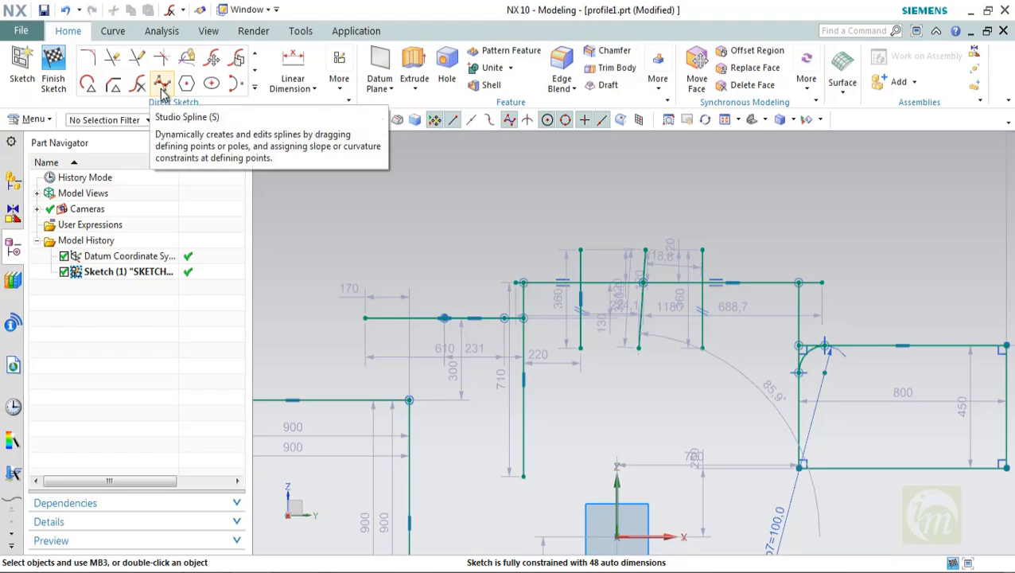
Start a Studio Spline of the By Poles type in the sketch
scroll(436, 227, down, 5)
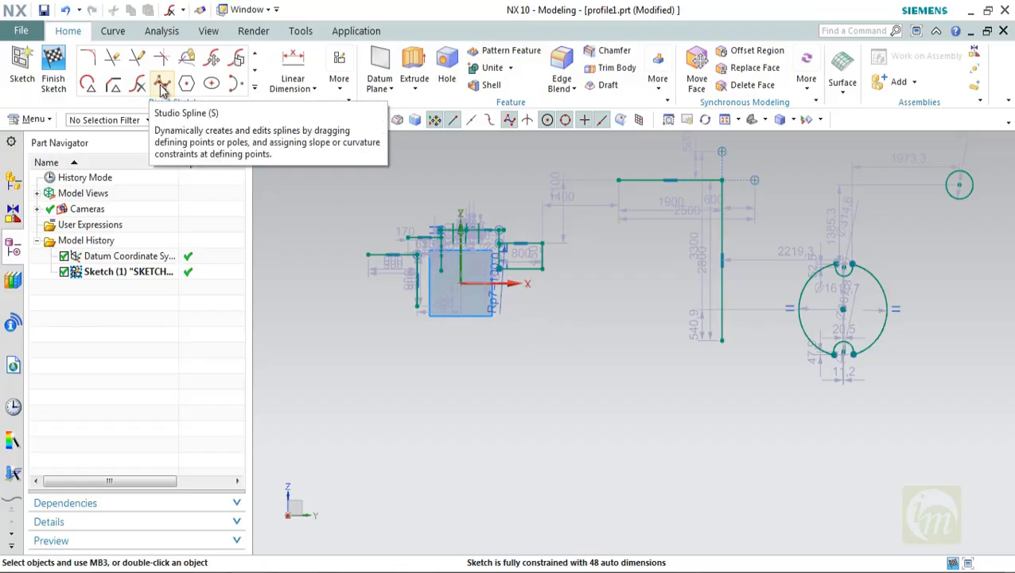
click(162, 84)
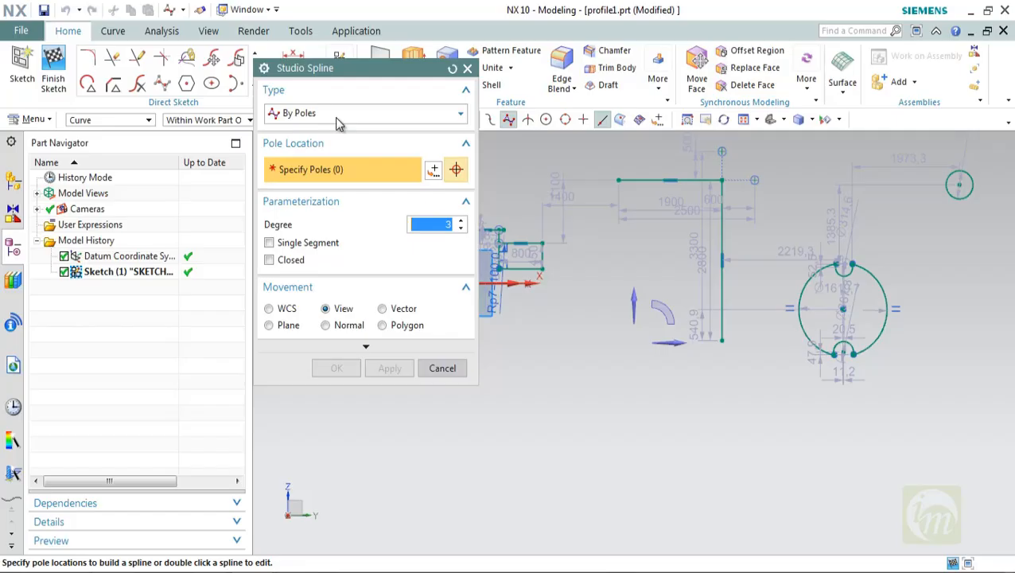
drag(330, 72, 349, 144)
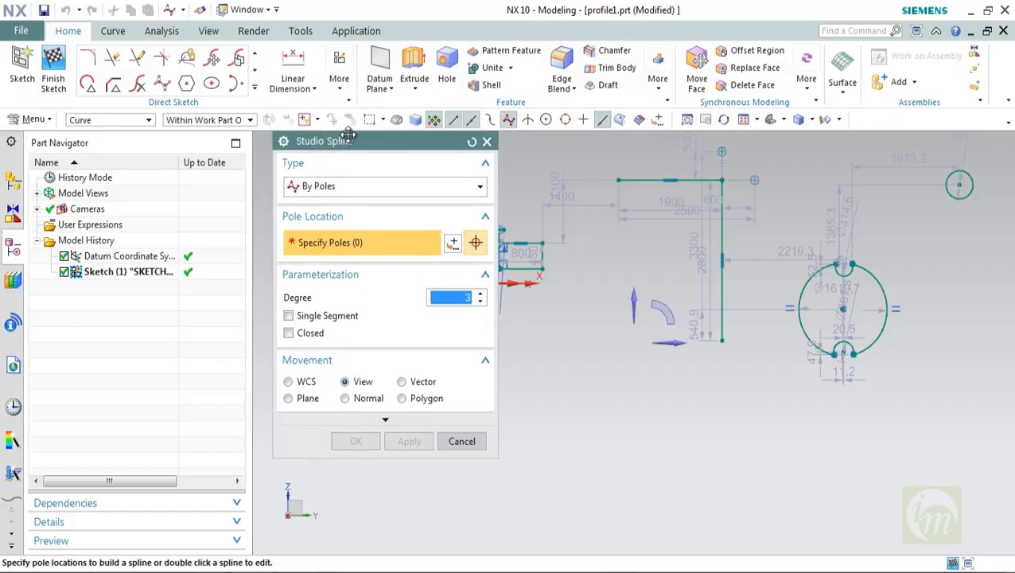
click(417, 186)
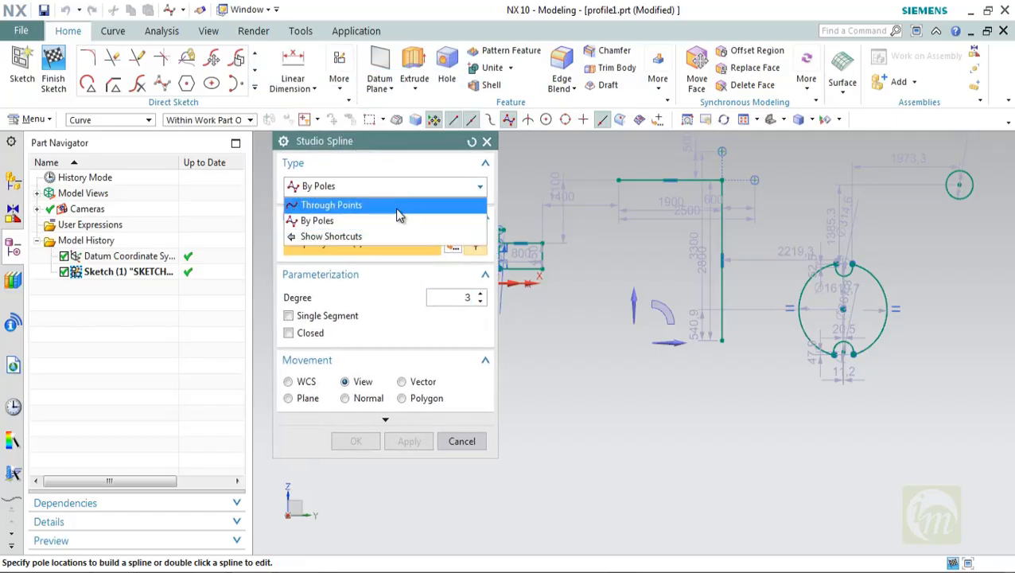
click(350, 221)
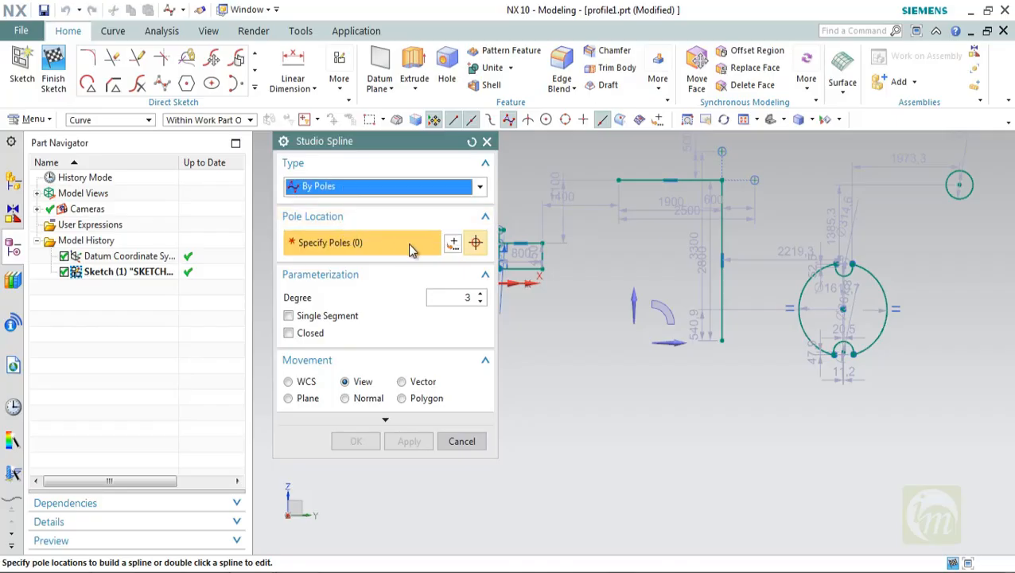
click(475, 242)
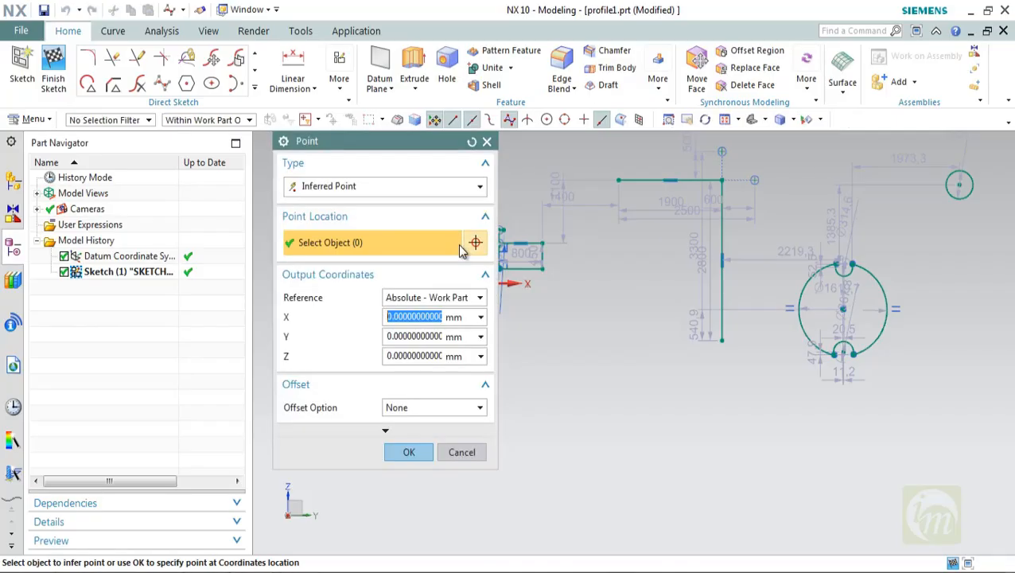
click(363, 187)
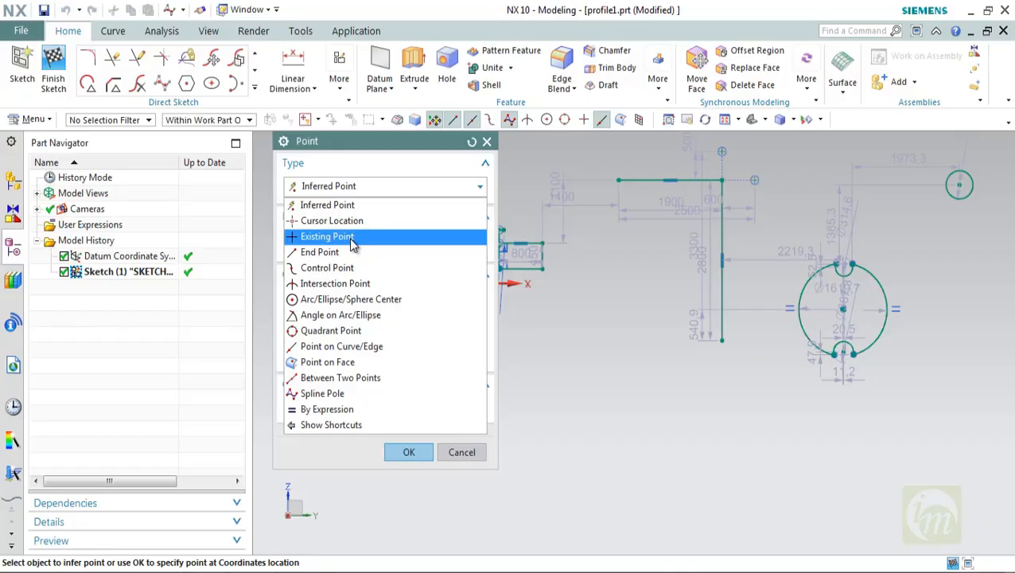
key(Escape)
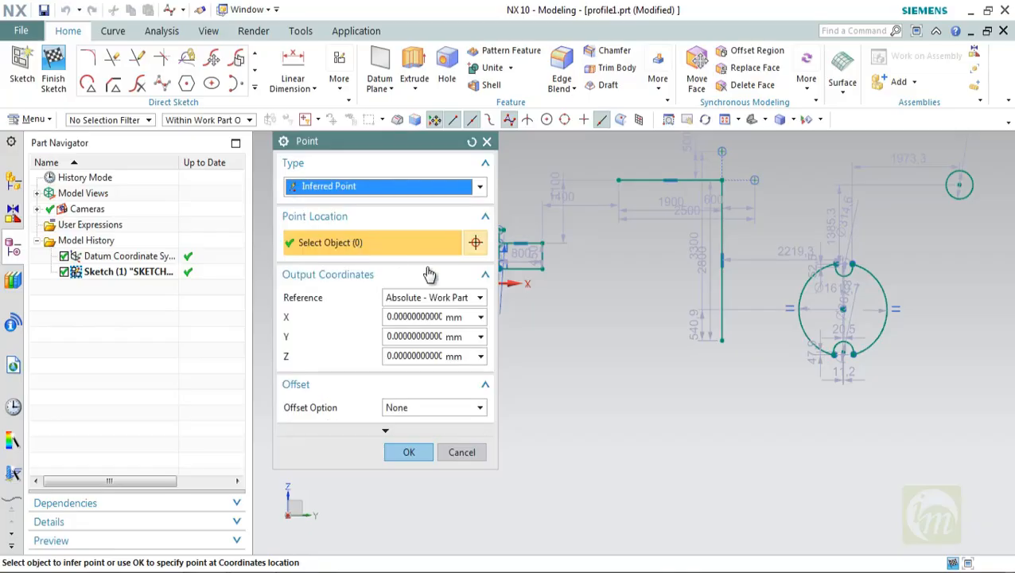
key(Escape)
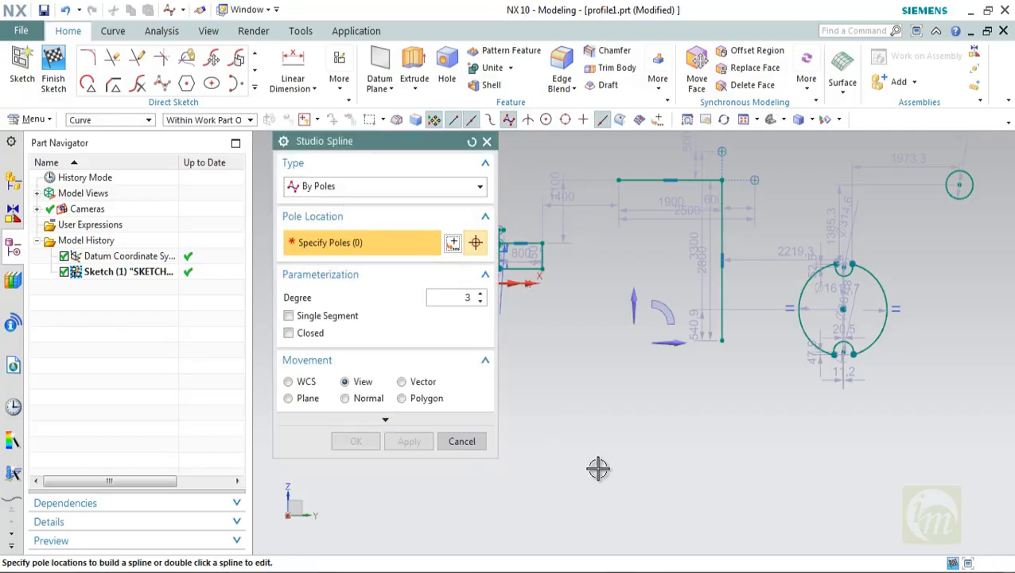
Place nine spline poles in the empty area below the sketch curves, forming a wavy upper side that bends down at its right end
click(528, 480)
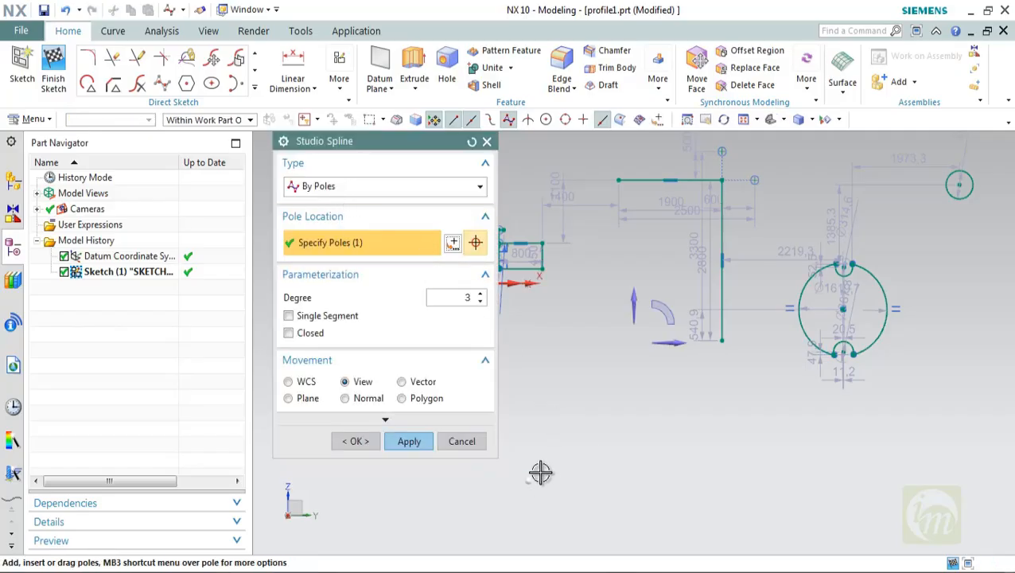
click(583, 439)
click(637, 428)
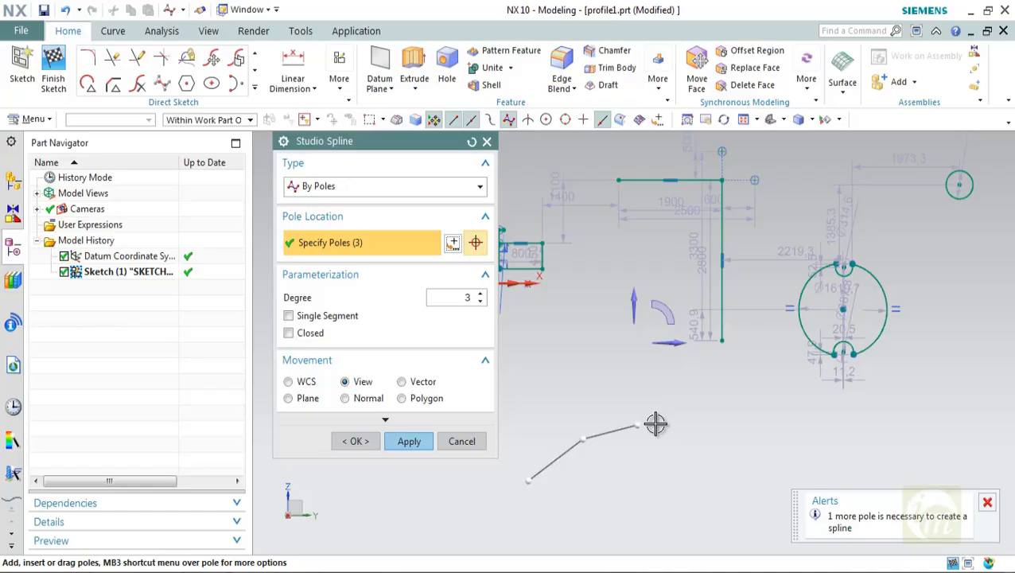
click(704, 426)
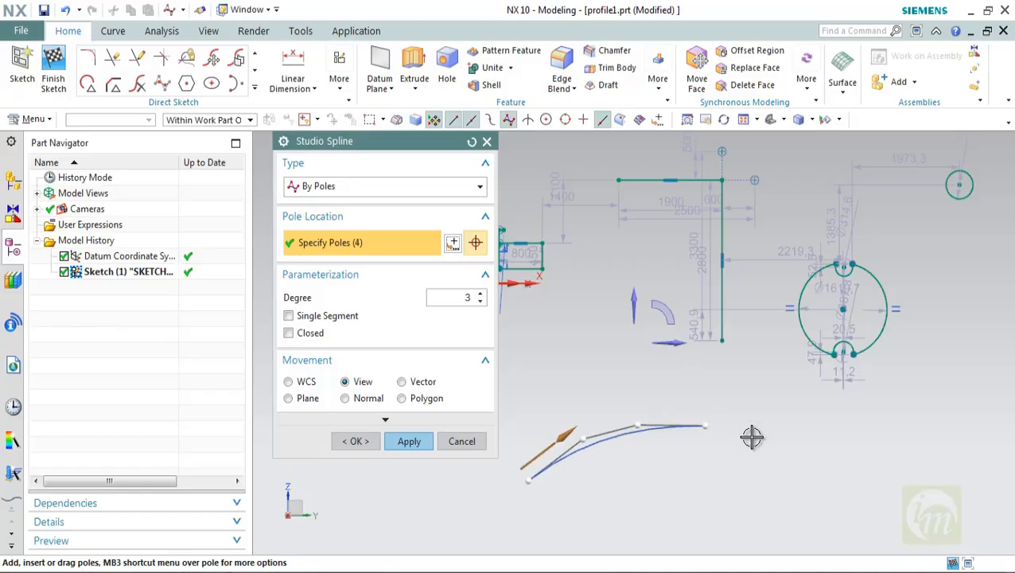
click(752, 437)
click(823, 451)
click(896, 439)
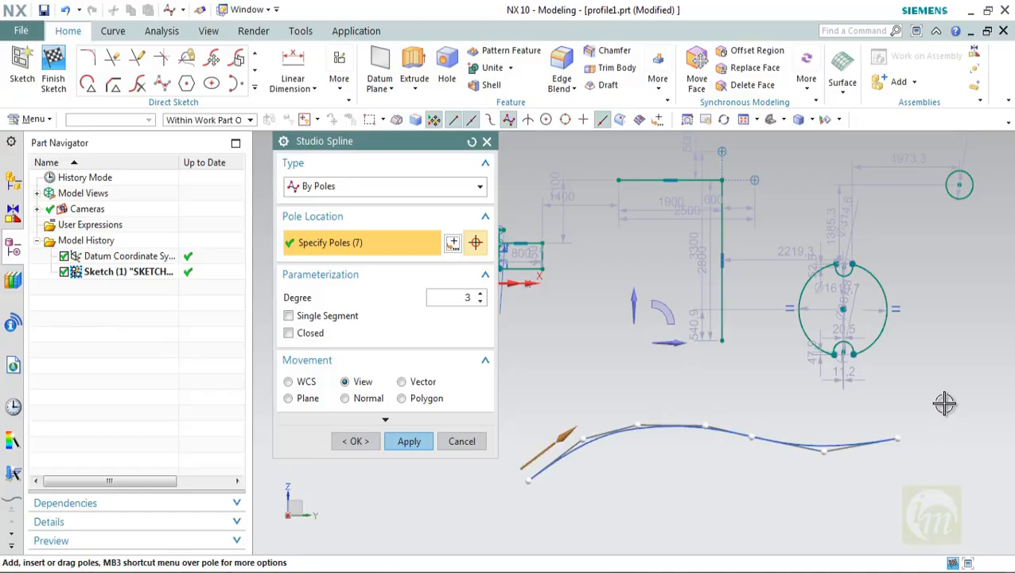
click(926, 453)
click(929, 481)
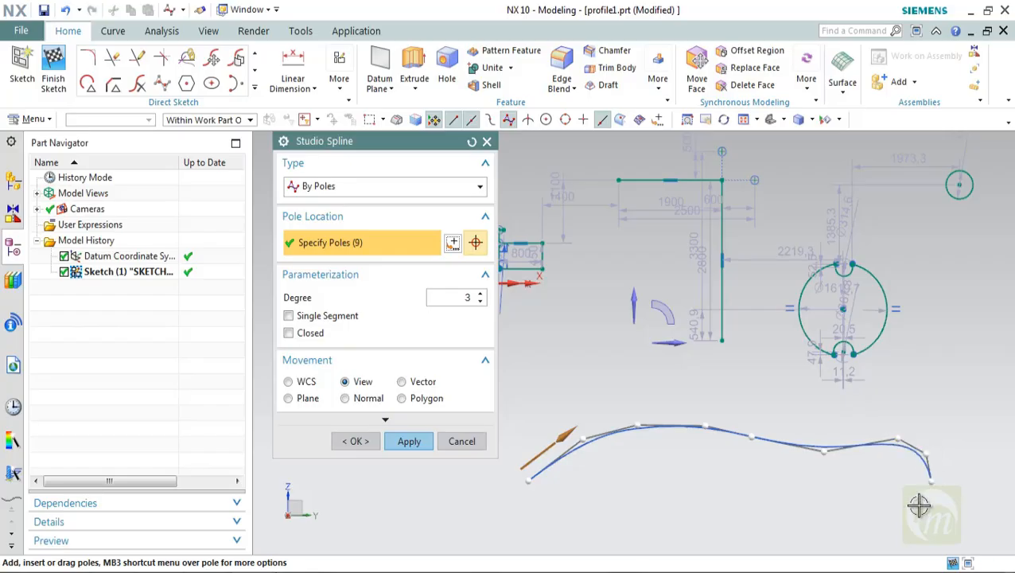
Add eight more poles running back leftward along the lower side to below the first pole, and make the degree 3 spline closed
click(921, 500)
click(882, 510)
click(833, 513)
click(777, 514)
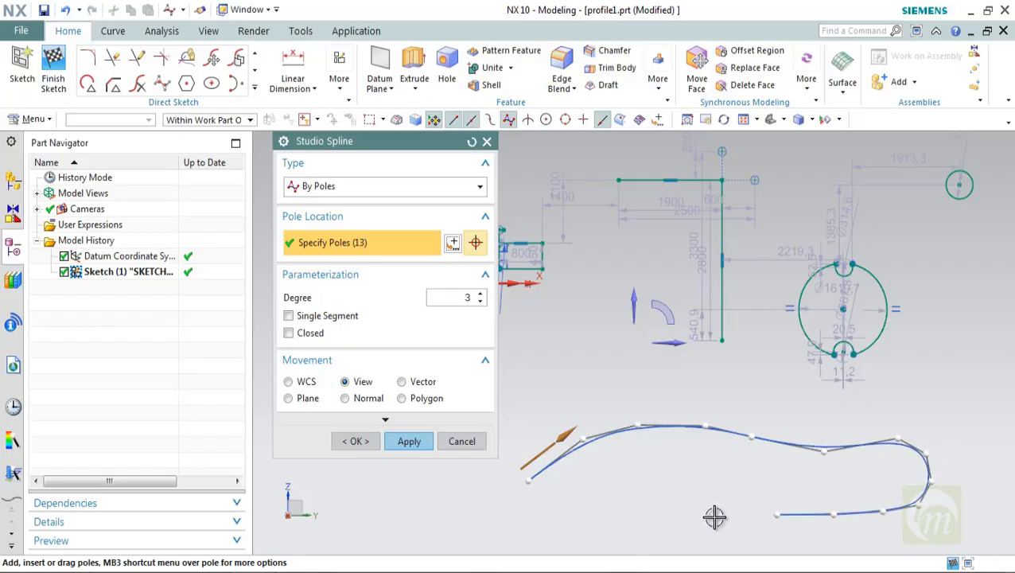
click(638, 521)
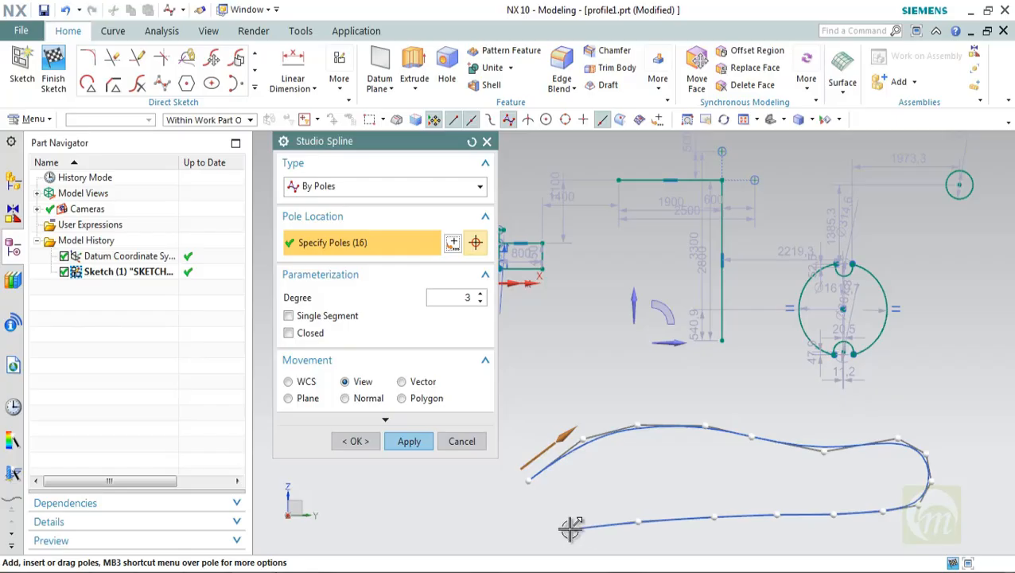
click(575, 527)
click(533, 528)
click(312, 337)
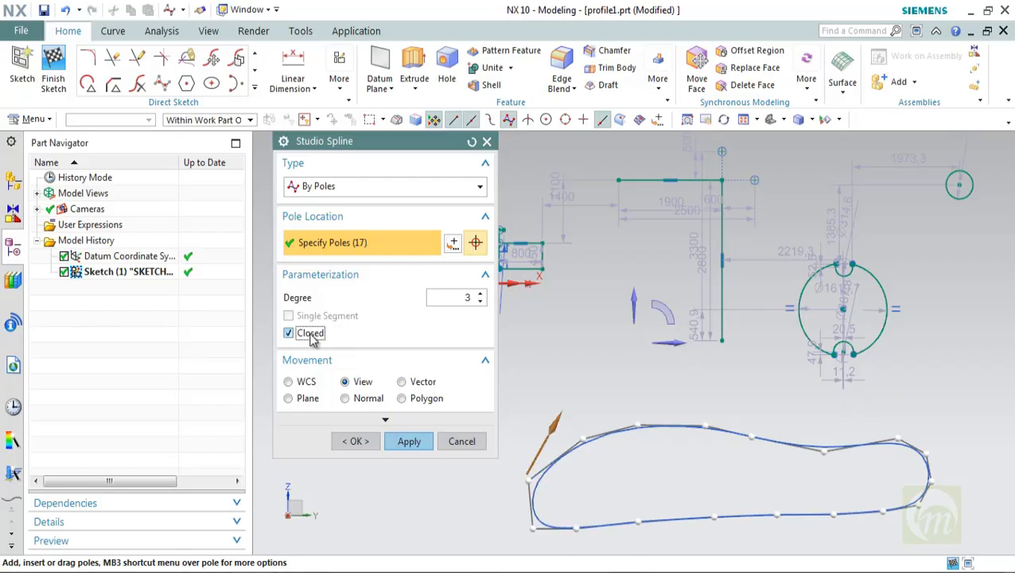
Make the 17-pole studio spline an open, single-segment curve and create it in the sketch
click(303, 338)
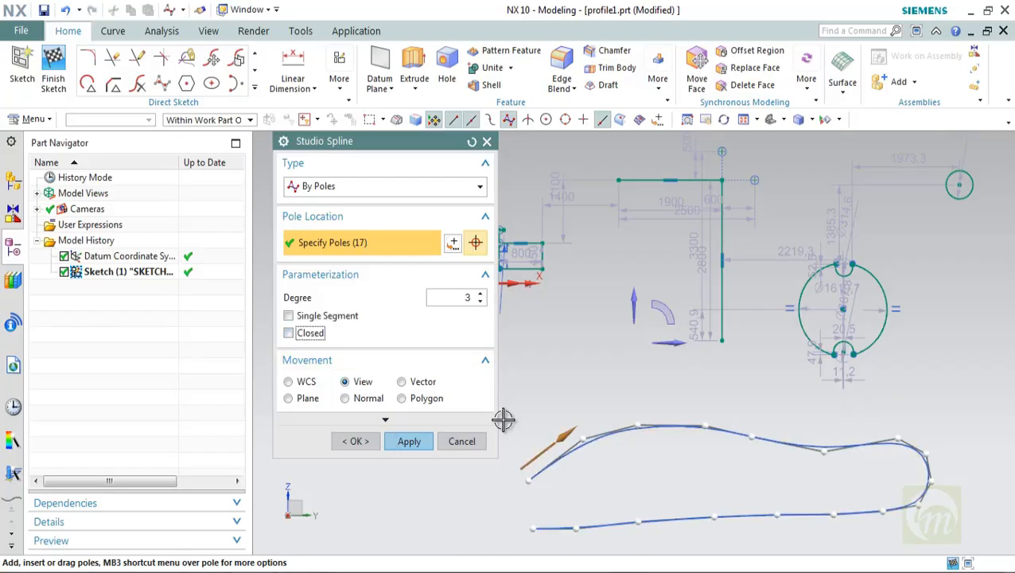
click(320, 318)
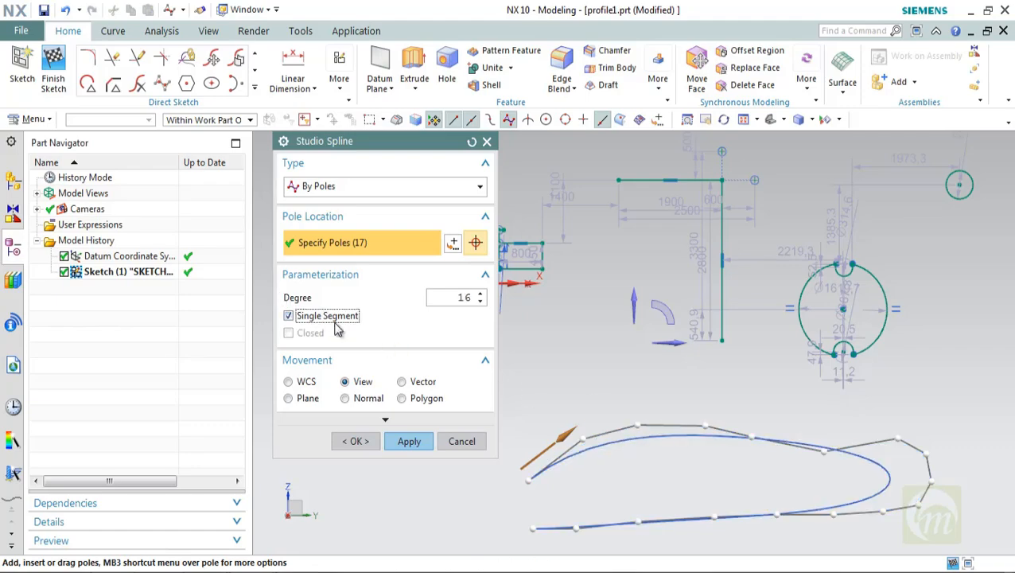
click(349, 441)
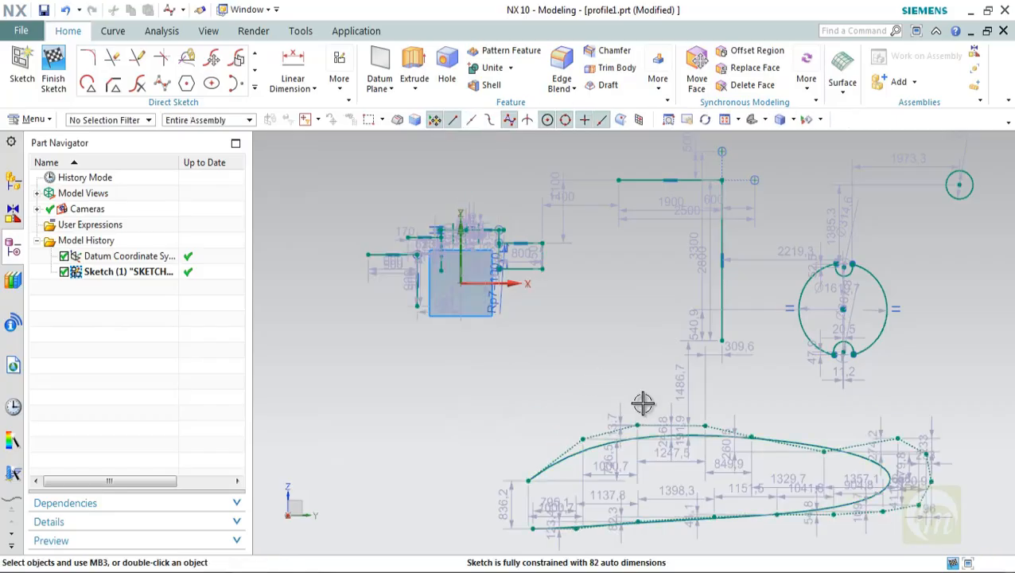
scroll(658, 420, up, 1)
scroll(588, 381, down, 1)
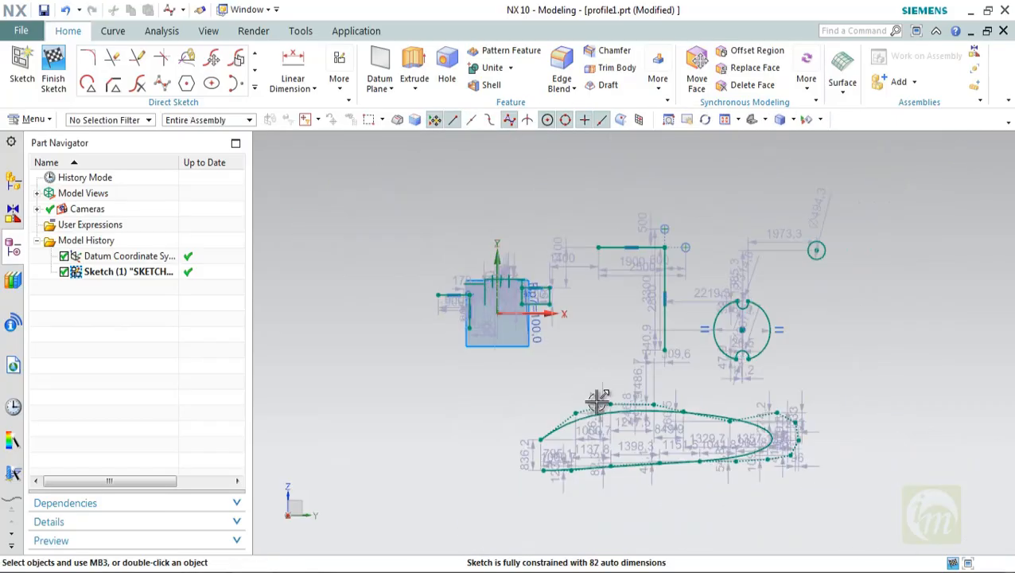
Reshape the single-segment spline by moving its second pole upward, away from the curve
scroll(636, 430, up, 5)
scroll(640, 431, down, 4)
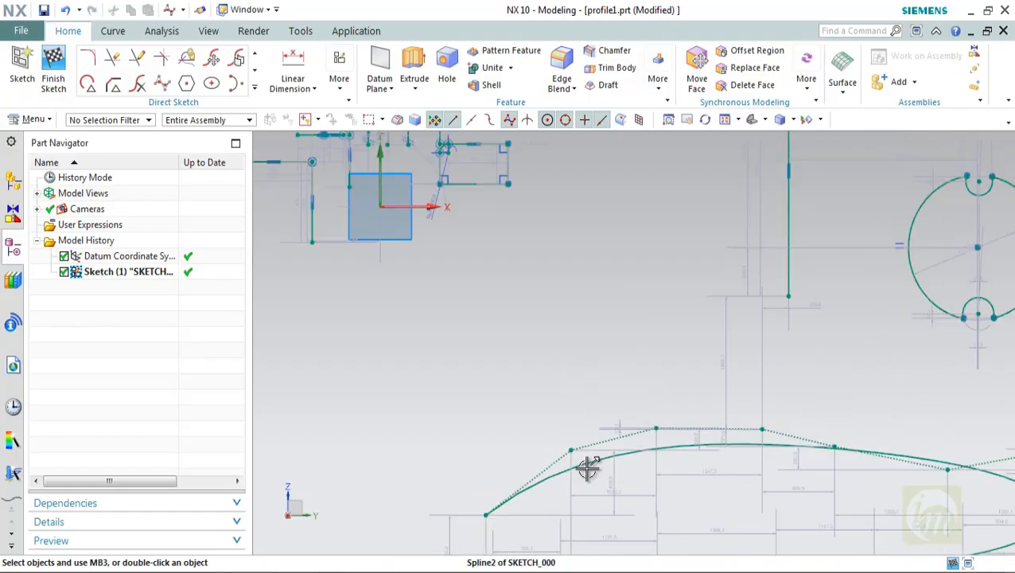
drag(571, 451, 563, 422)
scroll(582, 423, down, 4)
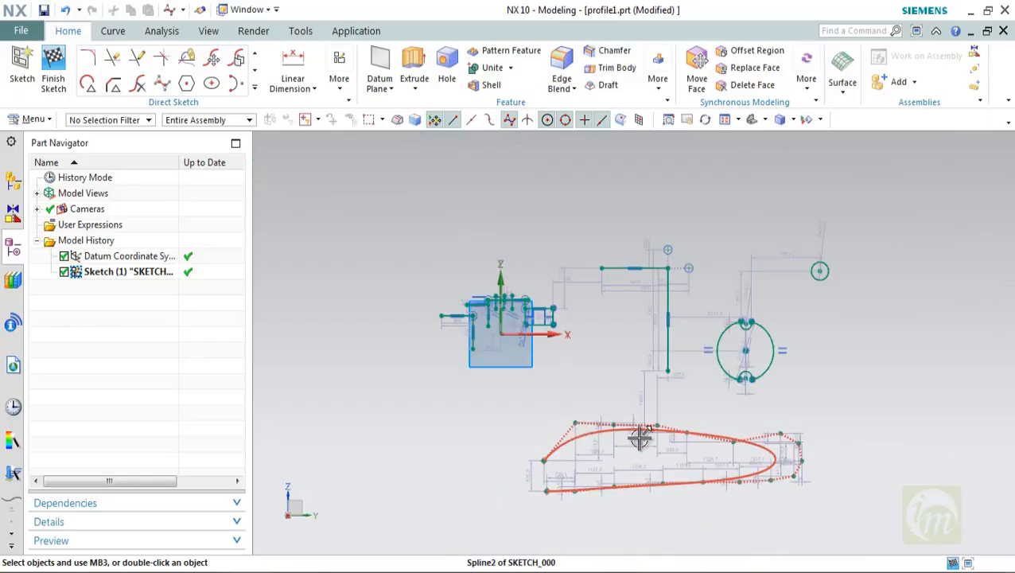
scroll(583, 427, up, 2)
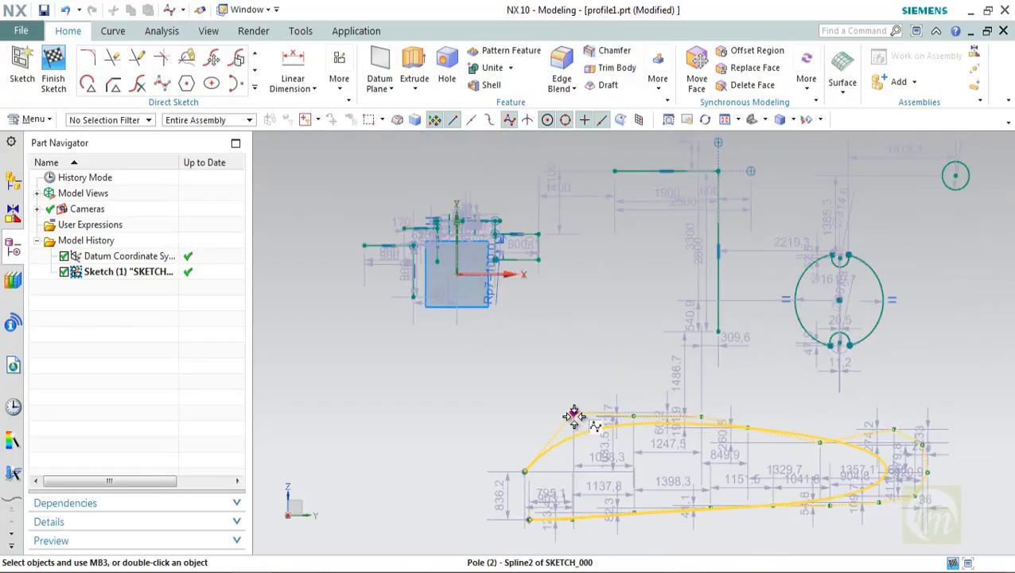
Draw a degree 16 Through Points studio spline with 10 points, running downward to the right of the existing sketch geometry
click(161, 82)
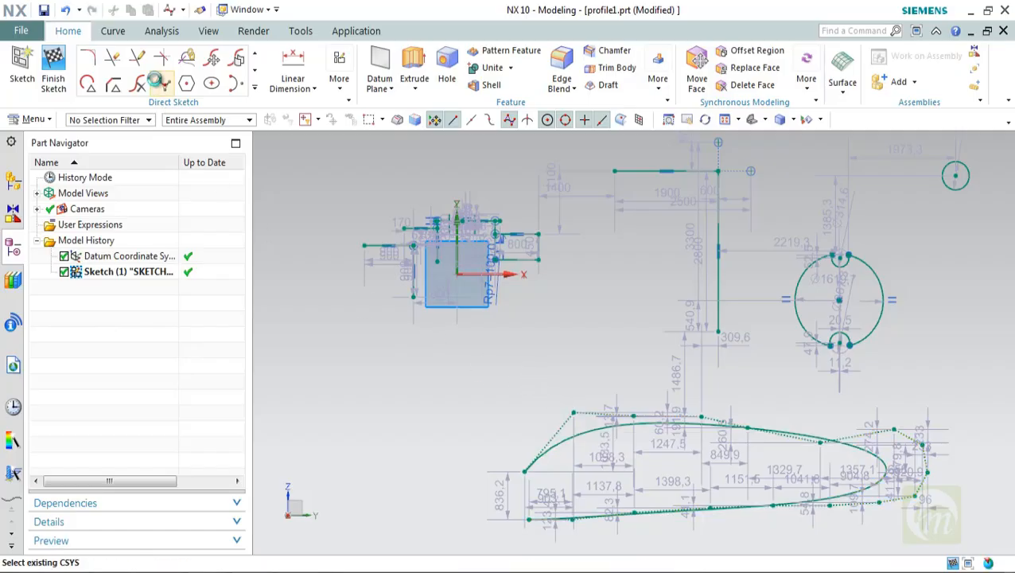
click(343, 187)
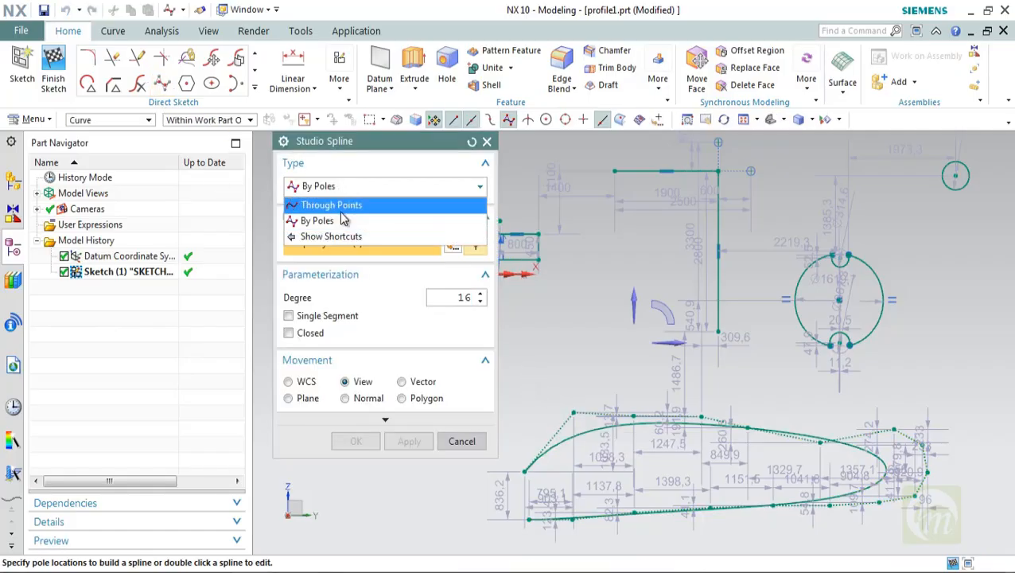
click(347, 205)
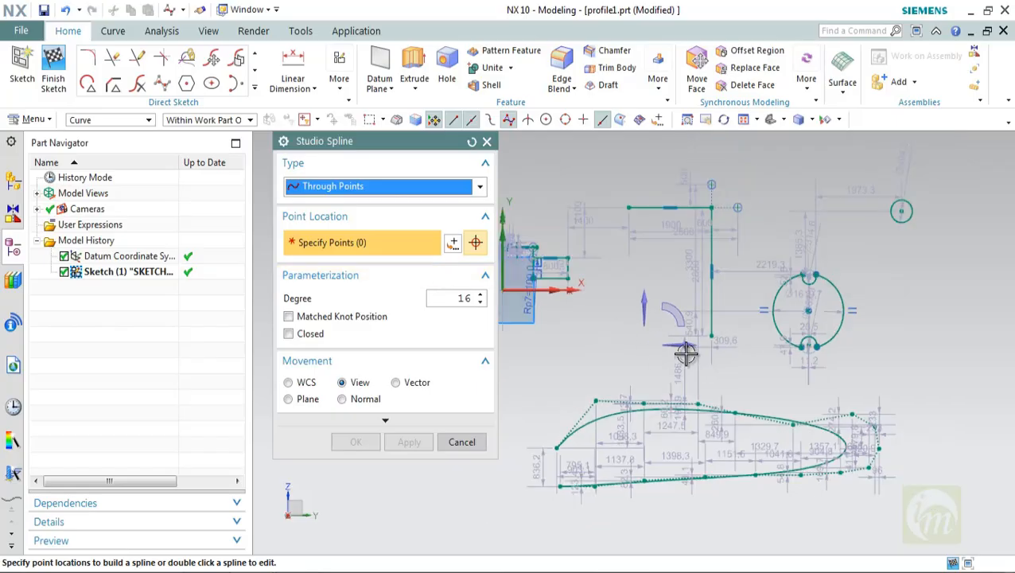
scroll(683, 352, down, 2)
click(908, 285)
click(888, 319)
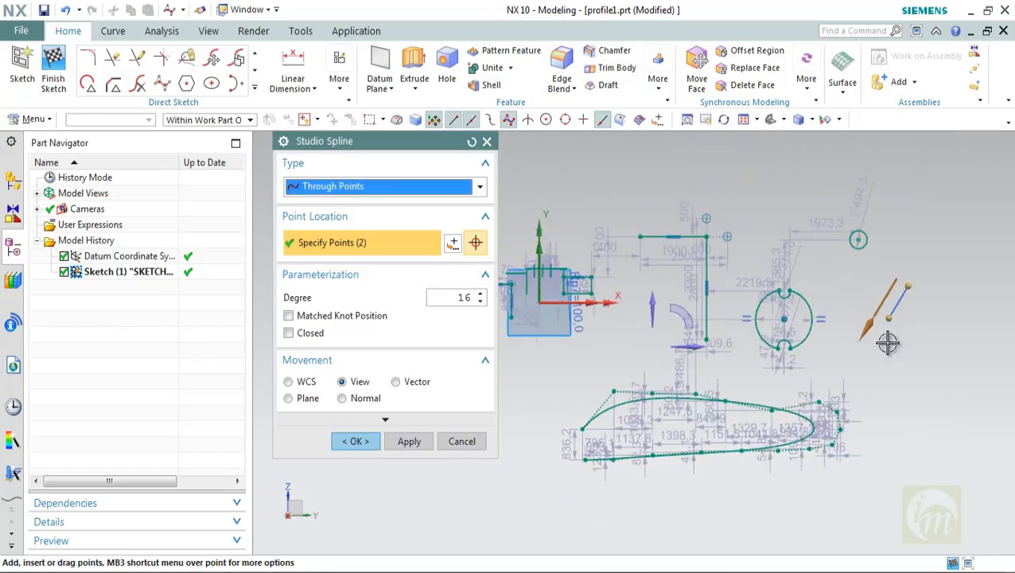
click(887, 350)
click(885, 371)
click(886, 390)
click(885, 410)
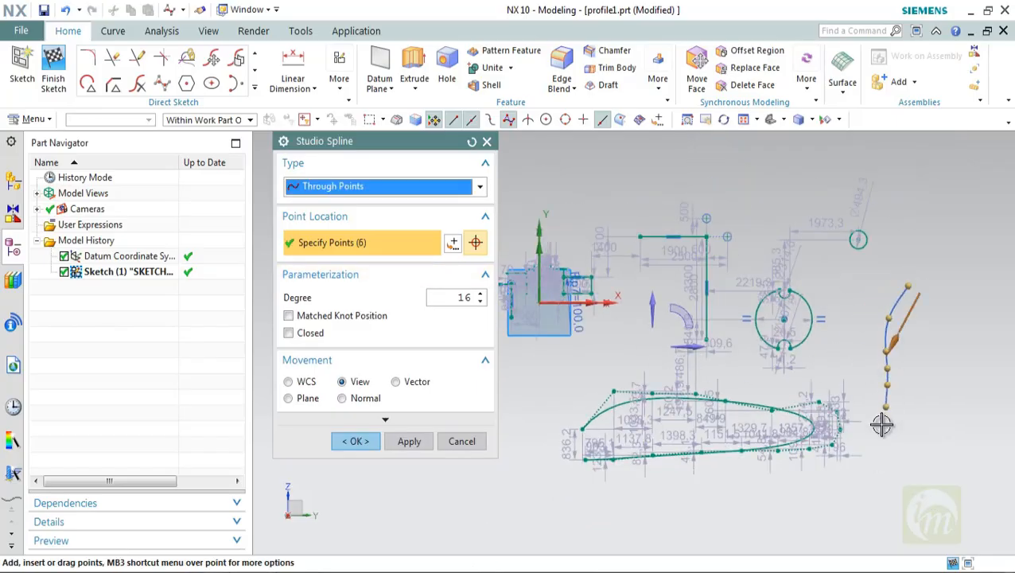
click(881, 431)
click(876, 451)
click(864, 472)
click(848, 489)
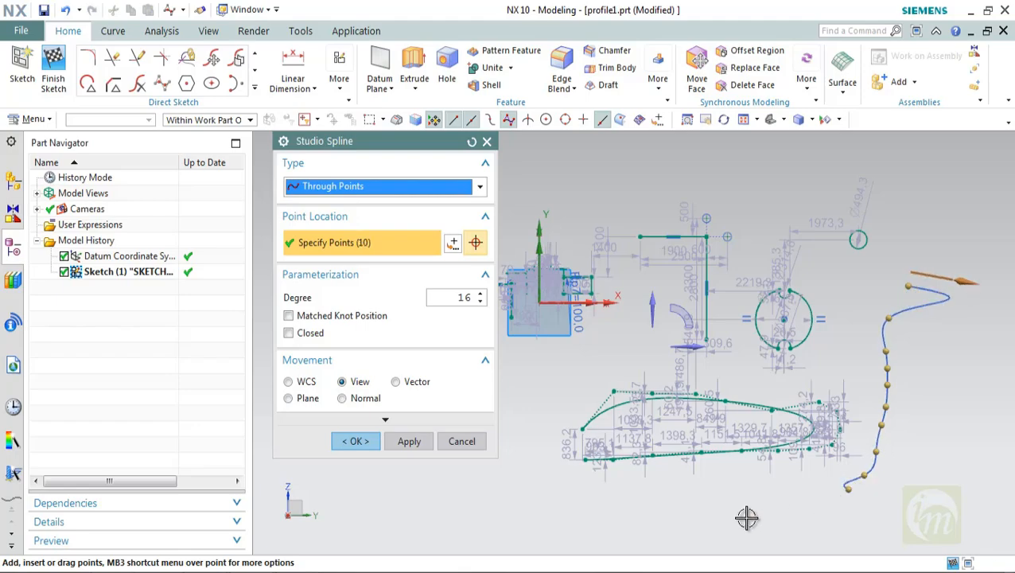
click(358, 442)
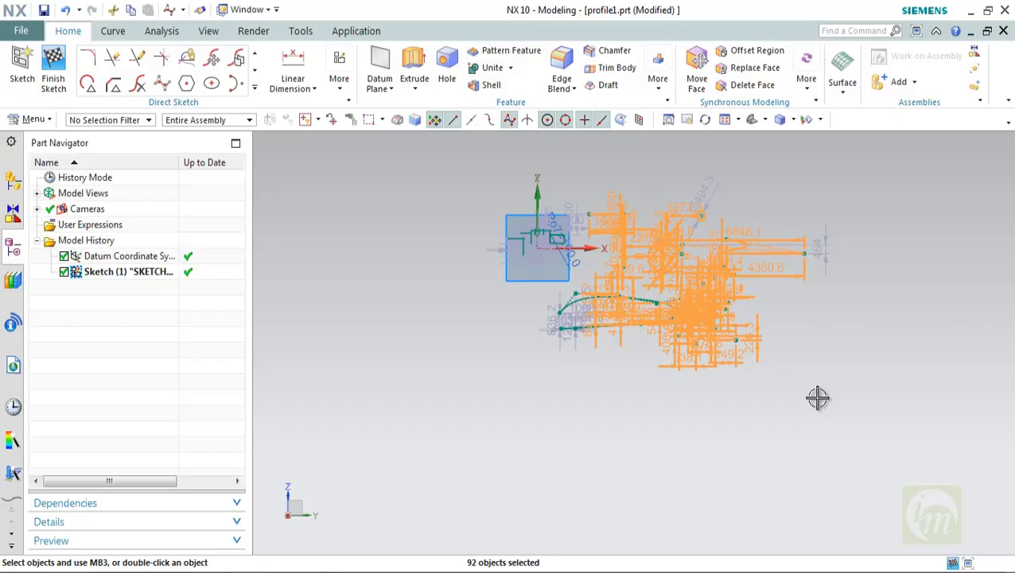
Delete the selected splines, circles and lines located to the right of the small rectangle, acknowledging the dimension deletion notice
key(Delete)
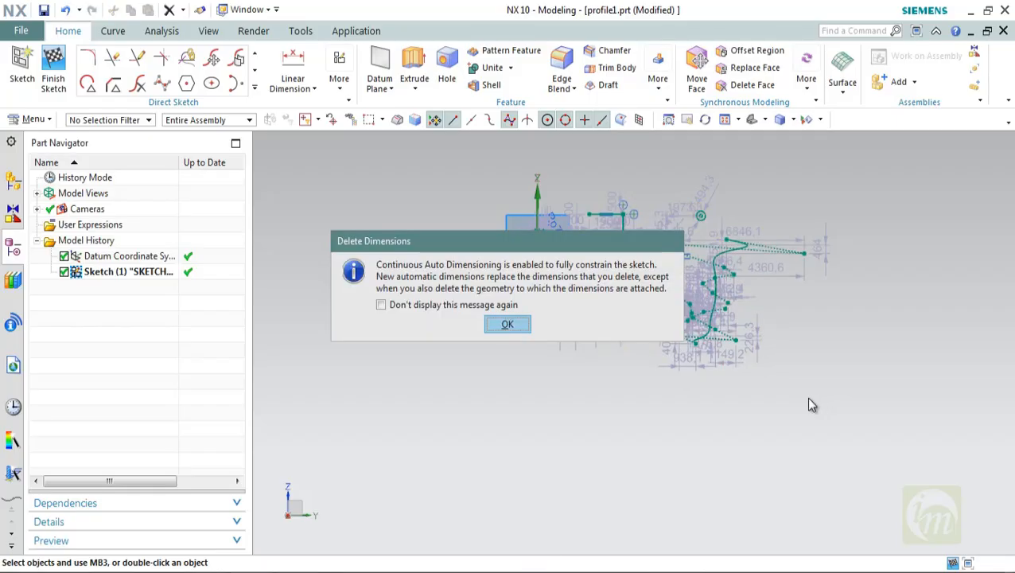
click(506, 325)
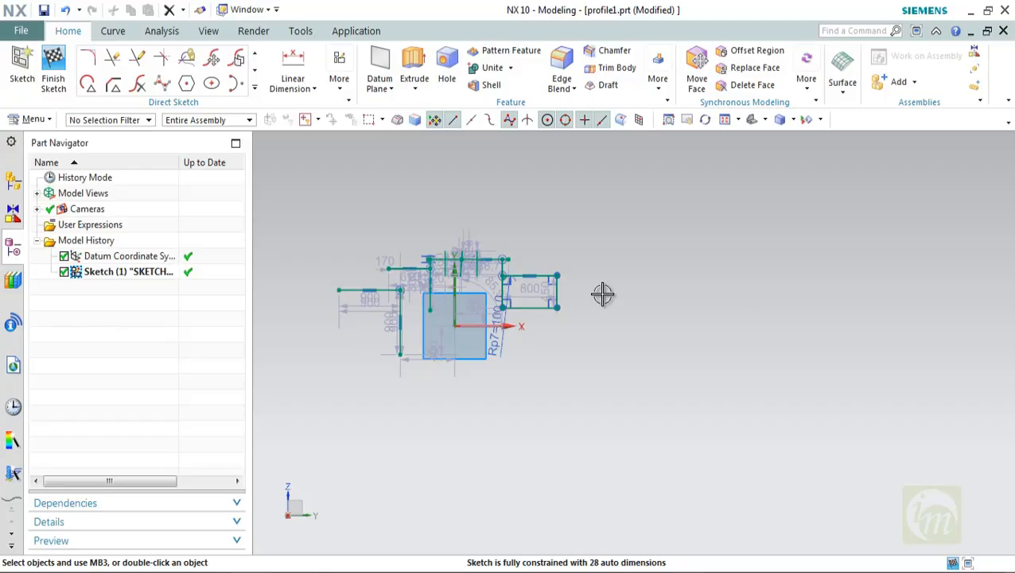
Start the Polygon command and examine the point-snap methods and point types available for its center
click(186, 83)
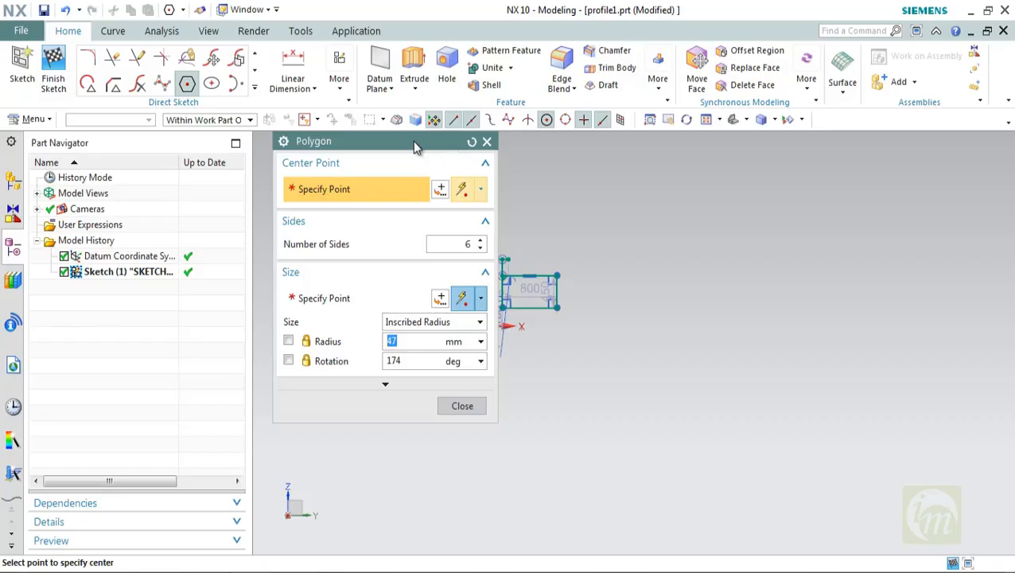
drag(415, 142, 395, 146)
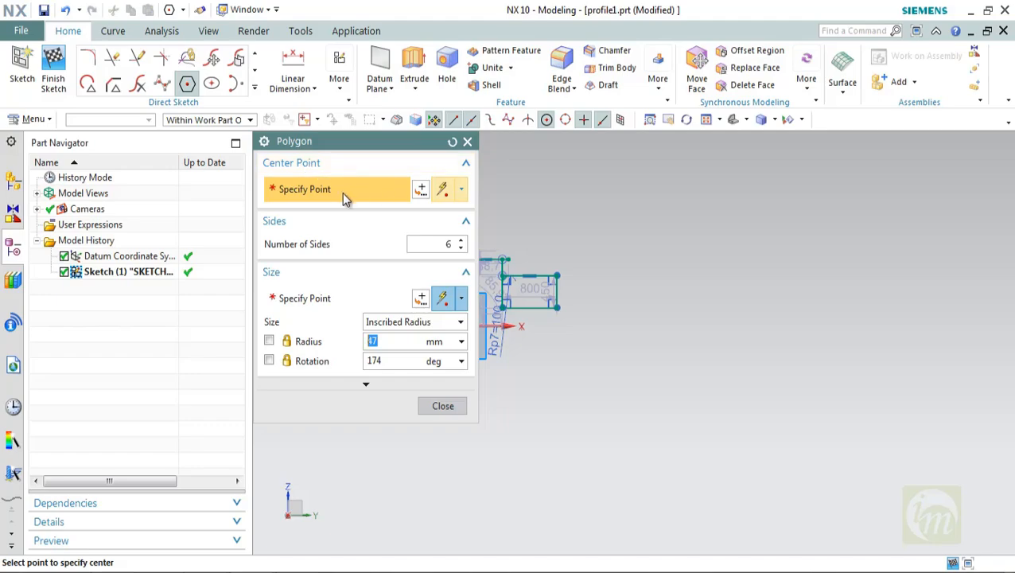
click(462, 191)
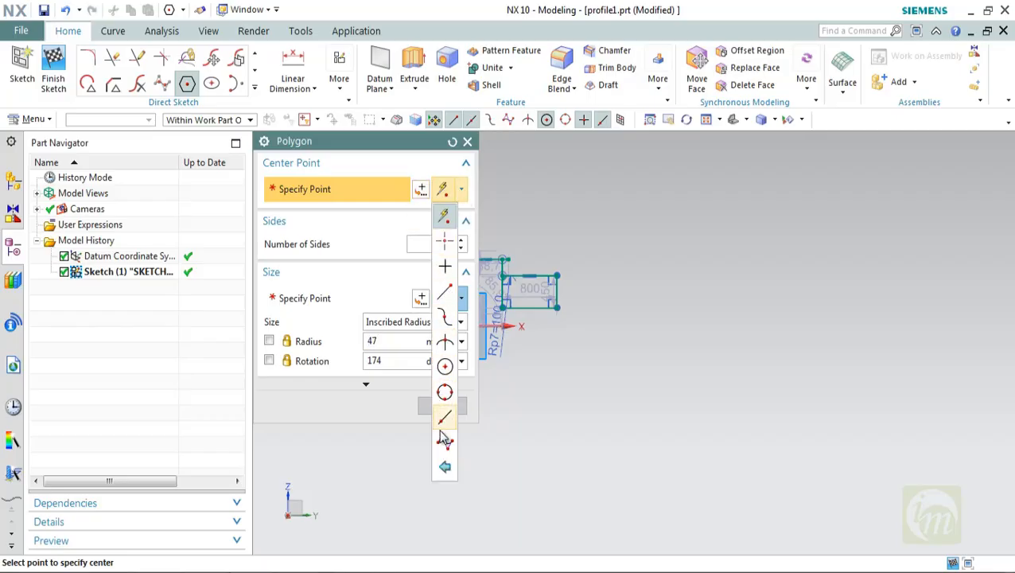
click(462, 191)
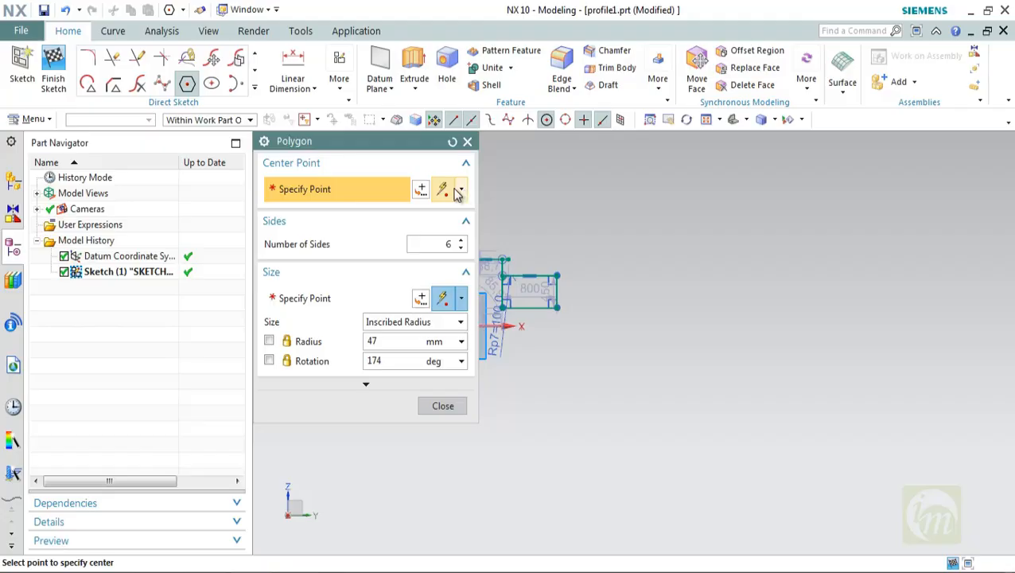
click(419, 191)
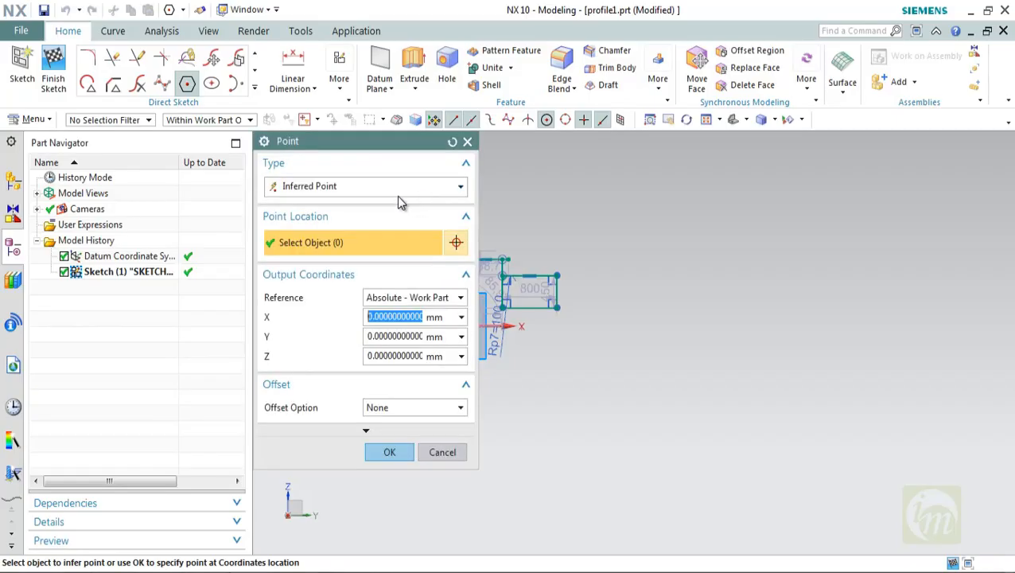
click(385, 186)
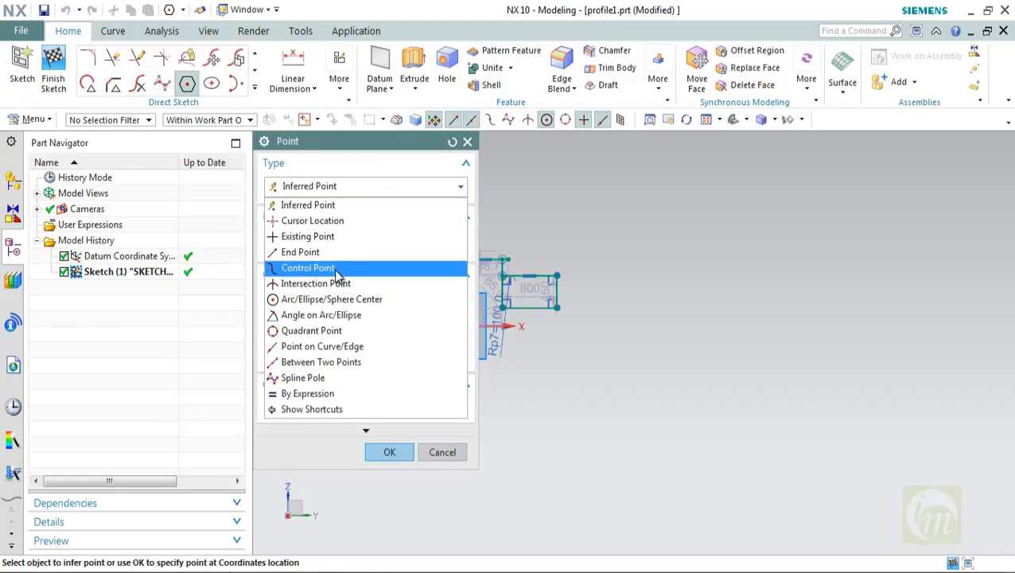
click(453, 447)
click(467, 142)
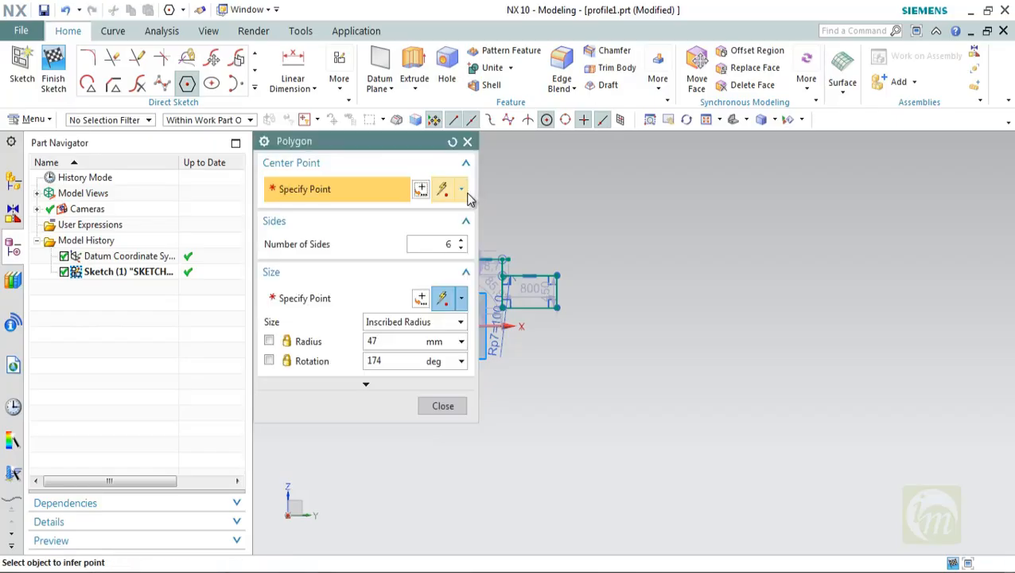
Try 2 as the polygon's number of sides and restore it to 6
double_click(448, 243)
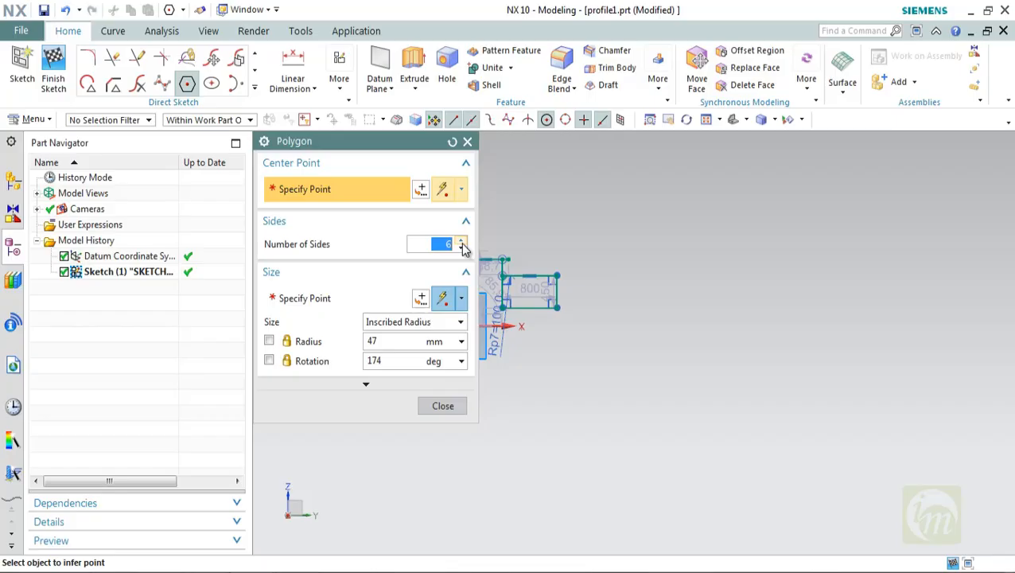
text(2)
key(Return)
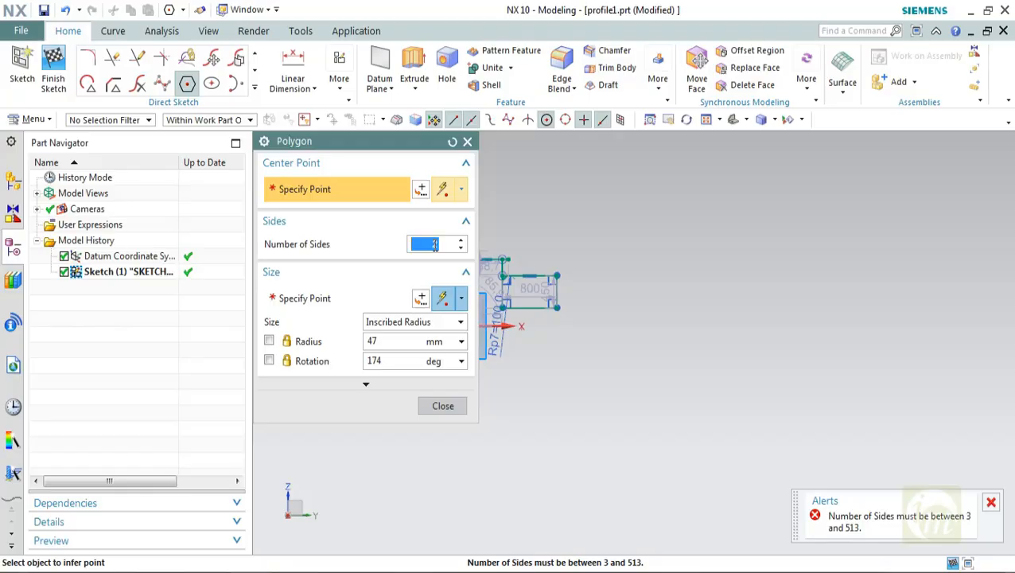
text(6)
click(341, 294)
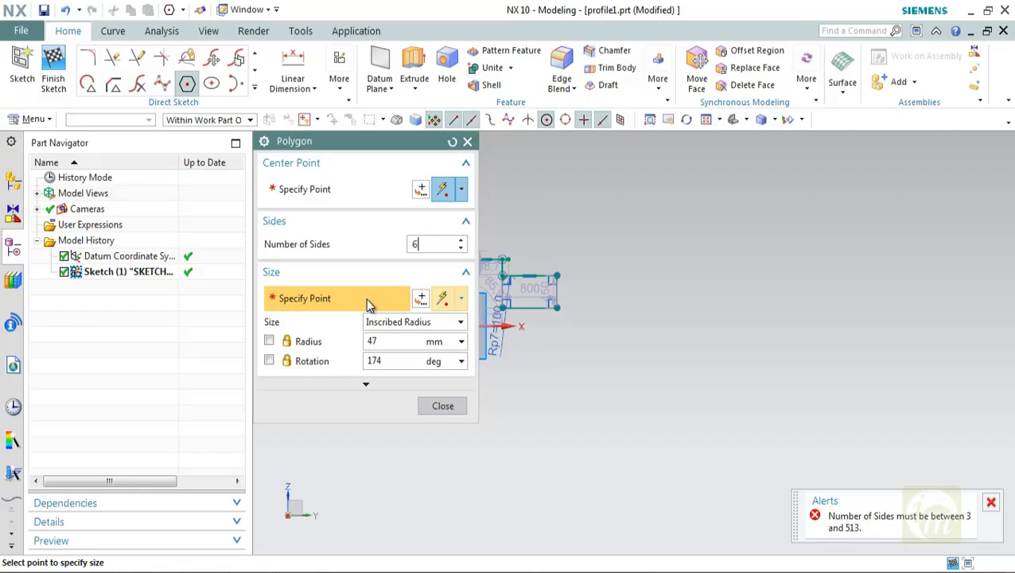
Draw a six-sided polygon right of the small rectangle, sized by Inscribed Radius, about 1000 mm in radius with about 91° rotation
click(351, 190)
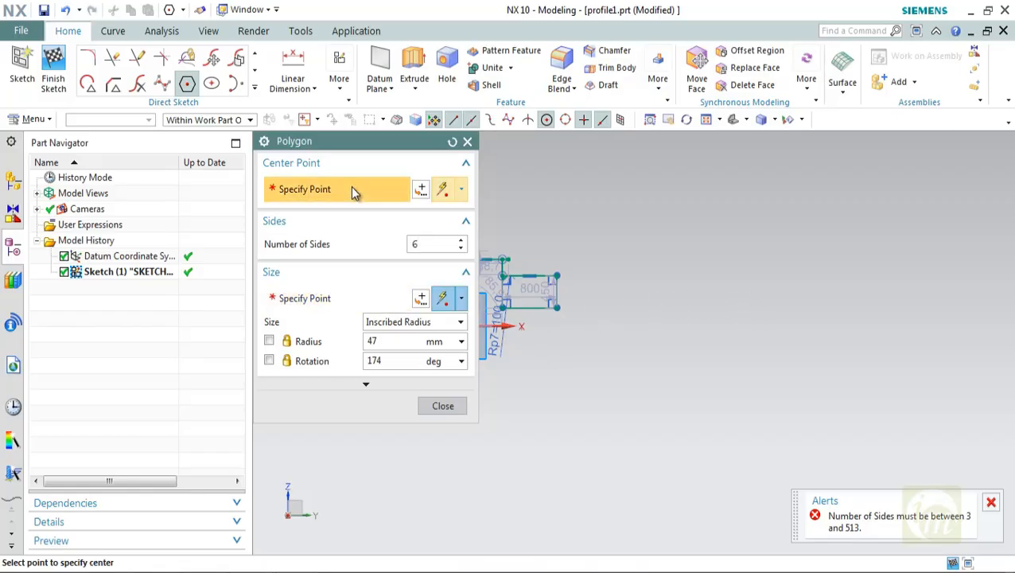
click(703, 301)
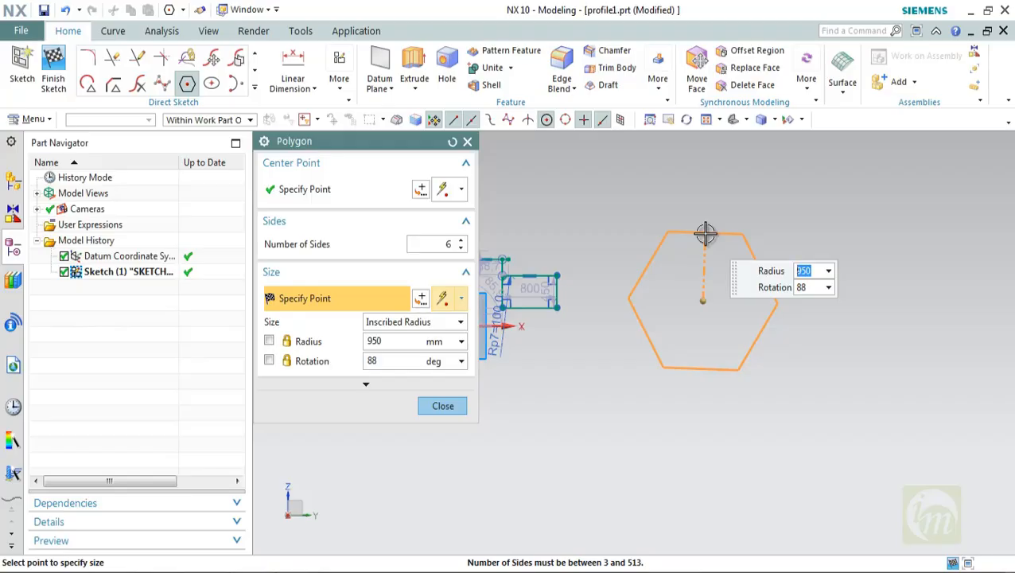
text(100)
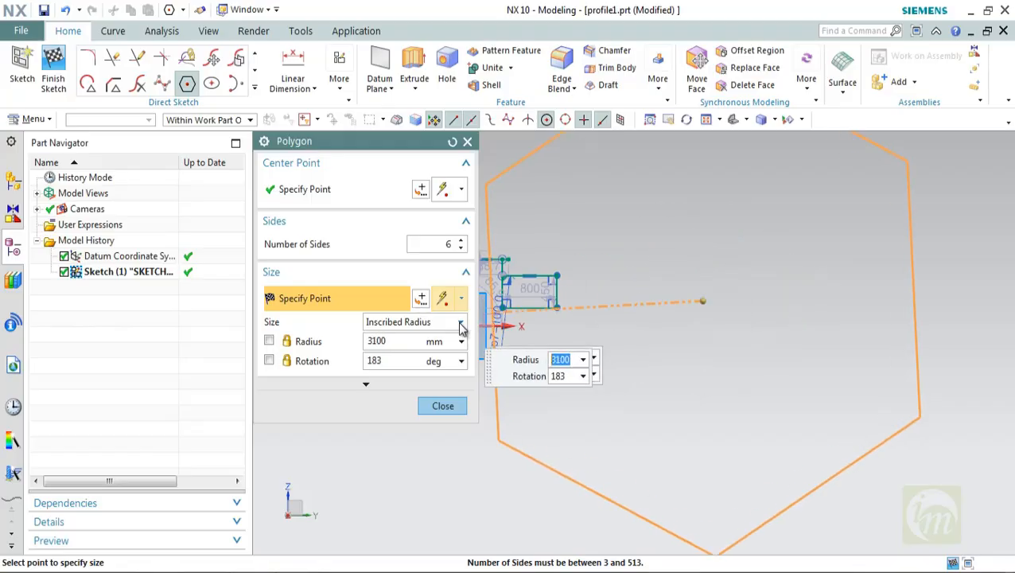
click(460, 322)
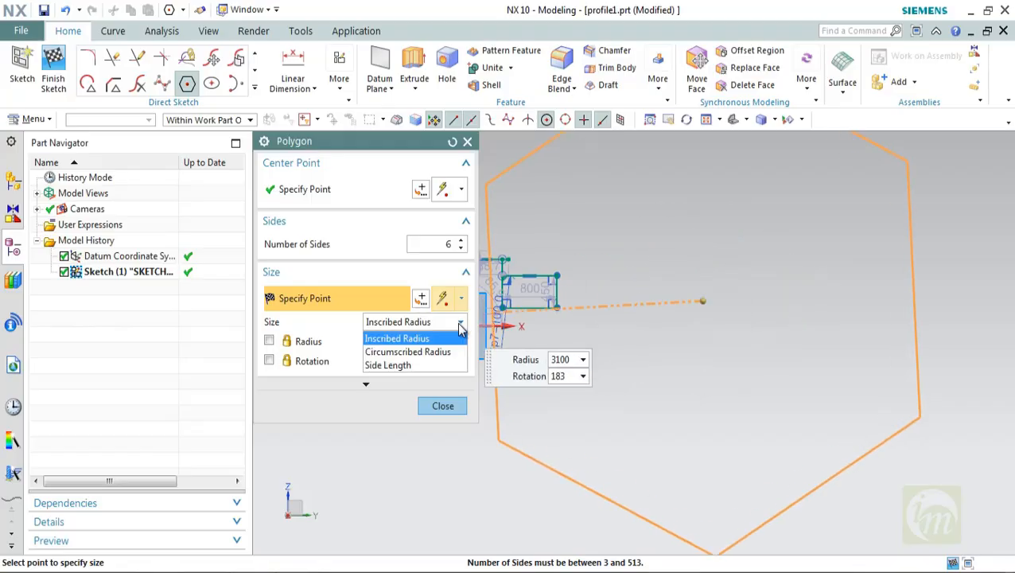
click(420, 340)
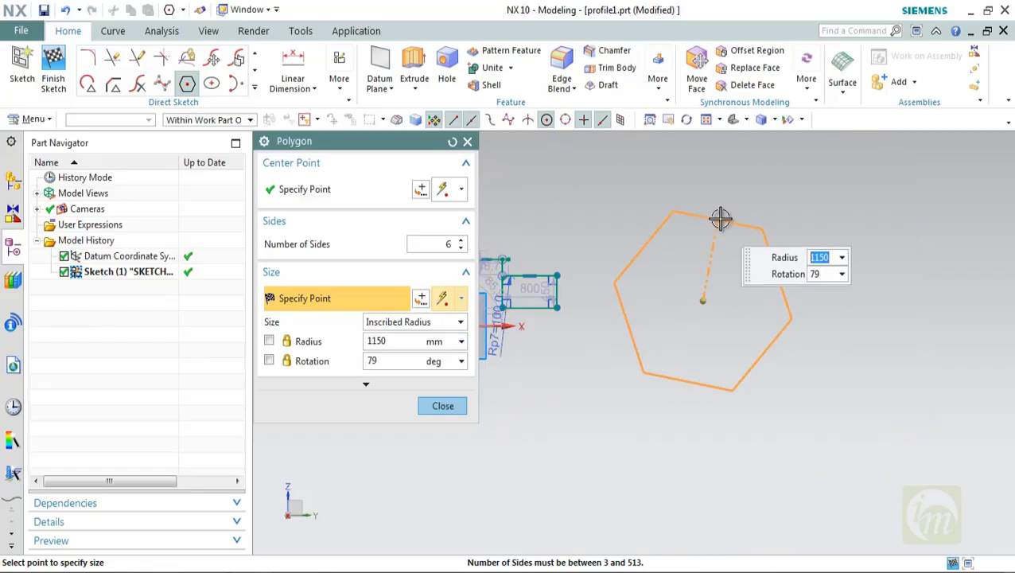
click(700, 230)
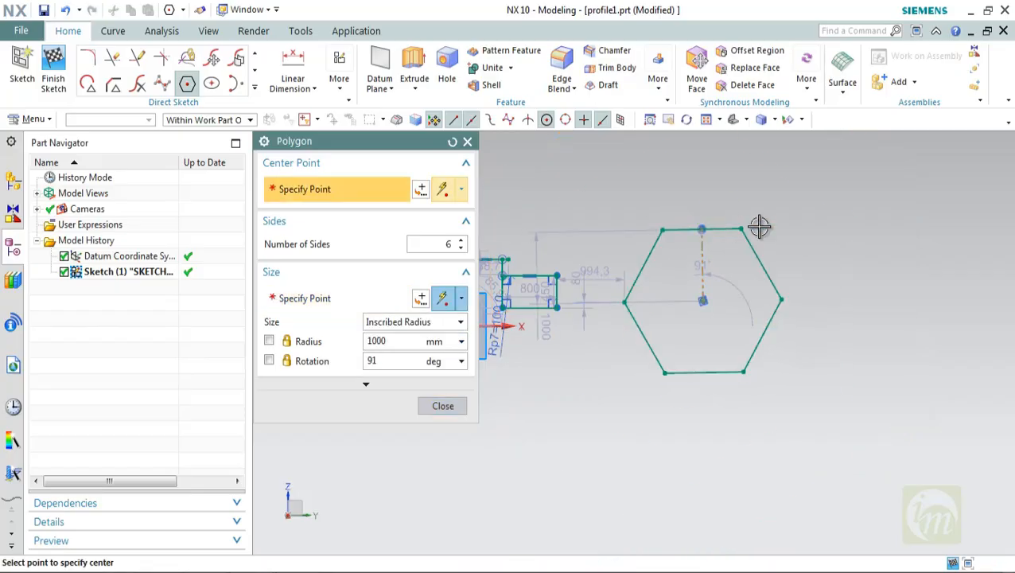
key(Escape)
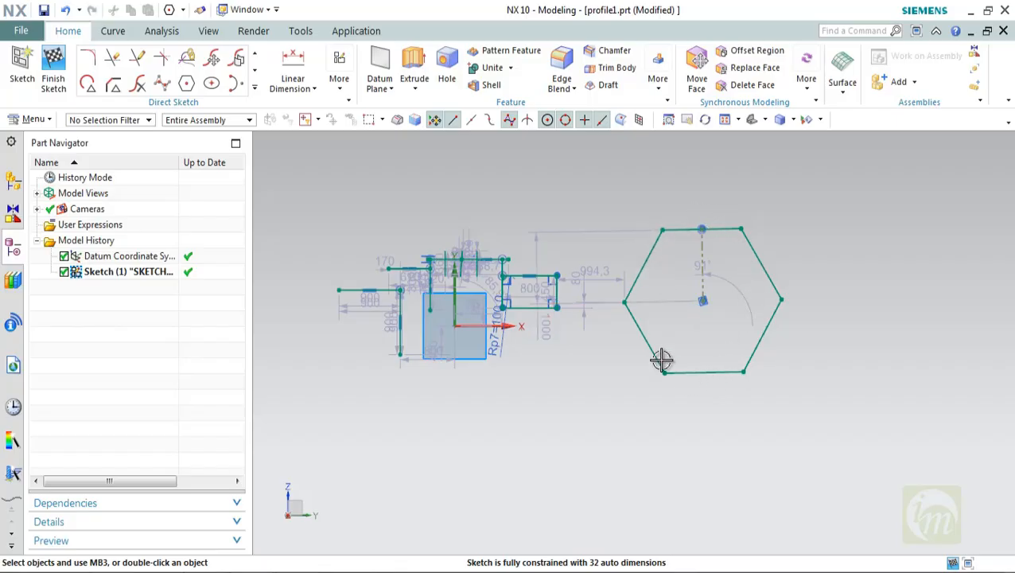
Draw a six-sided polygon right of the large hexagon, sized by Side Length, with 250 mm length and 45° rotation
click(187, 83)
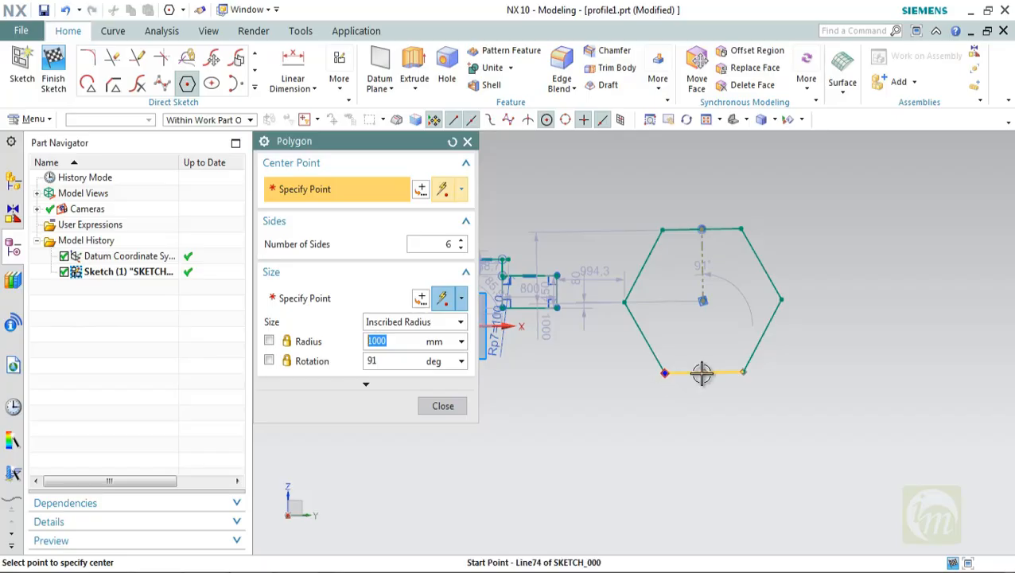
click(460, 321)
click(397, 365)
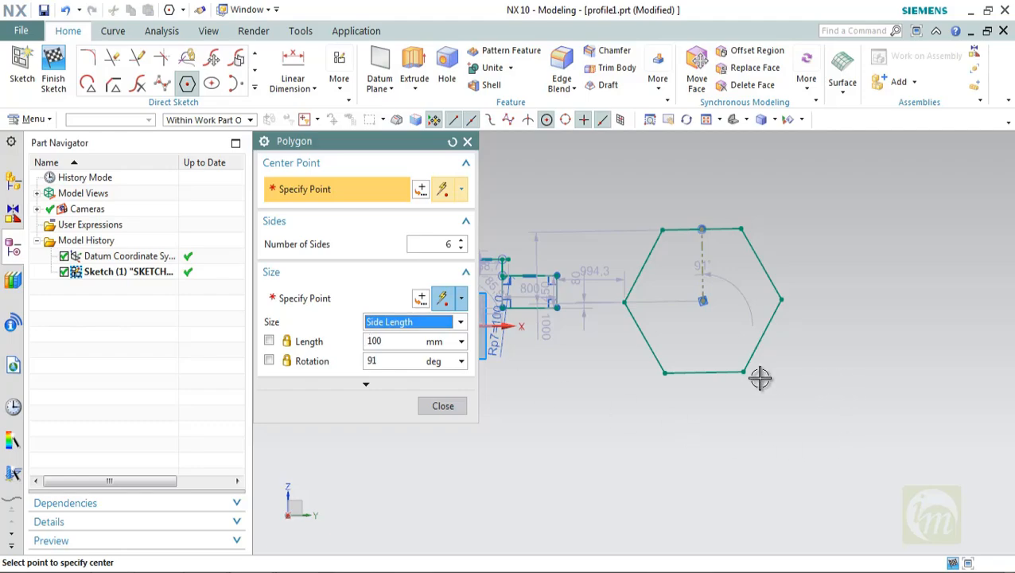
double_click(387, 342)
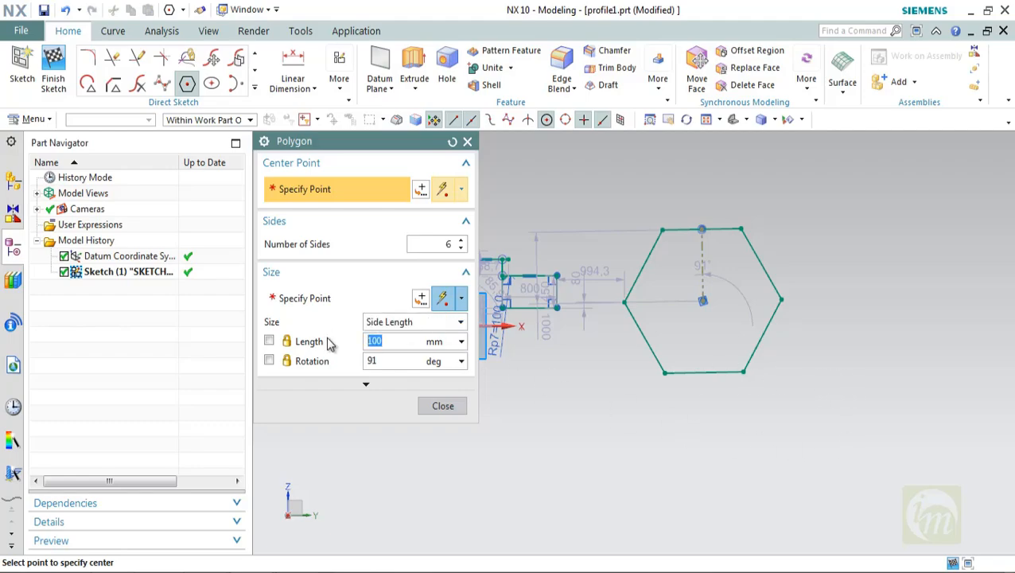
text(250)
click(897, 314)
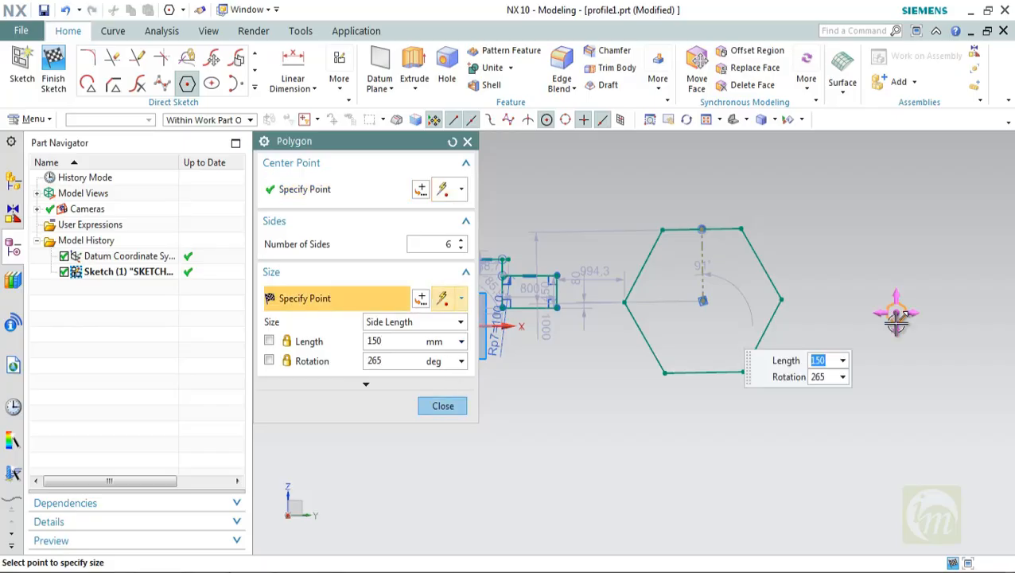
text(250)
key(Tab)
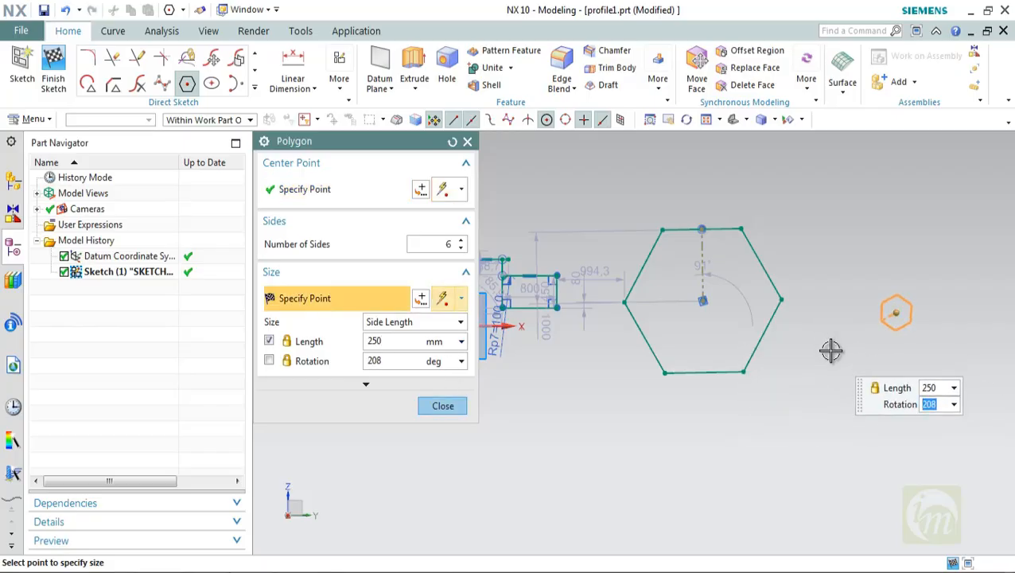
text(45)
key(Return)
Place two more hexagons with the locked 250 mm side length and 45° rotation between the large hexagon and the small one
scroll(937, 314, up, 4)
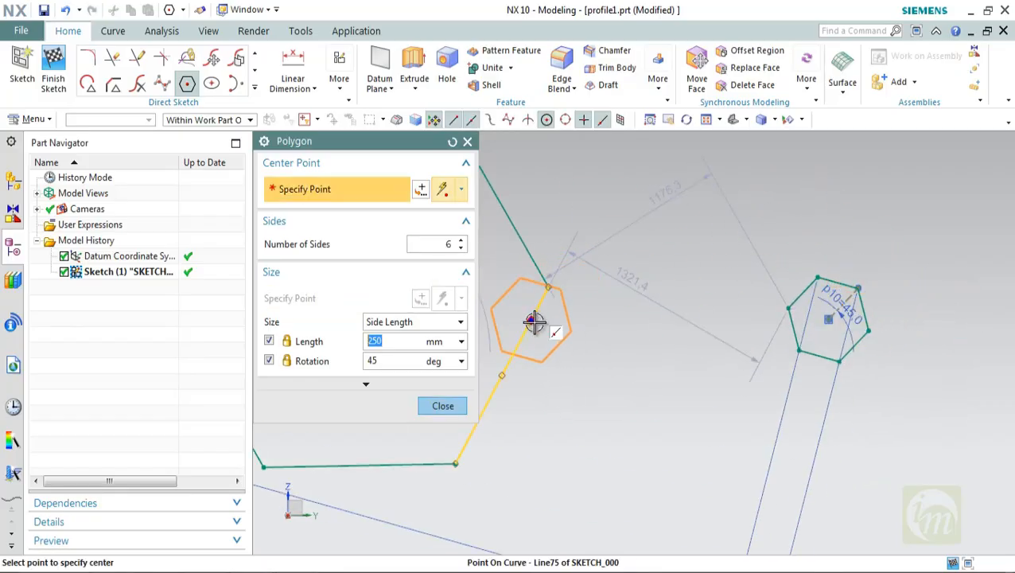
click(609, 443)
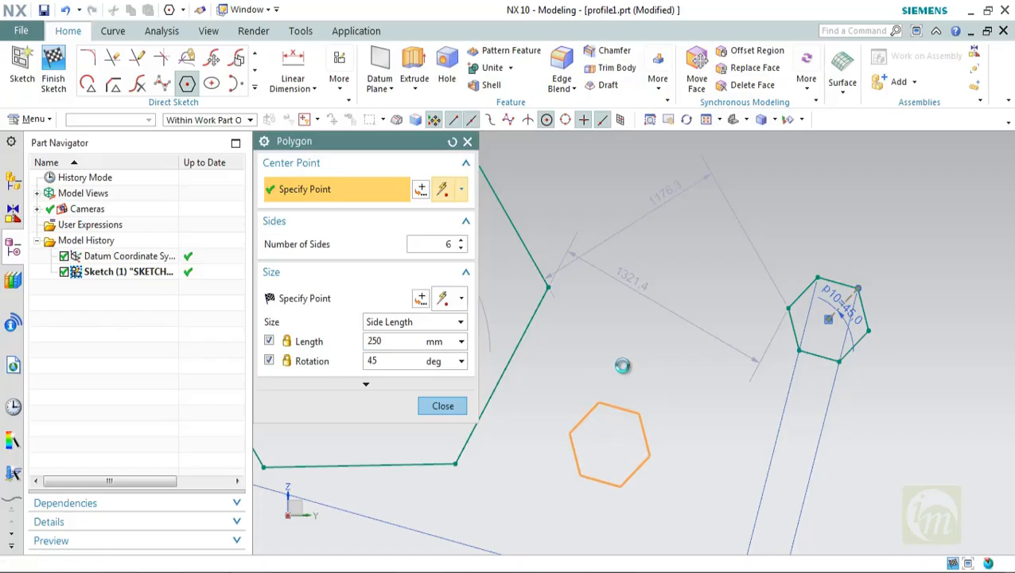
click(654, 257)
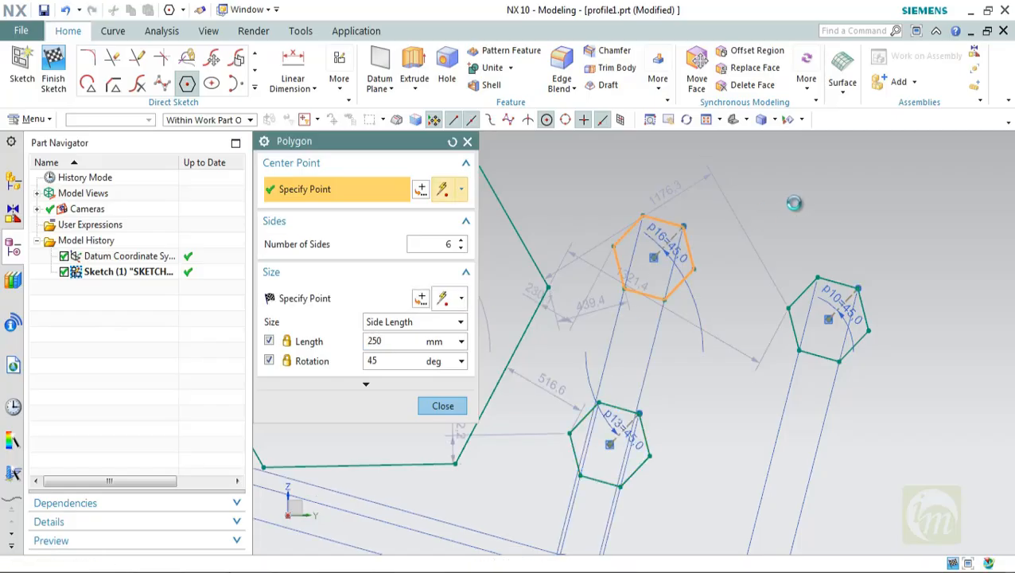
Unlock the side length and draw three hexagons around the rightmost one, about 300, 200 and 400 mm per side, with 45° rotation
click(269, 341)
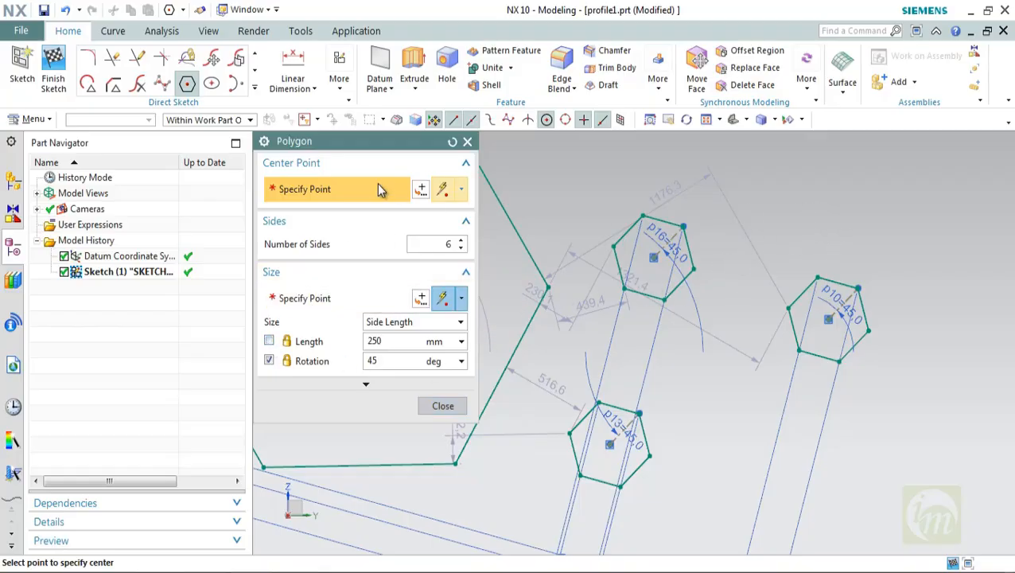
click(828, 199)
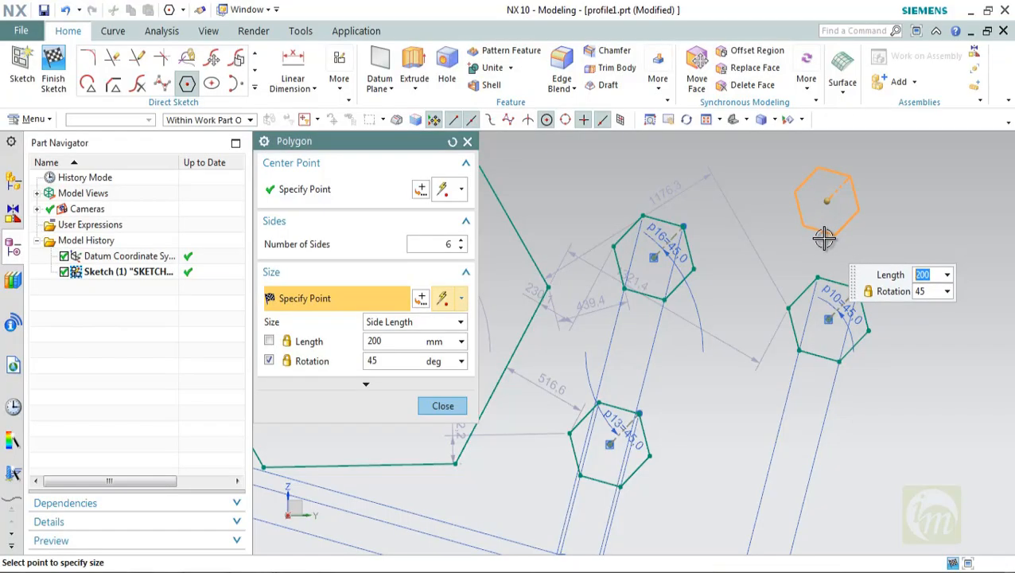
click(787, 220)
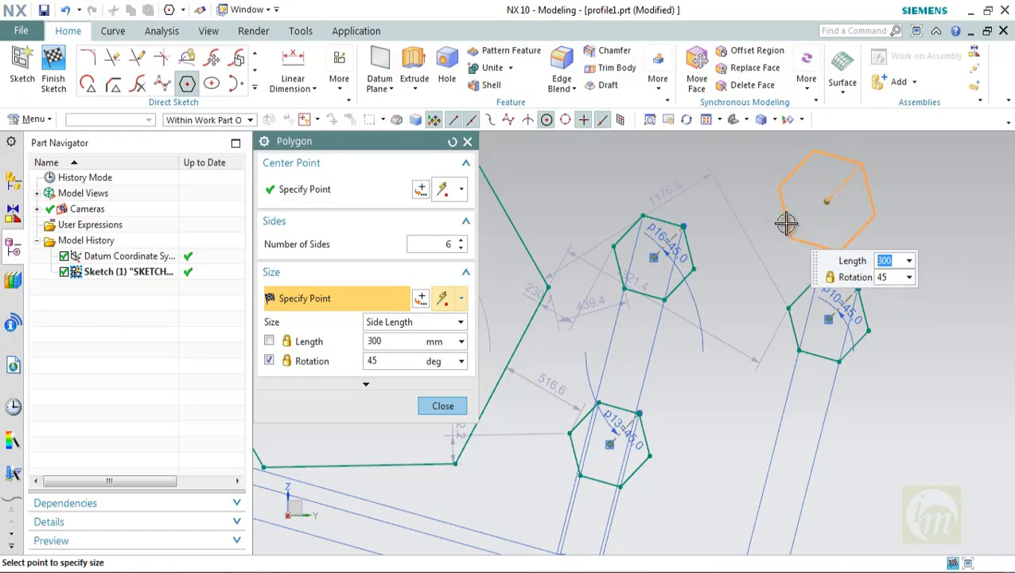
click(953, 215)
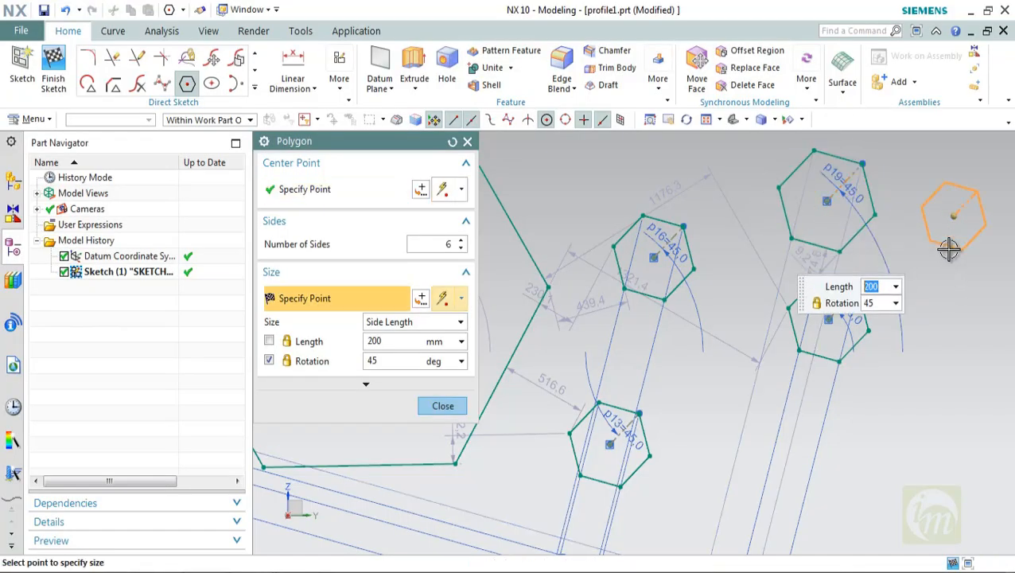
click(952, 374)
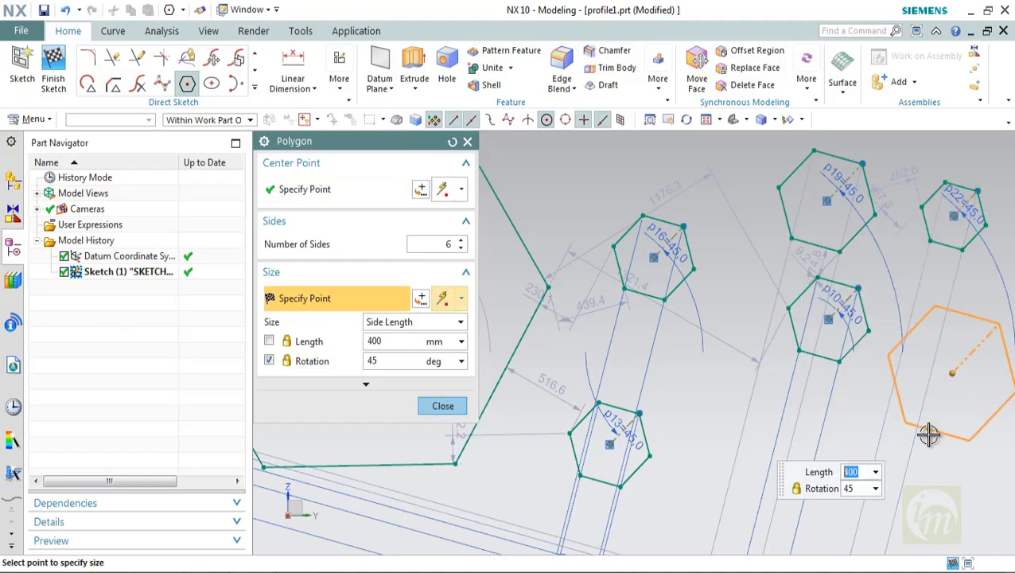
key(Escape)
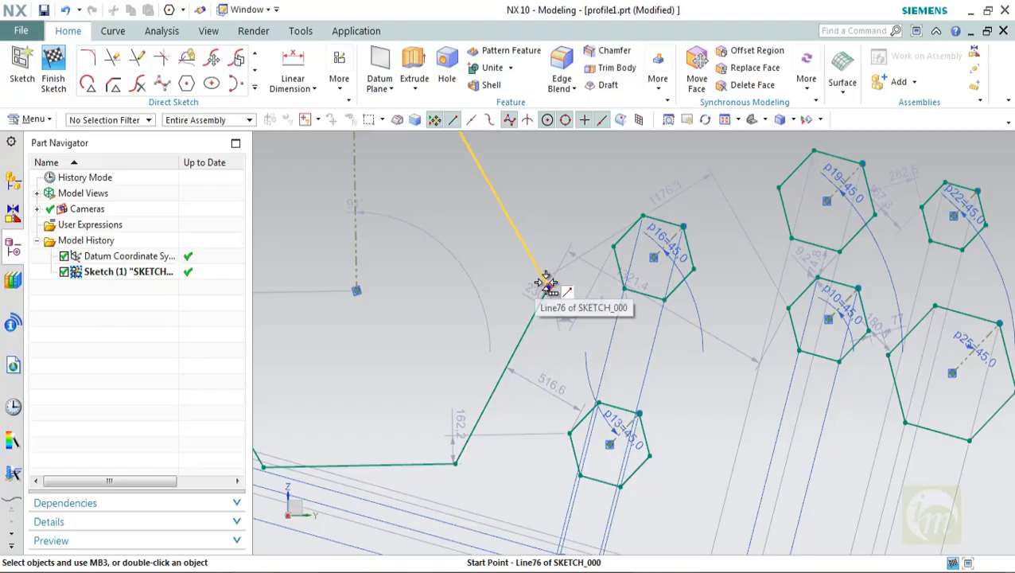
Examine the polygons in isometric and tilted views and return to the fitted sketch-plane view
key(End)
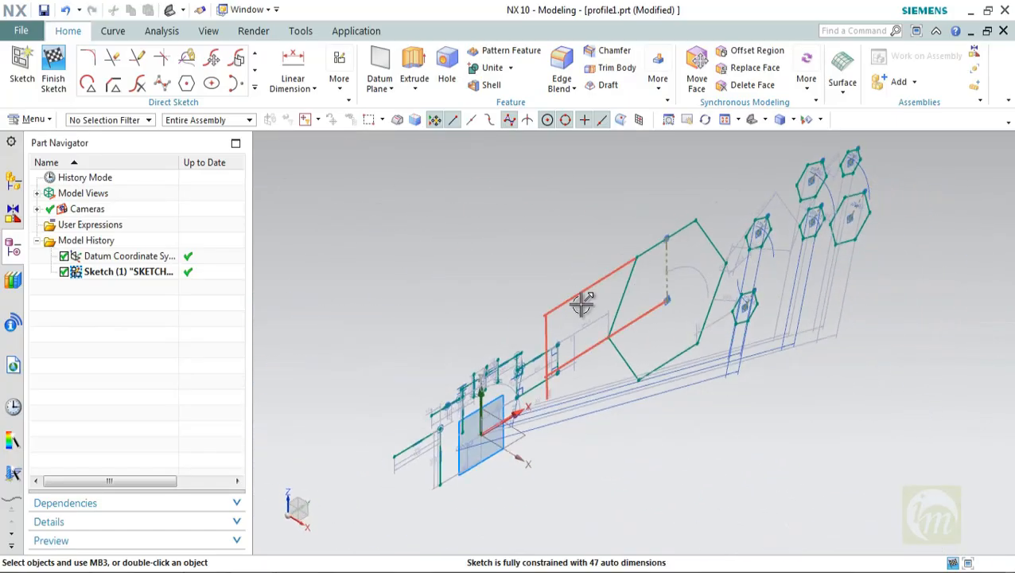
key(F8)
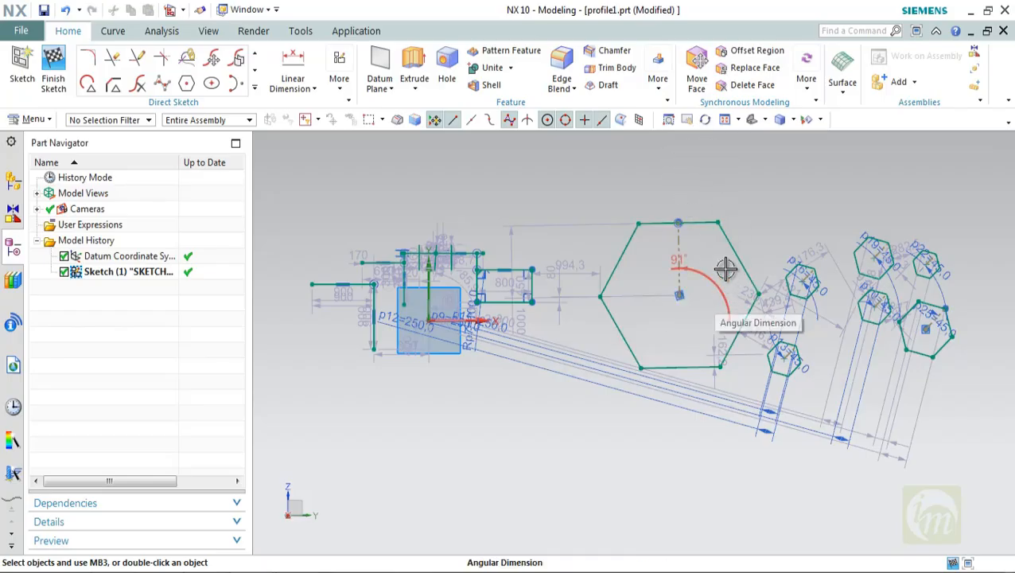
mouse_move(727, 267)
middle_down()
mouse_move(655, 280)
mouse_move(697, 272)
mouse_move(694, 216)
middle_up()
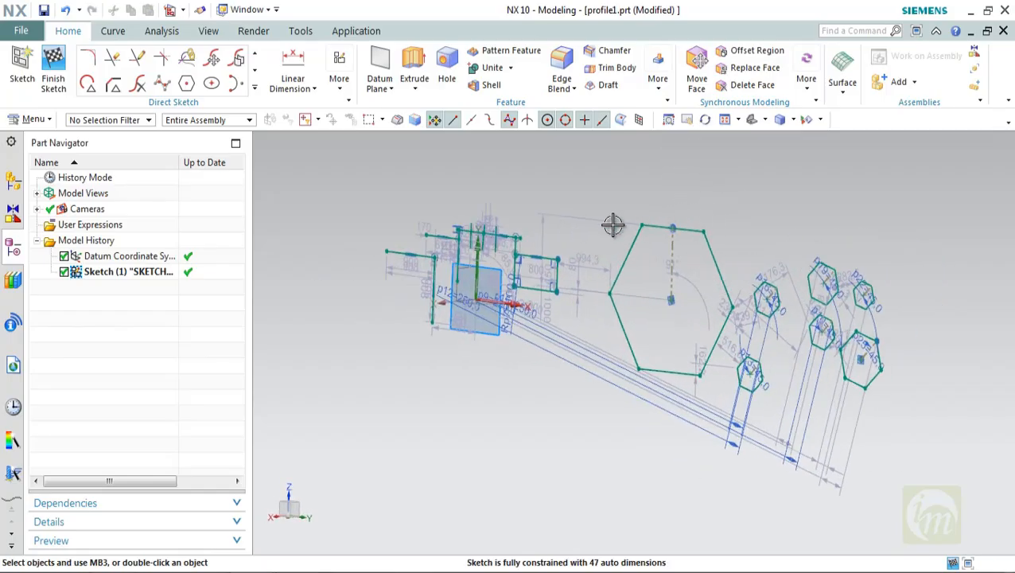
right_click(410, 186)
click(448, 222)
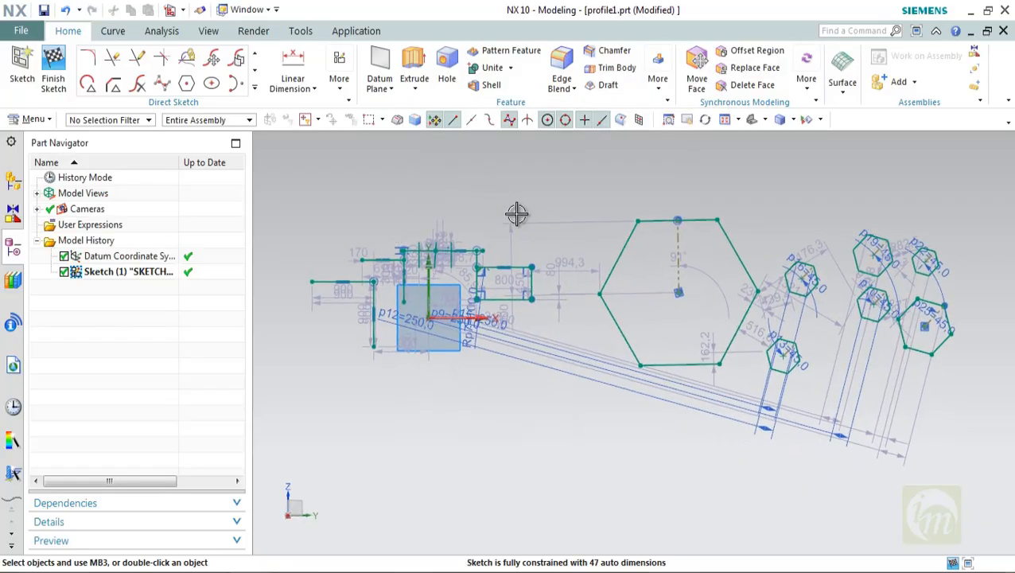
right_click(486, 191)
click(538, 248)
right_click(538, 248)
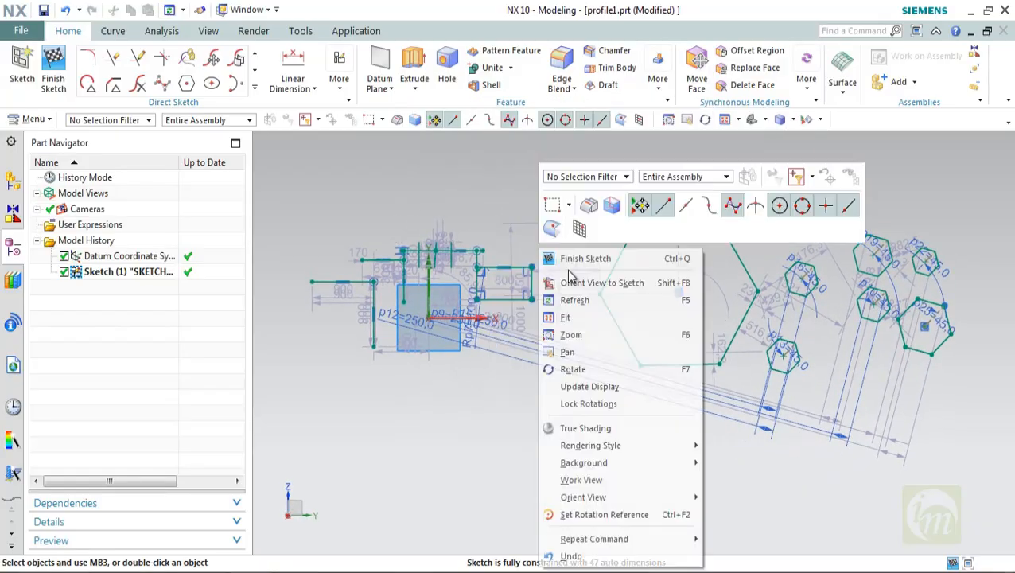
click(606, 318)
Delete all the polygons right of the small rectangle, including the remaining lines of the large hexagon, acknowledging the dimension deletion notices
scroll(593, 318, down, 3)
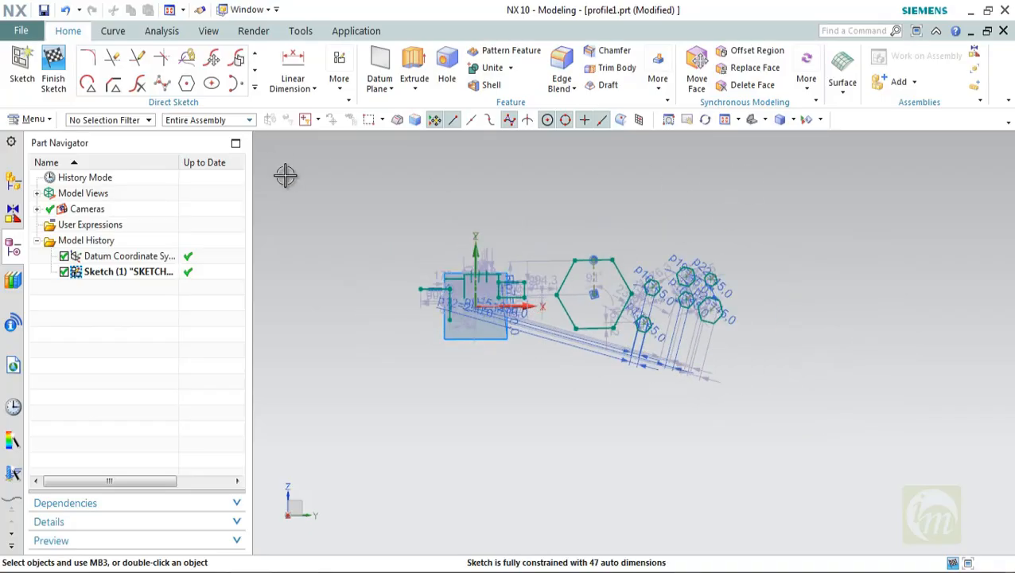
drag(664, 361, 786, 433)
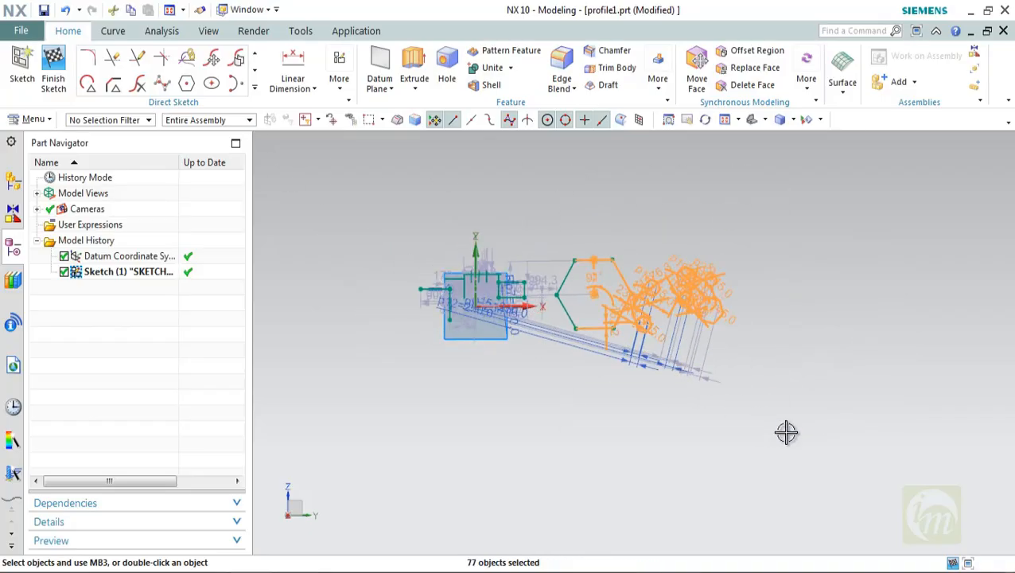
key(Delete)
click(500, 320)
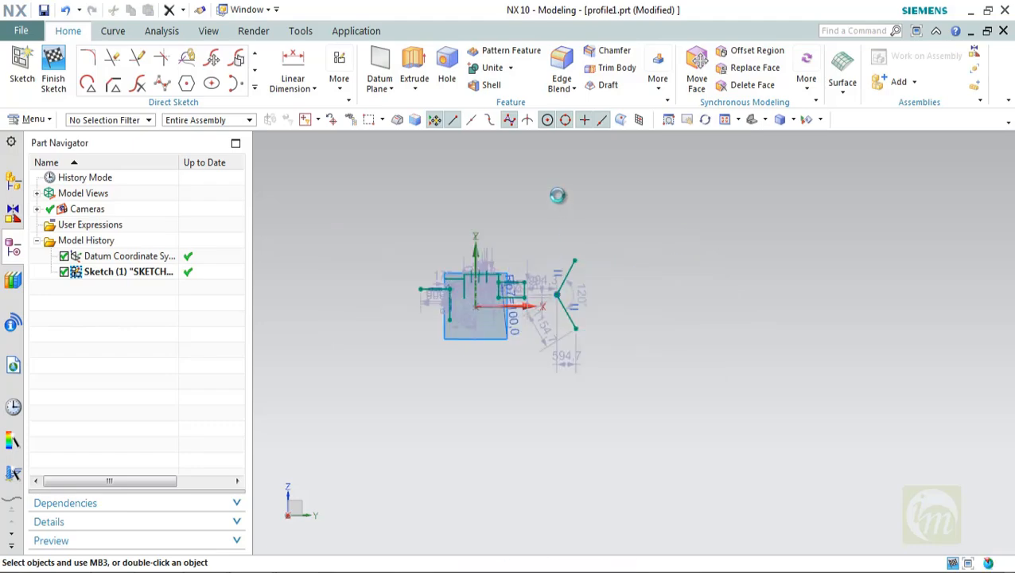
drag(554, 195, 658, 405)
key(Delete)
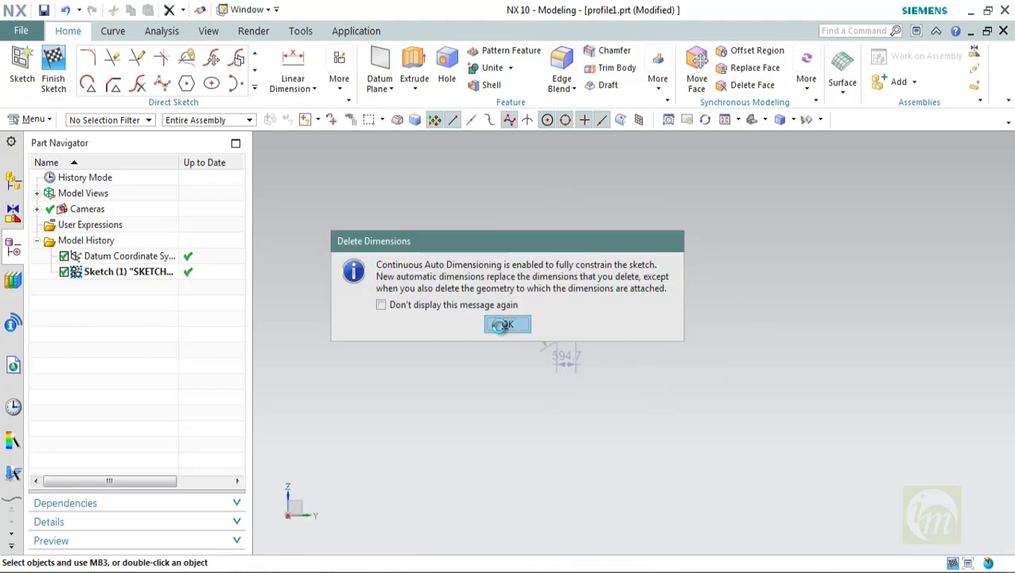
click(503, 322)
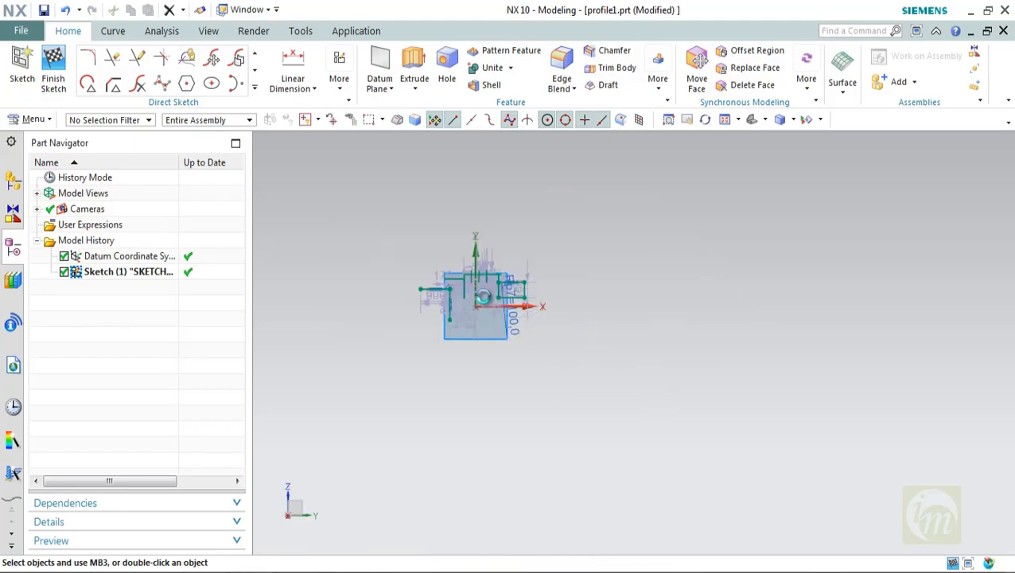
click(210, 83)
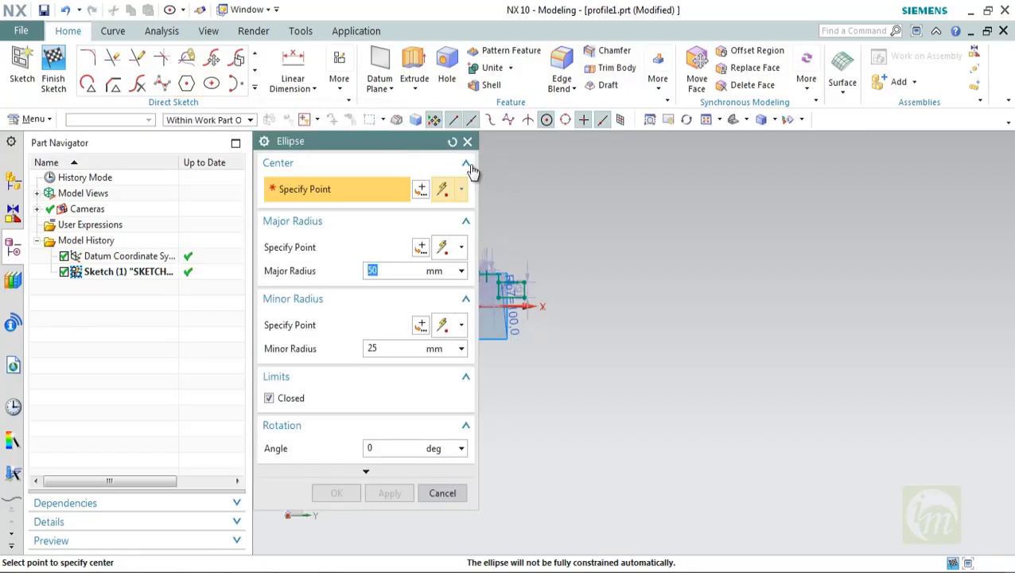
drag(383, 144, 503, 153)
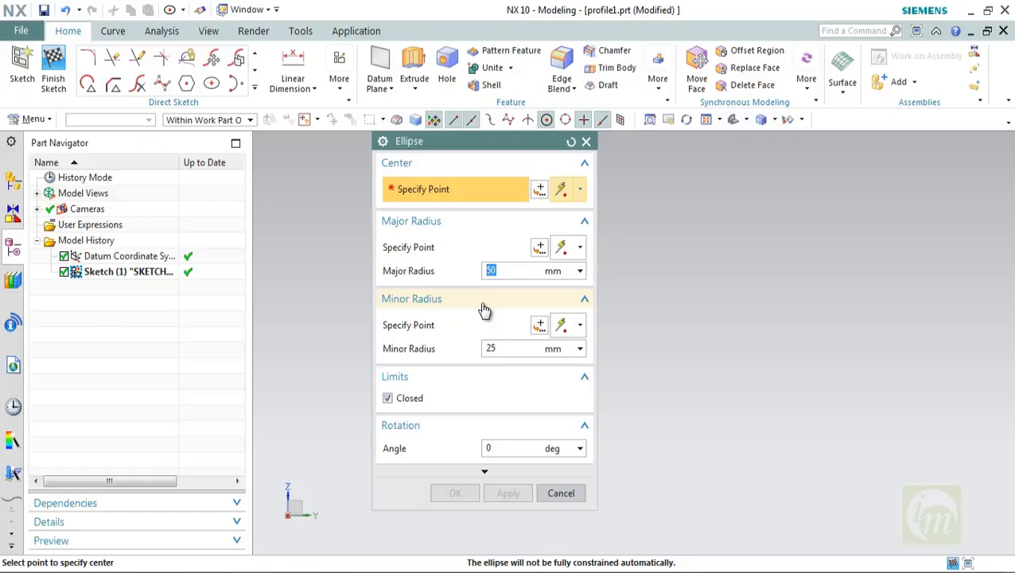
click(704, 333)
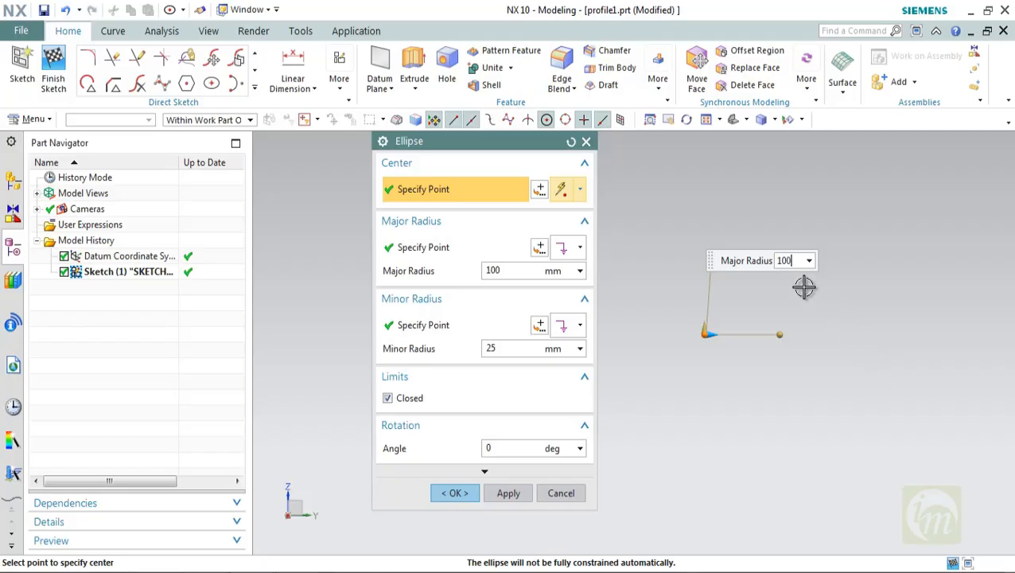
key(Return)
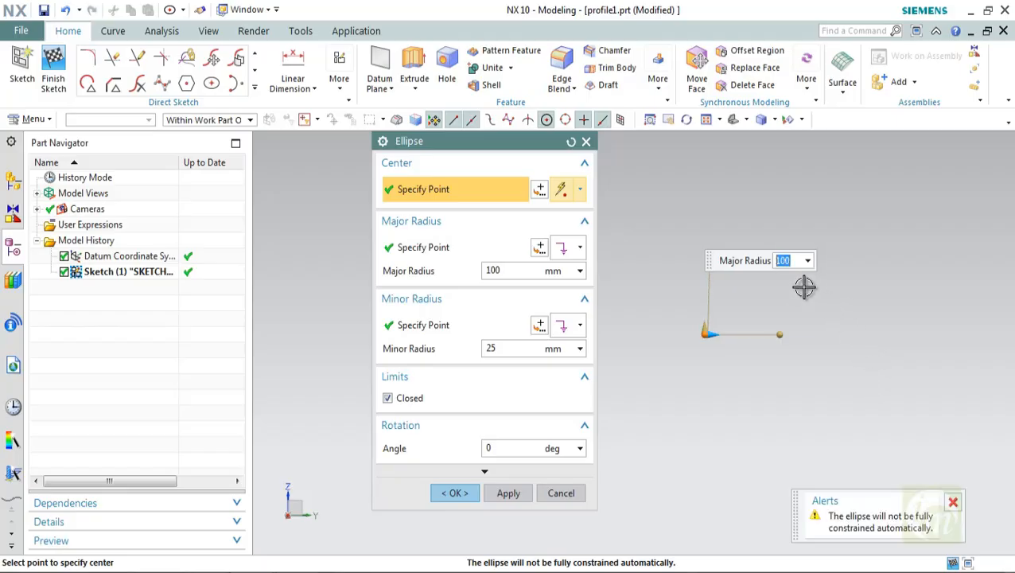
click(855, 333)
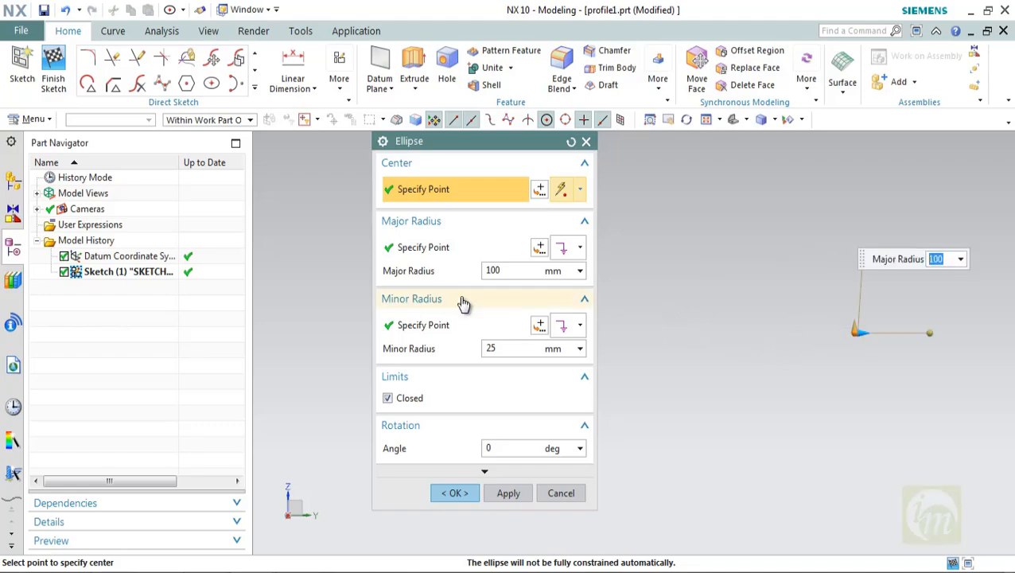
click(414, 324)
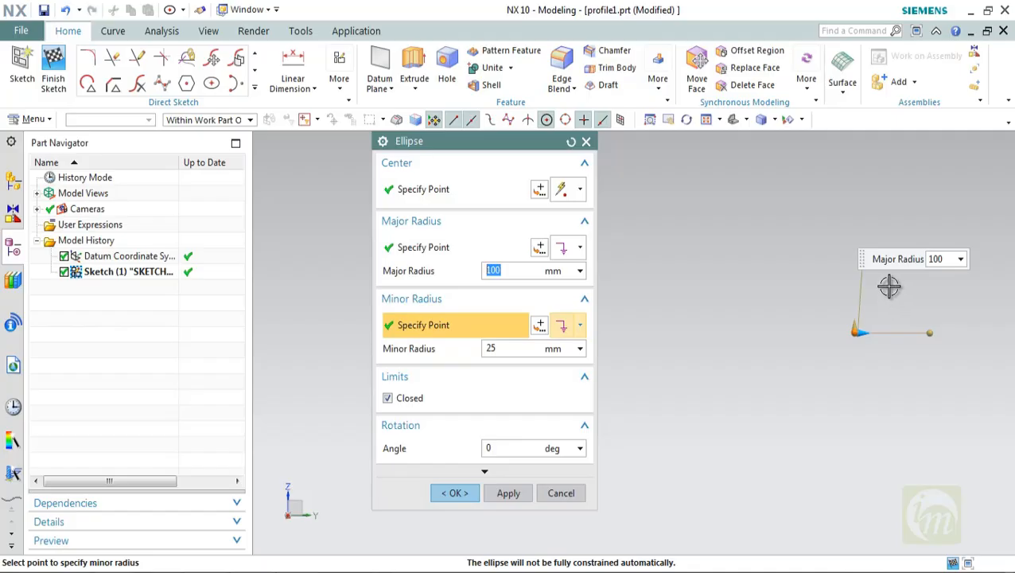
scroll(843, 338, up, 4)
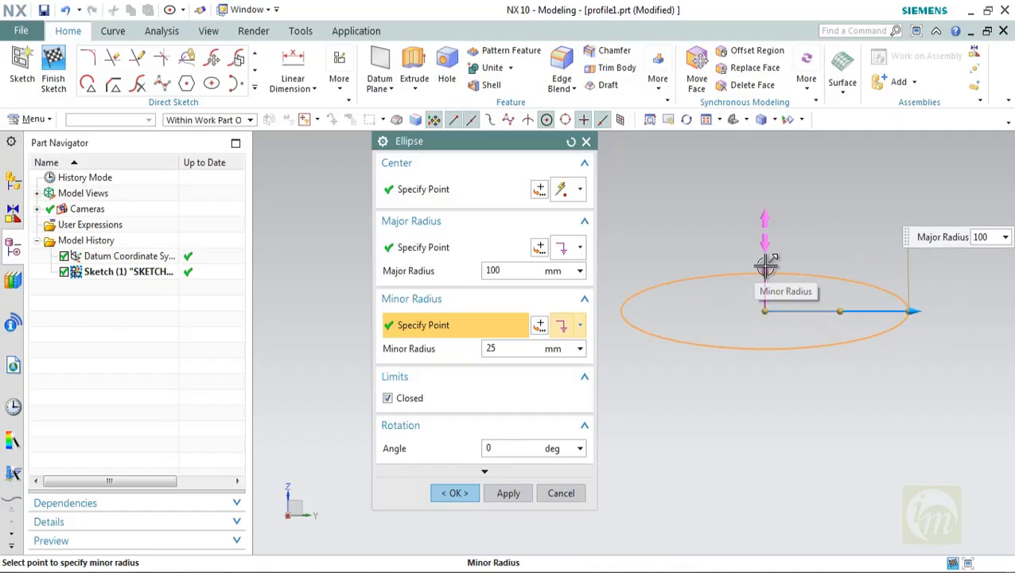
scroll(800, 228, down, 3)
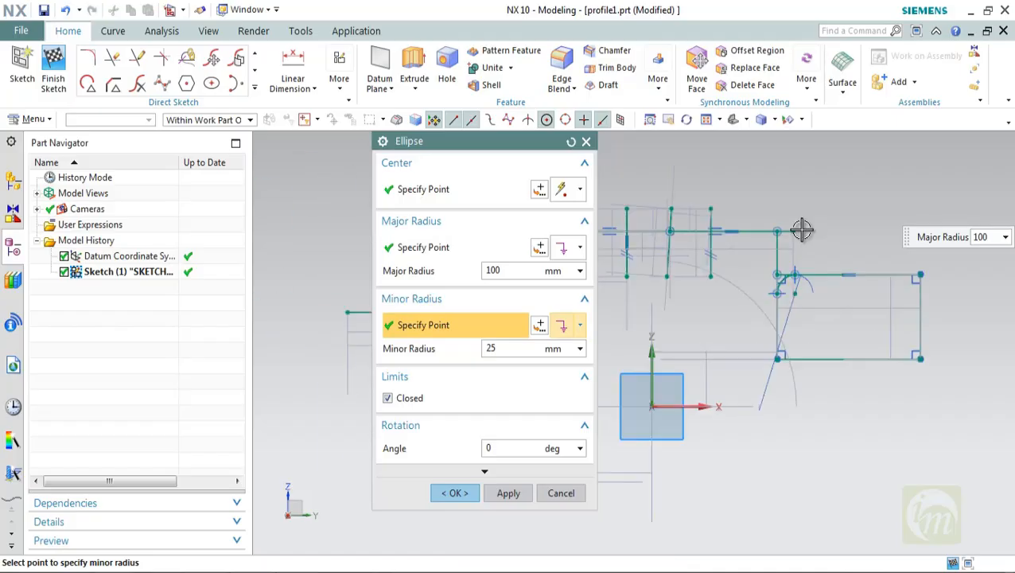
scroll(668, 342, down, 3)
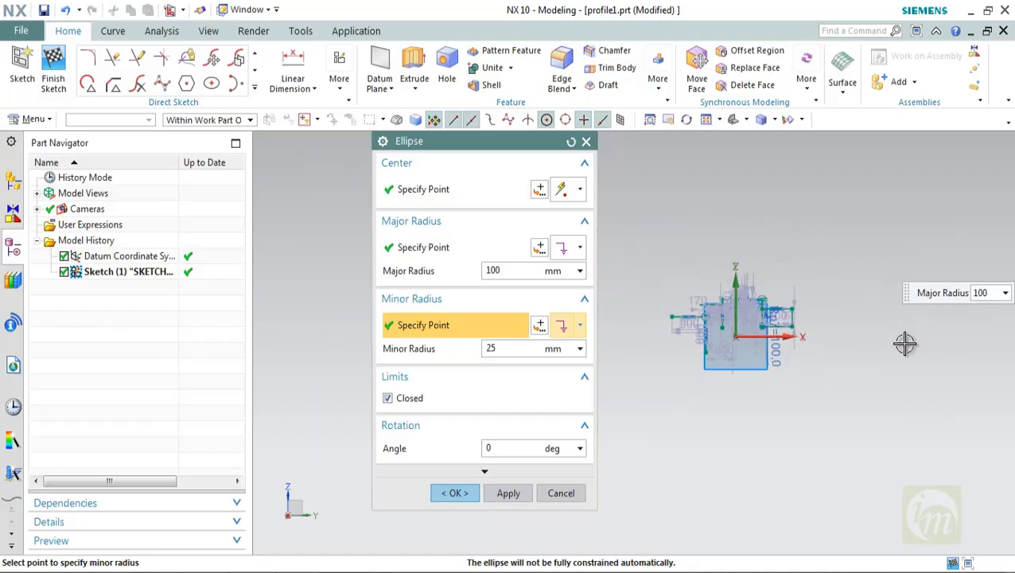
scroll(904, 345, up, 3)
key(Escape)
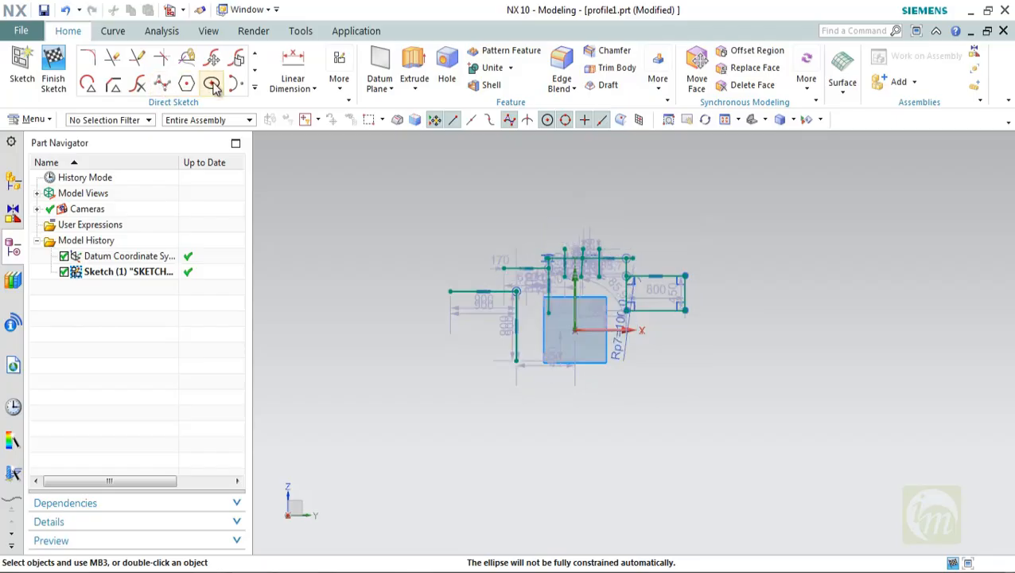
Start a new ellipse with its center in the empty area below and right of the small rectangle
click(186, 83)
click(732, 371)
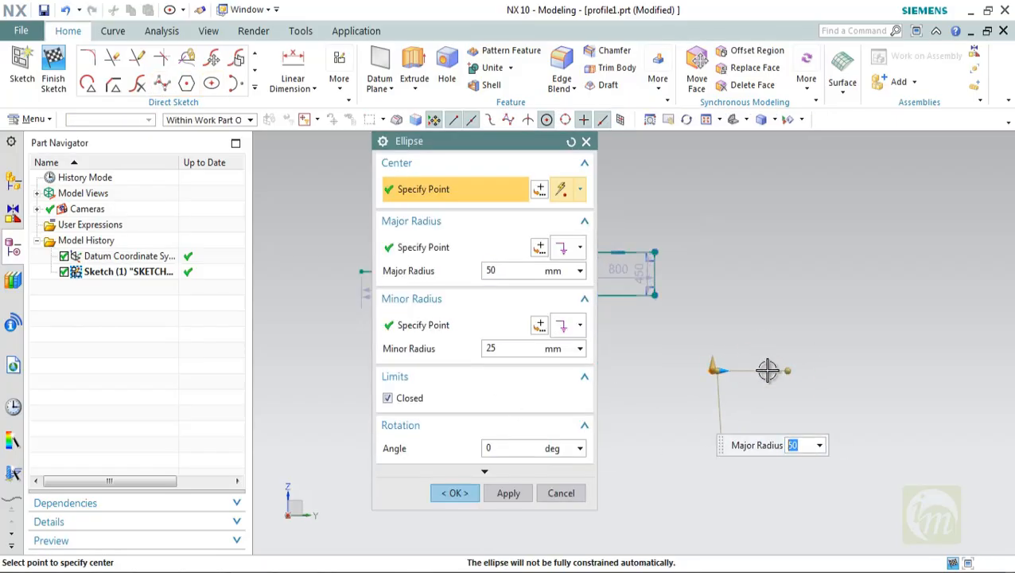
scroll(769, 374, up, 2)
Try to define the ellipse's major radius point with the Cursor Location point type
click(579, 250)
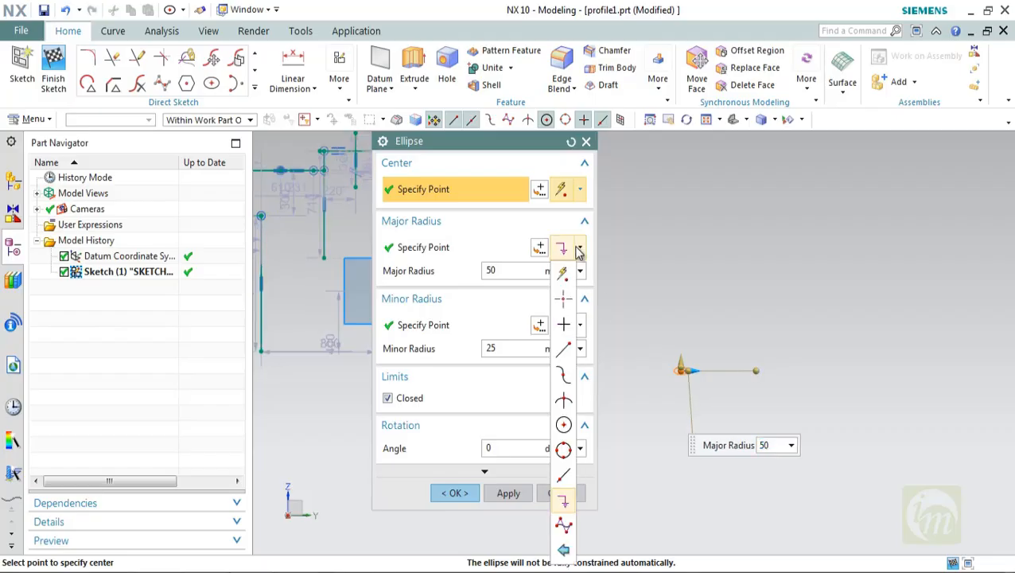
click(539, 246)
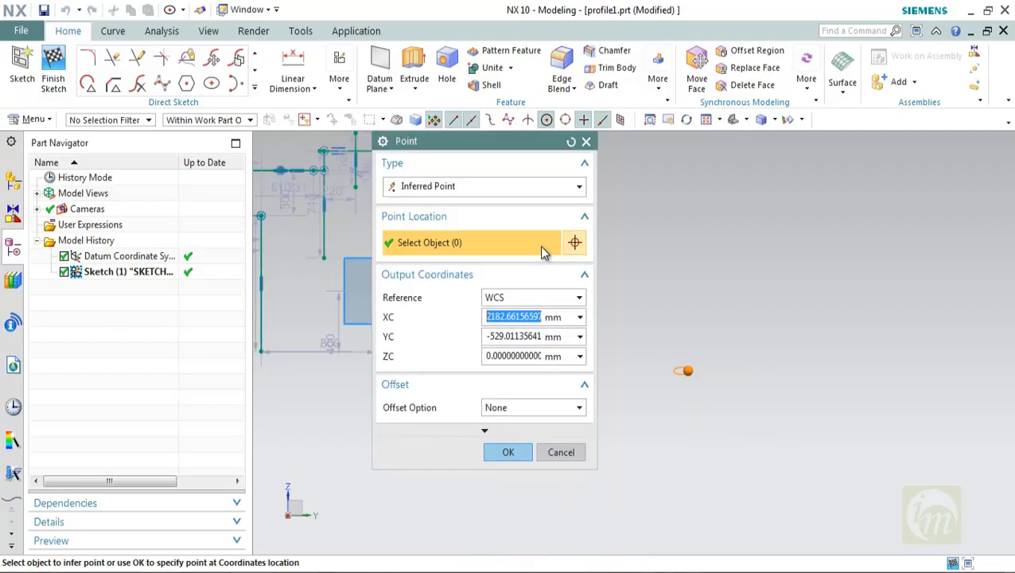
click(449, 188)
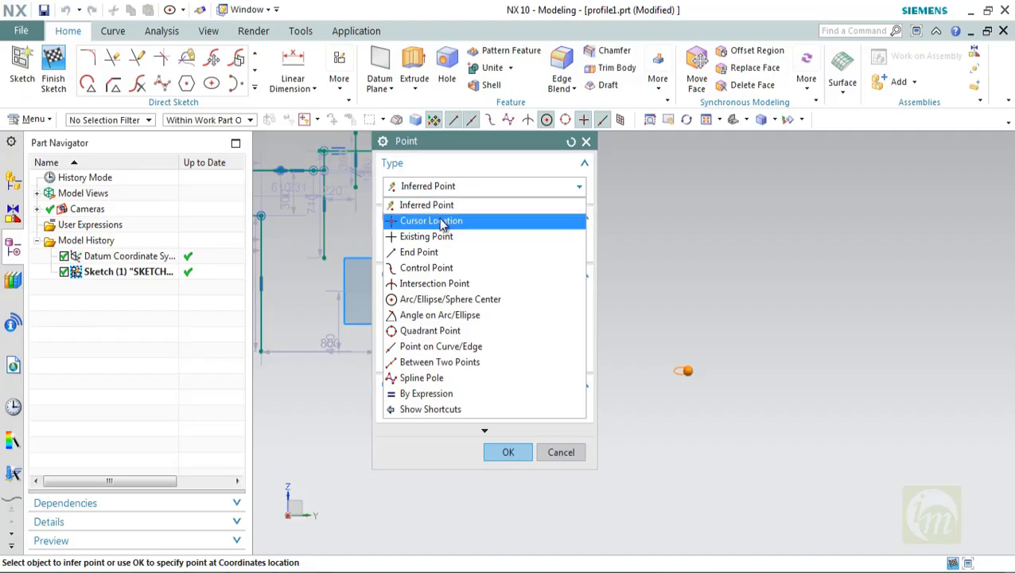
click(443, 221)
click(510, 453)
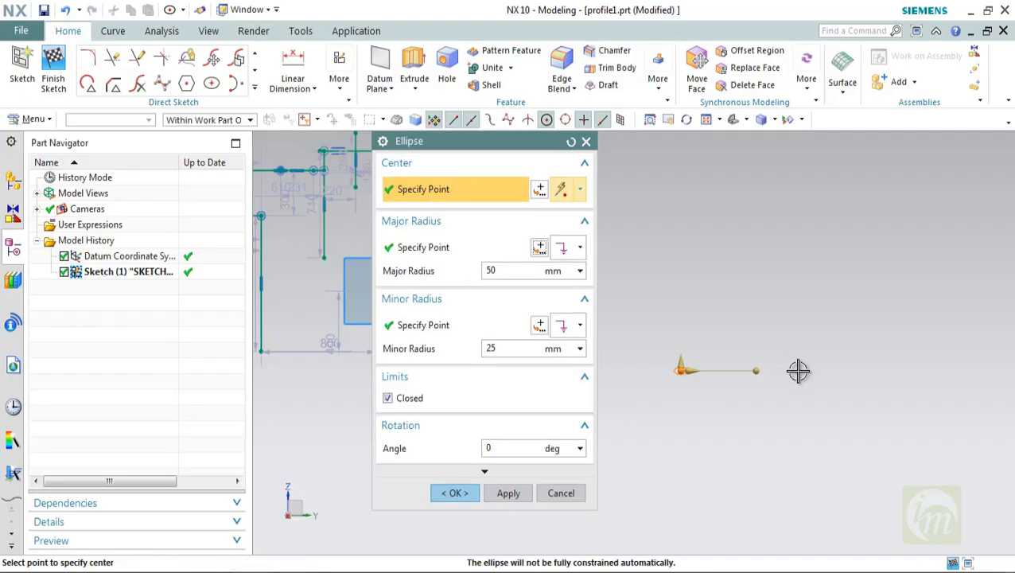
Stretch the ellipse to a major radius of 350 mm and a minor radius of 170 mm
scroll(809, 387, up, 3)
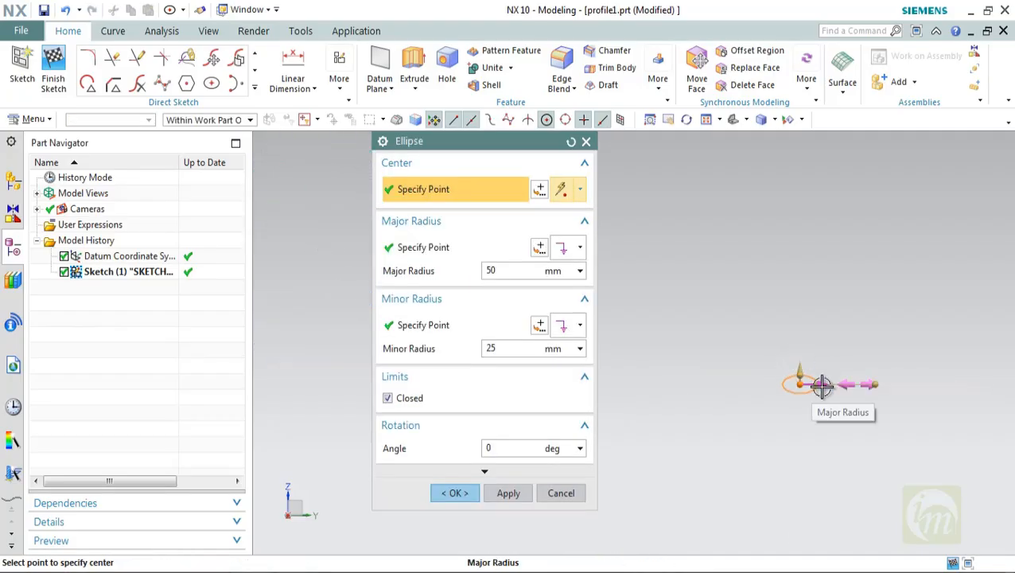
drag(823, 385, 922, 385)
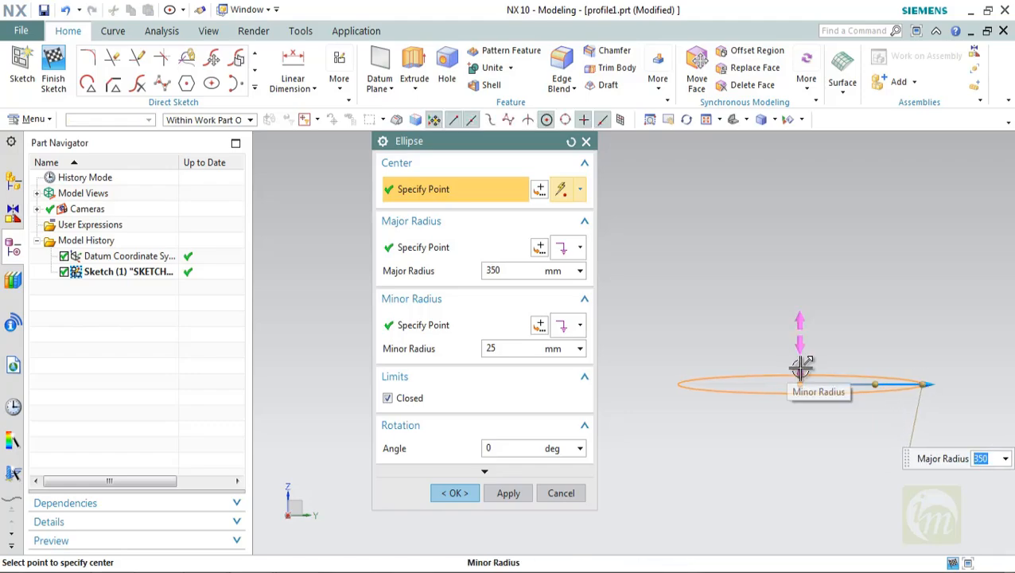
drag(799, 366, 808, 316)
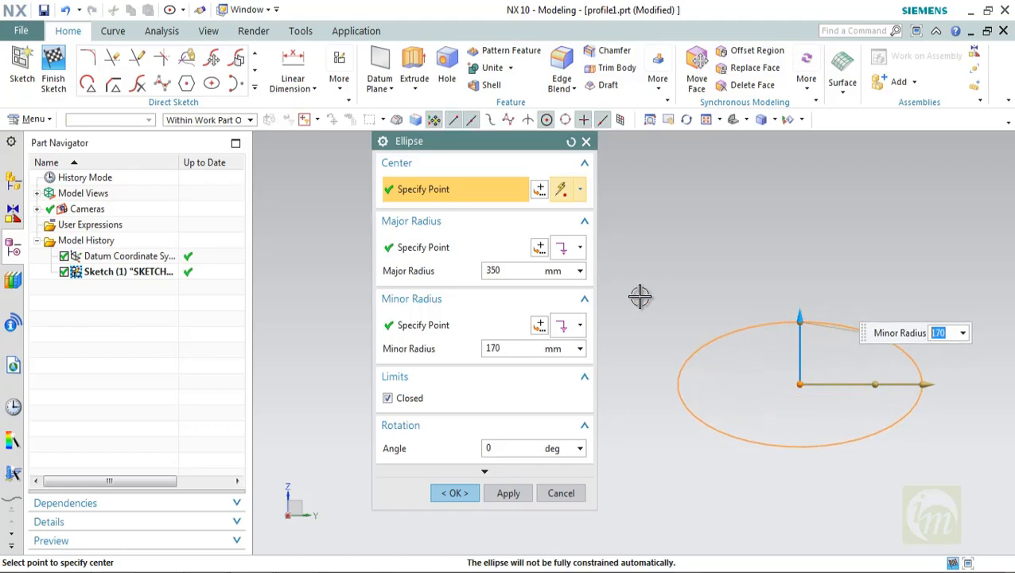
Make the ellipse open with an end angle of 180° and create the half ellipse
click(388, 398)
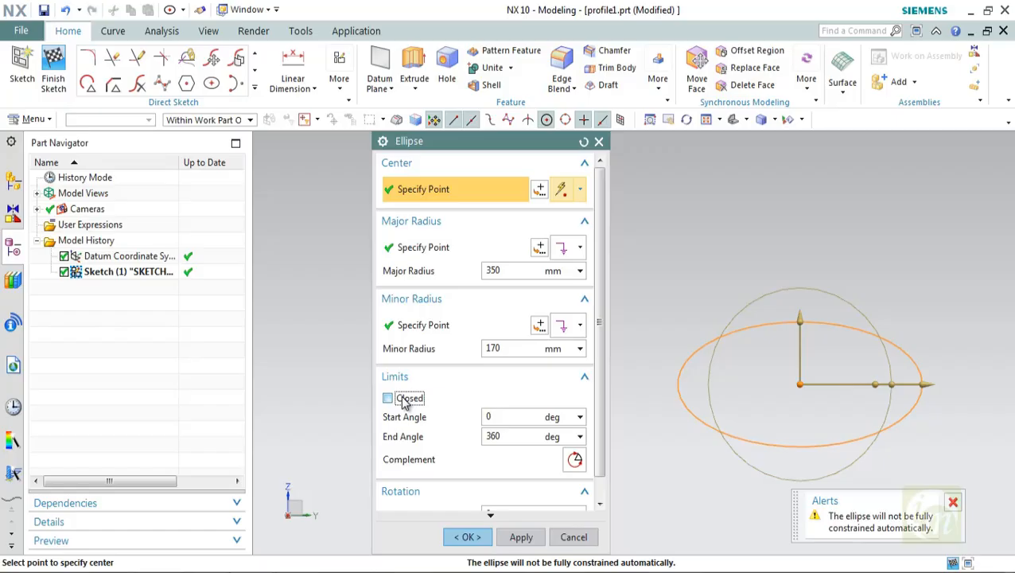
click(519, 434)
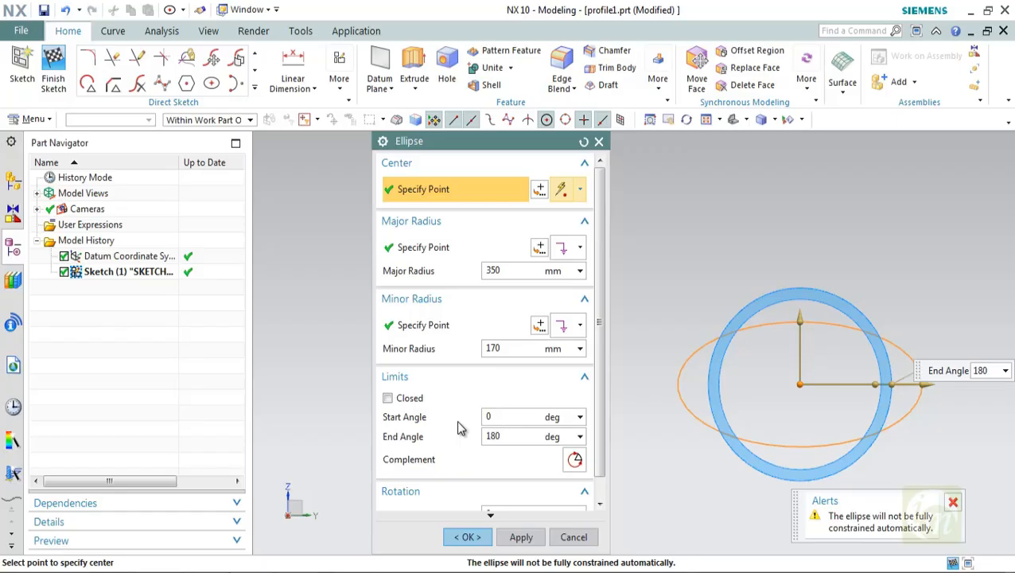
text(180)
key(Return)
click(465, 537)
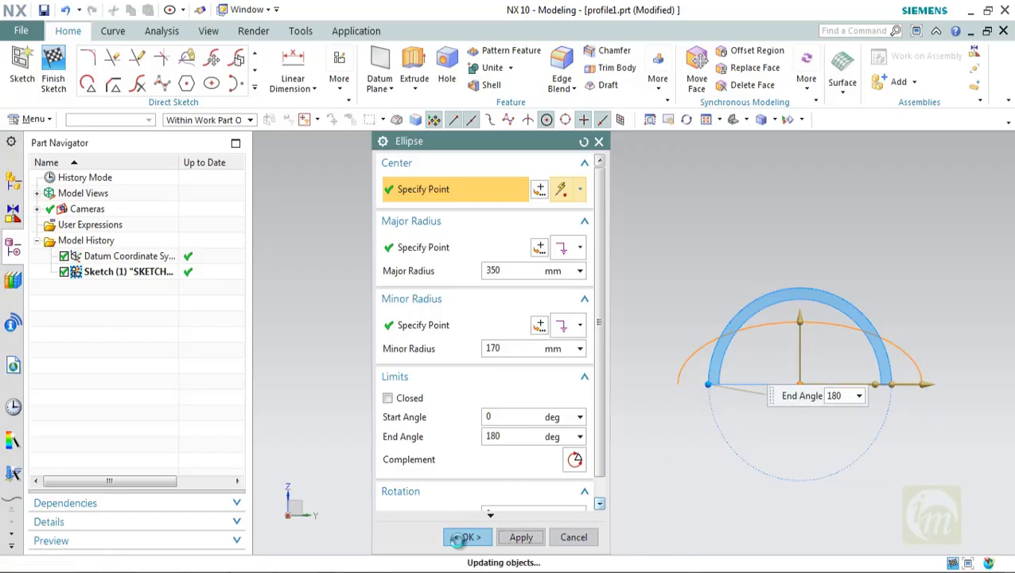
scroll(669, 280, down, 2)
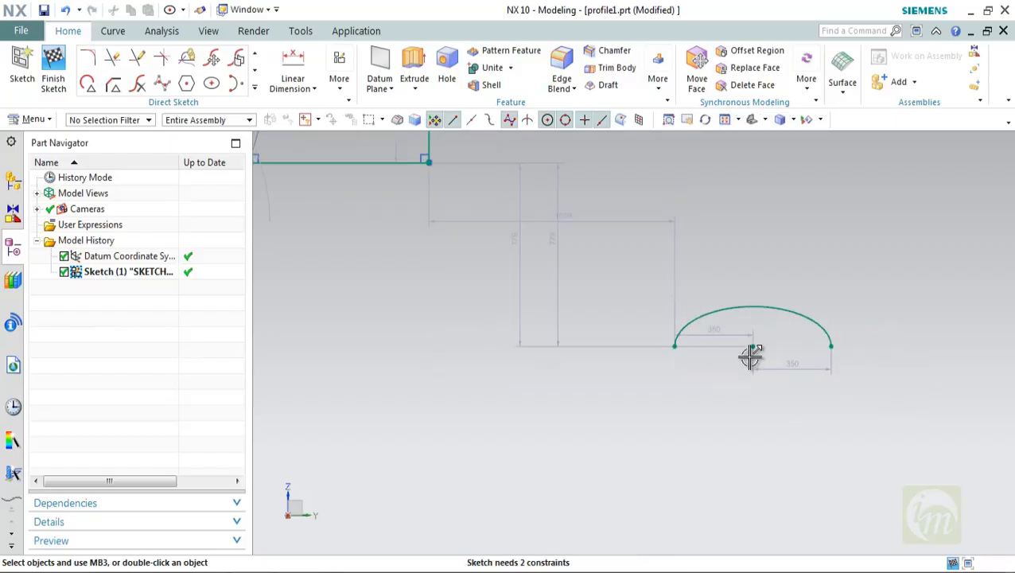
Create a closed ellipse above and right of the half ellipse with 350 mm major radius, 170 mm minor radius and 45° rotation
scroll(876, 369, up, 1)
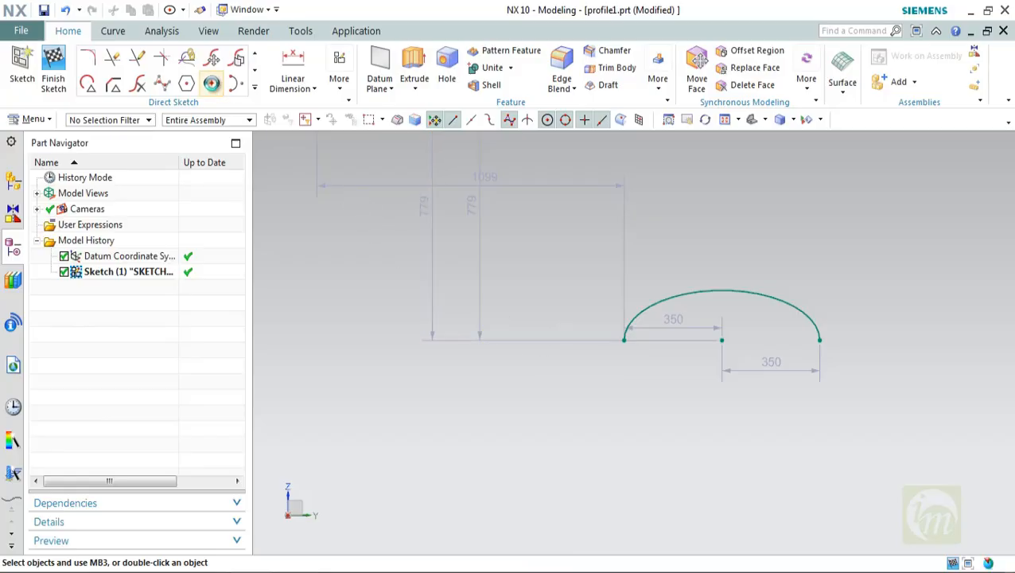
click(212, 83)
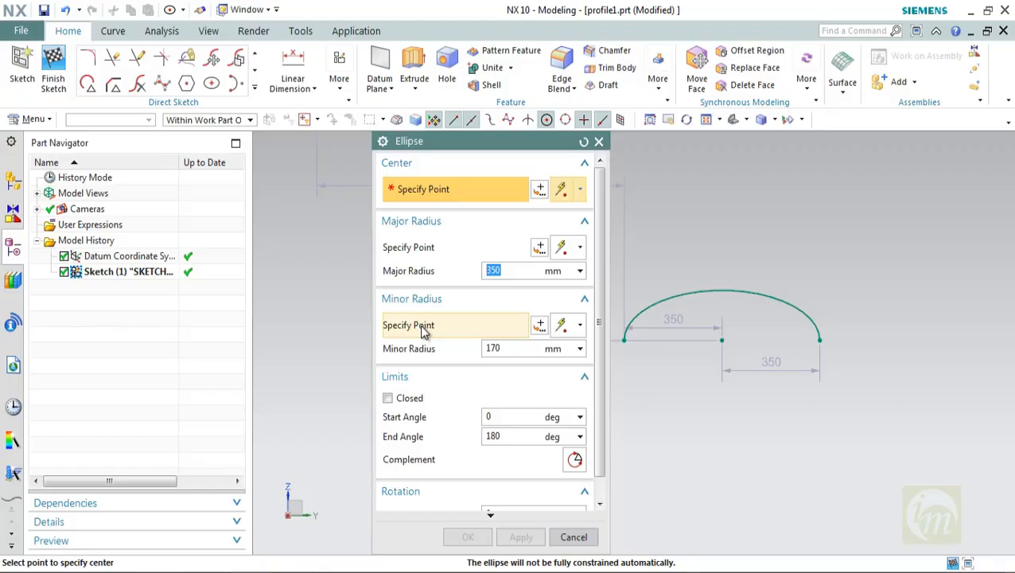
click(415, 399)
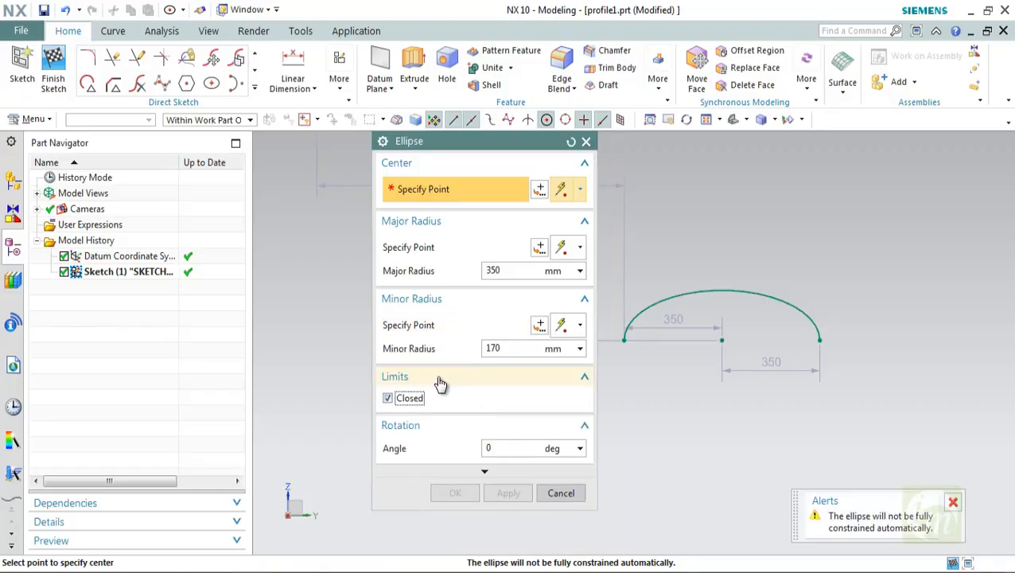
click(421, 400)
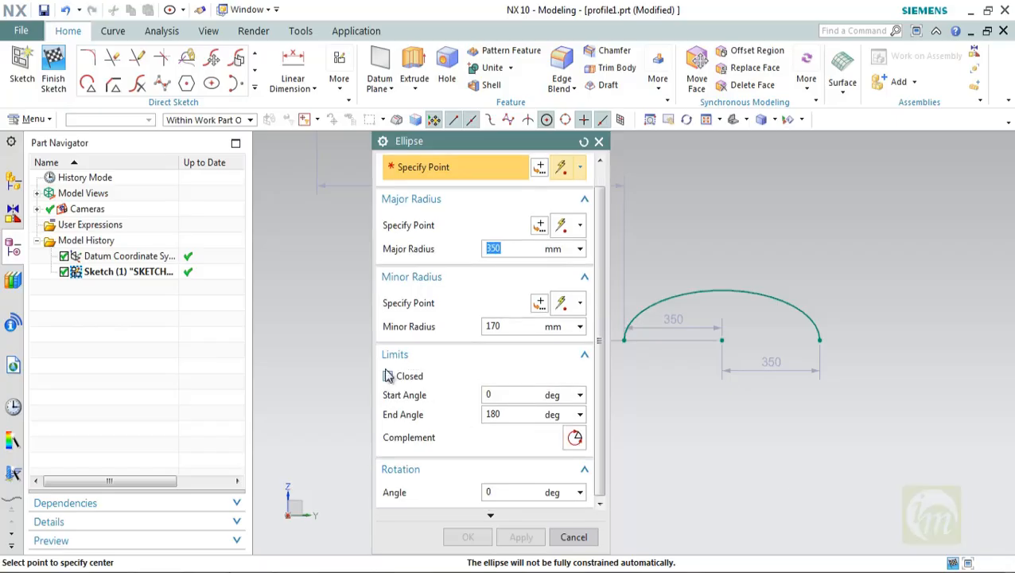
click(401, 398)
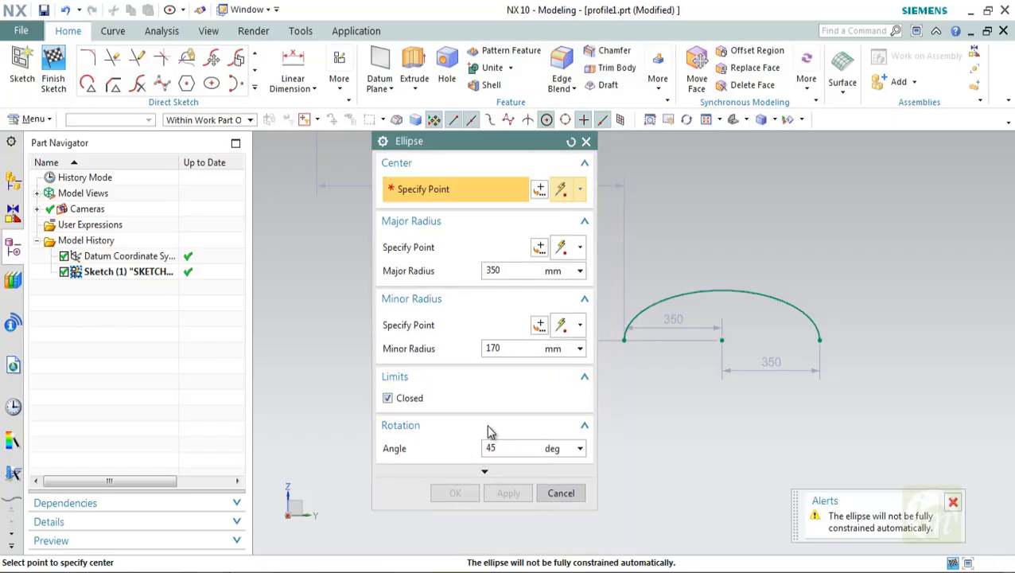
click(837, 263)
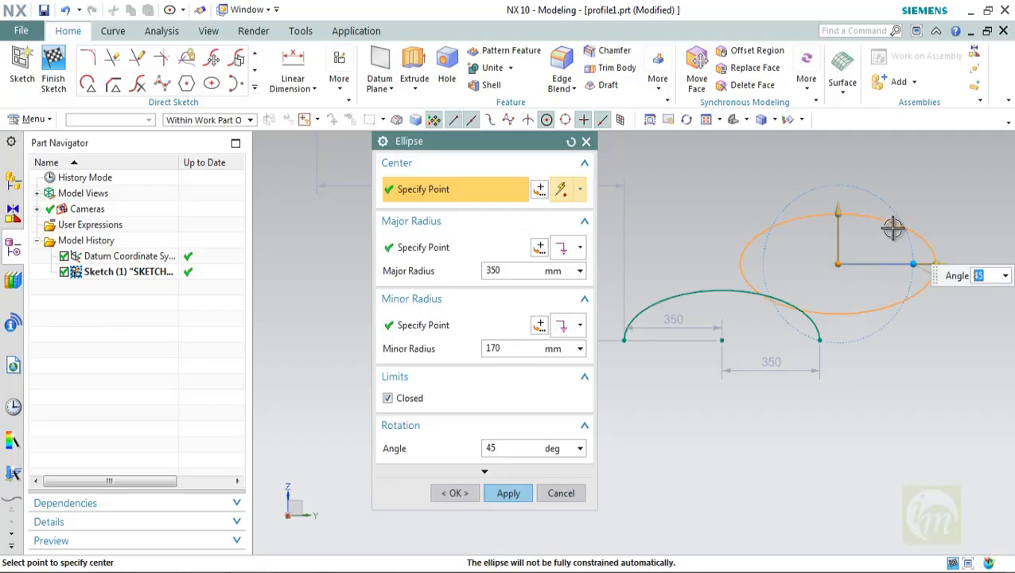
key(Return)
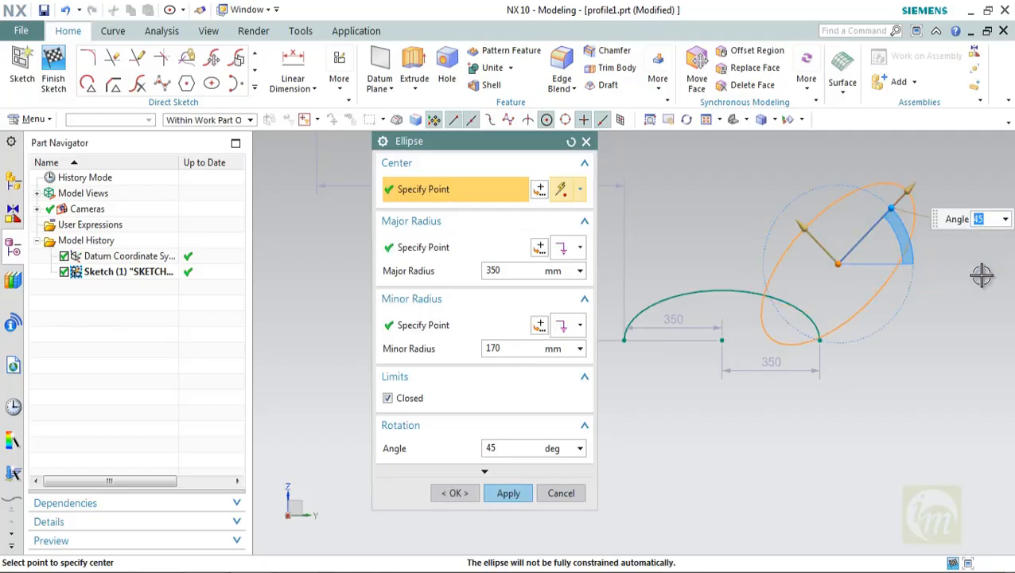
click(455, 493)
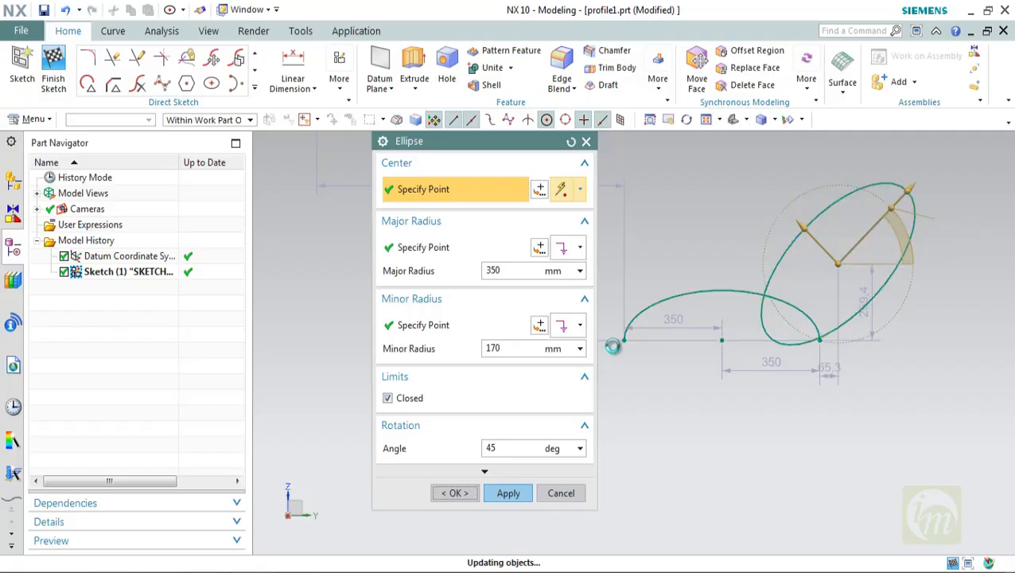
Define a conic about 905 mm wide below the half ellipse, with its control point about 350 mm above the start point
scroll(630, 356, down, 3)
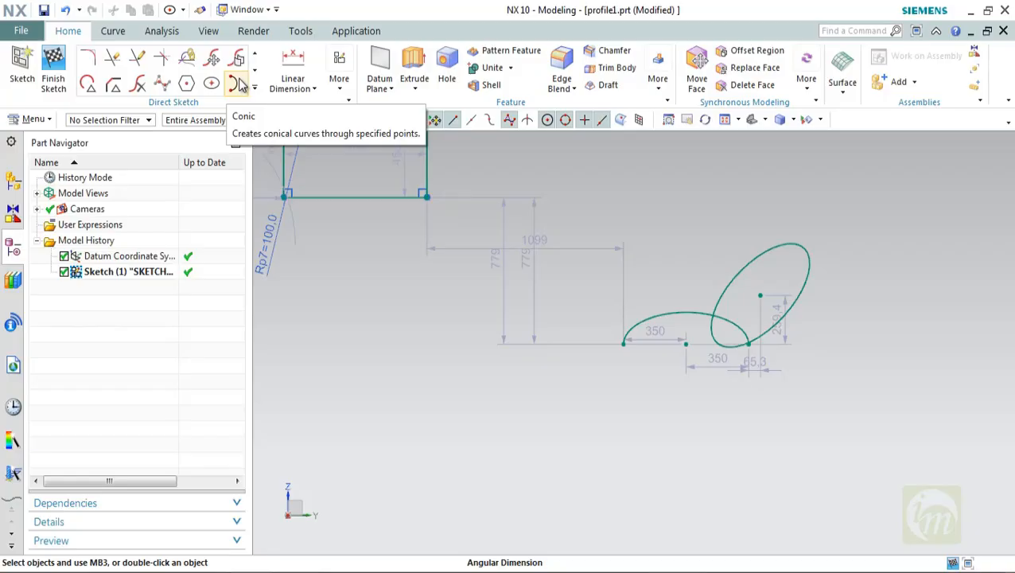
click(239, 82)
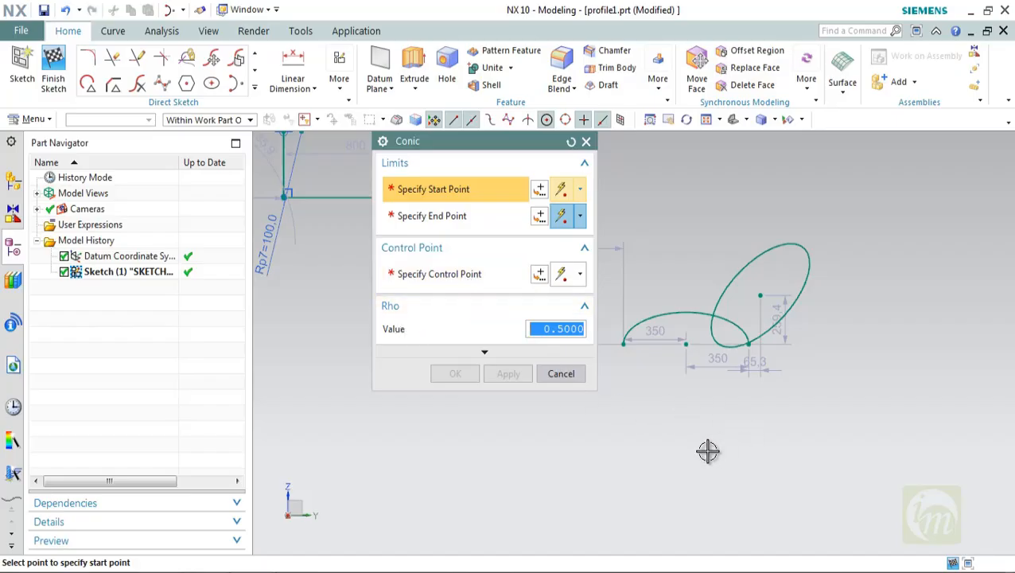
click(540, 493)
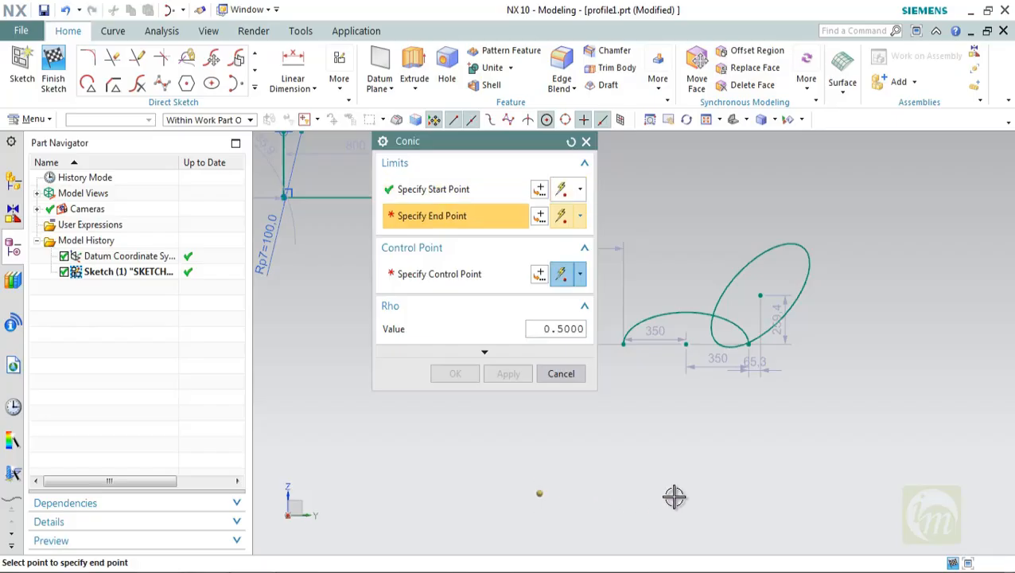
click(701, 491)
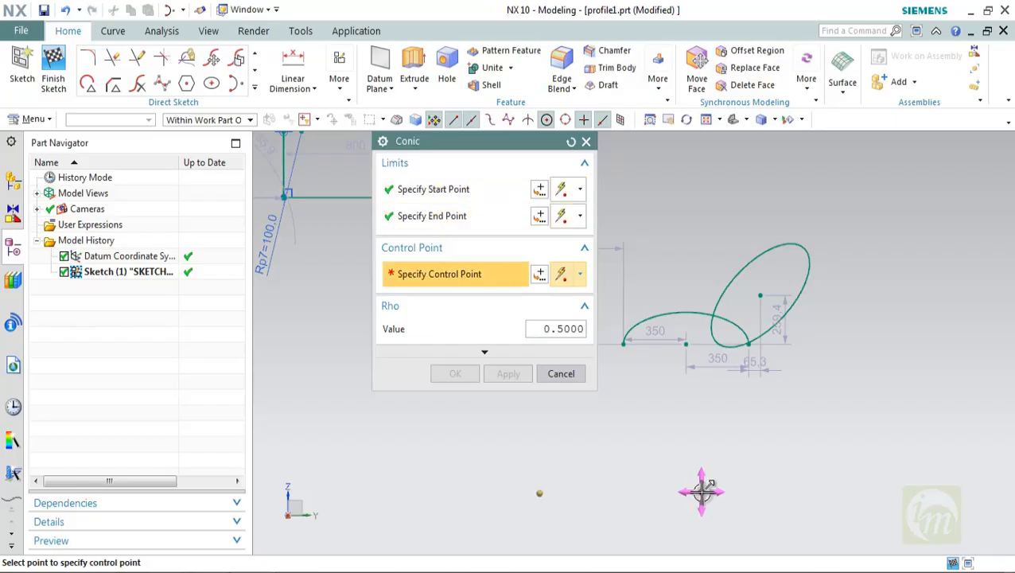
click(606, 436)
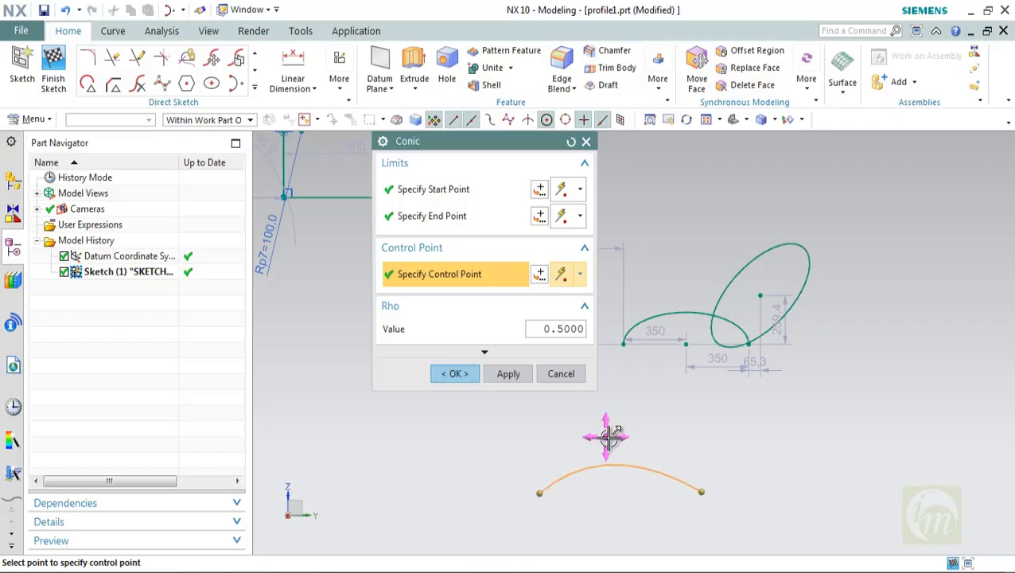
drag(606, 436, 611, 415)
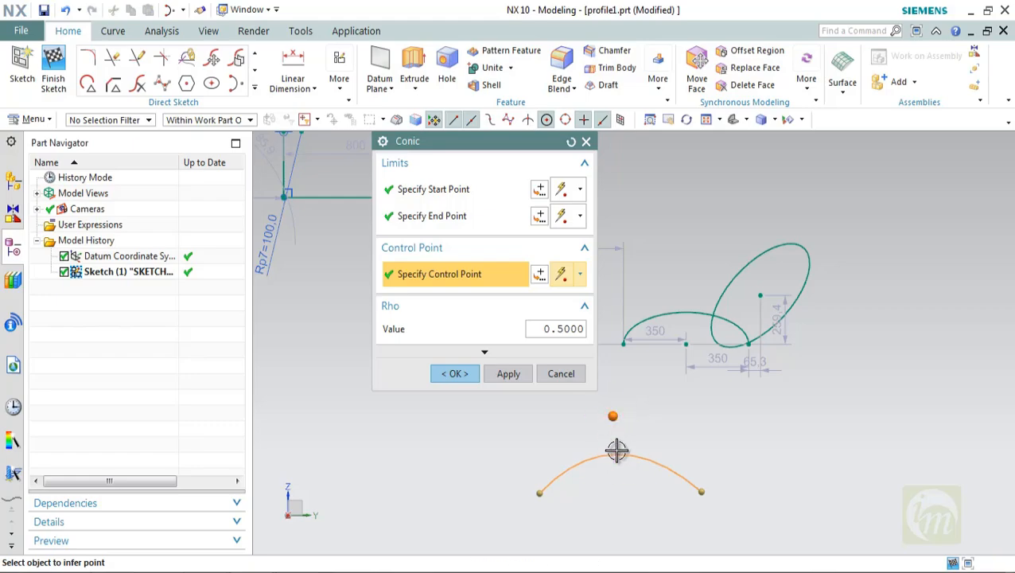
mouse_move(614, 417)
mouse_down()
mouse_move(625, 420)
mouse_move(618, 427)
mouse_up()
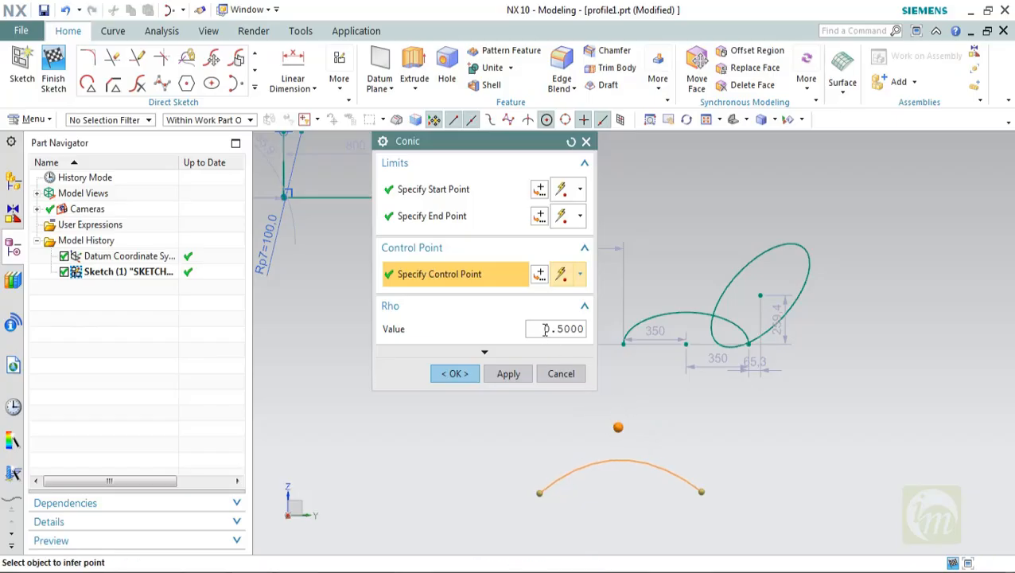
Set the conic's rho value to 0.25, create the curve and leave the Conic command
drag(561, 333, 602, 332)
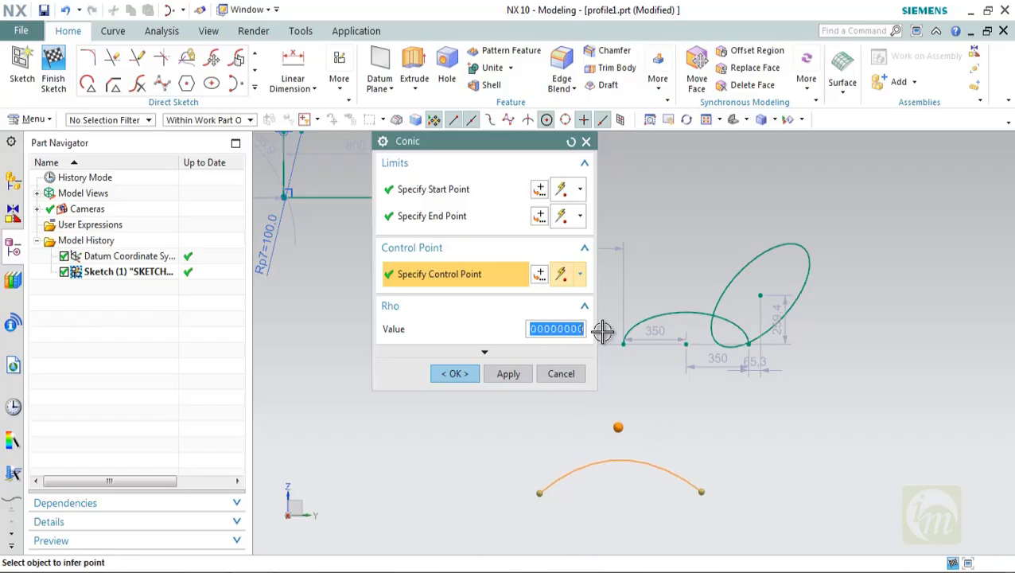
text(.25)
click(499, 374)
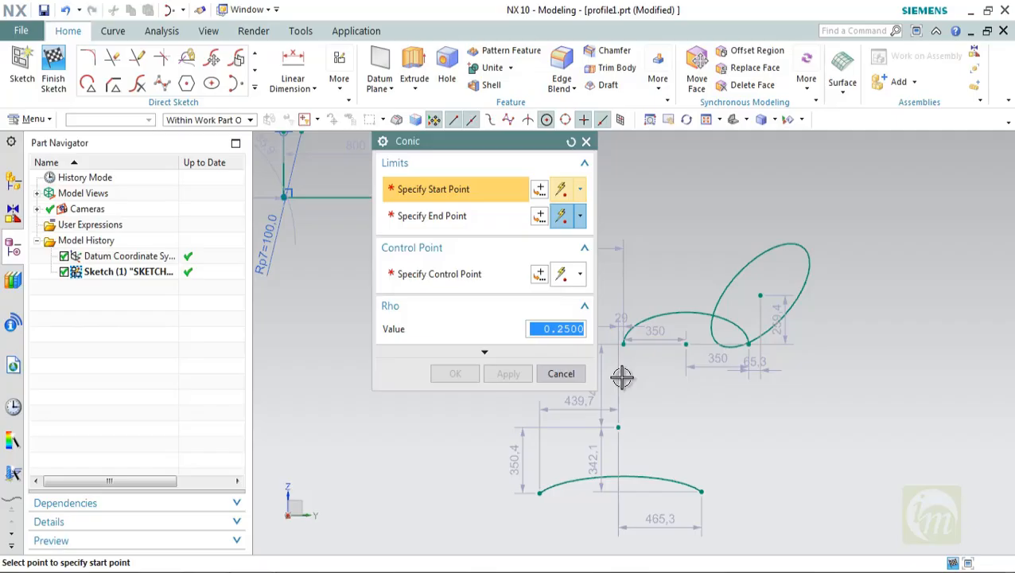
click(561, 374)
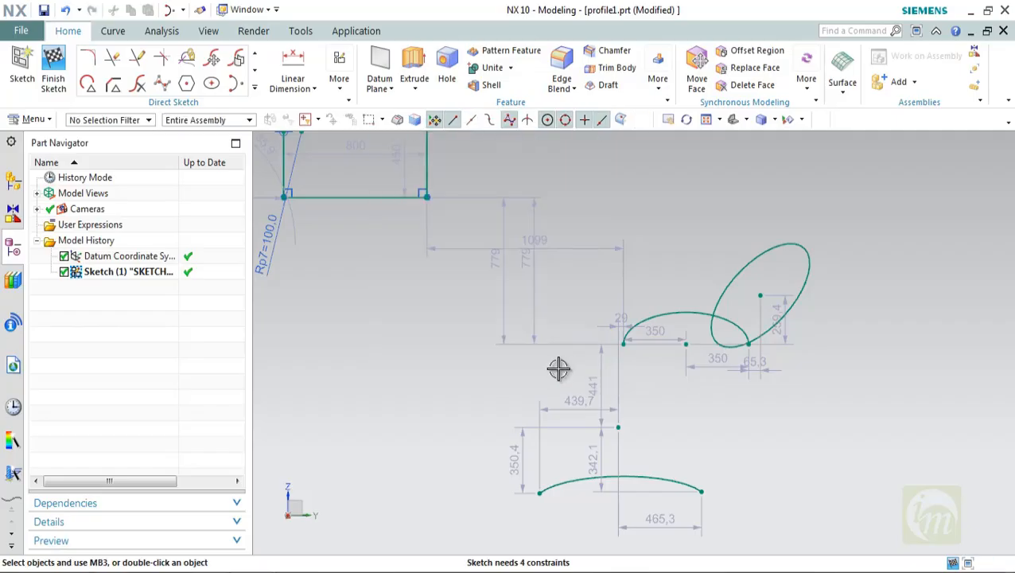
Delete the half ellipse, the rotated ellipse and the conic with its control point, acknowledging the dimension deletion notices
click(254, 89)
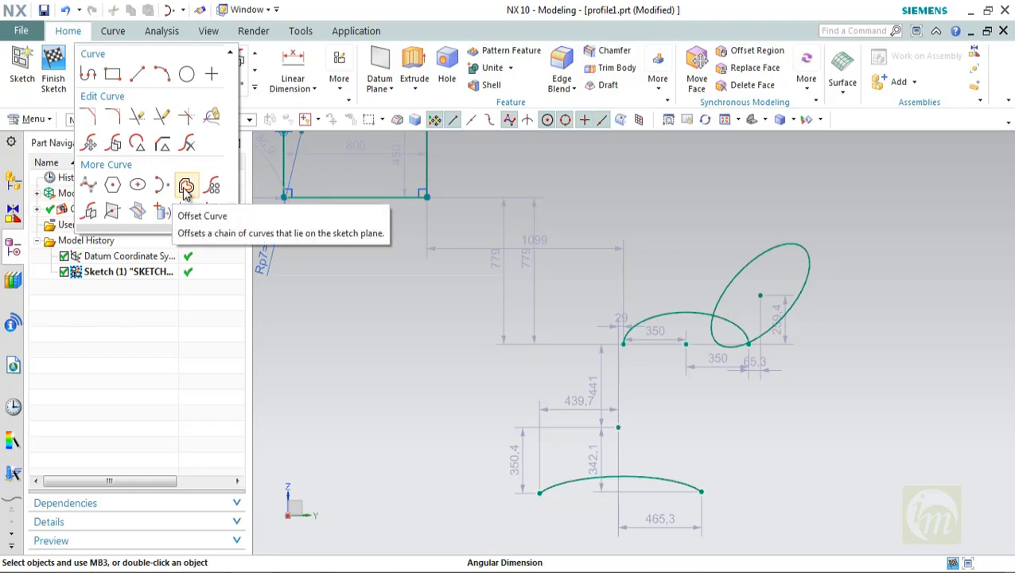
click(485, 391)
drag(477, 175, 881, 462)
key(Delete)
click(507, 324)
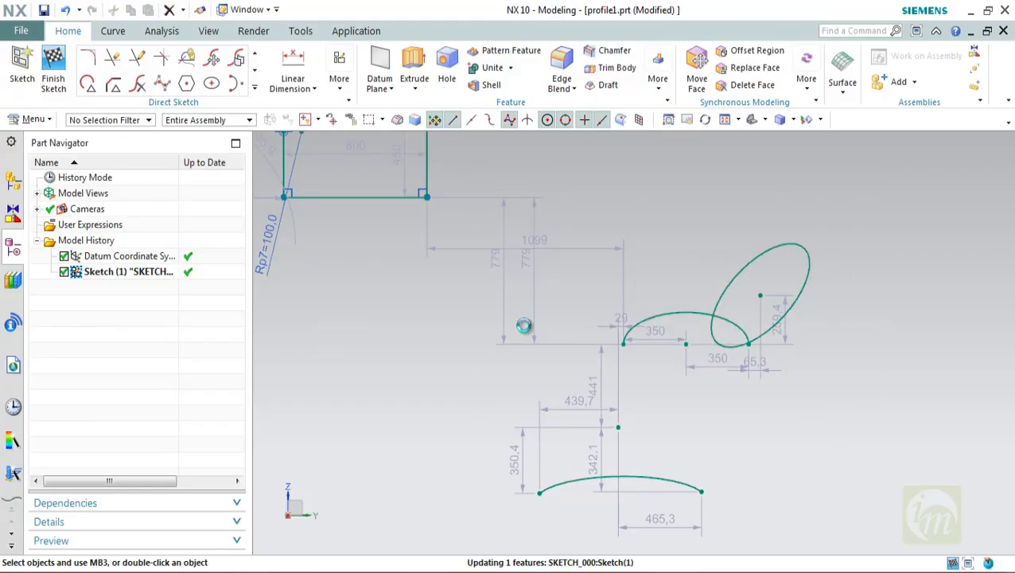
drag(464, 373, 749, 532)
key(Delete)
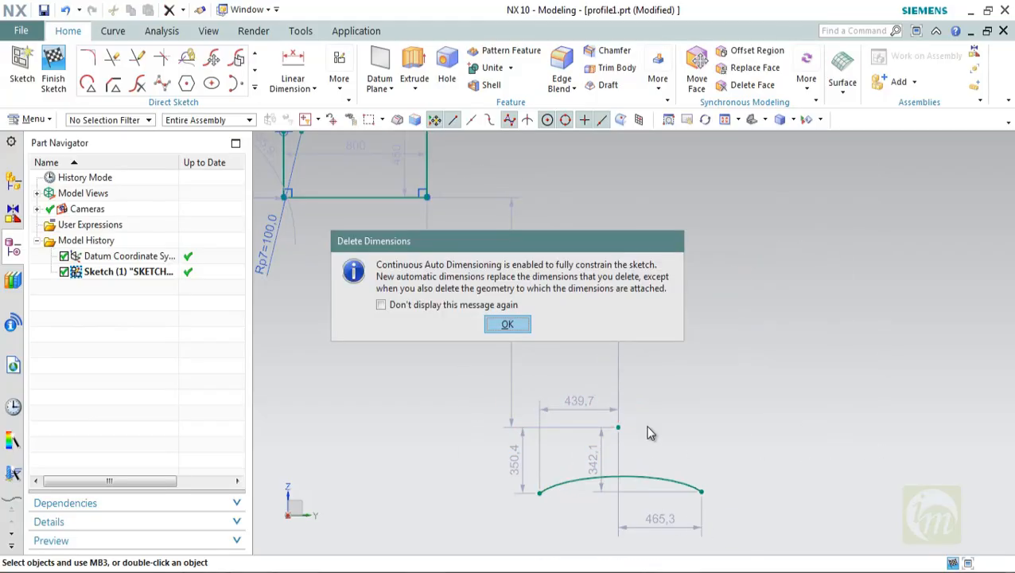
click(501, 327)
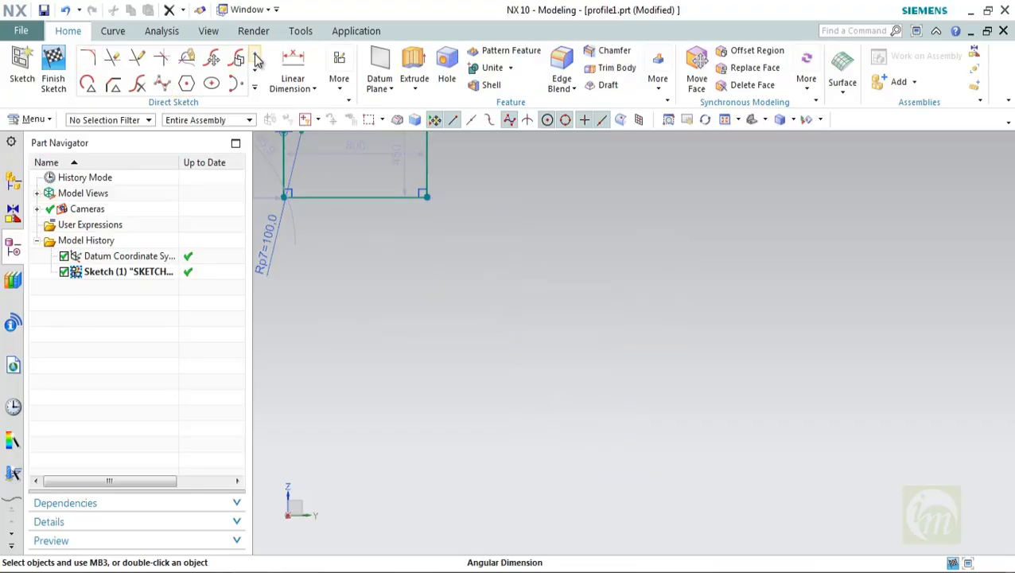
Sketch a closed stepped profile about 1890 mm wide, with a 940 mm upper edge, 180 mm step, 950 mm lower ledge and 160 mm end
click(254, 88)
click(97, 74)
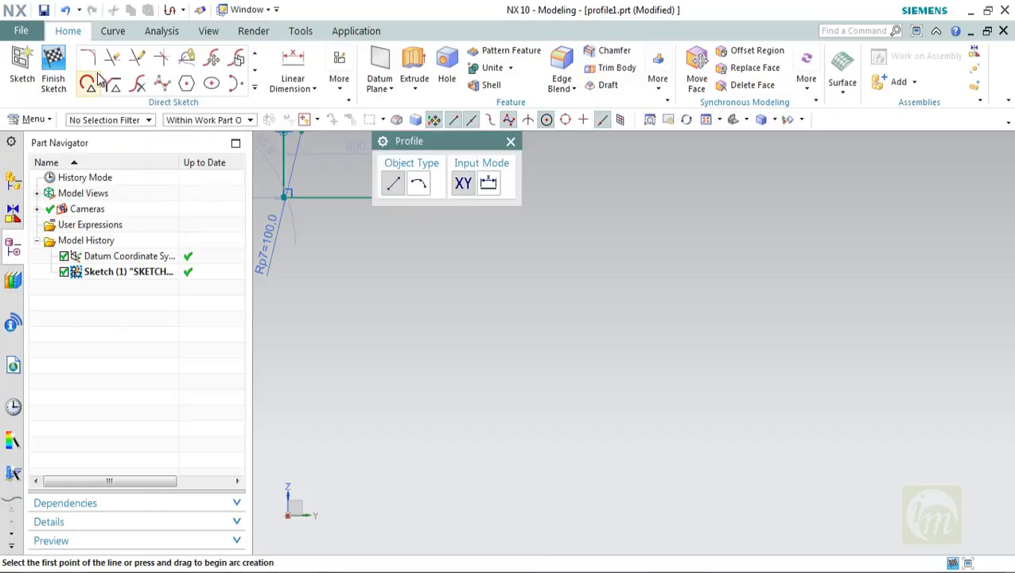
click(527, 309)
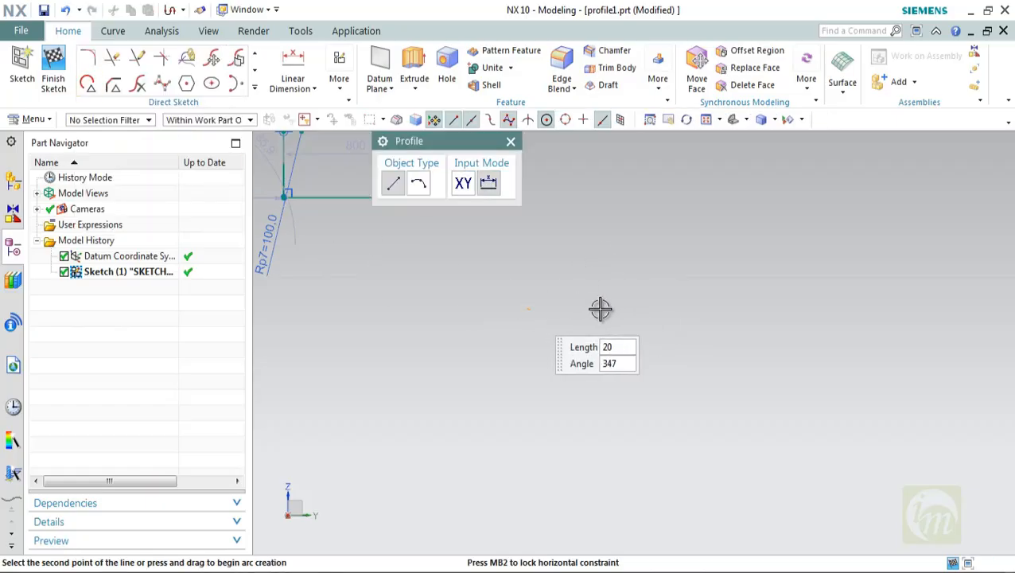
click(696, 309)
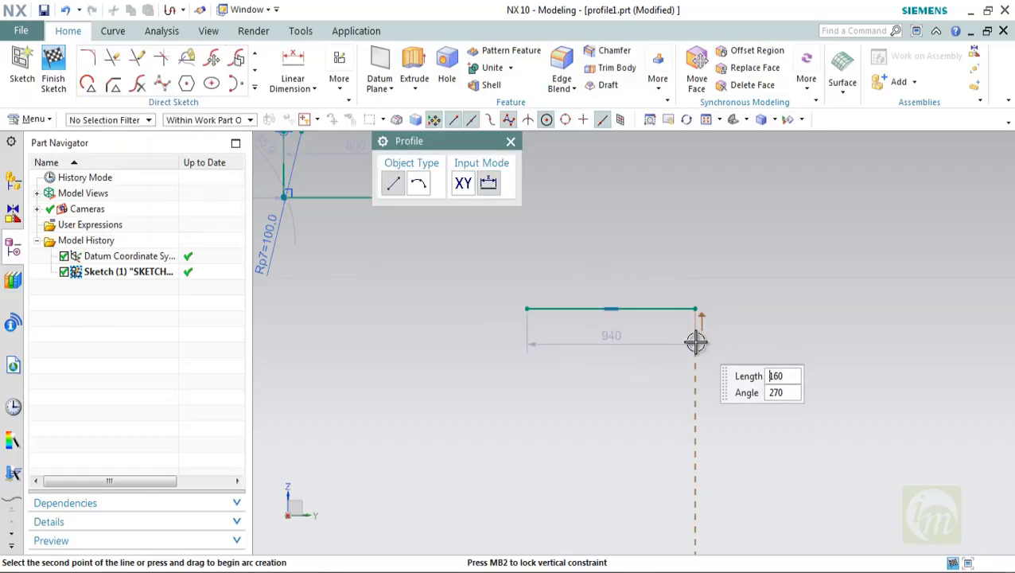
click(695, 343)
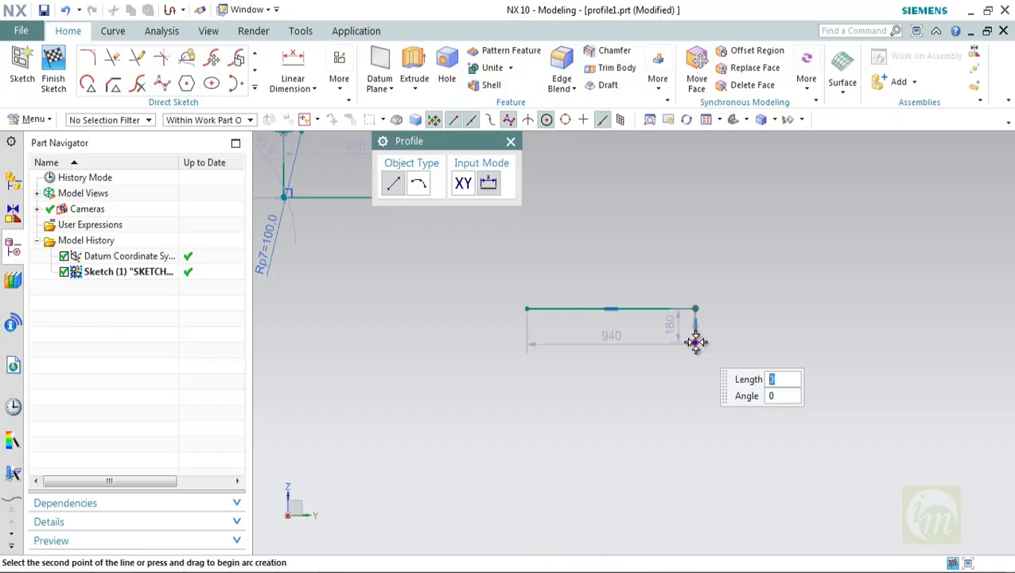
click(866, 345)
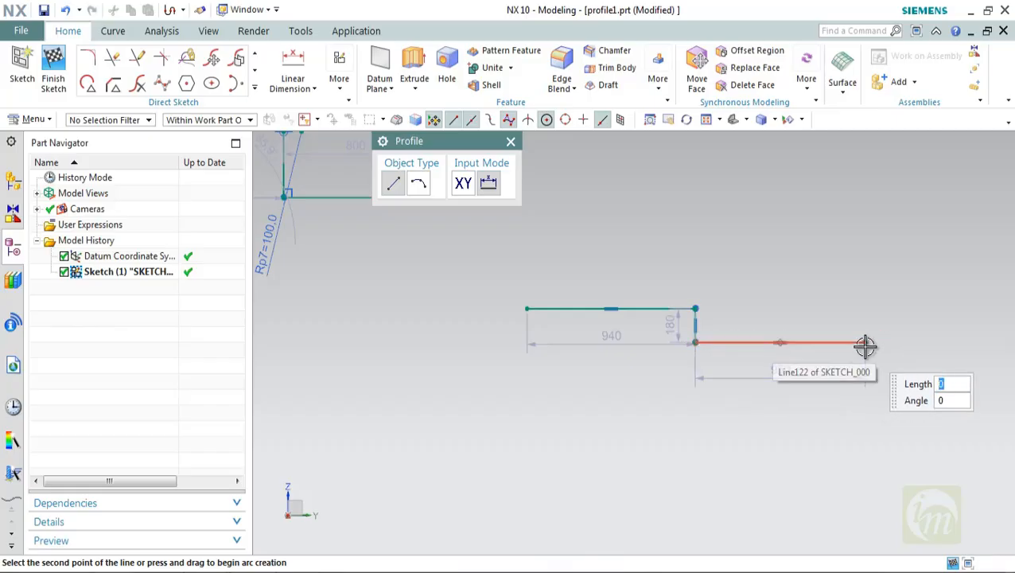
click(526, 371)
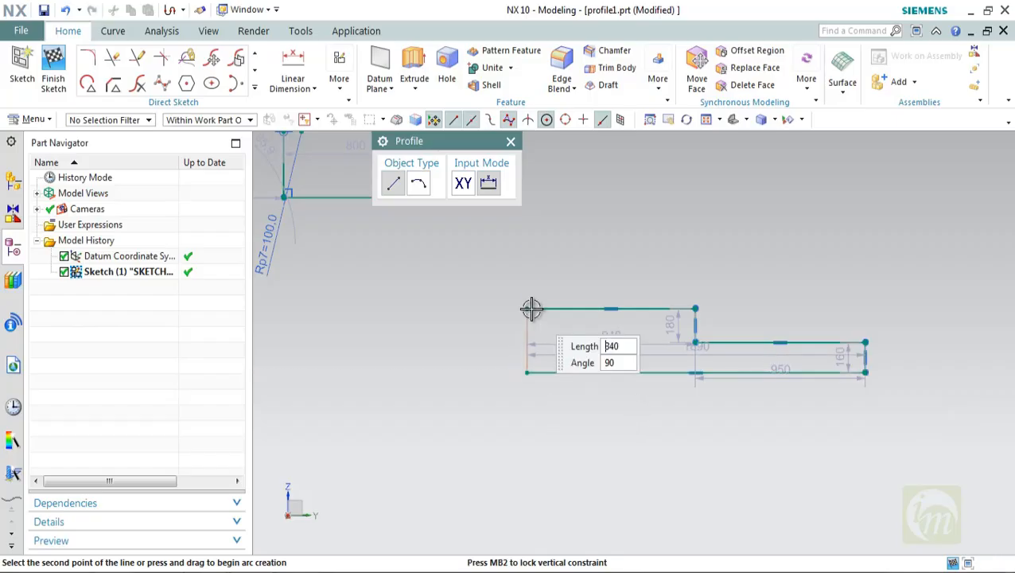
click(532, 335)
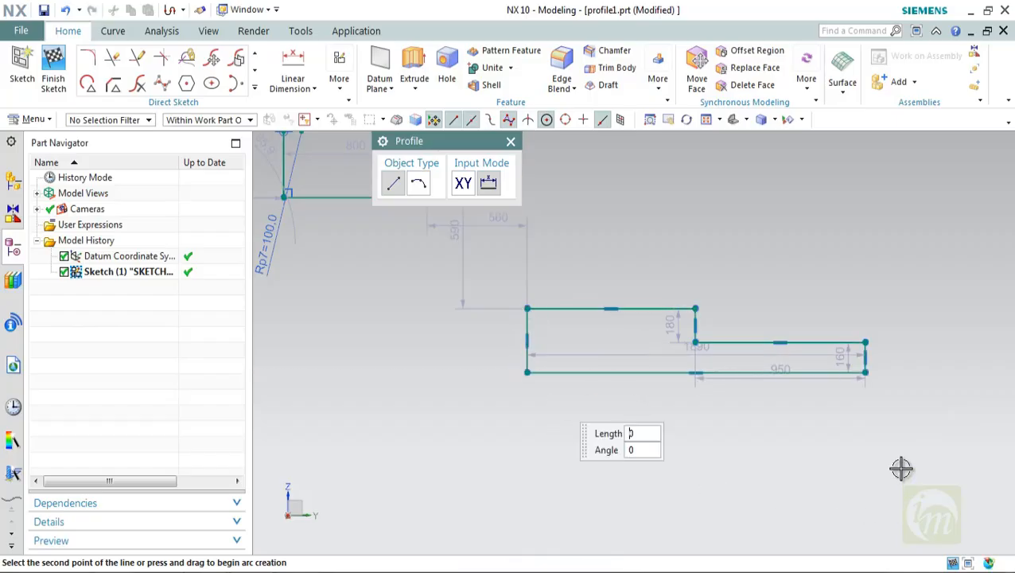
key(Escape)
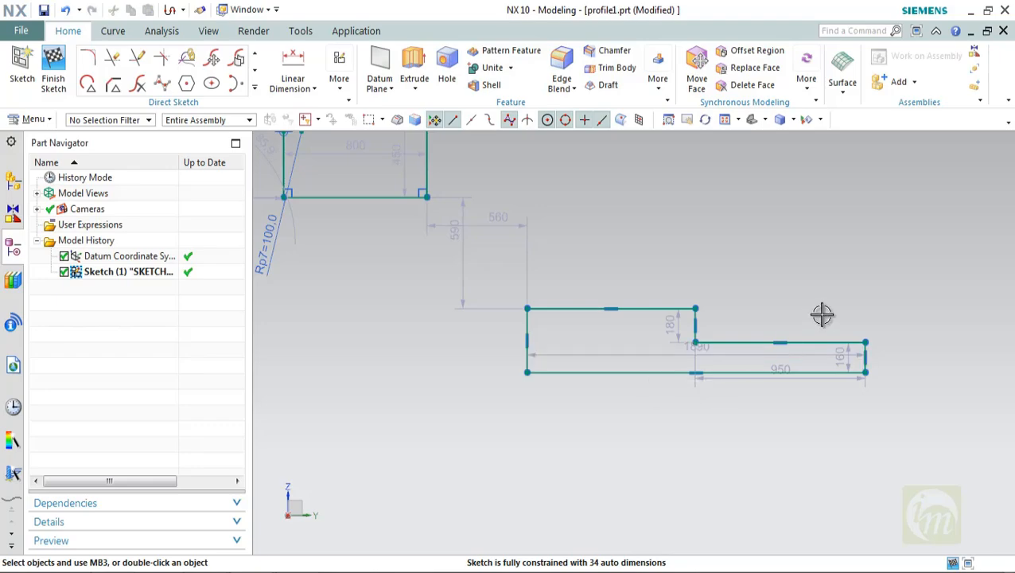
Set up an Offset Curve of the whole closed stepped profile at a distance of 25 mm
click(254, 87)
click(179, 183)
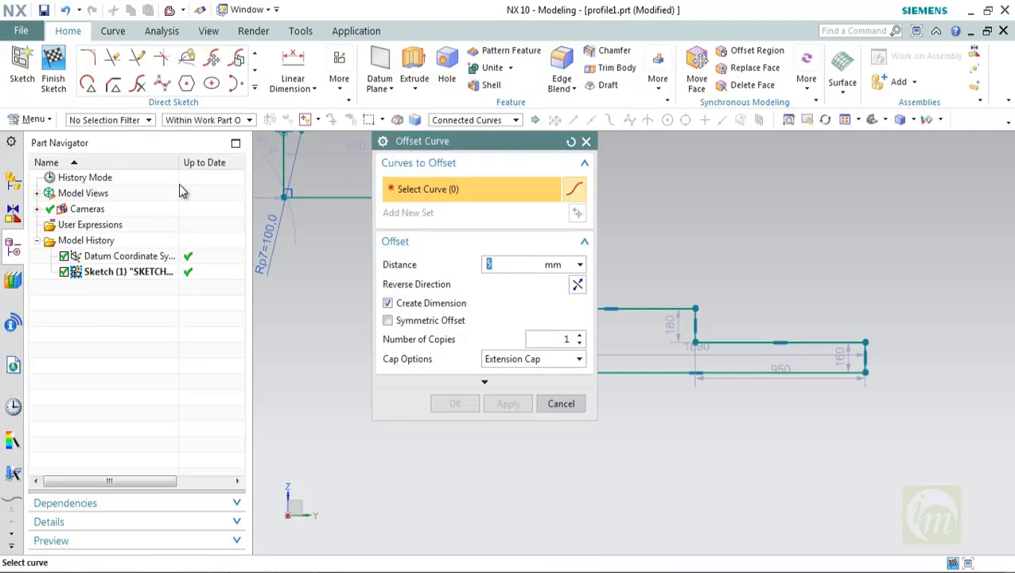
scroll(797, 414, down, 2)
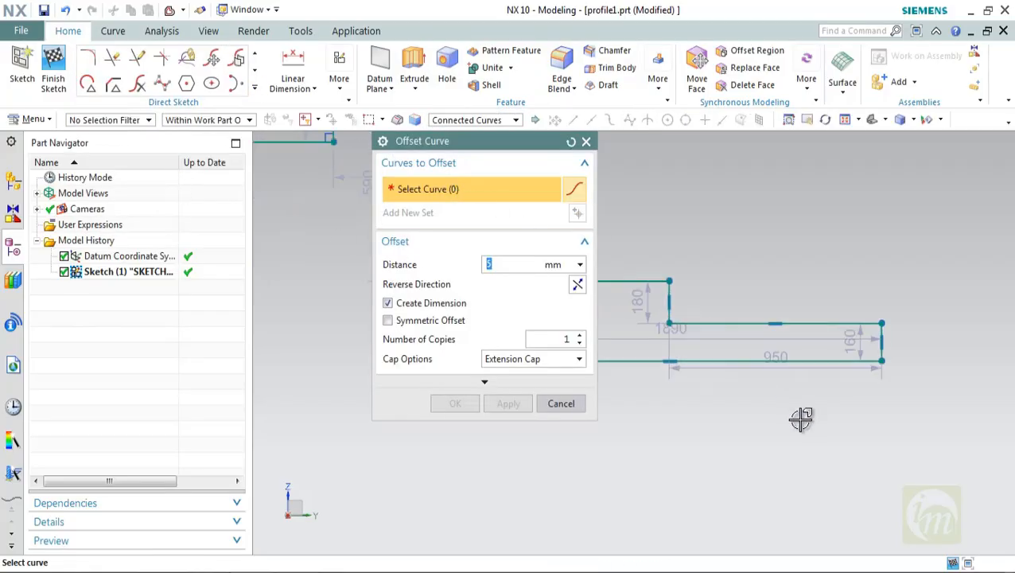
scroll(663, 339, up, 3)
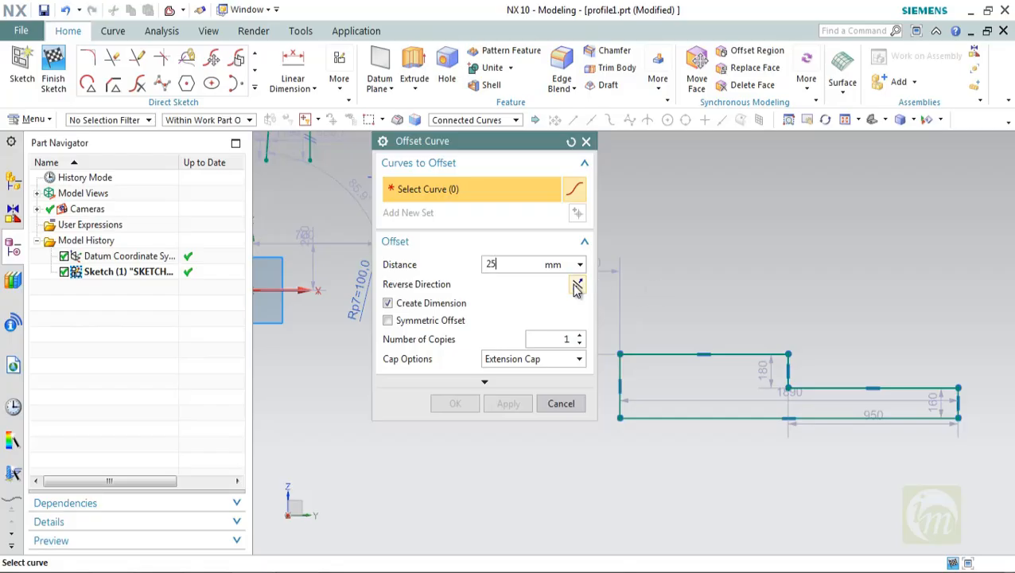
click(667, 353)
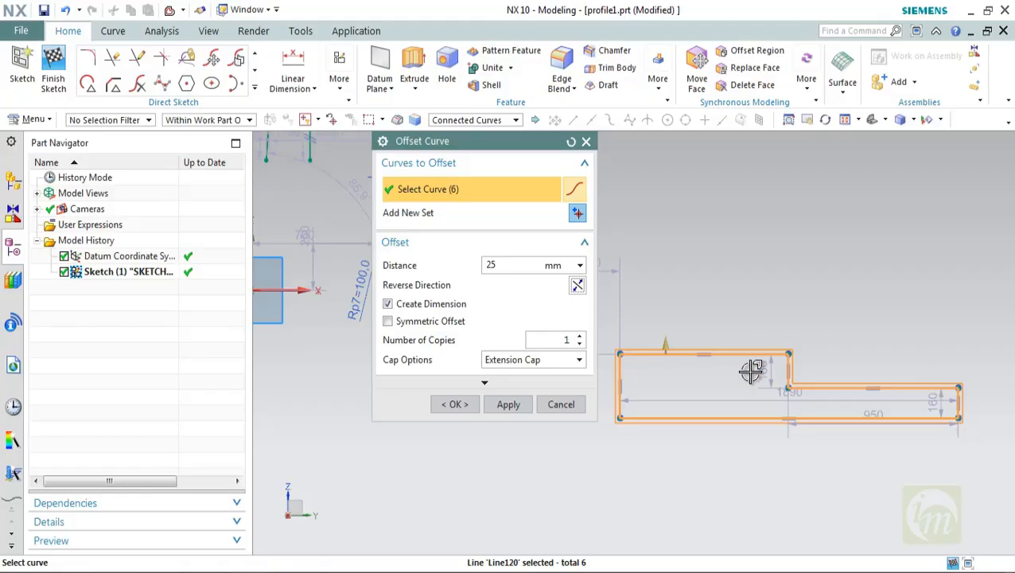
scroll(789, 404, down, 3)
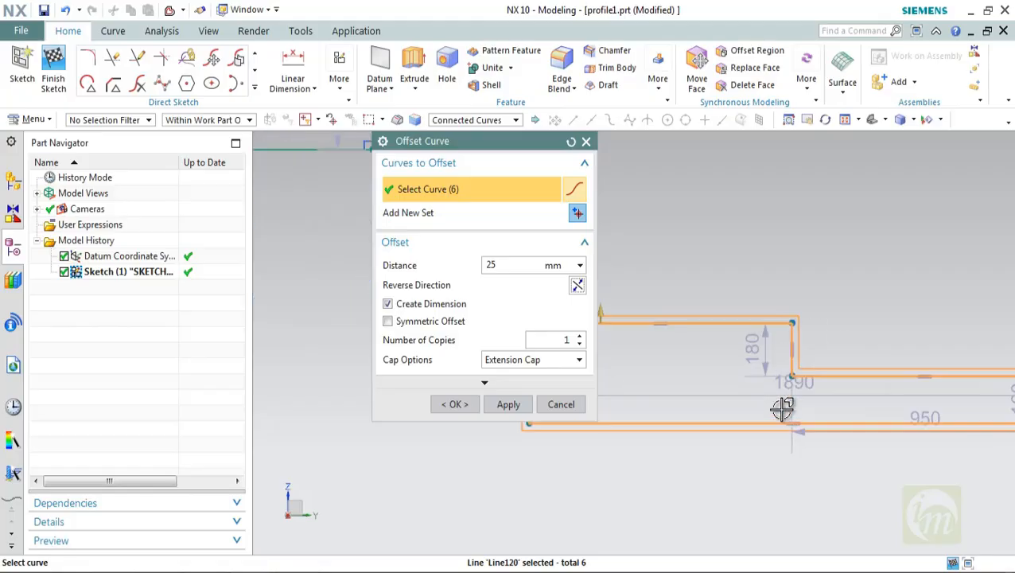
Reverse the offset direction to the inside of the profile and back to the outside
click(577, 285)
scroll(591, 298, up, 2)
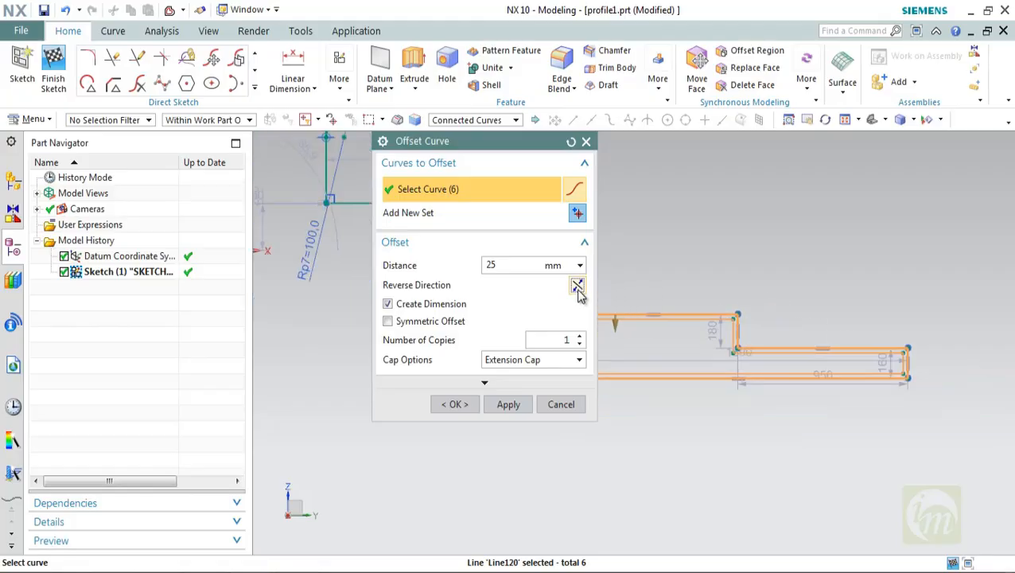
click(578, 288)
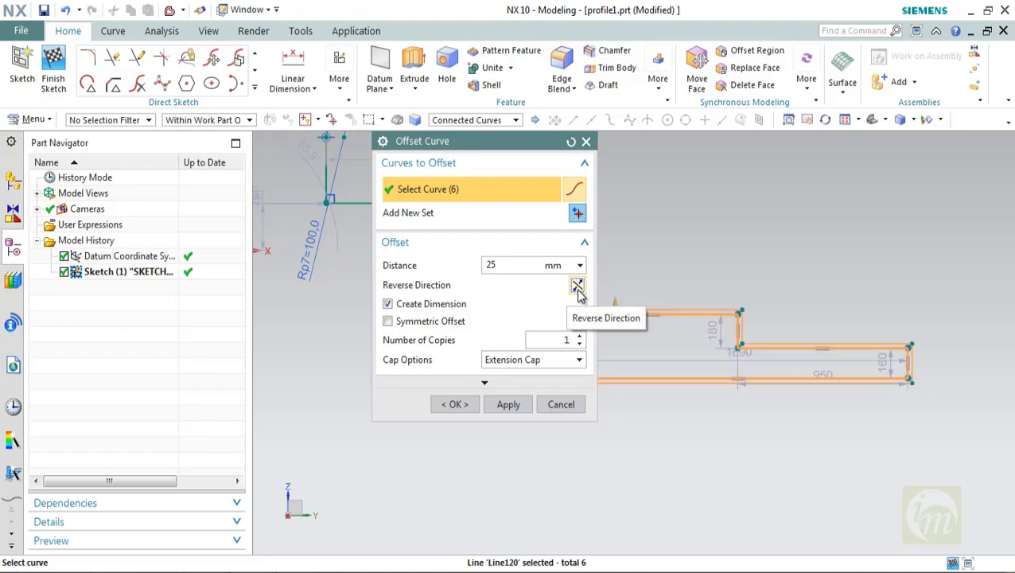
Preview a symmetric offset on both sides of the profile, and return to a one-sided offset with dimension creation enabled
click(441, 307)
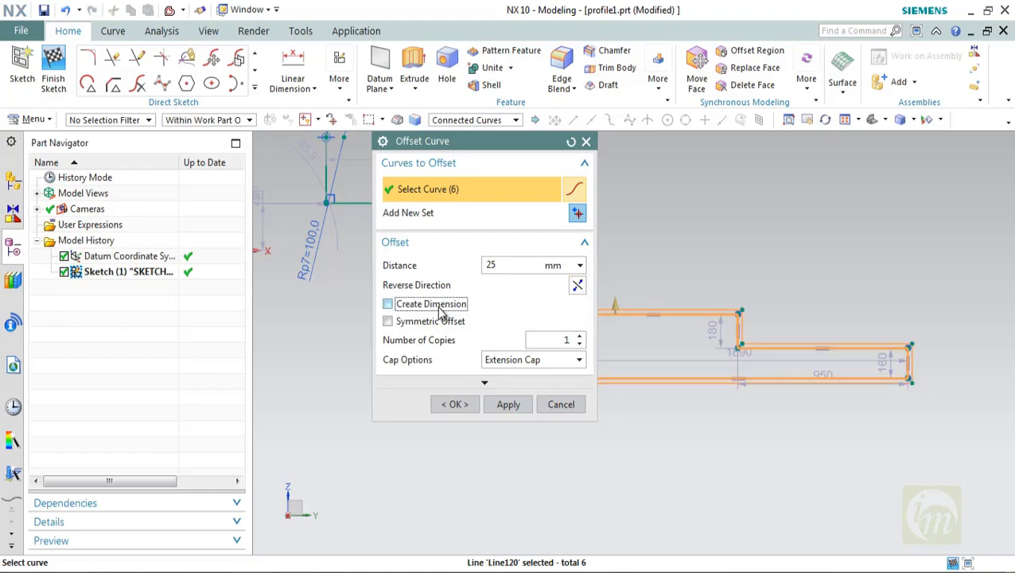
click(435, 321)
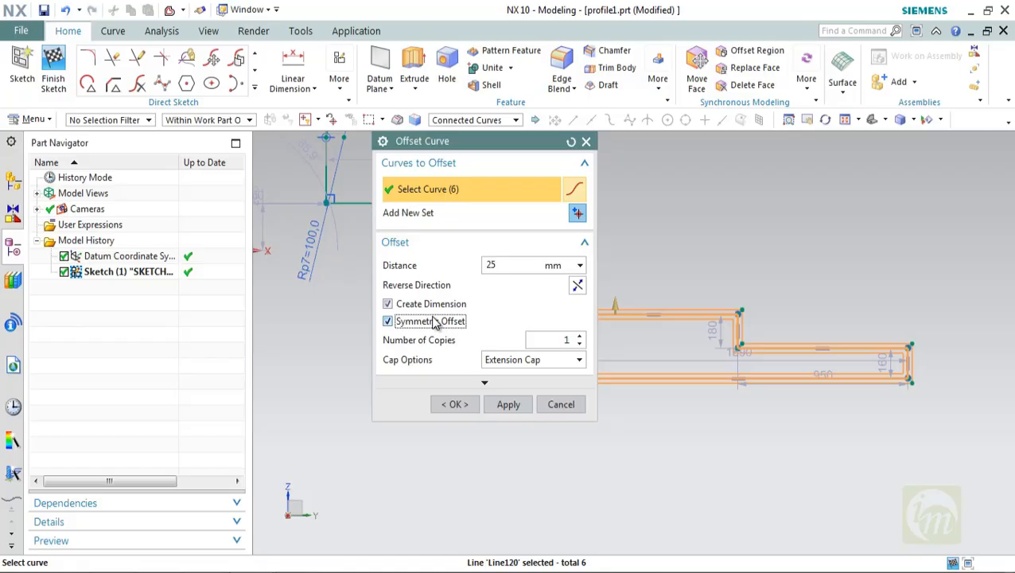
scroll(702, 314, up, 3)
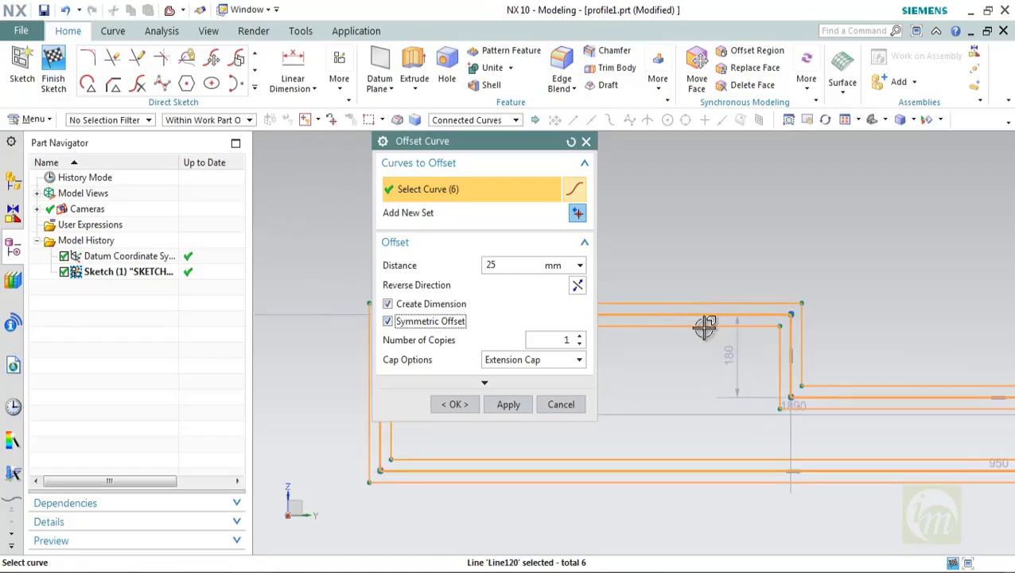
click(578, 286)
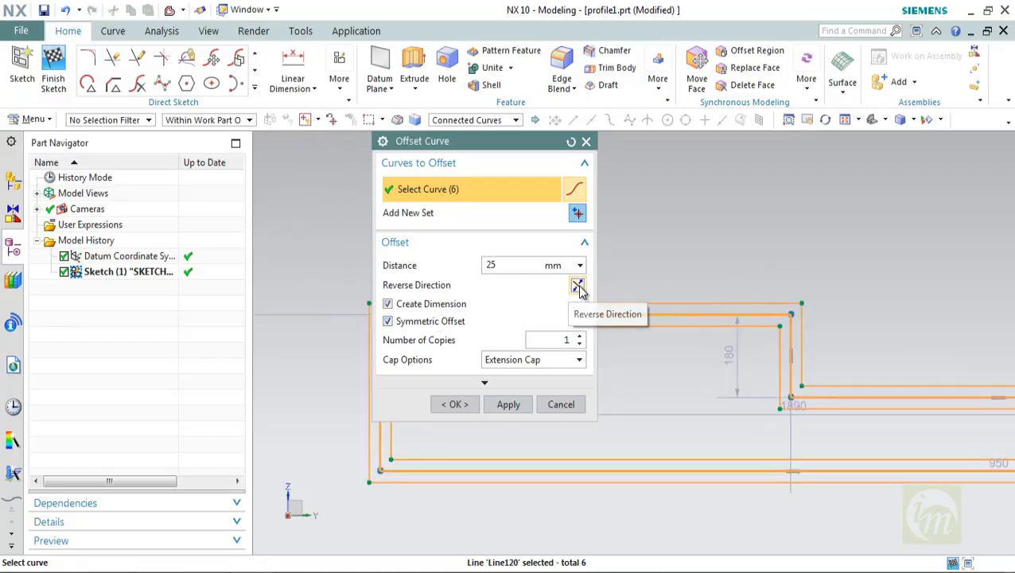
click(435, 329)
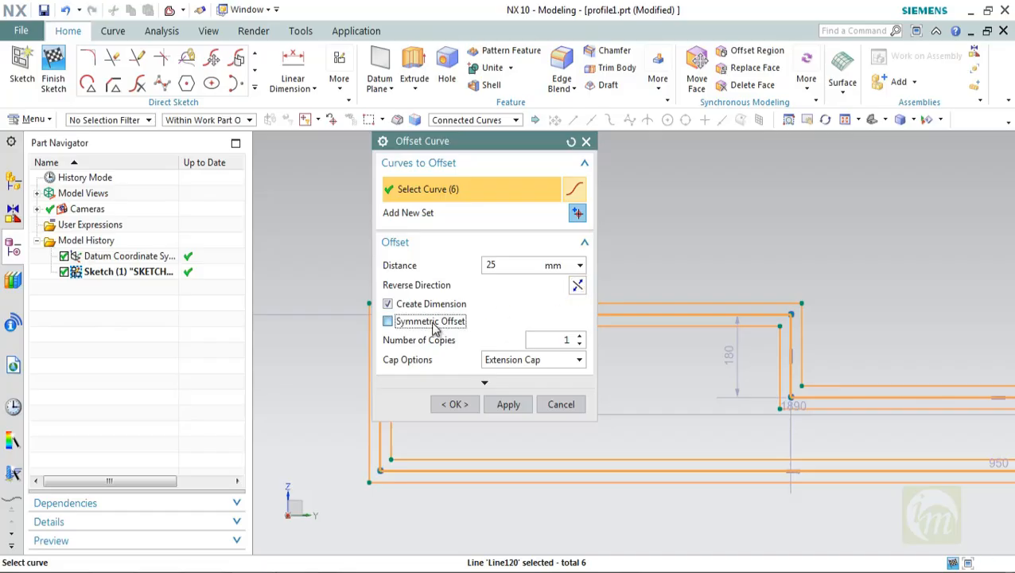
click(583, 286)
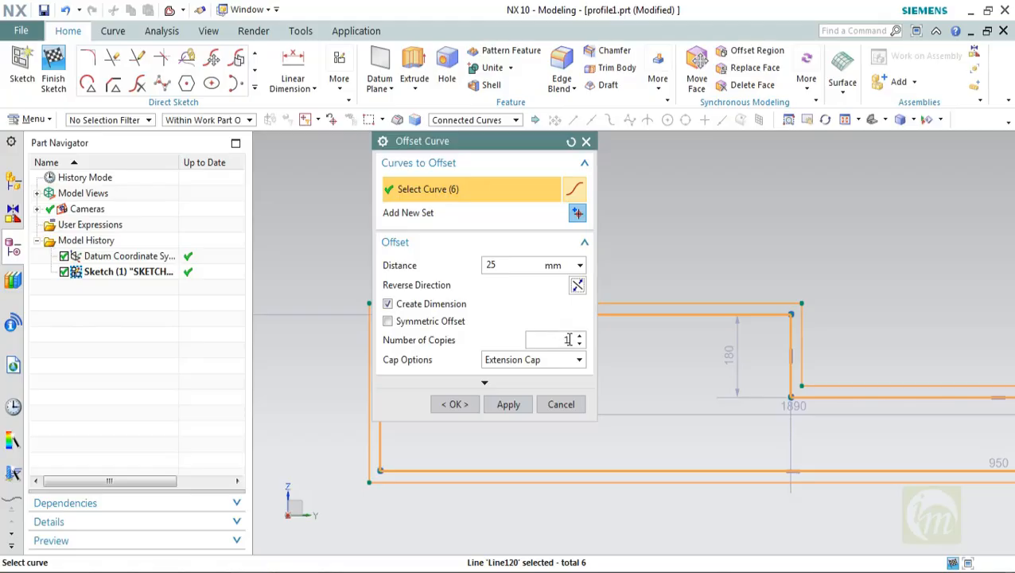
Preview the 25 mm offset with 3 copies, and set the number of copies back to 1
drag(568, 340, 558, 339)
click(489, 266)
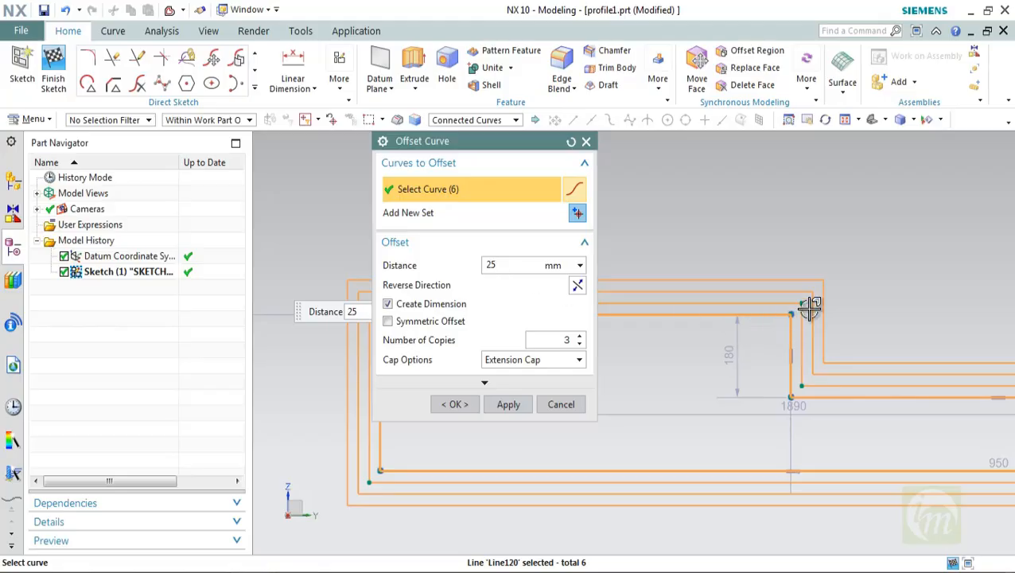
click(583, 289)
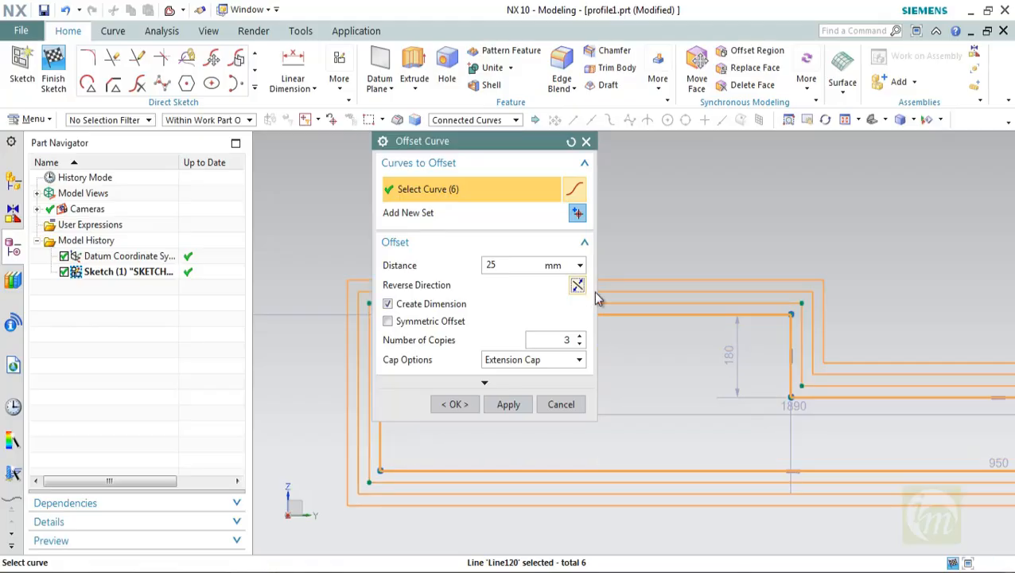
scroll(687, 340, down, 2)
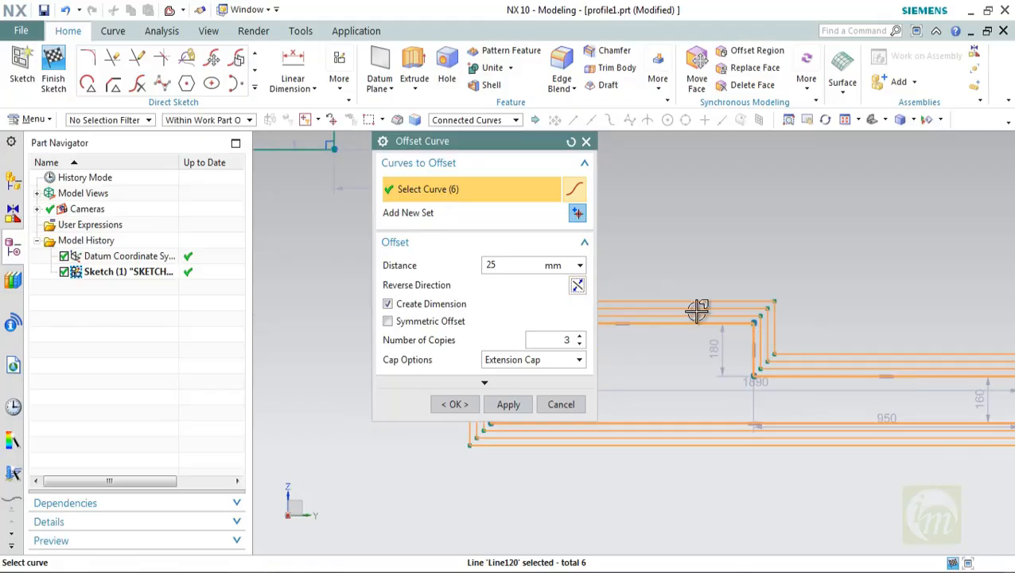
double_click(560, 340)
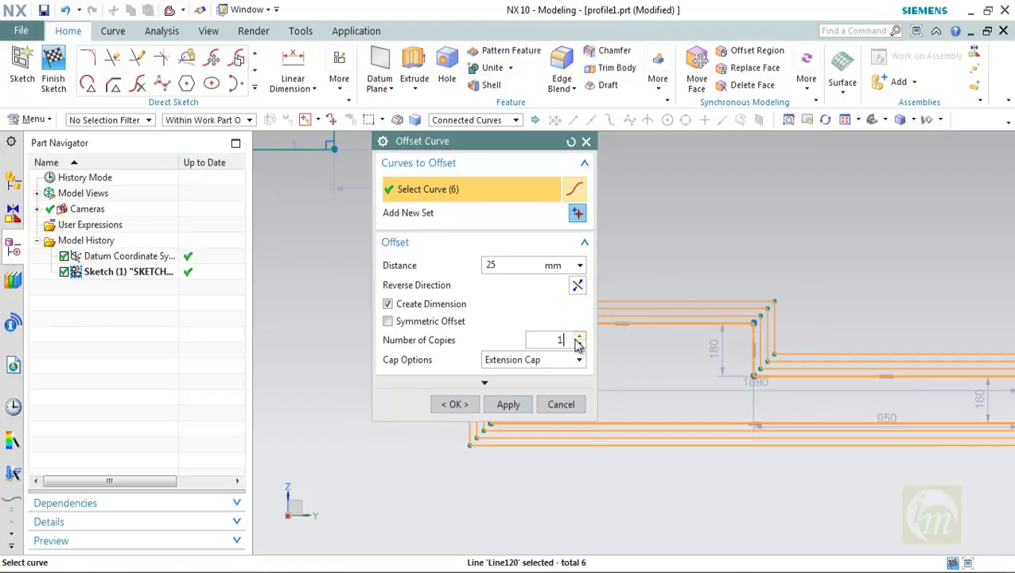
Review the offset's cap options, keep Extension Cap, and cancel the Offset Curve command
click(569, 362)
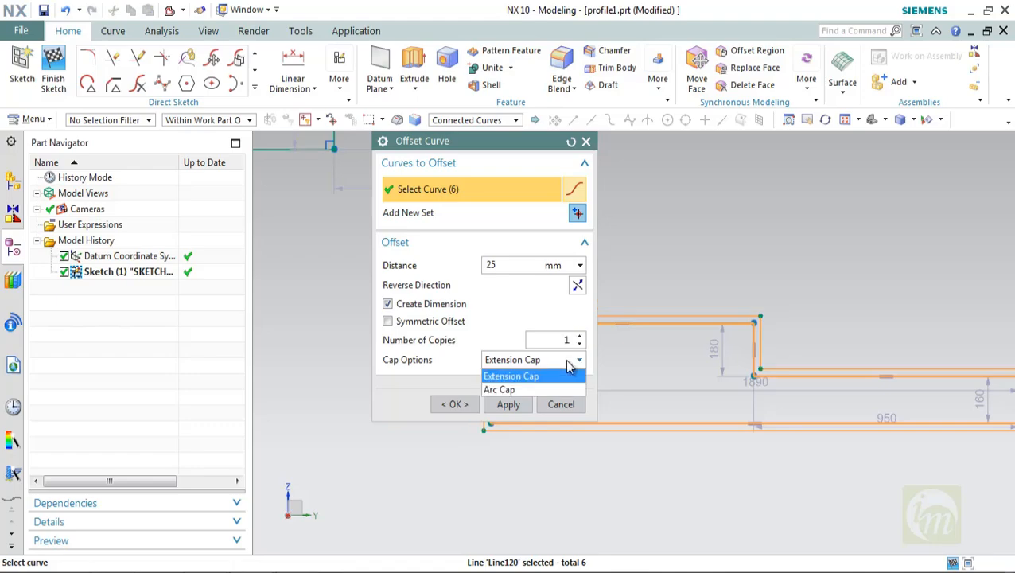
click(570, 362)
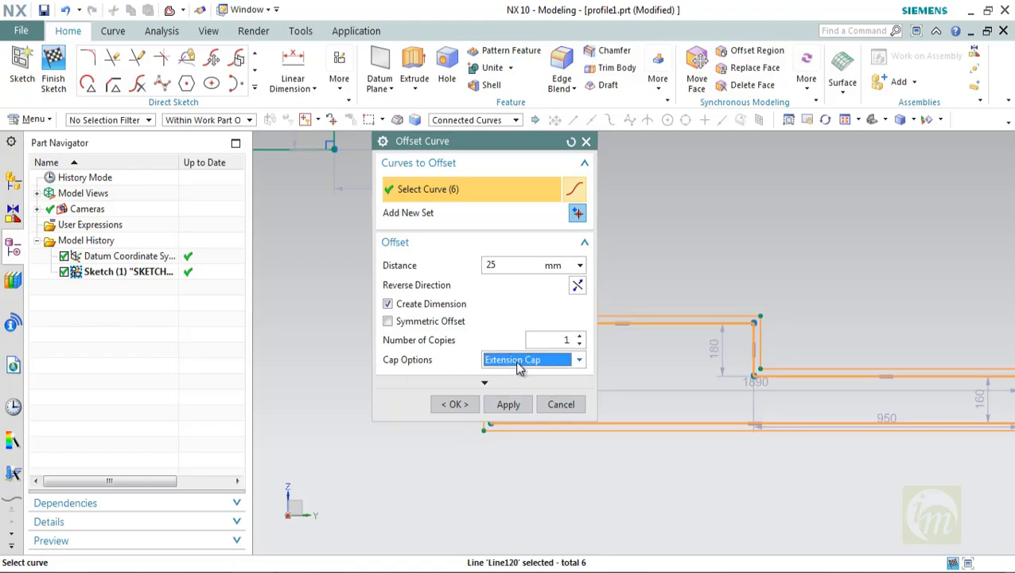
click(538, 362)
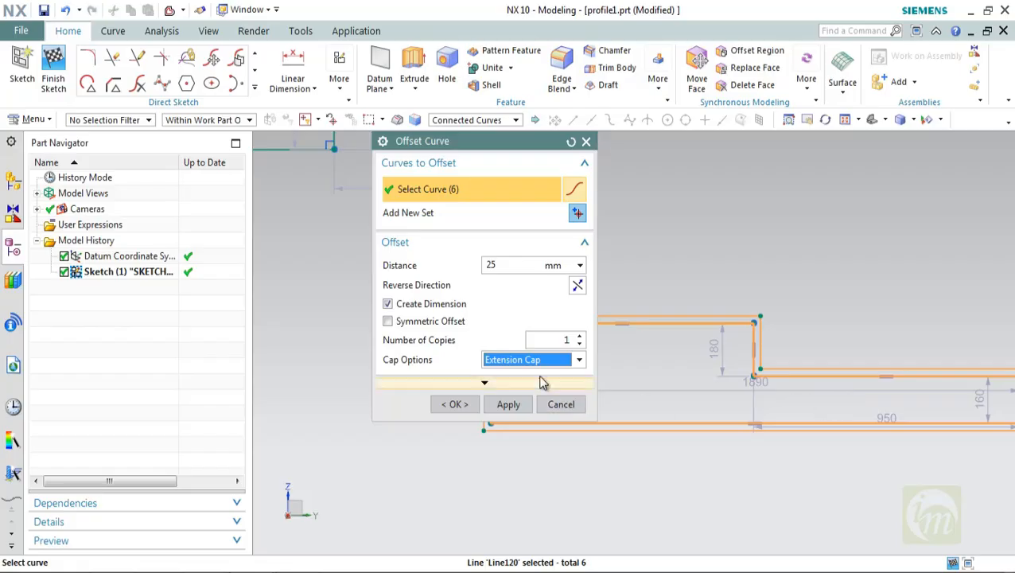
click(538, 364)
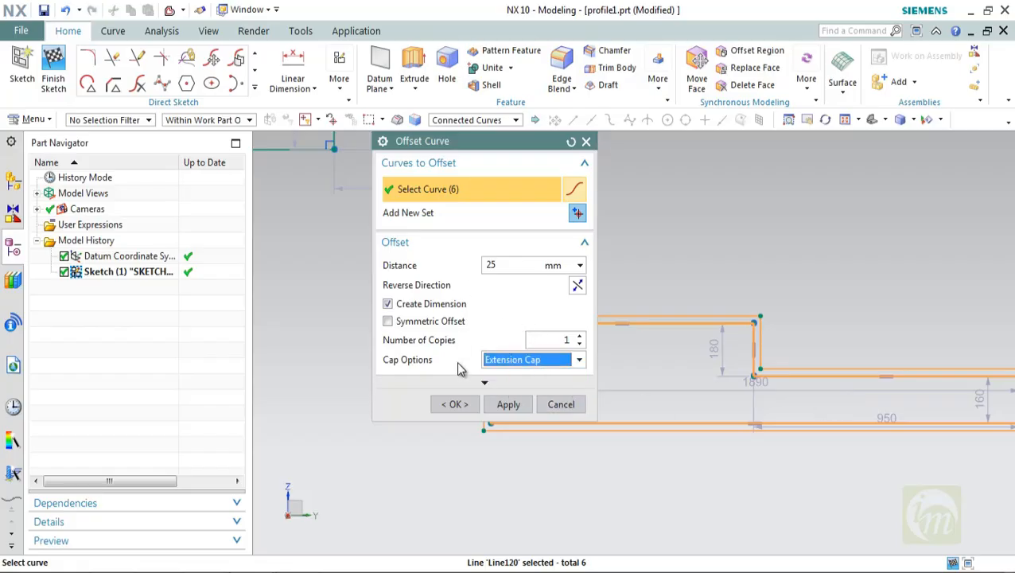
click(524, 362)
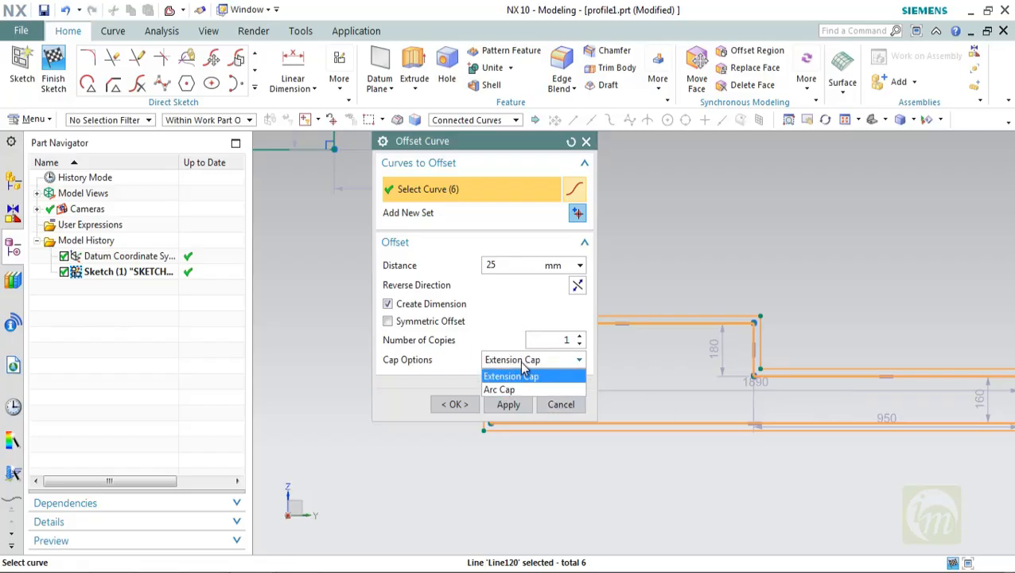
click(525, 373)
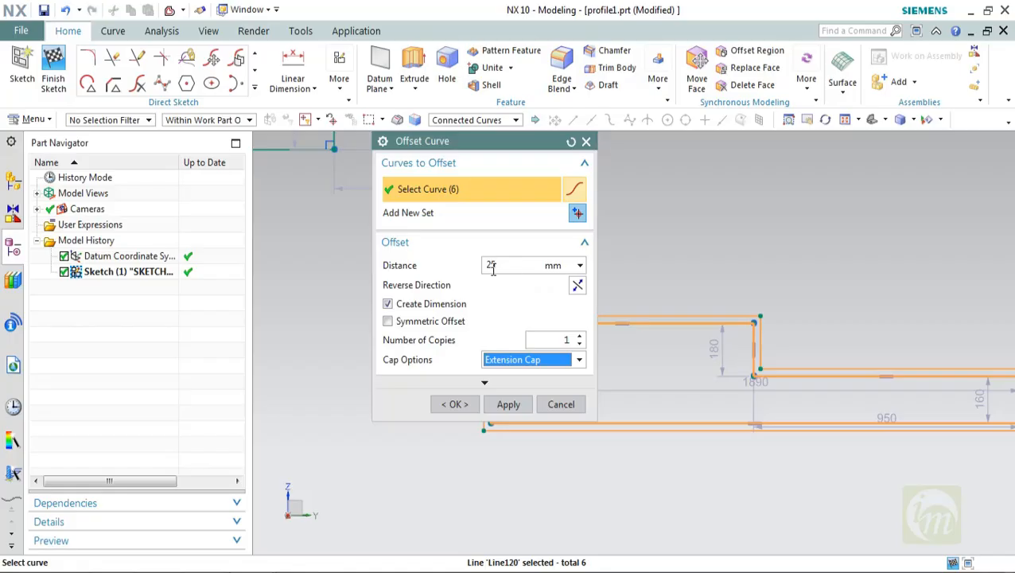
click(561, 404)
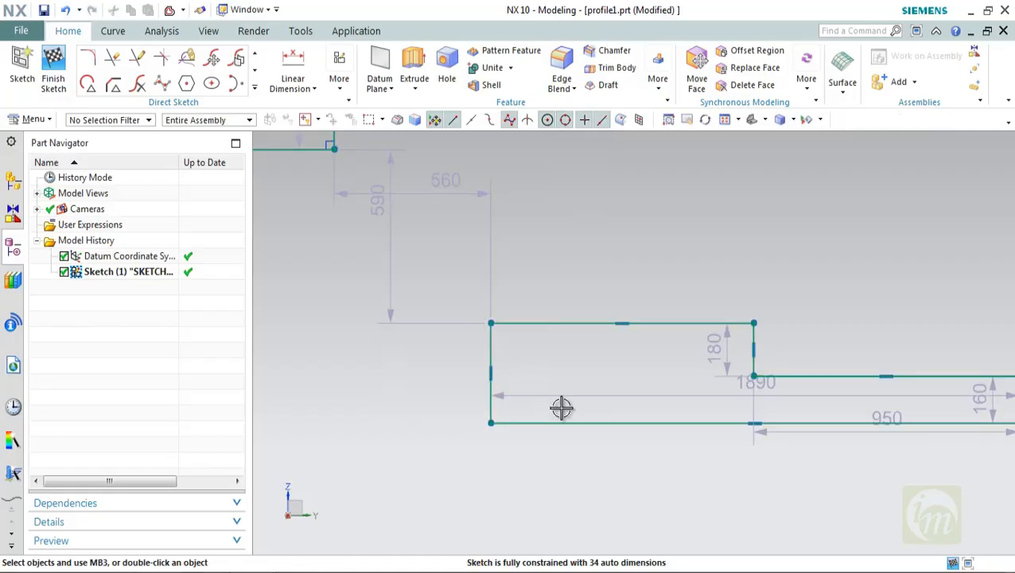
Sketch a horizontal line about 1800 mm long, roughly 990 mm above the stepped profile and offset to its right
scroll(562, 408, down, 3)
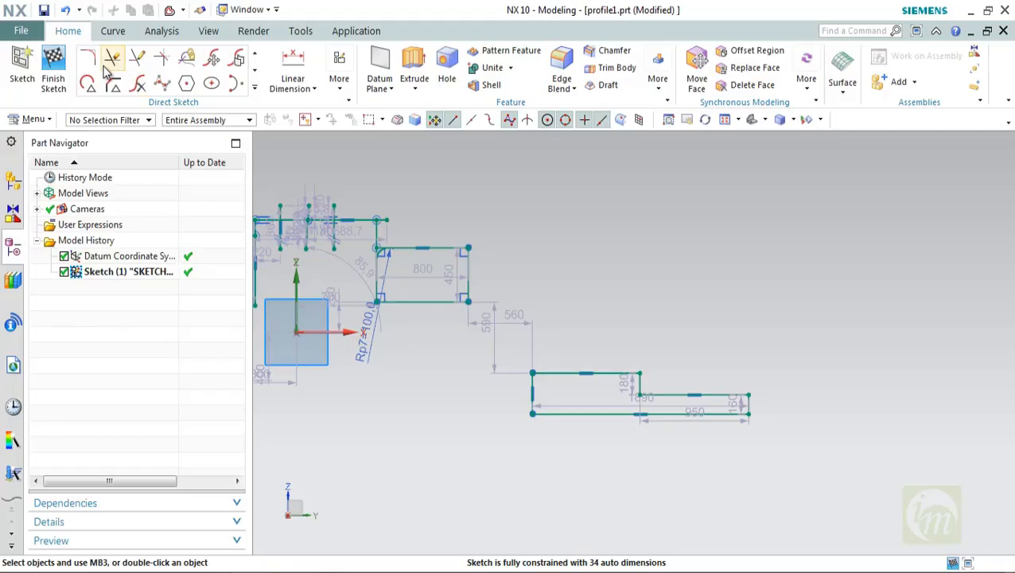
click(858, 245)
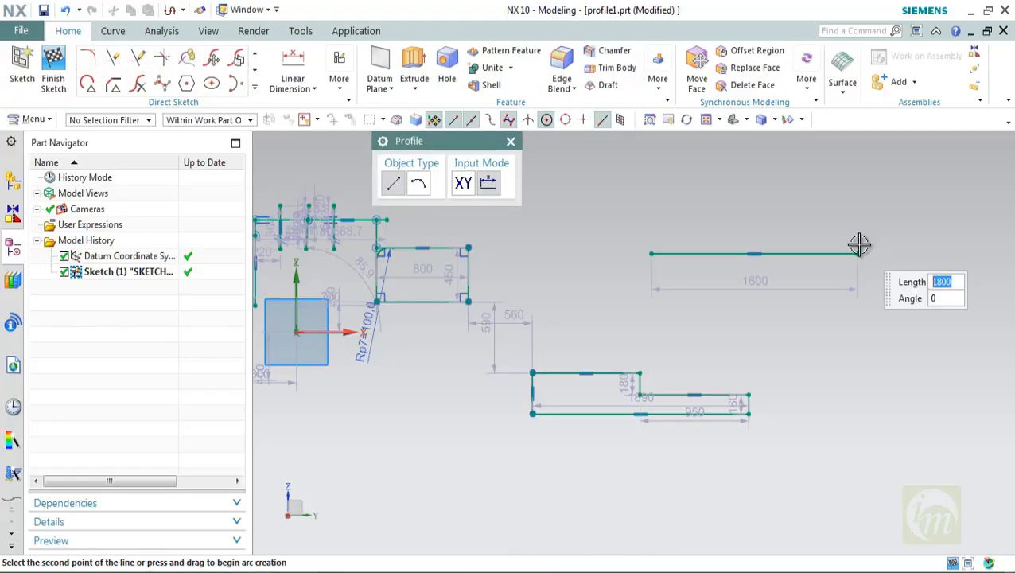
key(Escape)
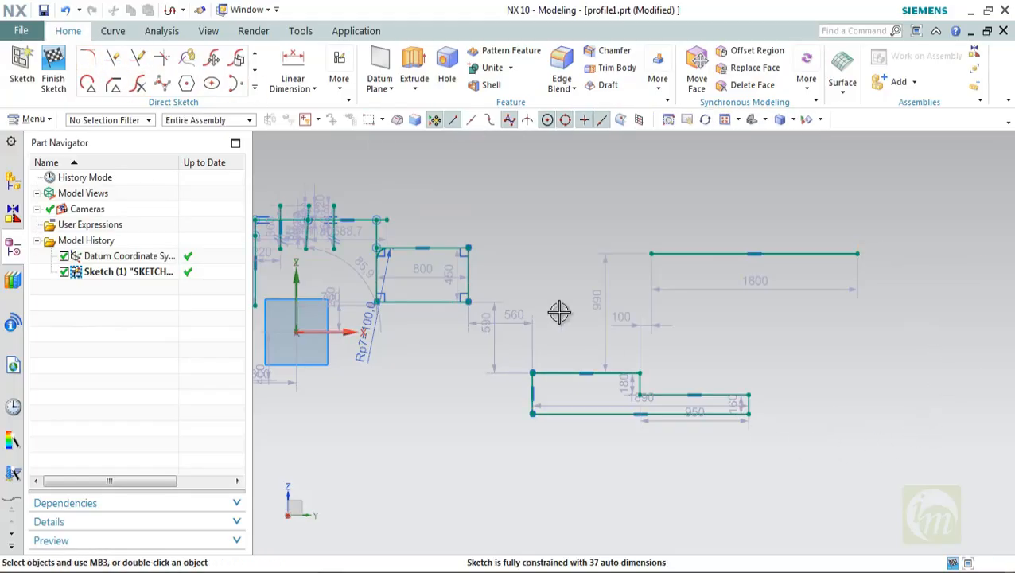
Set up an offset of the 1800 mm horizontal line at a distance of 200 mm, symmetric on both sides
click(255, 87)
click(184, 184)
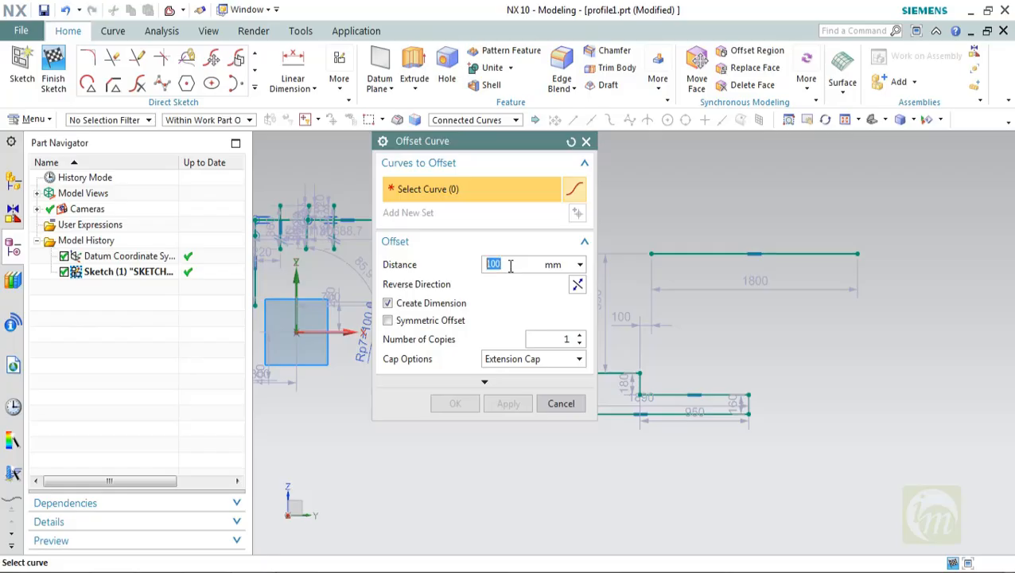
click(691, 254)
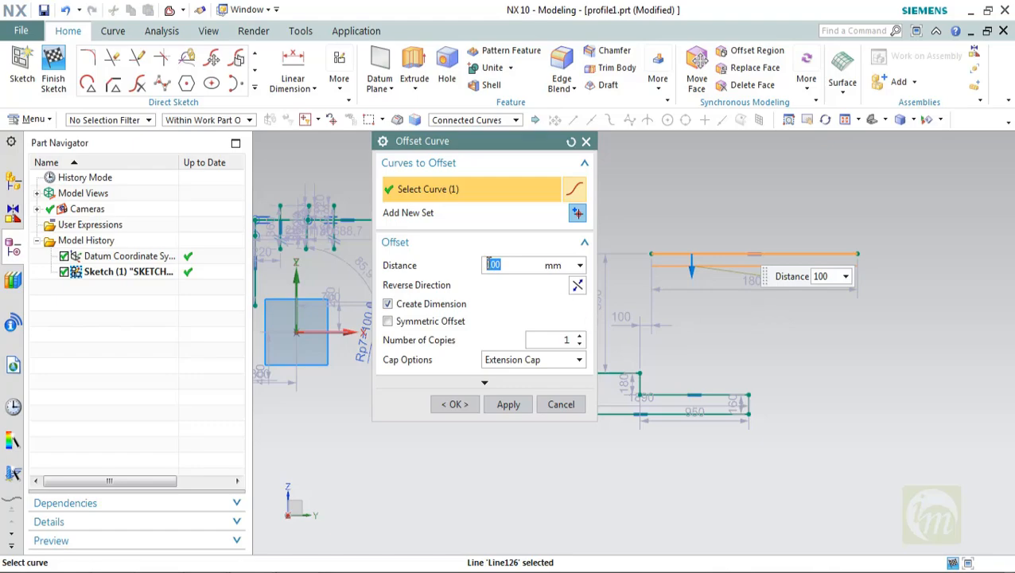
key(Return)
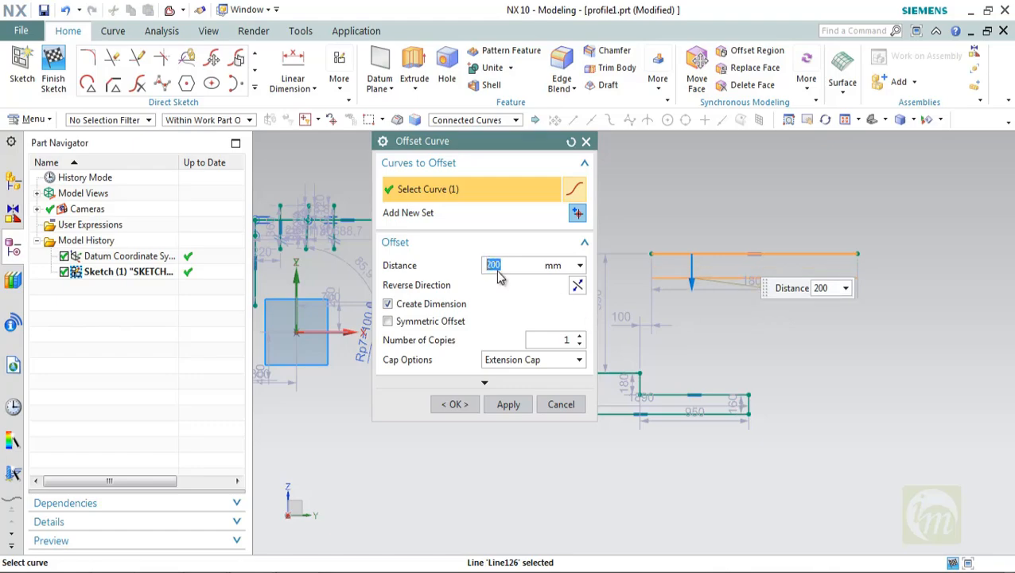
click(420, 326)
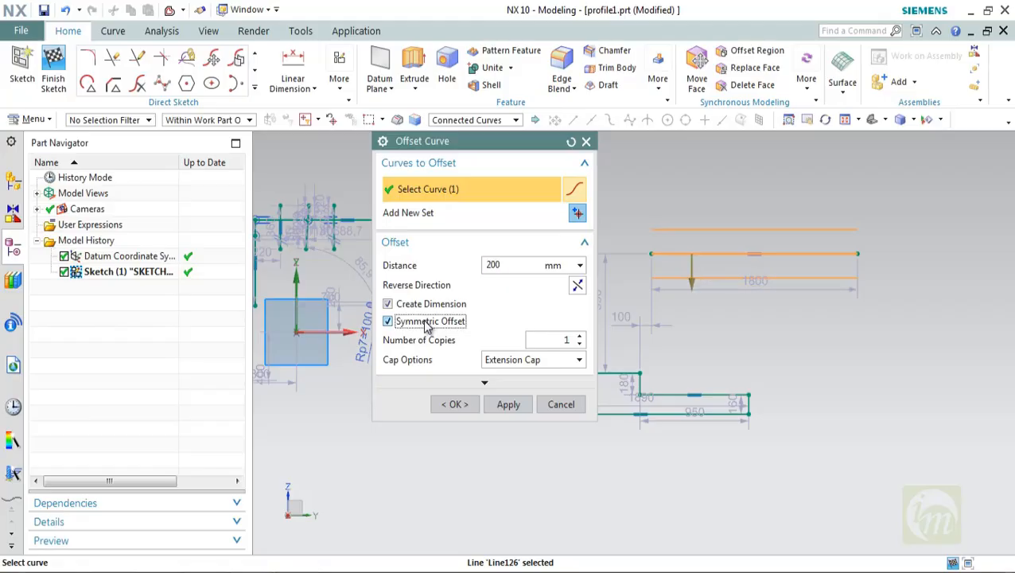
Set the offset's cap option to Arc Cap and apply the symmetric offset of the line
click(523, 362)
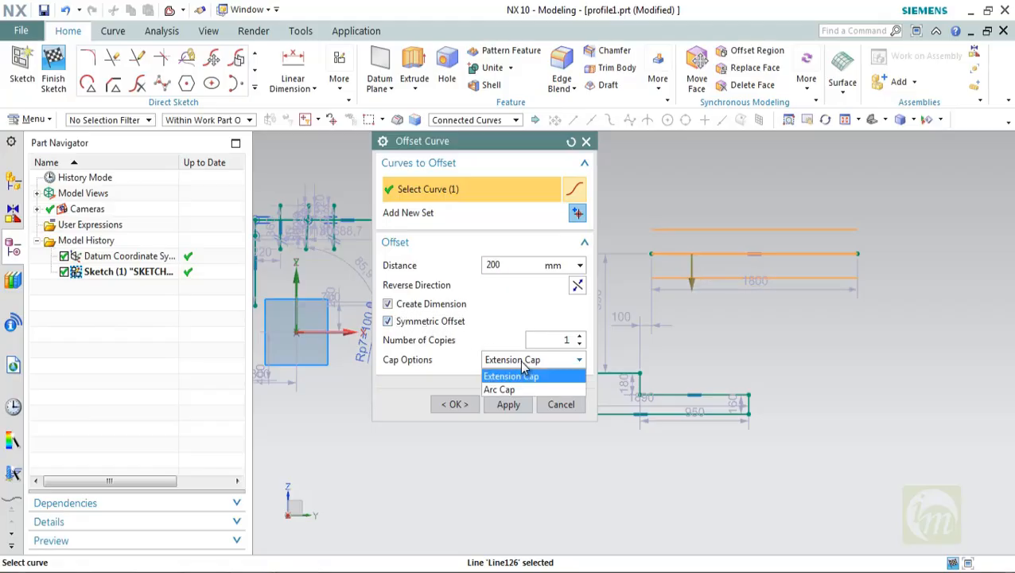
click(518, 378)
click(523, 363)
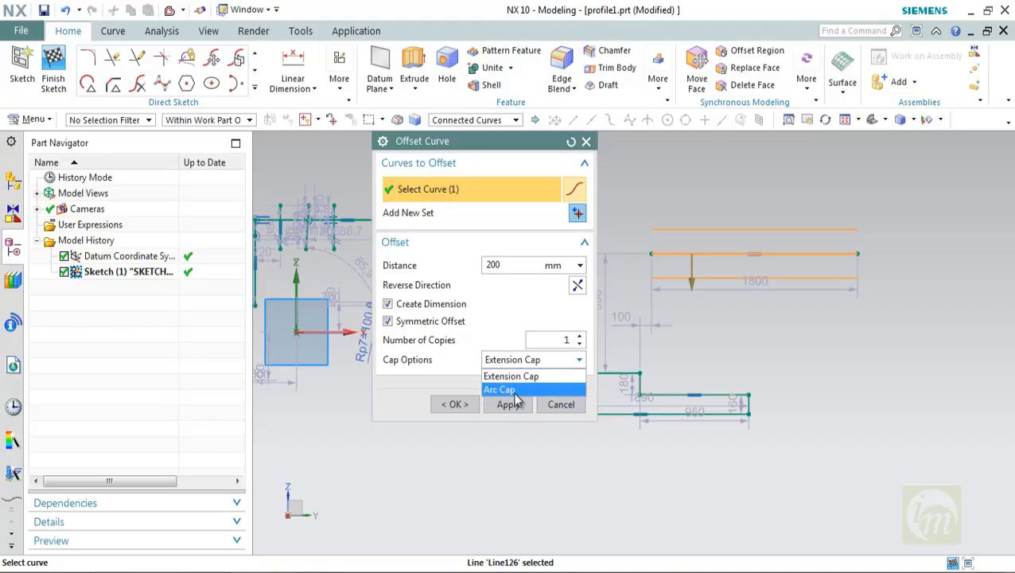
click(511, 389)
click(510, 404)
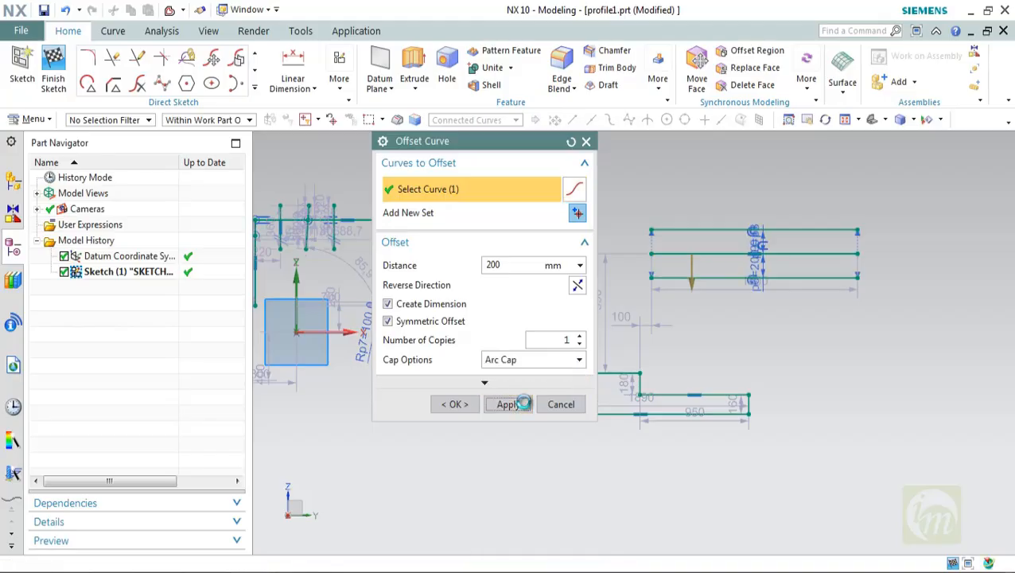
Turn off symmetric offset and dimension creation, and leave the Offset Curve command
click(423, 323)
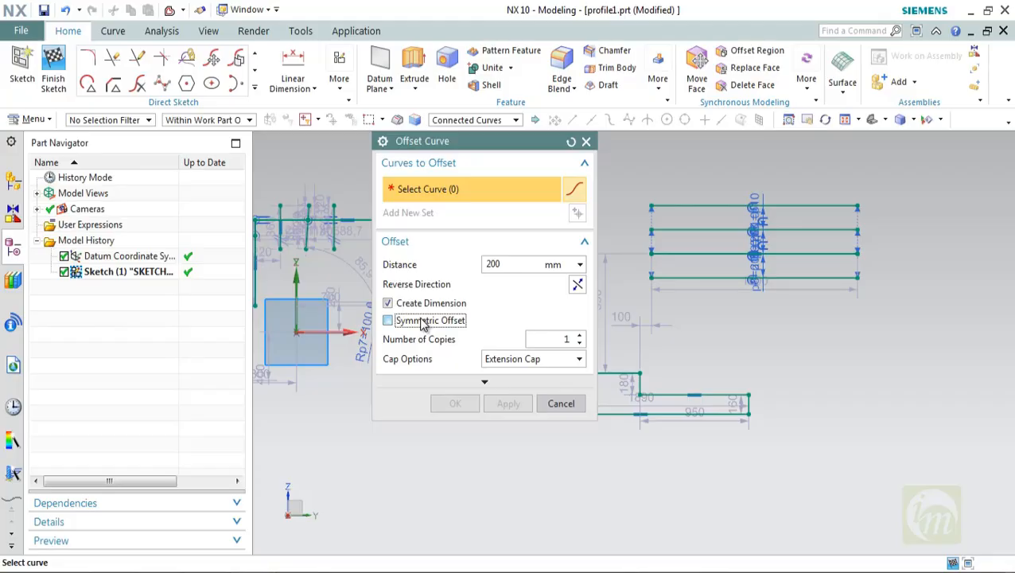
click(452, 304)
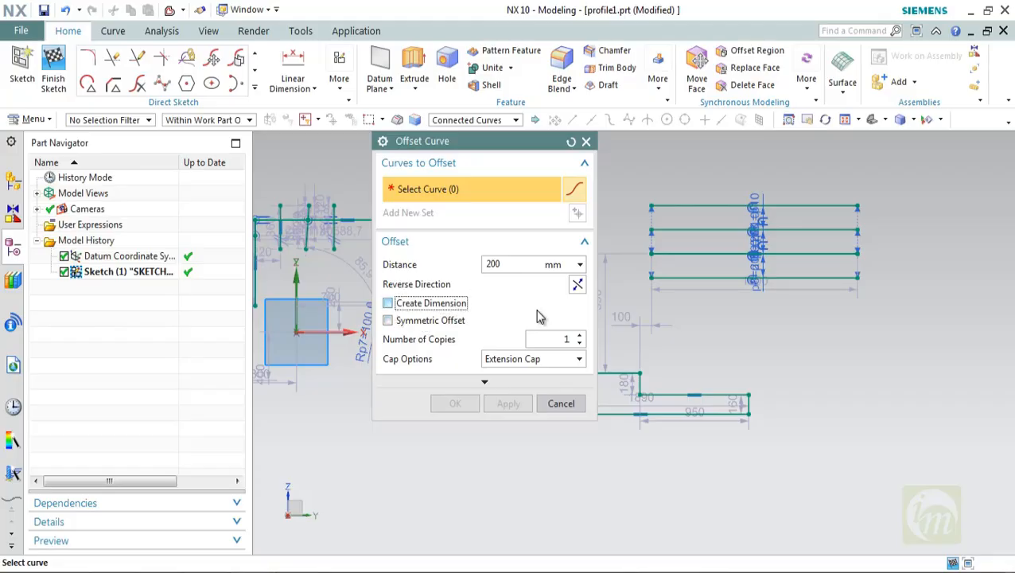
scroll(715, 318, up, 4)
scroll(766, 284, down, 4)
click(561, 399)
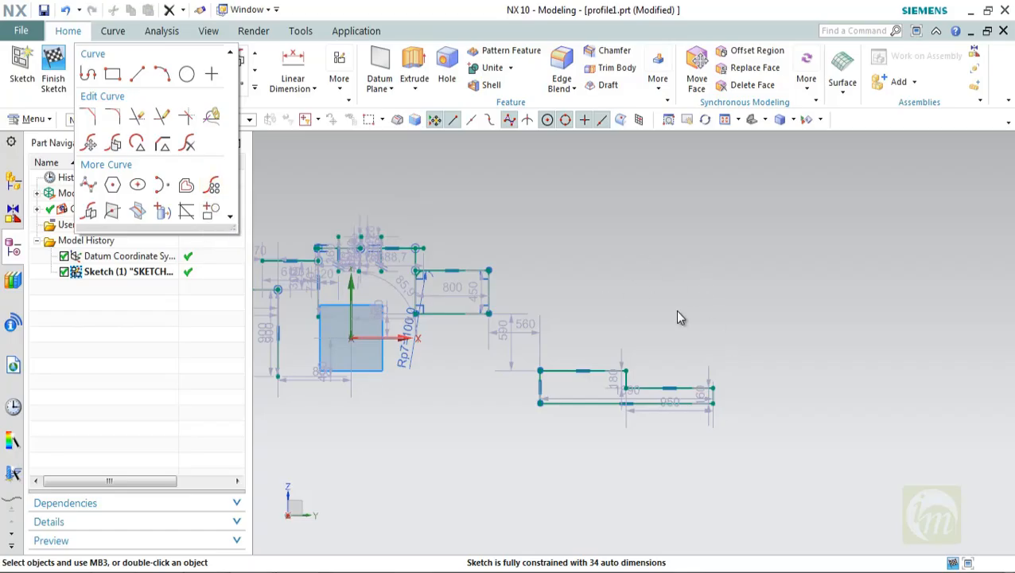
Delete the stepped profile together with its dimensions from the sketch
click(500, 282)
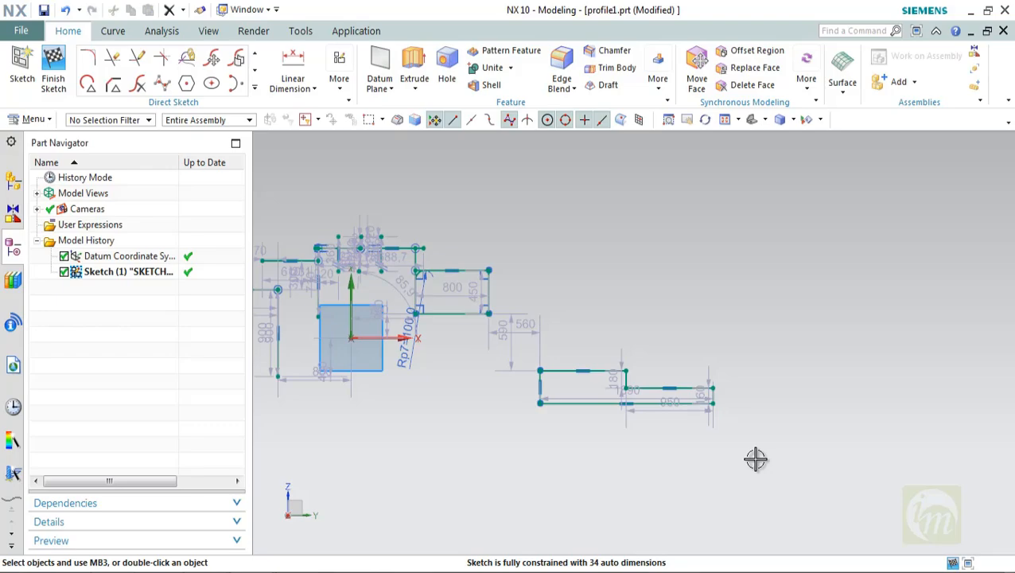
mouse_move(529, 295)
mouse_down()
mouse_move(689, 443)
mouse_move(733, 454)
mouse_up()
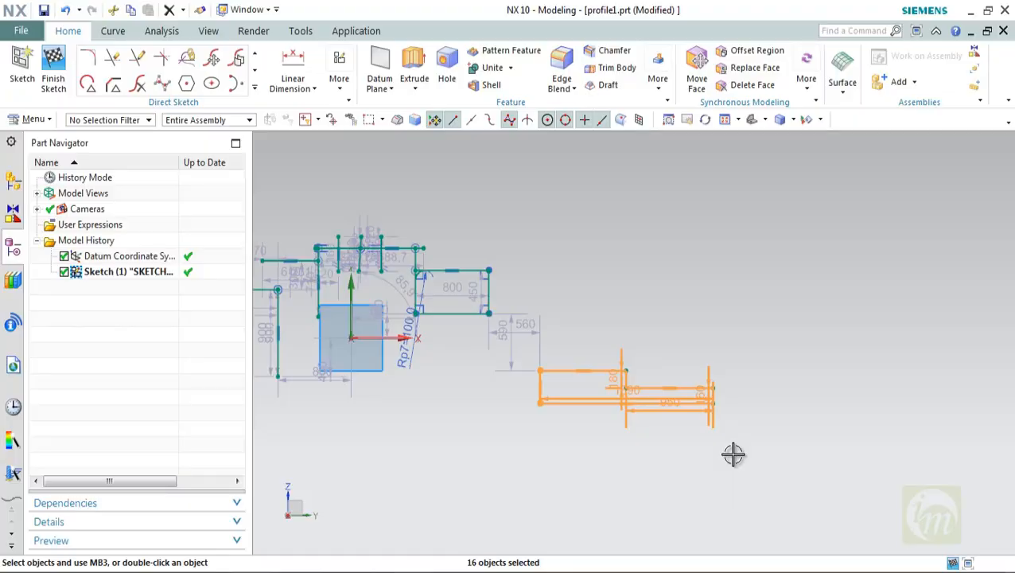
key(Delete)
click(507, 324)
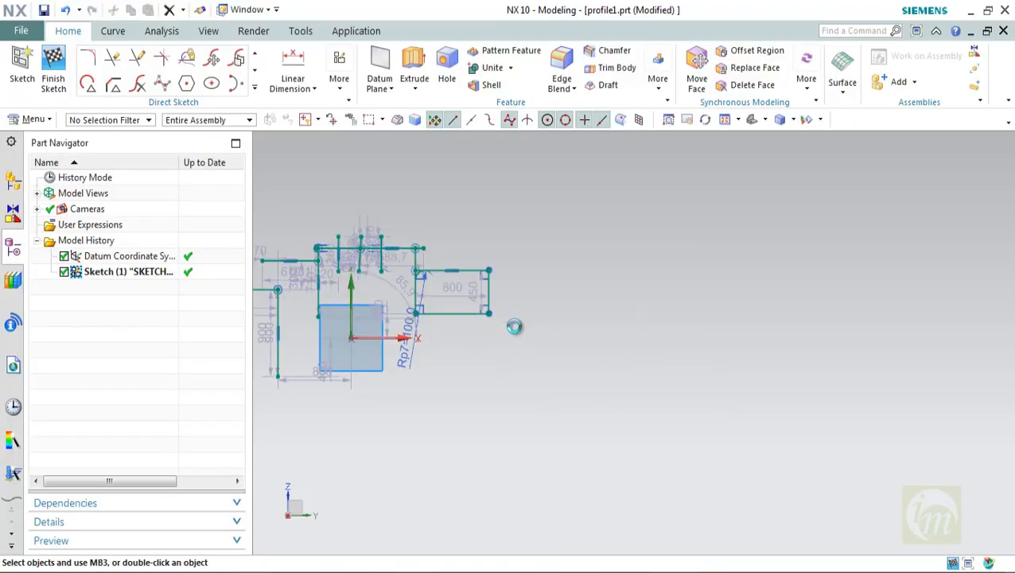
Review the layout types of the Pattern Curve command, keep Linear, and close the command
click(254, 87)
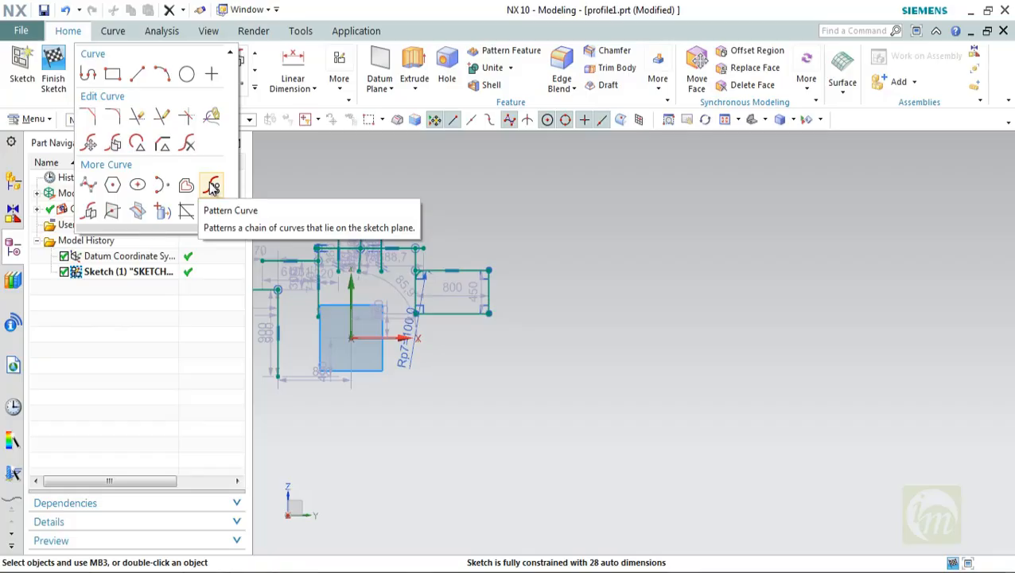
click(213, 188)
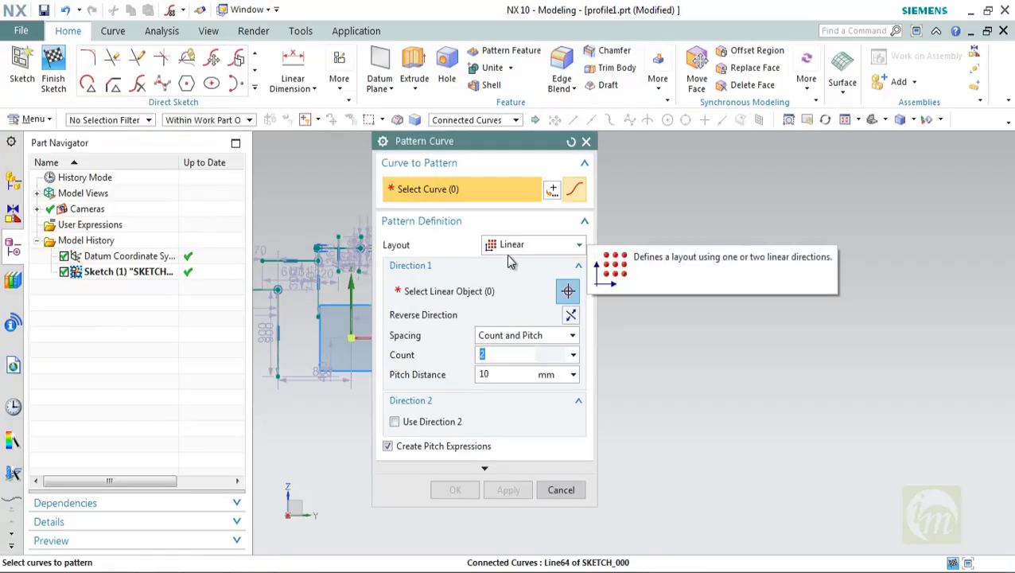
click(513, 248)
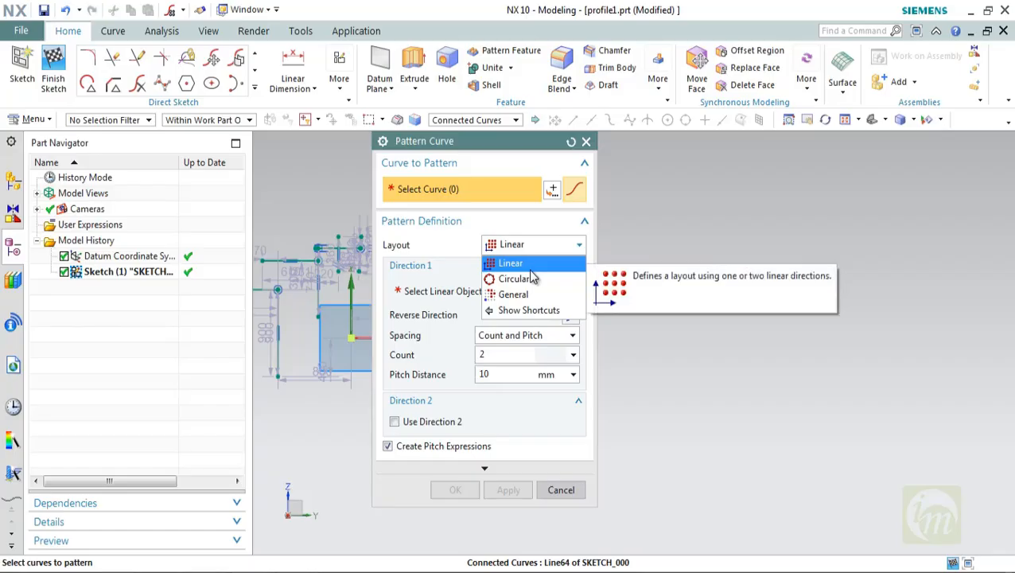
click(521, 264)
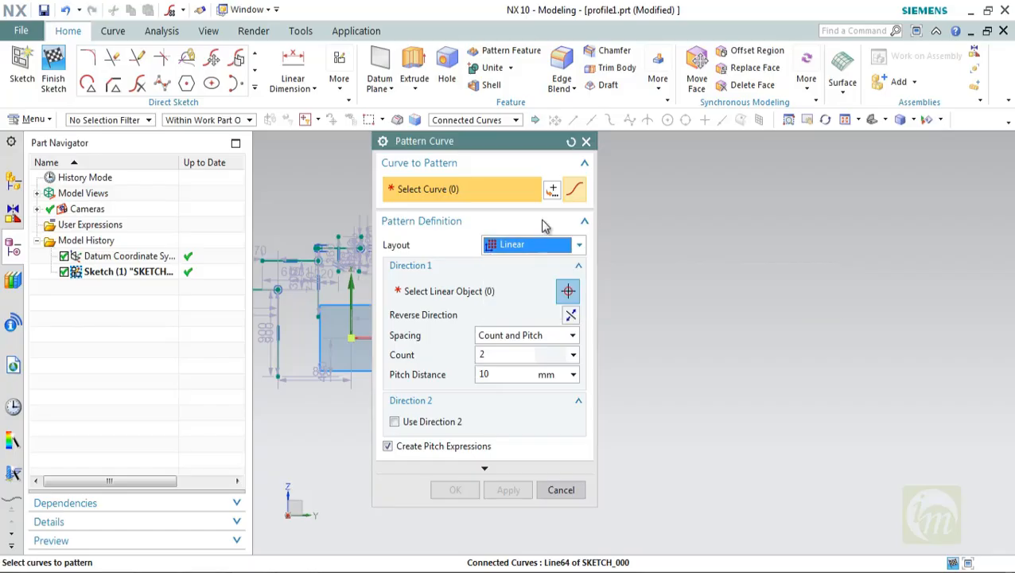
click(586, 140)
Sketch a rectangle about 2550 mm wide and 1500 mm high, roughly 1450 mm right of the 800 mm wide rectangle
key(r)
click(622, 242)
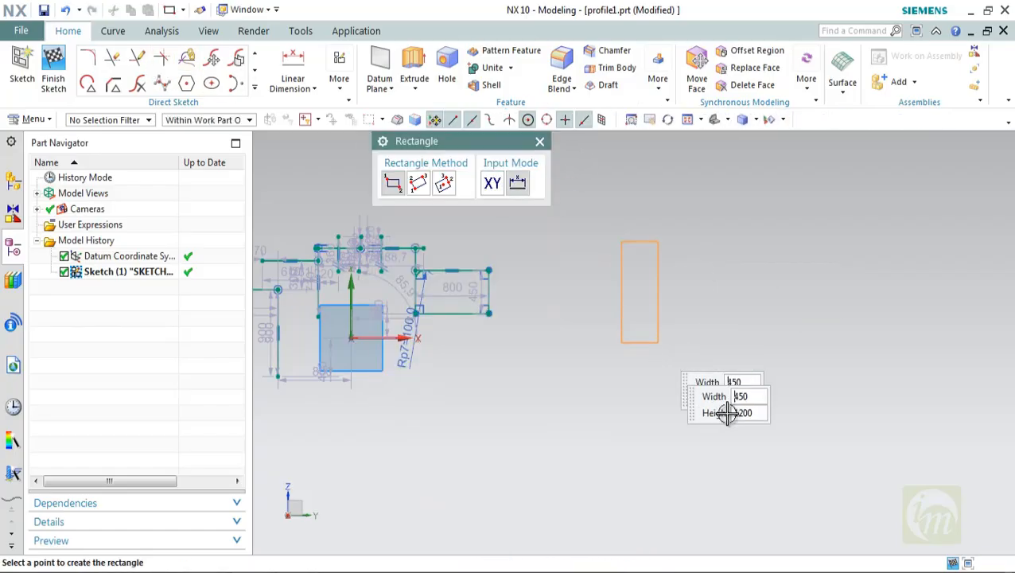
click(854, 386)
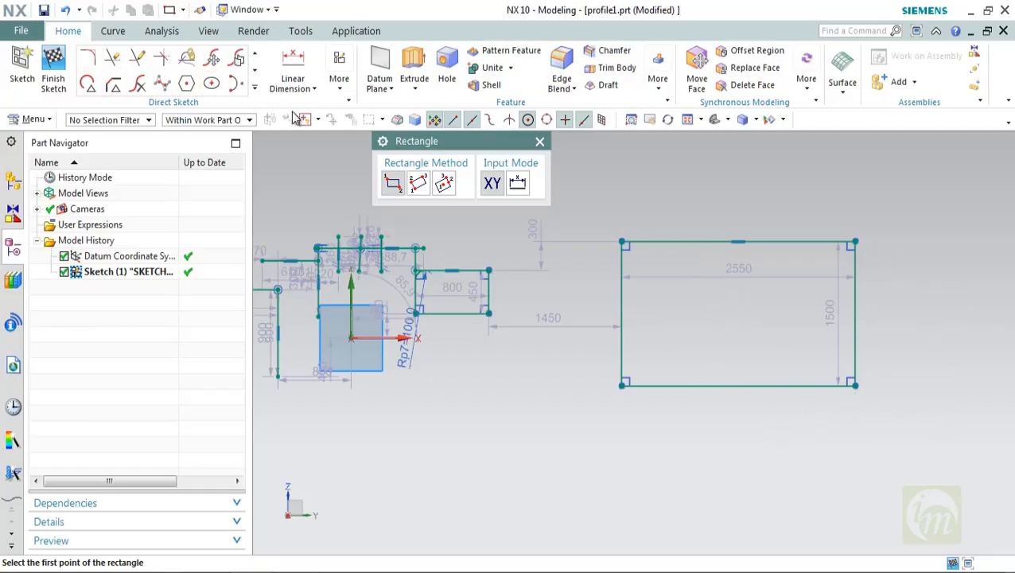
Sketch a narrow rectangle about 100 mm wide and 250 mm high near the upper-left corner inside the large rectangle
click(649, 263)
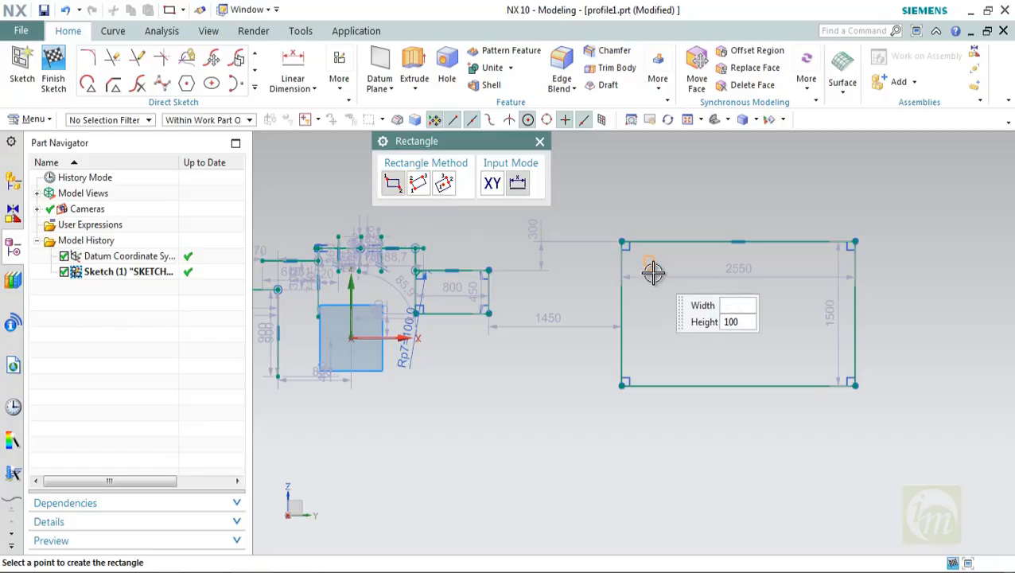
click(652, 278)
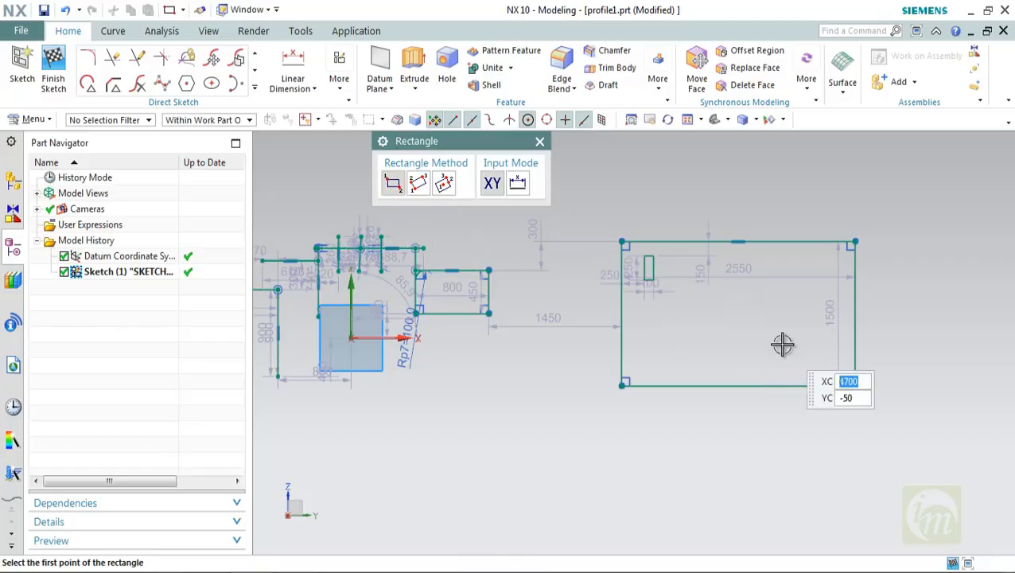
key(Escape)
scroll(643, 292, up, 2)
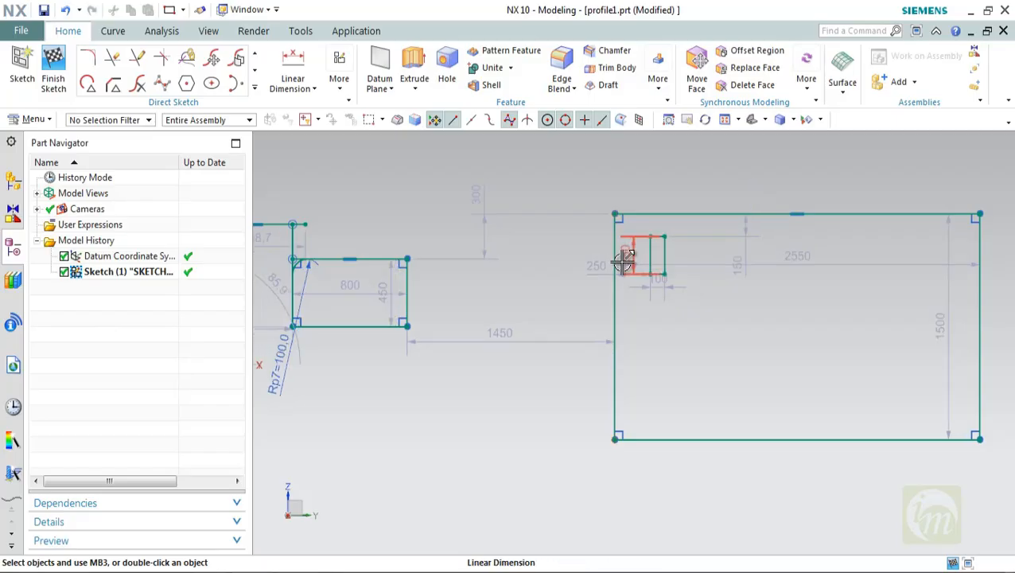
scroll(704, 294, down, 2)
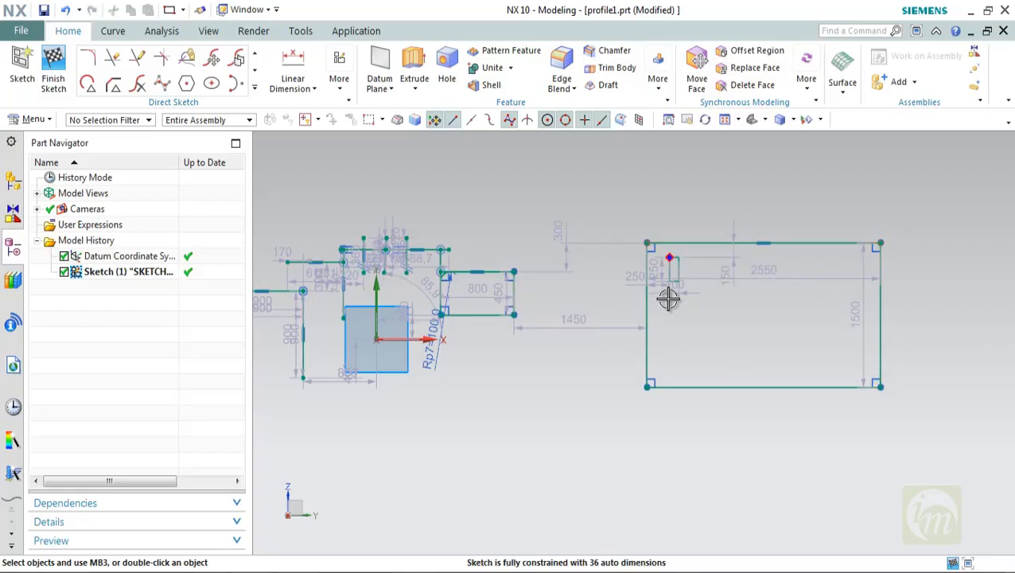
Start a curve pattern of the narrow rectangle's four lines using the Linear layout
click(254, 88)
click(214, 189)
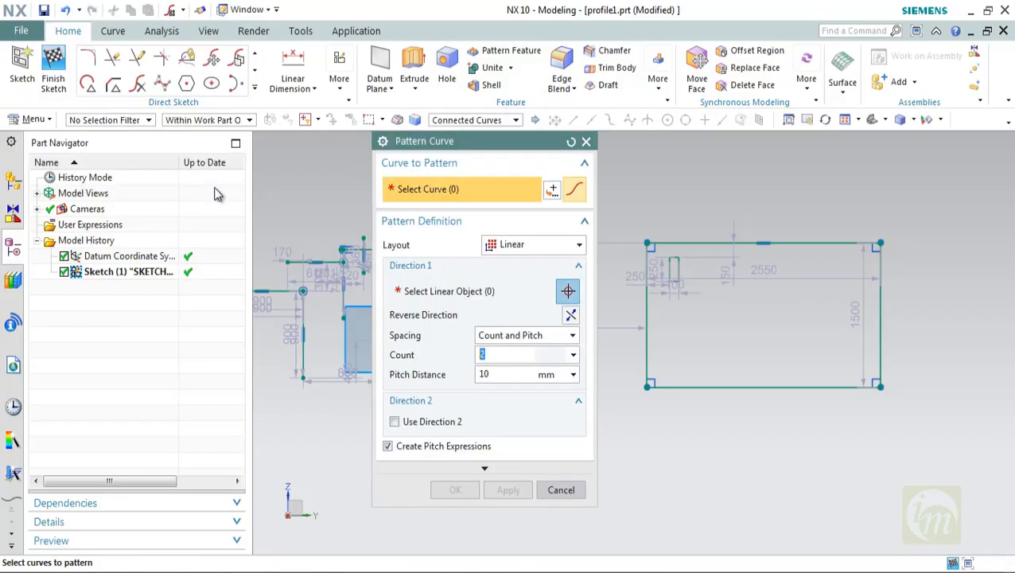
scroll(670, 264, up, 2)
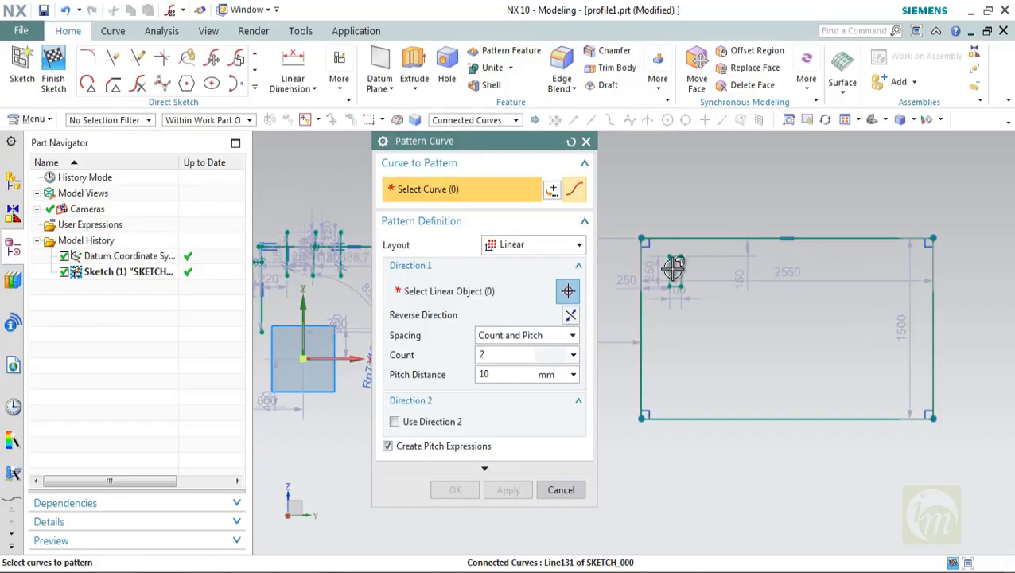
click(672, 267)
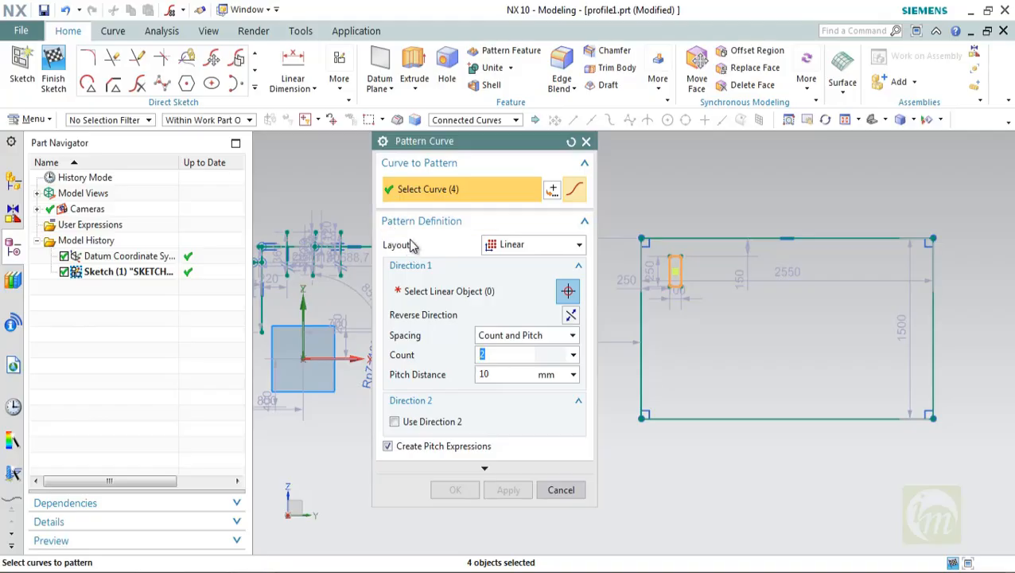
click(544, 249)
click(546, 256)
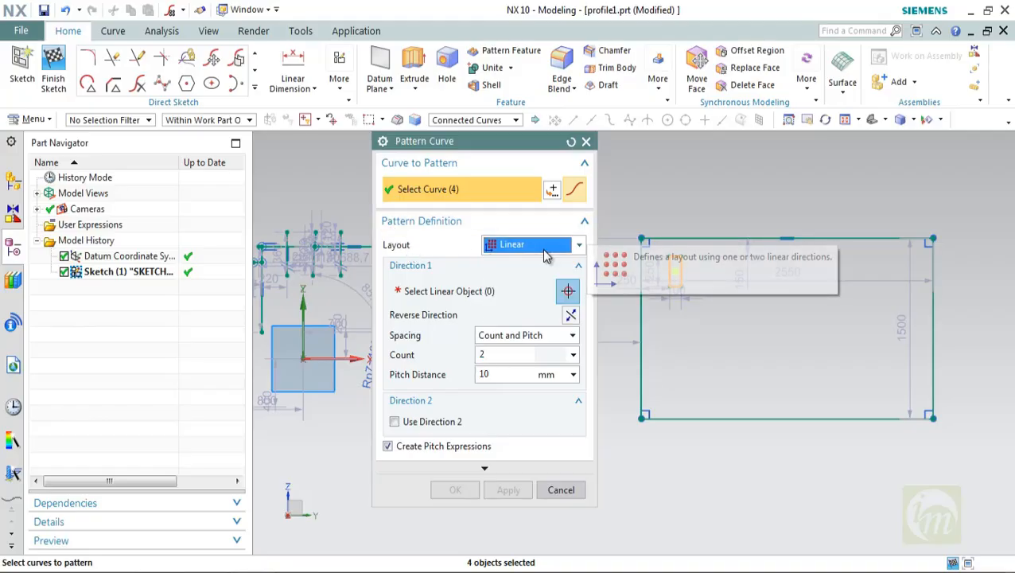
click(546, 248)
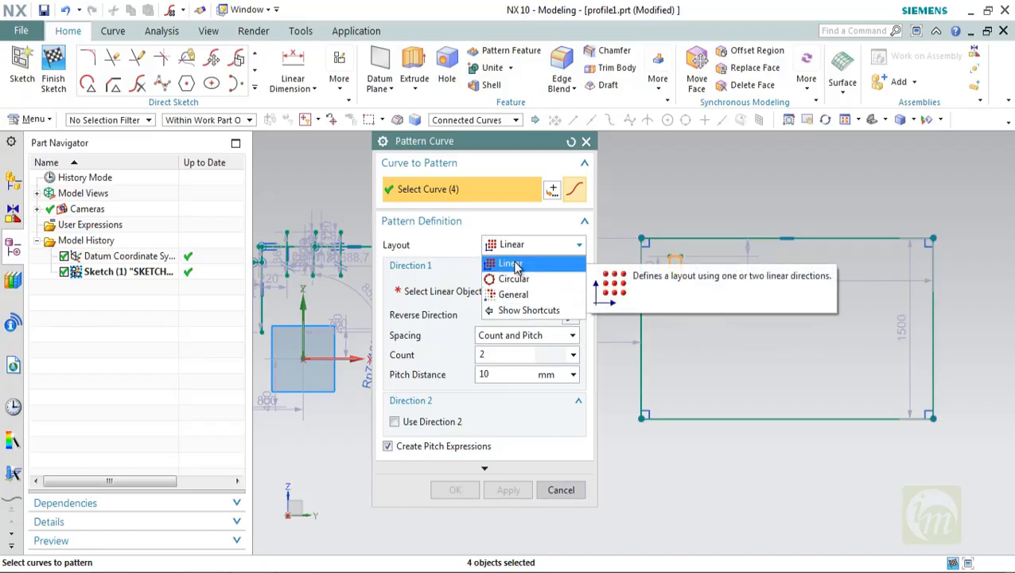
click(513, 264)
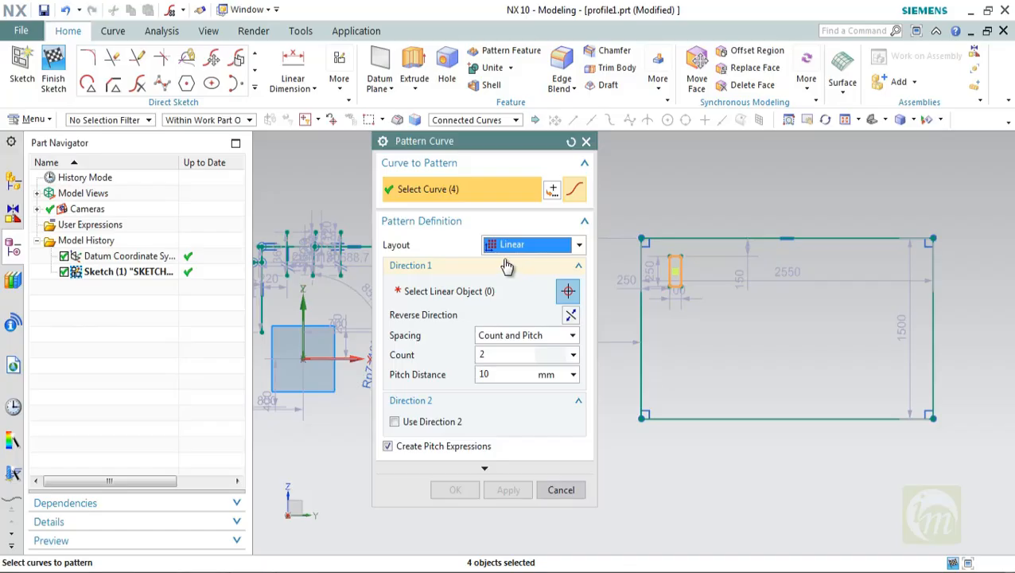
Use the large rectangle's right vertical edge as direction 1, with only the narrow rectangle's four lines as the curves to pattern
click(451, 298)
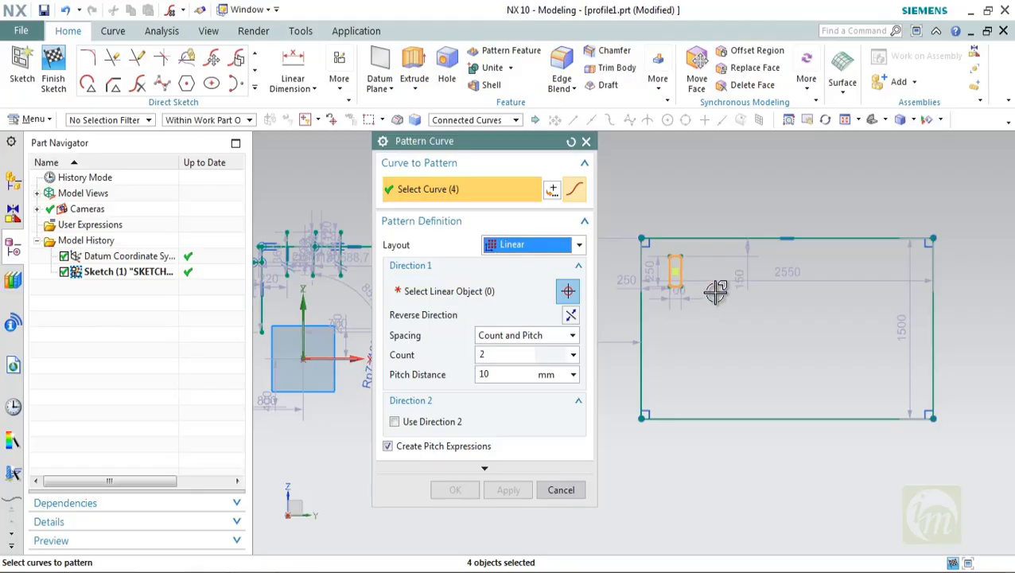
click(739, 235)
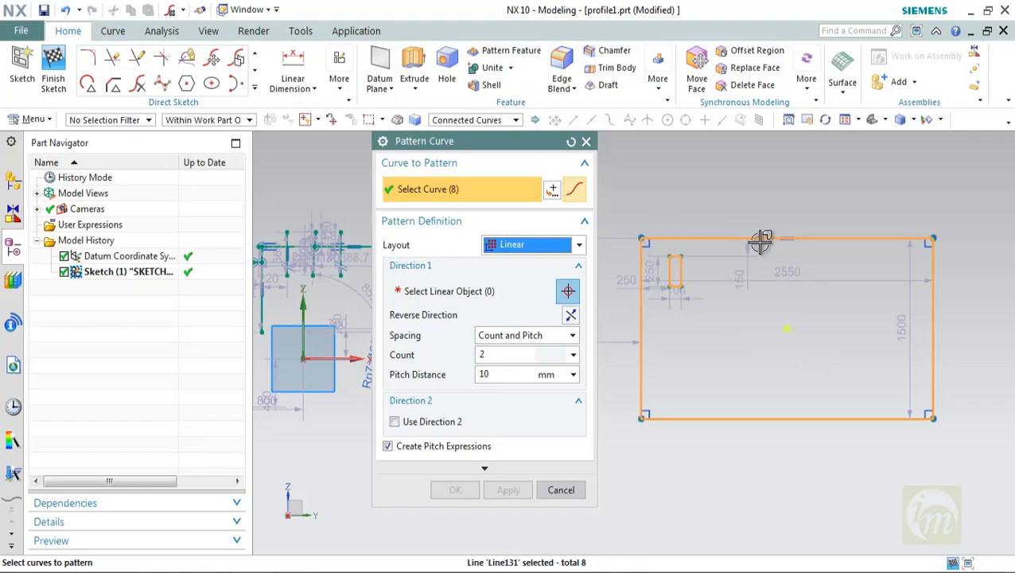
click(451, 294)
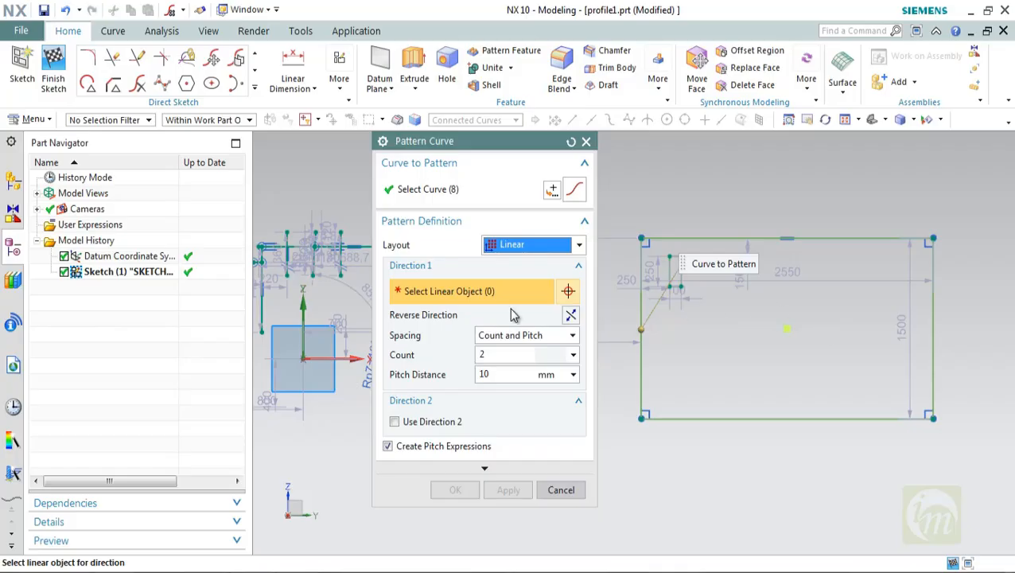
click(571, 315)
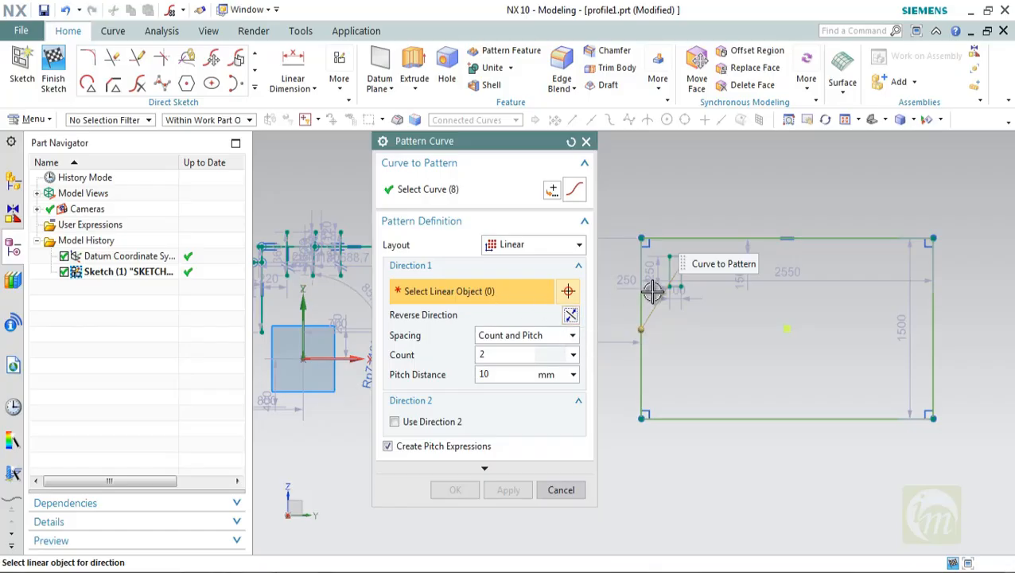
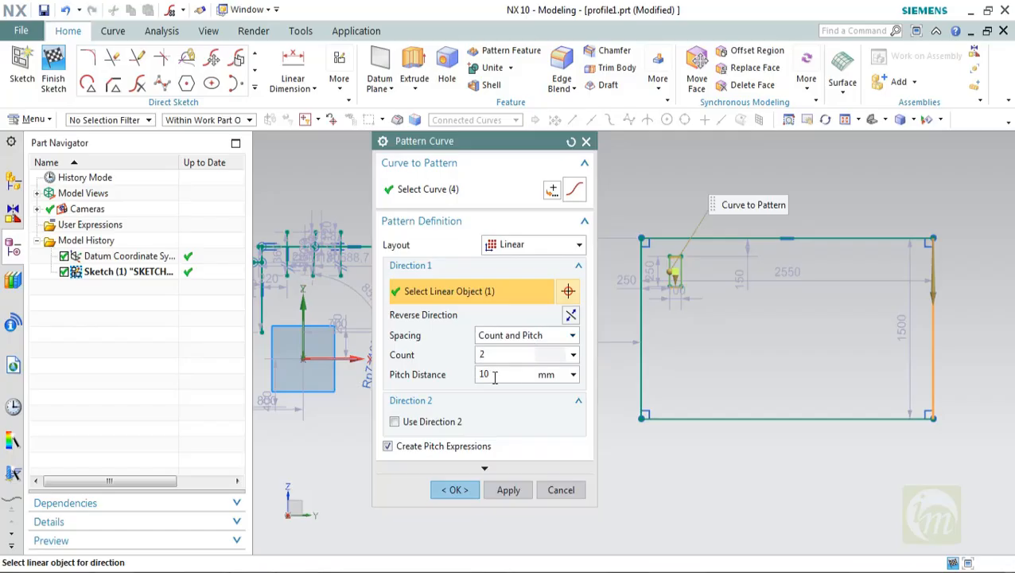
Review the Count and Span and the Pitch and Span spacing options for direction 1, and return to Count and Pitch
click(510, 335)
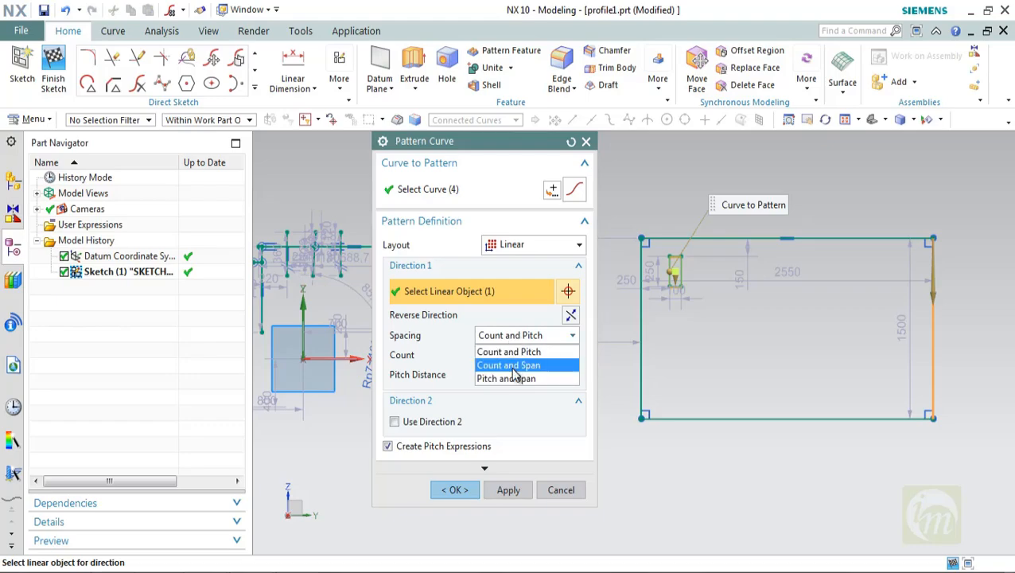
click(513, 367)
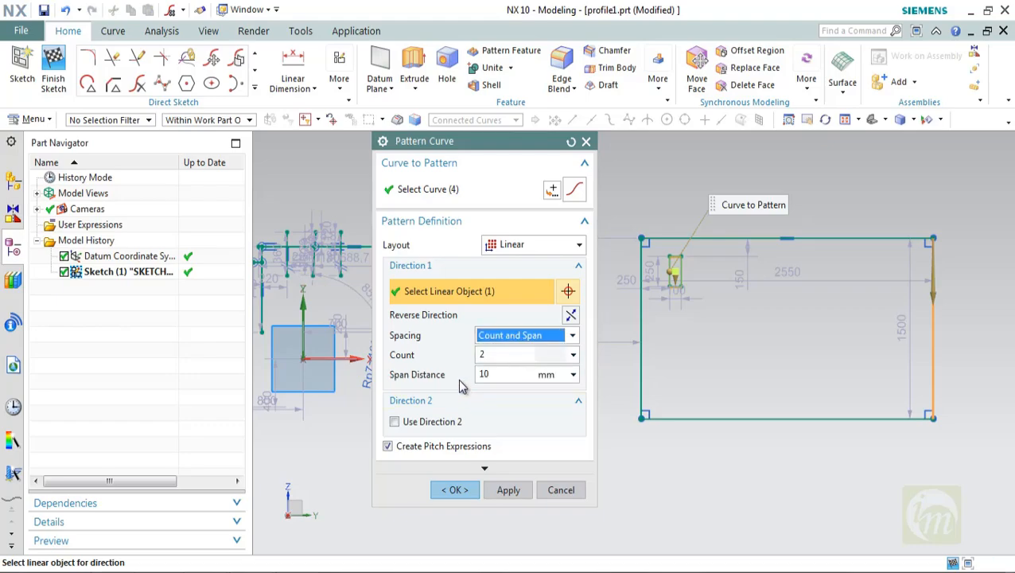
key(Tab)
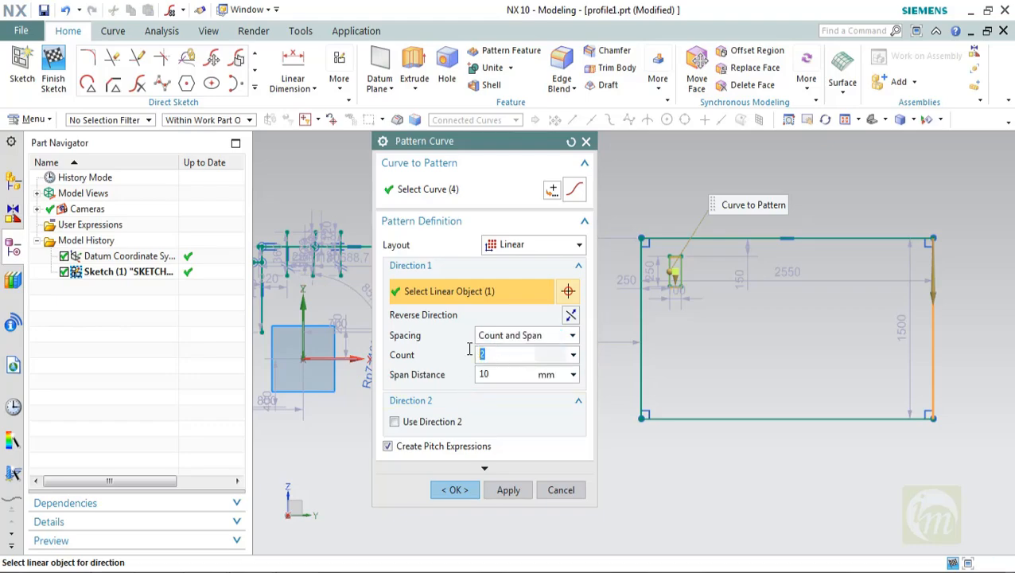
click(516, 339)
click(513, 376)
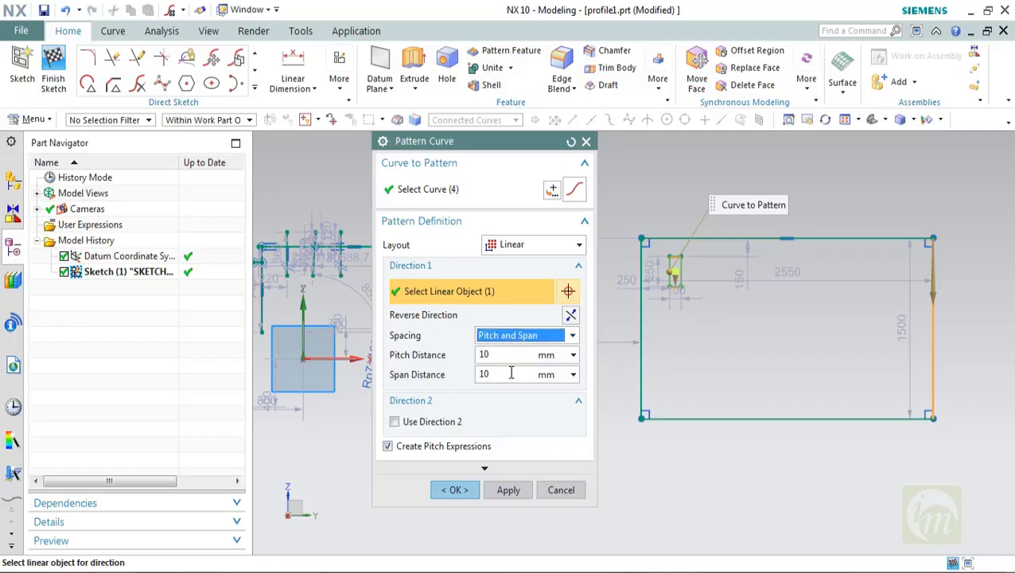
key(Tab)
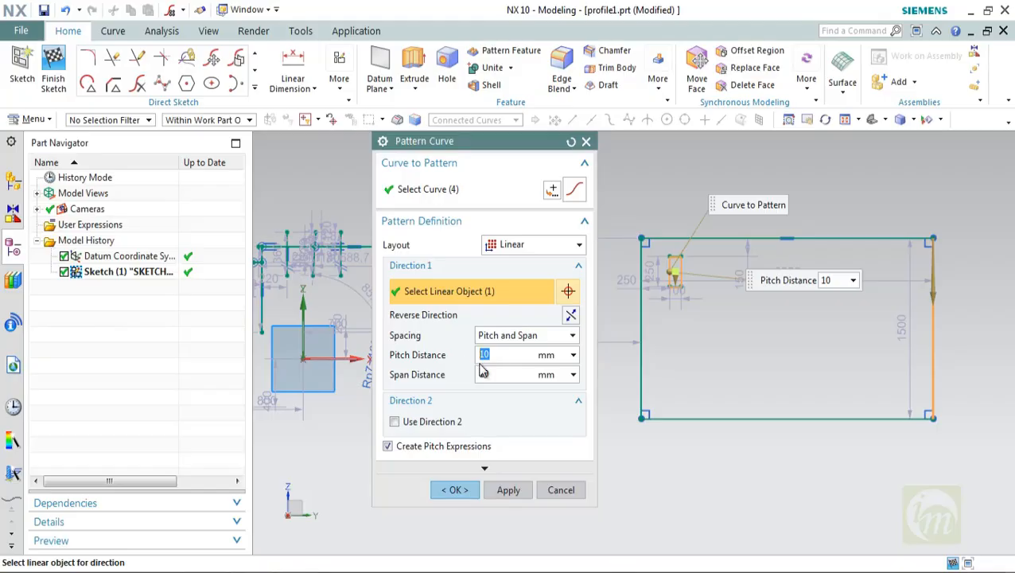
click(499, 335)
click(507, 352)
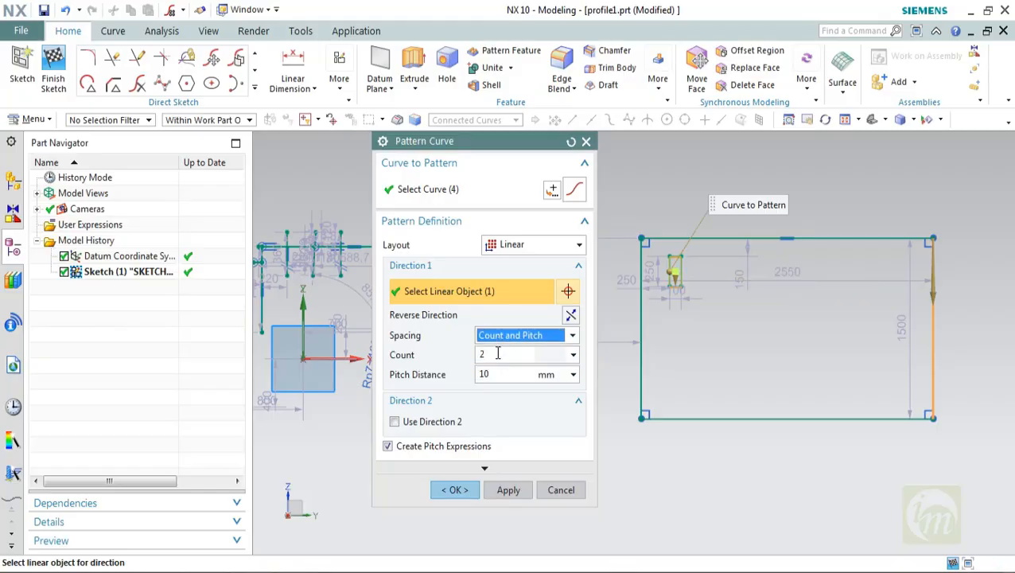
Set direction 1 of the pattern to a count of 3 with a pitch distance of 450 mm, running down the large rectangle
key(Tab)
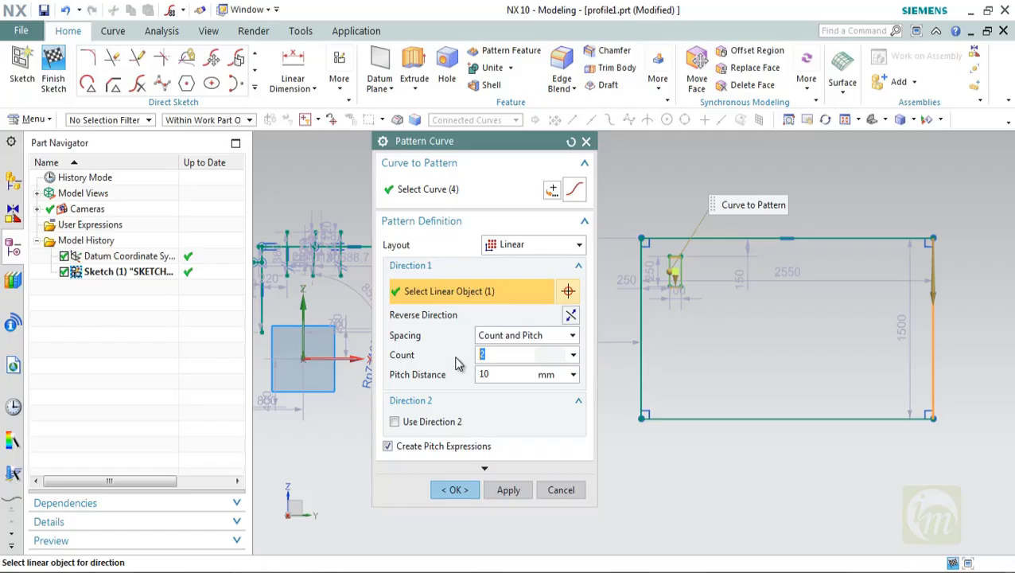
text(3)
click(495, 372)
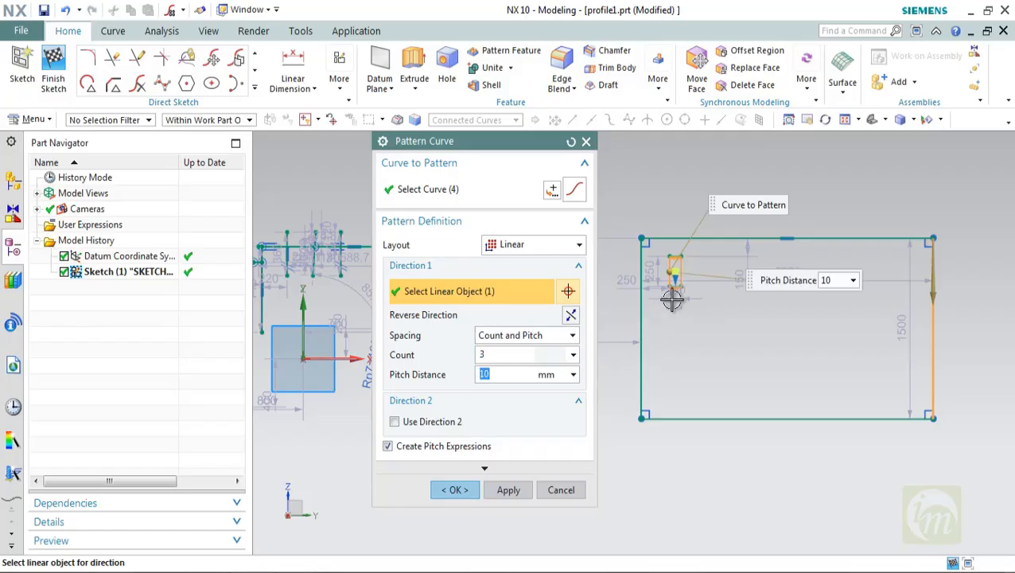
drag(675, 296, 675, 338)
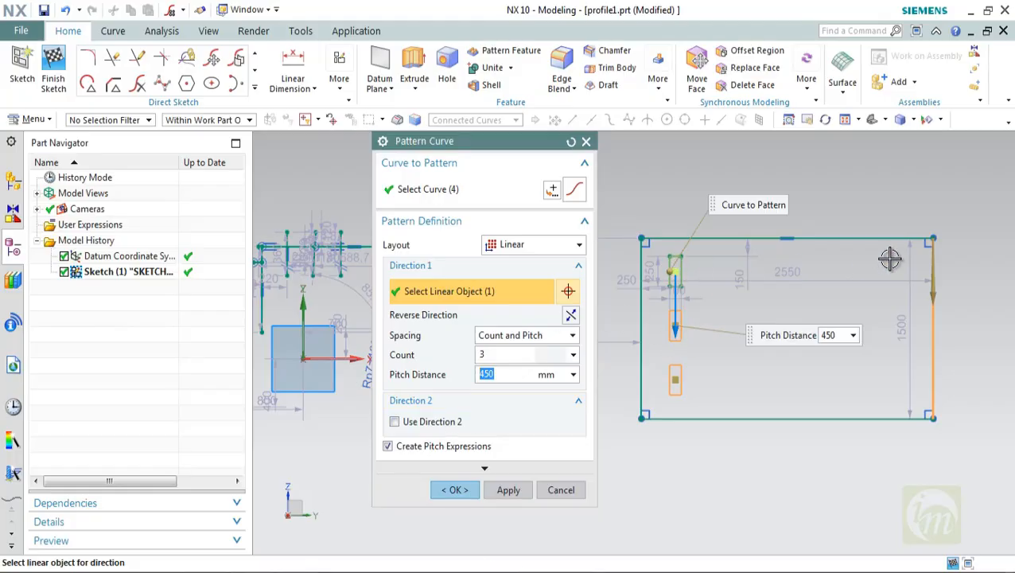
Enable direction 2 along the large rectangle's top edge with a count of 6 and a pitch distance of 400 mm
click(397, 423)
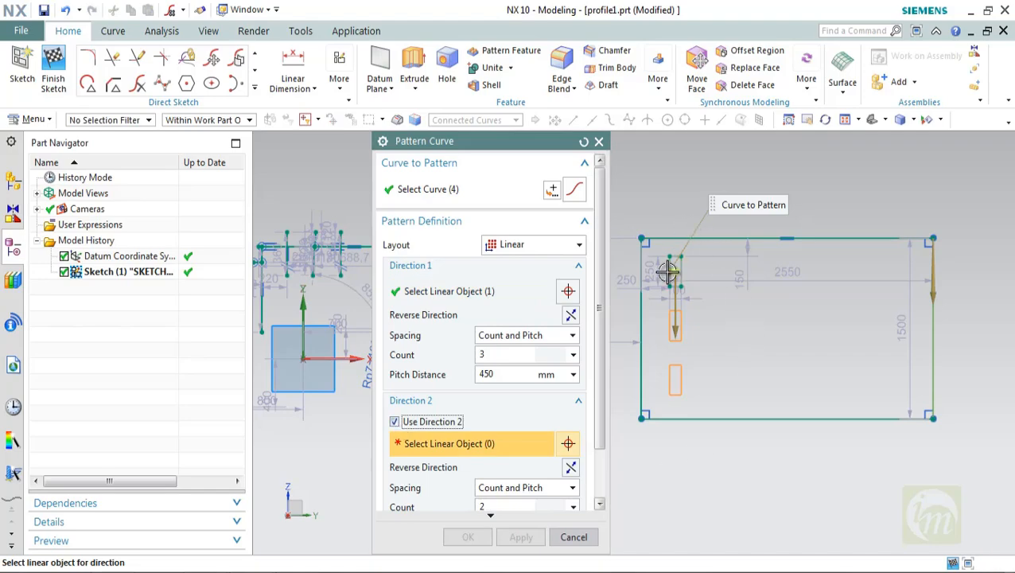
click(810, 239)
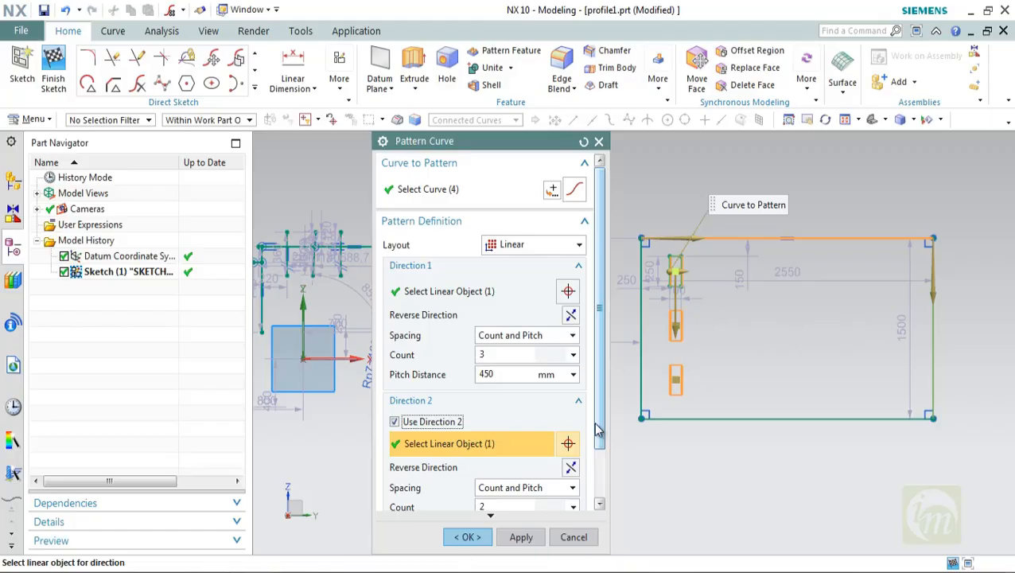
scroll(602, 410, down, 2)
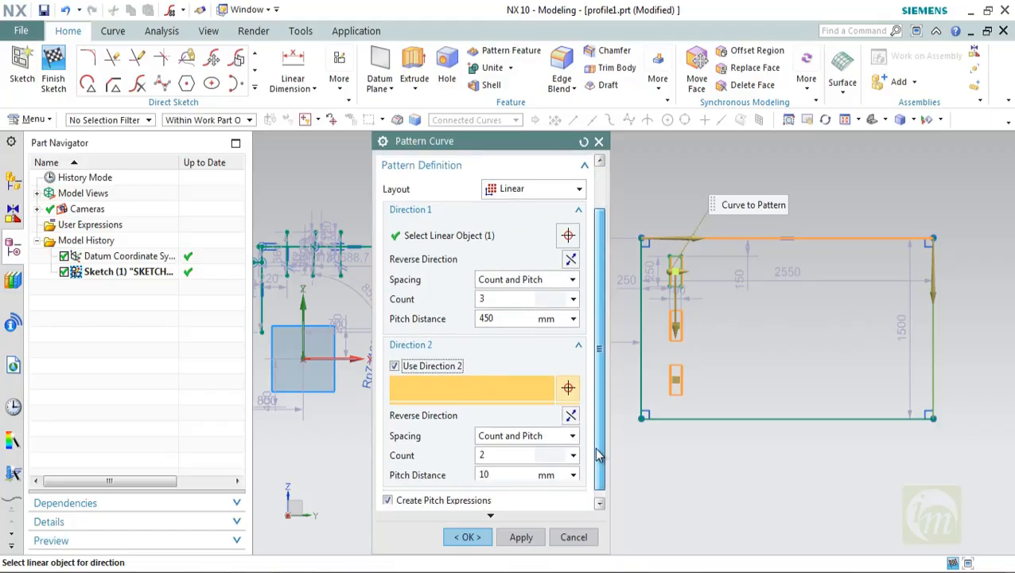
double_click(524, 447)
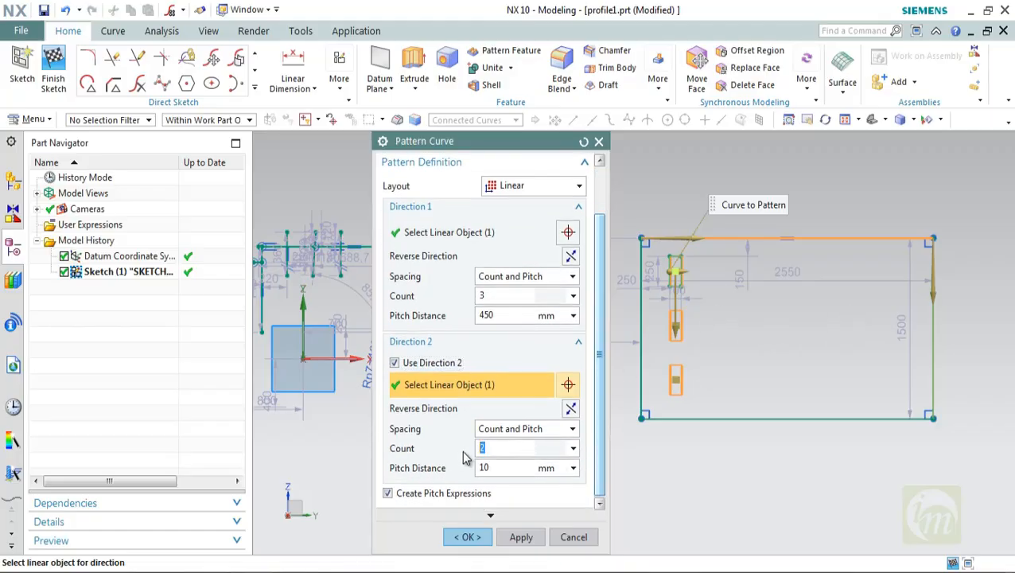
text(6)
click(532, 467)
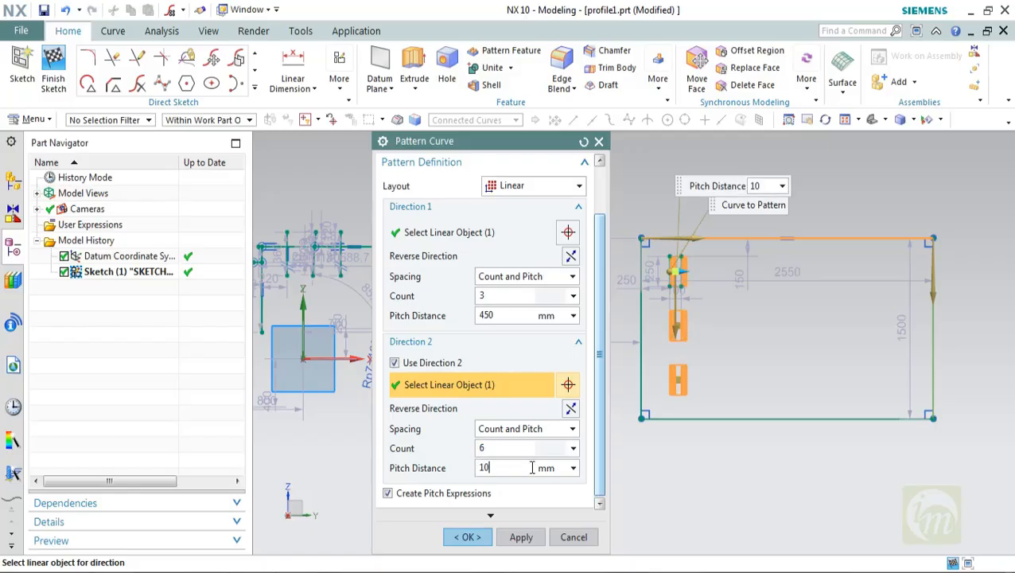
drag(681, 269, 721, 265)
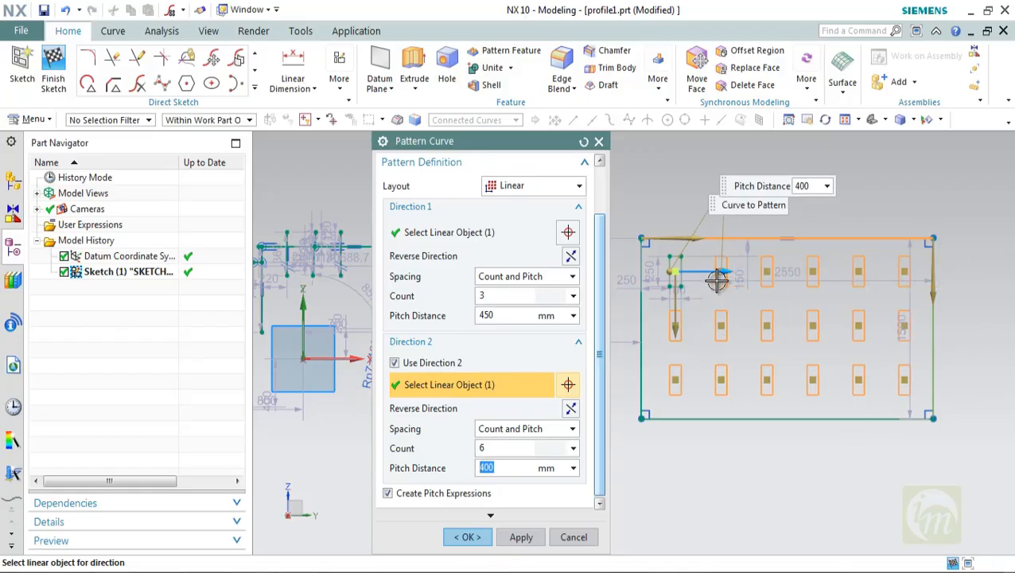
Switch the direction 2 spacing to Count and Span with a 1800 mm span distance, create the linear pattern and close the command
click(549, 430)
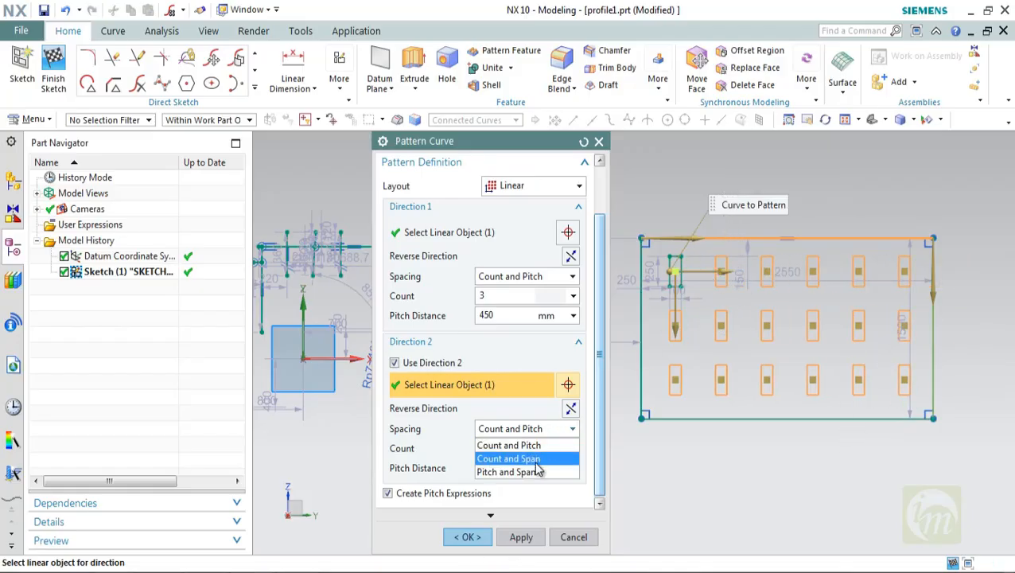
click(537, 462)
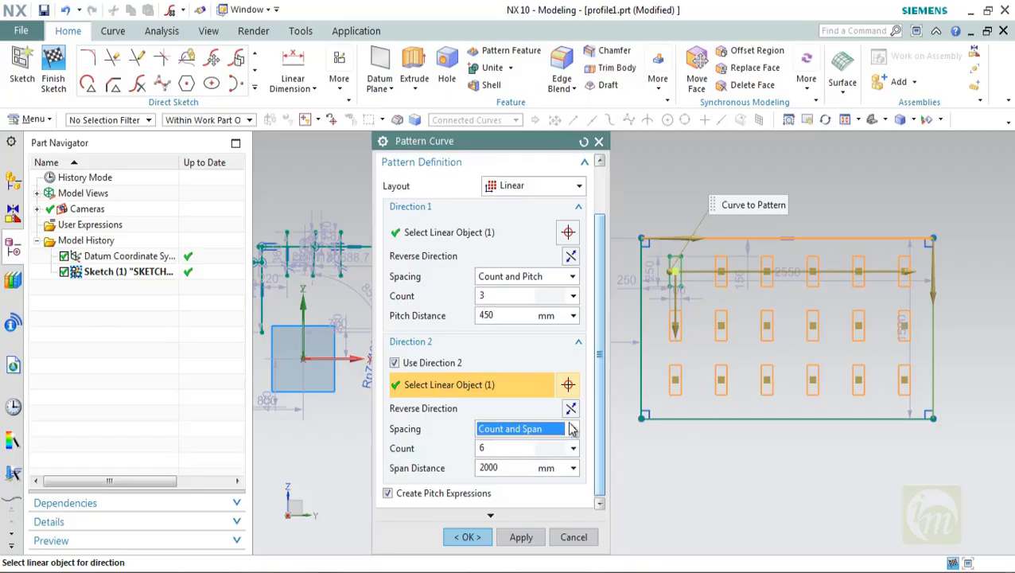
click(501, 448)
double_click(500, 466)
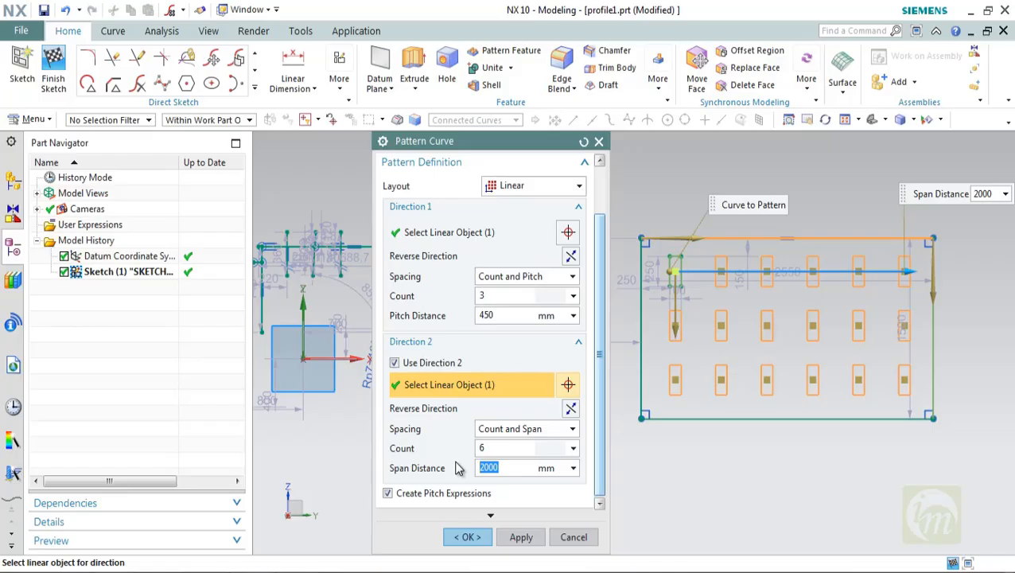
text(1800)
key(Return)
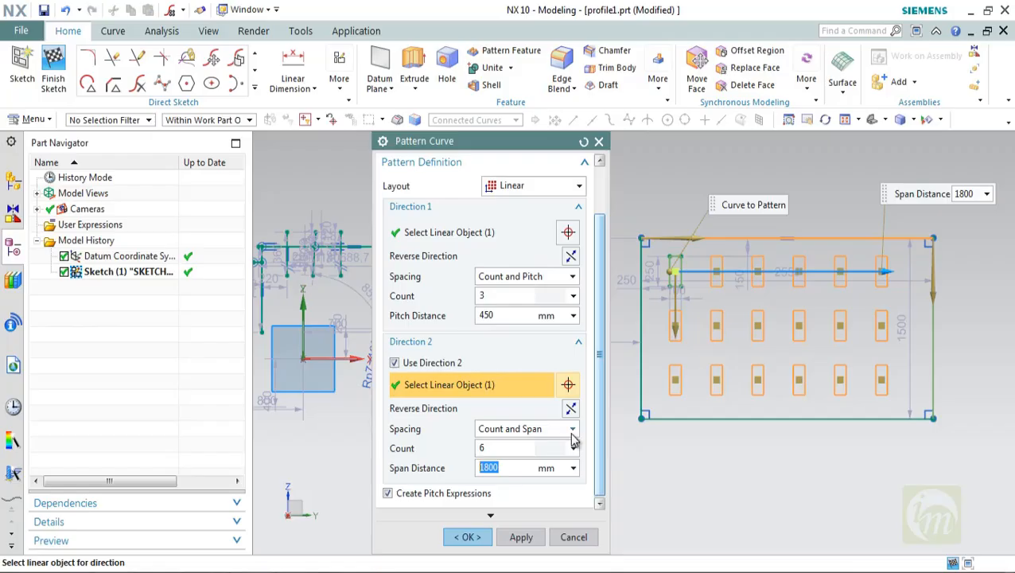
mouse_move(602, 443)
mouse_down()
mouse_move(601, 406)
mouse_move(598, 451)
mouse_up()
click(468, 536)
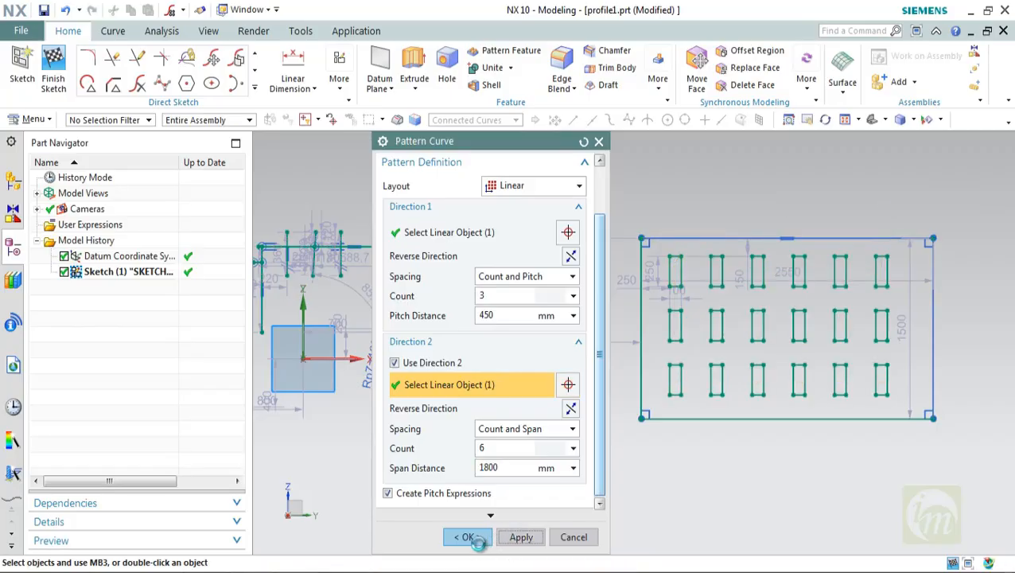
click(574, 537)
Sketch a circle about 2690 mm in diameter, centred about 2682 mm right of the large patterned rectangle
scroll(501, 348, up, 2)
scroll(501, 347, down, 3)
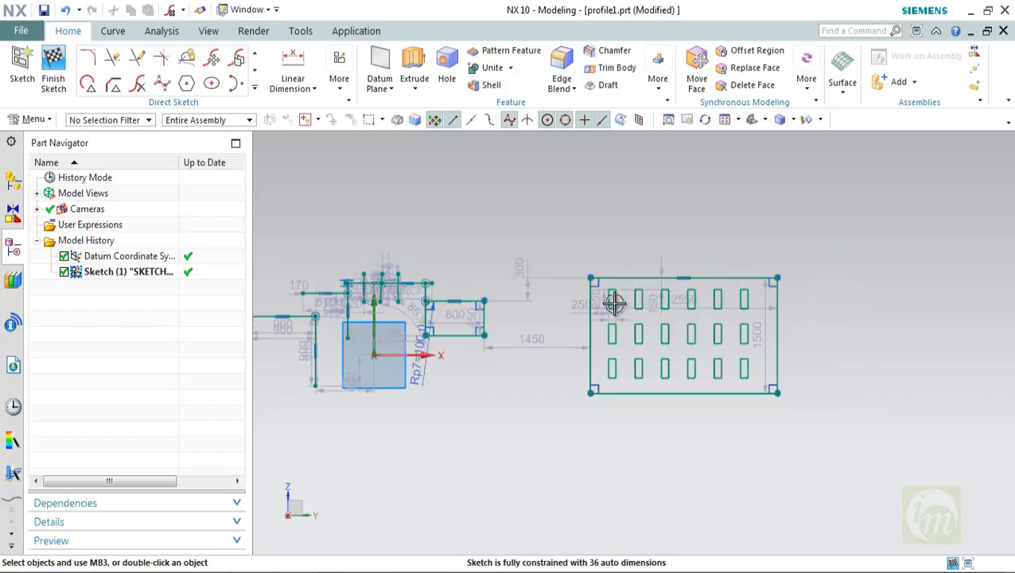
scroll(593, 362, up, 2)
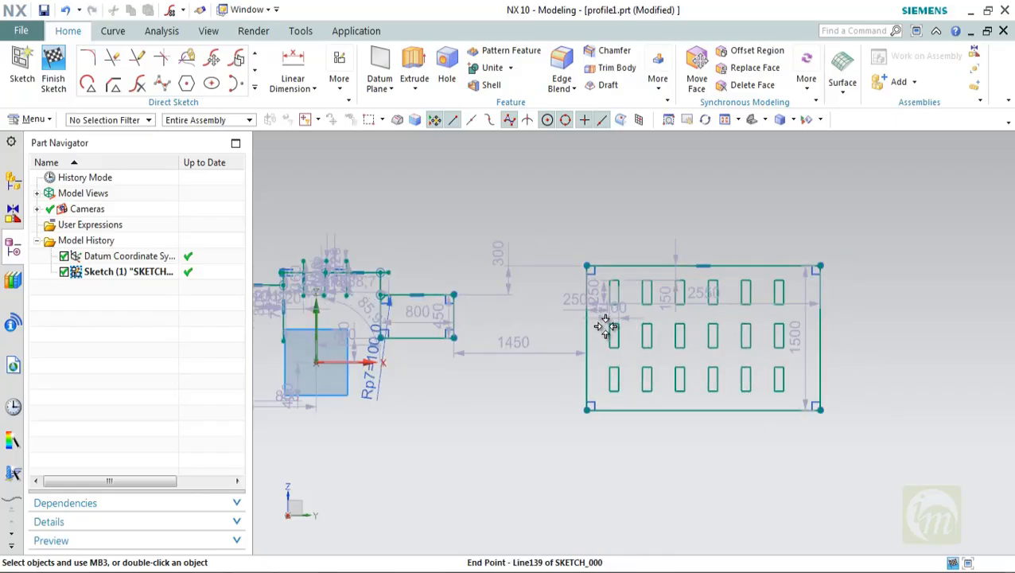
scroll(568, 334, down, 3)
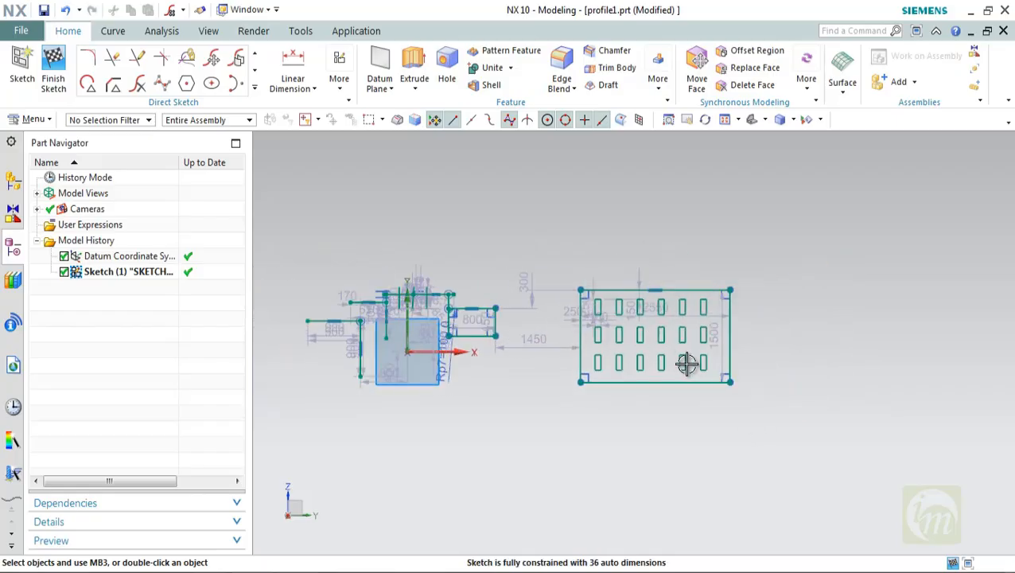
scroll(687, 361, up, 2)
scroll(707, 374, down, 3)
mouse_move(736, 391)
shift+middle_down()
mouse_move(695, 405)
mouse_move(585, 364)
shift+middle_up()
scroll(584, 350, up, 2)
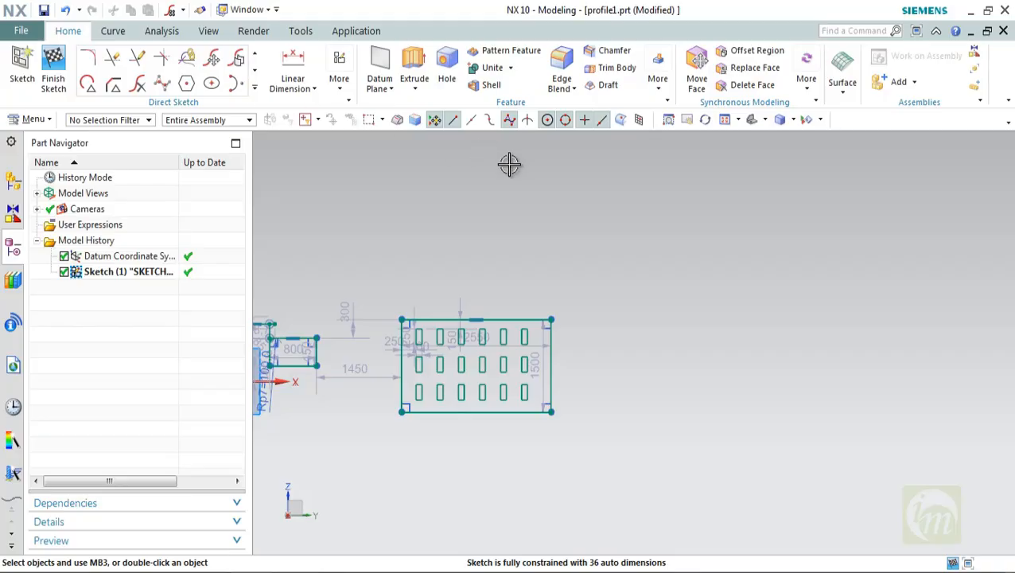
key(o)
click(707, 336)
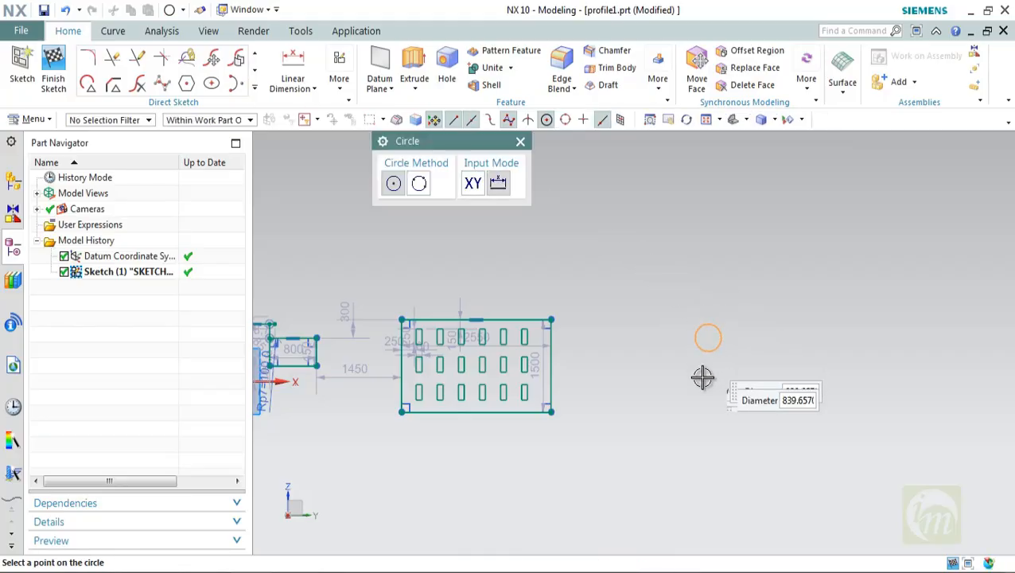
click(701, 419)
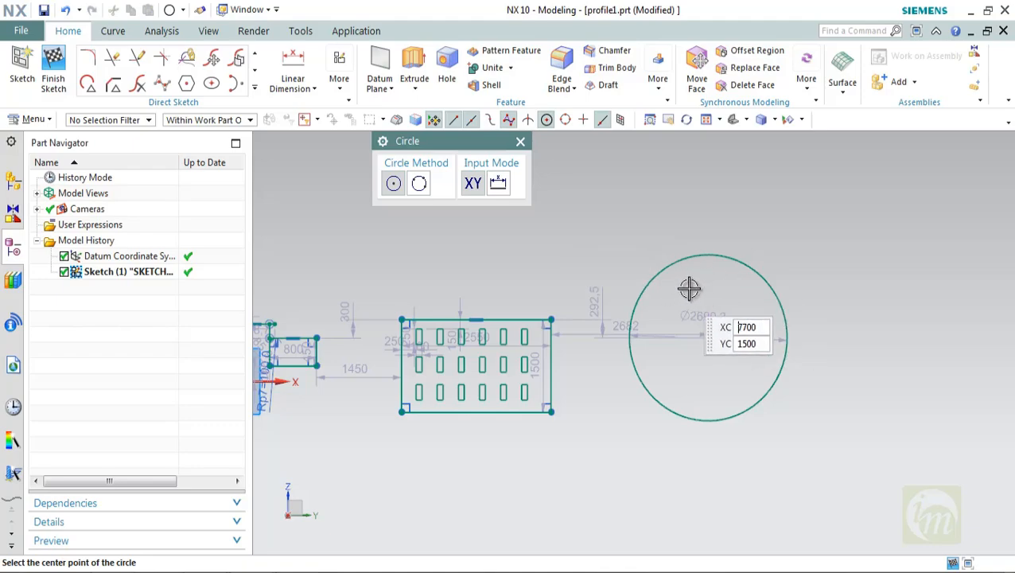
Sketch a circle about 280 mm in diameter inside the large circle, about 1069 mm directly above its centre
click(708, 275)
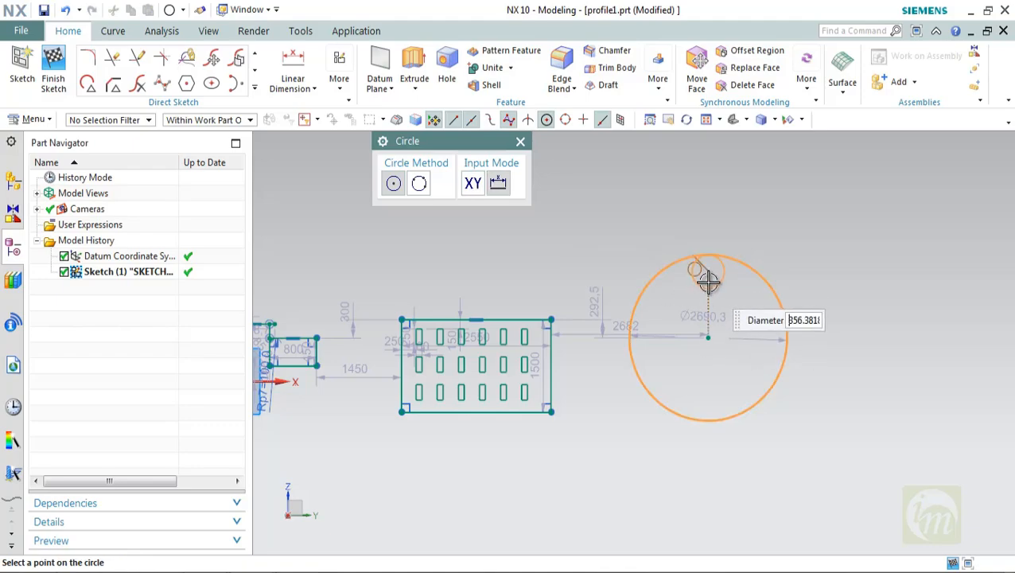
click(709, 280)
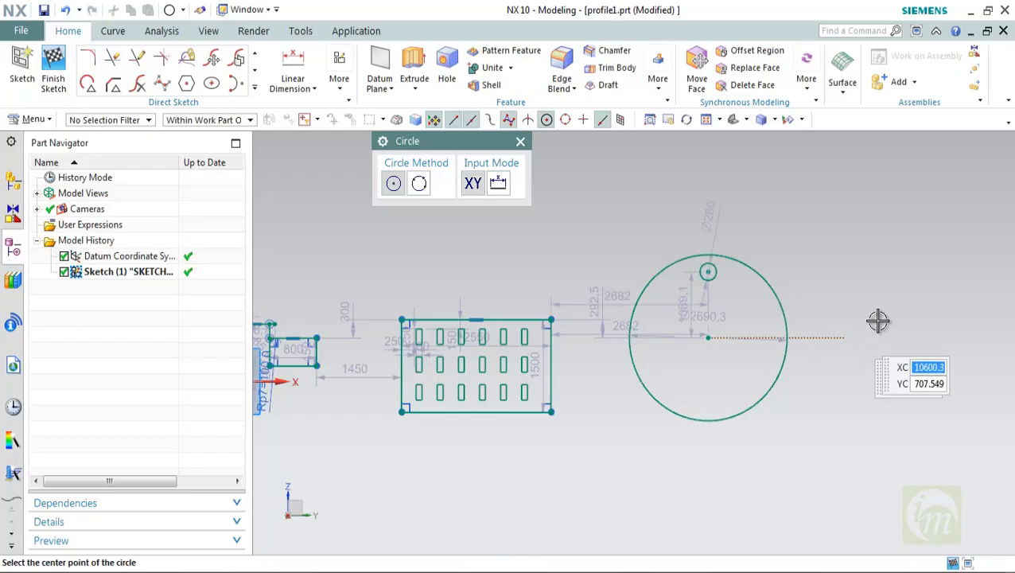
key(Escape)
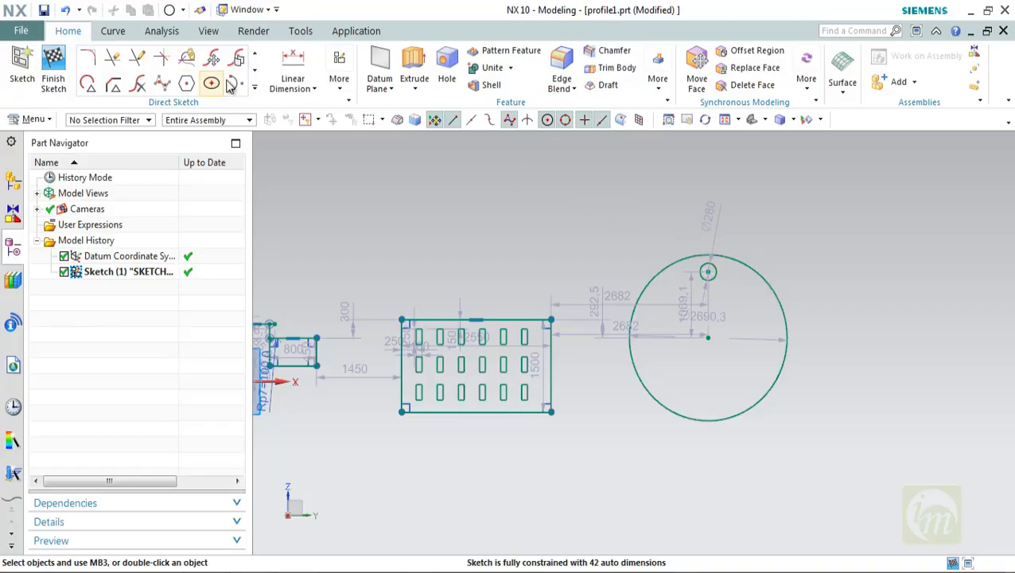
Set up a circular curve pattern of the small circle, rotating about the large circle's centre point
click(254, 87)
click(215, 185)
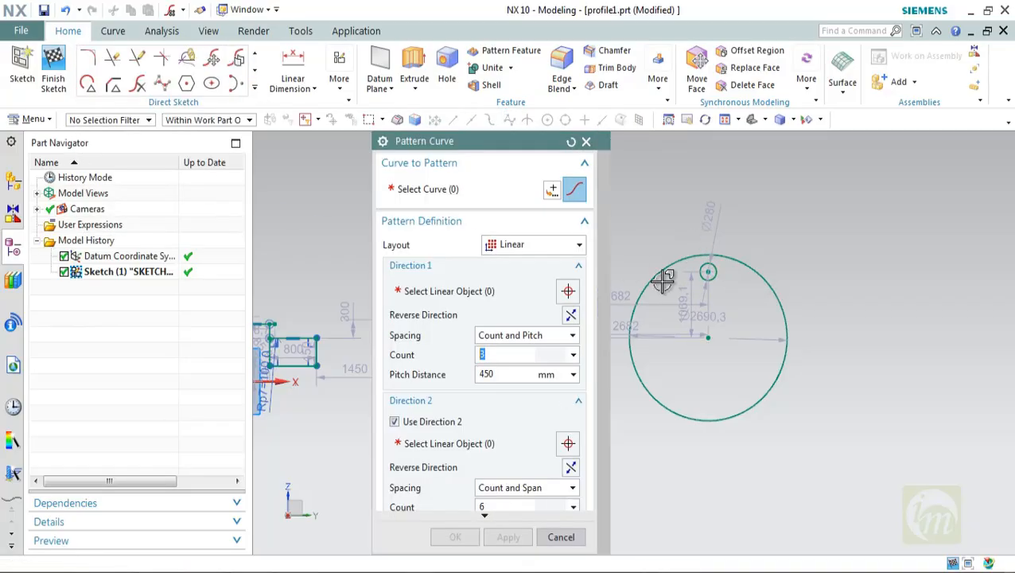
click(705, 273)
click(546, 246)
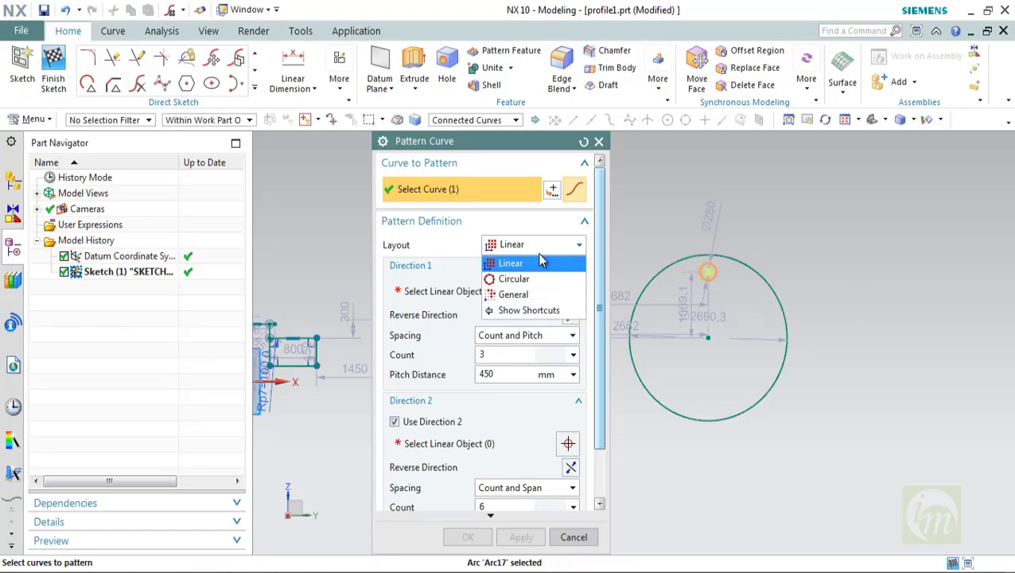
click(535, 280)
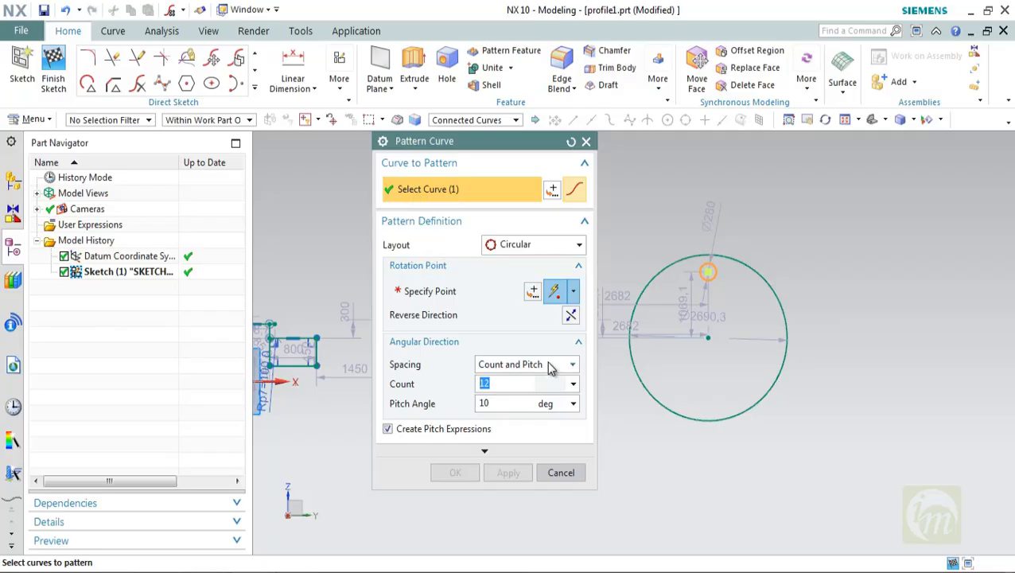
click(445, 295)
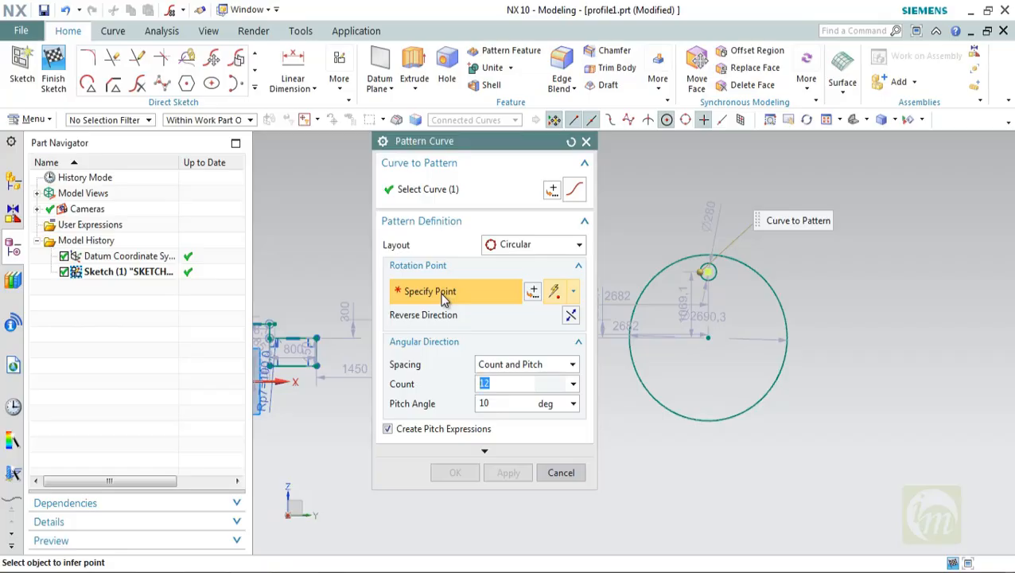
click(710, 339)
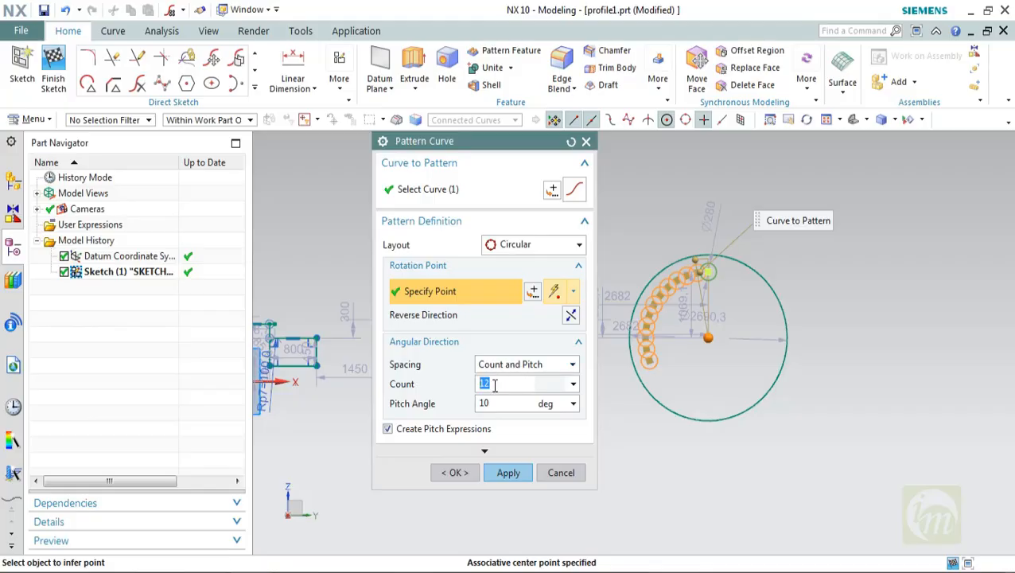
Set the circular pattern's pitch angle to 30 degrees with the Count and Pitch spacing
key(Tab)
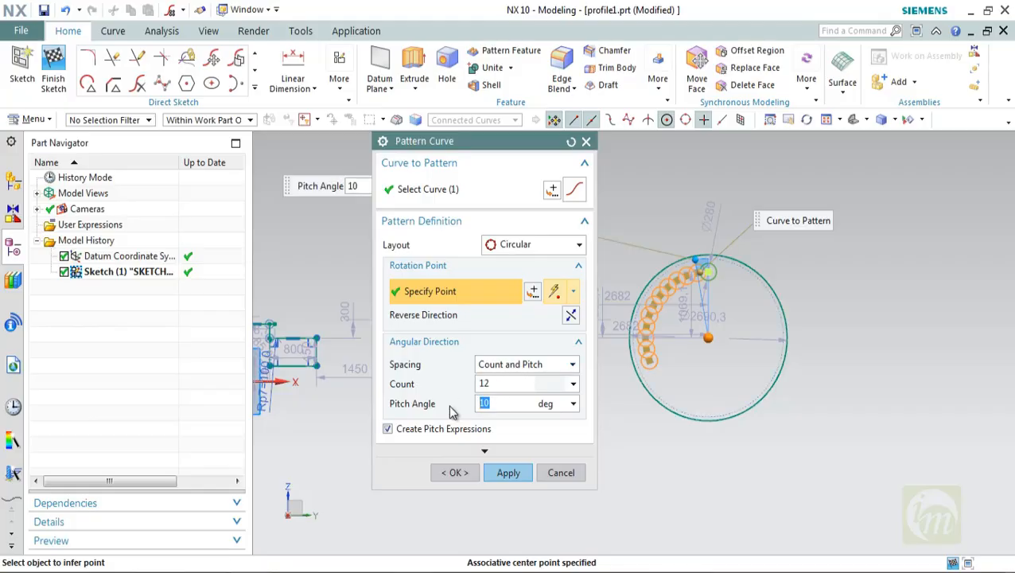
text(30)
key(Return)
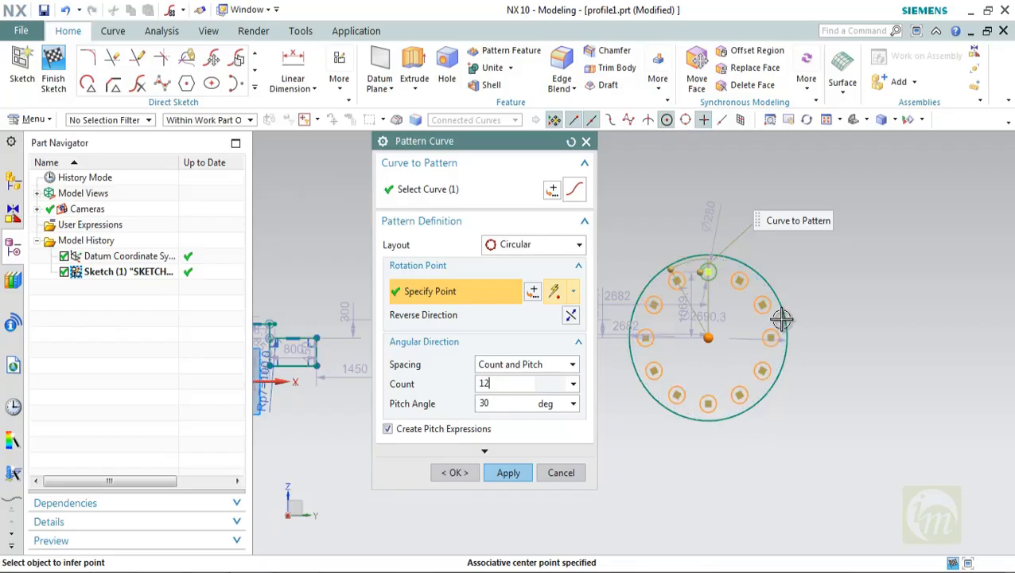
Switch the circular pattern's spacing to Count and Span with a count of 15 and a span angle of 270 degrees
click(567, 364)
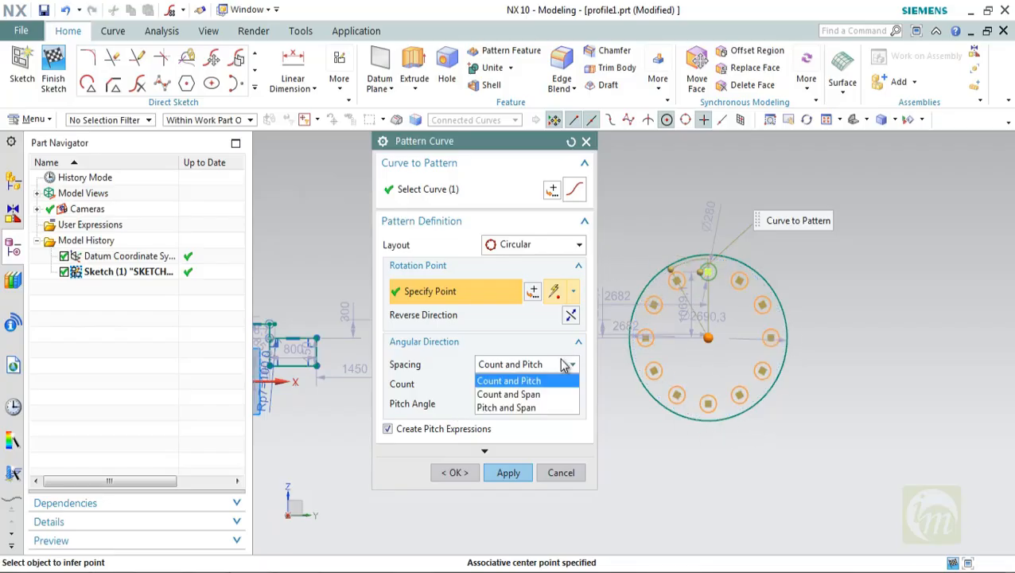
click(525, 395)
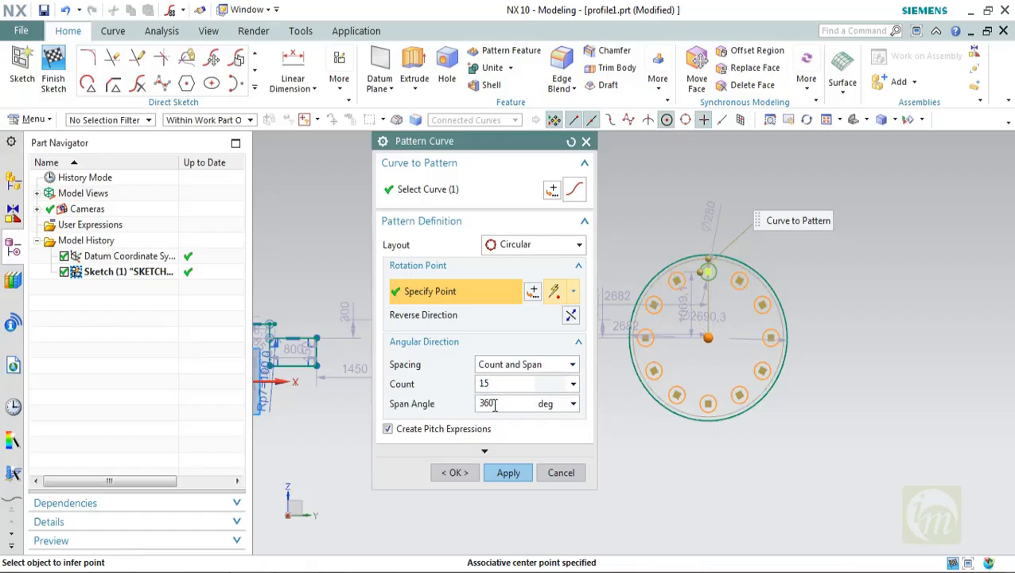
click(495, 404)
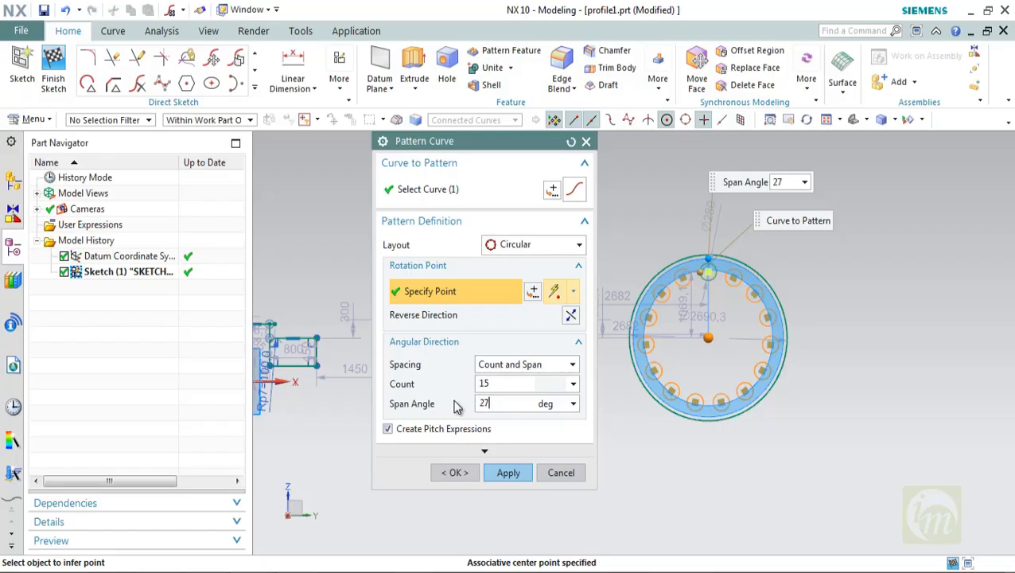
click(508, 384)
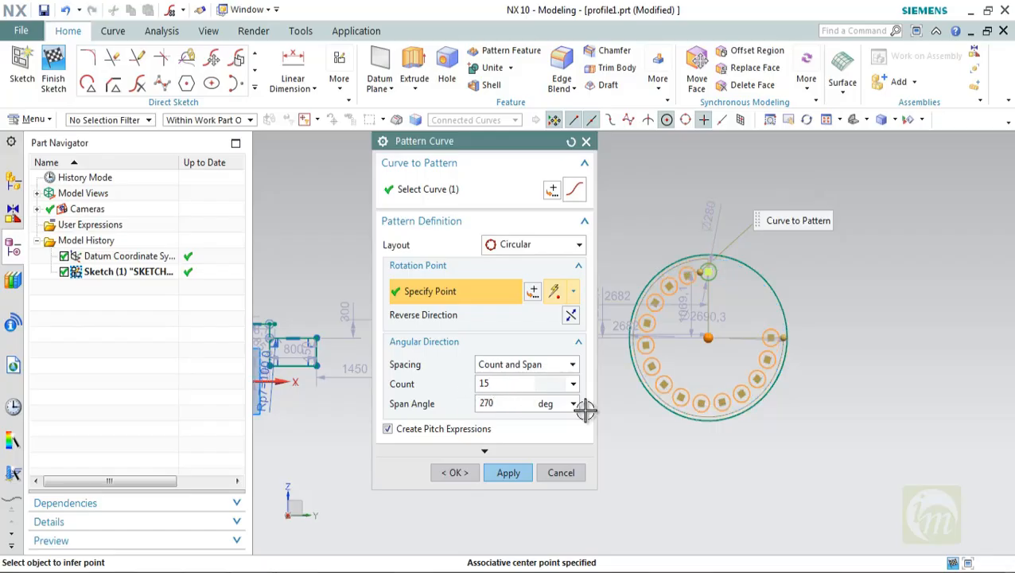
Change the circular pattern's spacing to Pitch and Span, keeping the 270-degree span angle
click(541, 362)
click(533, 408)
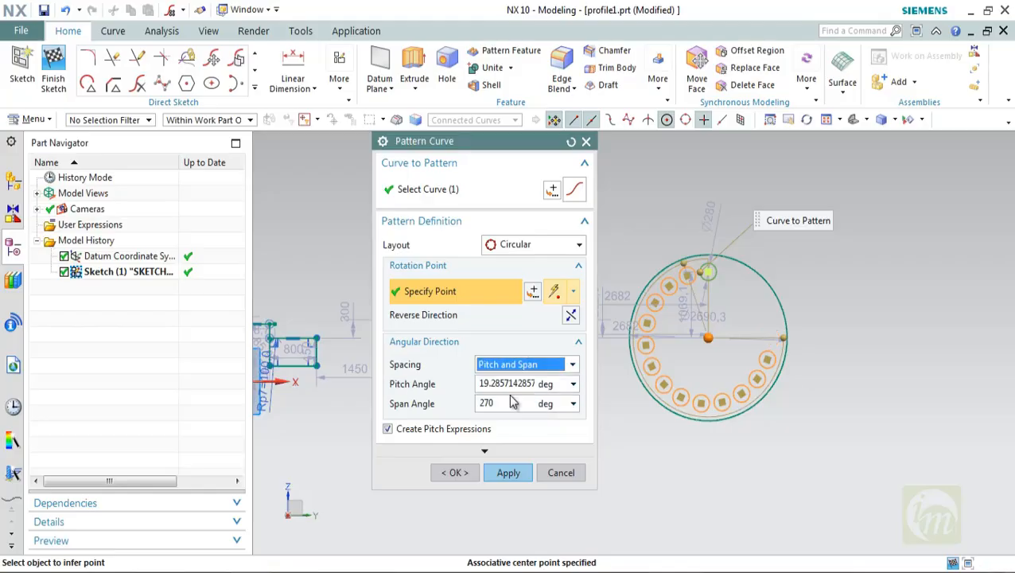
click(557, 387)
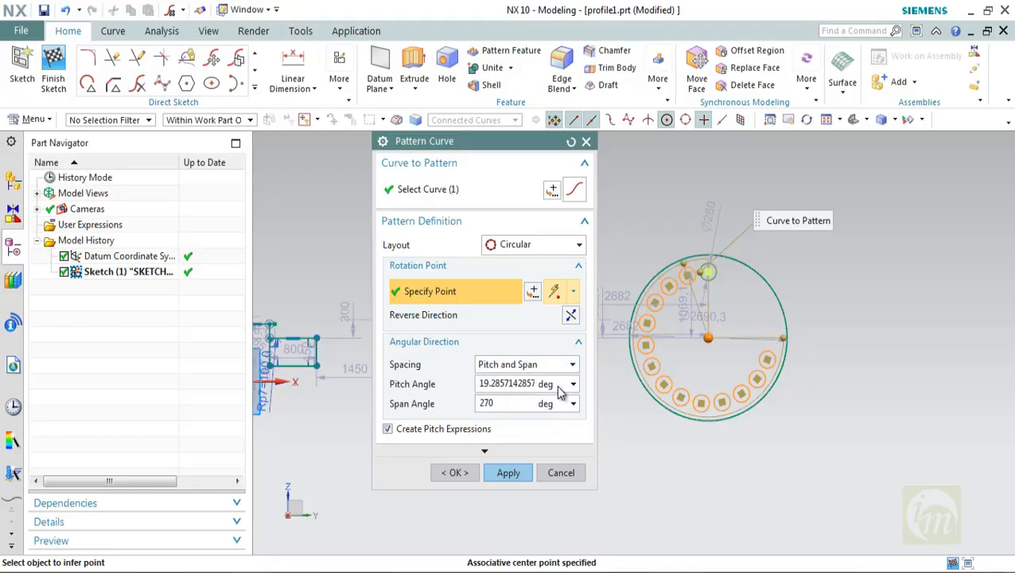
click(488, 382)
click(494, 404)
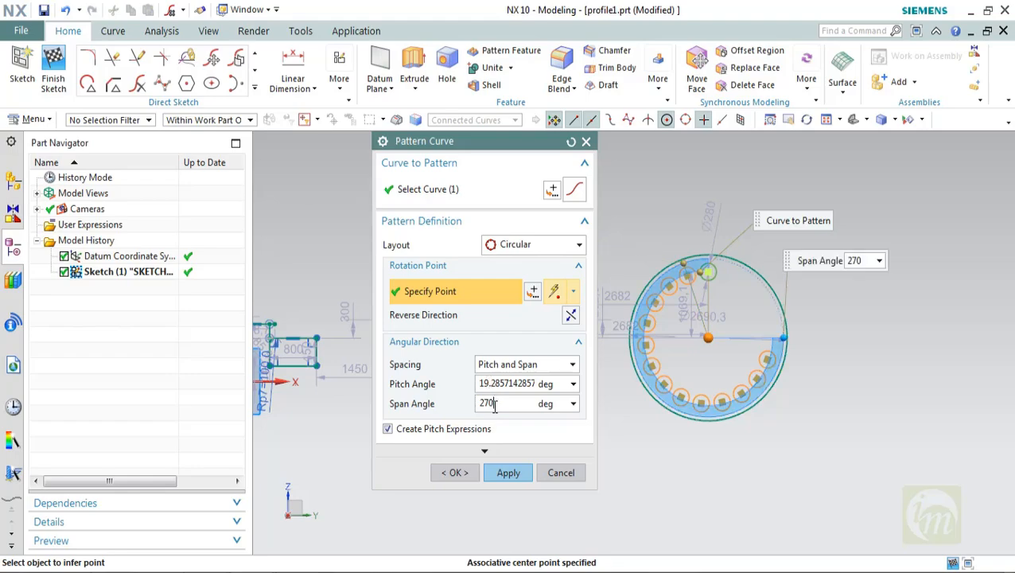
Return the angular spacing to Count and Pitch, create the circular pattern and close the command
click(513, 365)
click(509, 393)
click(505, 364)
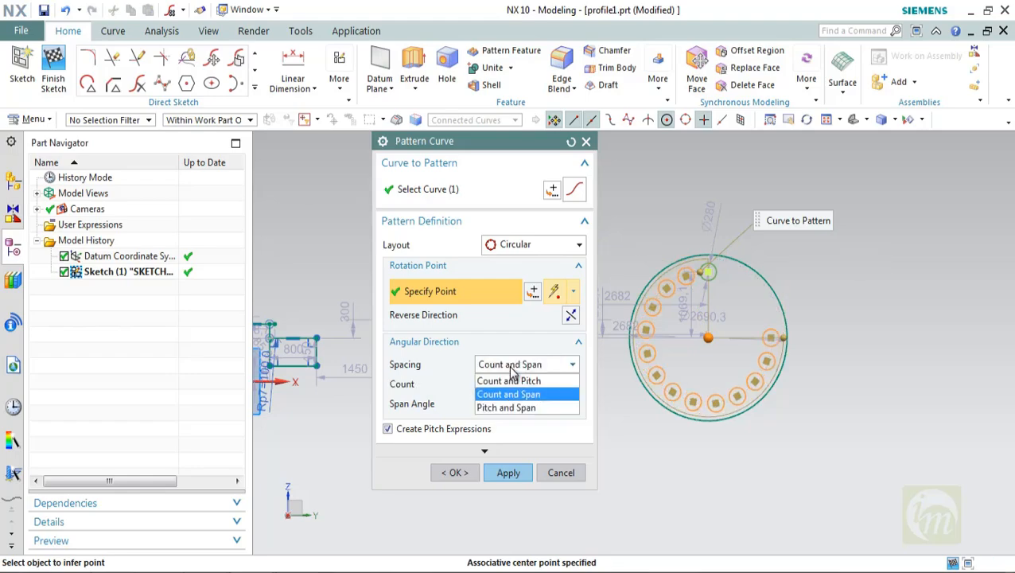
click(511, 382)
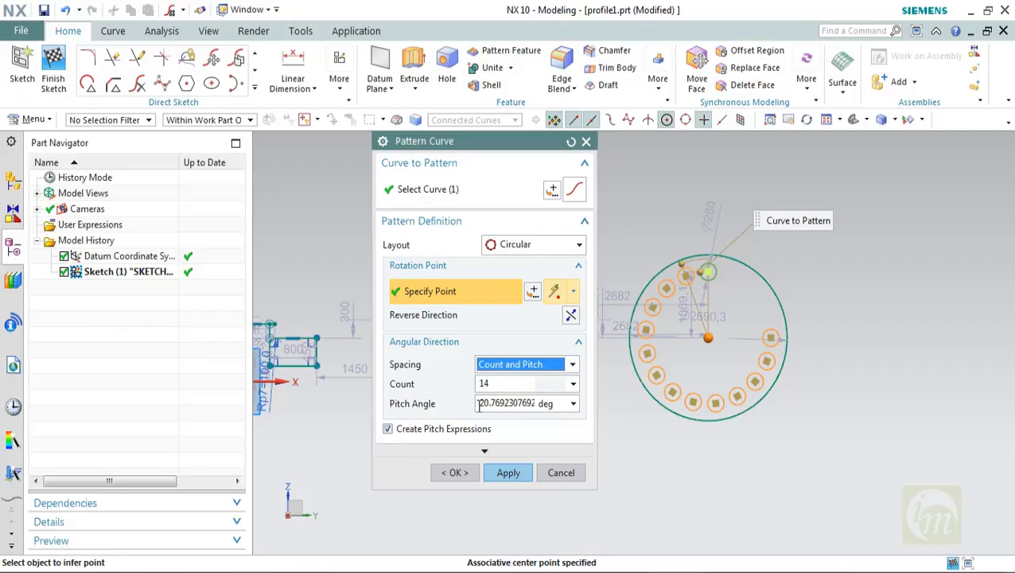
click(507, 473)
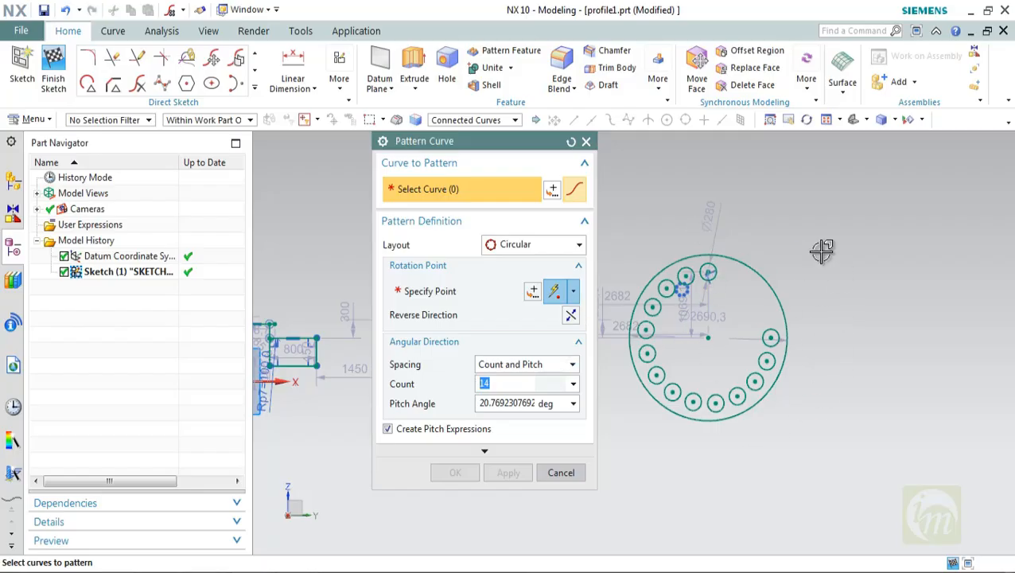
click(561, 473)
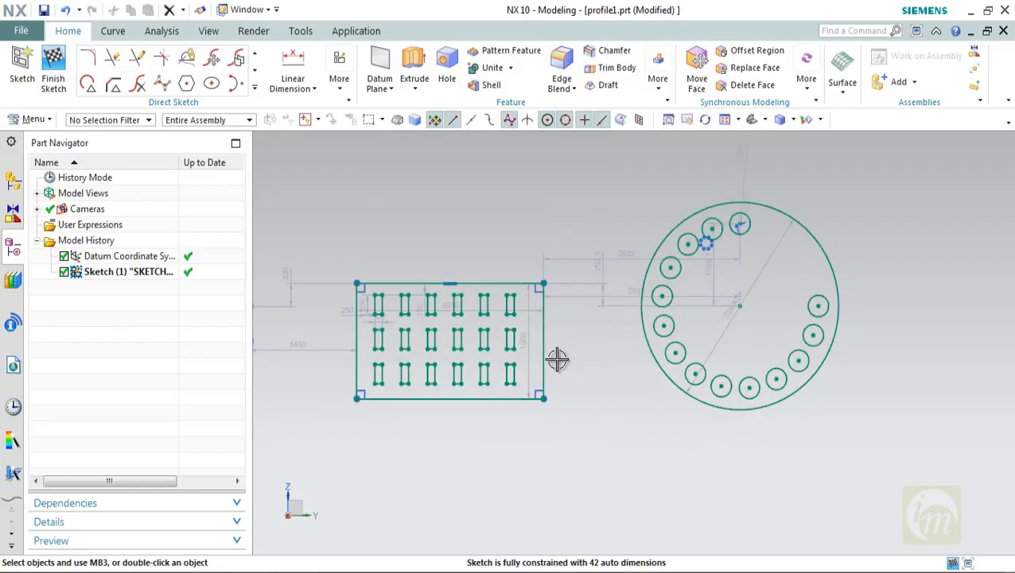
Move the upper-right slot of the patterned rectangle straight down to a position outside and below the rectangle
drag(499, 276, 525, 323)
key(ctrl+z)
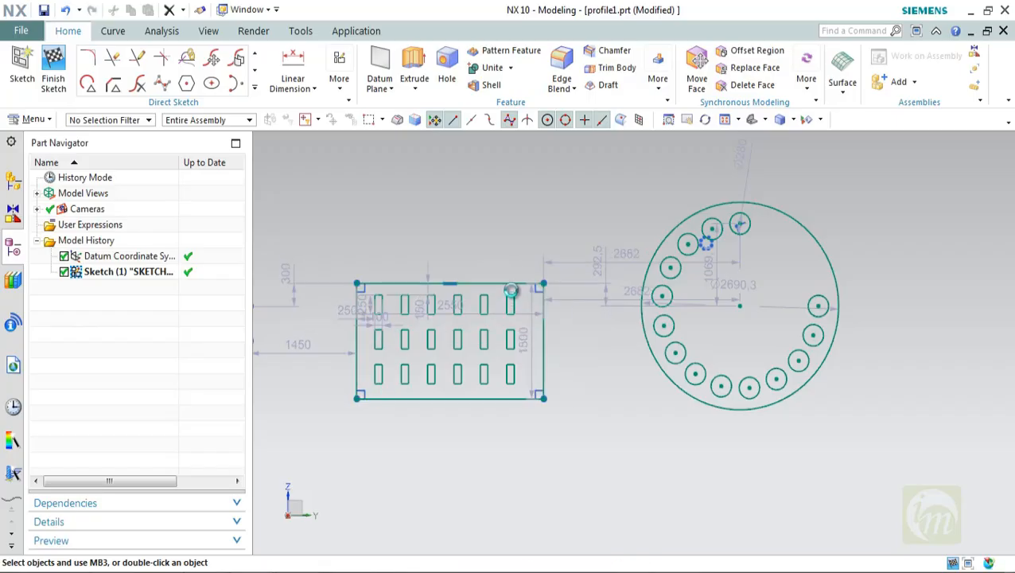
drag(500, 267, 532, 323)
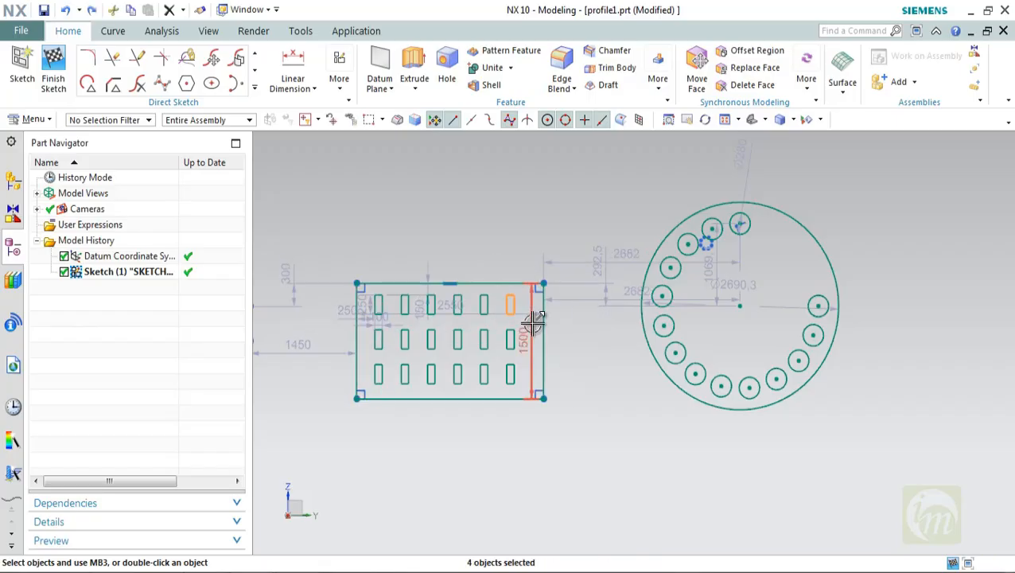
click(237, 82)
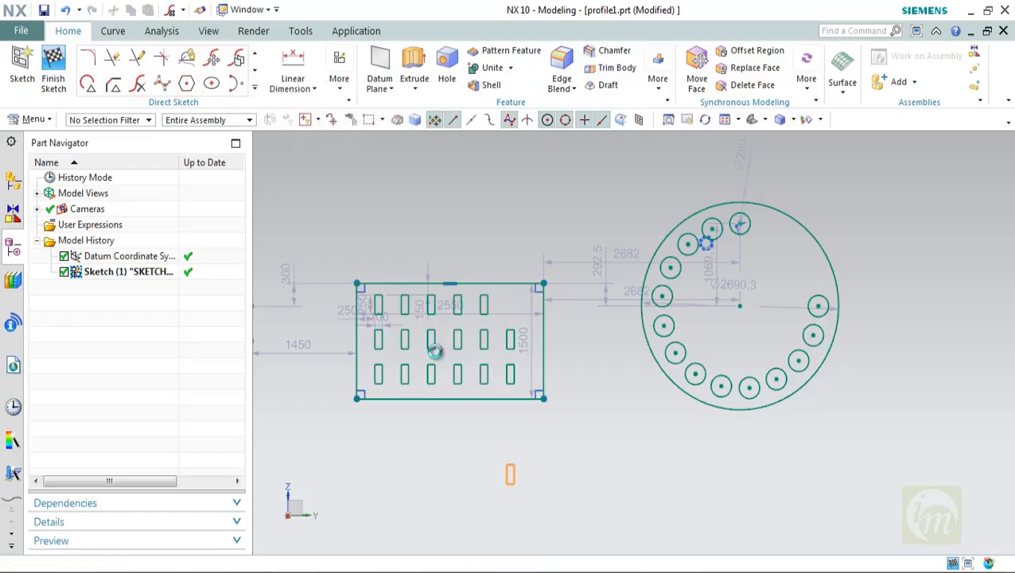
Set up a General layout curve pattern of the moved slot, using its upper-left corner as the From point
click(841, 251)
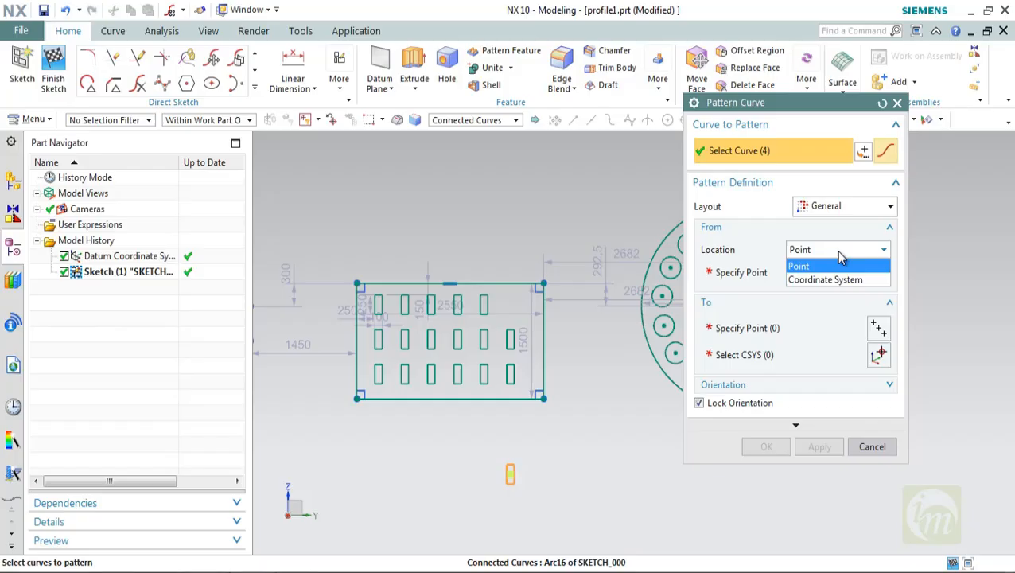
click(835, 211)
click(833, 208)
click(833, 208)
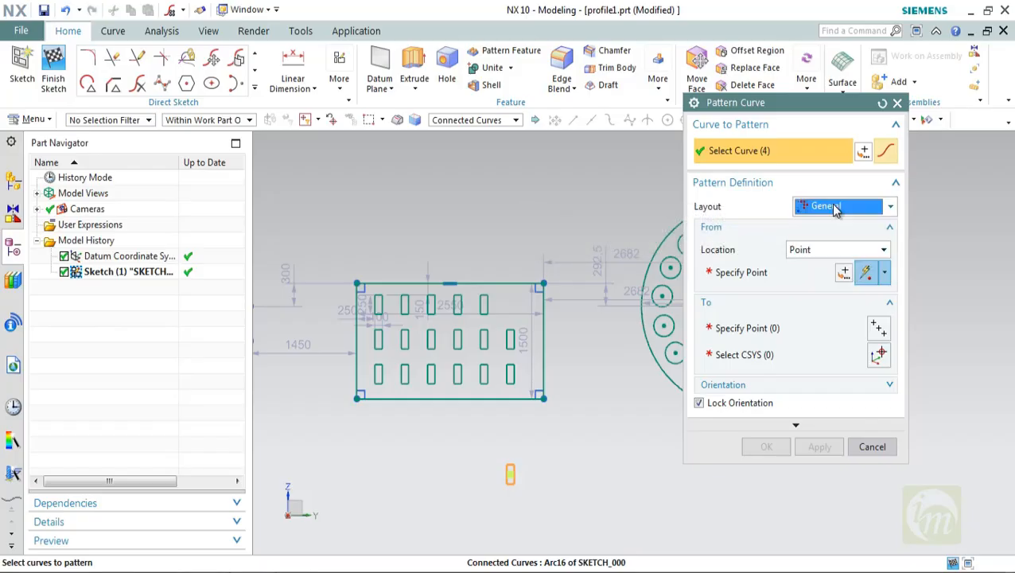
click(813, 253)
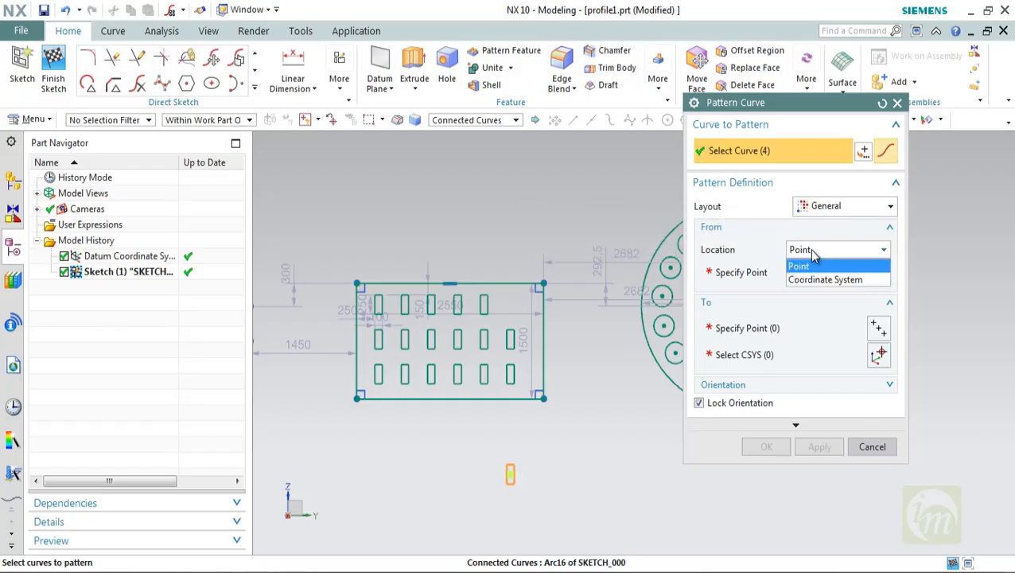
click(811, 265)
click(744, 272)
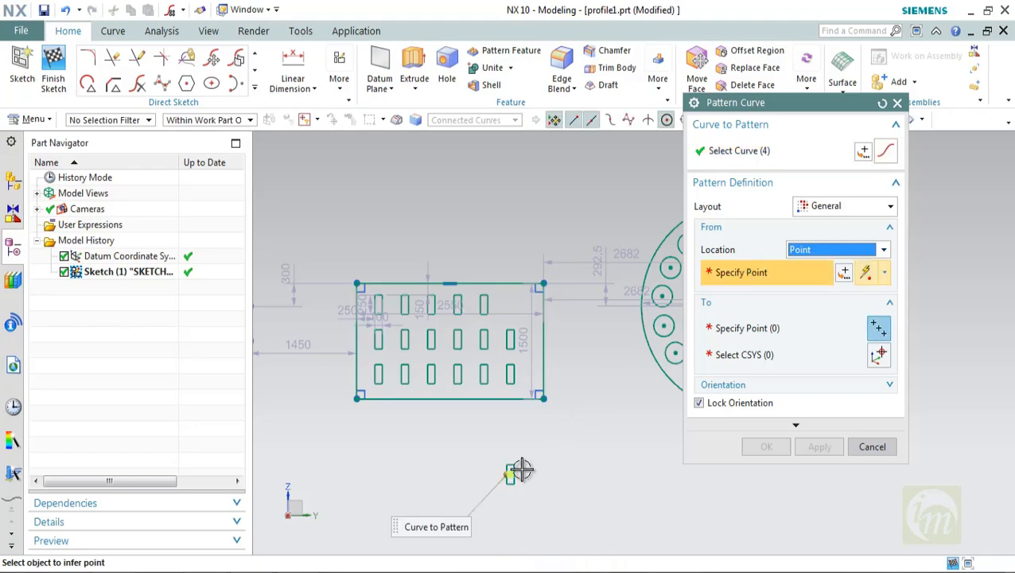
scroll(521, 470, up, 3)
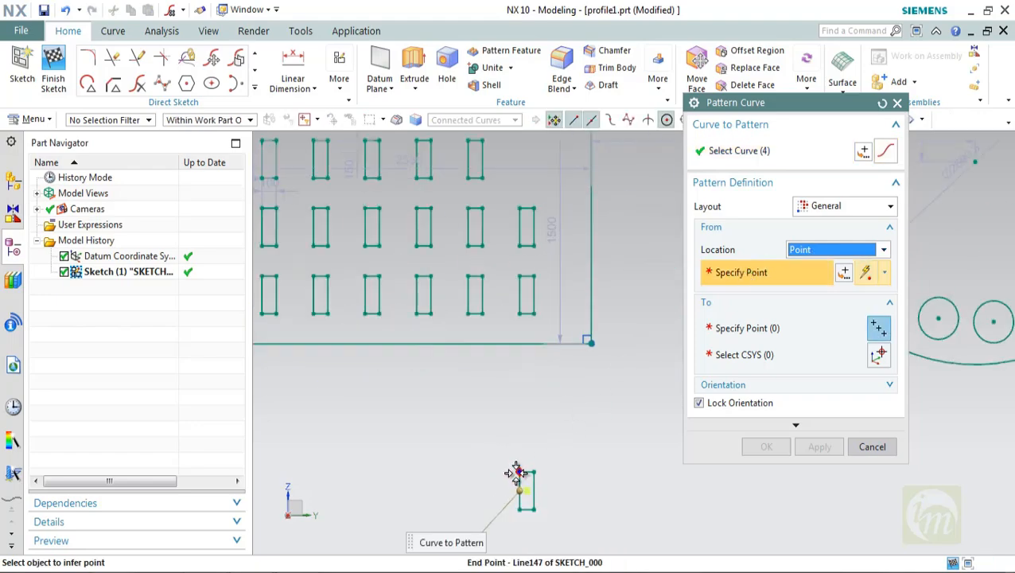
click(517, 473)
Place five To points freely below the rectangle and the large circle for the general pattern, and cancel the command
scroll(539, 429, down, 2)
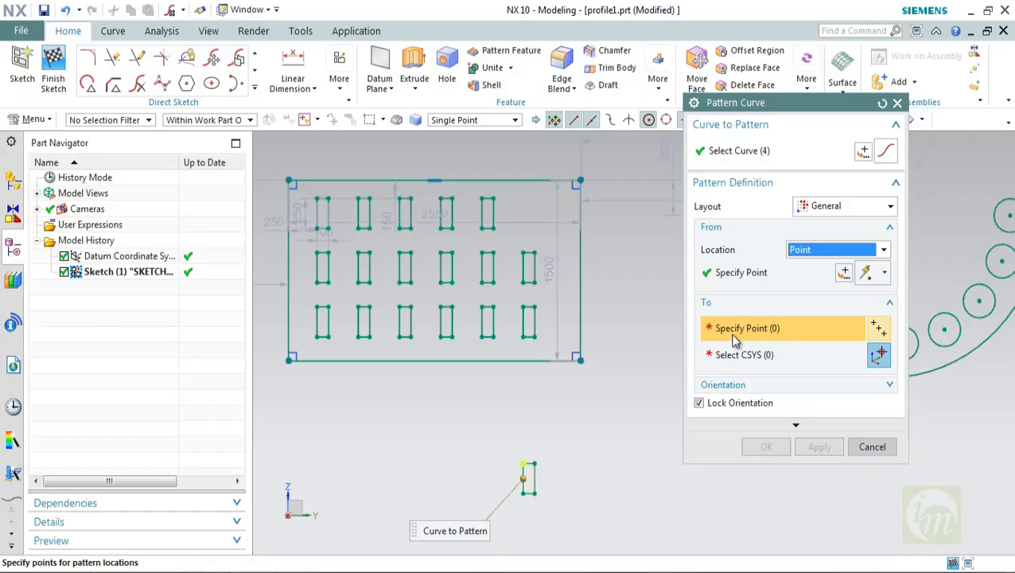
scroll(475, 430, up, 2)
scroll(556, 445, down, 5)
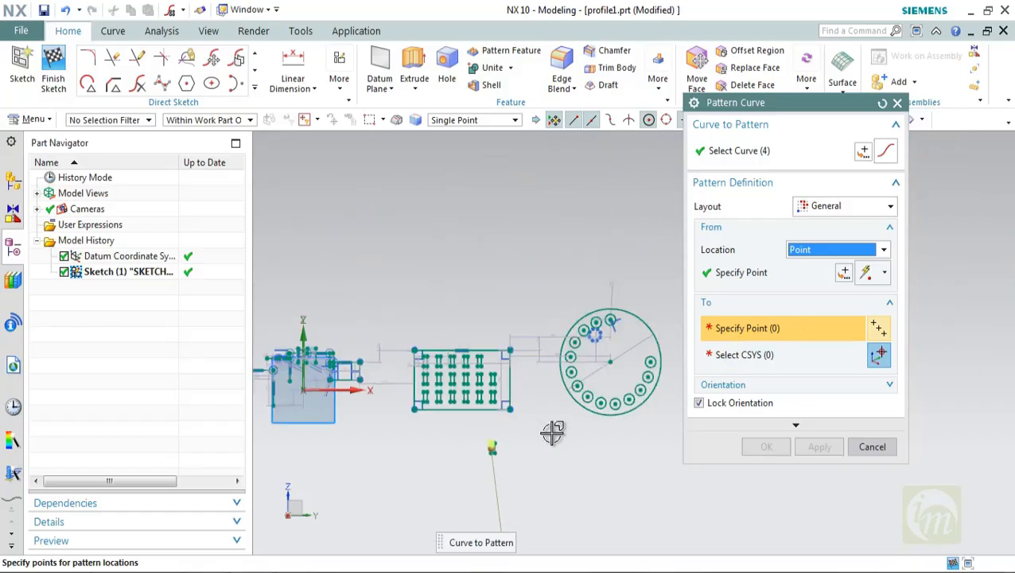
click(567, 437)
scroll(589, 449, up, 3)
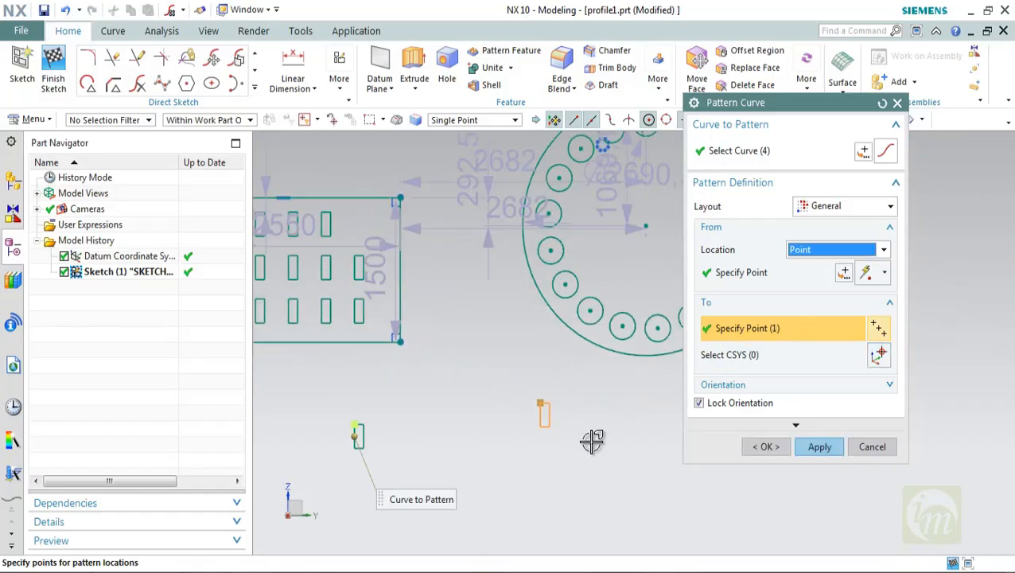
click(622, 471)
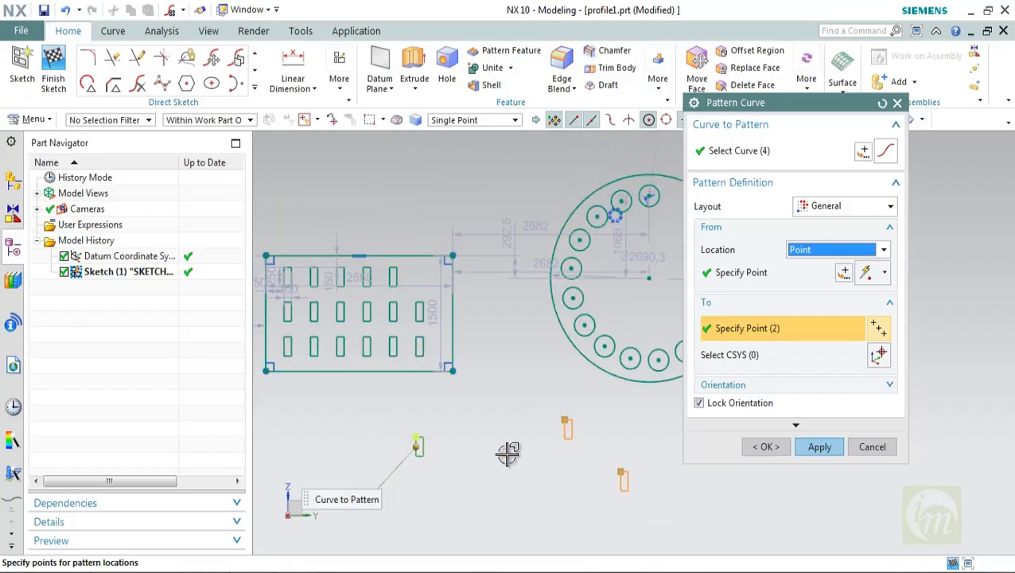
mouse_move(518, 459)
shift+middle_down()
mouse_move(508, 383)
mouse_move(485, 335)
shift+middle_up()
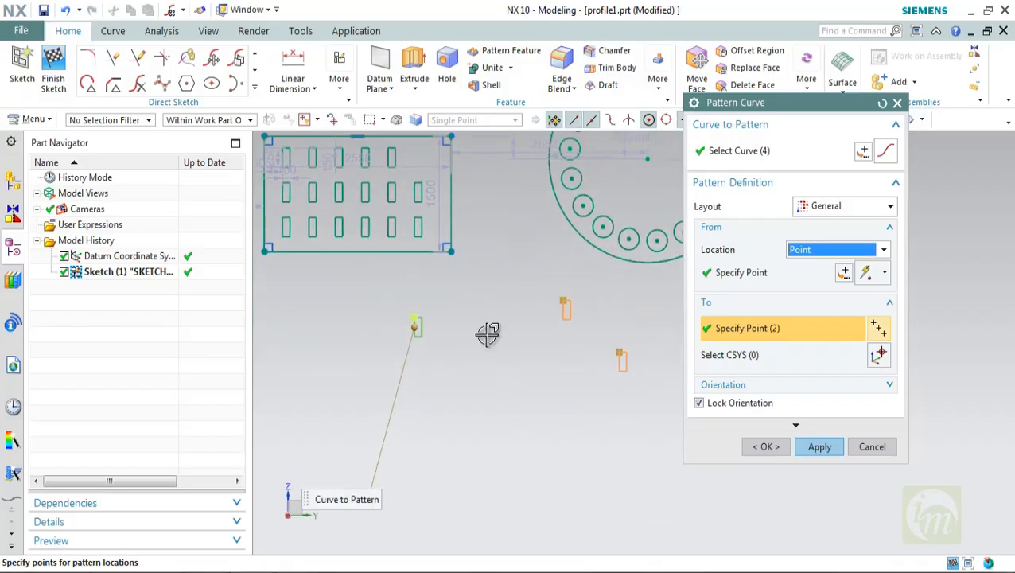
click(488, 430)
click(556, 442)
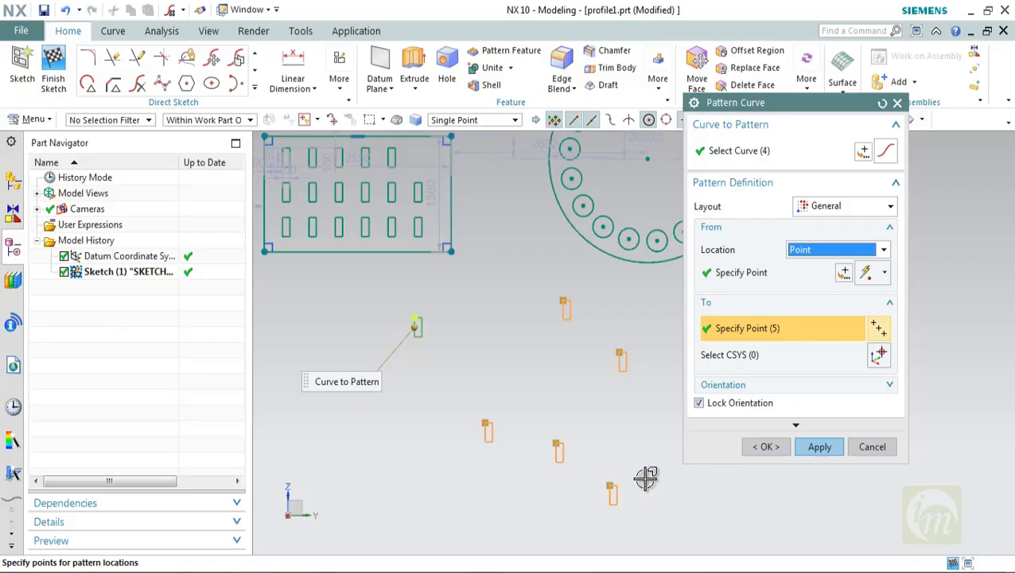
click(867, 447)
Draw a wide two-point rectangle below and to the right of the large circle, starting at about XC 9500, YC -3500
scroll(580, 369, down, 4)
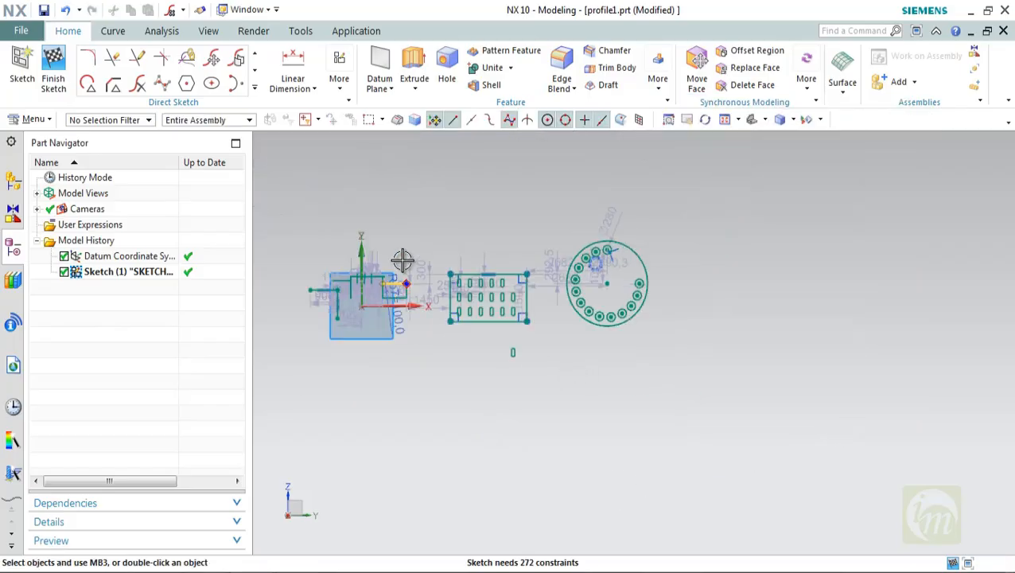
click(255, 89)
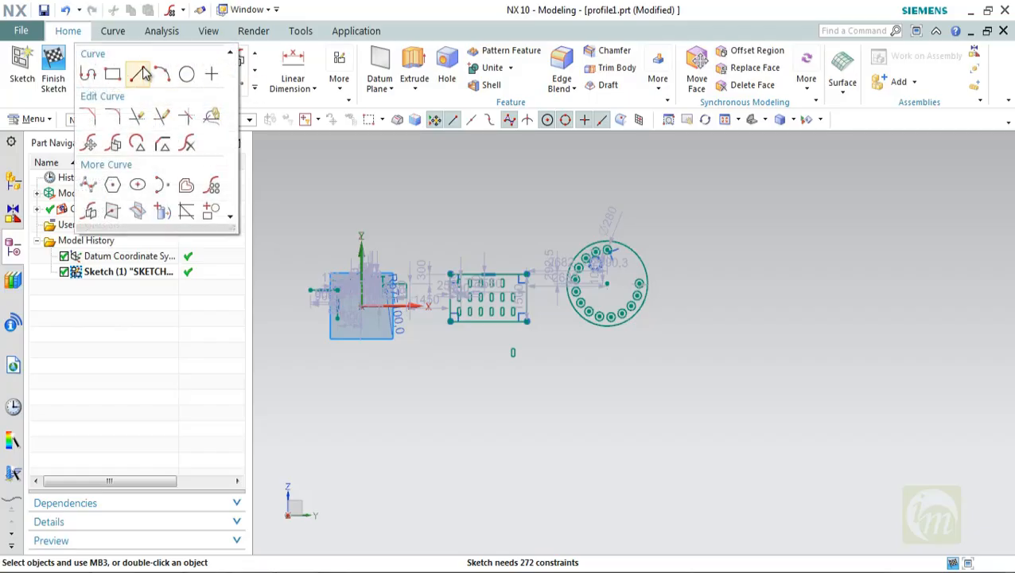
click(115, 74)
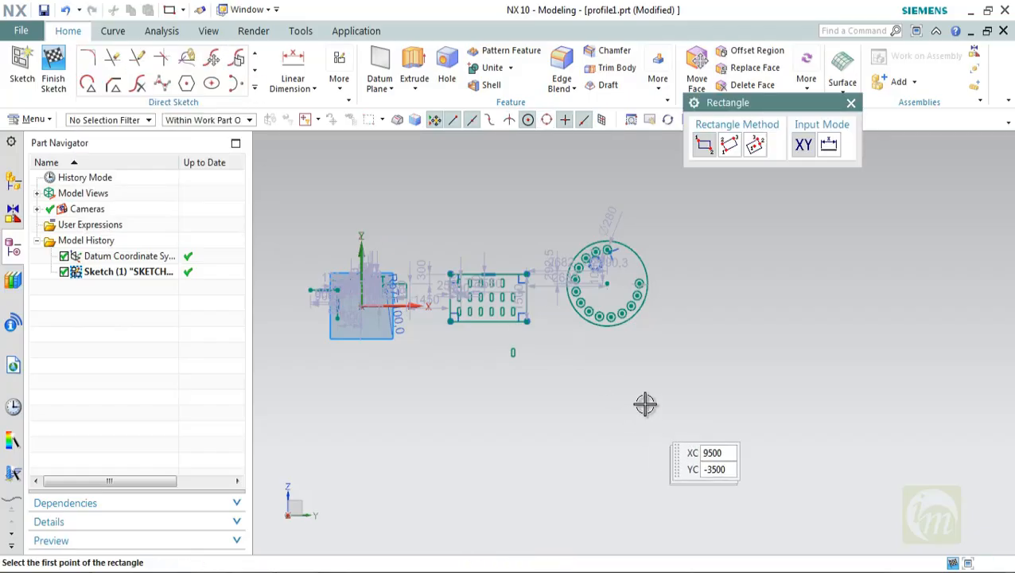
click(851, 484)
key(Escape)
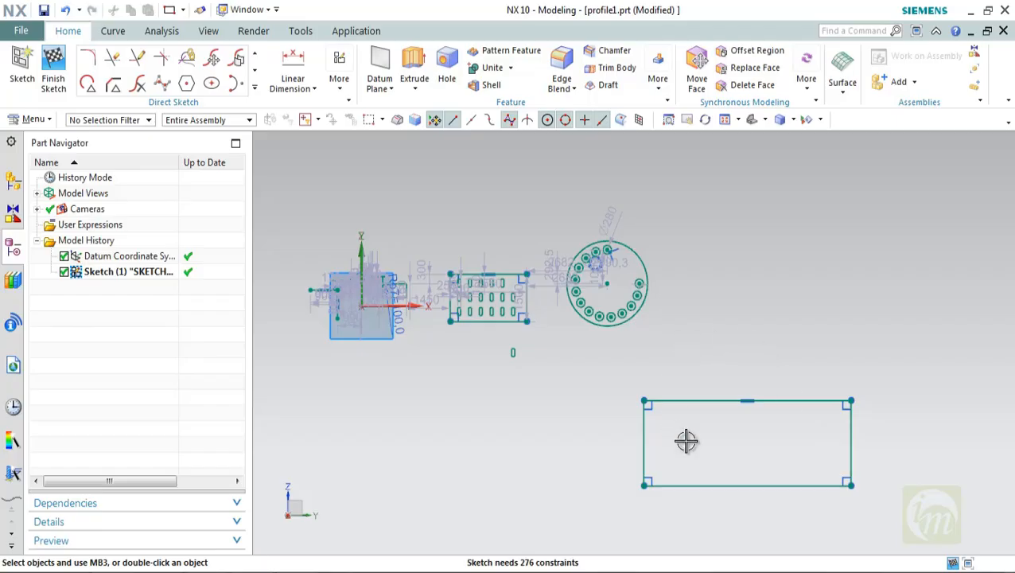
Draw a small circle inside the new rectangle, near its upper-left corner
click(255, 89)
click(191, 75)
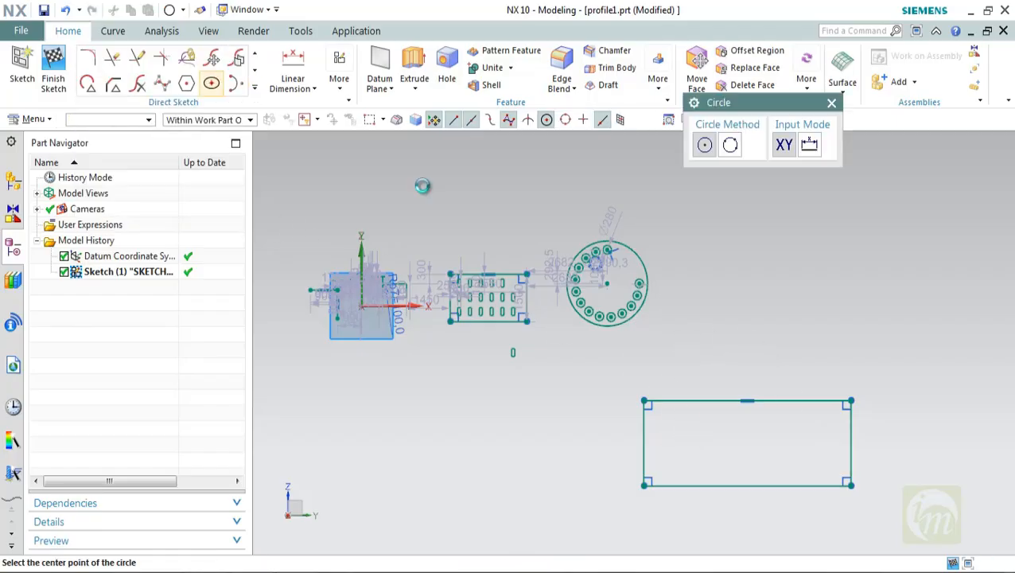
click(671, 422)
key(Escape)
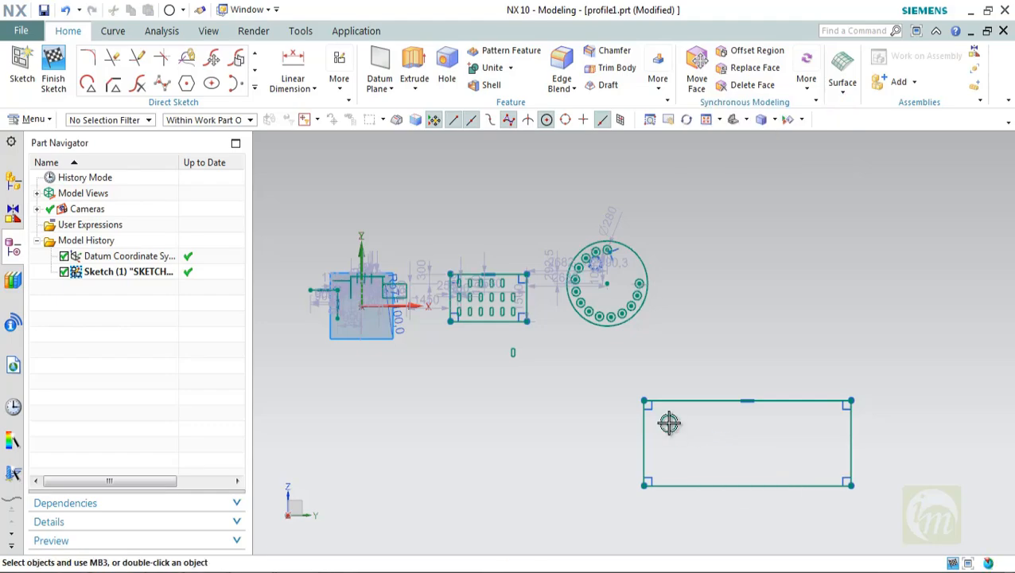
scroll(667, 421, up, 2)
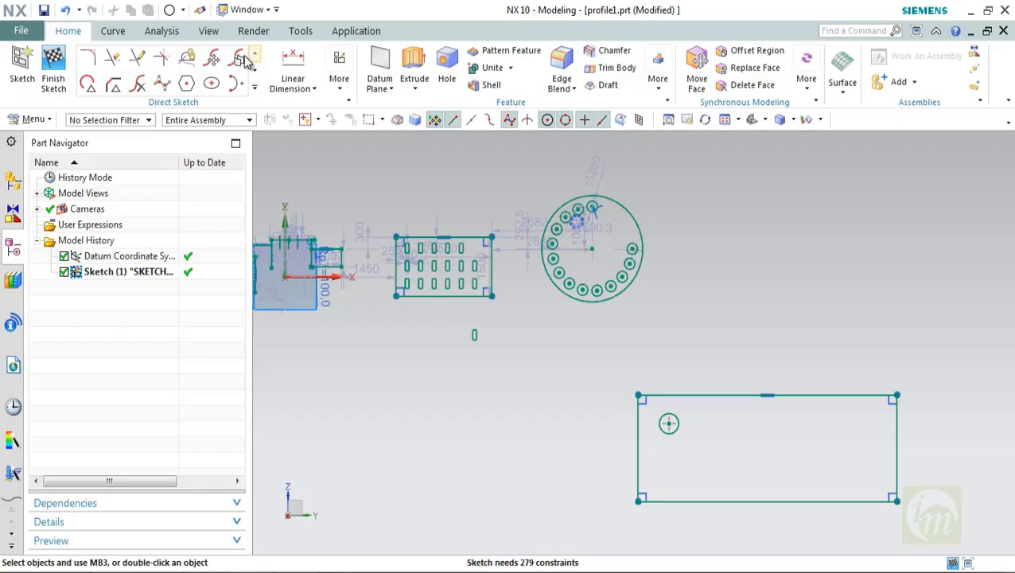
Place four sketch points with the Cursor Location type, scattered inside the wide rectangle to the right of and below the small circle
click(253, 86)
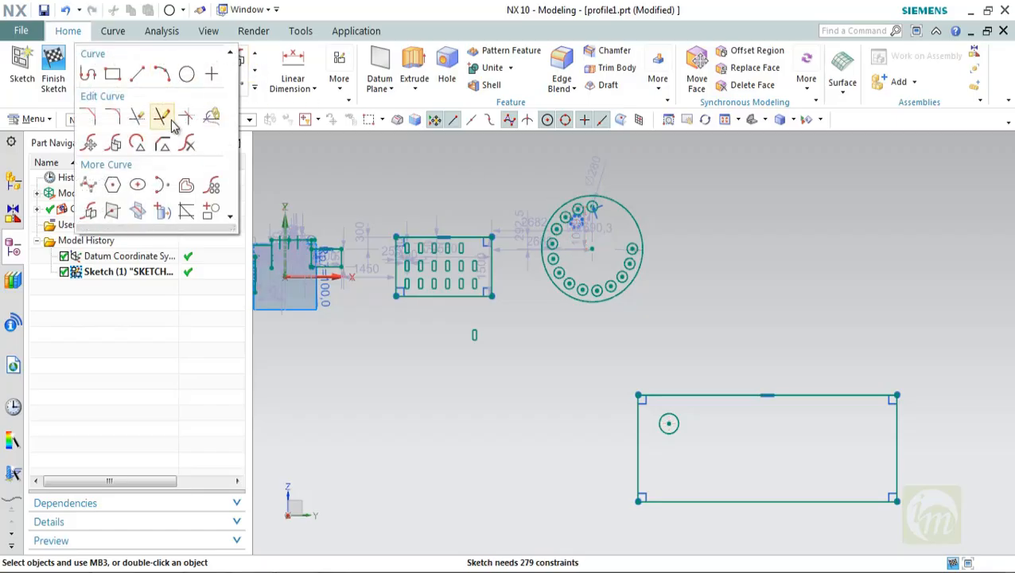
click(211, 74)
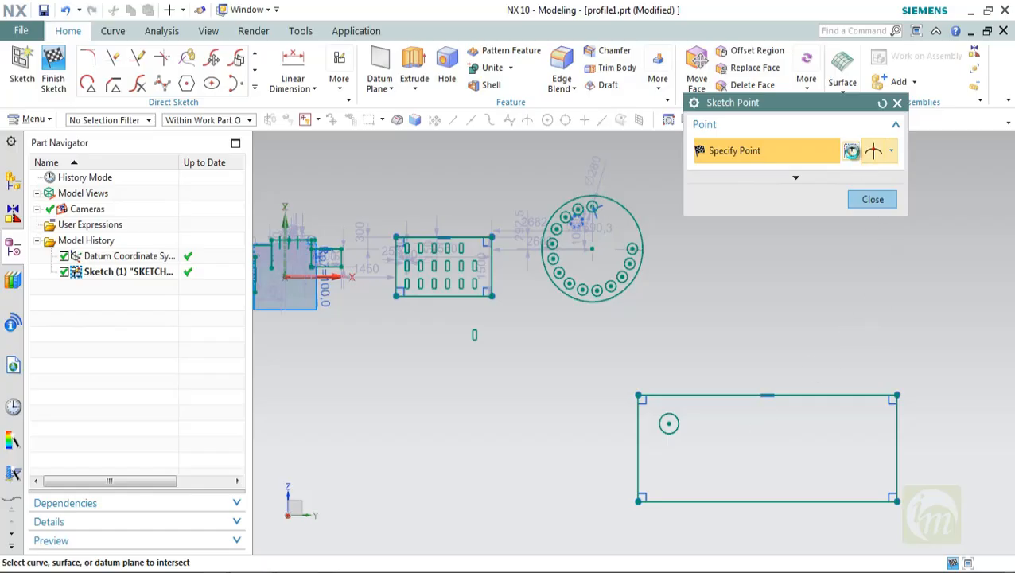
click(851, 151)
click(751, 151)
click(740, 182)
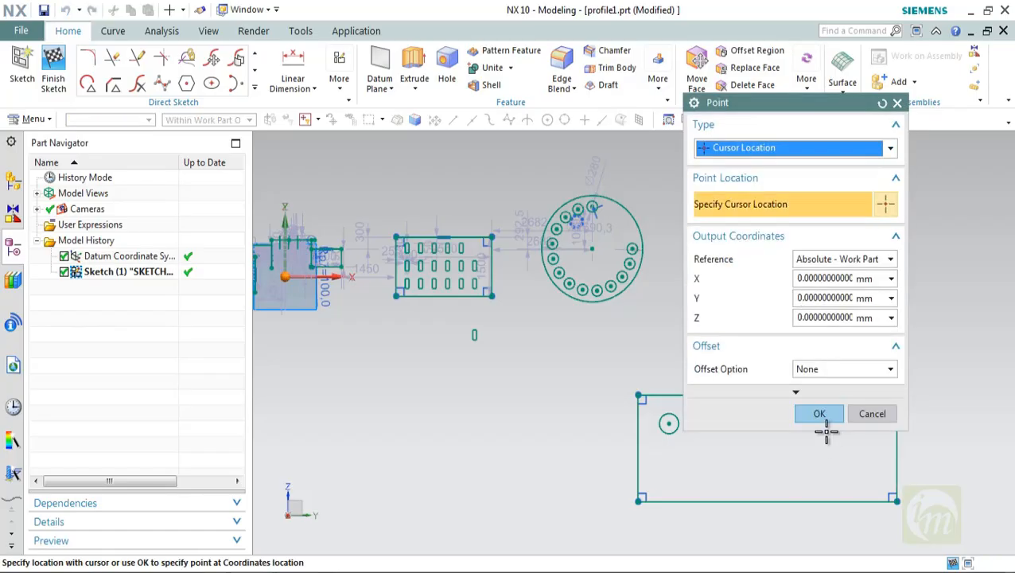
click(822, 414)
click(729, 468)
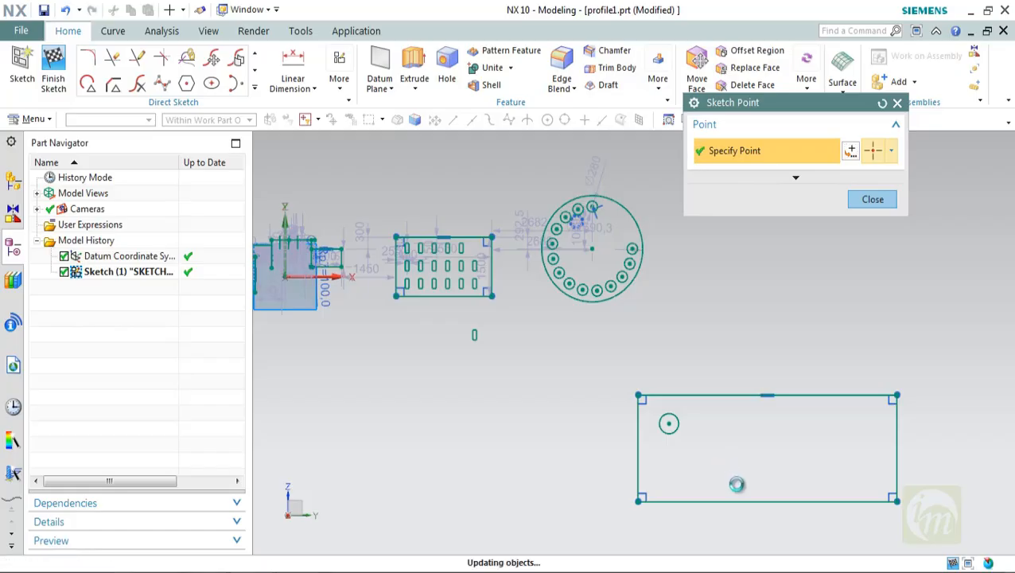
click(783, 451)
click(831, 477)
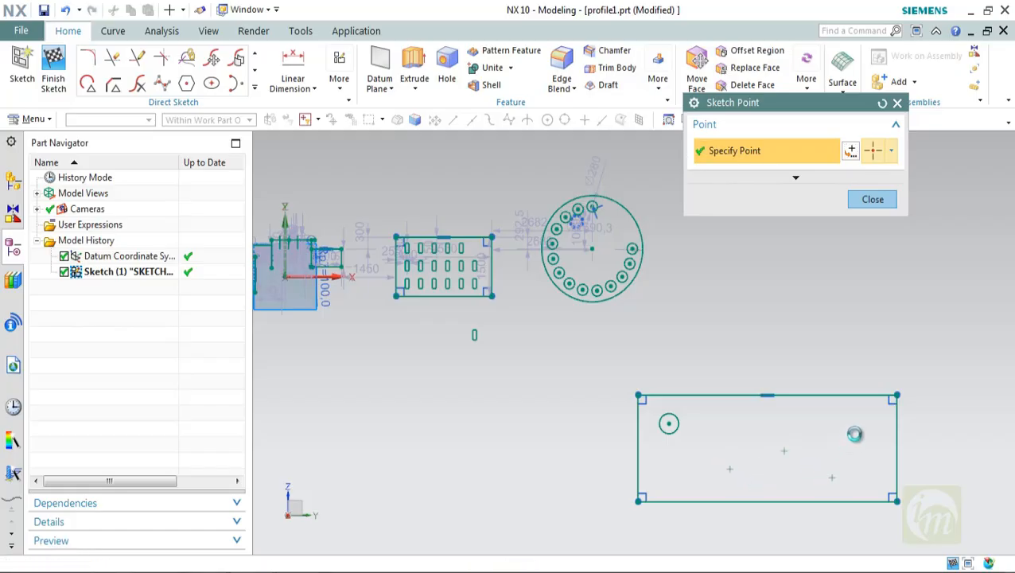
click(853, 433)
click(872, 200)
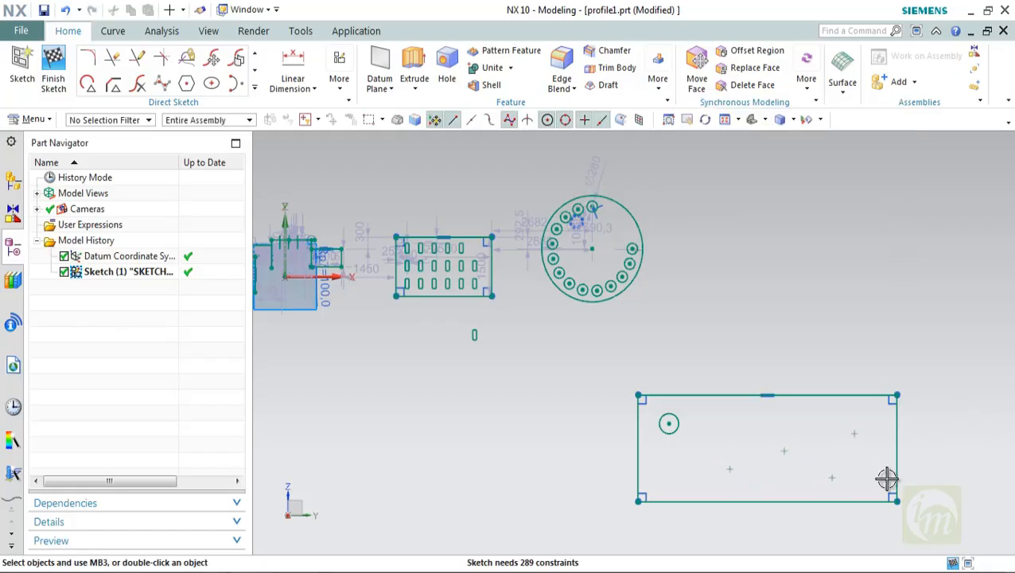
Set up a General layout curve pattern of the loose slot's four lines, using the slot's centre as the From point
scroll(709, 441, up, 3)
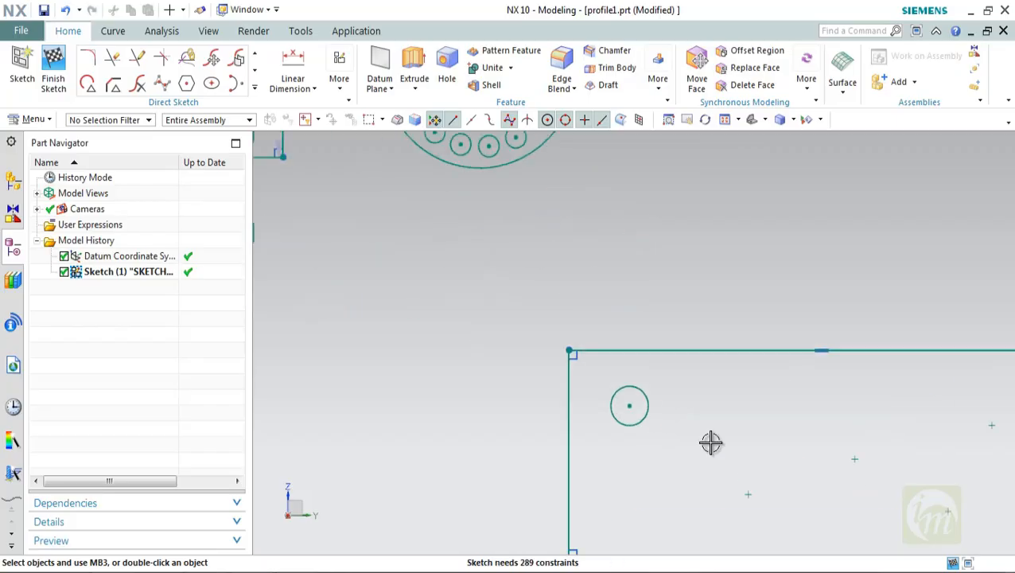
scroll(709, 443, down, 4)
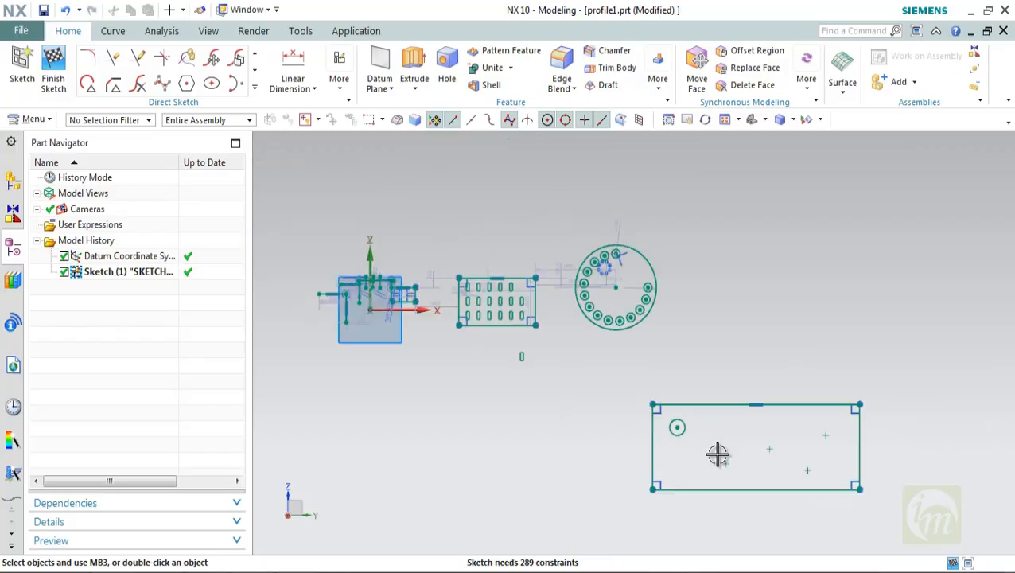
click(255, 87)
click(212, 189)
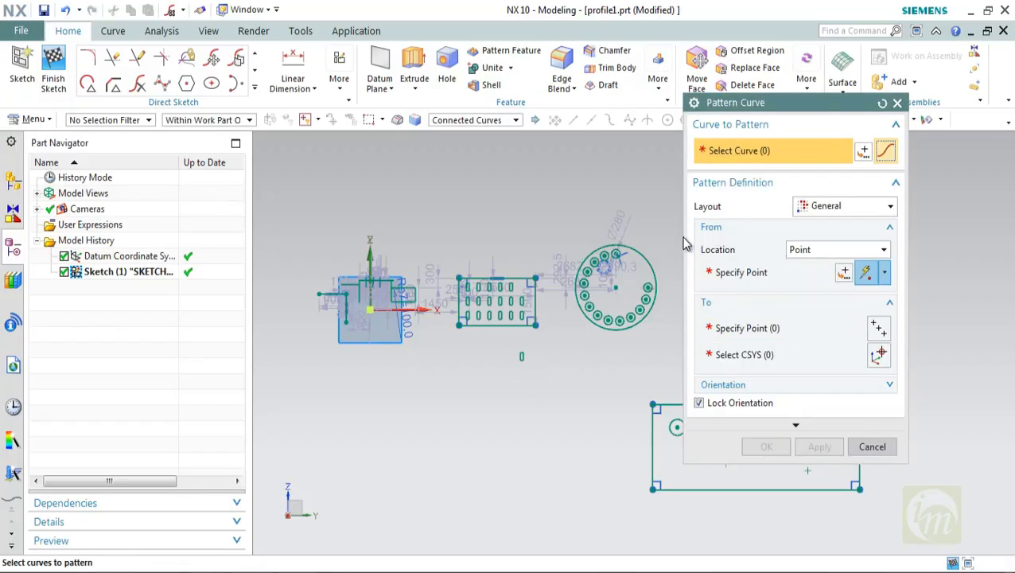
drag(502, 349, 544, 384)
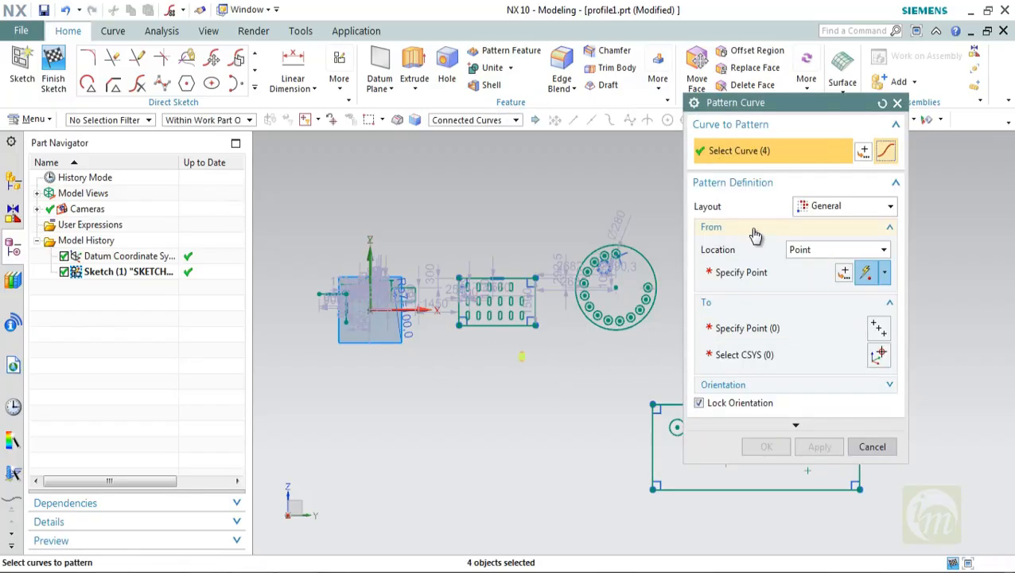
click(762, 271)
scroll(557, 346, up, 8)
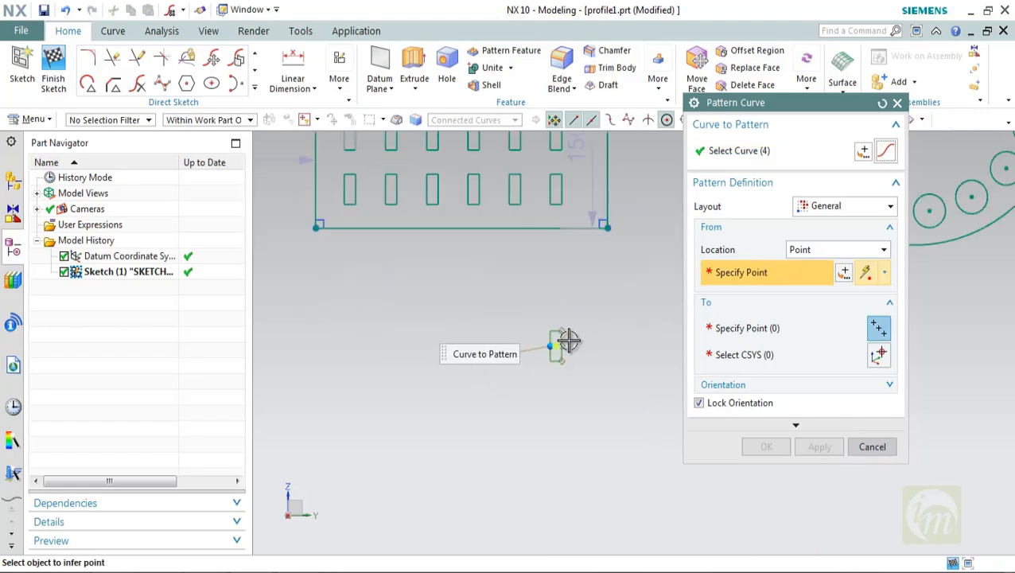
click(543, 350)
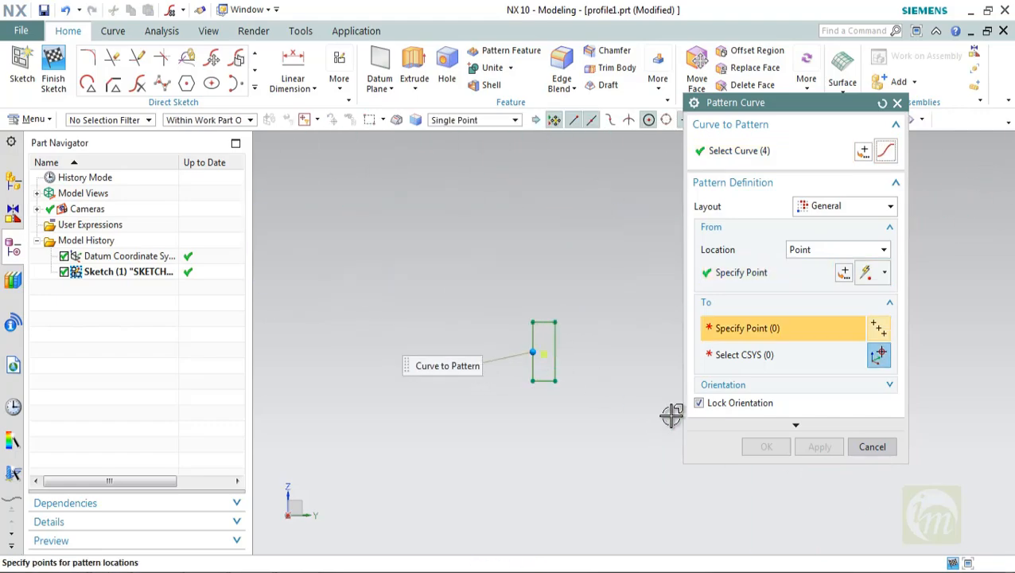
Try two of the sketch points inside the wide rectangle as To points for the slot pattern, and leave the command
scroll(671, 412, down, 3)
scroll(783, 475, down, 4)
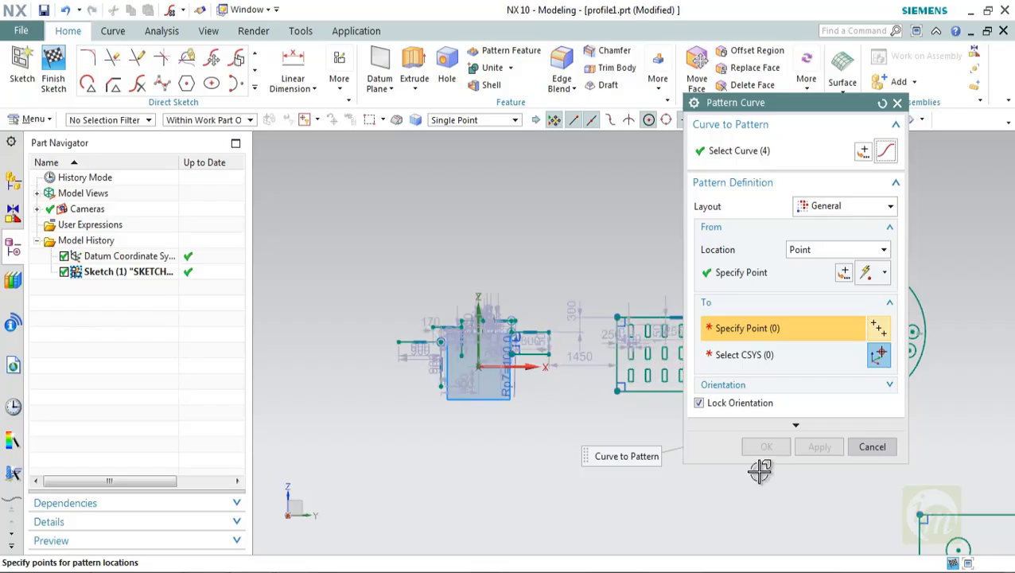
middle_click(764, 475)
scroll(446, 342, up, 6)
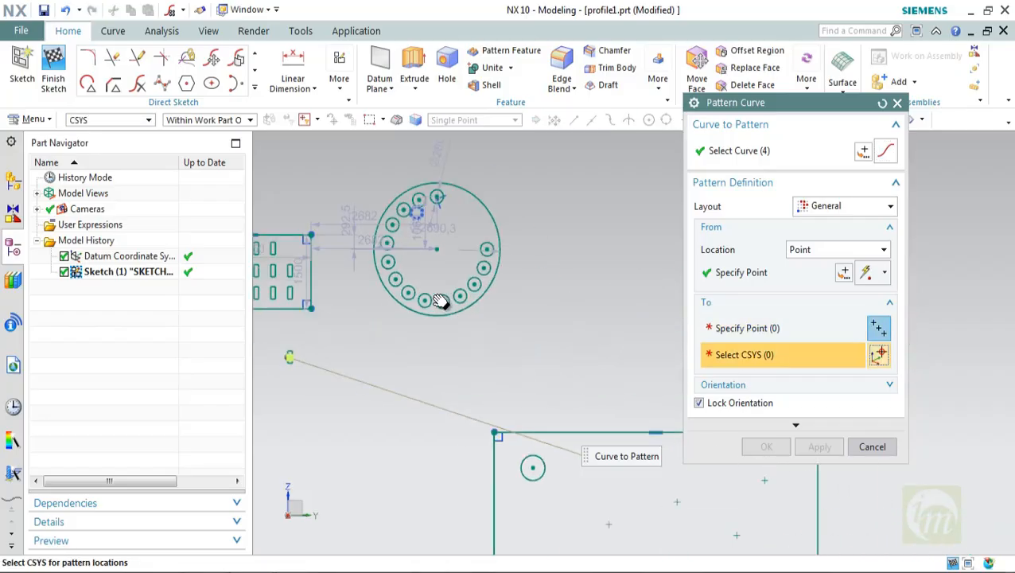
scroll(500, 419, up, 2)
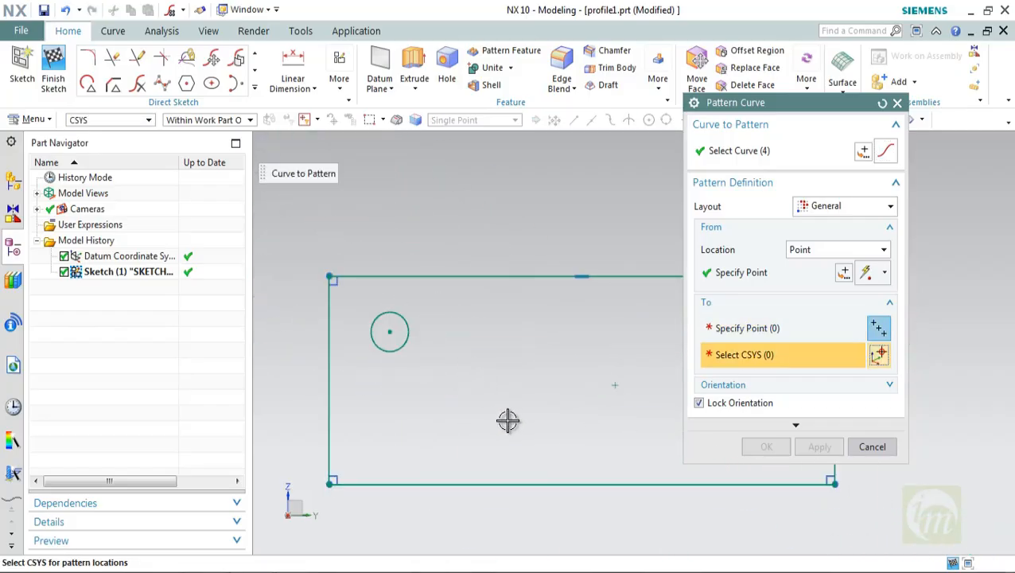
click(757, 336)
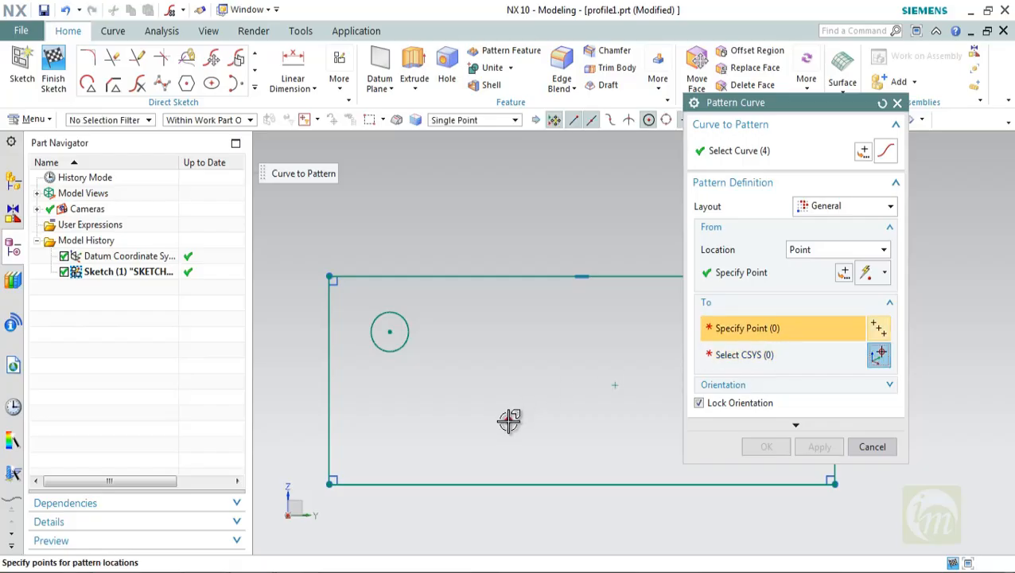
click(509, 422)
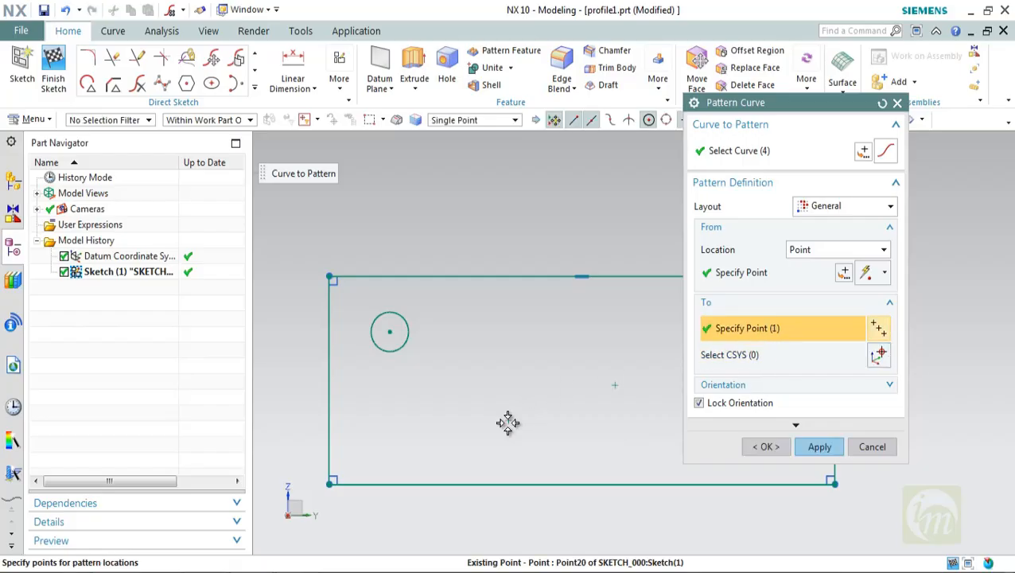
scroll(570, 477, up, 3)
scroll(570, 477, down, 4)
middle_click(569, 477)
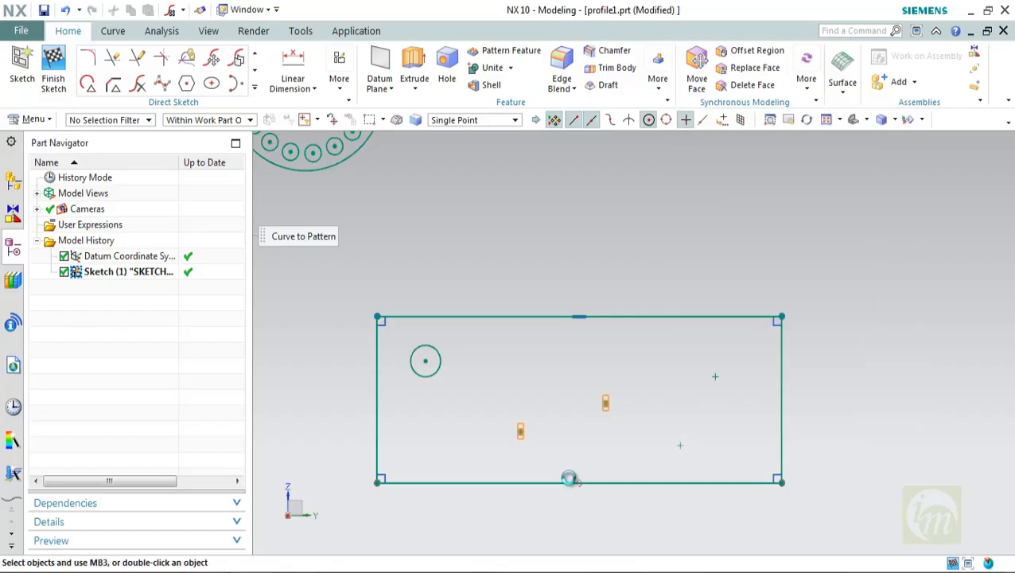
Set up a General layout curve pattern of the small circle in the wide rectangle, using its centre as the From point
click(427, 364)
click(254, 88)
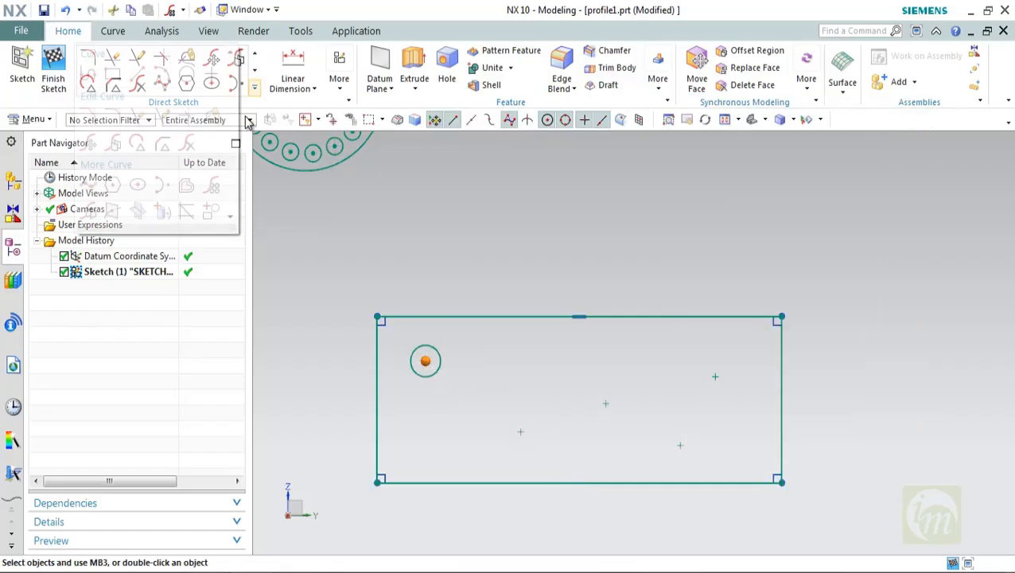
click(208, 185)
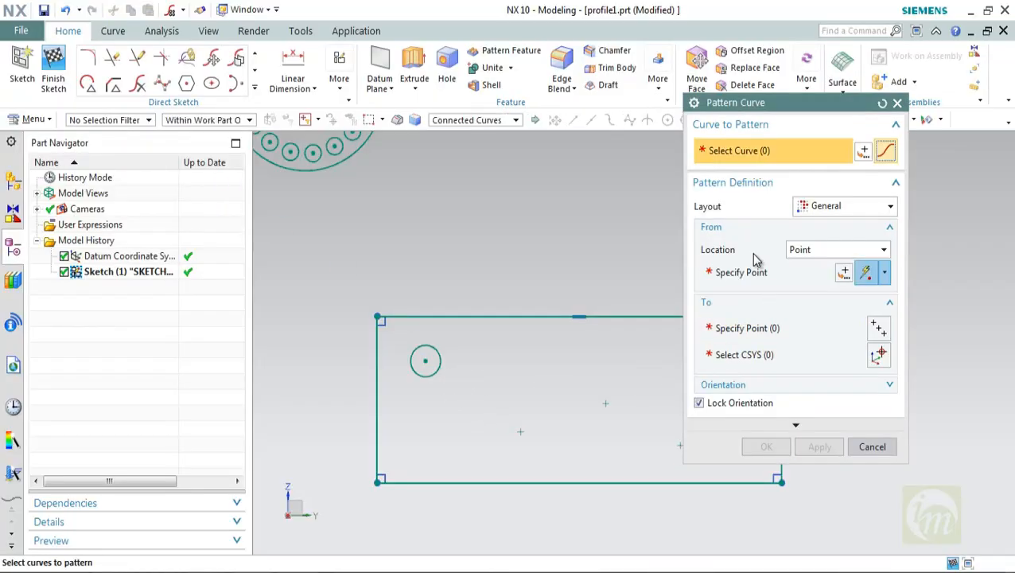
click(427, 350)
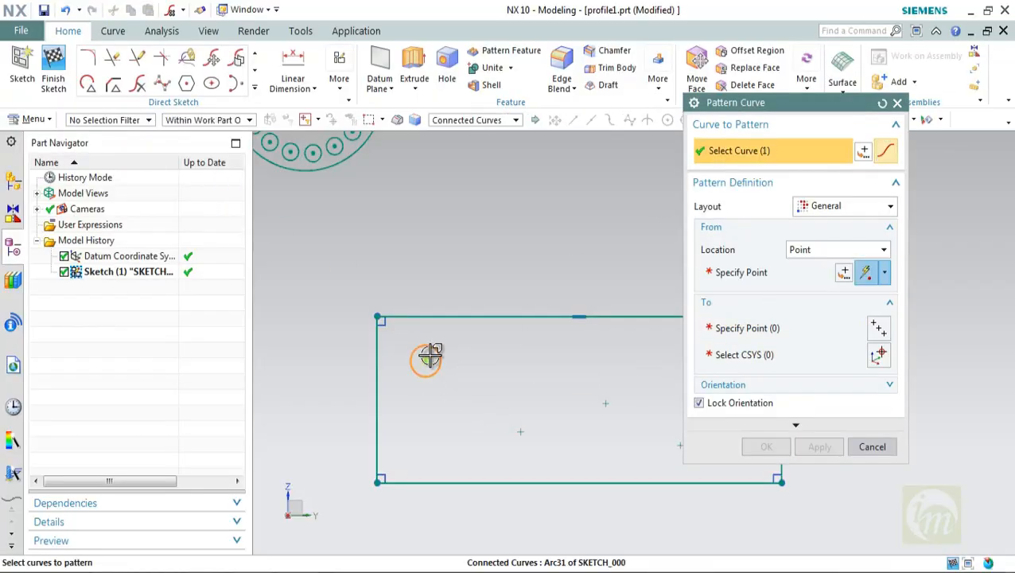
click(752, 273)
click(424, 361)
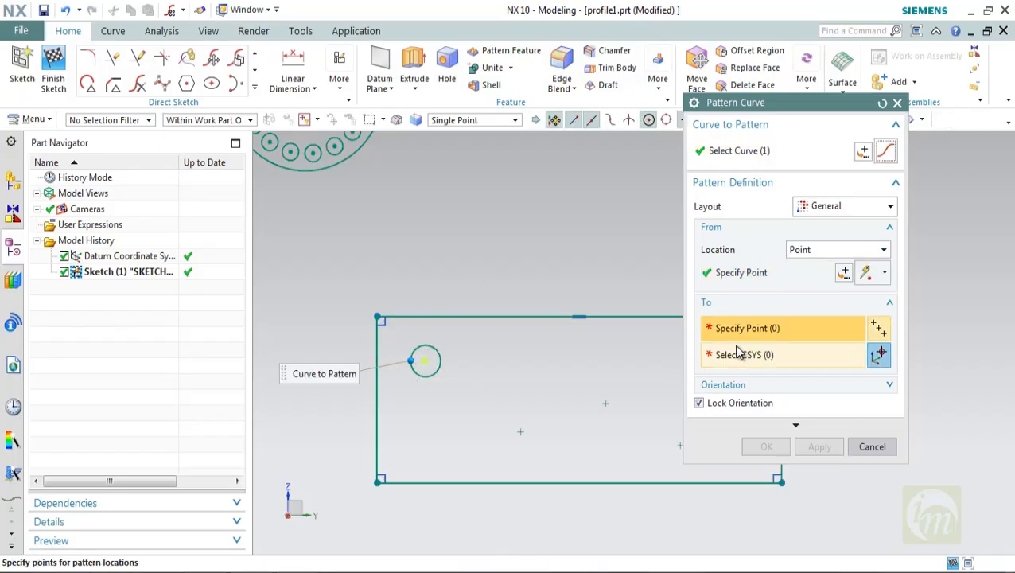
Pick the four sketch points in the rectangle as To points, create the general pattern of the circle and close the command
click(518, 432)
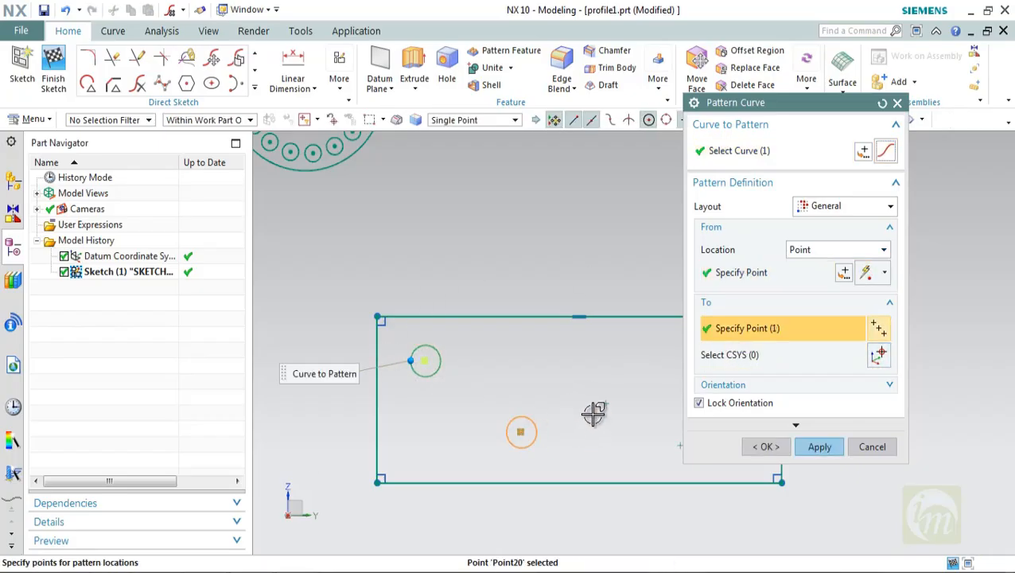
click(604, 404)
scroll(496, 390, down, 3)
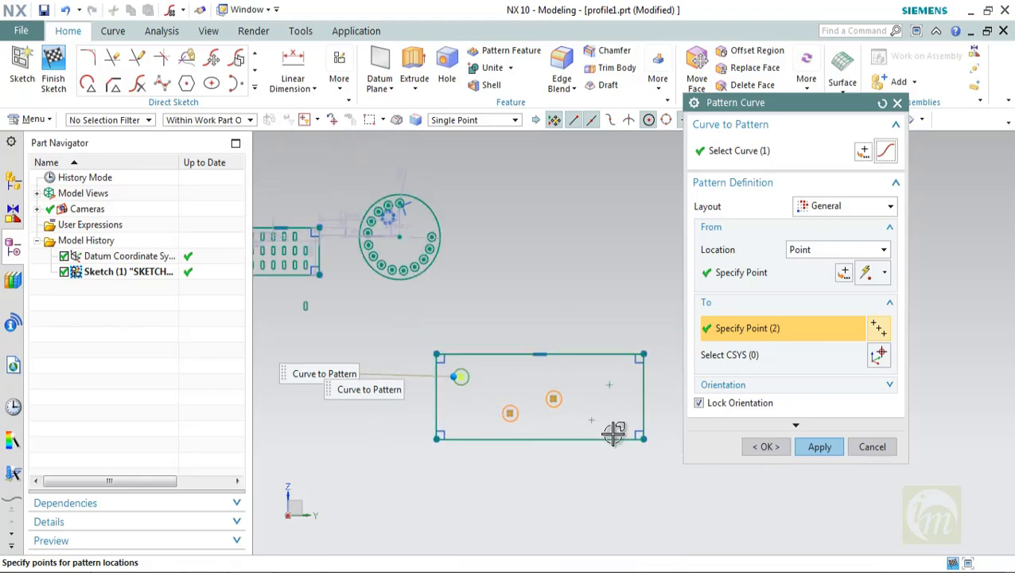
scroll(589, 423, up, 3)
click(559, 407)
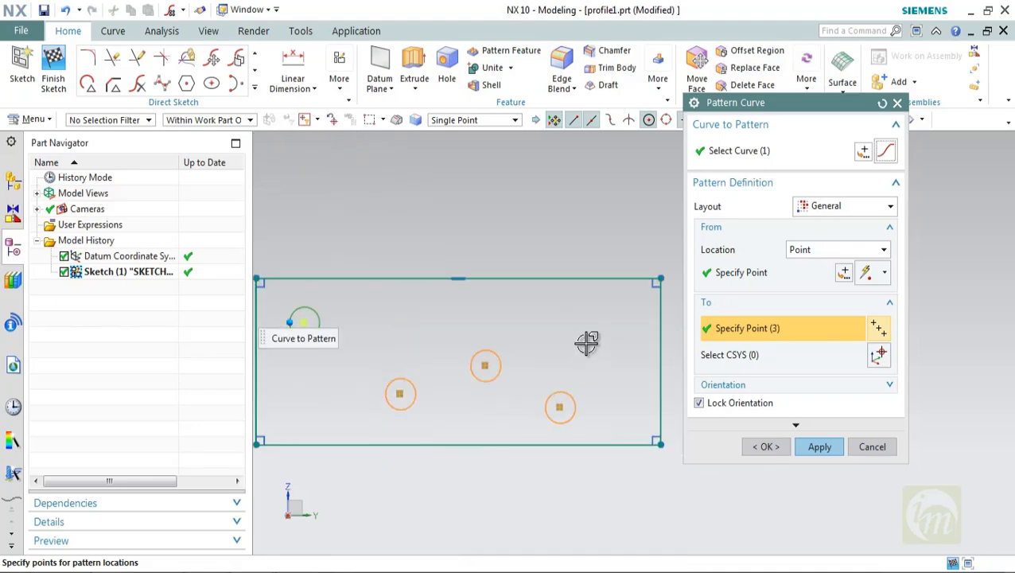
click(594, 338)
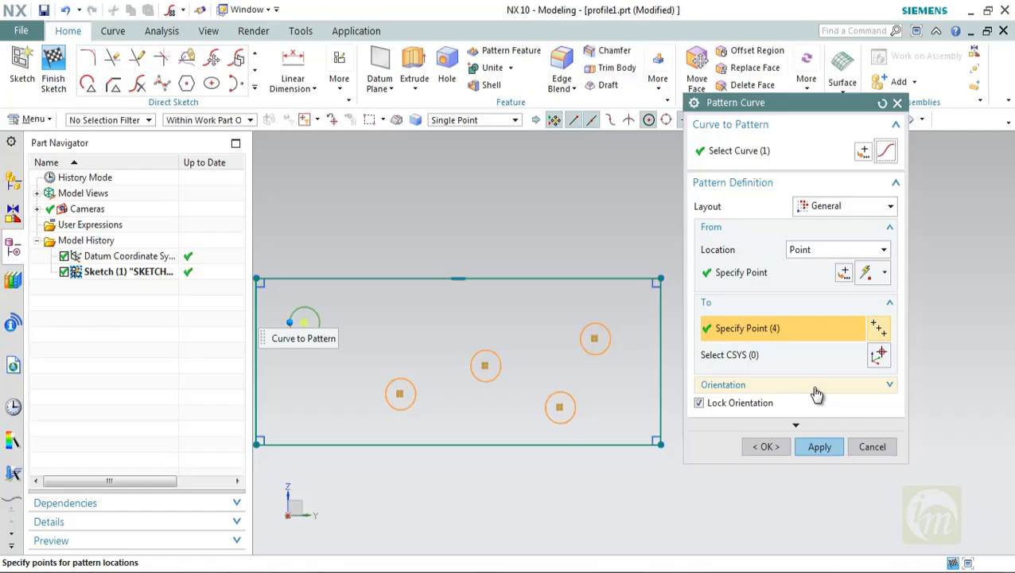
click(820, 446)
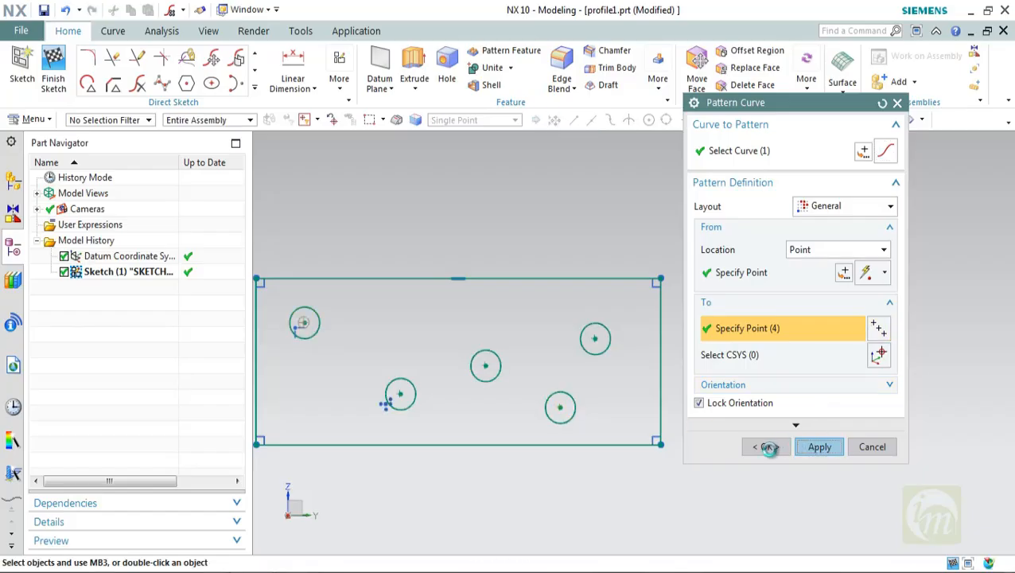
click(871, 446)
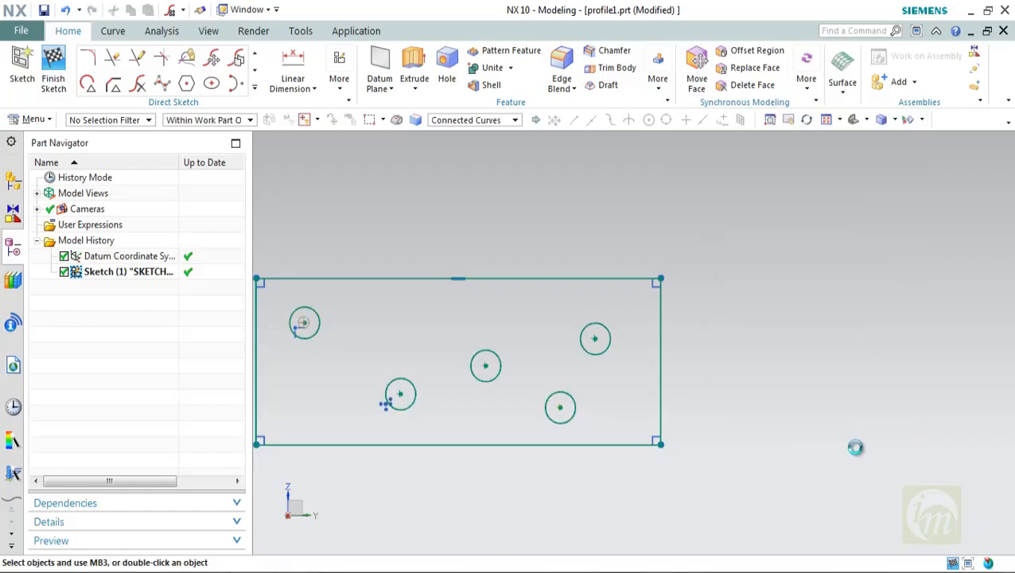
Examine the general circle pattern in the wide rectangle, the circular hole pattern and the linear slot pattern
scroll(414, 407, up, 3)
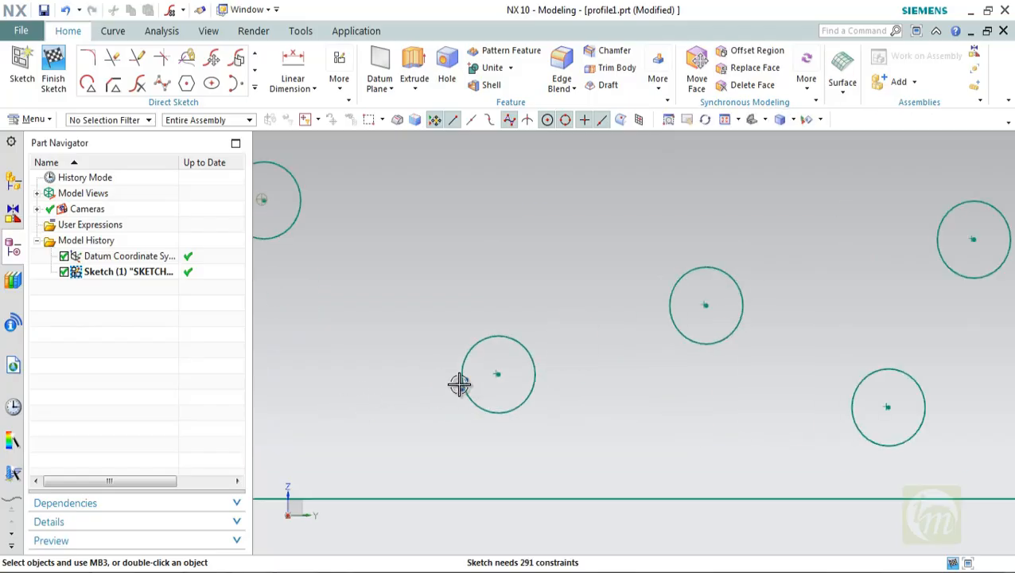
scroll(459, 384, down, 4)
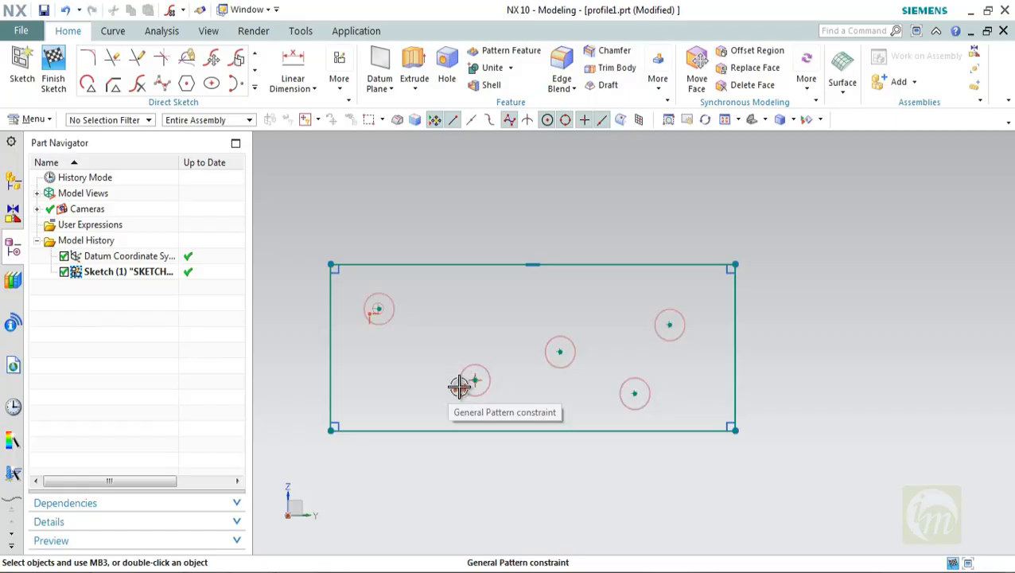
click(560, 351)
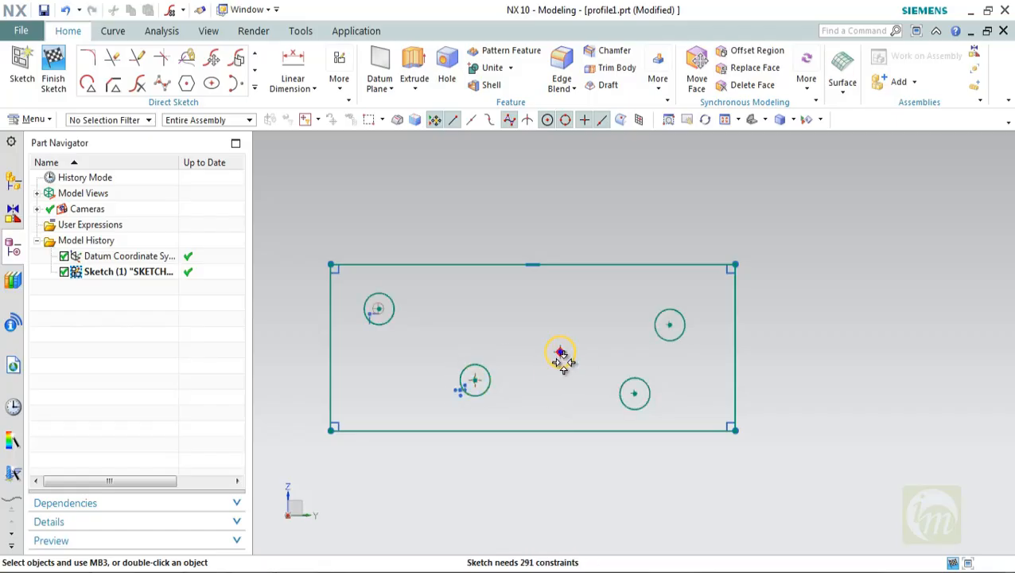
scroll(571, 376, down, 5)
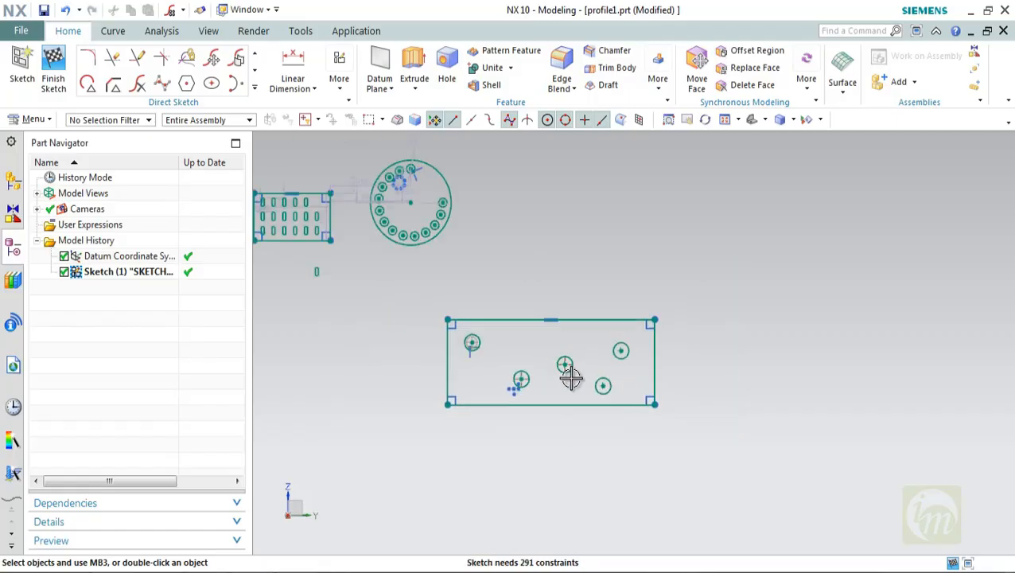
scroll(468, 229, up, 5)
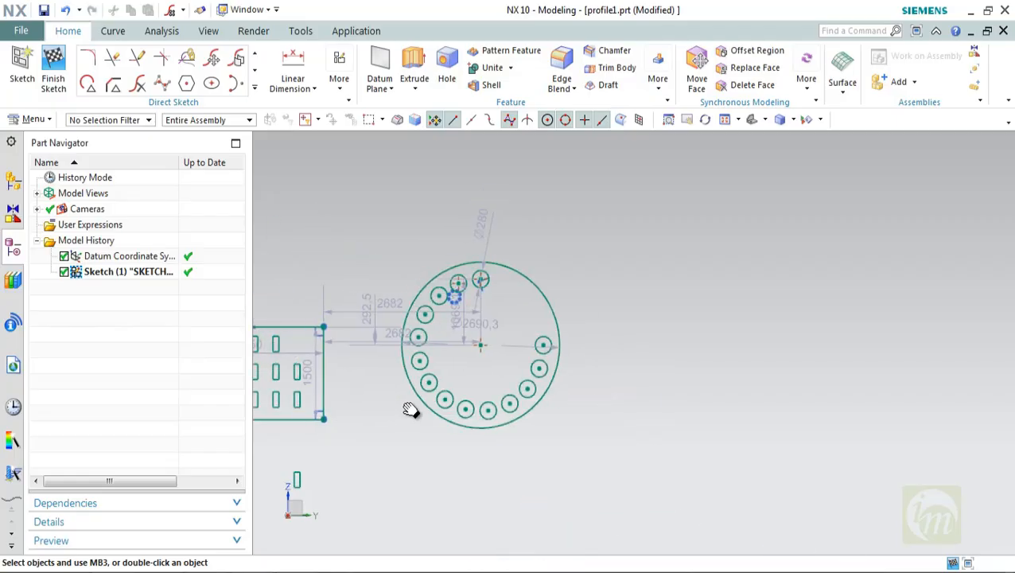
shift+middle_drag(410, 408, 794, 400)
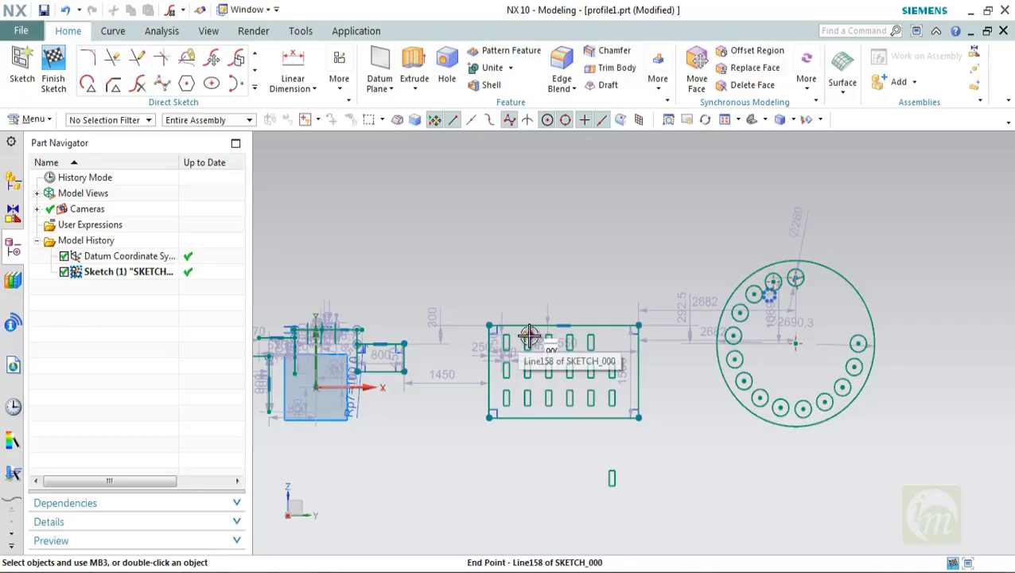
scroll(529, 338, up, 5)
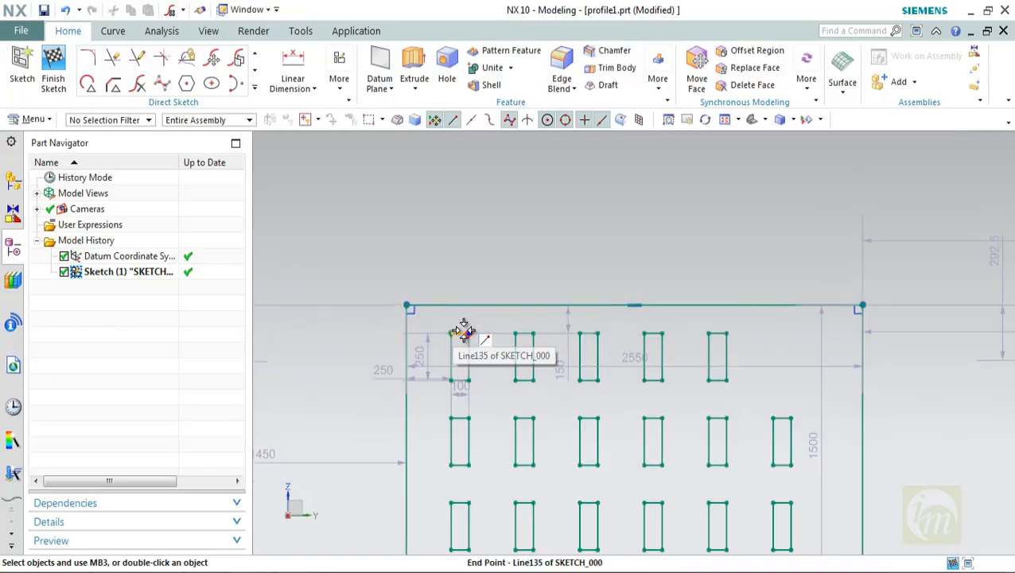
scroll(556, 389, down, 9)
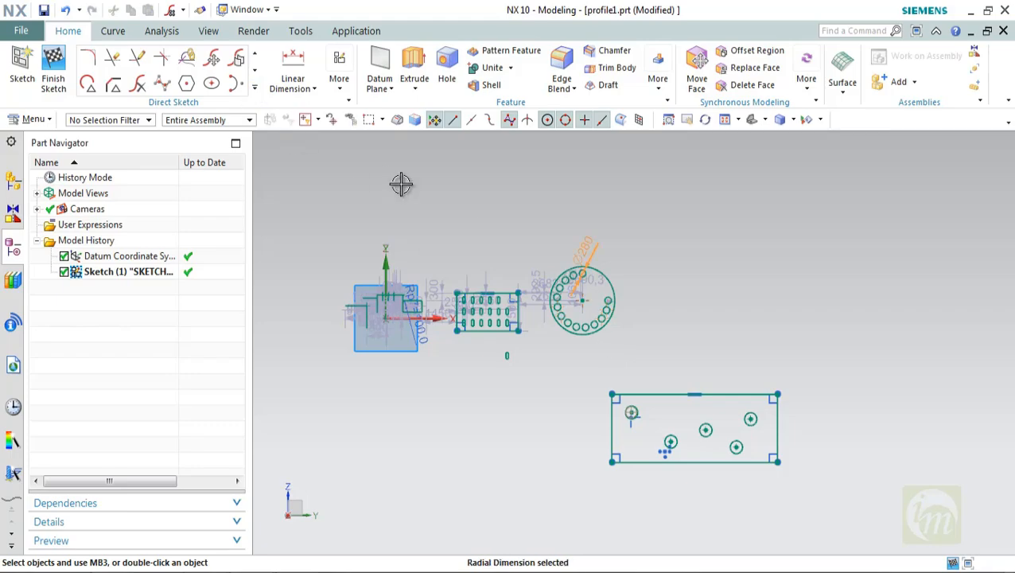
Sketch a closed upright rectangle about 7700 mm tall with Profile, to the right of the circular pattern, and leave the command
click(255, 88)
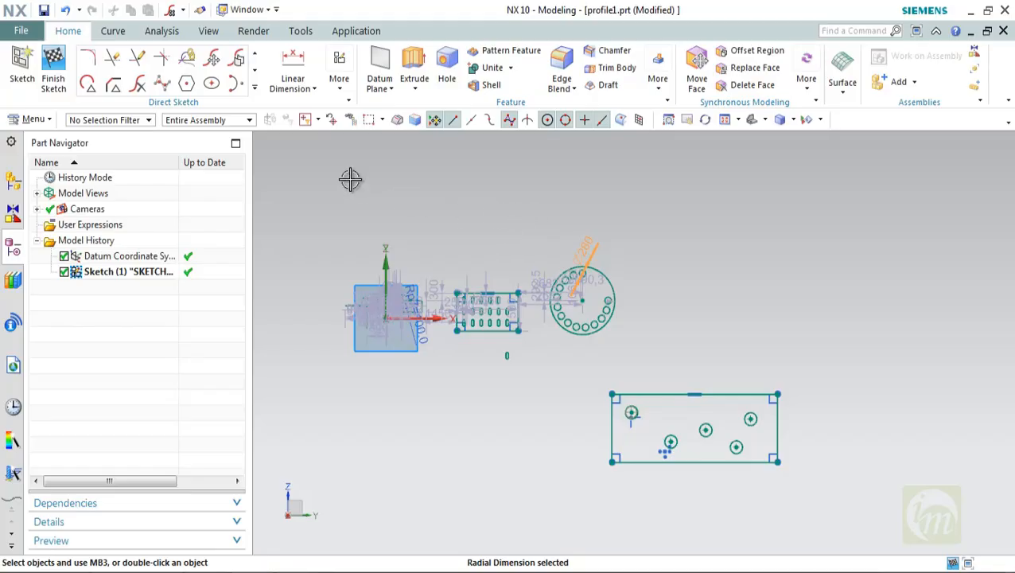
click(256, 80)
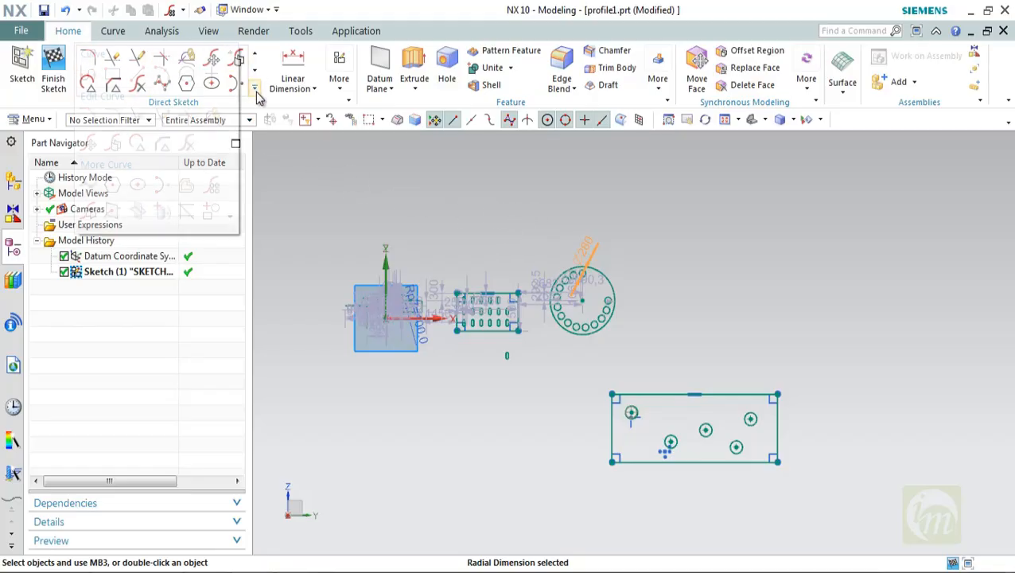
click(92, 72)
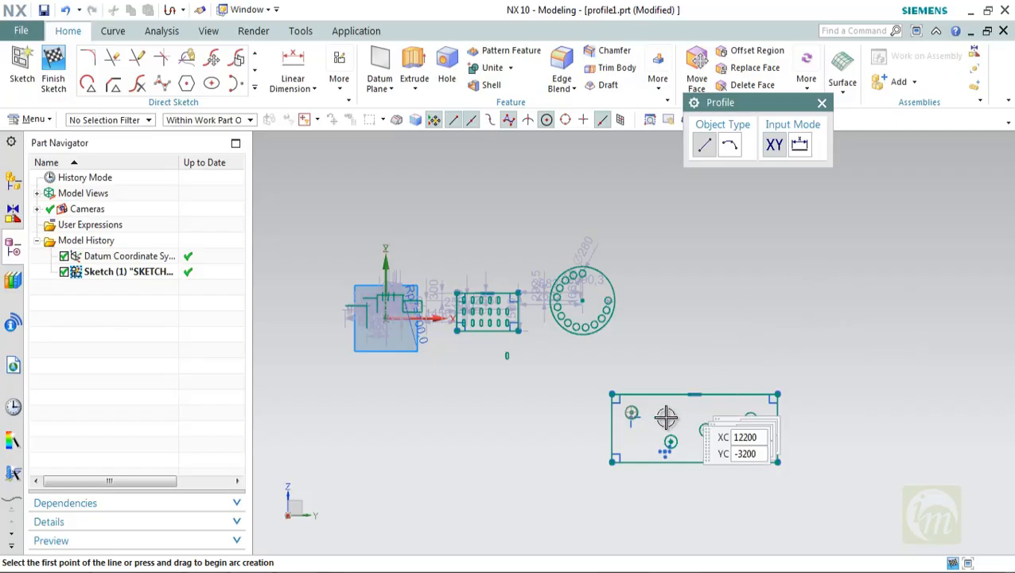
scroll(664, 445, up, 2)
scroll(664, 422, down, 4)
scroll(850, 324, up, 1)
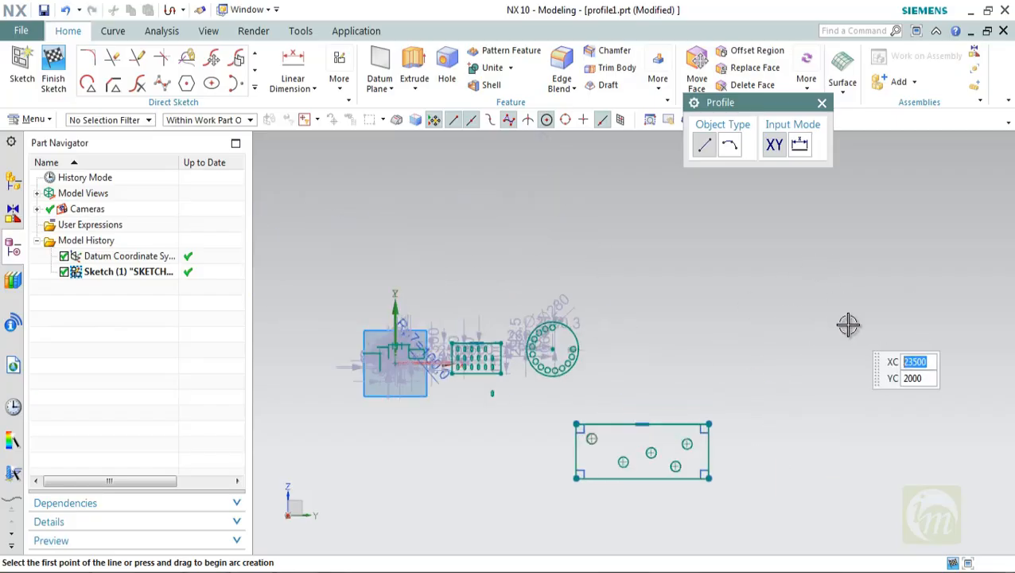
click(714, 247)
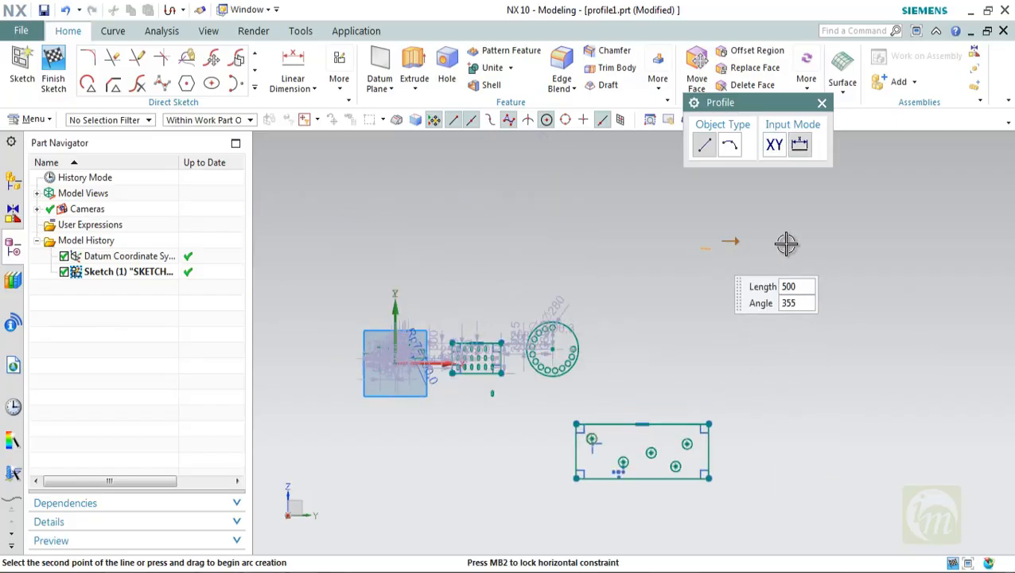
click(809, 272)
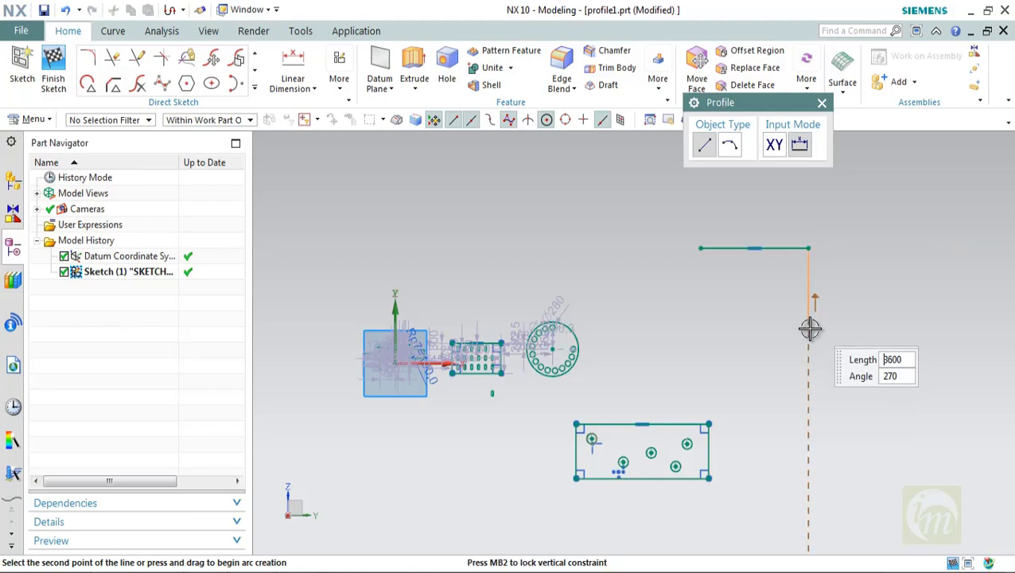
click(789, 404)
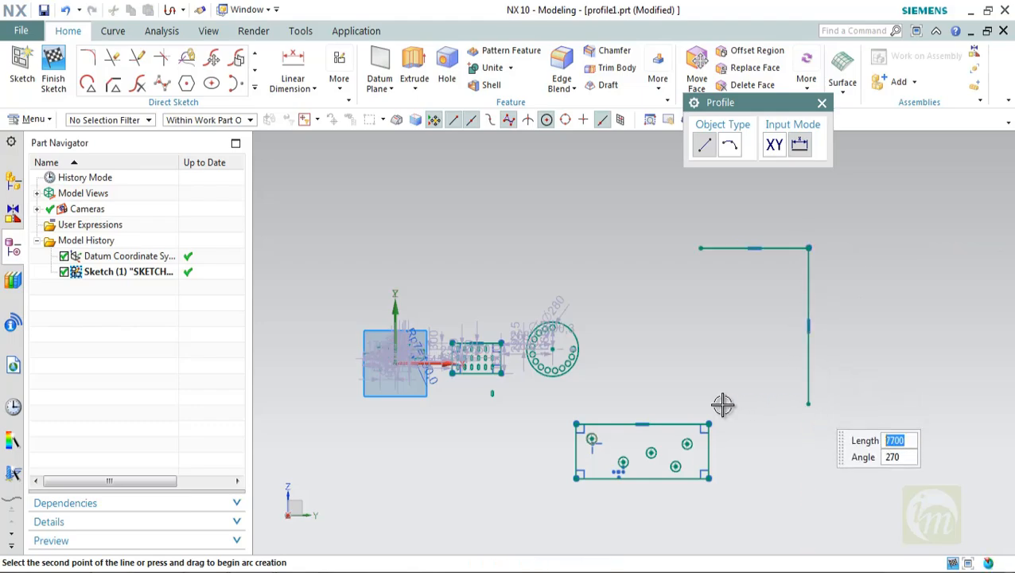
click(702, 390)
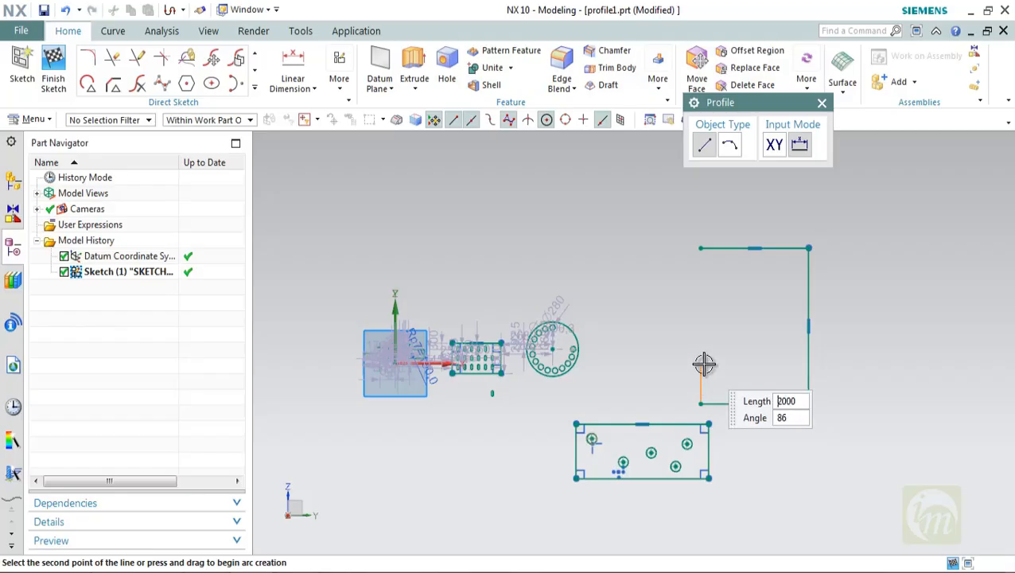
click(700, 247)
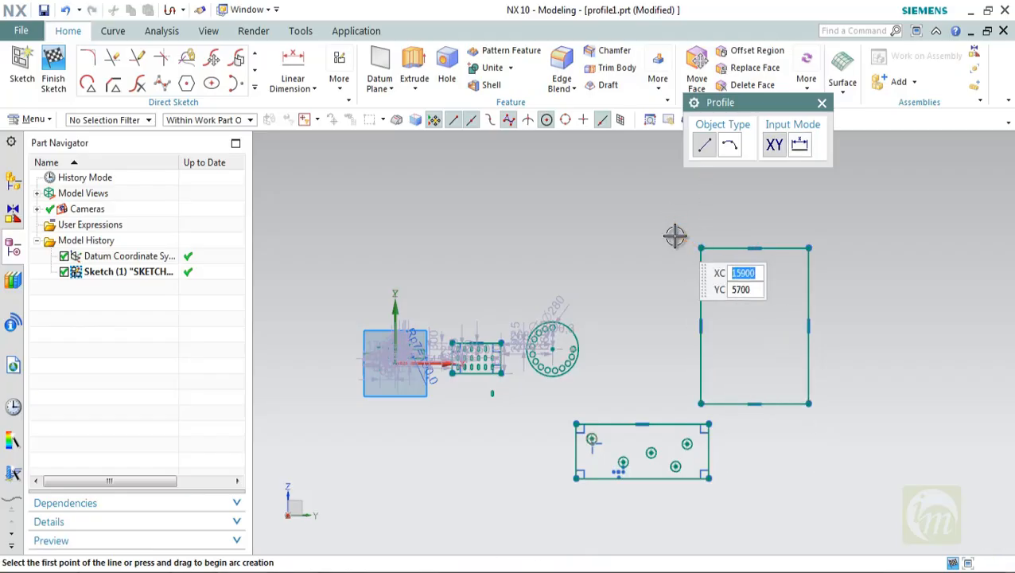
click(700, 326)
key(Escape)
key(Escape)
Draw a circle about 5119 mm in diameter centred on the midpoint of the upright rectangle's left edge
key(o)
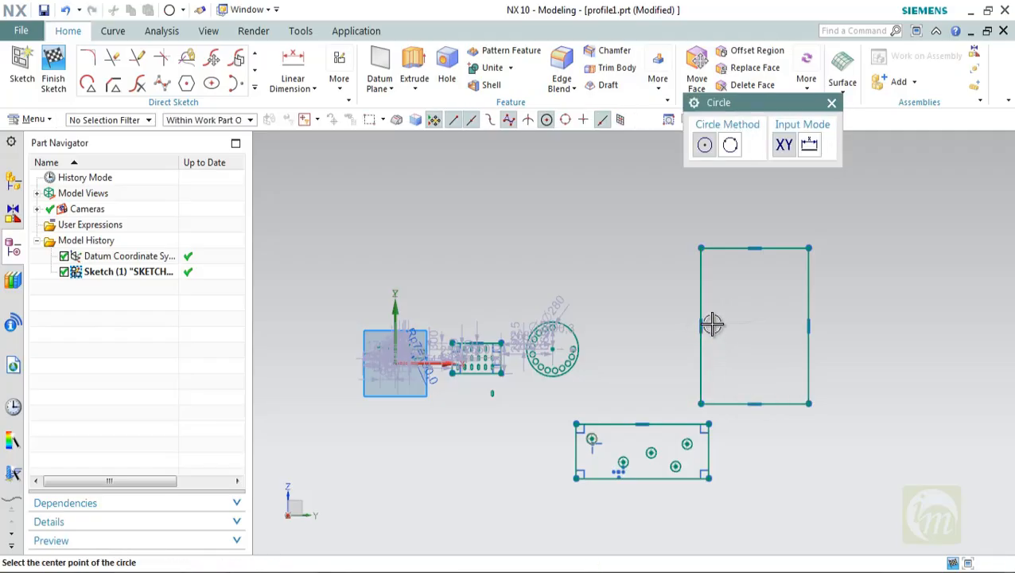
click(700, 325)
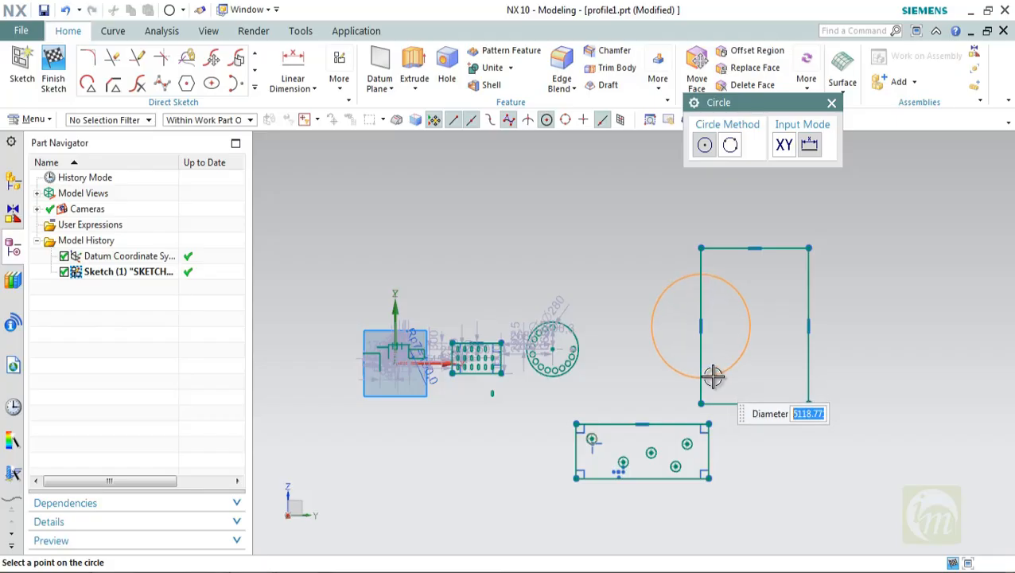
click(710, 375)
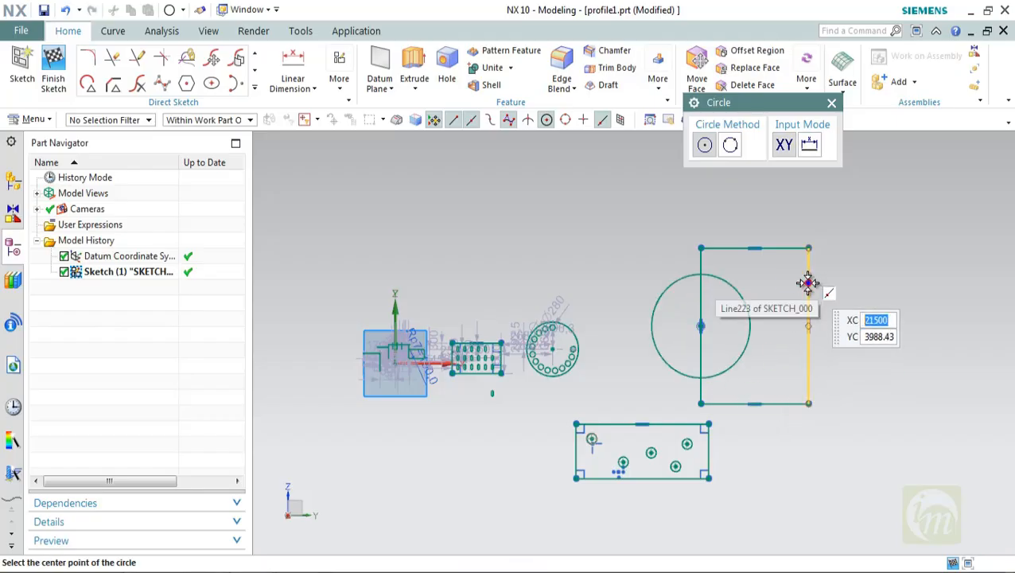
key(Escape)
Draw a horizontal line about 1500 mm long inward from the upper part of the upright rectangle's right edge
key(l)
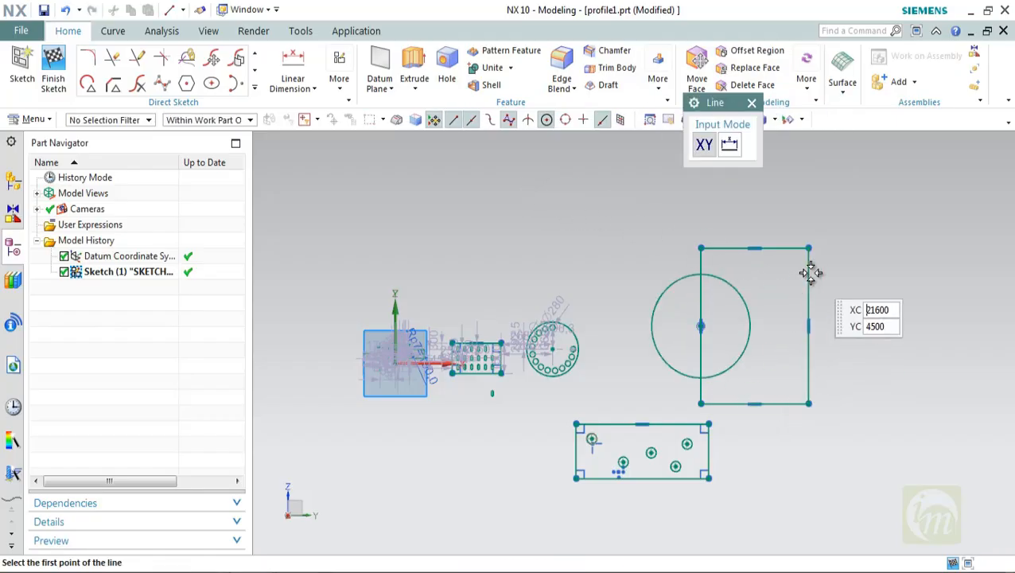
click(808, 272)
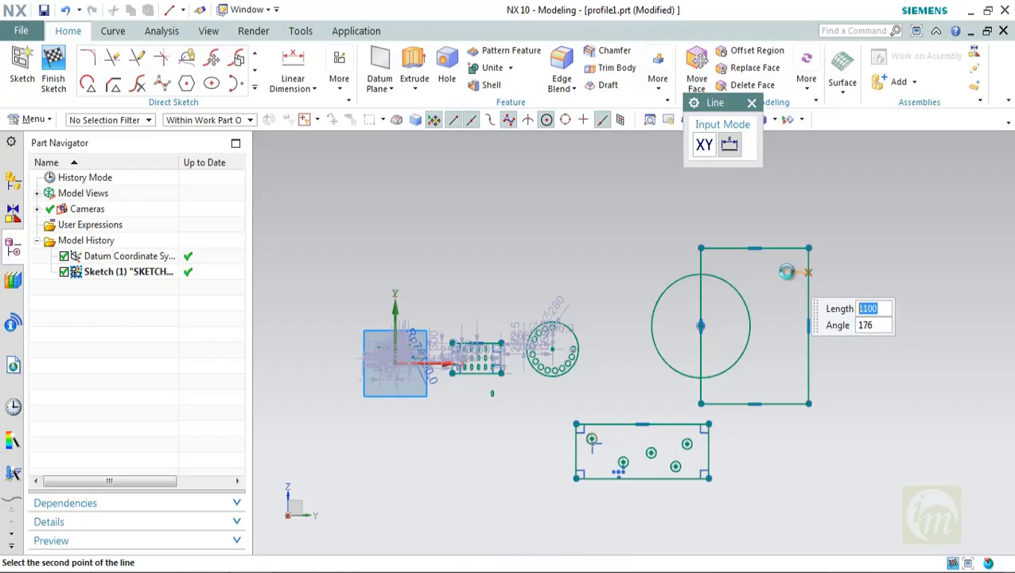
click(785, 272)
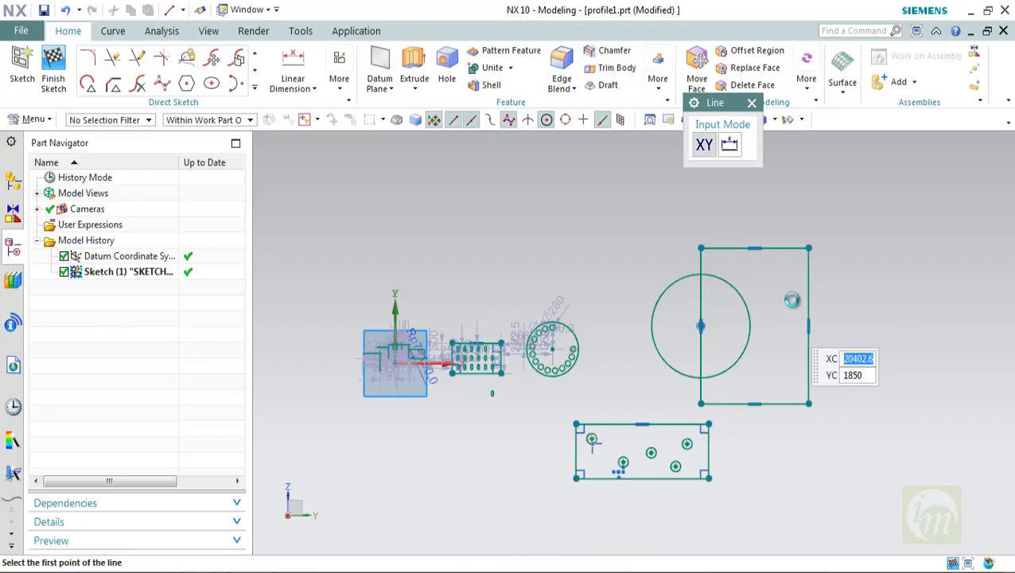
click(807, 272)
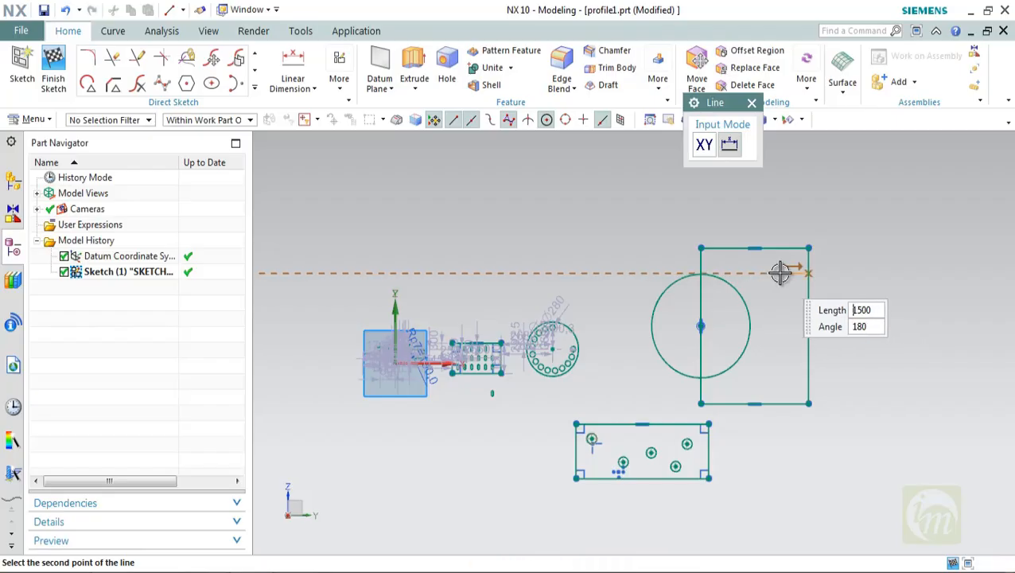
click(780, 272)
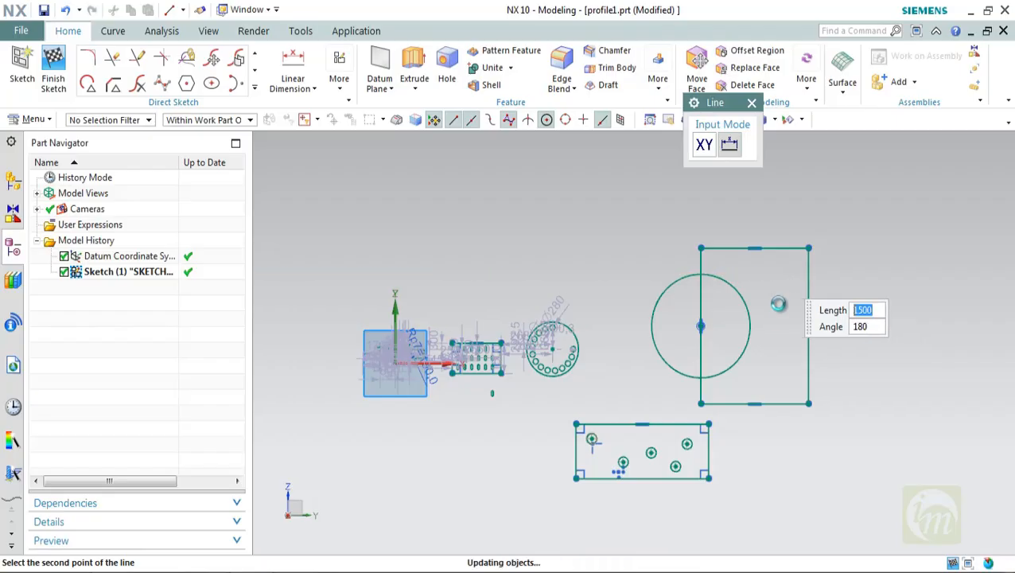
Draw a second short line inward from the right edge's lower part and join both lines' inner ends with a vertical line
click(780, 378)
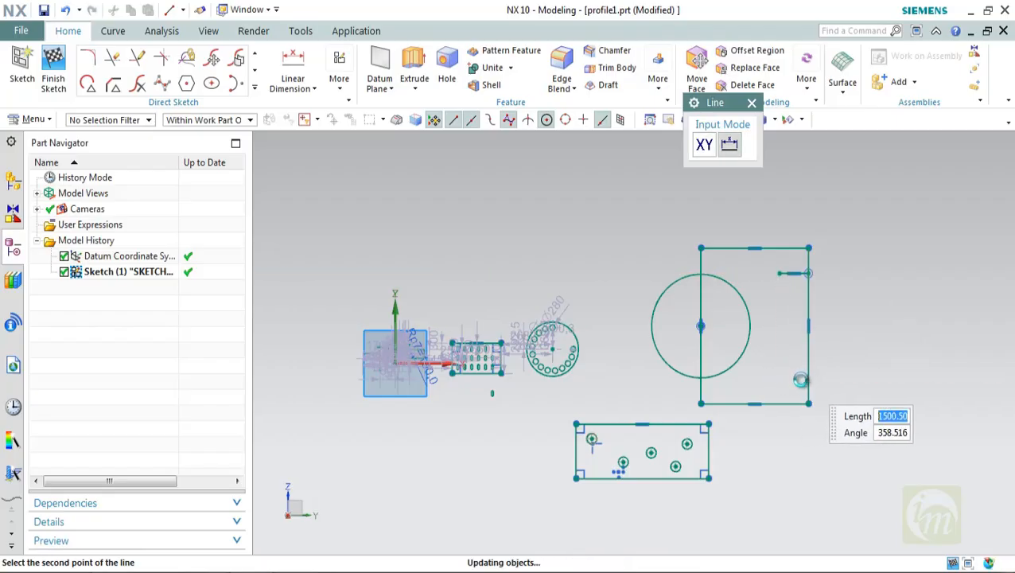
click(800, 379)
click(780, 379)
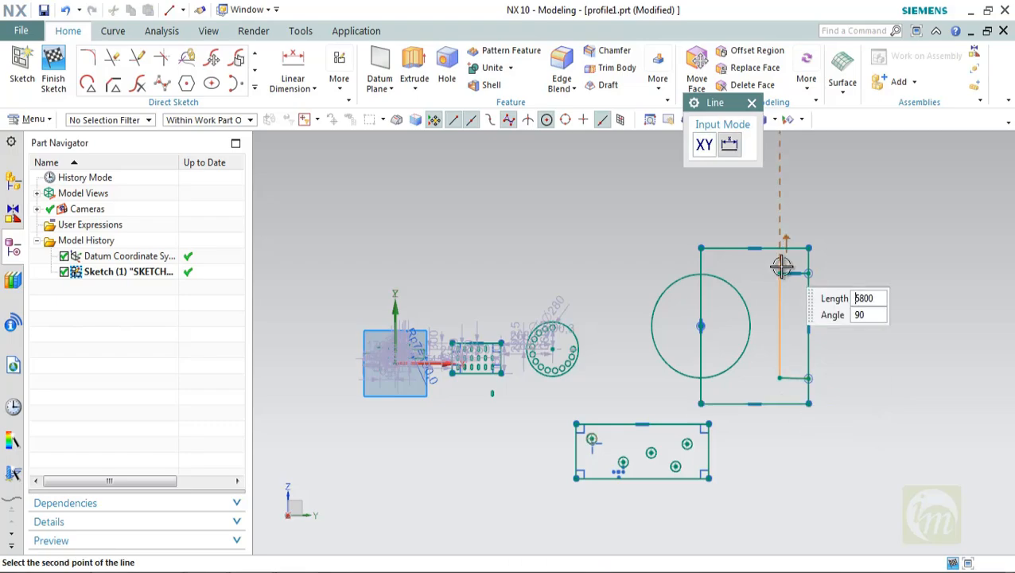
click(780, 272)
key(Escape)
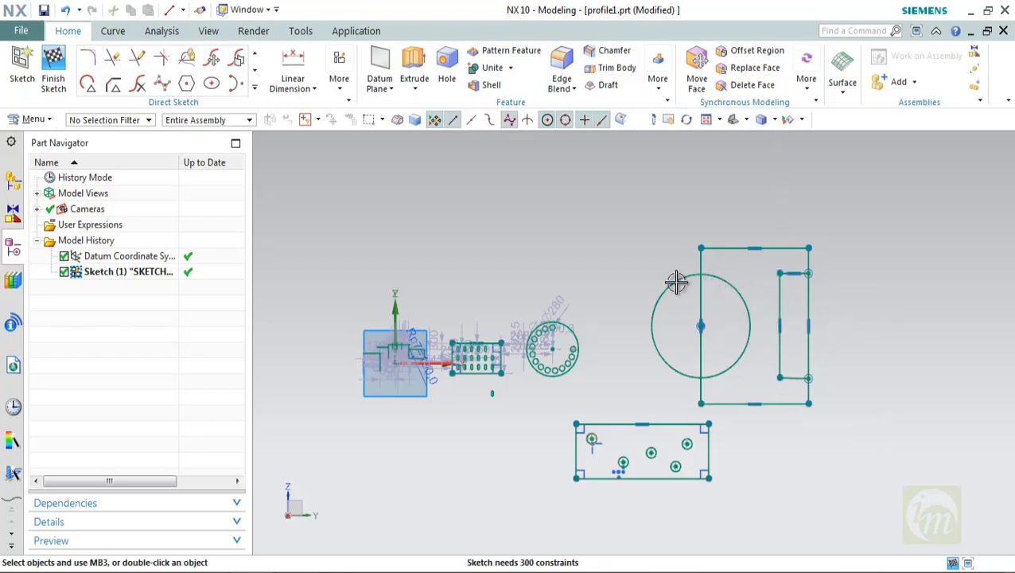
Draw a horizontal line from the narrow inner rectangle's left side to a point inside the large circle
key(z)
scroll(766, 303, up, 3)
click(793, 317)
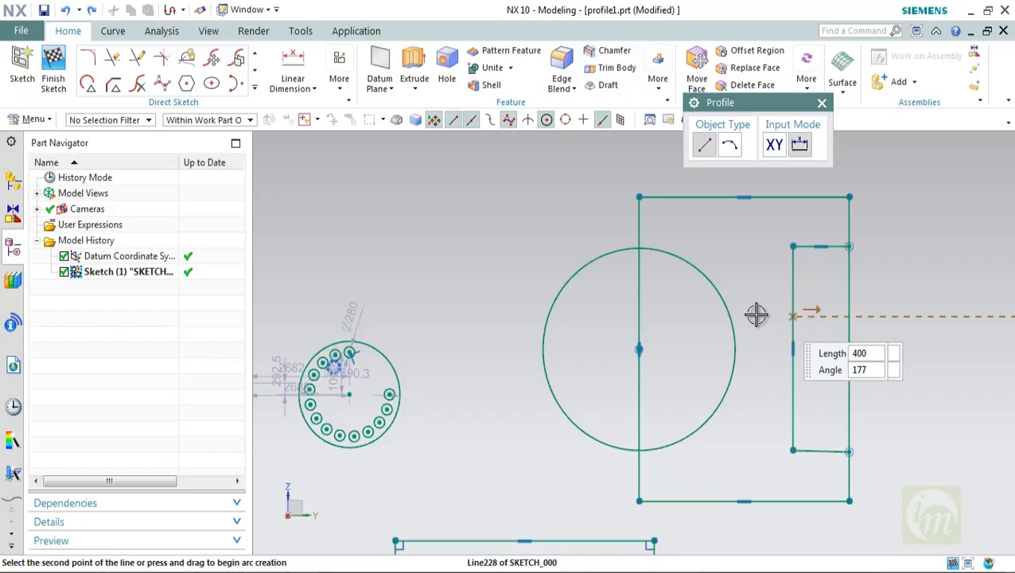
click(695, 317)
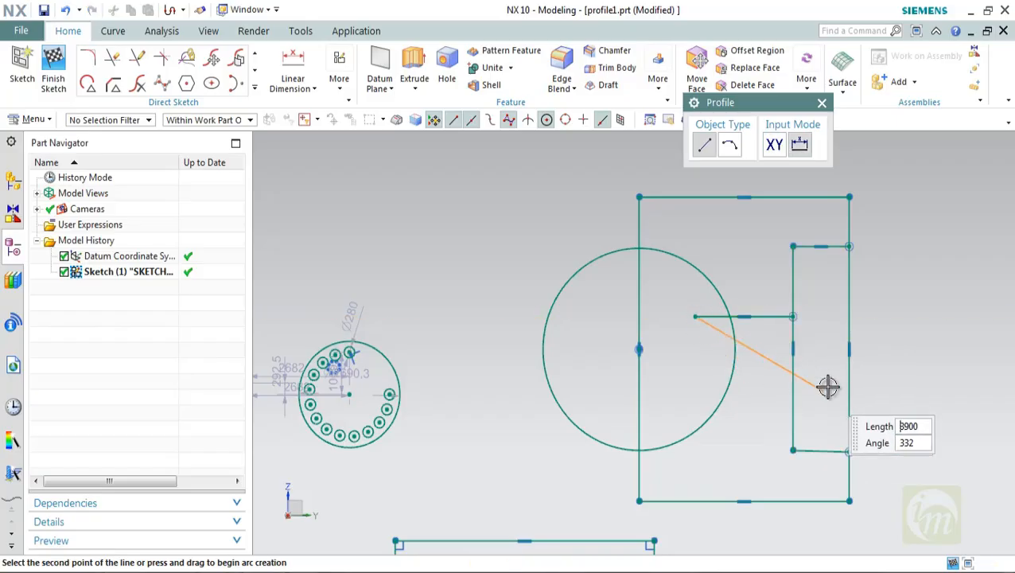
key(Escape)
key(Escape)
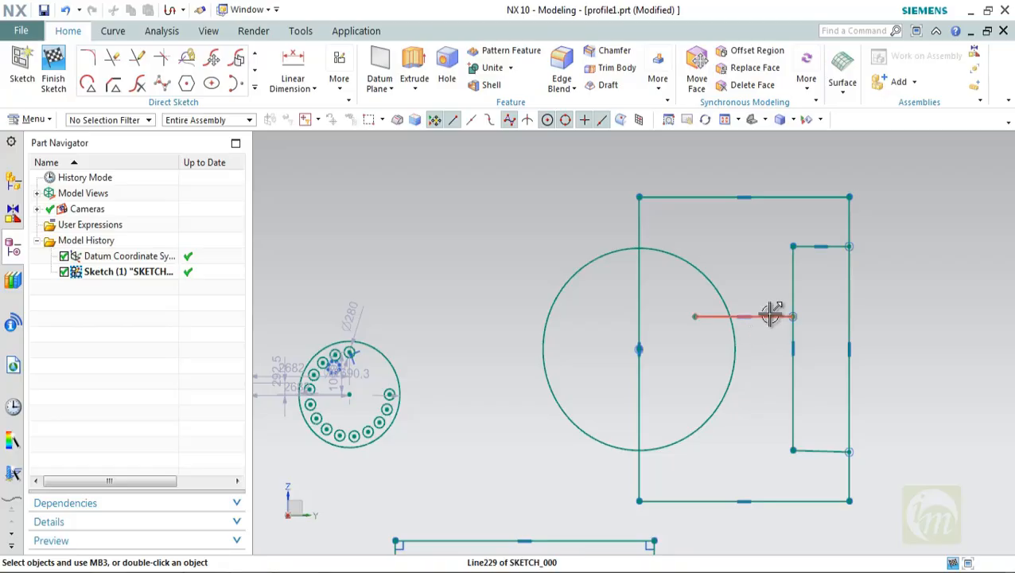
Set up an Offset Curve of the horizontal line between the circle and the narrow rectangle, with Symmetric Offset turned off
click(255, 92)
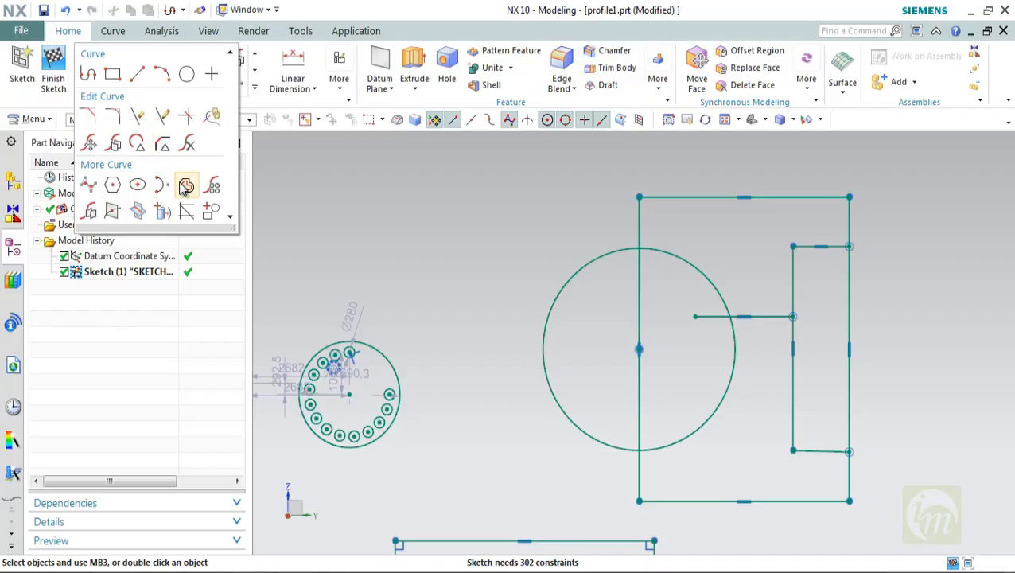
click(185, 185)
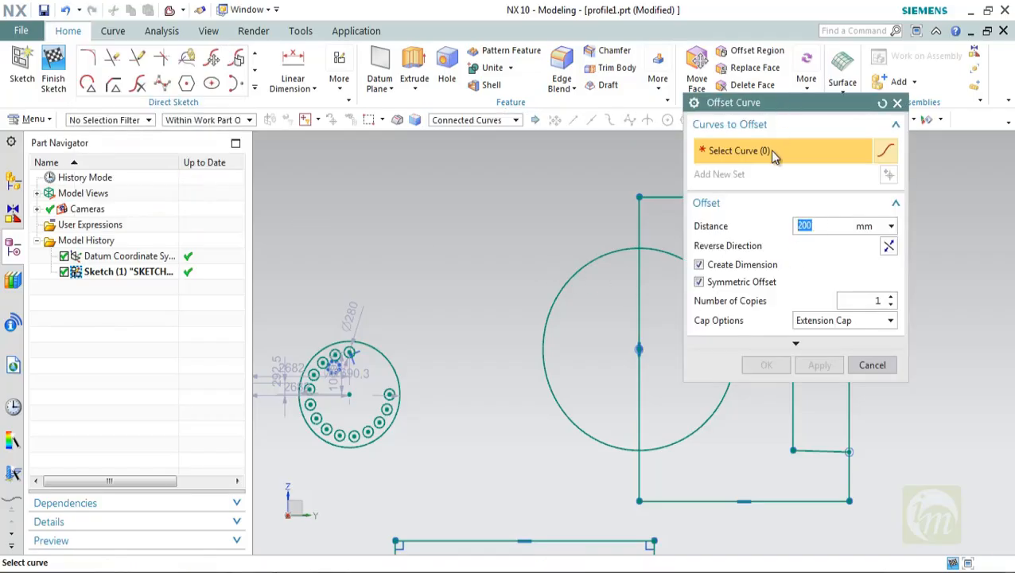
drag(775, 113, 398, 152)
click(768, 313)
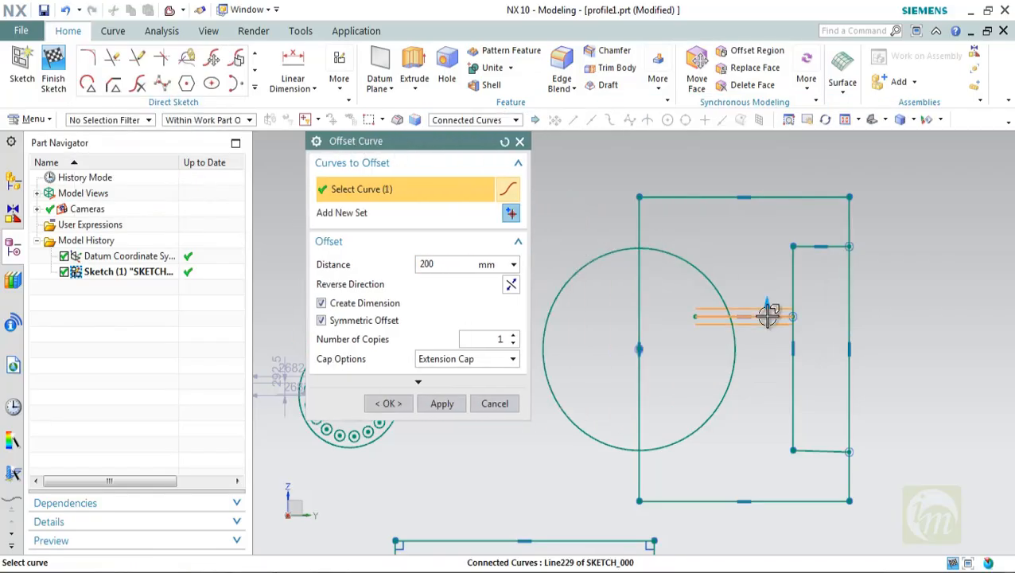
click(349, 326)
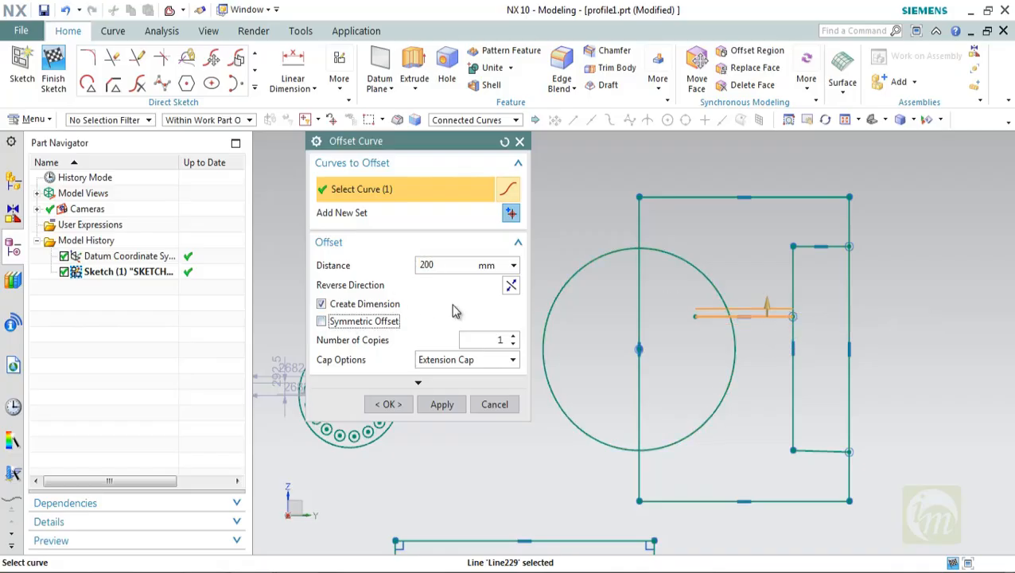
Offset the selected horizontal line 1500 mm downward beside the inner rectangle, reversing the default offset direction
click(442, 266)
text(100)
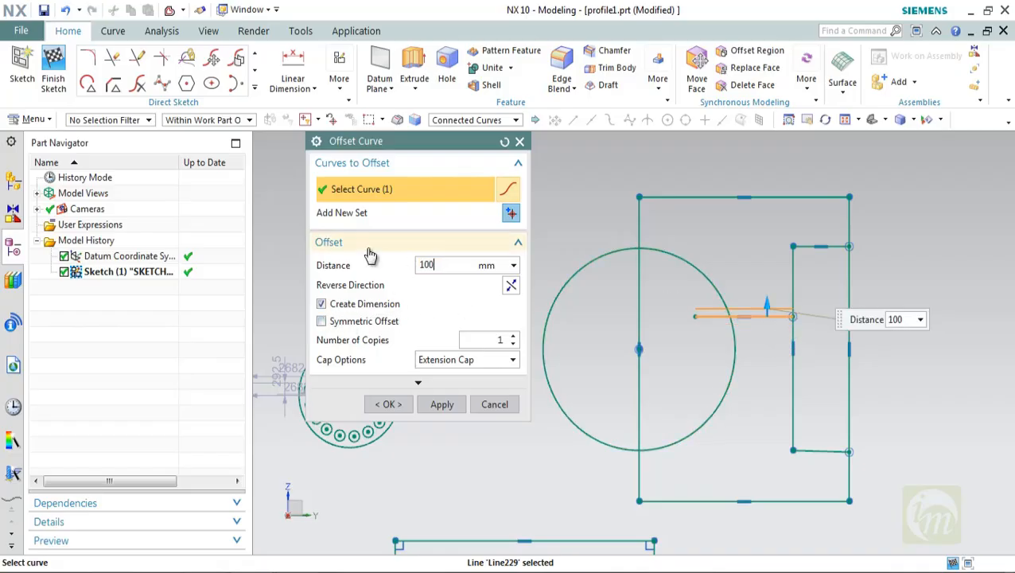
text(0)
key(Return)
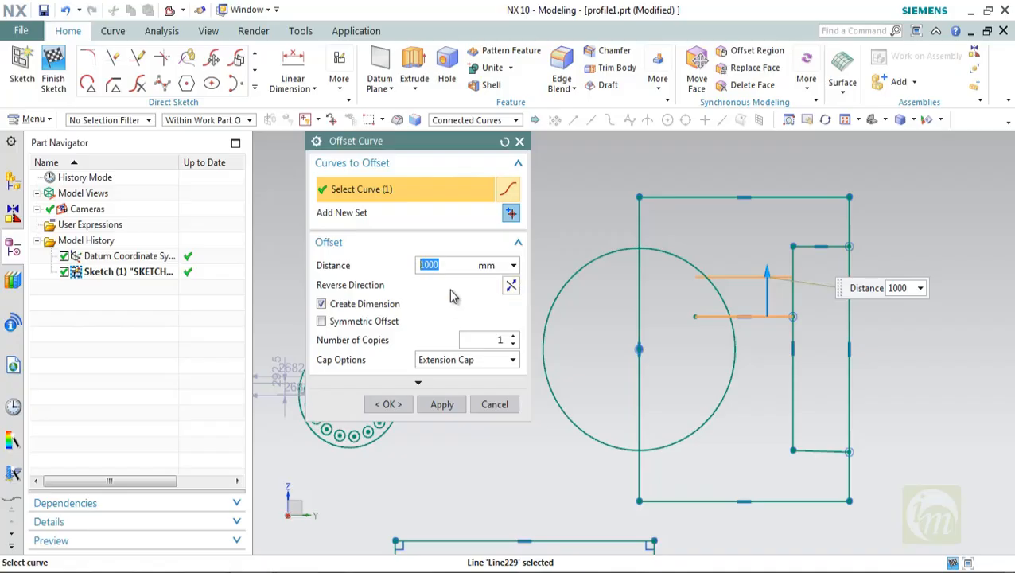
click(511, 288)
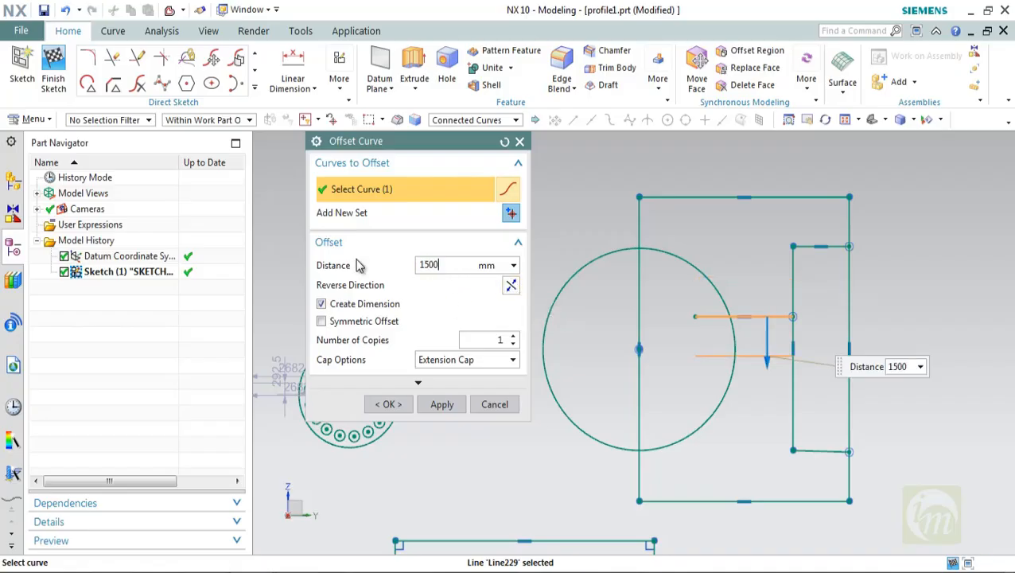
key(Return)
click(390, 404)
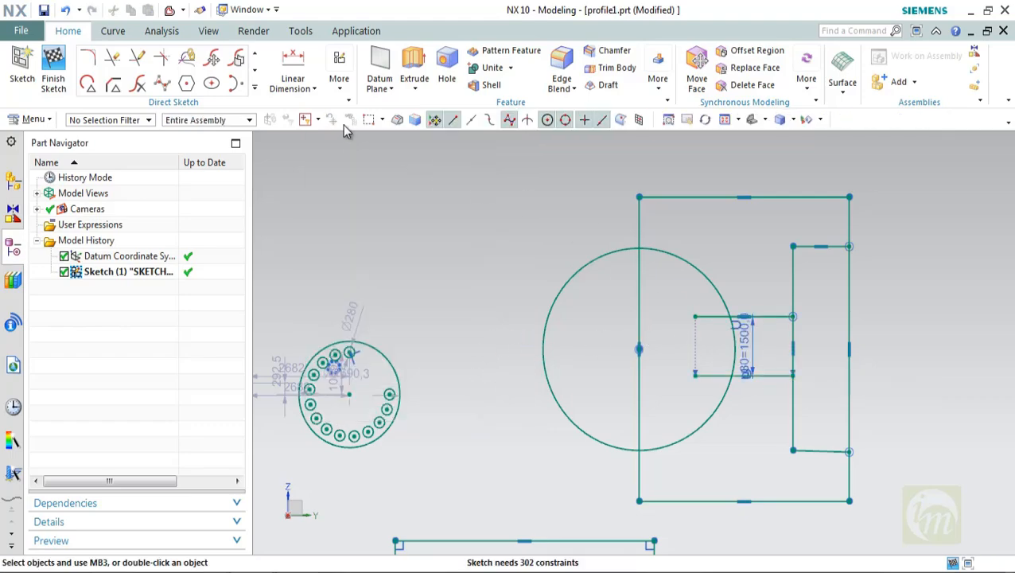
Quick Trim the circle's outer half and the segments between the remaining profile edges, leaving two separate halves with a slot opening between them
click(254, 87)
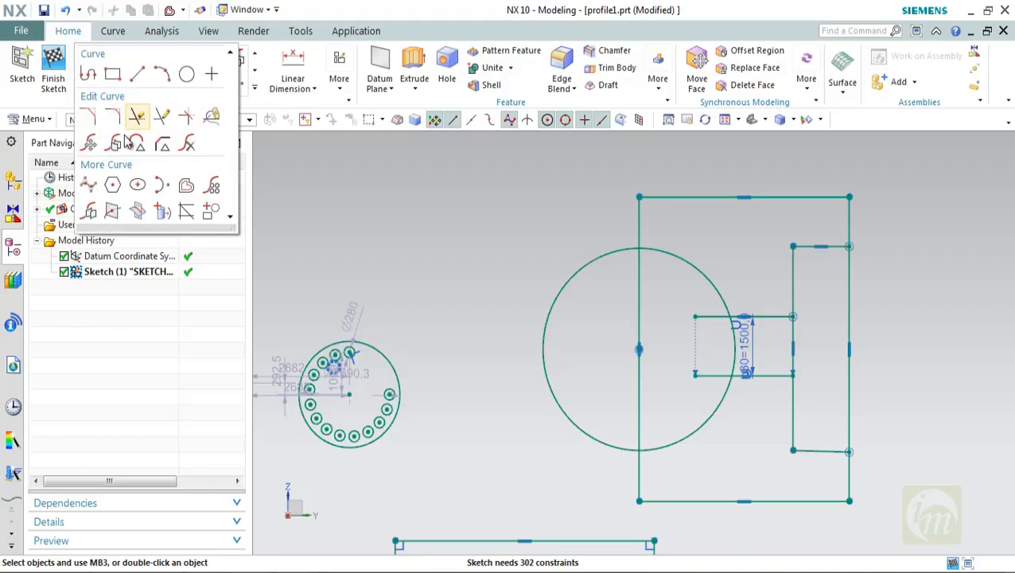
click(115, 117)
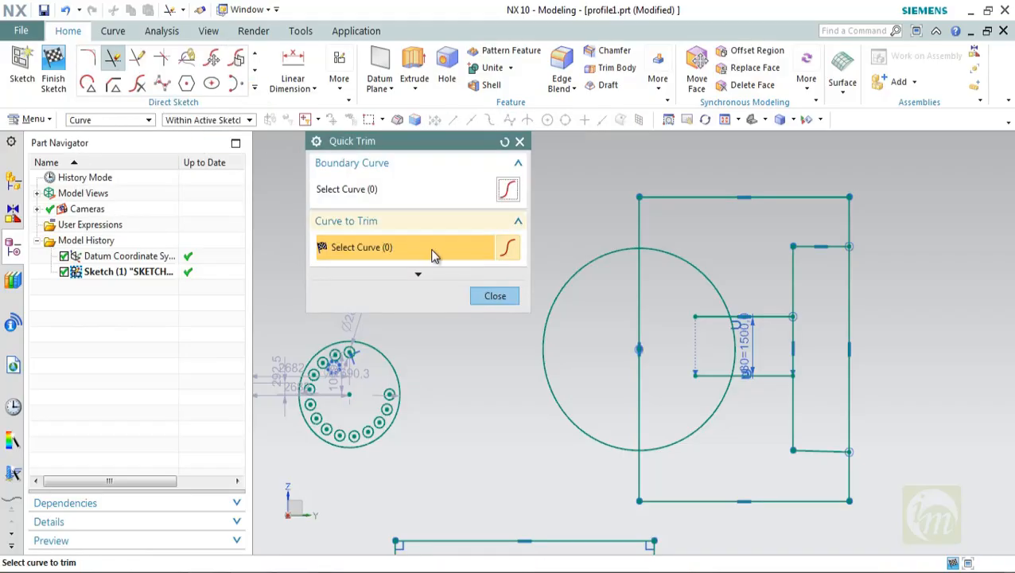
click(593, 263)
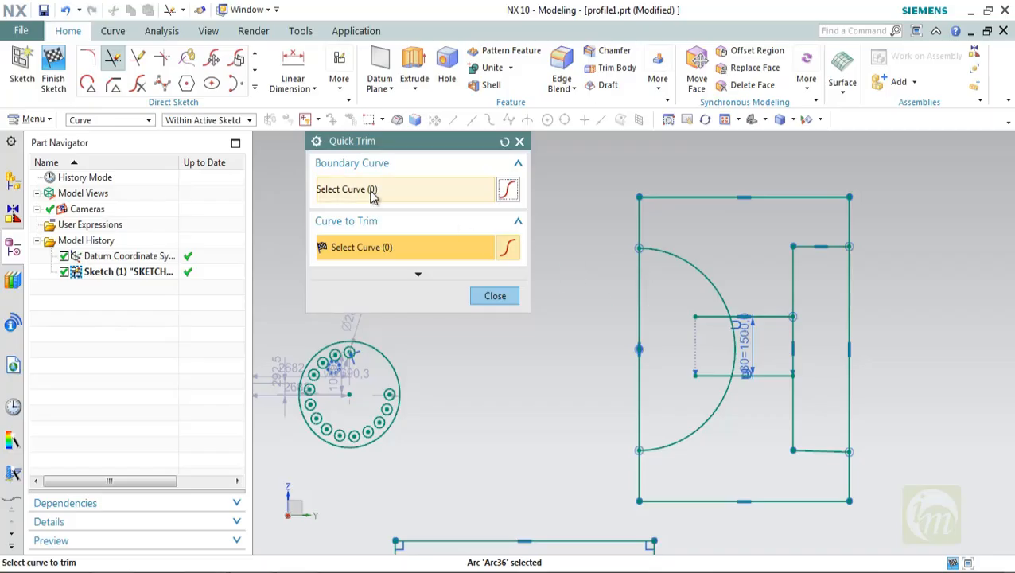
click(630, 291)
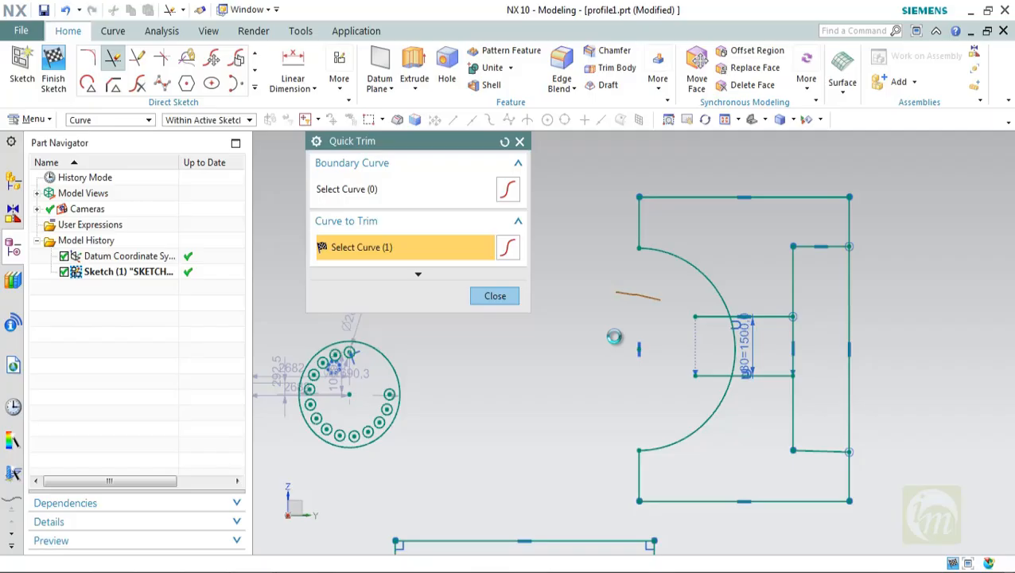
click(709, 317)
click(699, 350)
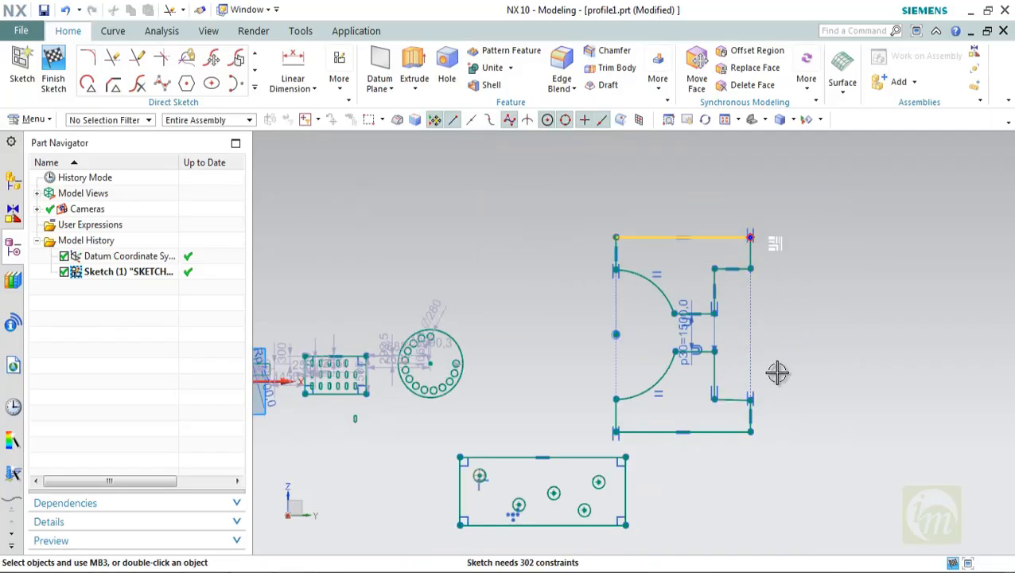
Move all the trimmed profile's curves 3000 mm upward using the Distance motion
drag(593, 209, 775, 441)
click(211, 58)
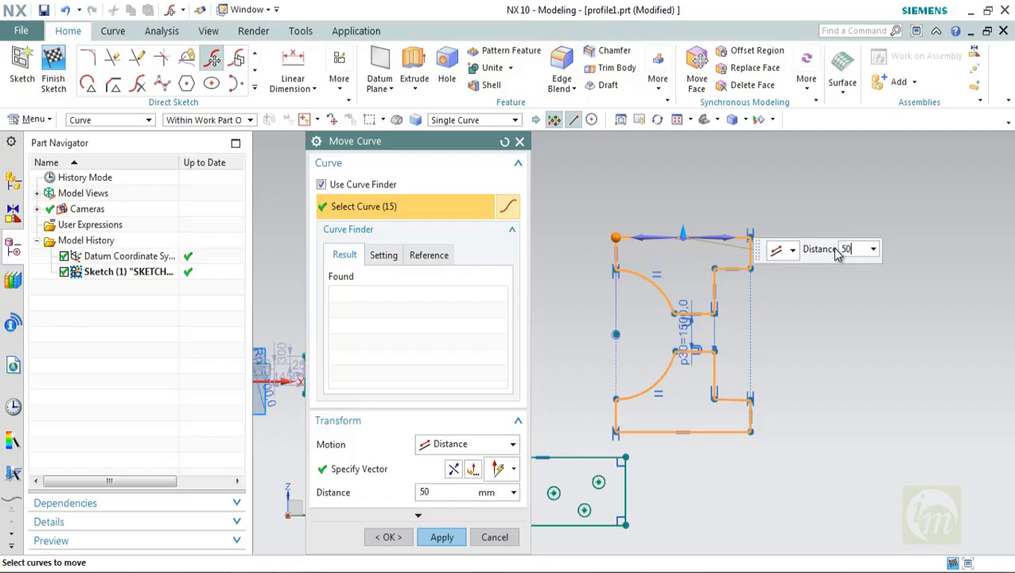
key(Return)
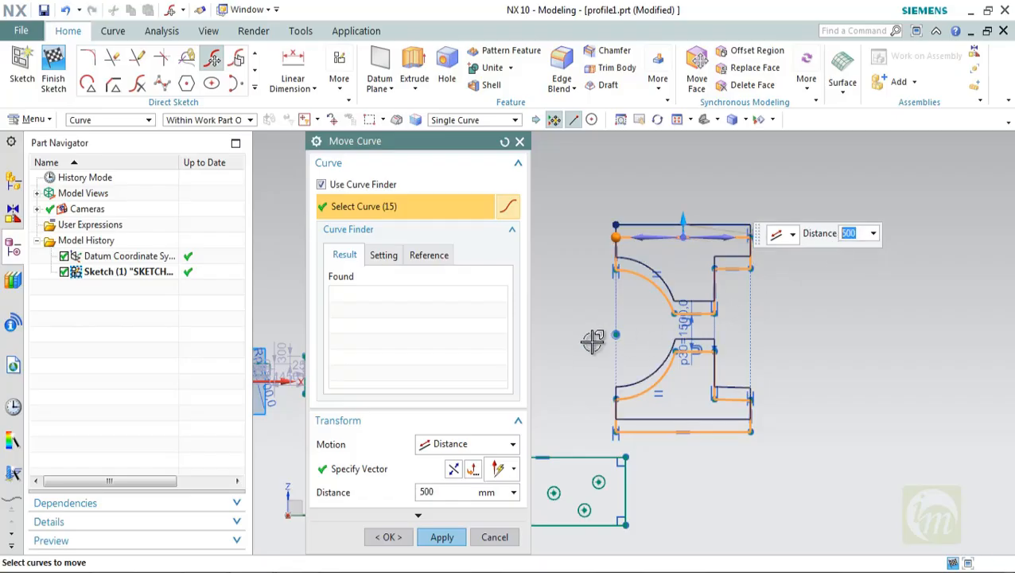
drag(682, 238, 680, 163)
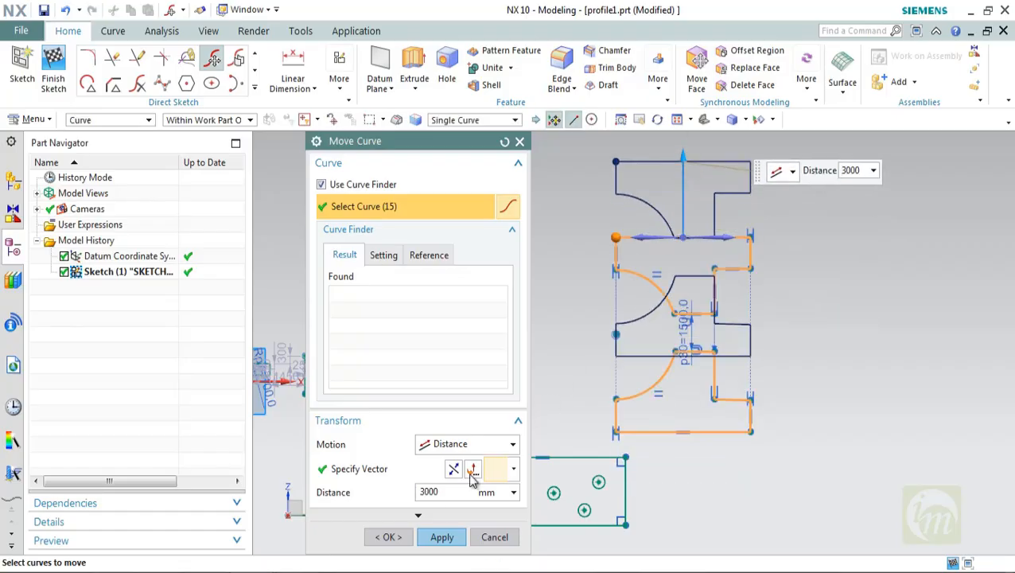
click(387, 538)
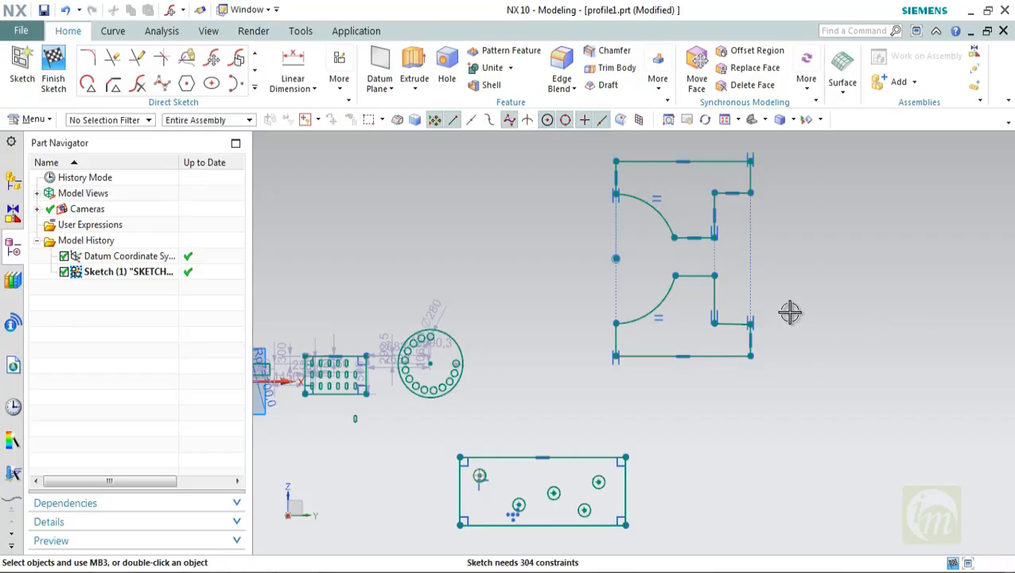
click(256, 89)
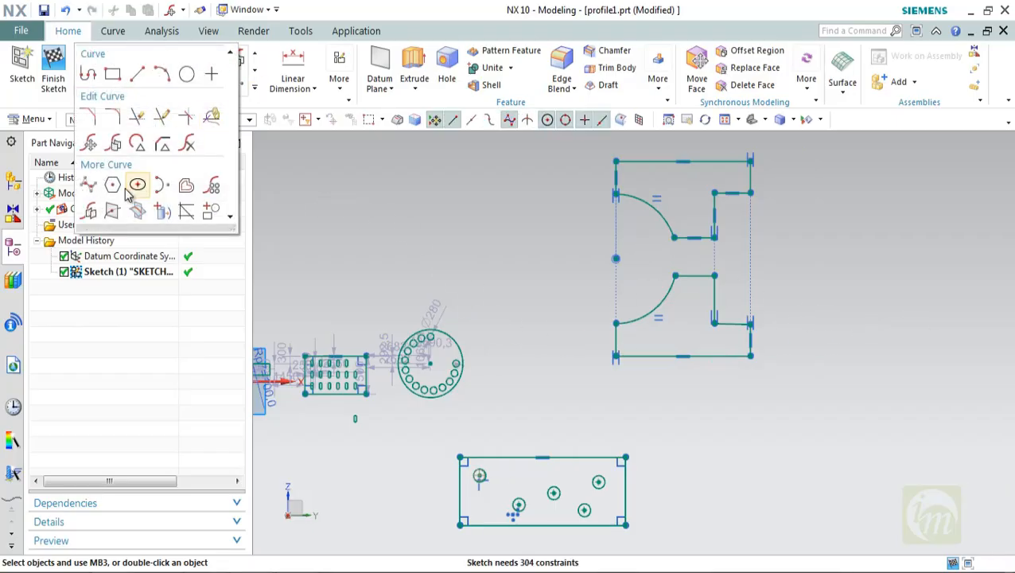
click(92, 213)
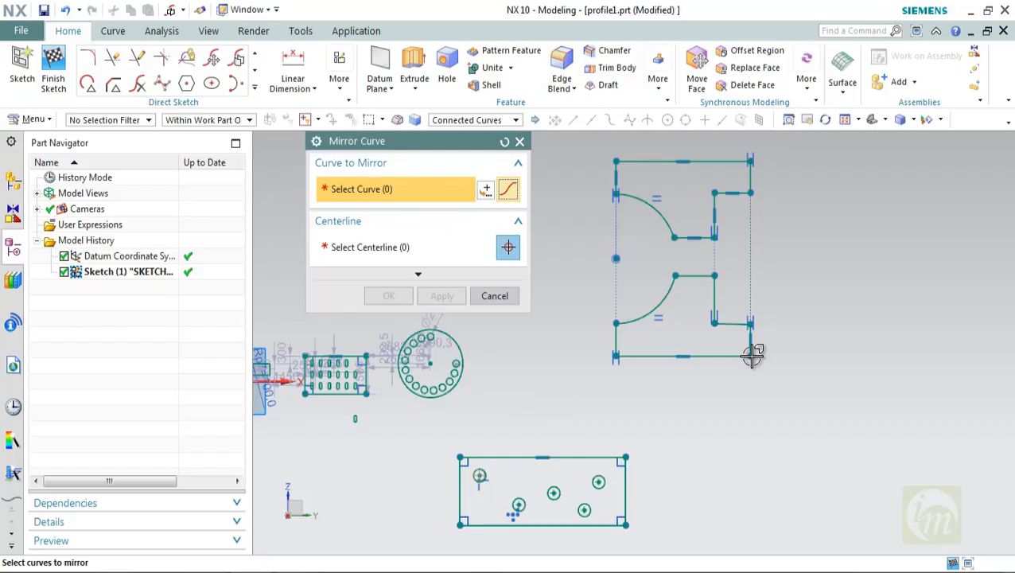
scroll(754, 362, down, 2)
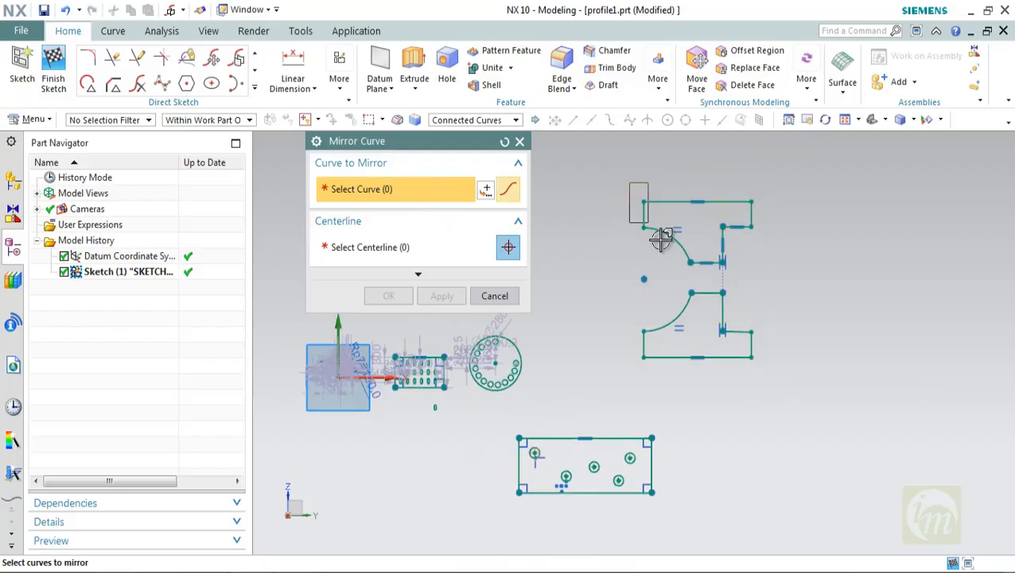
drag(661, 239, 797, 378)
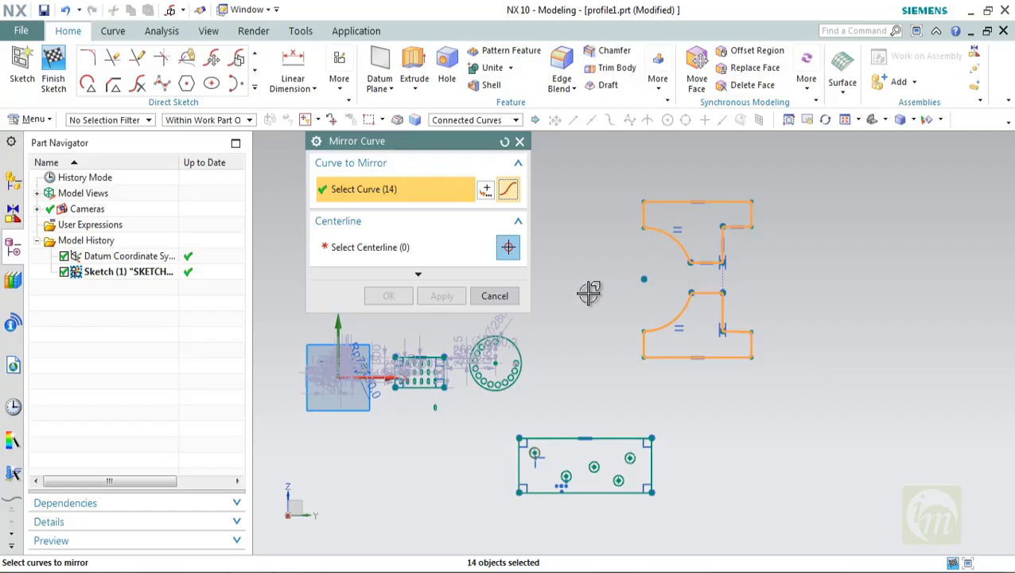
click(384, 247)
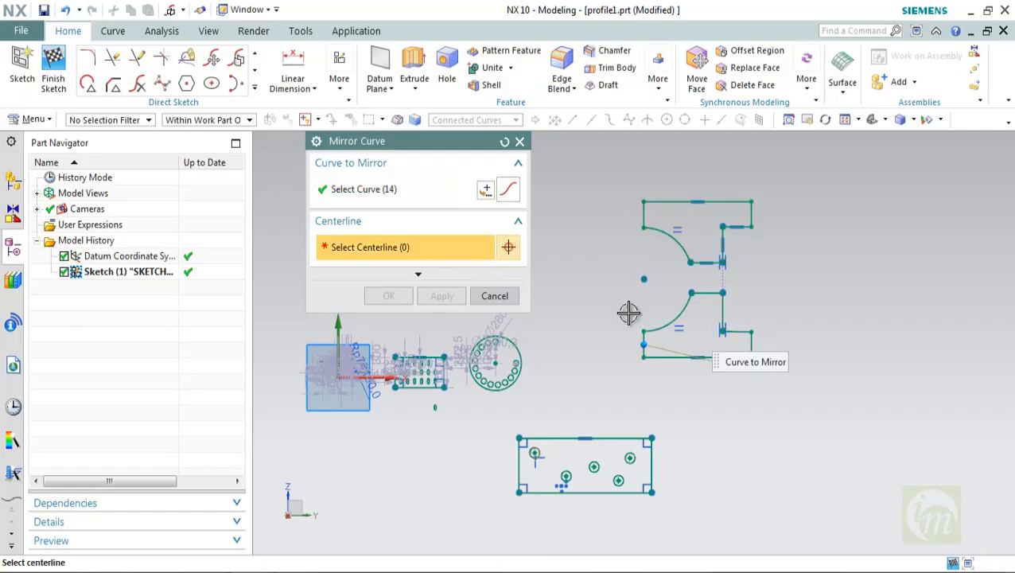
key(Escape)
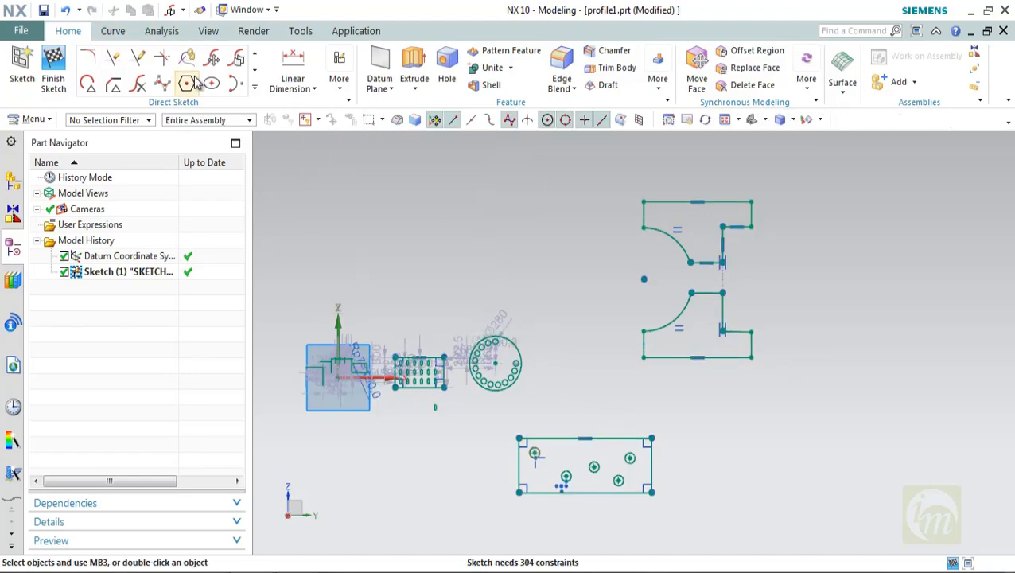
Sketch a freestanding vertical line a short distance to the left of the trimmed profile
click(254, 87)
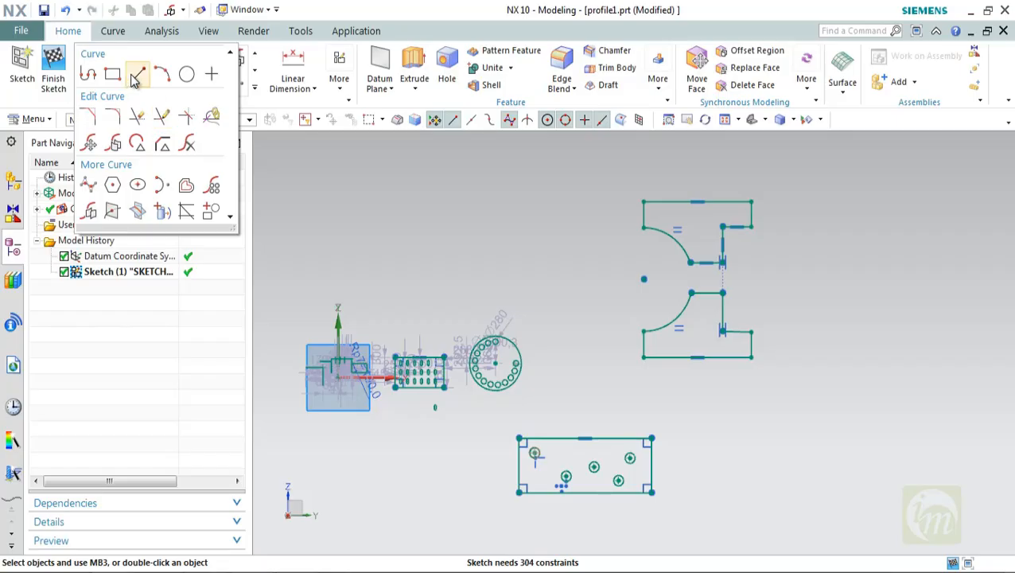
click(137, 76)
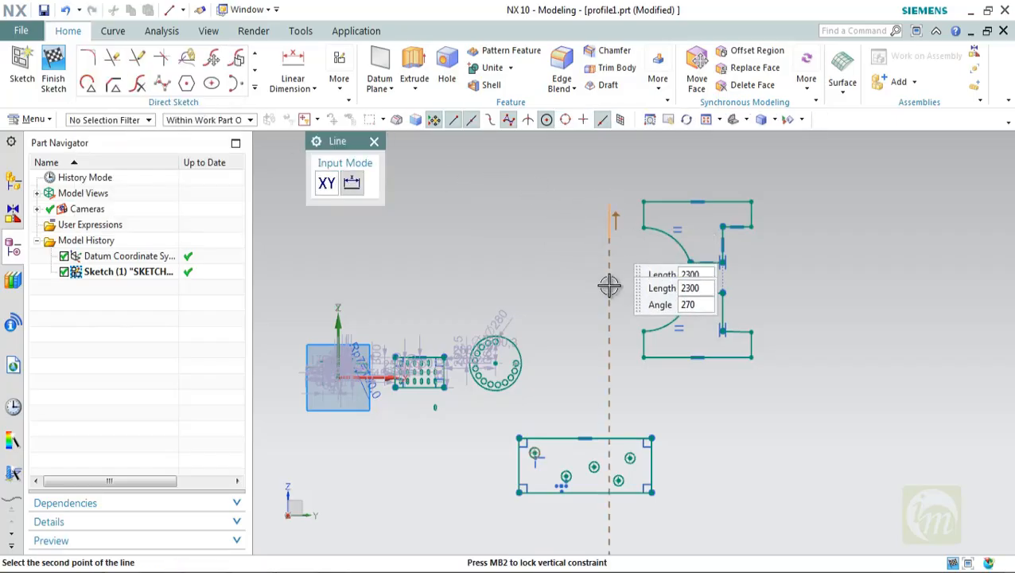
click(610, 205)
click(610, 339)
key(Escape)
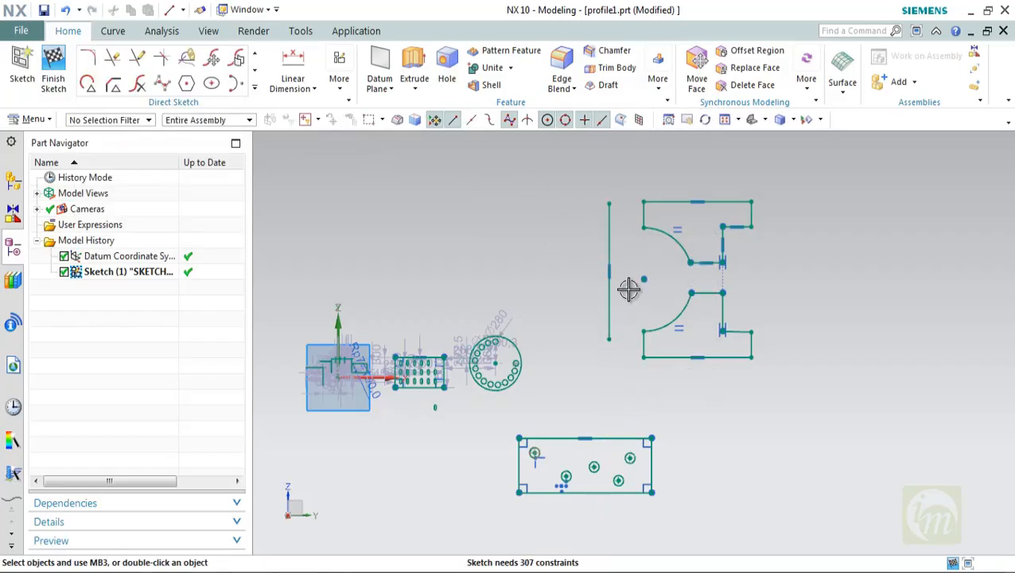
Sketch a vertical line downward from the upper arc's outer end point and convert it to a reference line
click(644, 229)
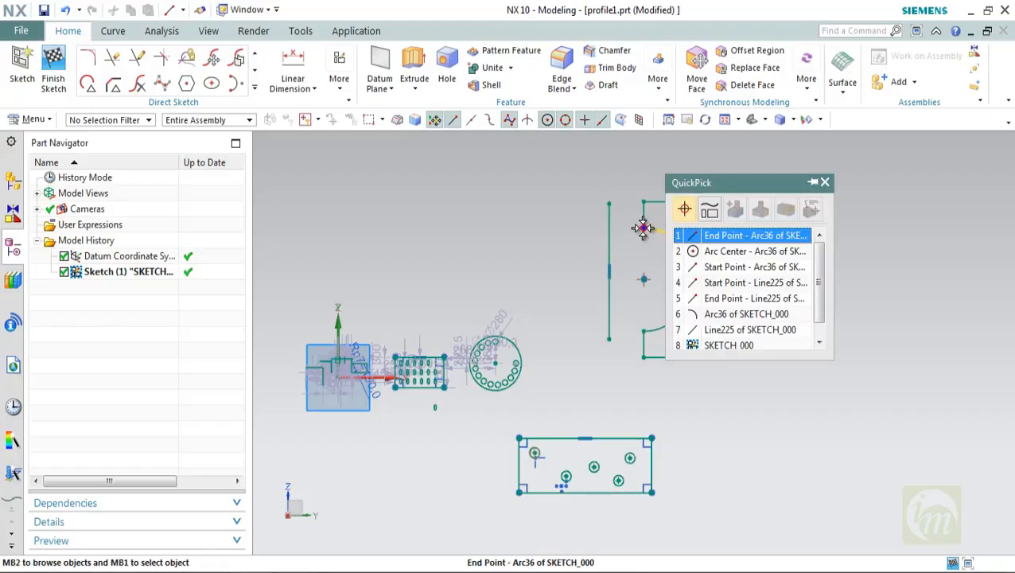
click(614, 293)
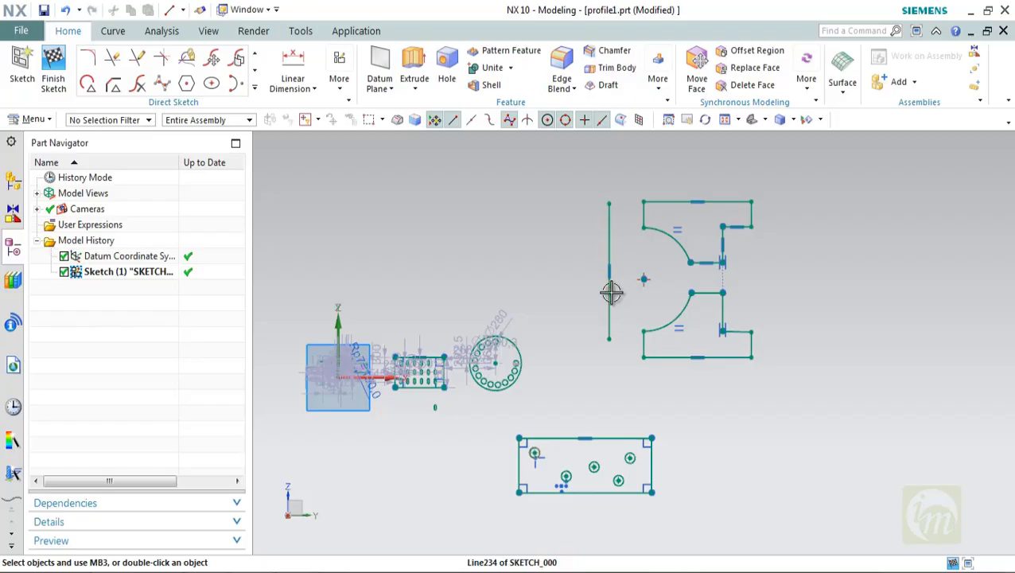
click(88, 57)
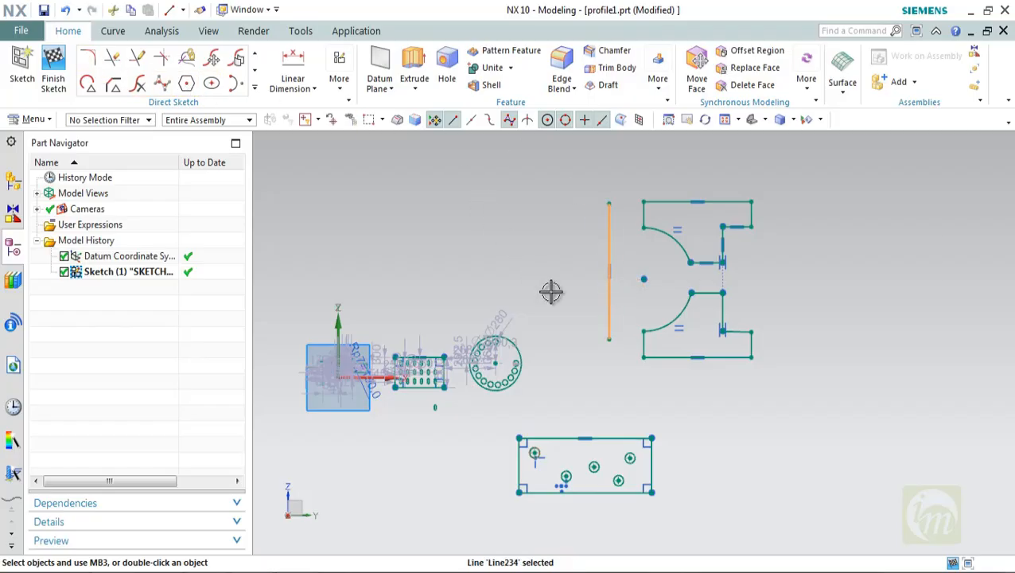
click(645, 228)
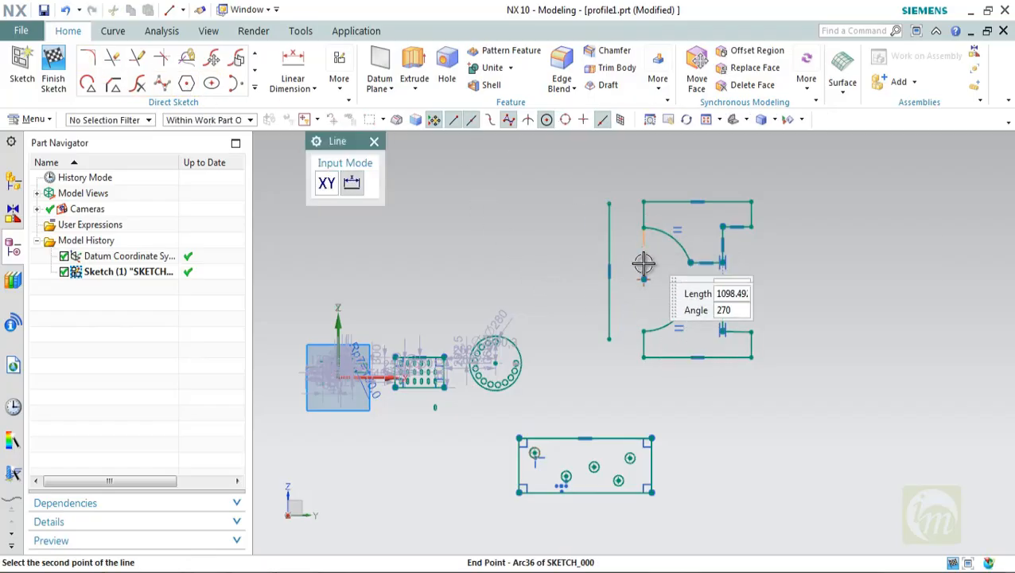
click(639, 316)
key(Escape)
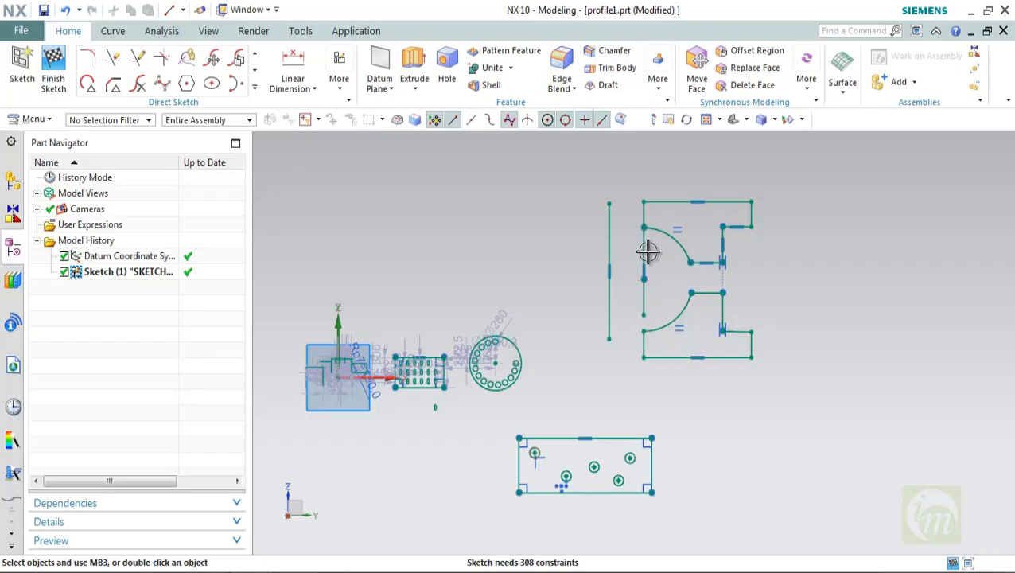
click(646, 252)
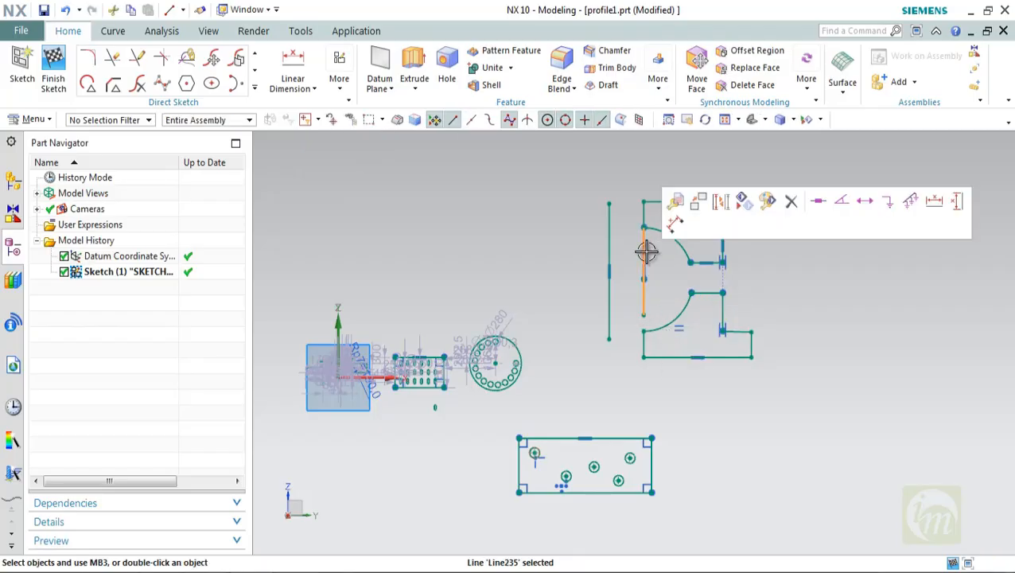
click(729, 204)
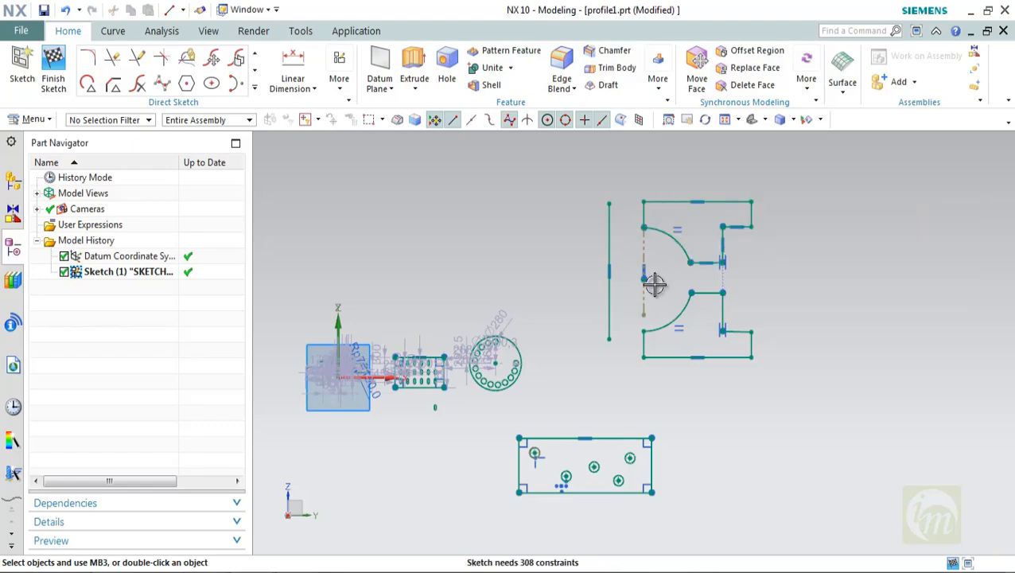
Delete the freestanding vertical line to the left of the profile
scroll(660, 251, up, 2)
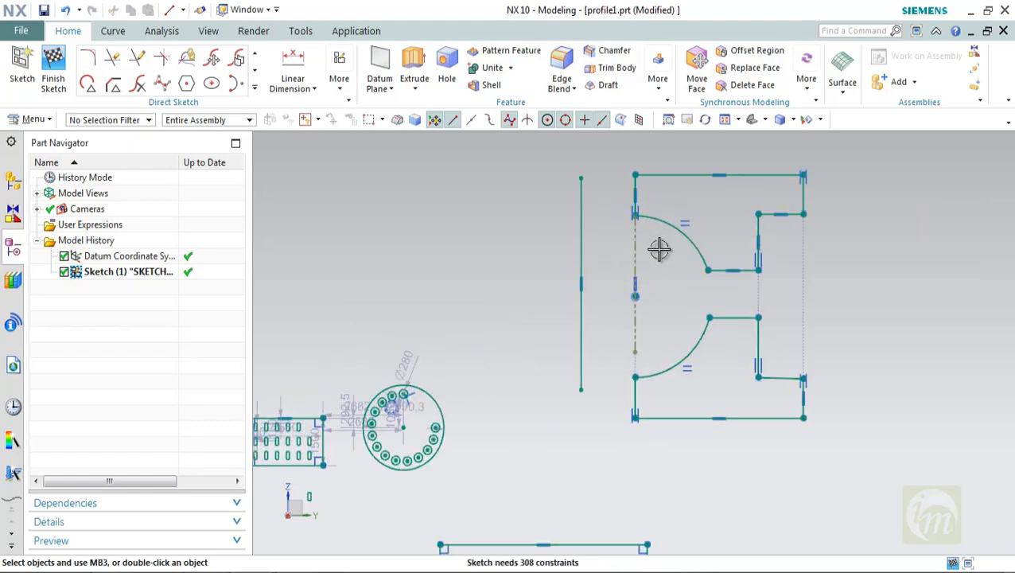
scroll(659, 251, down, 2)
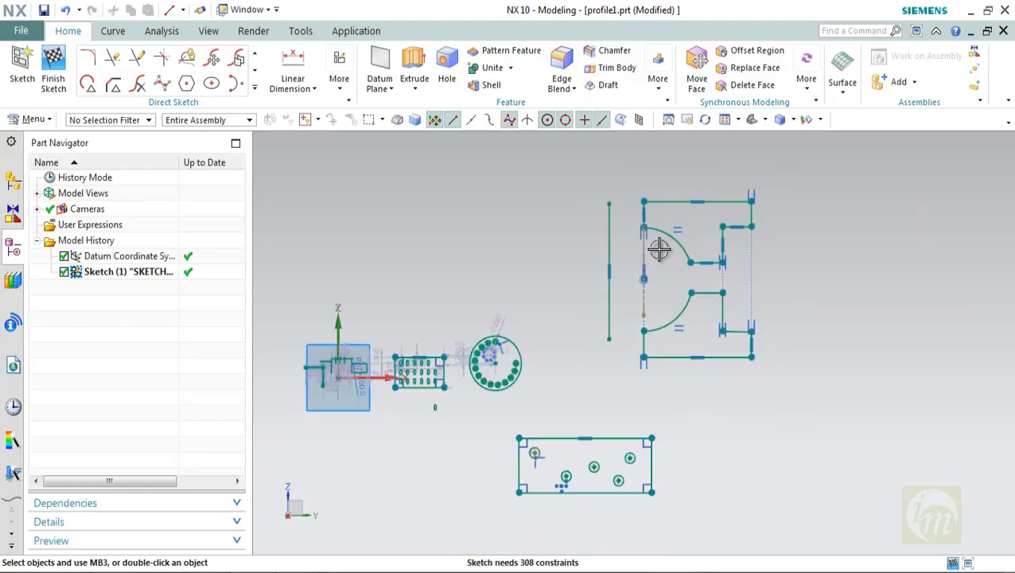
click(608, 233)
key(Delete)
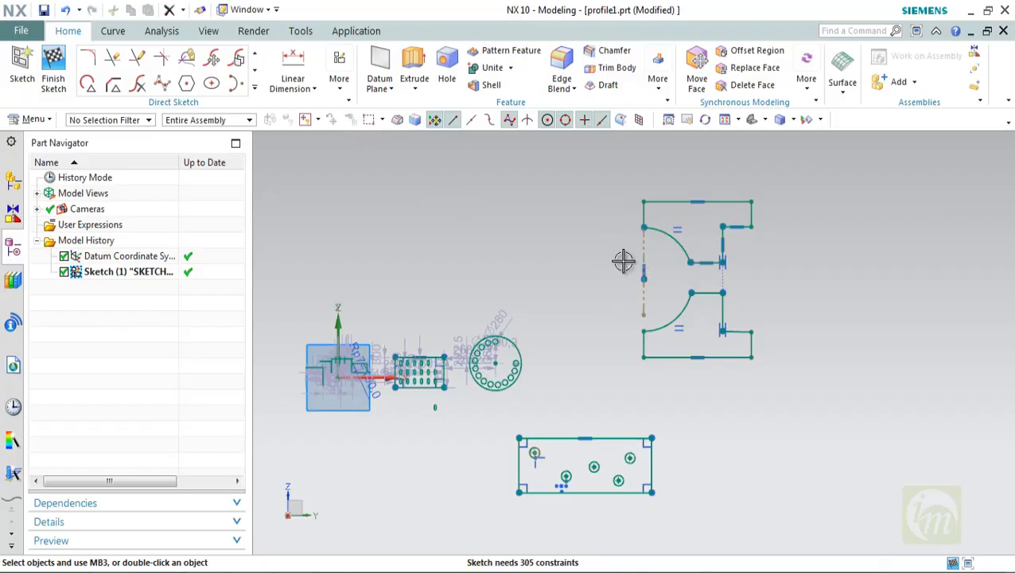
Mirror the trimmed profile's 14 curves about the vertical reference line, leaving the line itself out of the selection
click(254, 87)
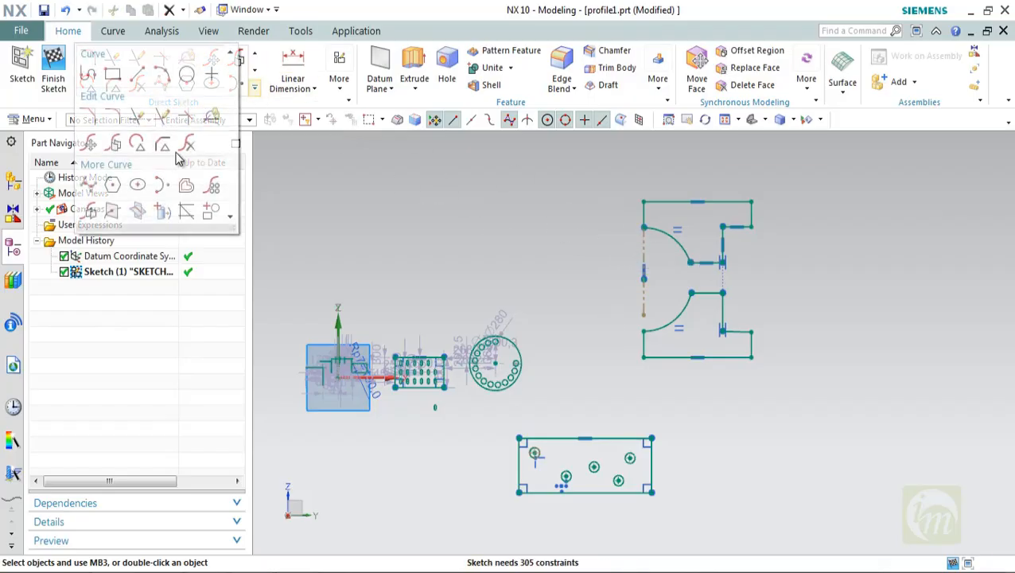
click(109, 210)
drag(609, 175, 787, 370)
shift+click(642, 254)
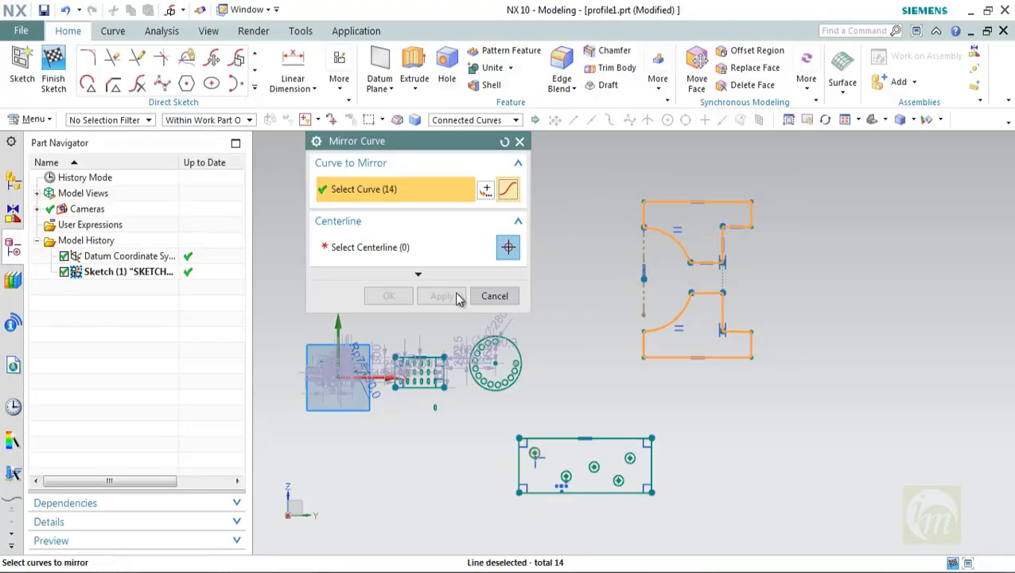
click(379, 251)
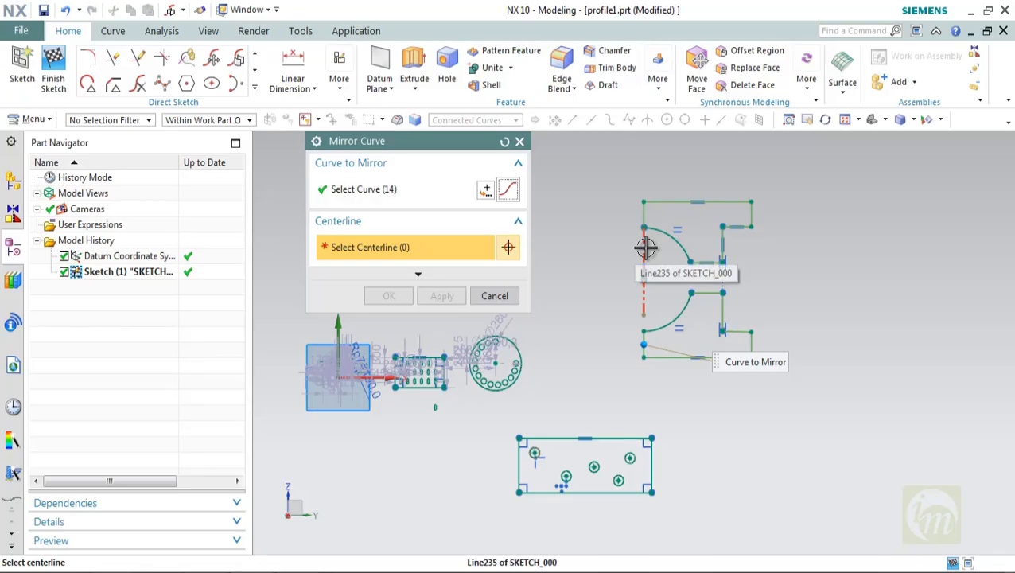
click(645, 248)
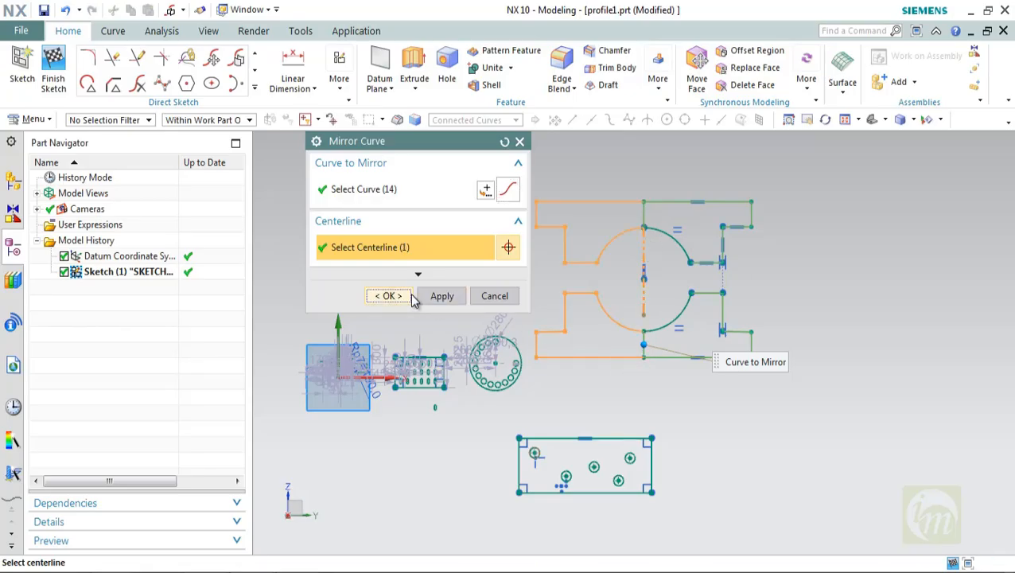
click(385, 295)
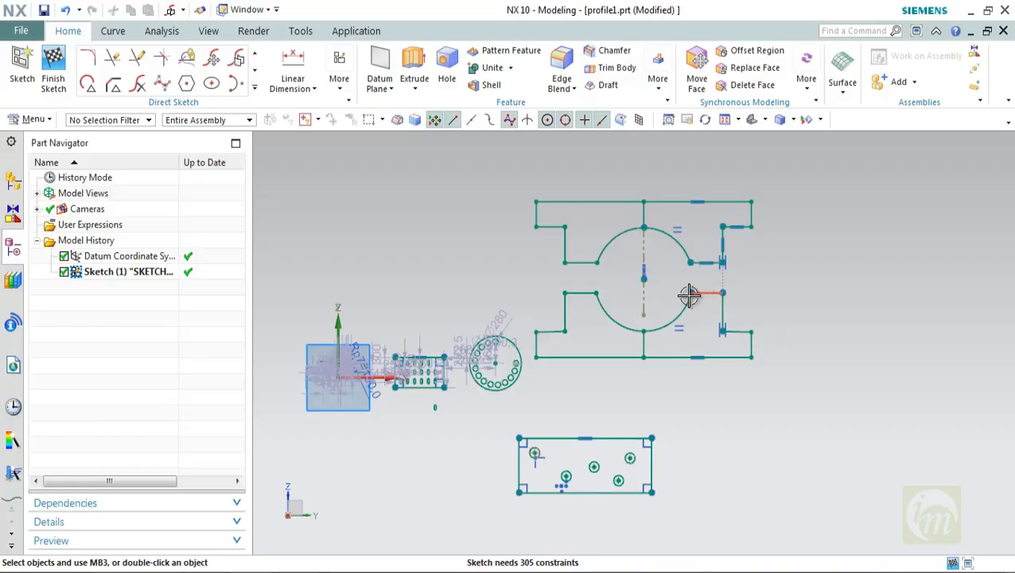
drag(514, 174, 799, 374)
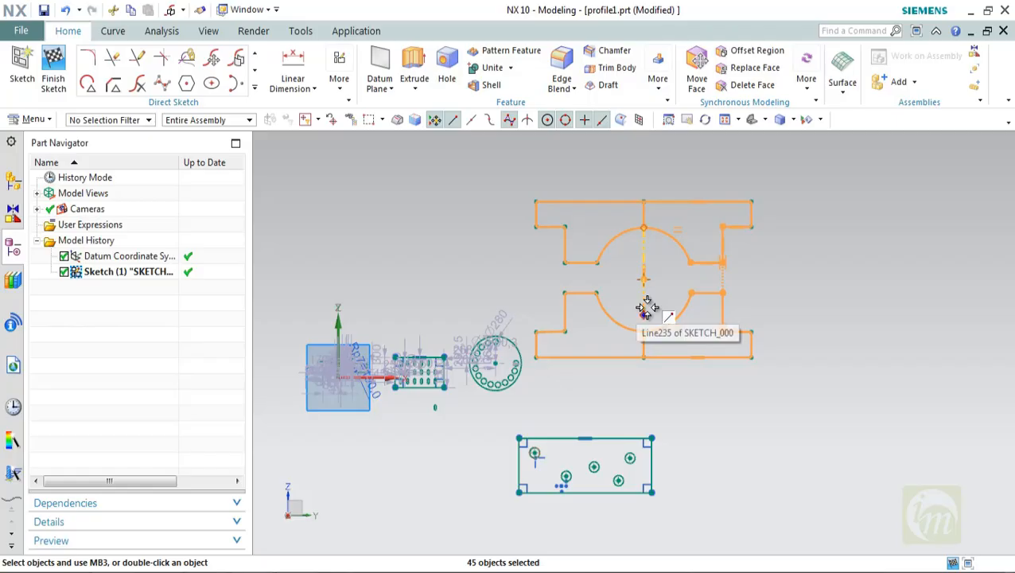
key(Escape)
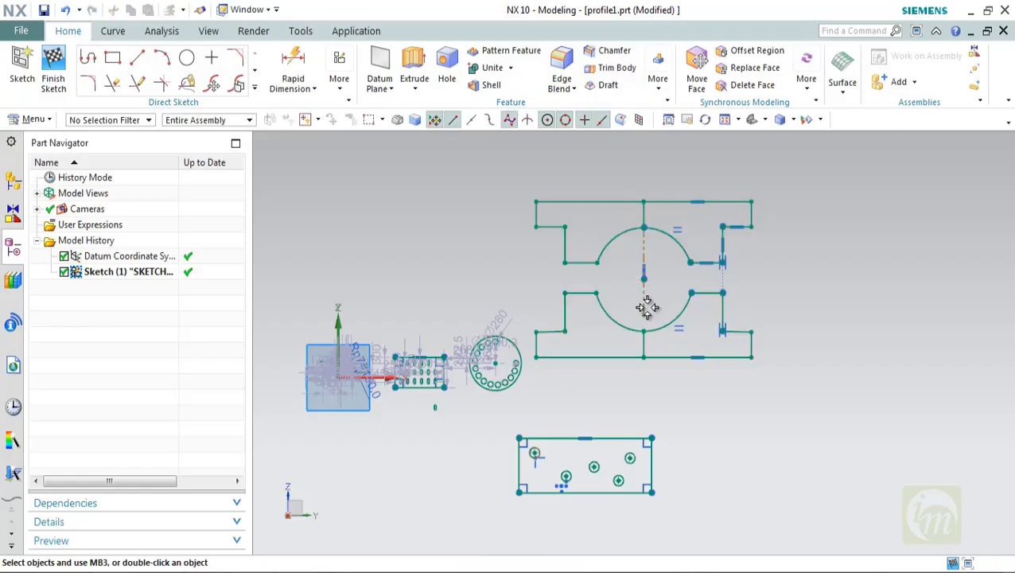
mouse_move(646, 278)
mouse_down()
mouse_move(684, 317)
mouse_move(762, 319)
mouse_move(699, 318)
mouse_up()
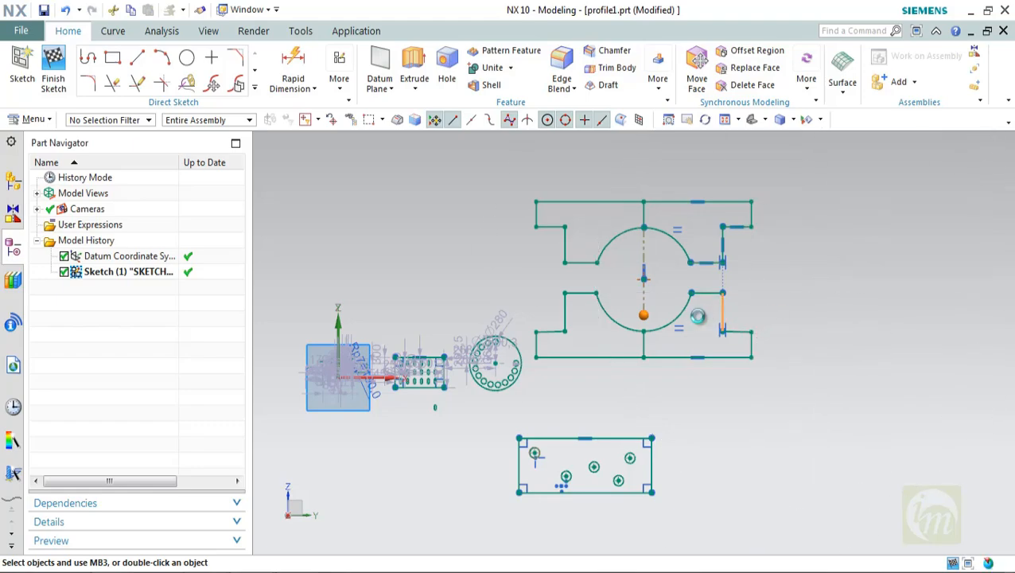
key(ctrl+z)
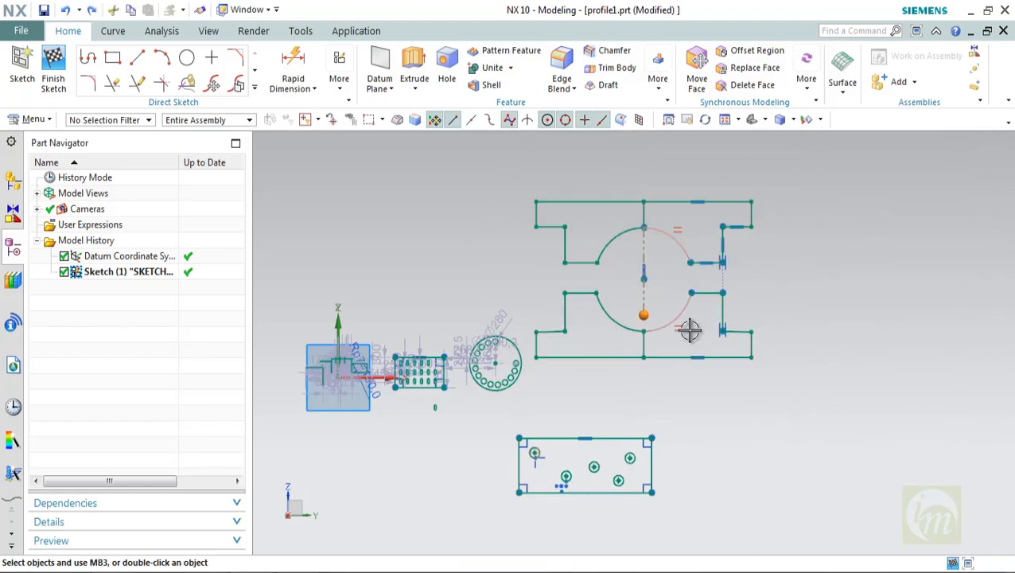
scroll(689, 329, down, 2)
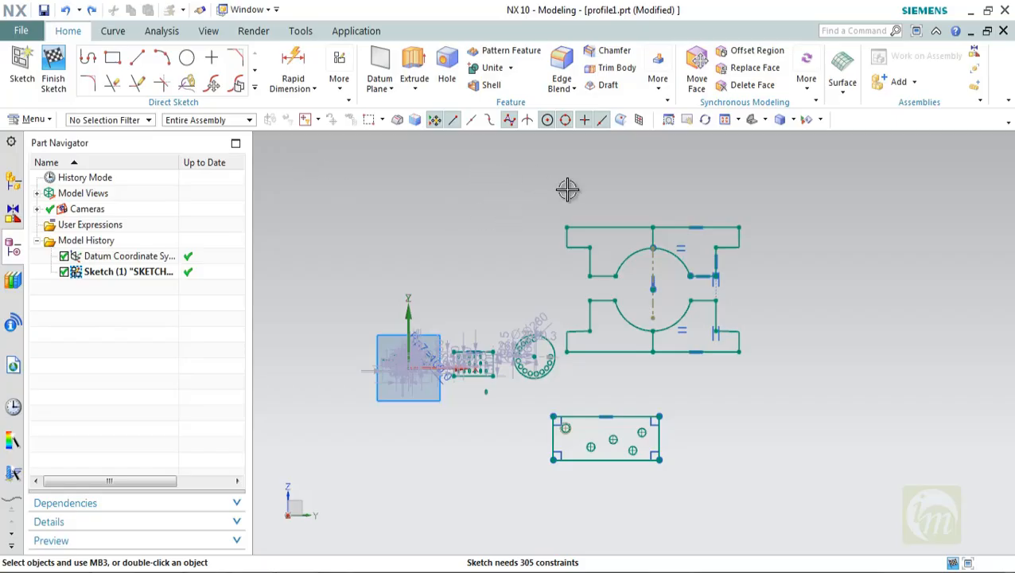
mouse_move(552, 183)
mouse_down()
mouse_move(614, 280)
mouse_move(755, 369)
mouse_up()
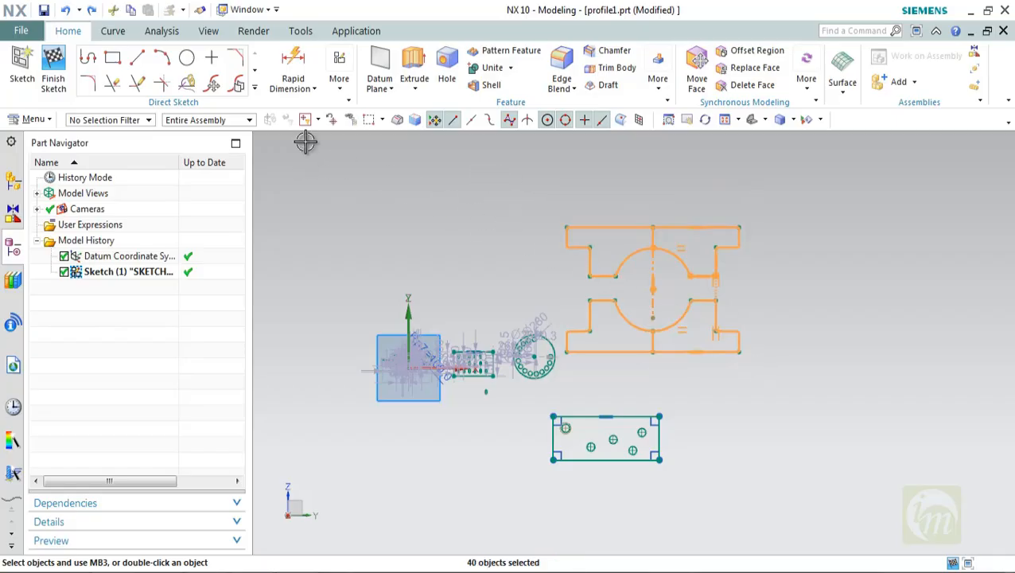
key(Escape)
Sketch a freestanding vertical line to the right of the completed symmetric profile, roughly as tall as the profile
click(137, 57)
click(811, 274)
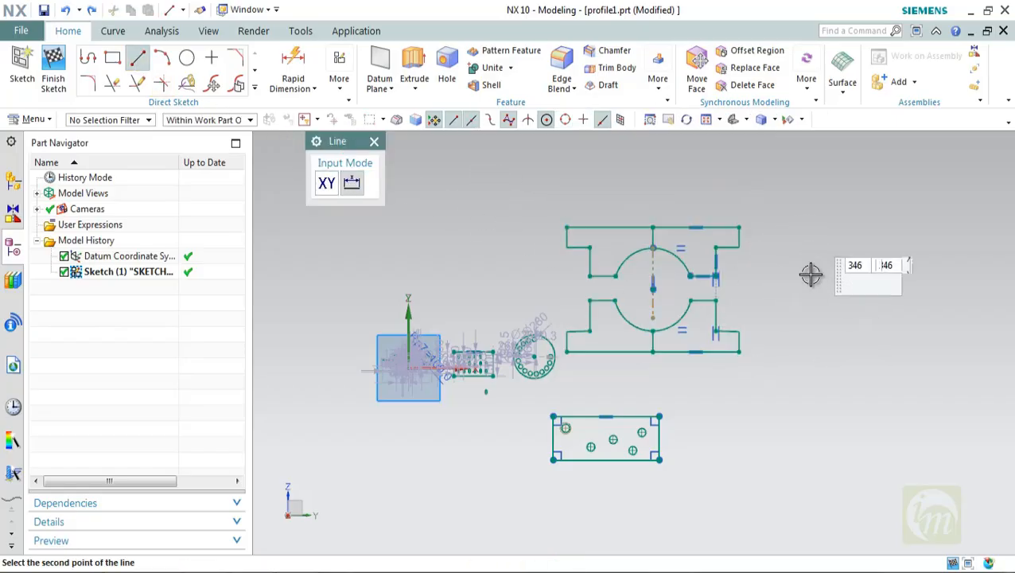
click(808, 343)
key(Escape)
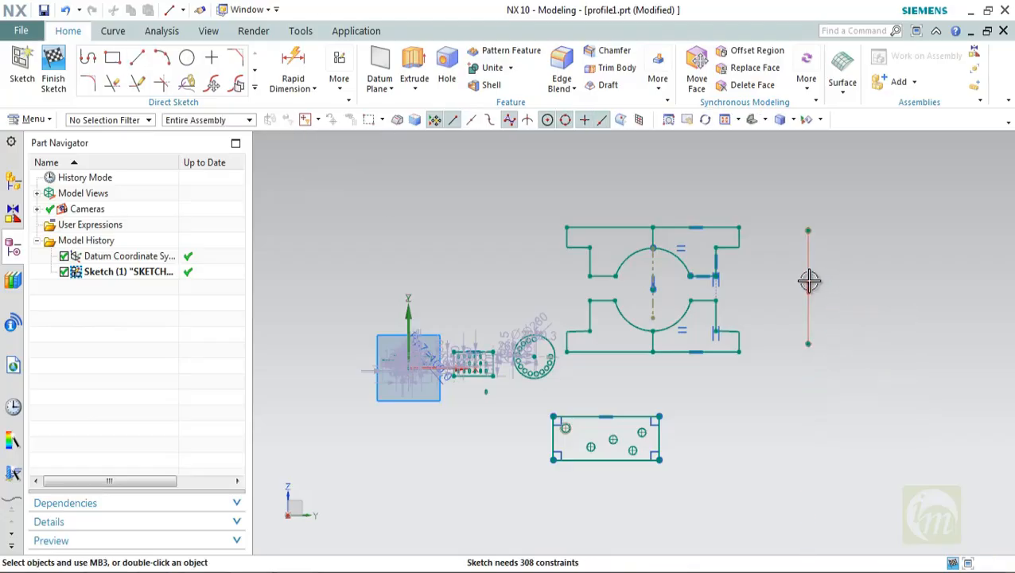
Convert the freestanding vertical line to the right of the profile to a reference line
click(809, 282)
right_click(810, 281)
key(Escape)
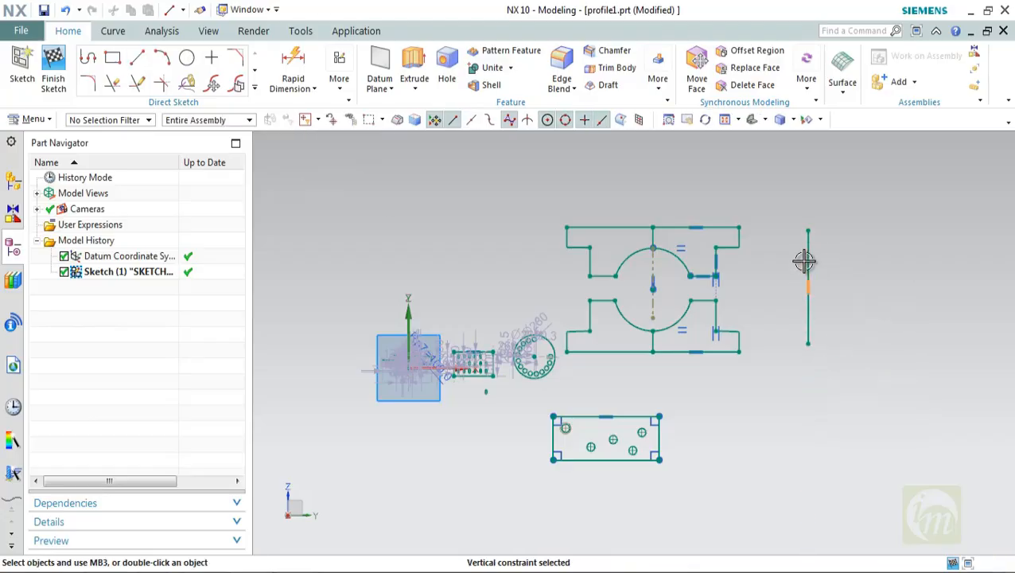
click(806, 248)
right_click(806, 247)
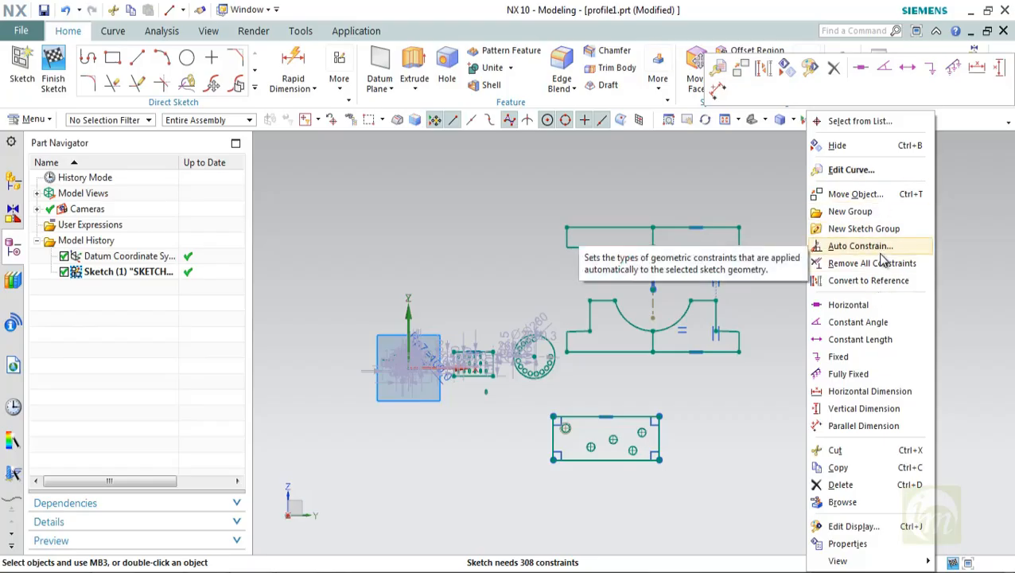
click(875, 280)
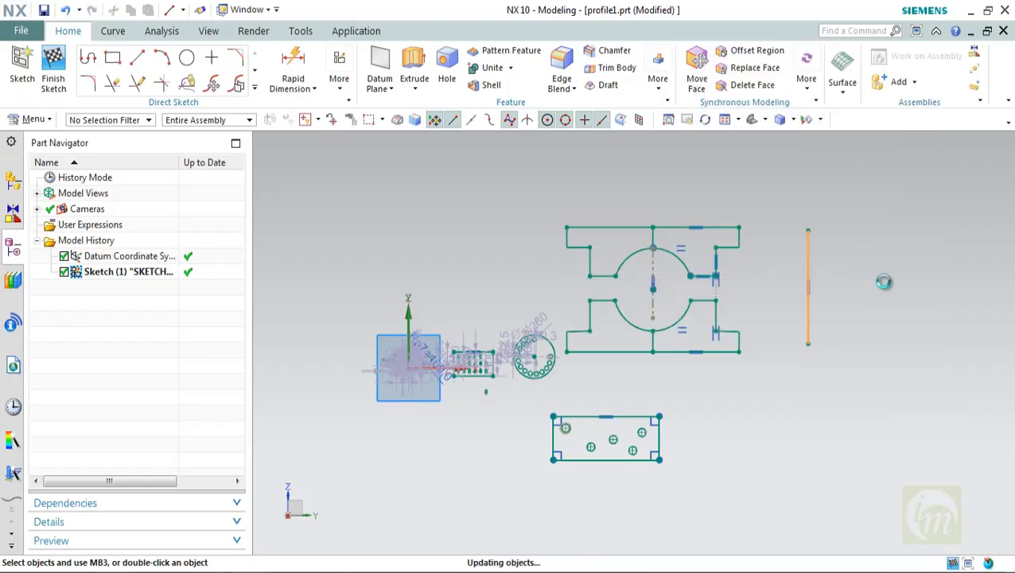
Mirror the complete symmetric profile, including its inner centerline, about the freestanding vertical reference line to its right
drag(561, 209, 753, 369)
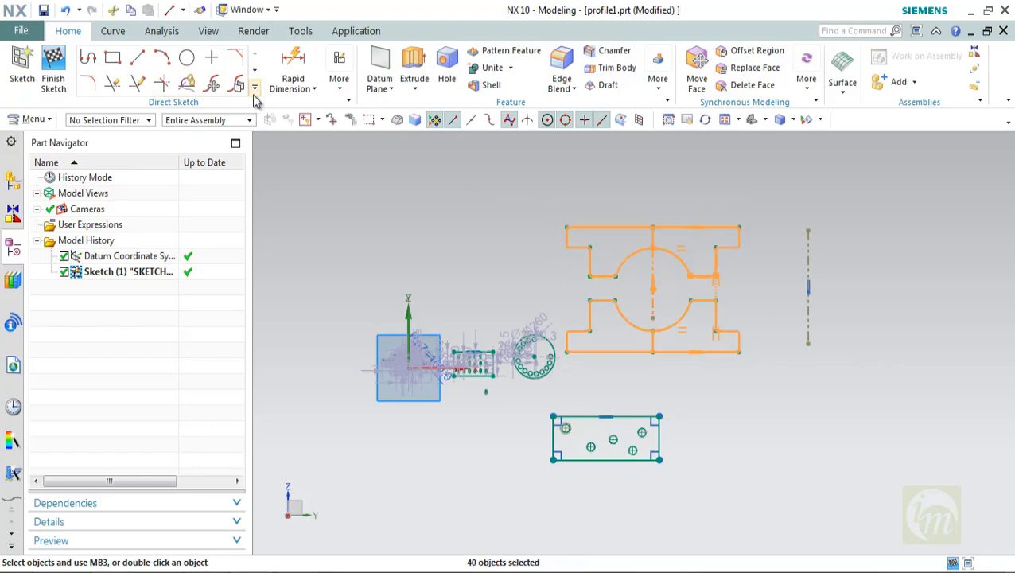
click(255, 88)
click(89, 216)
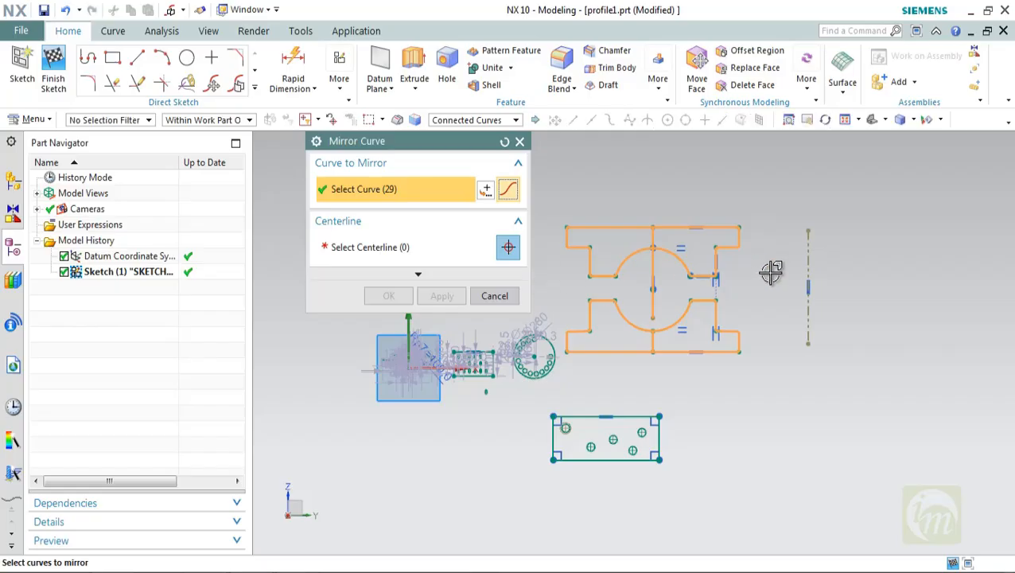
click(477, 253)
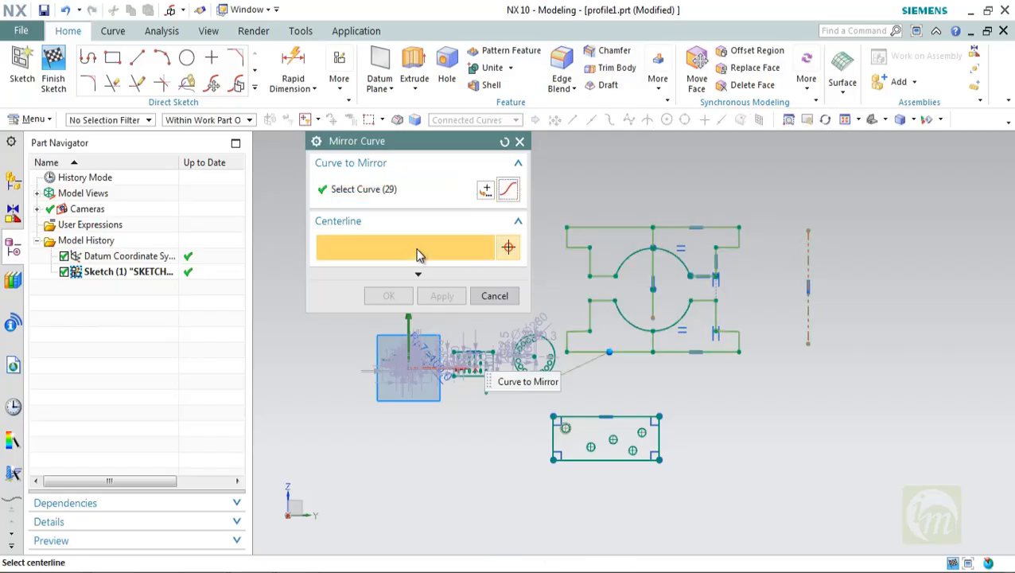
click(806, 249)
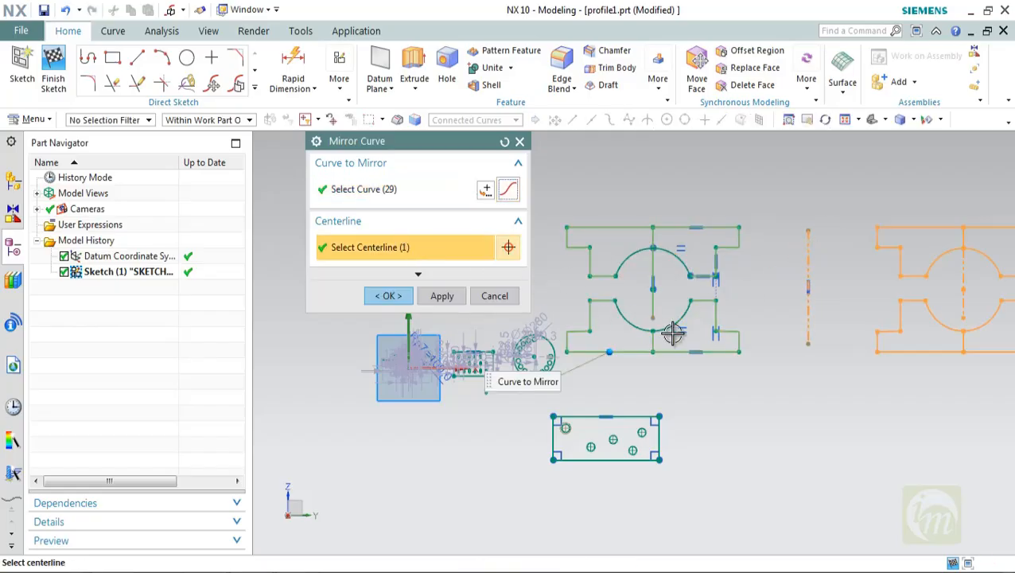
click(388, 295)
scroll(525, 301, down, 3)
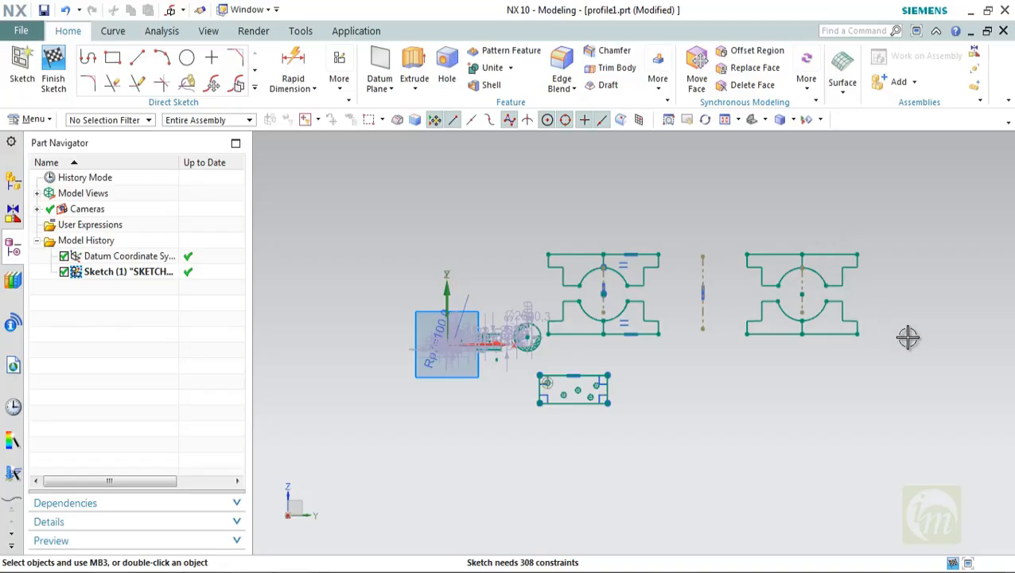
scroll(922, 306, up, 2)
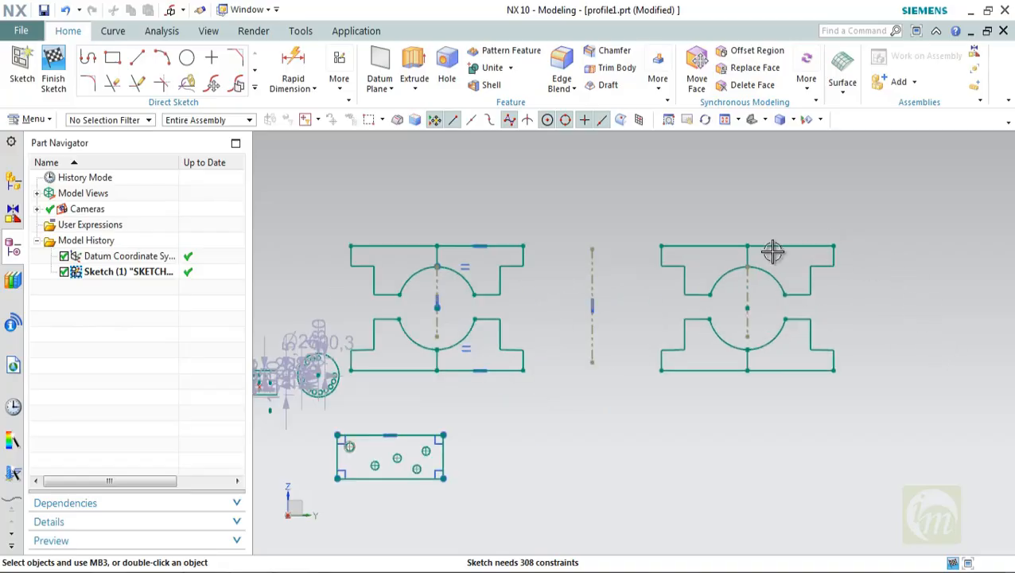
click(254, 89)
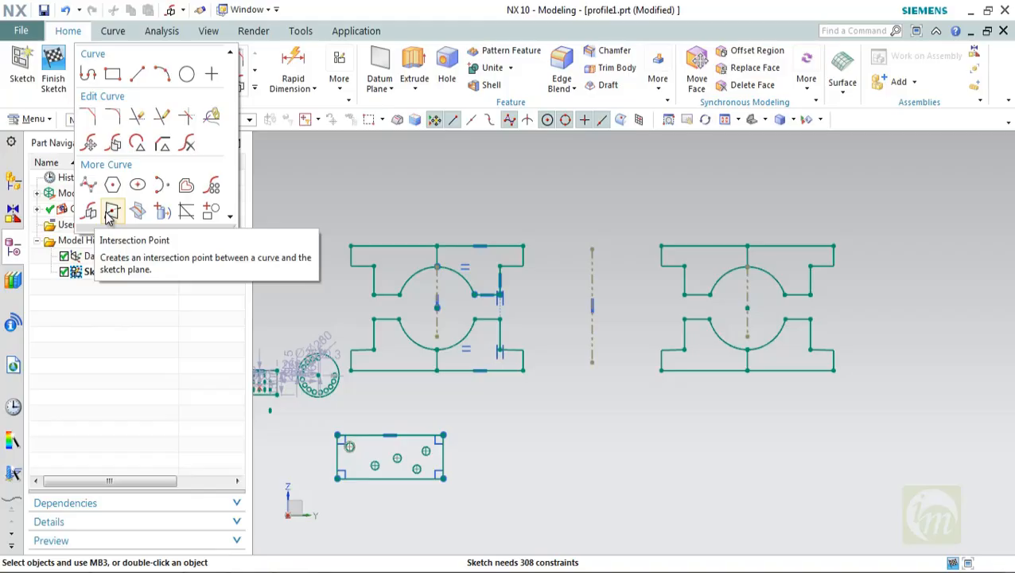
click(159, 211)
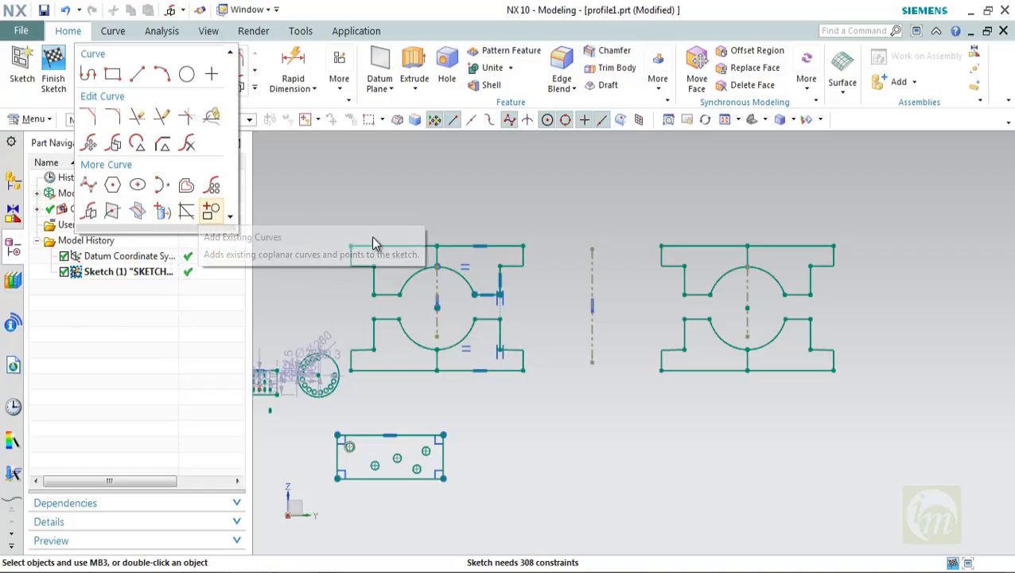
click(311, 257)
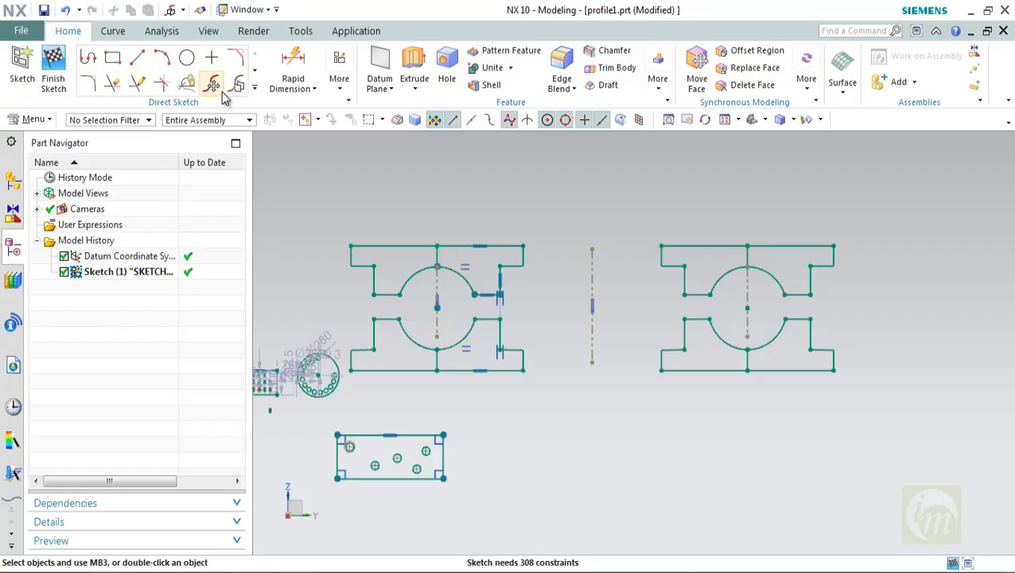
Add a horizontal Rapid Dimension for the original profile's overall width between its two upper outer corners, placed above the top edge
click(311, 88)
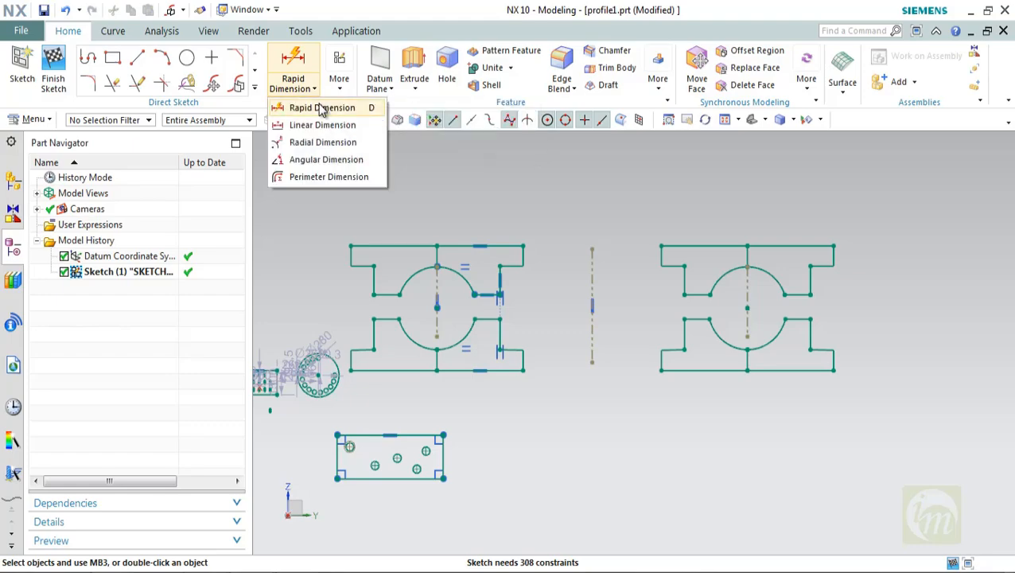
click(321, 108)
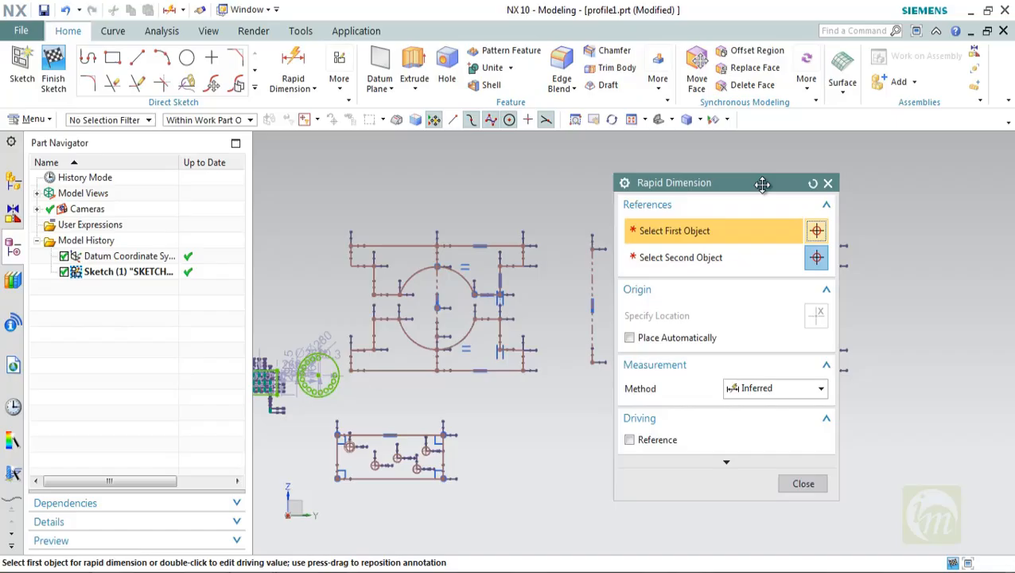
drag(762, 182, 864, 182)
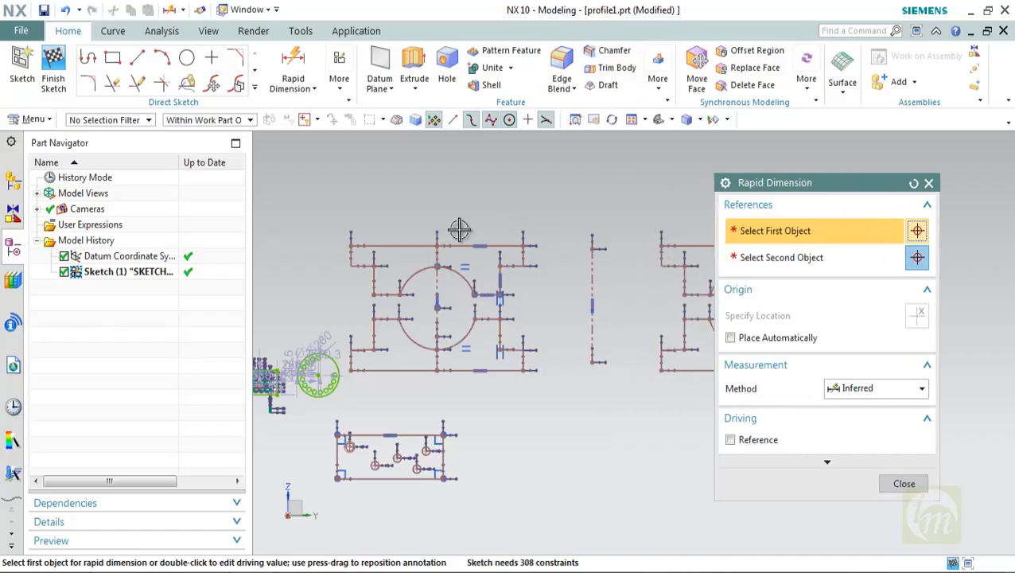
click(346, 245)
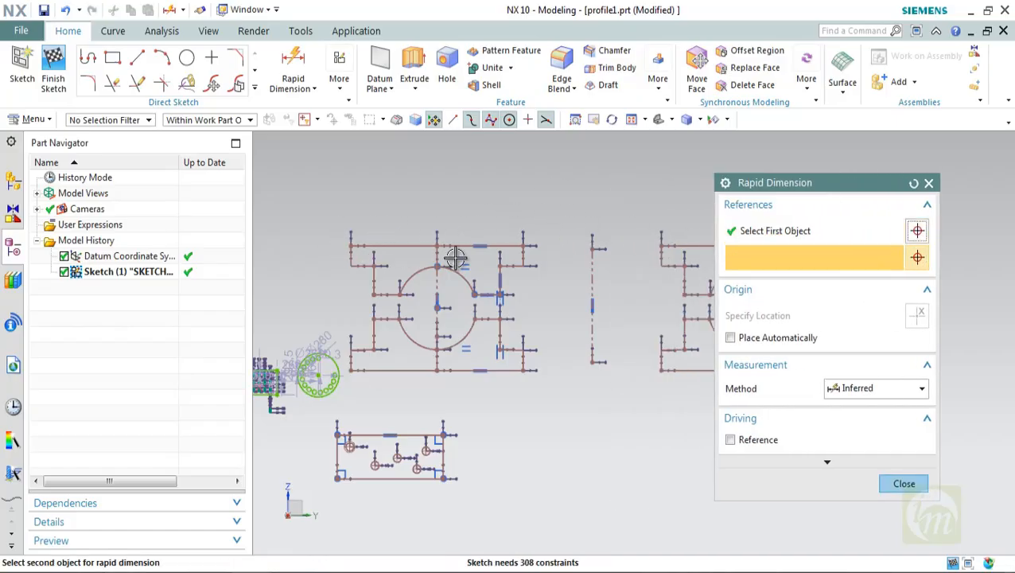
click(525, 245)
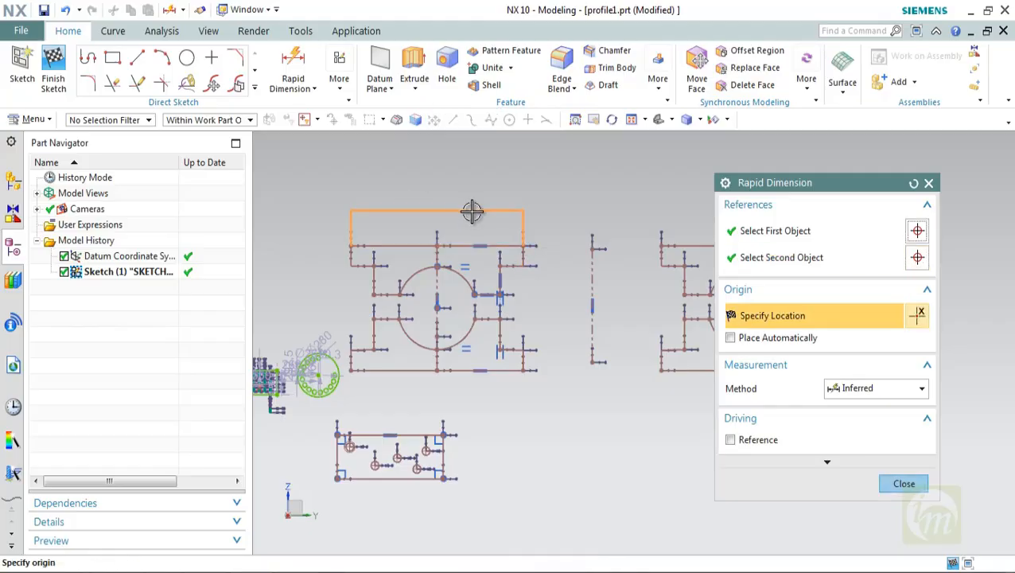
click(472, 216)
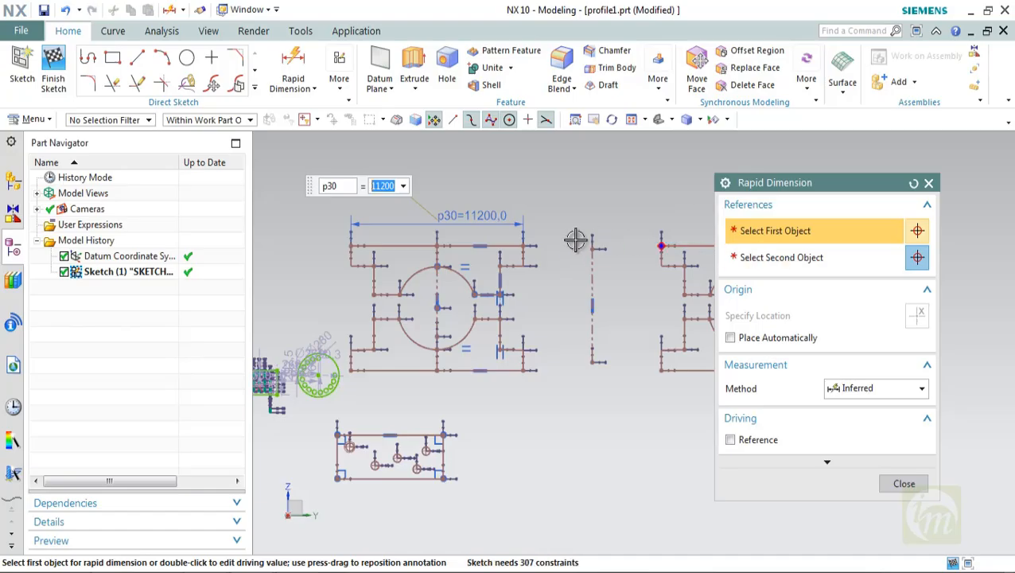
click(904, 483)
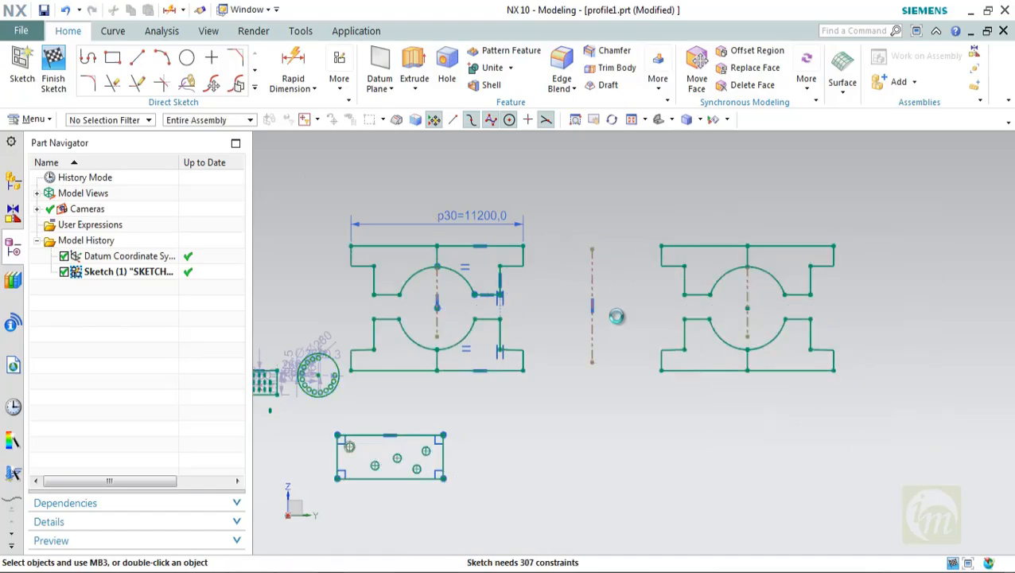
Add a Radial Dimension with the Inferred method to the upper arc of the mirrored profile, placed above the profile's upper edge
click(304, 92)
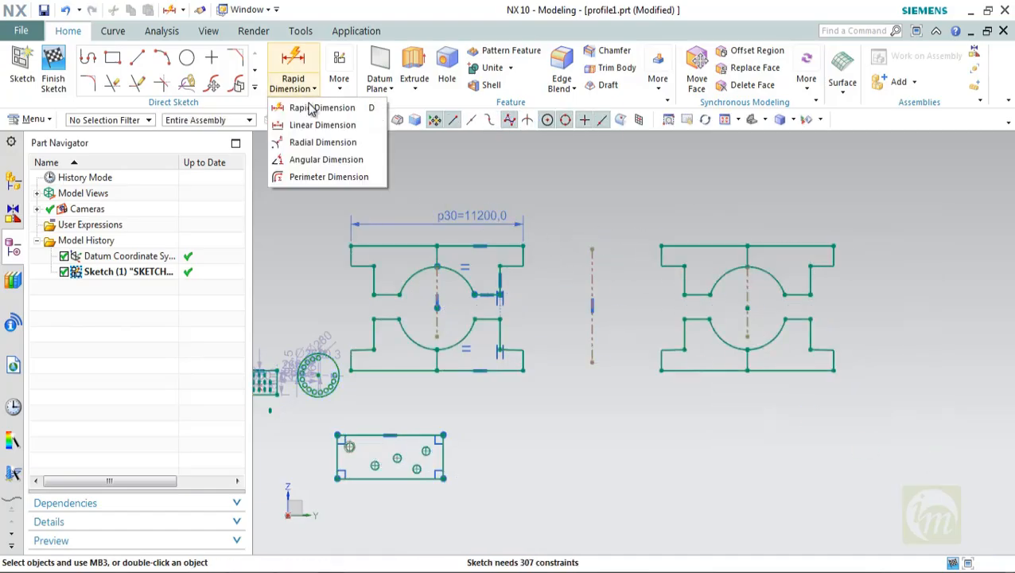
click(321, 142)
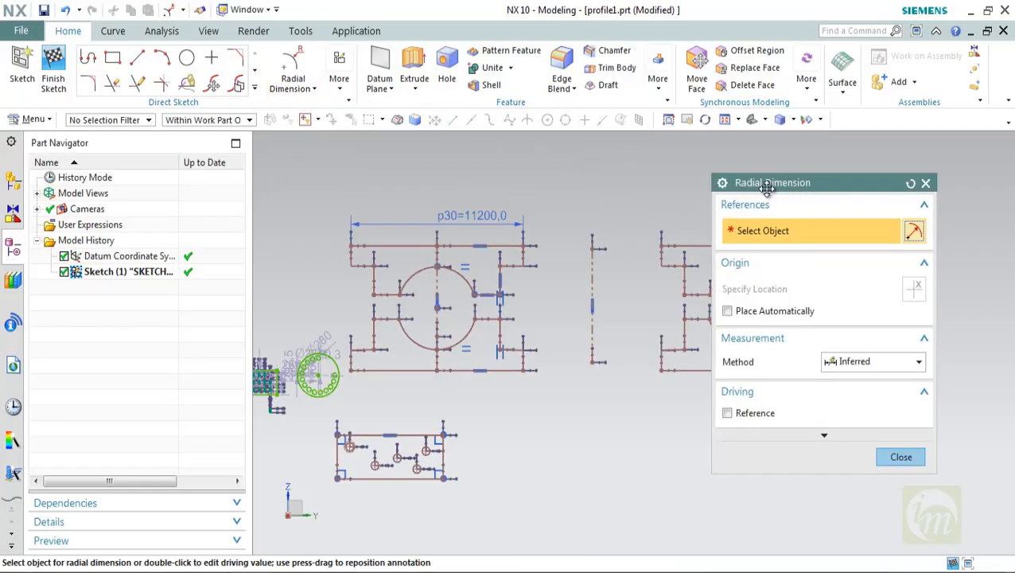
drag(766, 183, 418, 188)
click(774, 279)
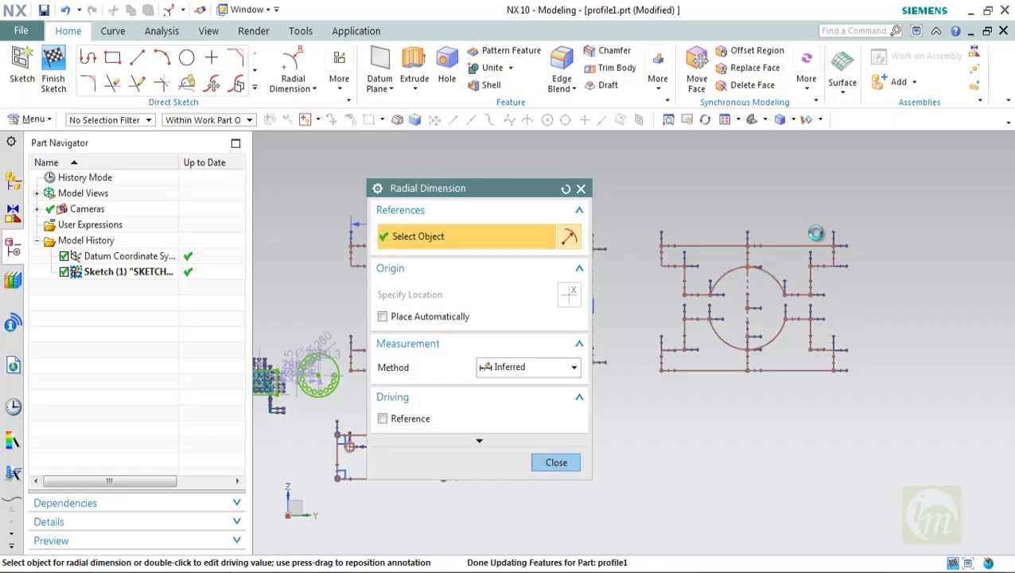
click(801, 212)
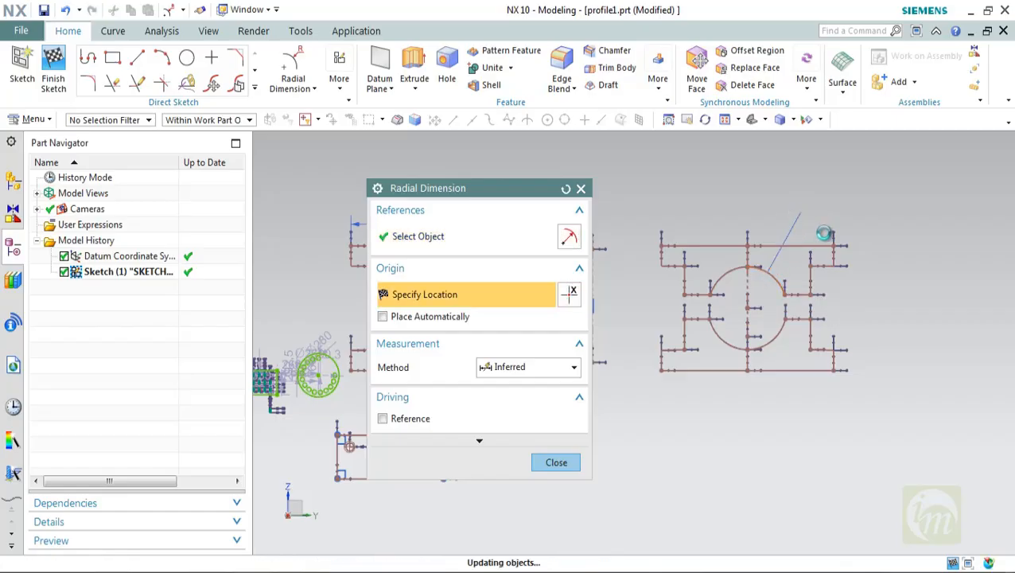
Try a Diametral dimension on the lower arc of the mirrored profile, placed below the profile, and delete it
click(532, 375)
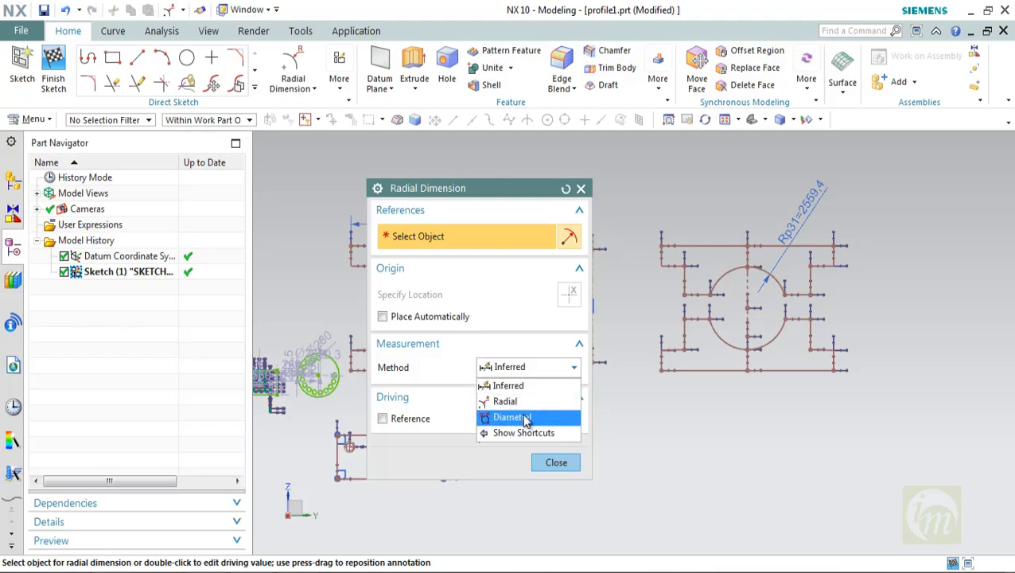
click(522, 404)
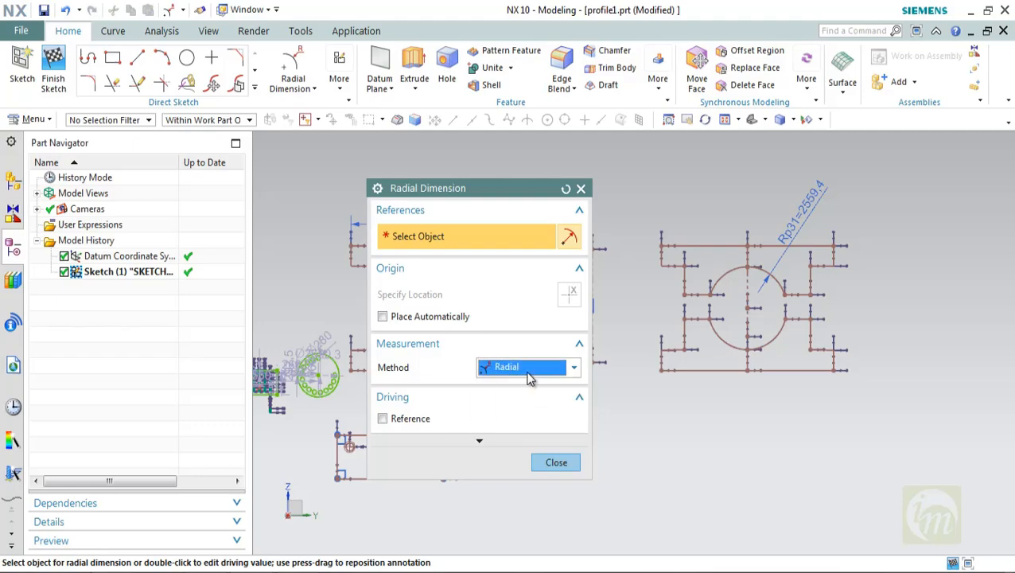
click(529, 377)
click(519, 416)
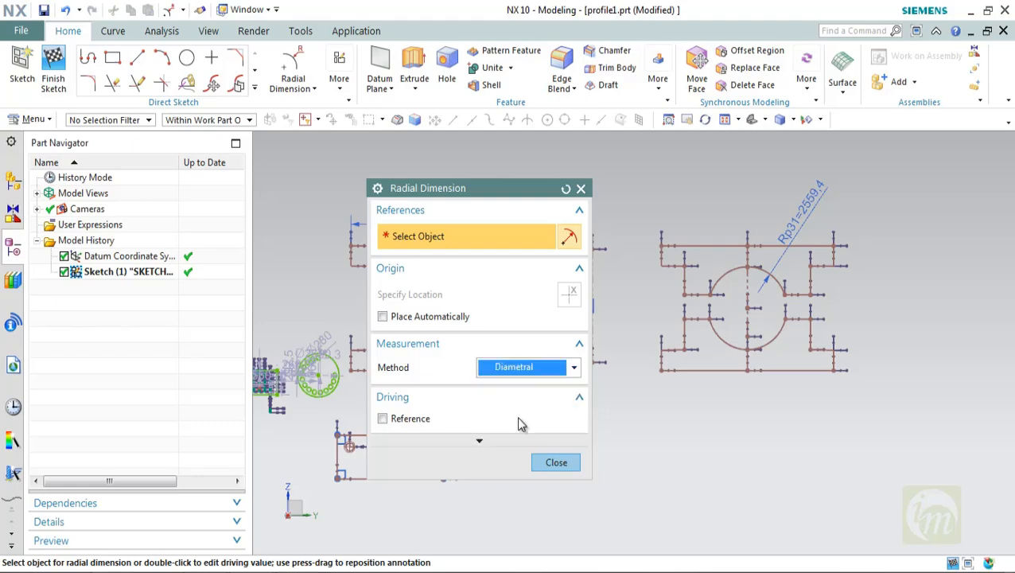
click(766, 340)
click(827, 420)
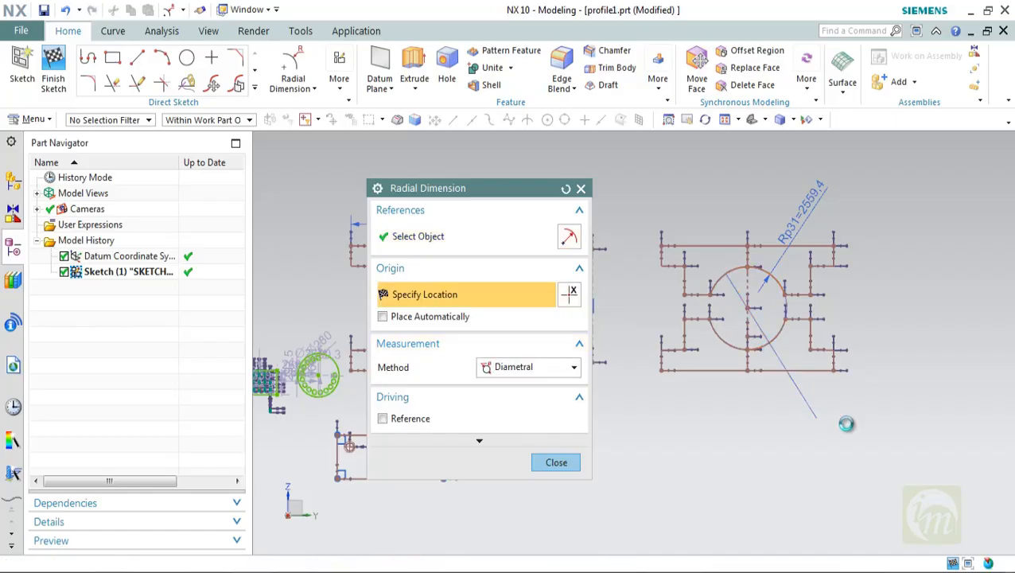
click(506, 330)
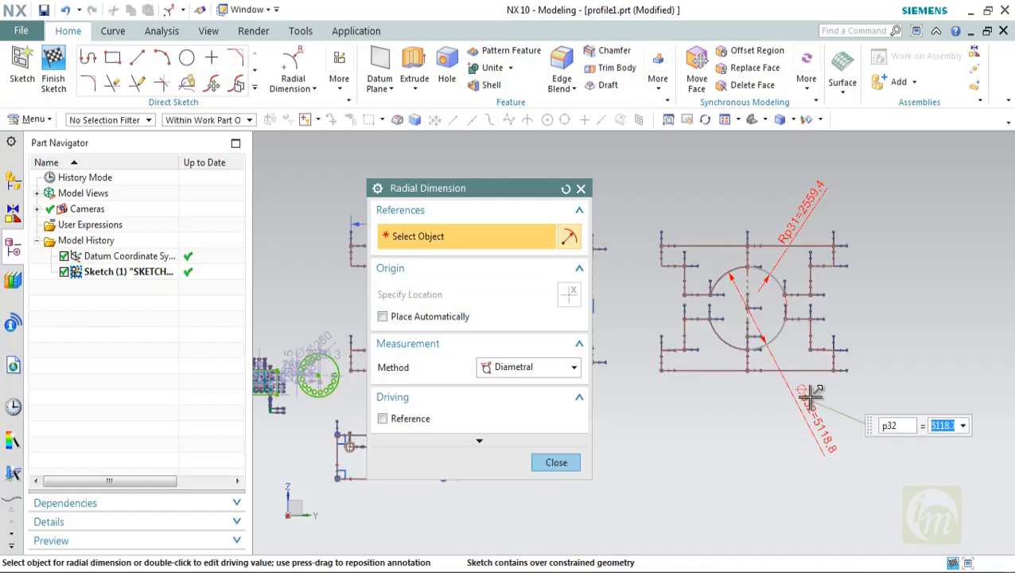
click(556, 461)
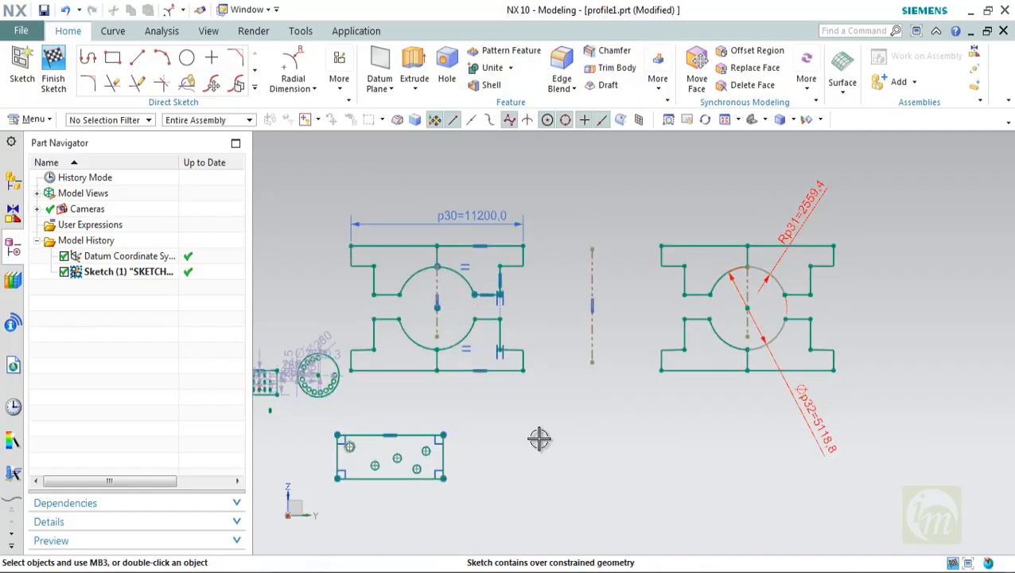
click(799, 407)
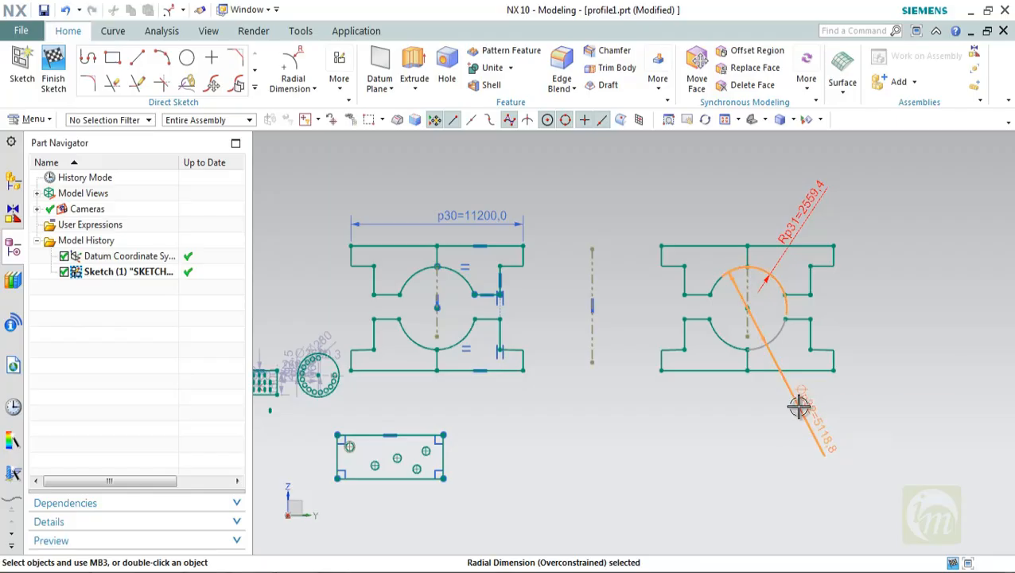
key(Delete)
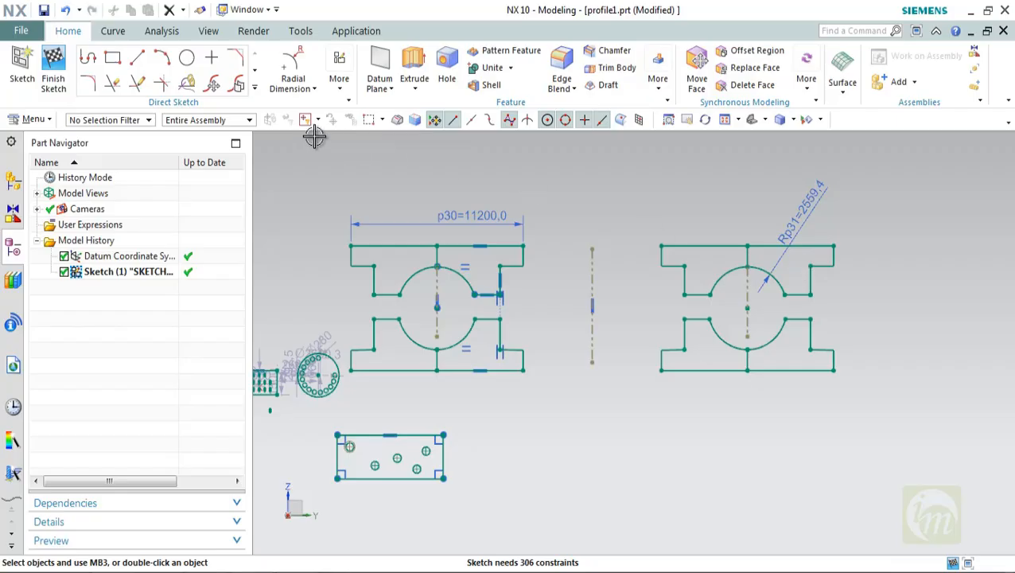
Add an Angular Dimension between the vertical and horizontal edges of the original profile's lower right step, placed outside the profile
click(283, 89)
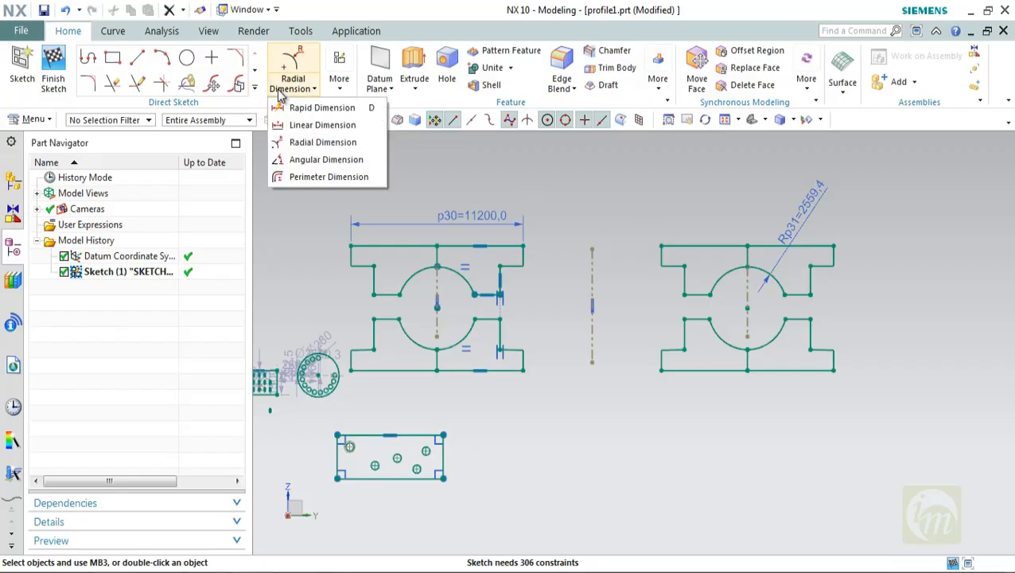
click(319, 160)
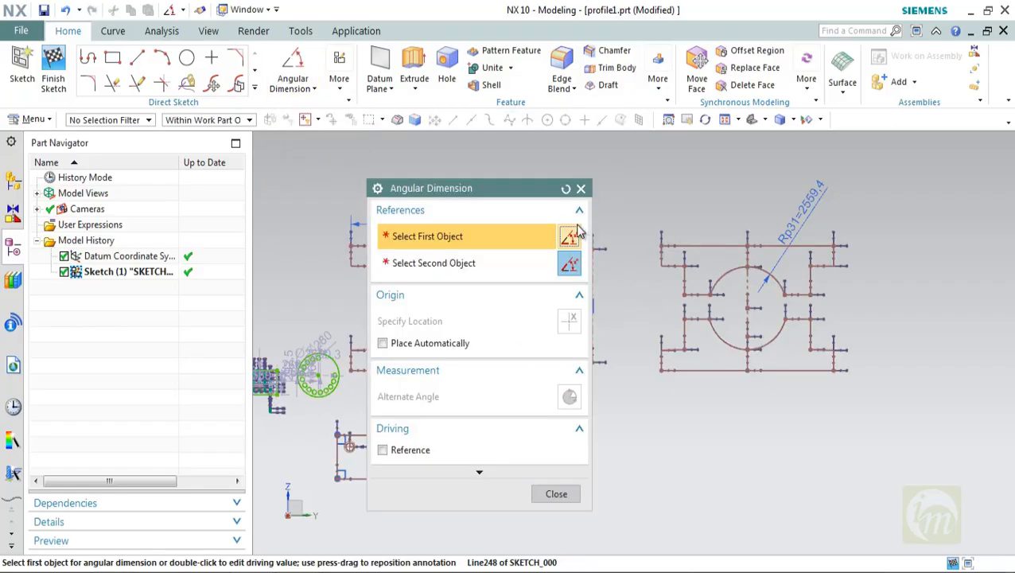
drag(520, 192, 760, 170)
scroll(469, 289, up, 2)
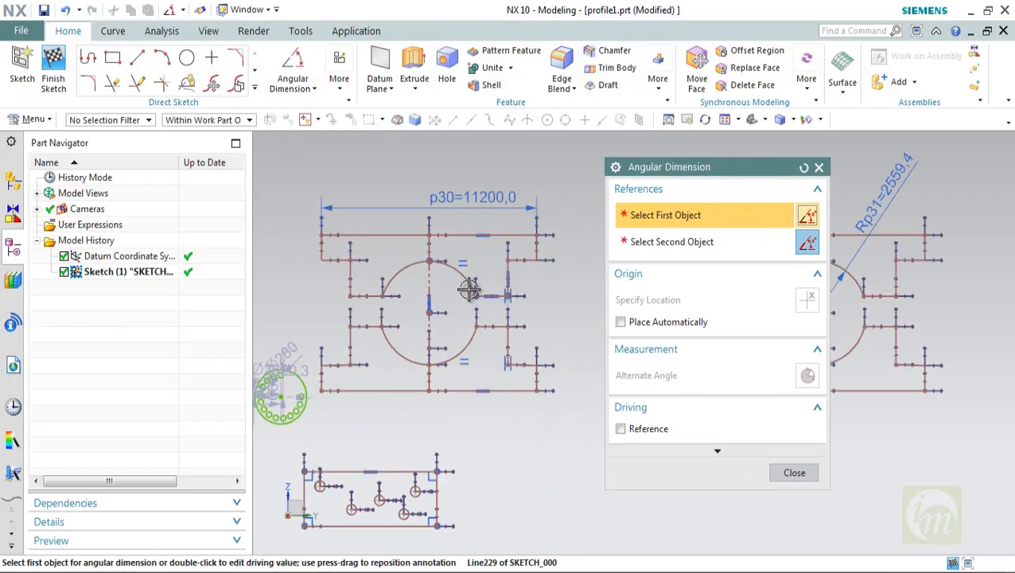
scroll(469, 288, up, 1)
click(539, 381)
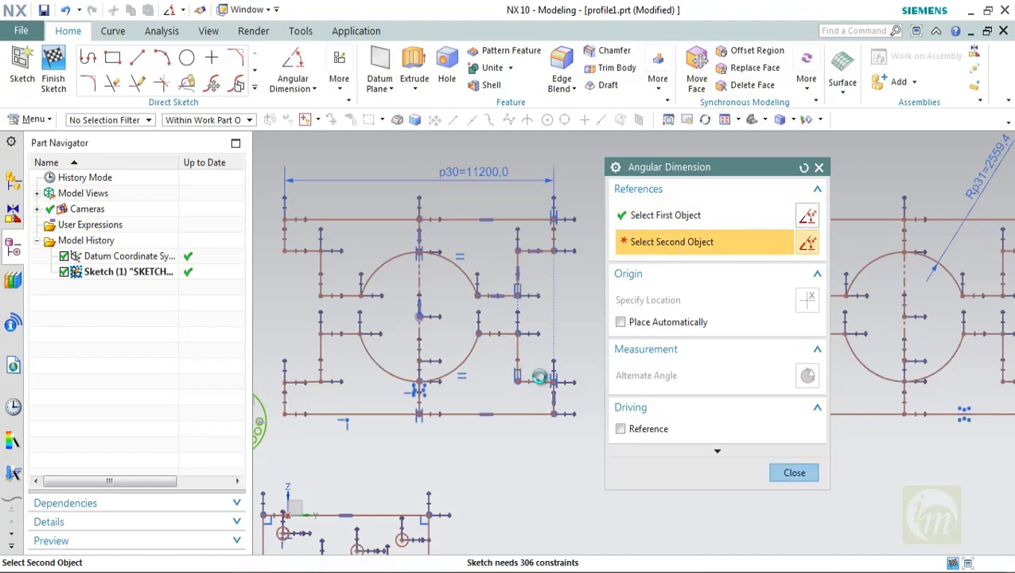
click(585, 343)
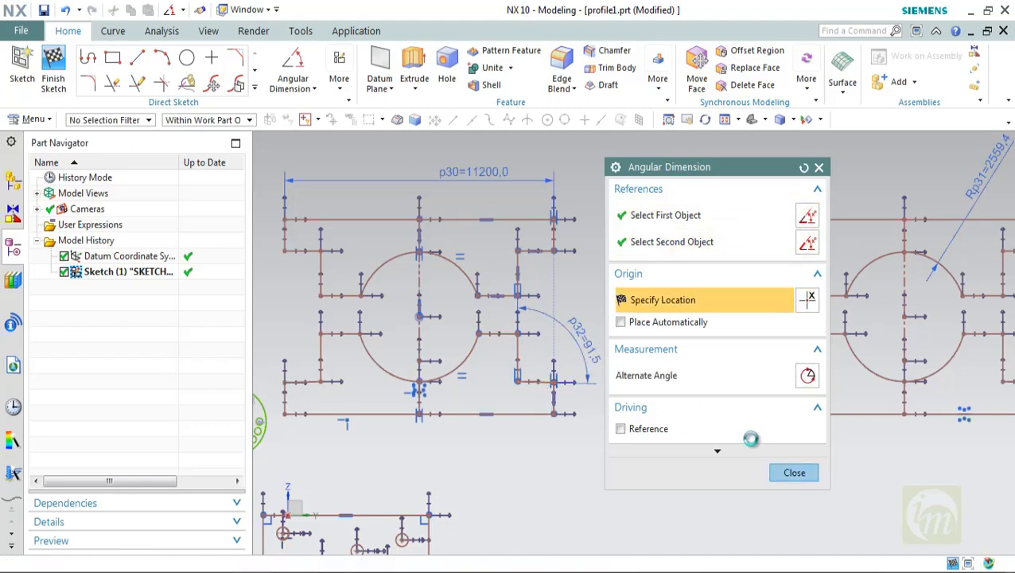
click(796, 475)
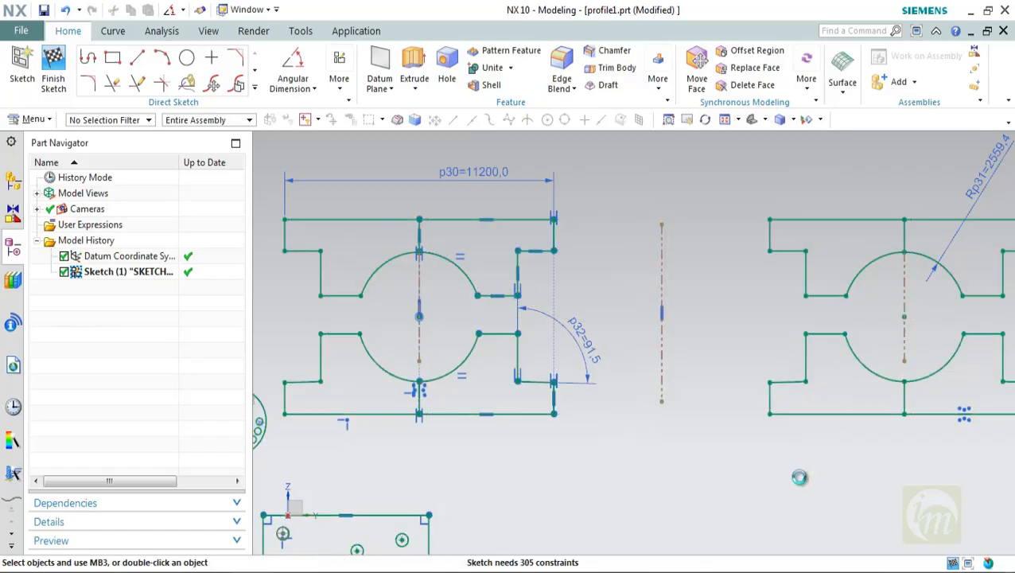
scroll(611, 358, up, 2)
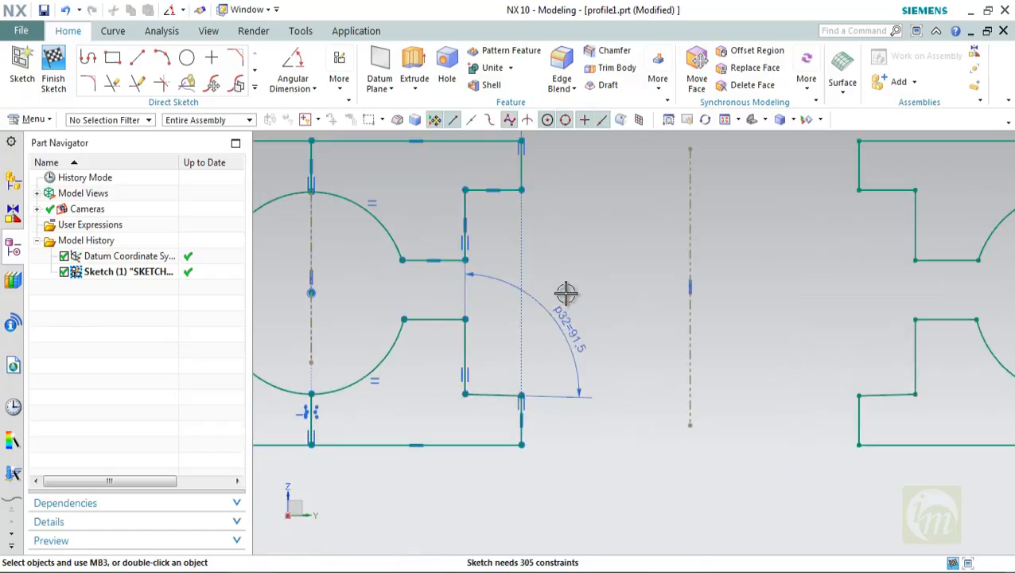
click(316, 89)
click(339, 88)
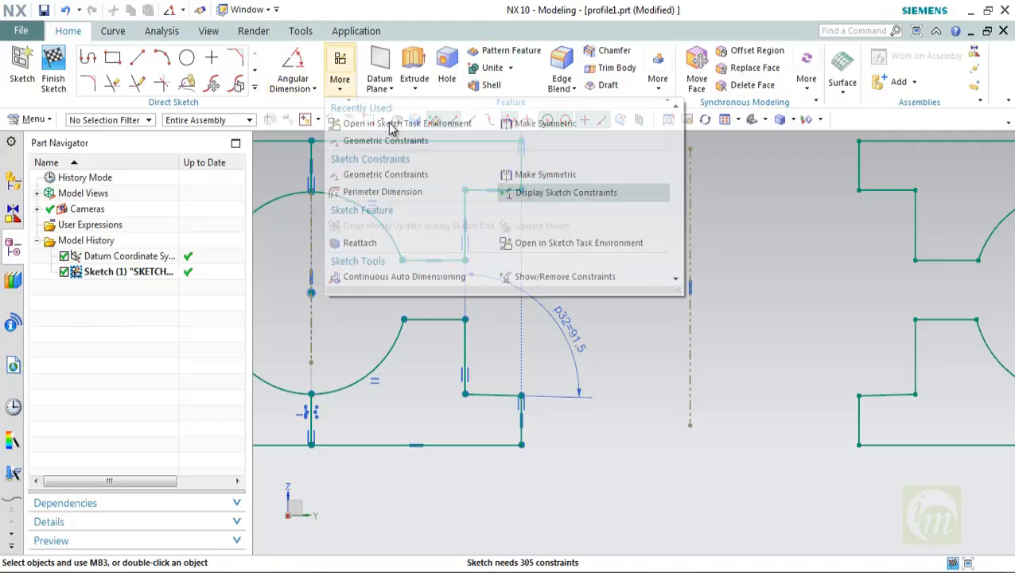
click(391, 108)
Add a Perimeter Dimension over the twelve outline curves of the mirrored profile's lower half, leaving out its inner vertical line
click(304, 91)
click(303, 91)
click(303, 91)
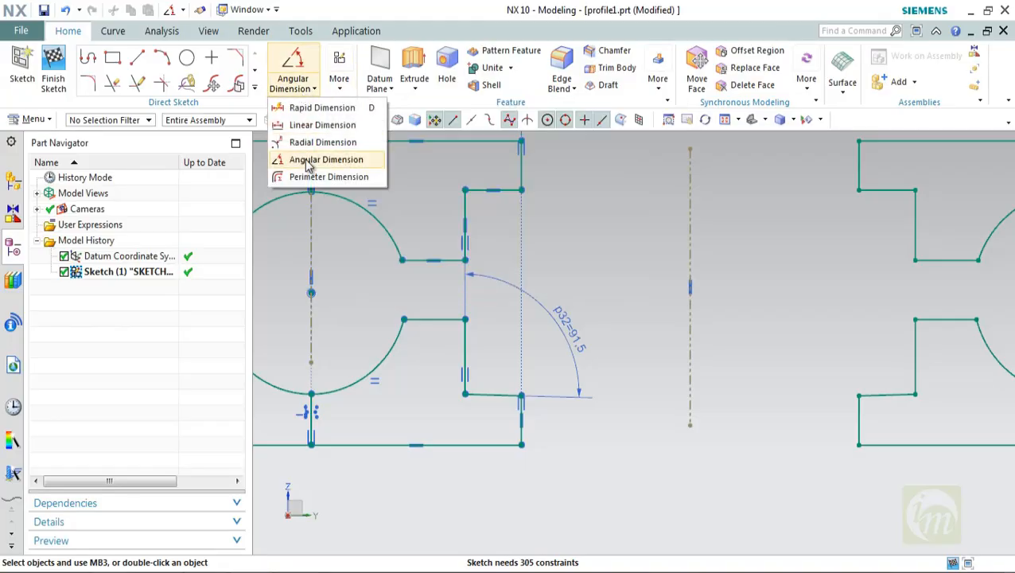
click(315, 175)
scroll(497, 332, down, 2)
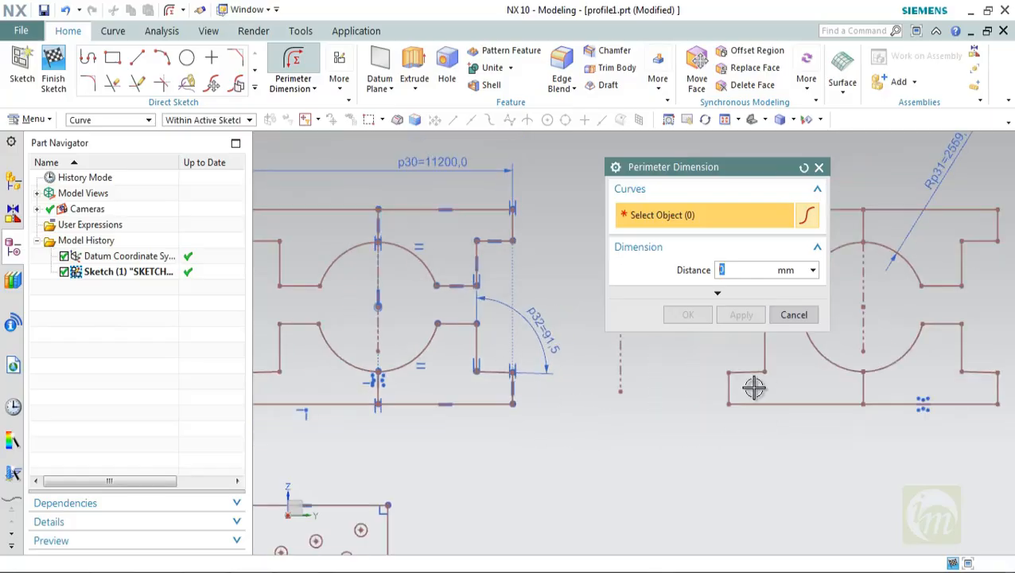
click(750, 372)
click(729, 391)
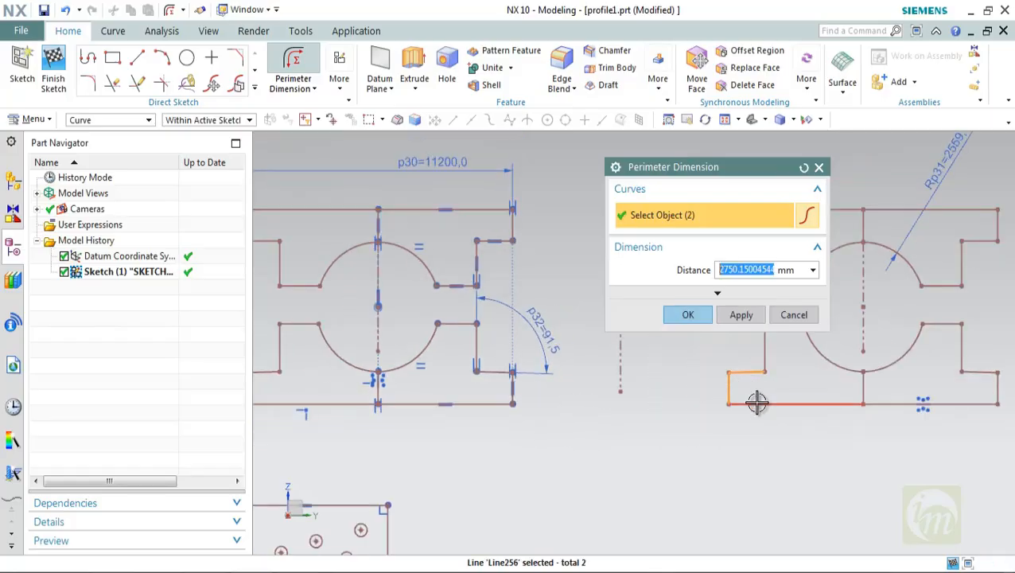
click(855, 404)
click(915, 401)
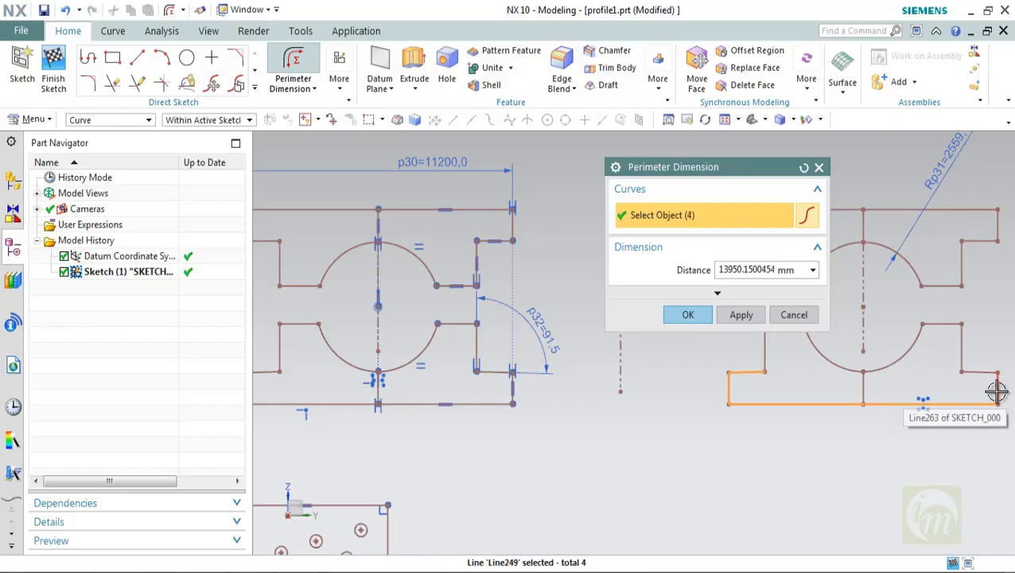
click(999, 389)
click(983, 372)
click(961, 350)
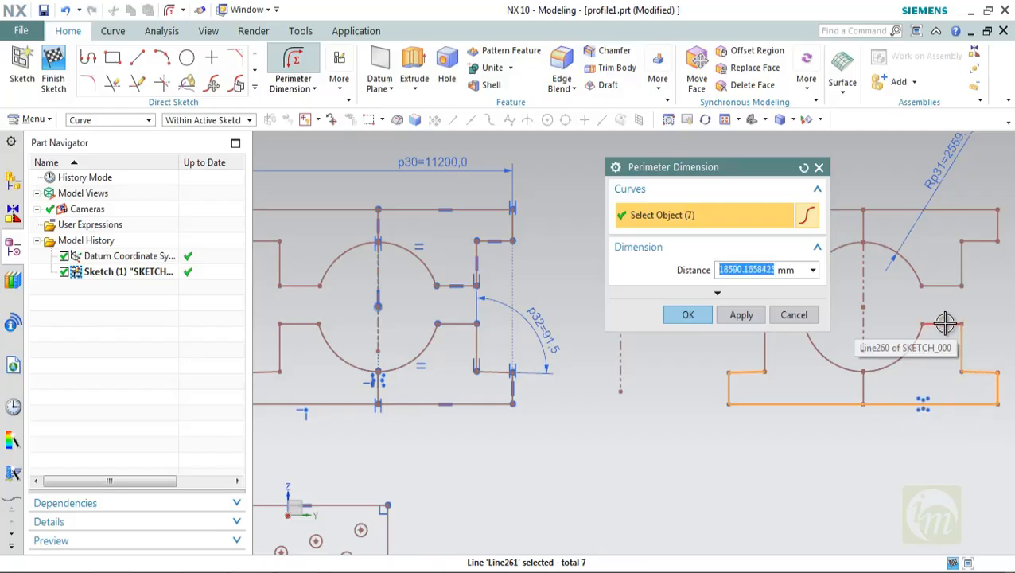
click(932, 324)
click(917, 346)
click(823, 363)
scroll(793, 462, up, 3)
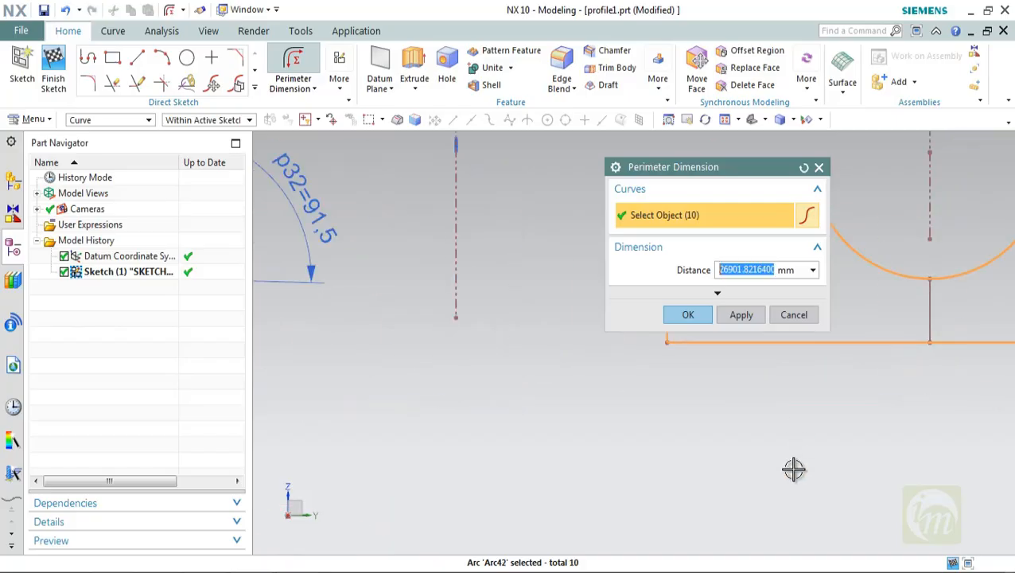
scroll(793, 469, down, 5)
scroll(793, 462, up, 4)
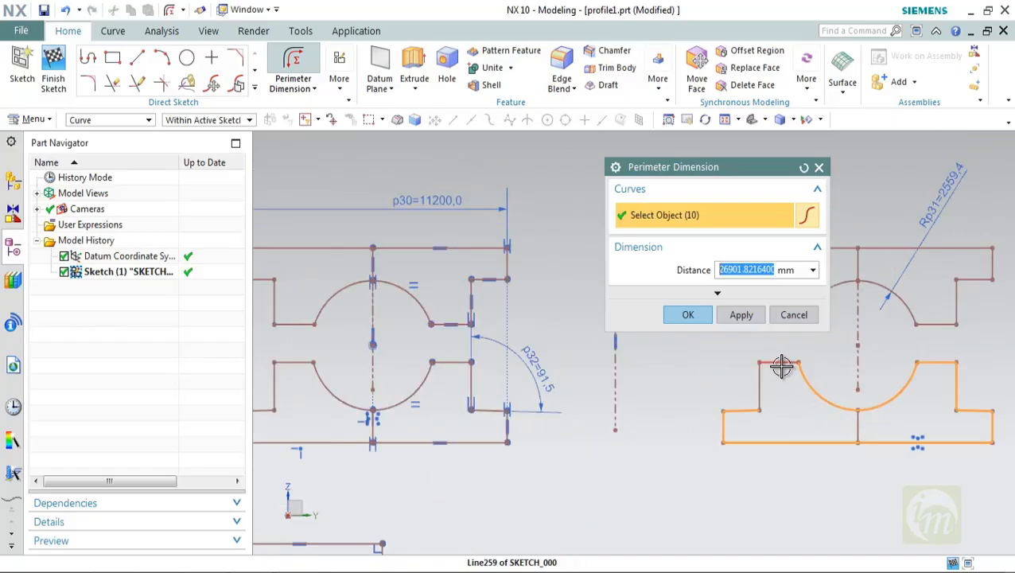
click(778, 364)
click(760, 394)
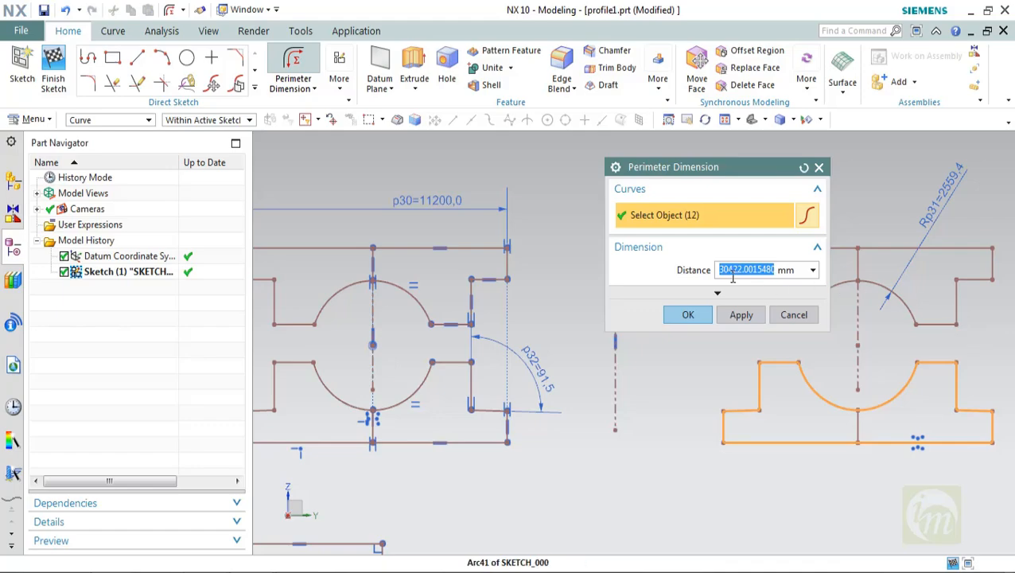
click(689, 315)
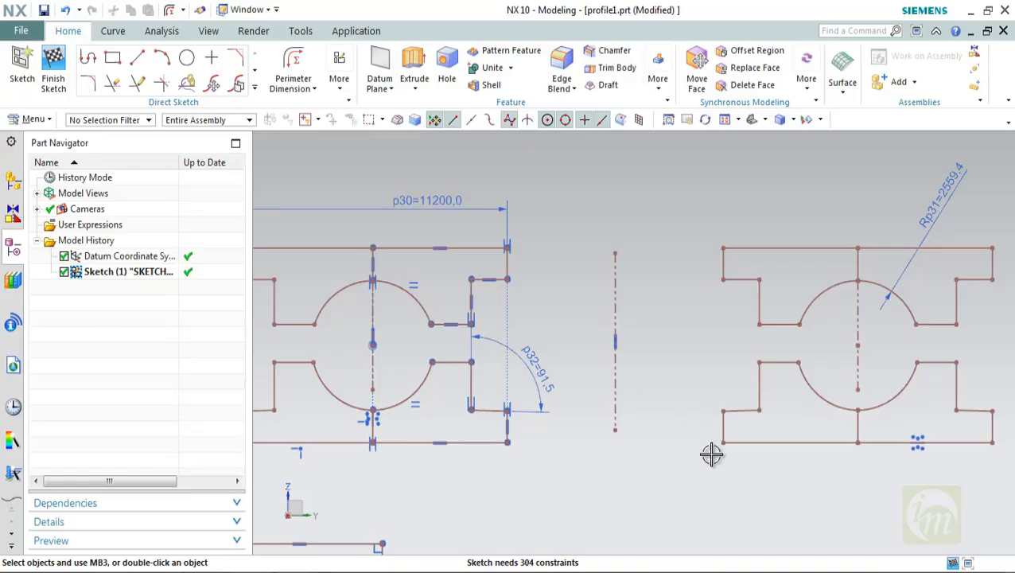
Open the sketch in the Sketch Task Environment
scroll(743, 414, up, 1)
scroll(738, 412, down, 3)
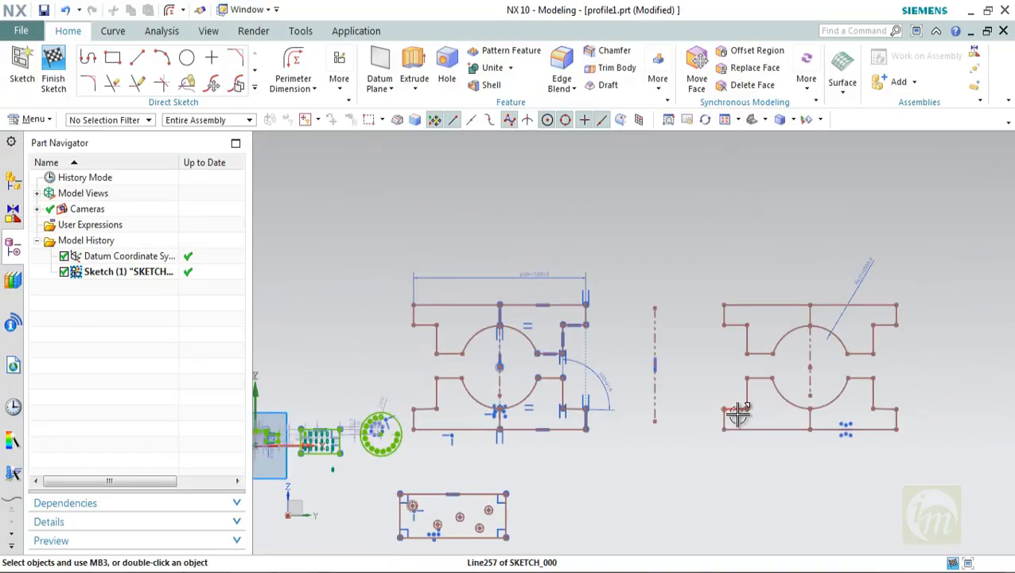
scroll(738, 412, down, 2)
scroll(850, 439, up, 2)
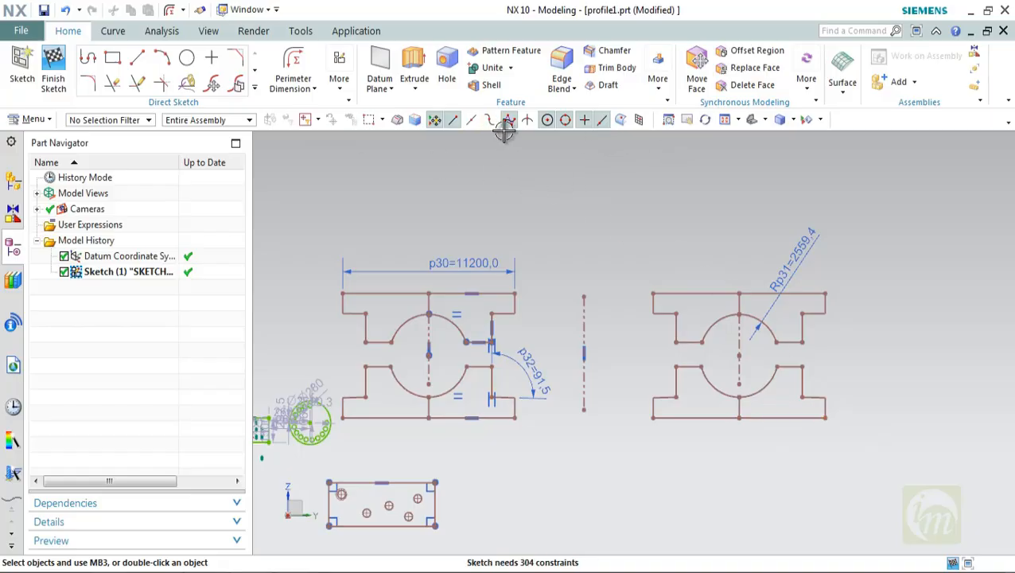
click(343, 92)
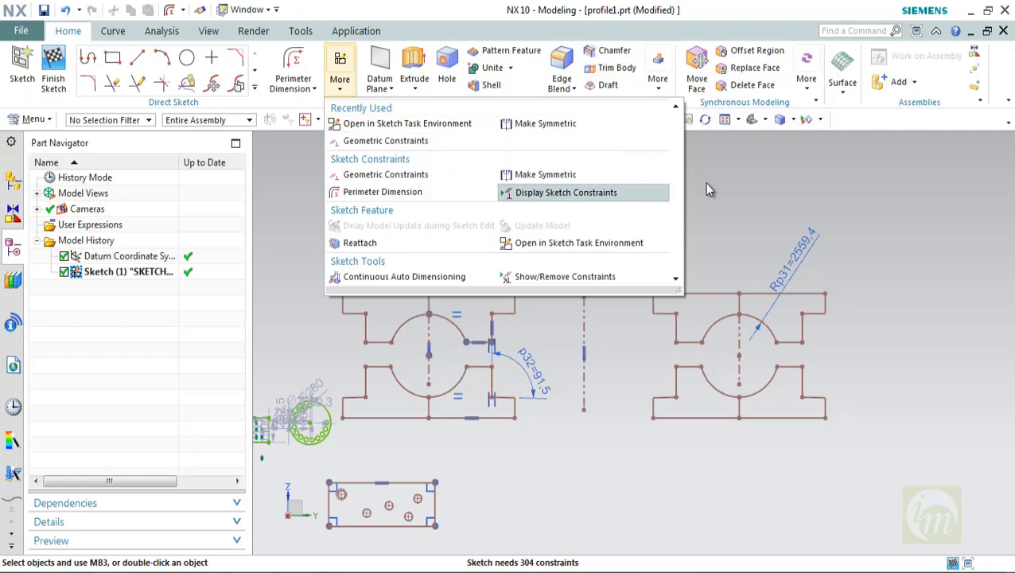
click(429, 126)
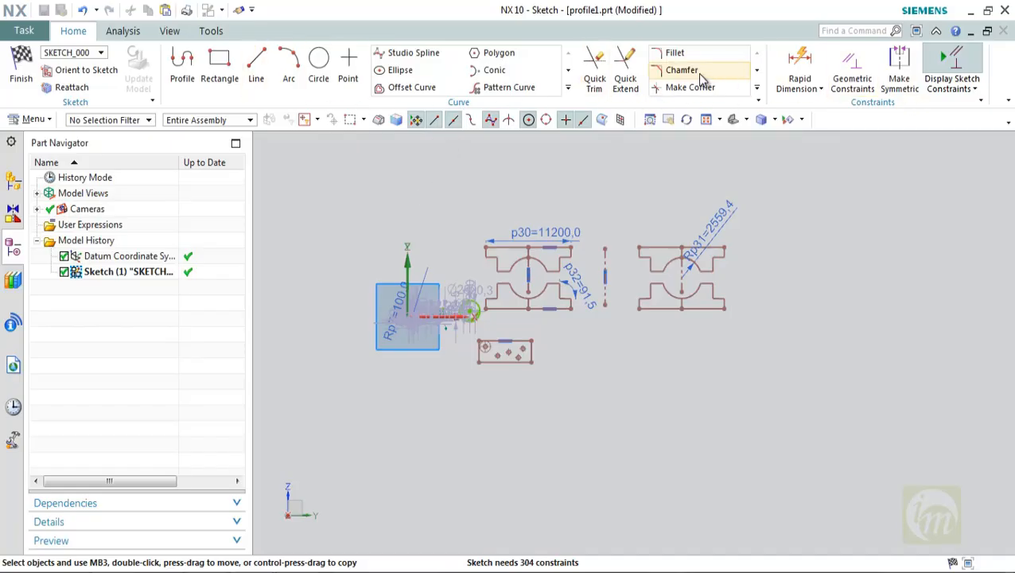
click(756, 88)
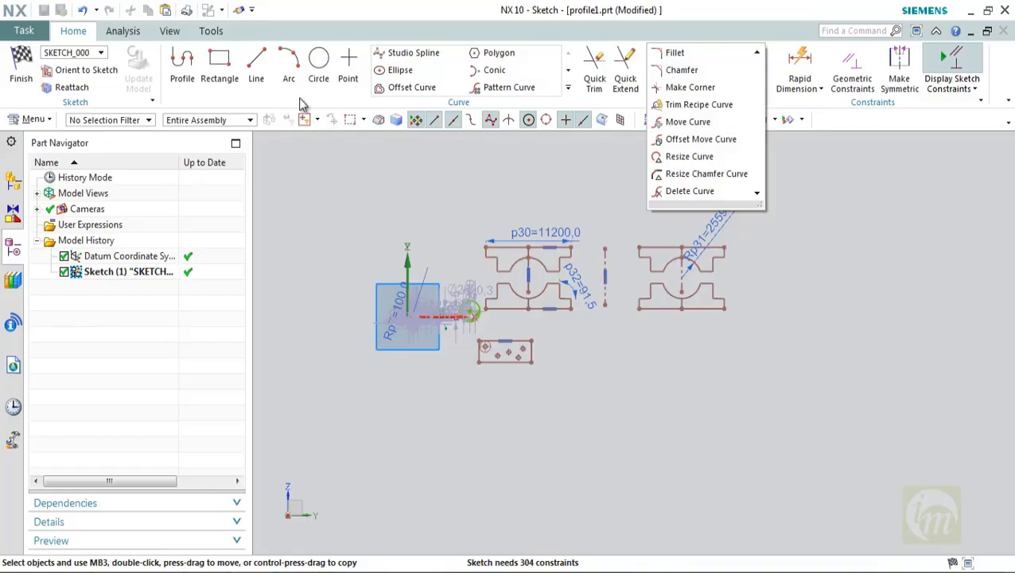
click(121, 33)
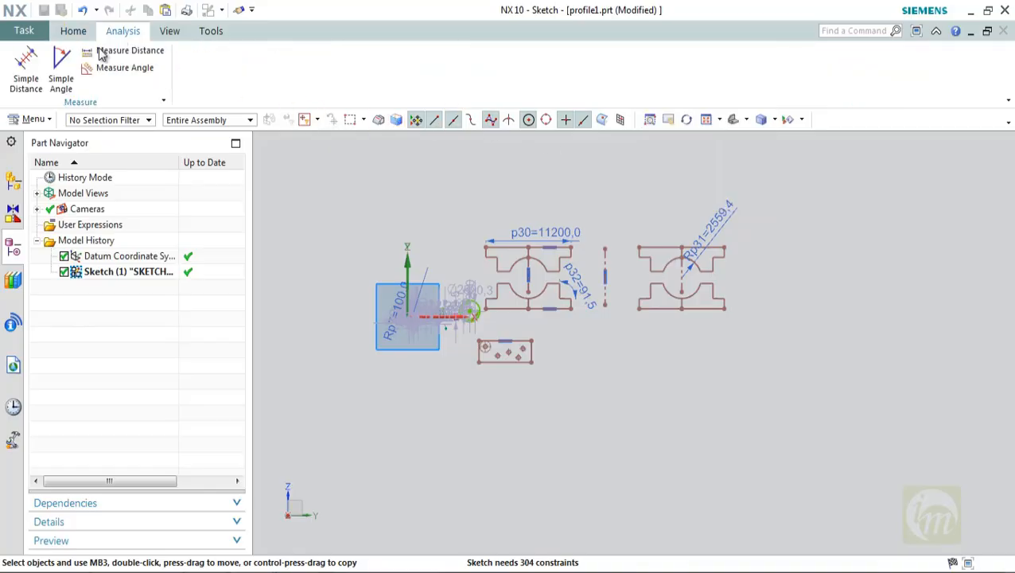
click(16, 83)
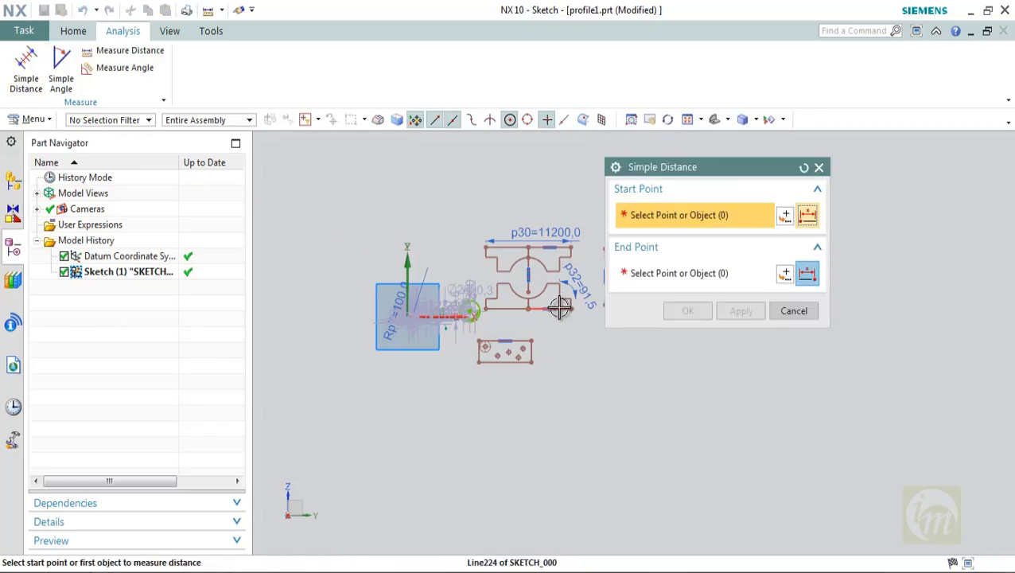
click(559, 307)
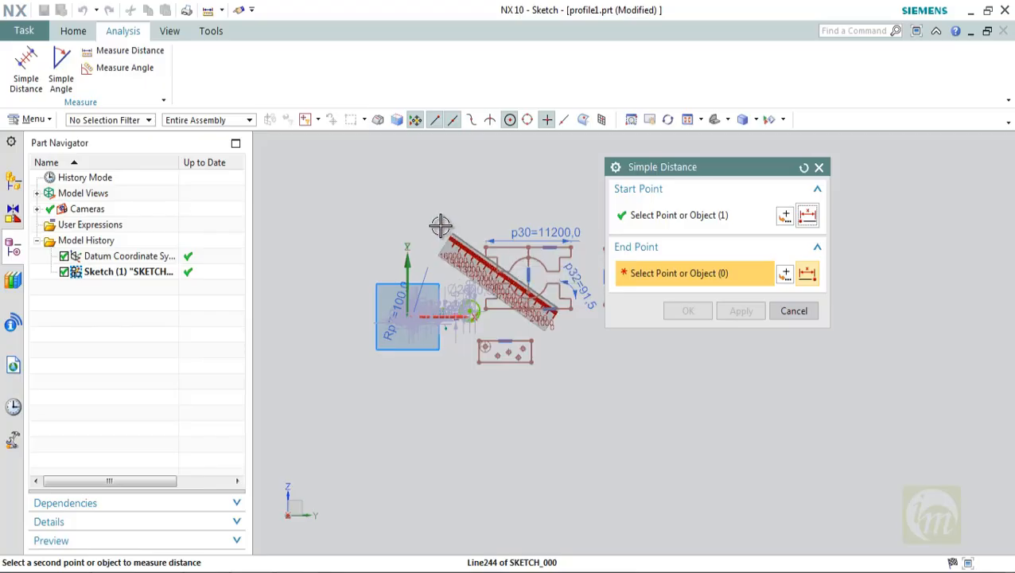
key(Escape)
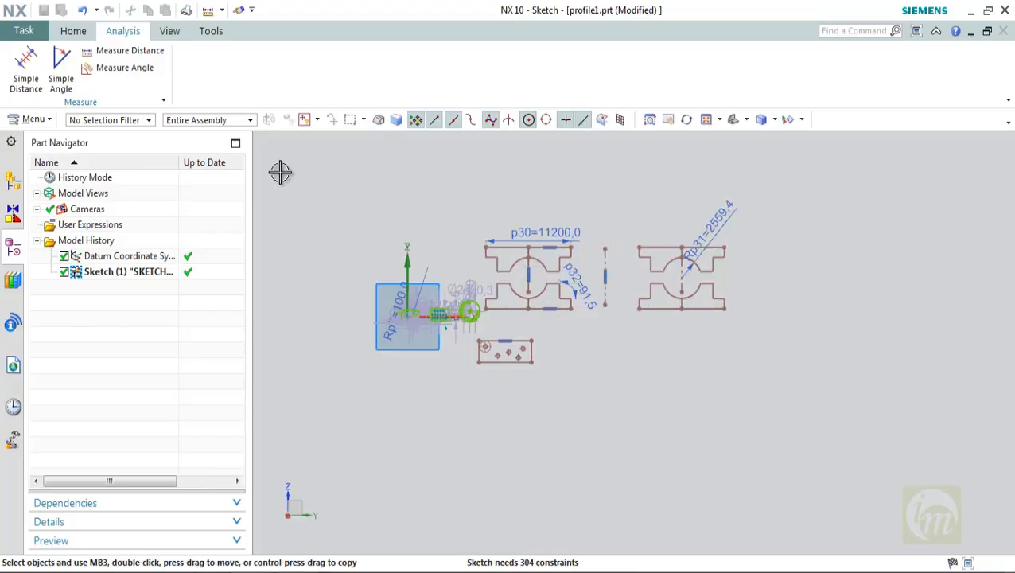
click(168, 32)
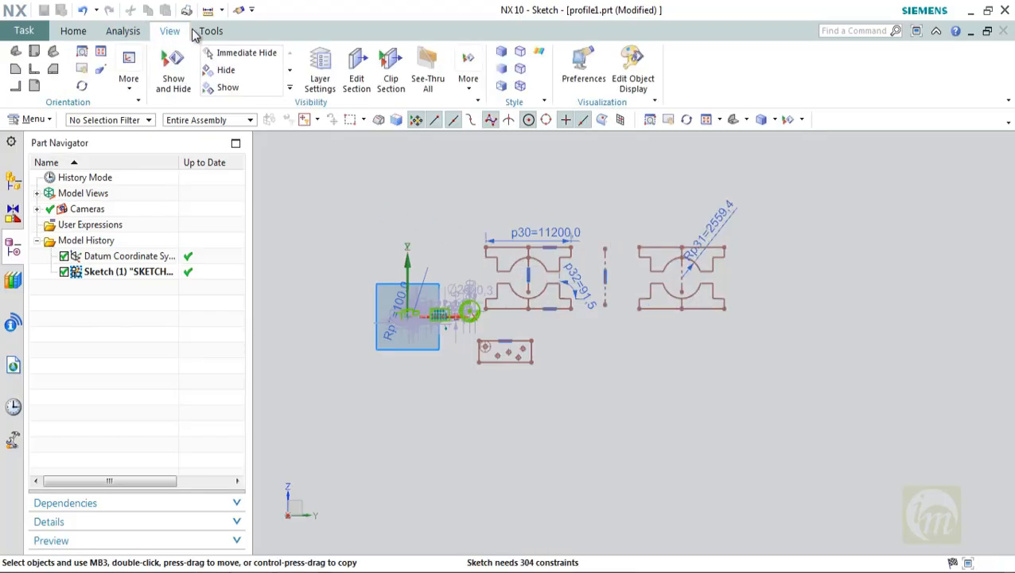
click(195, 32)
Finish the sketch to leave the Sketch Task Environment, and reopen SKETCH_000 for editing as a direct sketch in Modeling
click(70, 32)
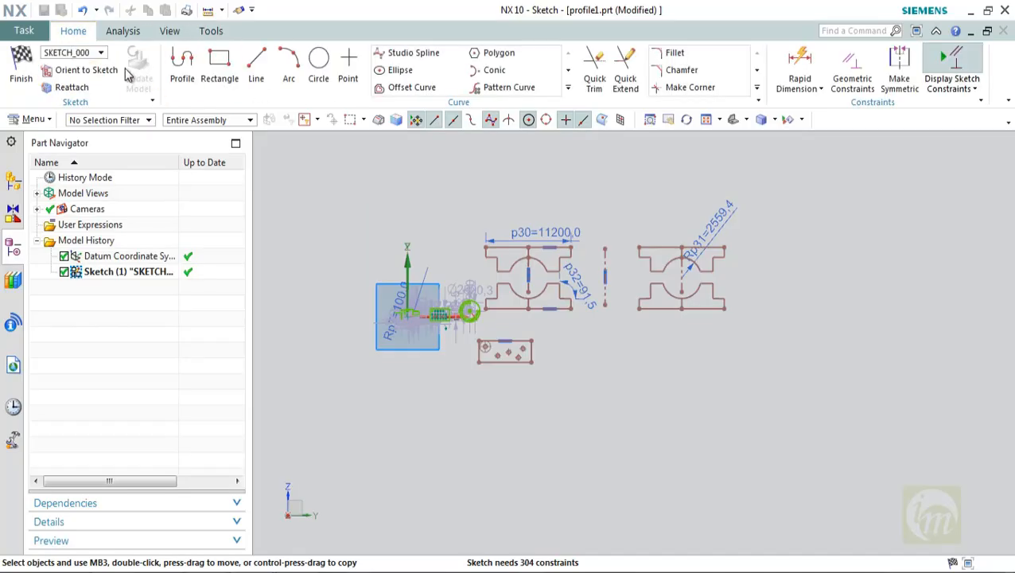
click(30, 71)
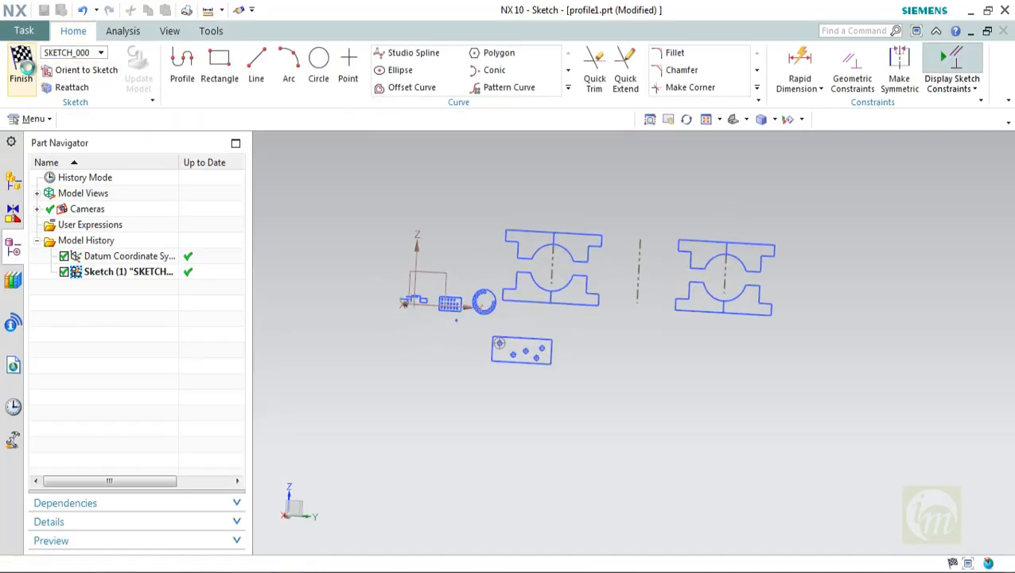
scroll(494, 289, down, 2)
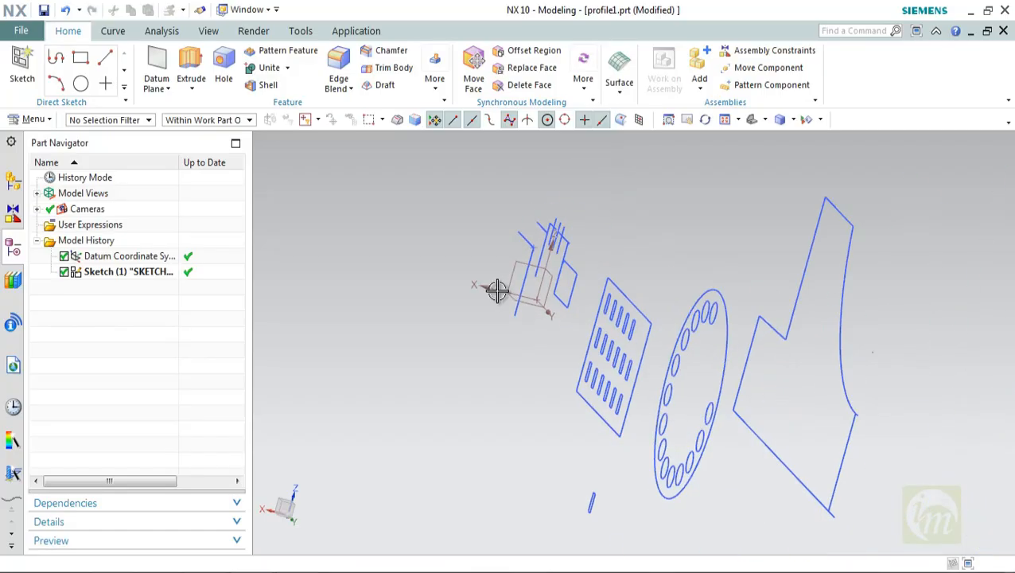
mouse_move(593, 335)
middle_down()
mouse_move(611, 342)
mouse_move(599, 348)
middle_up()
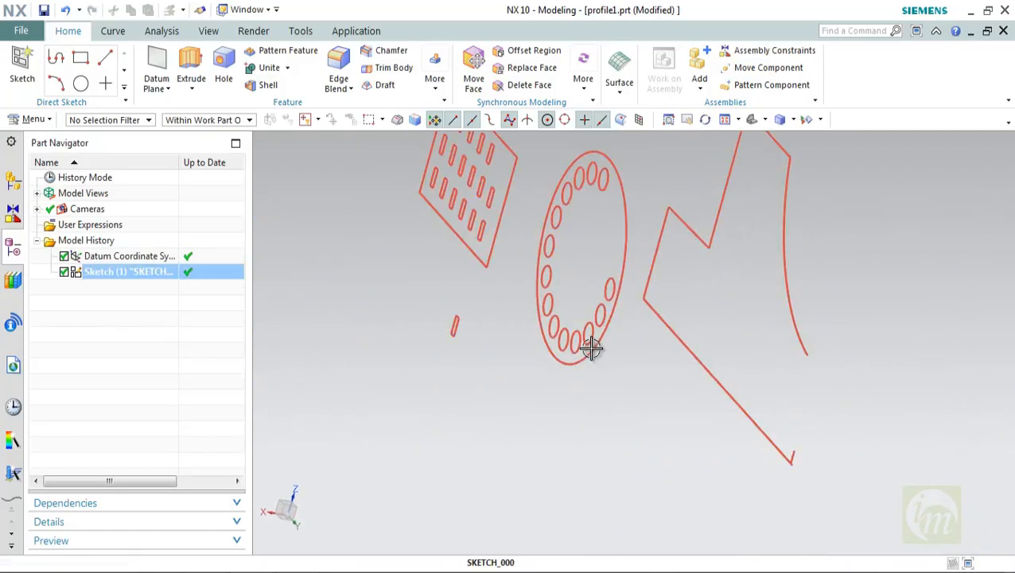
right_click(167, 275)
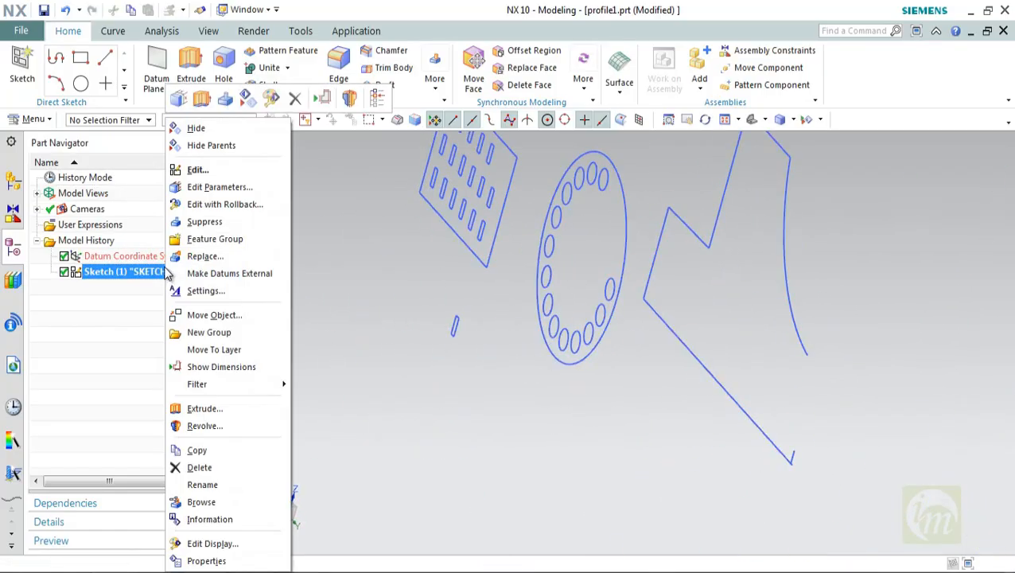
click(196, 172)
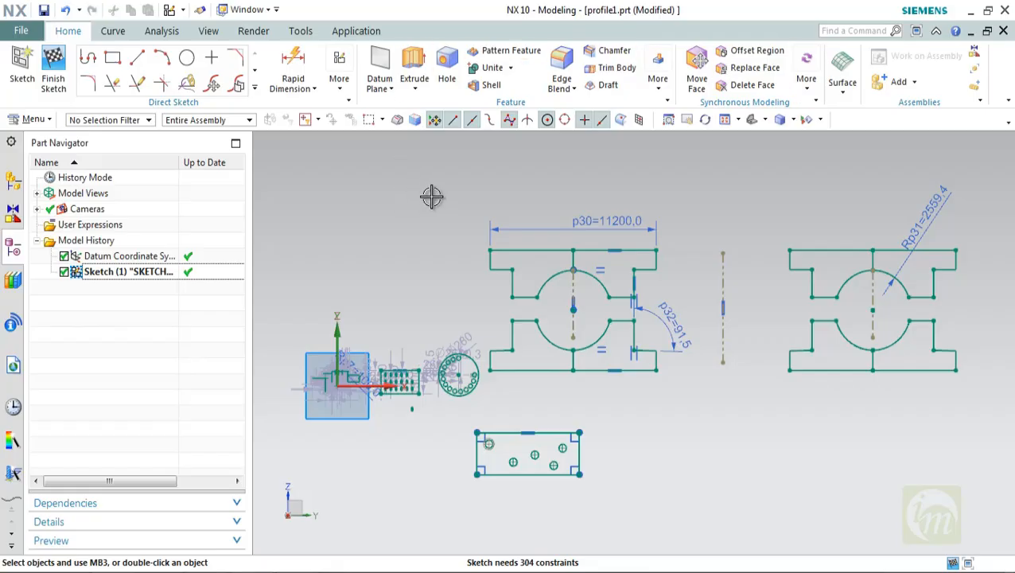
Try Continuous Auto Dimensioning on the entire sketch
click(340, 82)
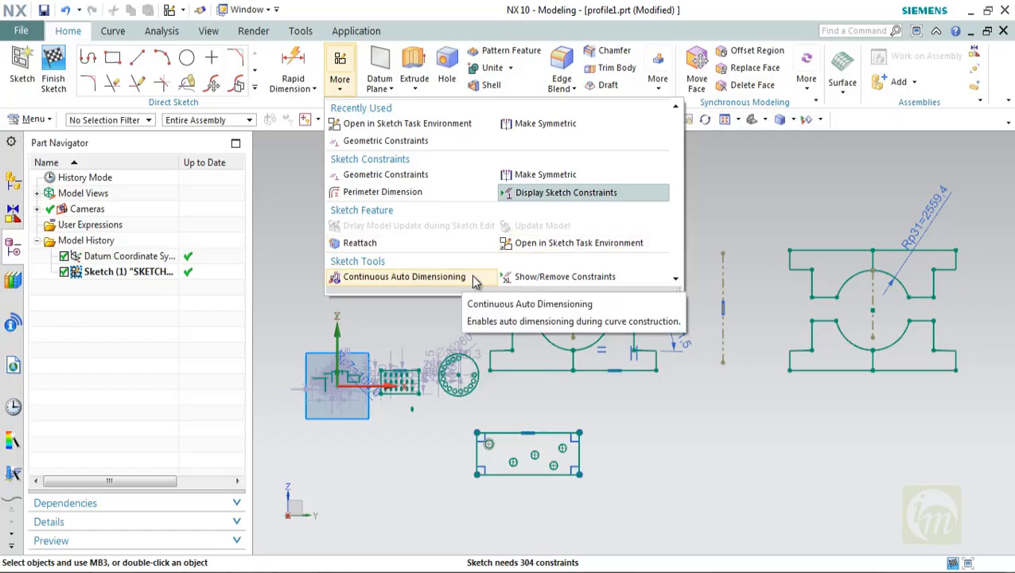
click(400, 277)
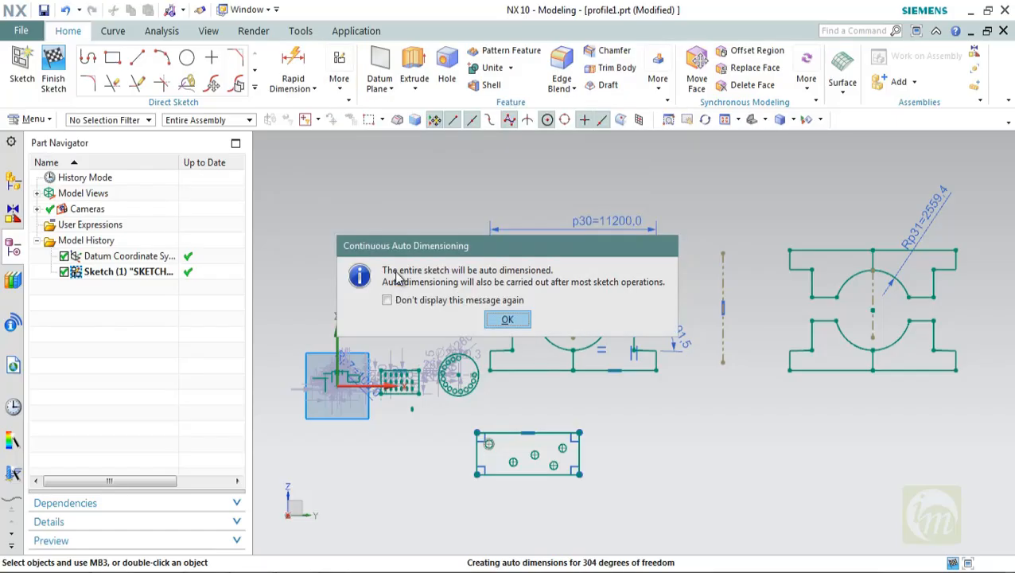
click(503, 326)
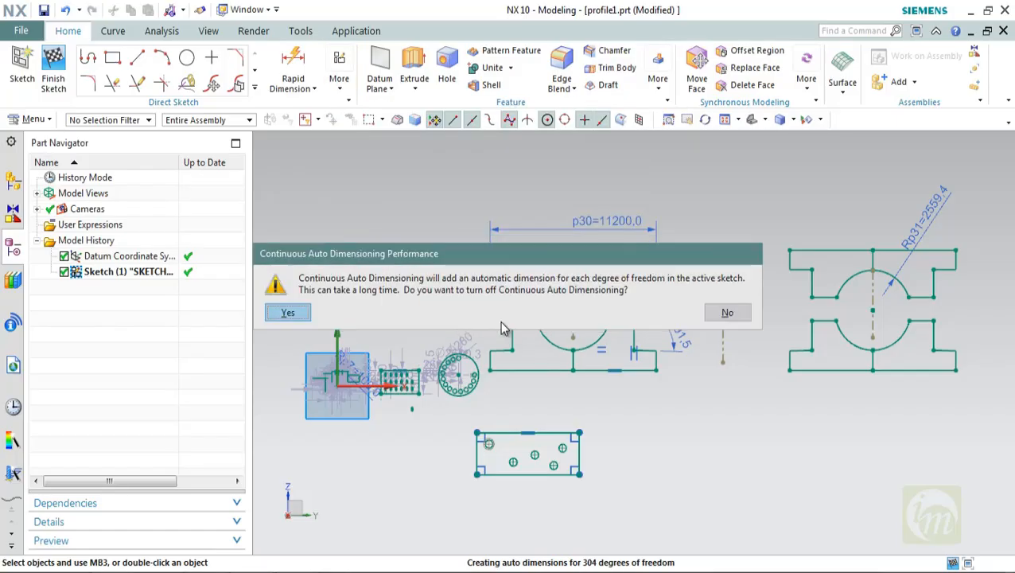
click(722, 314)
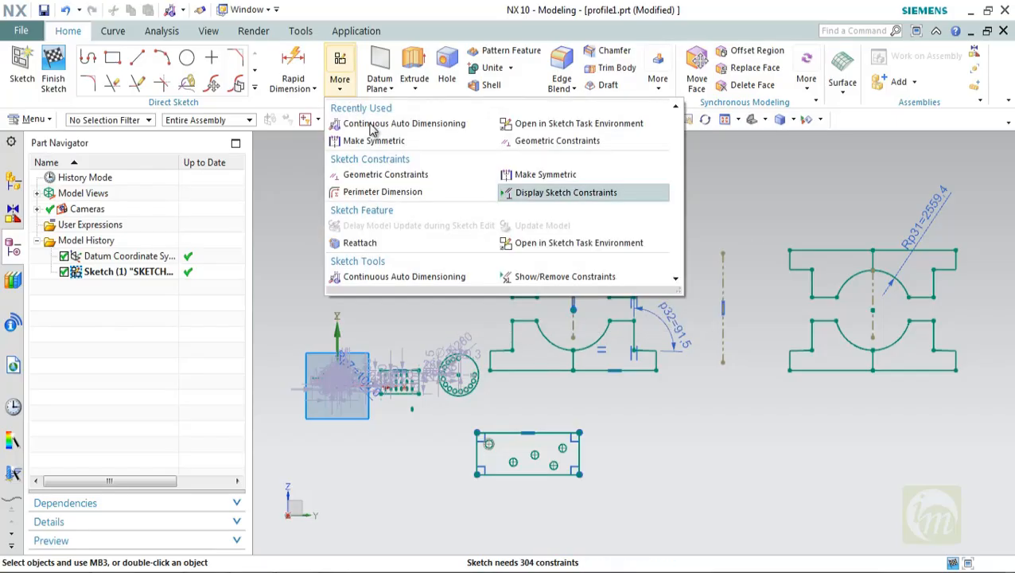
click(400, 177)
click(515, 347)
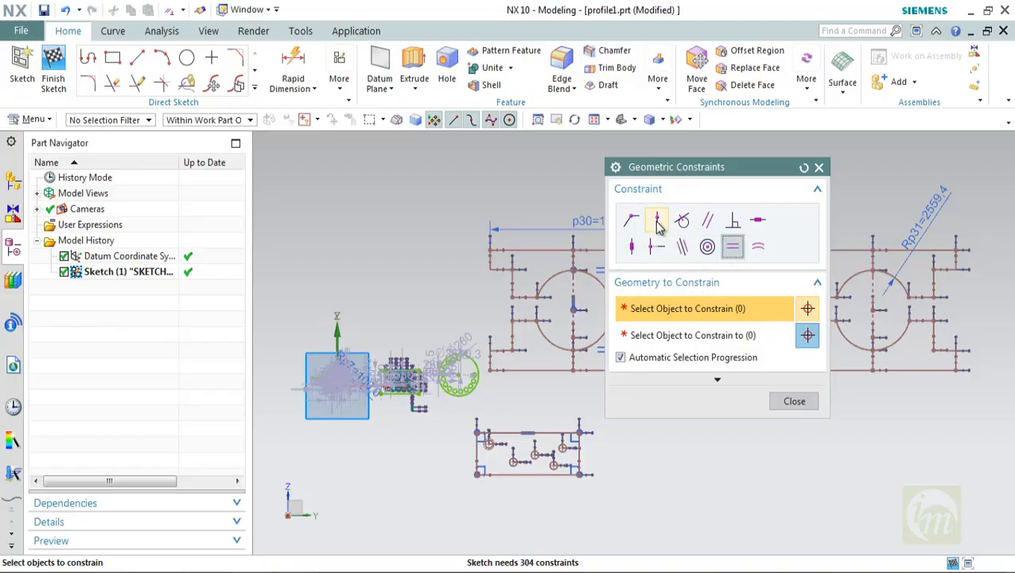
key(Escape)
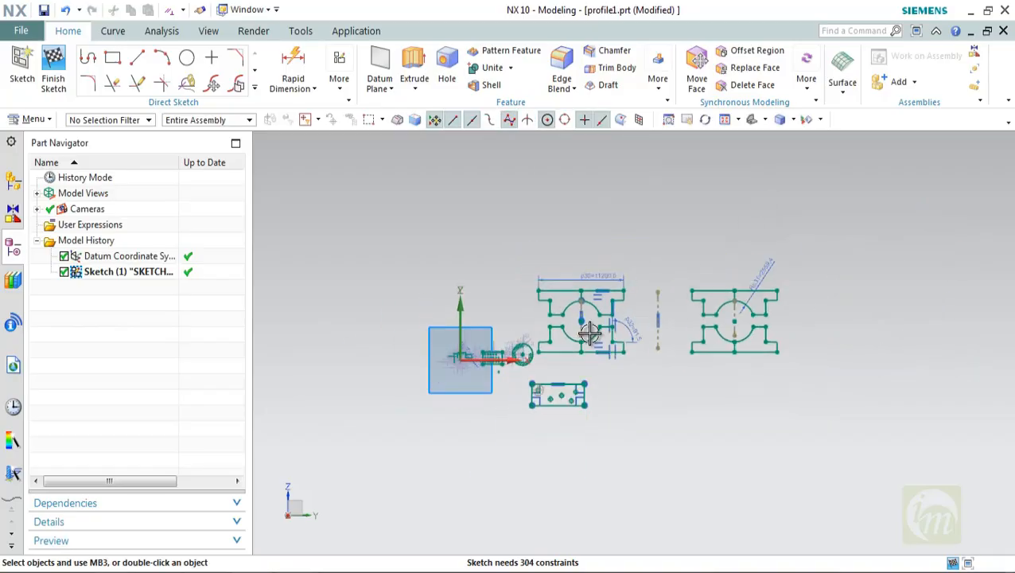
Sketch a horizontal line about 15500 long below the profiles and a separate slanted line about 12500 long at 234° up to its right
scroll(705, 387, down, 3)
shift+middle_drag(704, 388, 474, 278)
click(136, 57)
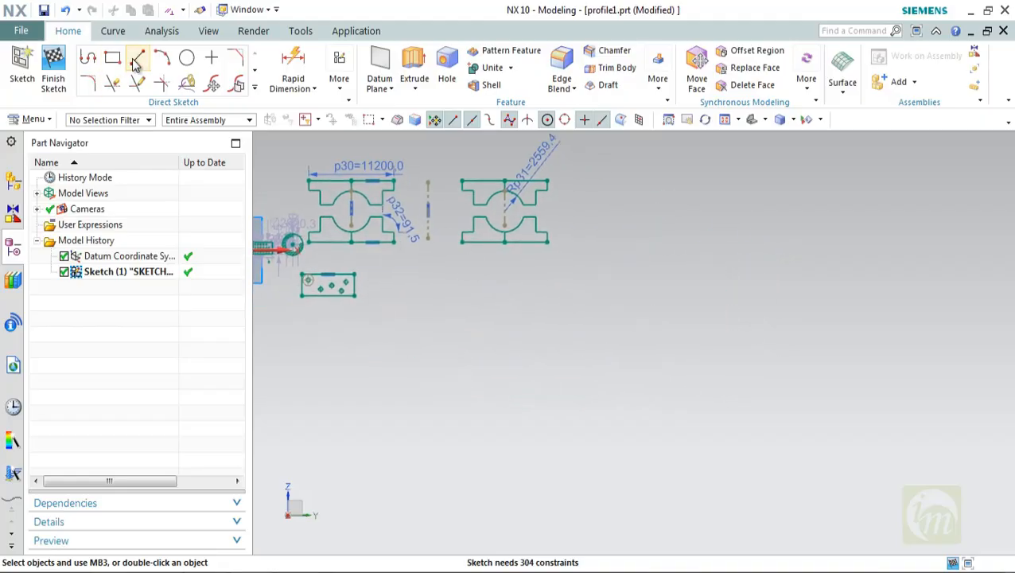
click(412, 394)
click(530, 394)
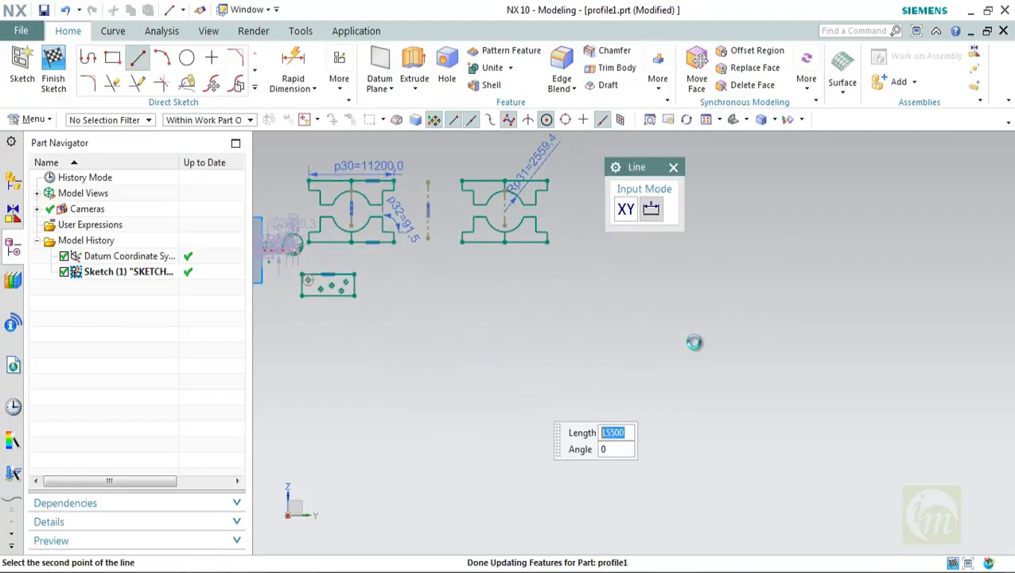
click(691, 275)
click(636, 354)
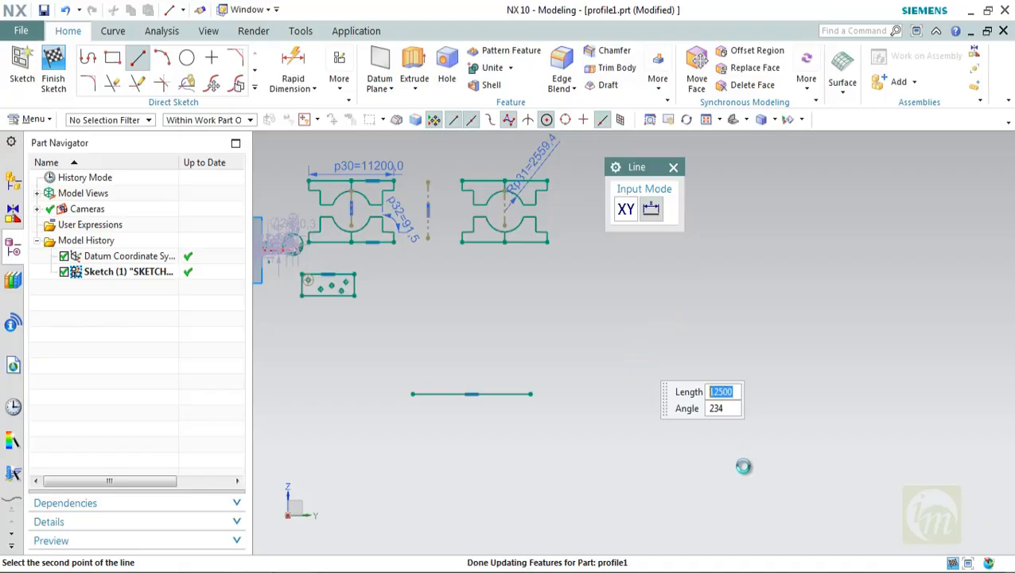
key(Escape)
Try to apply a Vertical constraint to the horizontal line
click(644, 341)
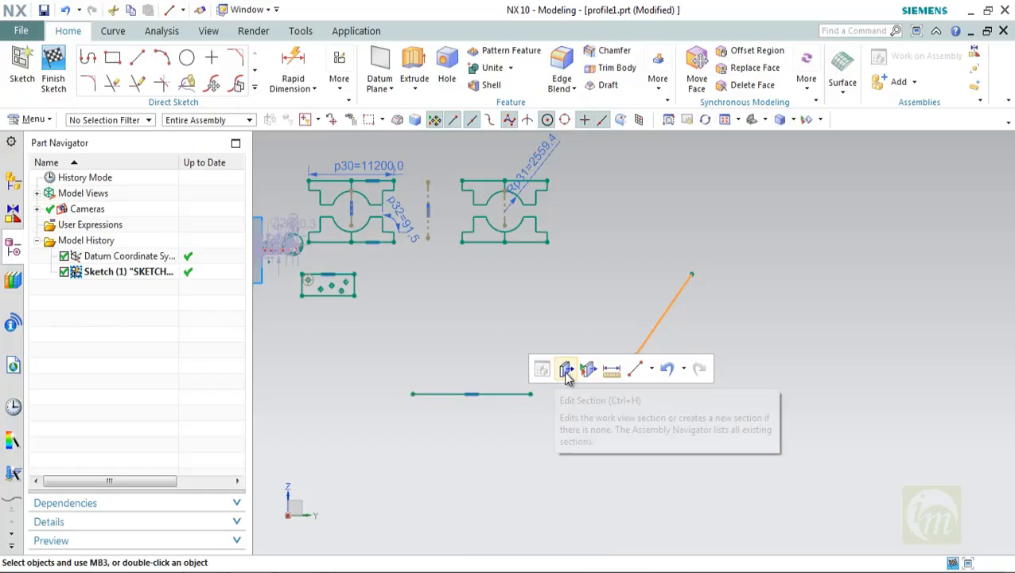
key(Escape)
click(513, 393)
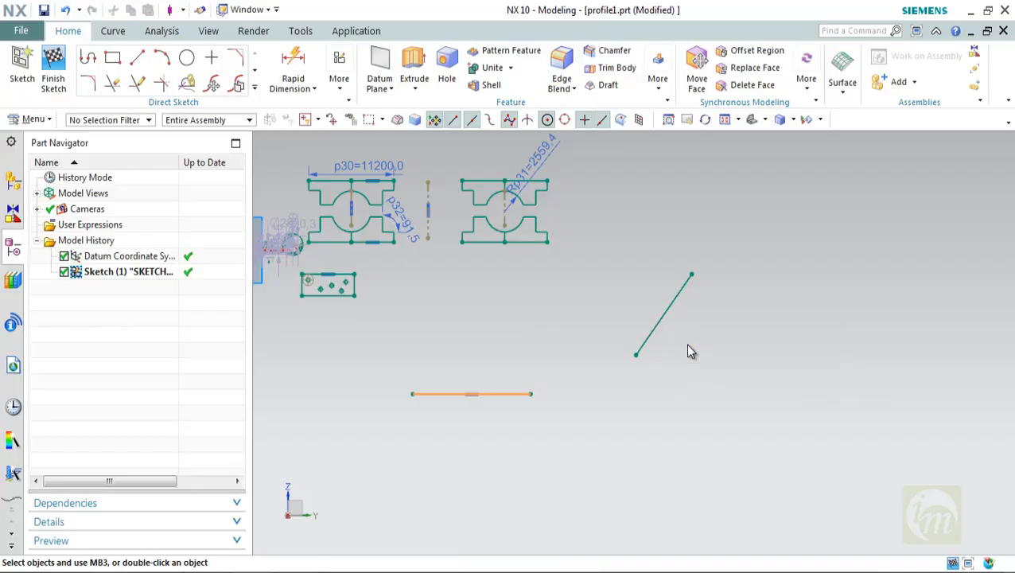
click(507, 331)
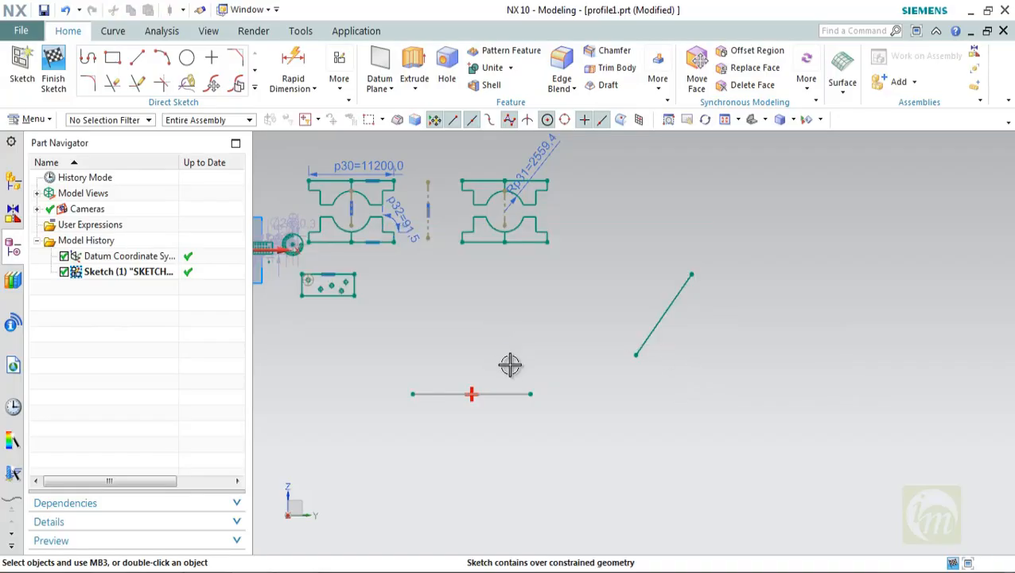
Try a Point On Curve constraint between the slanted line and the horizontal line's right endpoint, and undo it
scroll(523, 406, down, 3)
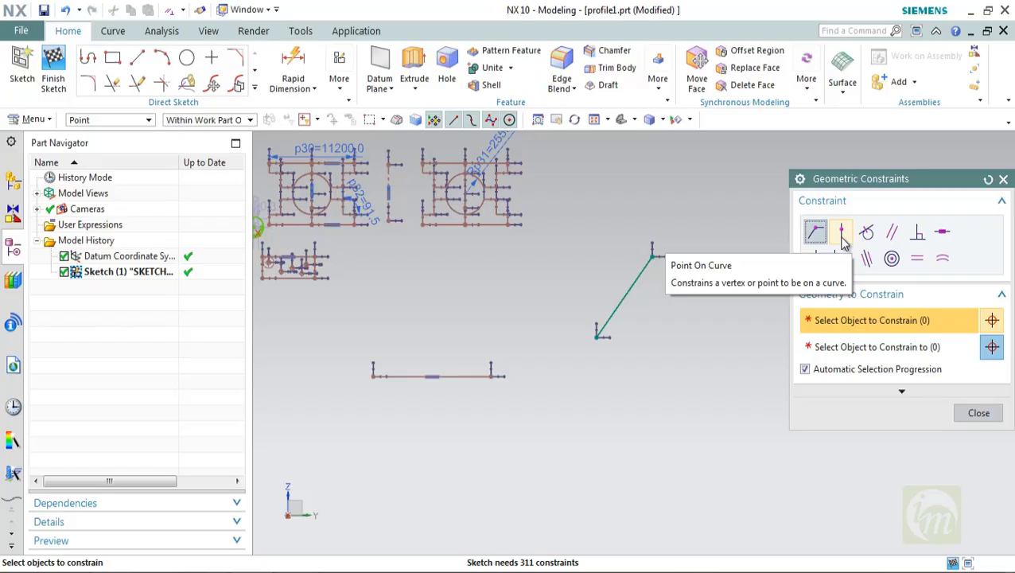
click(843, 235)
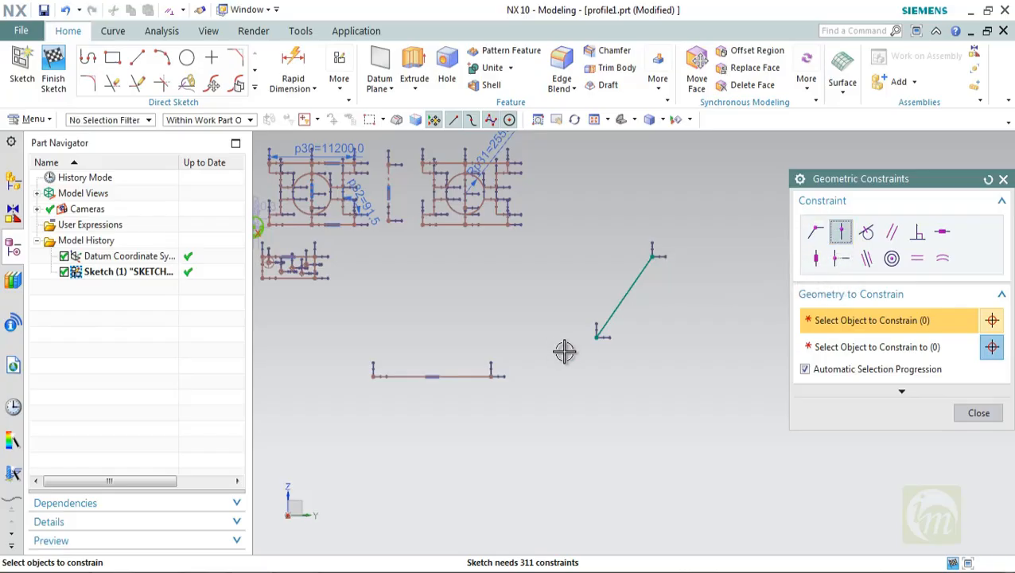
click(606, 316)
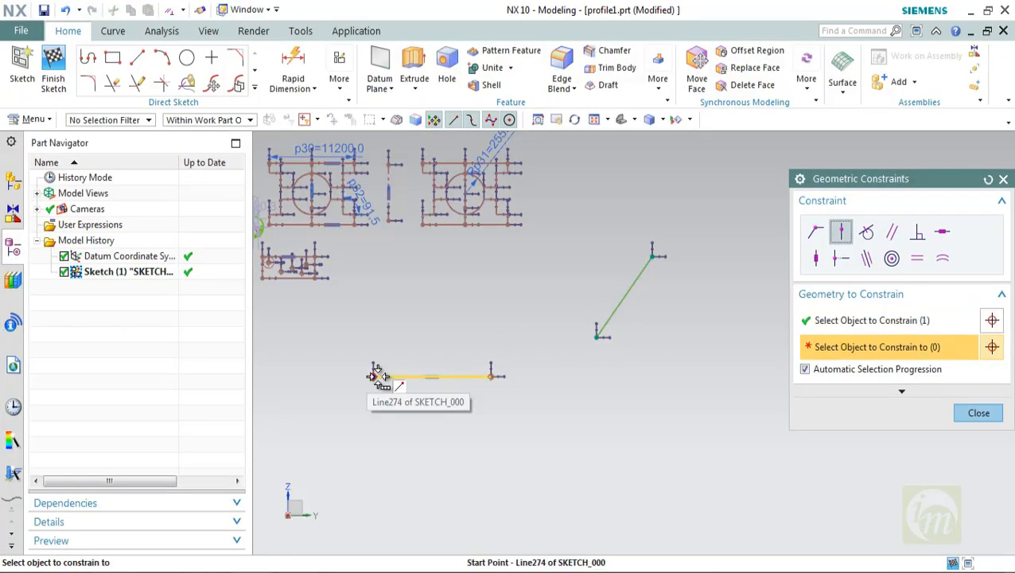
click(490, 376)
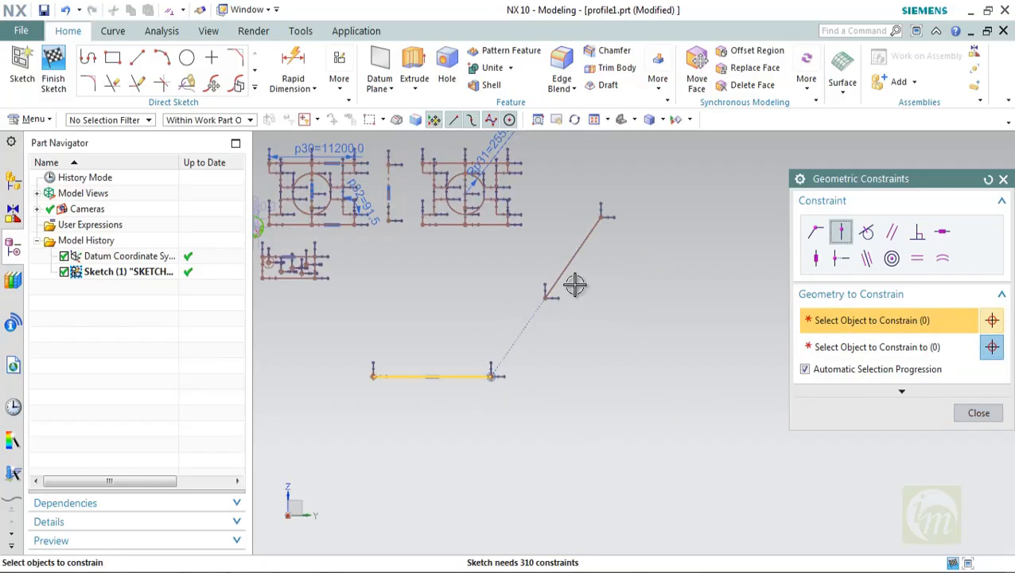
click(866, 232)
key(Escape)
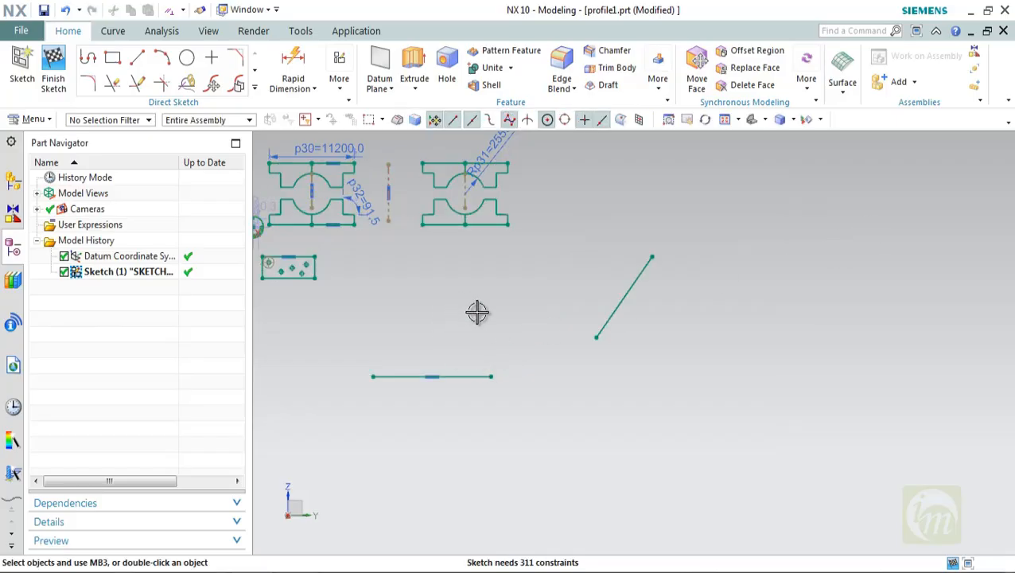
key(c)
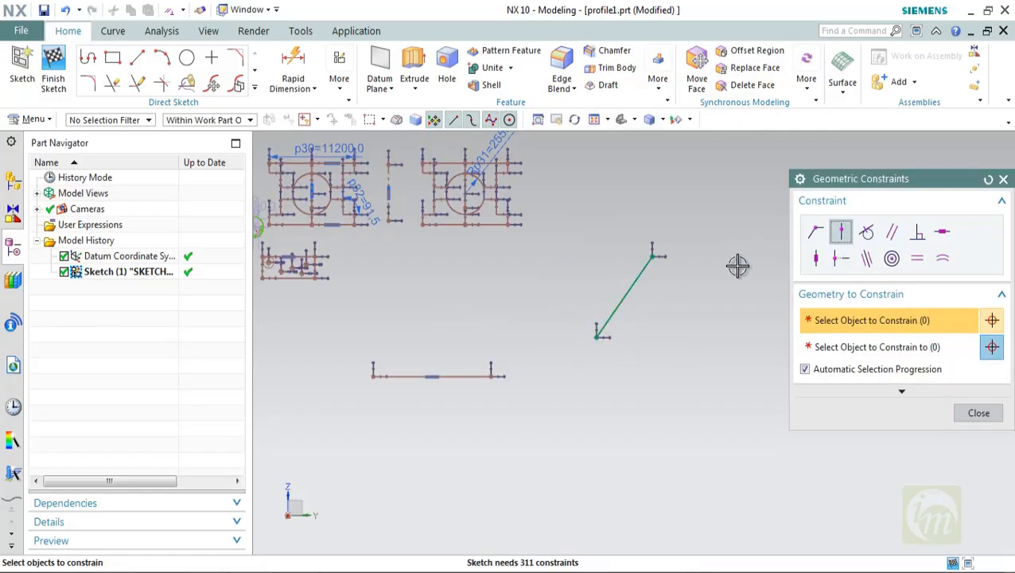
drag(891, 185, 777, 182)
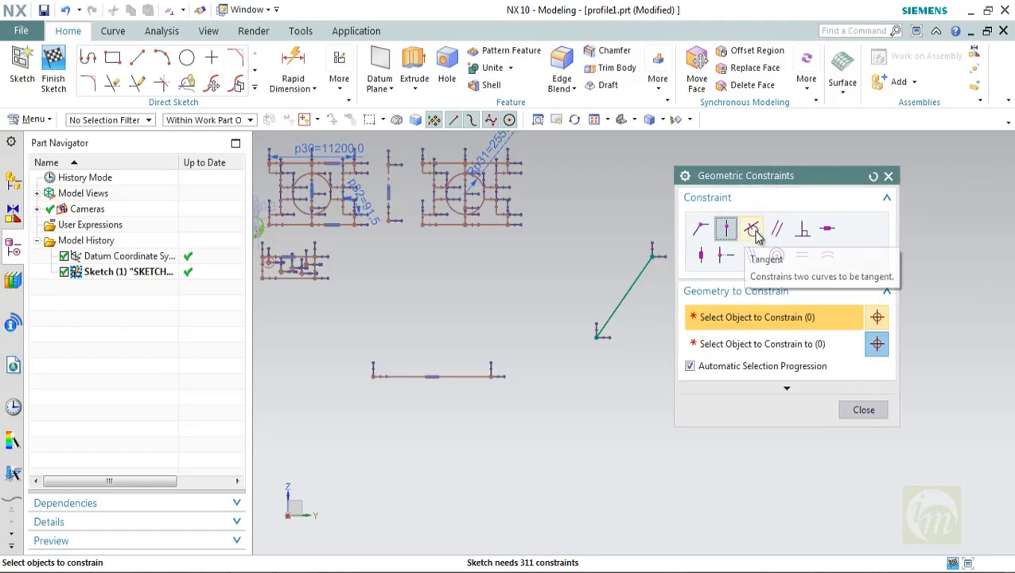
click(887, 176)
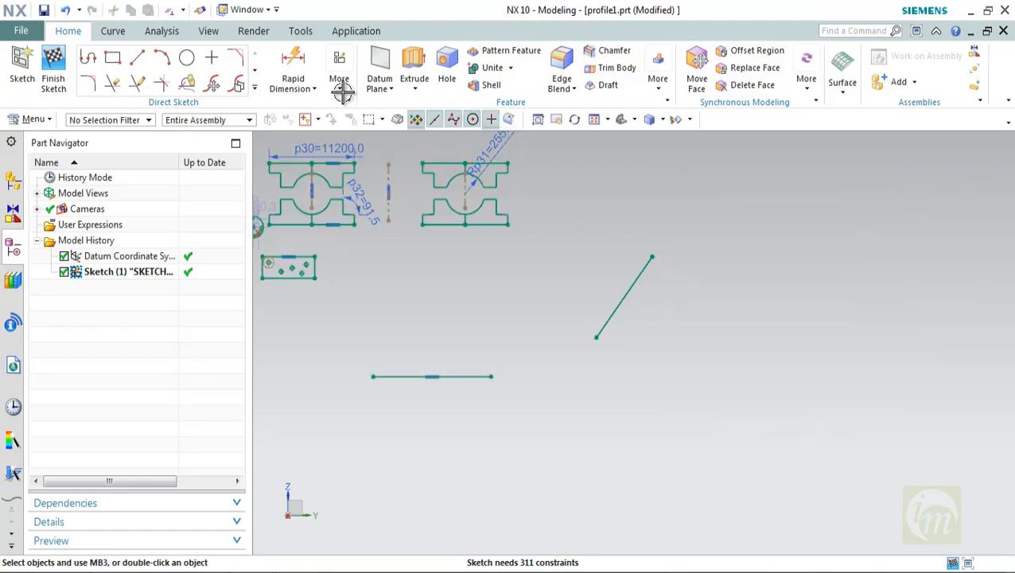
Sketch a circle by center and diameter just below the middle of the horizontal line, without touching it
click(186, 58)
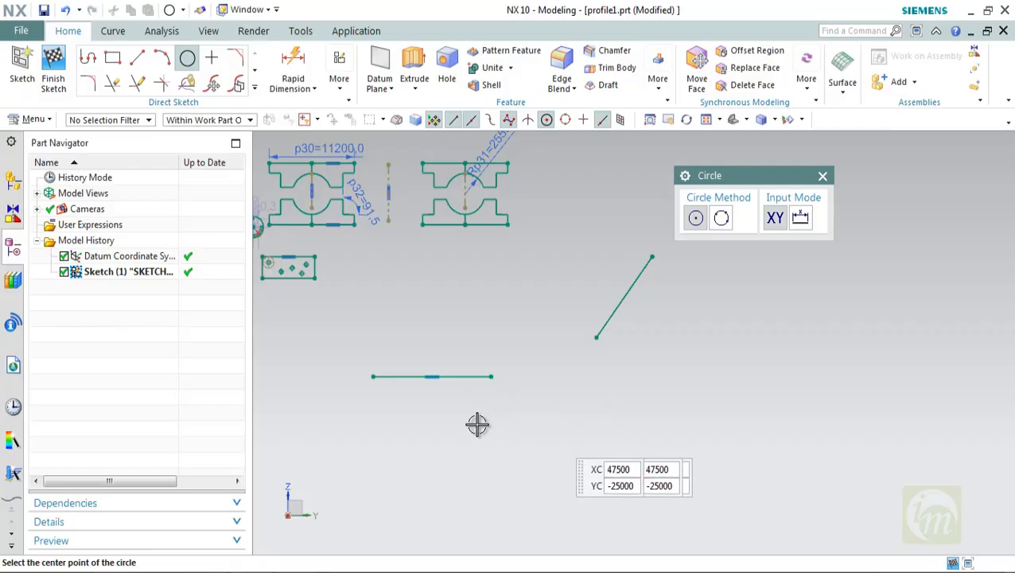
click(431, 416)
click(421, 439)
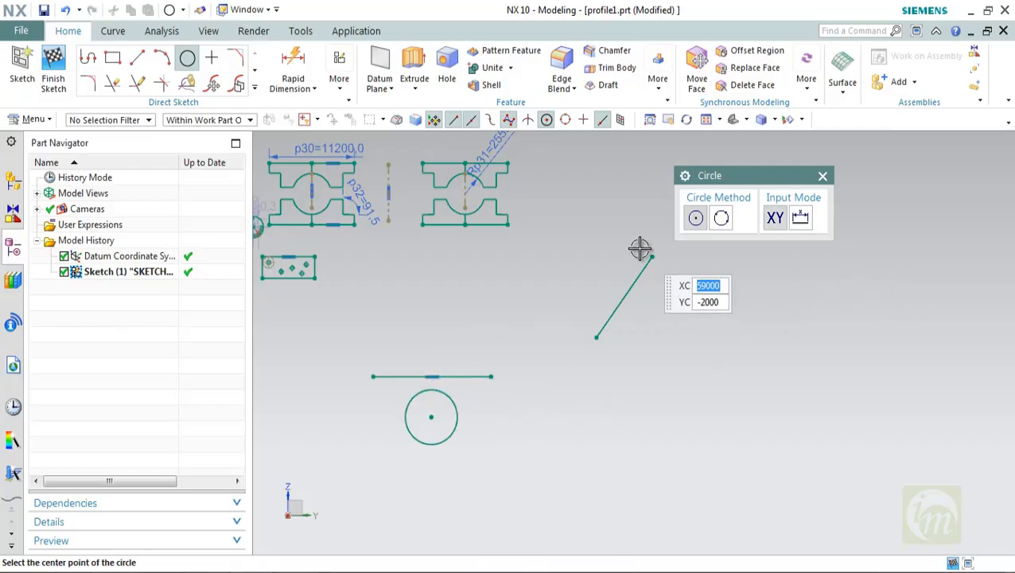
key(Escape)
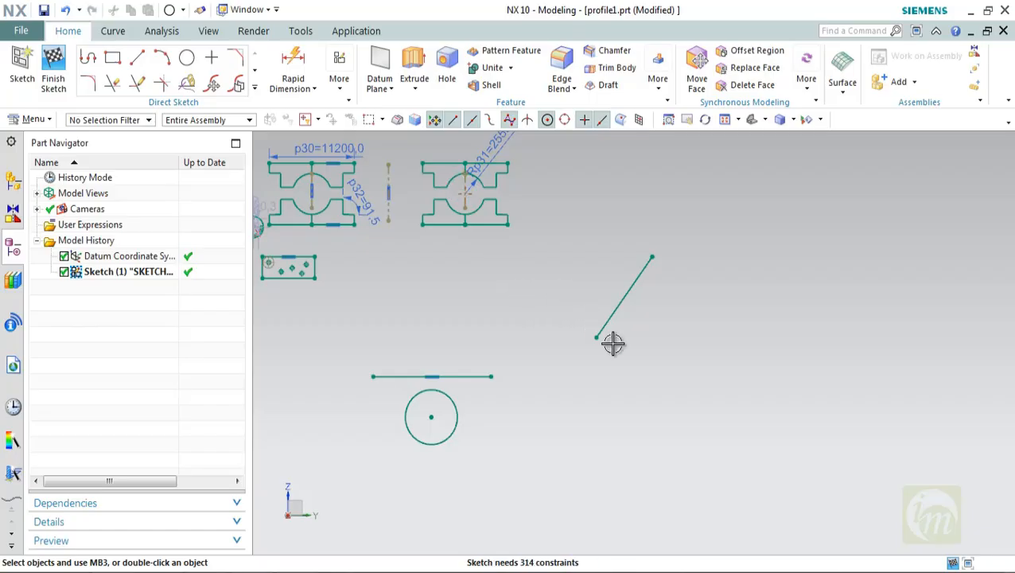
Apply a Tangent constraint between the horizontal line and the circle, and move the pair to below the slanted line's right side
key(c)
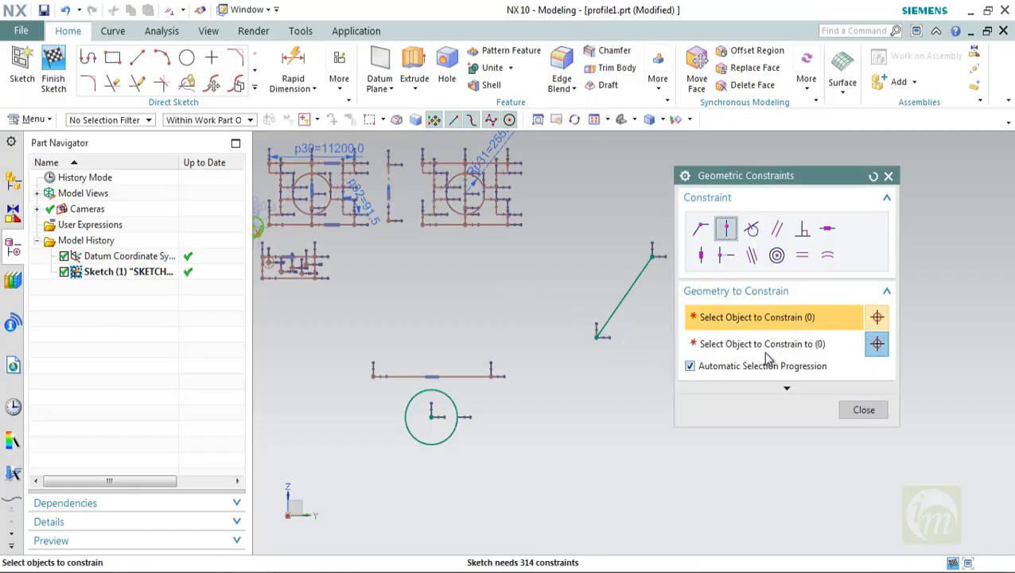
click(754, 231)
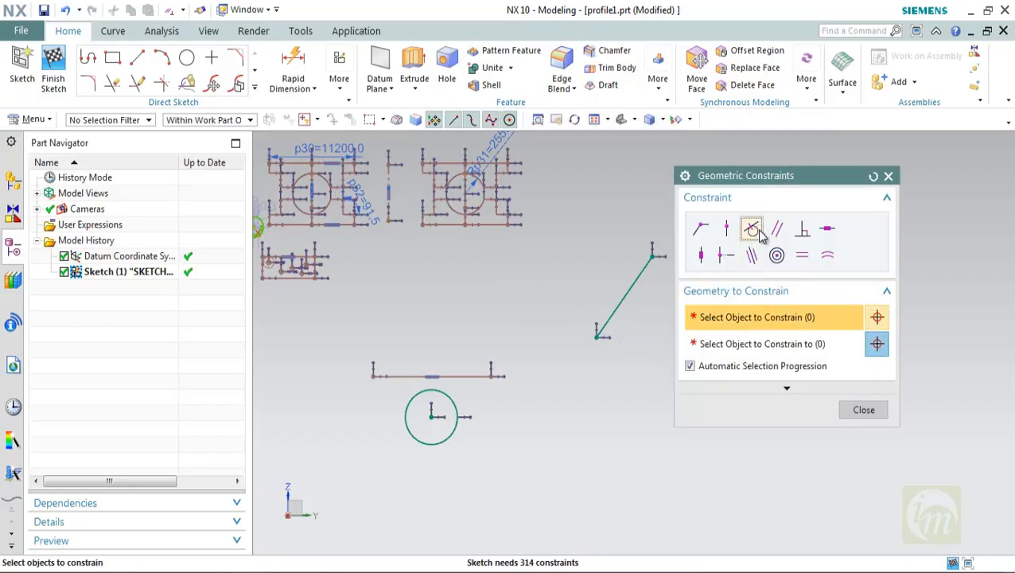
click(458, 374)
click(446, 395)
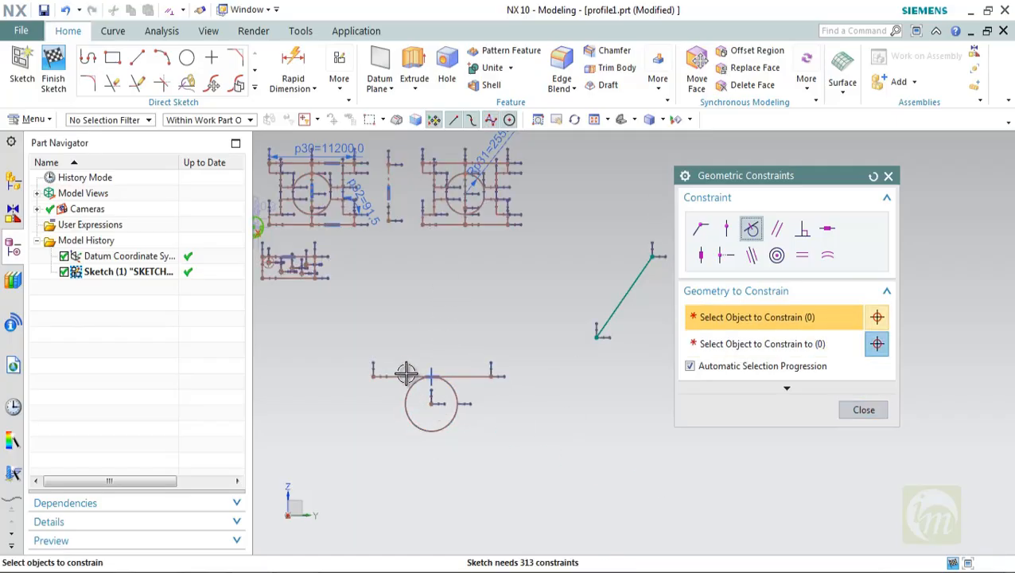
click(864, 410)
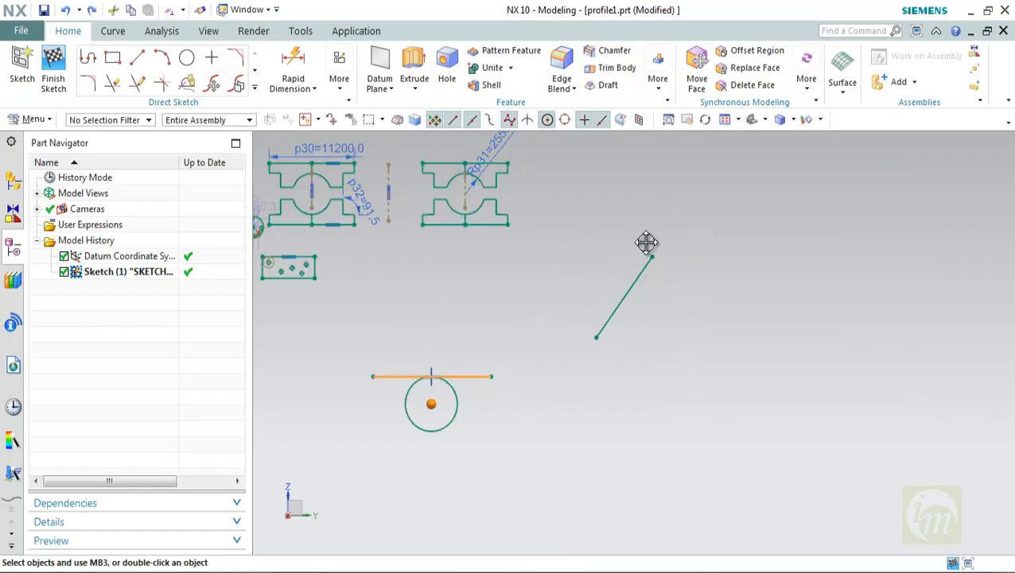
drag(726, 240, 747, 420)
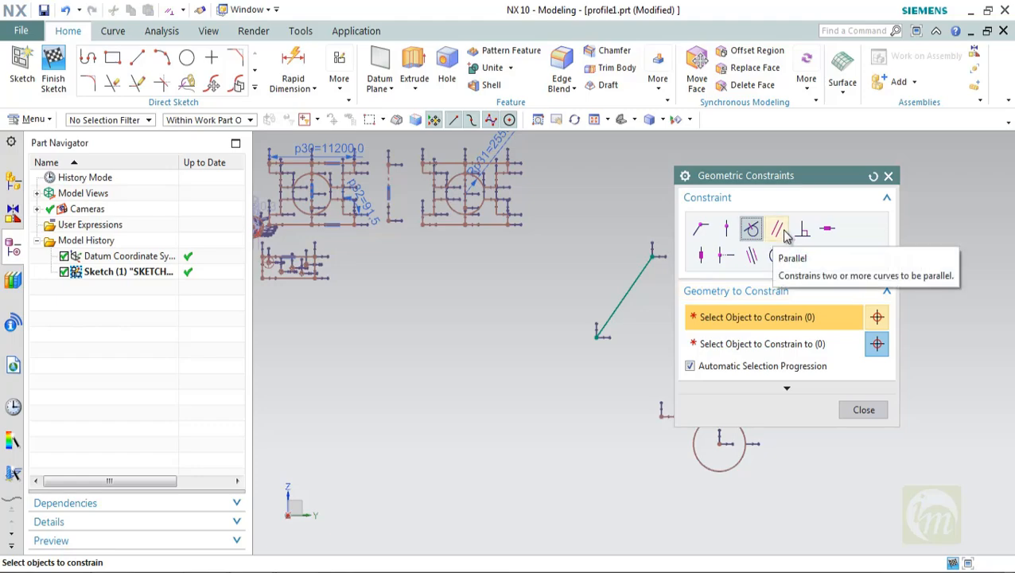
Try a Parallel constraint between the slanted line and the horizontal line above the circle, and undo it
key(Escape)
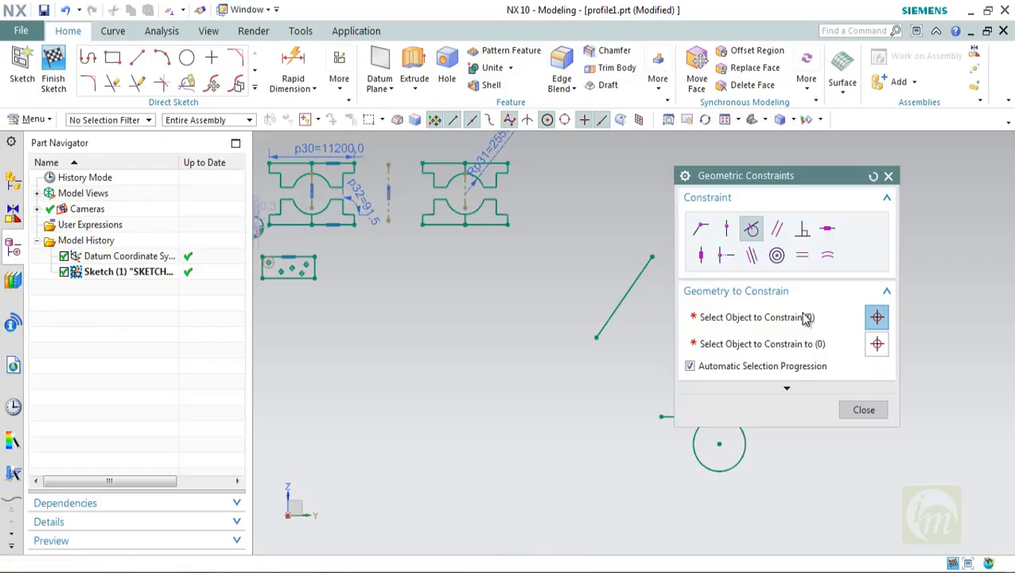
key(c)
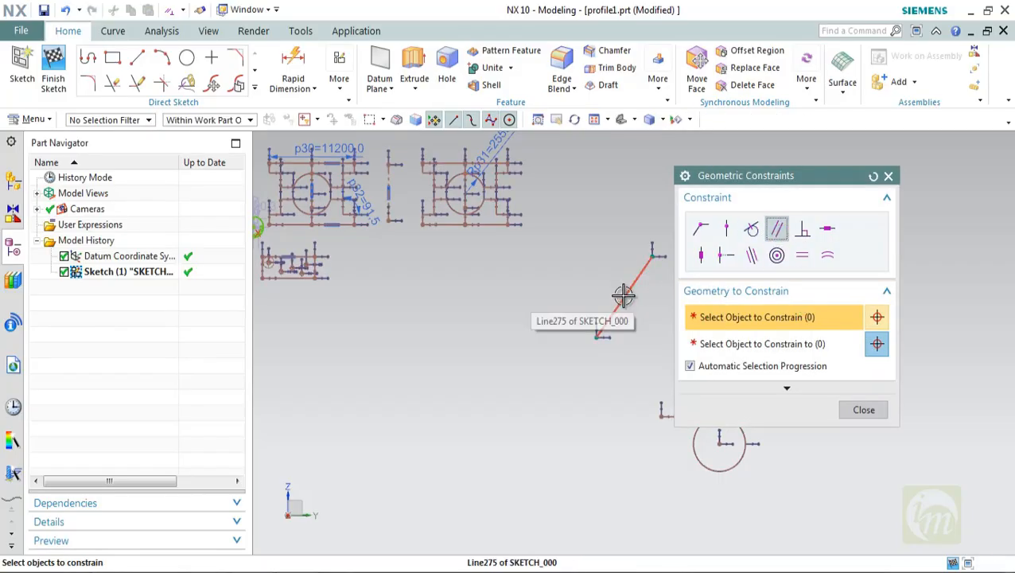
click(619, 293)
shift+middle_drag(582, 406, 426, 412)
click(543, 416)
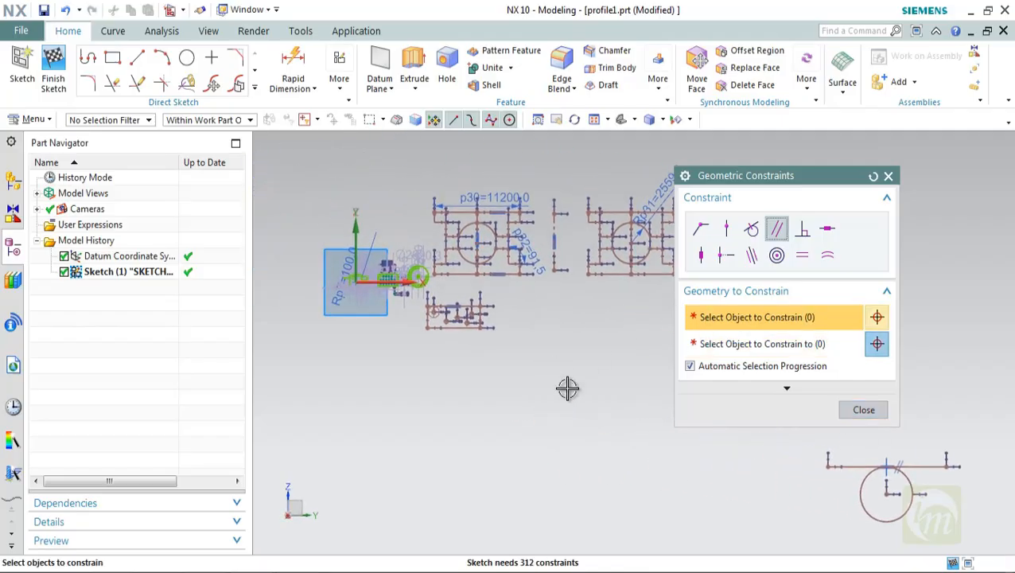
shift+middle_drag(573, 410, 294, 340)
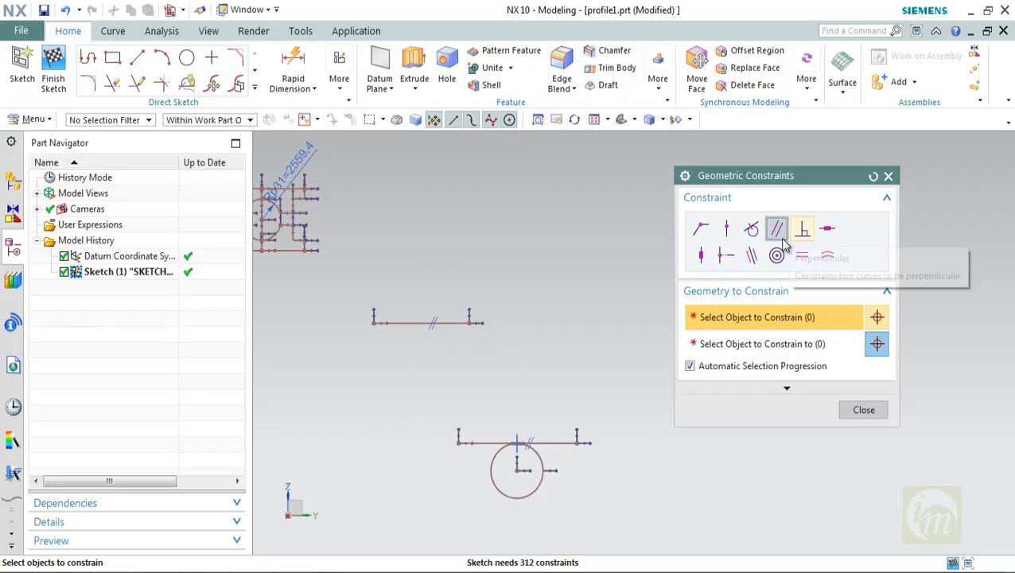
key(ctrl+z)
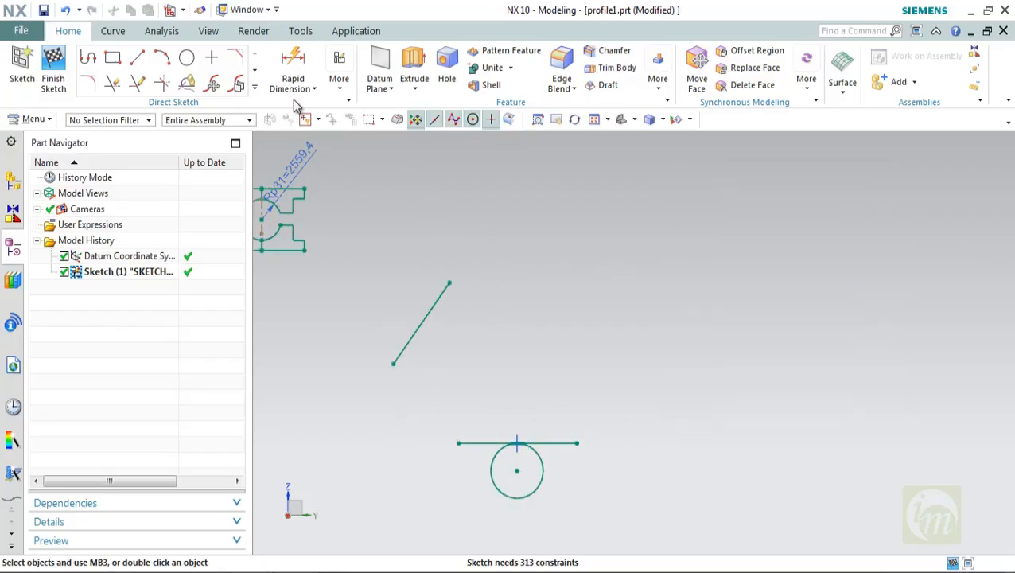
Sketch a horizontal line about 21000 long right of the slanted line, and a separate near-vertical line about 14000 long at 264° above its middle
click(136, 58)
click(565, 319)
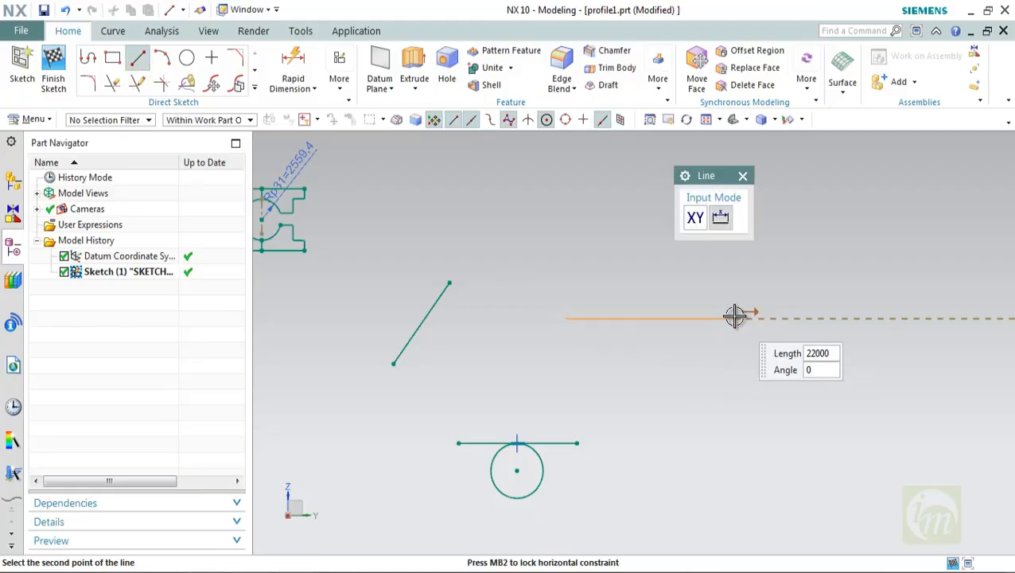
click(729, 318)
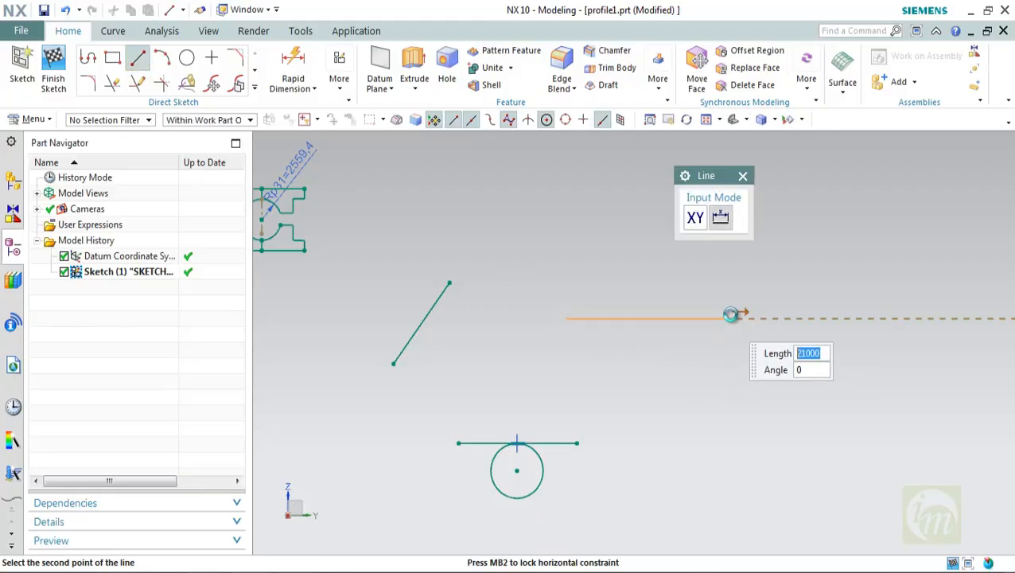
click(657, 195)
click(641, 303)
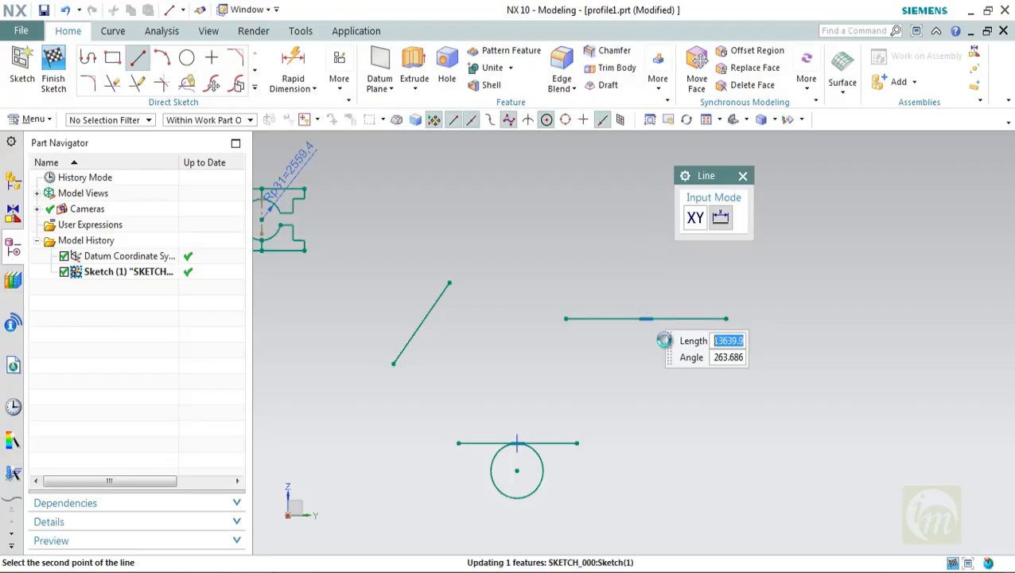
key(Escape)
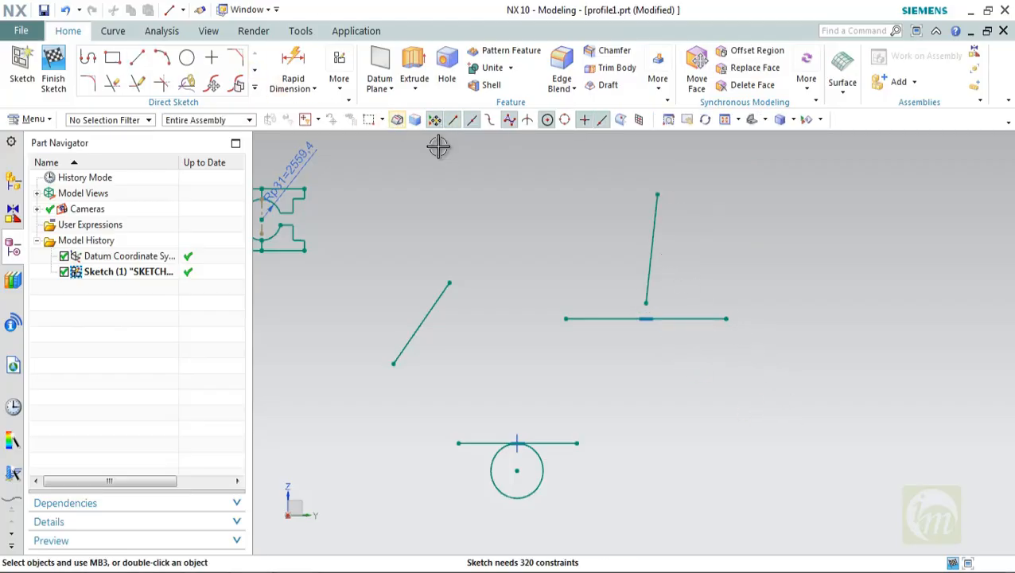
Apply a Perpendicular constraint between the new horizontal line and the near-vertical line above it
key(c)
click(804, 232)
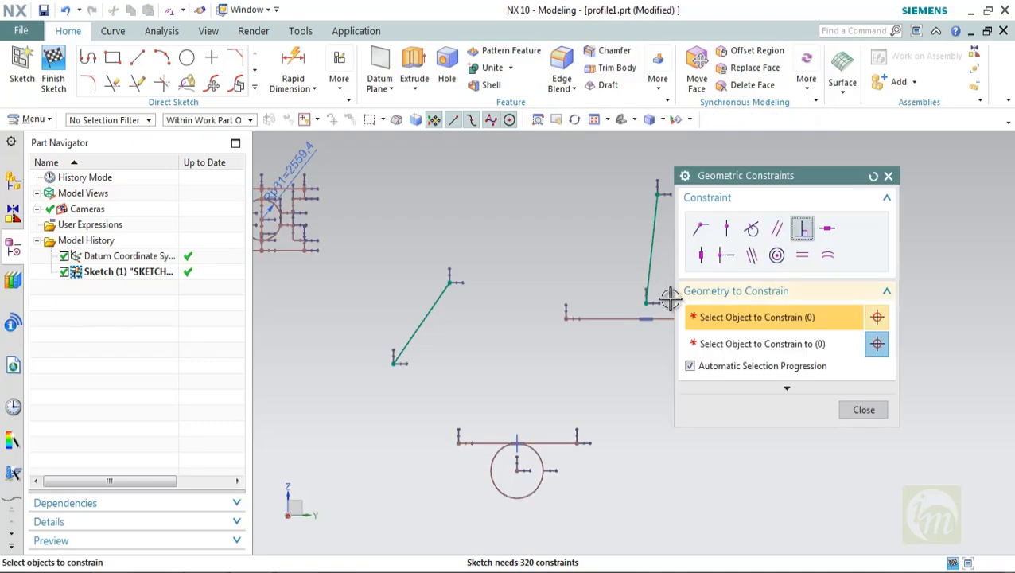
click(612, 318)
click(645, 266)
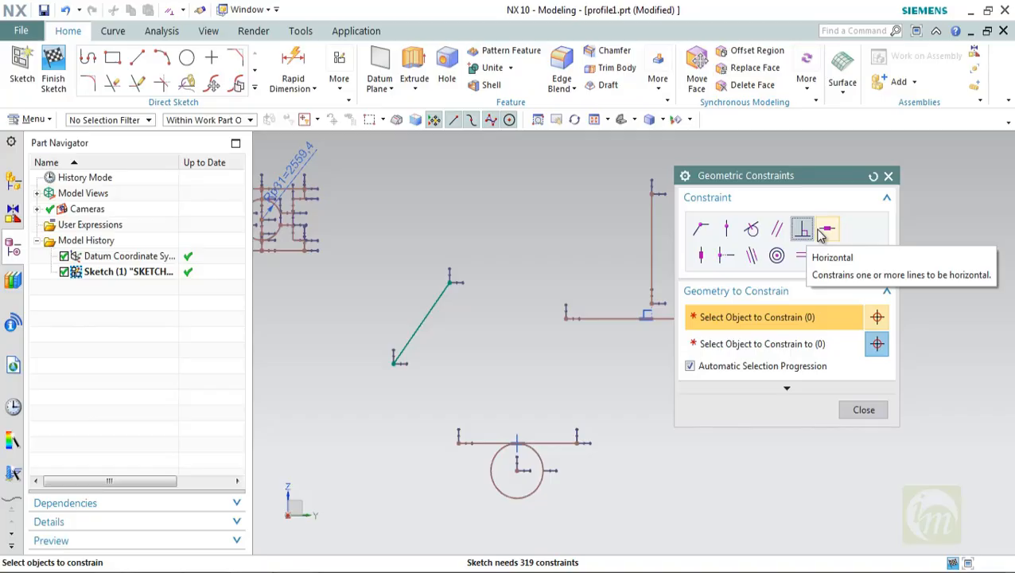
Try a Midpoint constraint between the slanted line and the left endpoint of the horizontal line in the perpendicular pair, and undo it
click(727, 256)
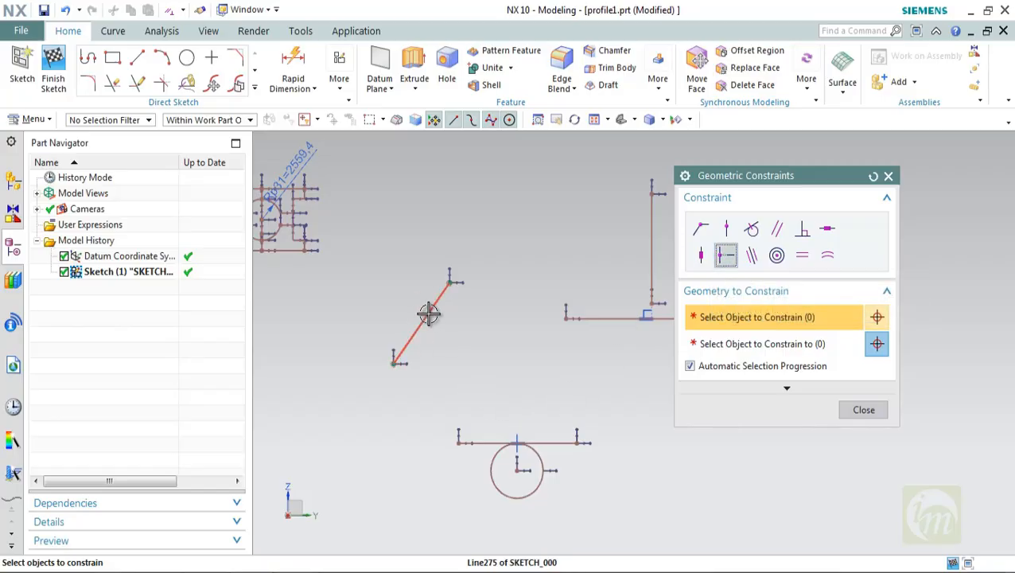
click(555, 327)
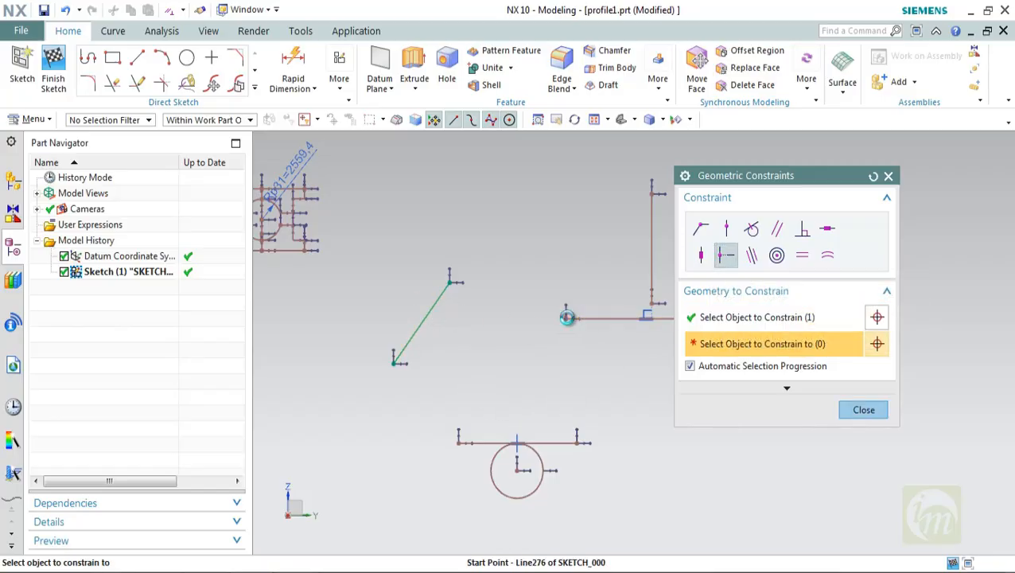
click(567, 317)
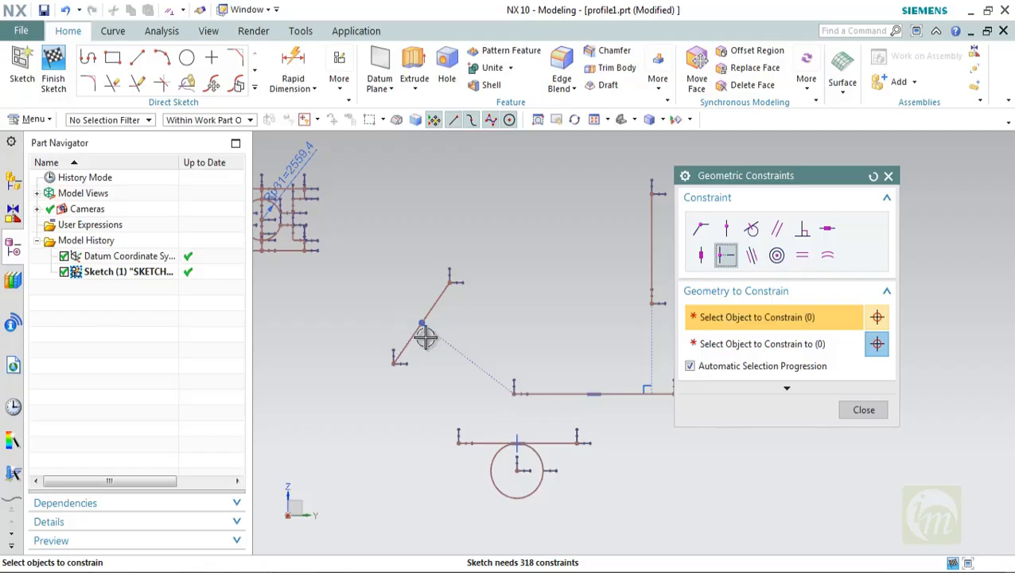
key(ctrl+z)
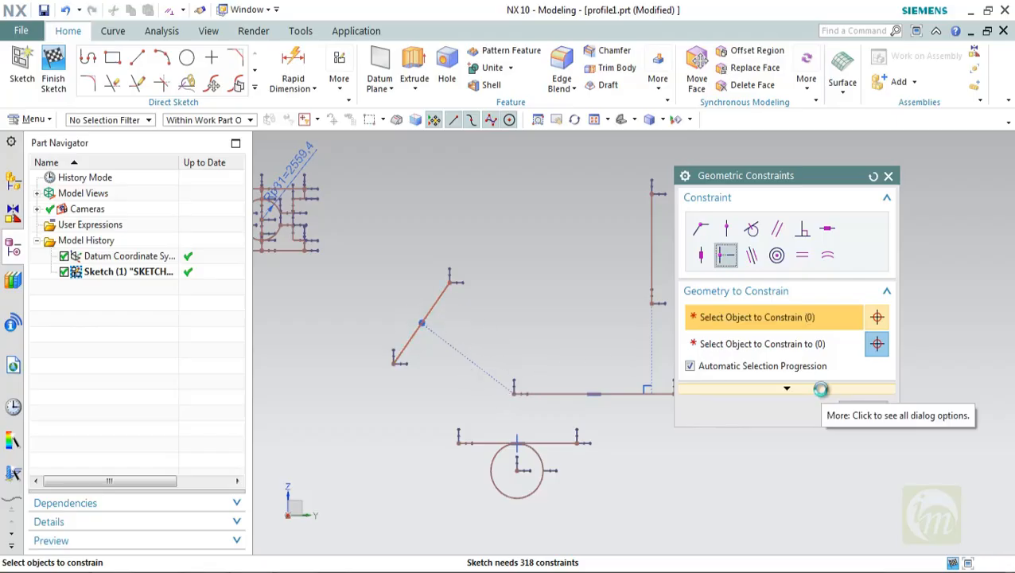
key(ctrl+q)
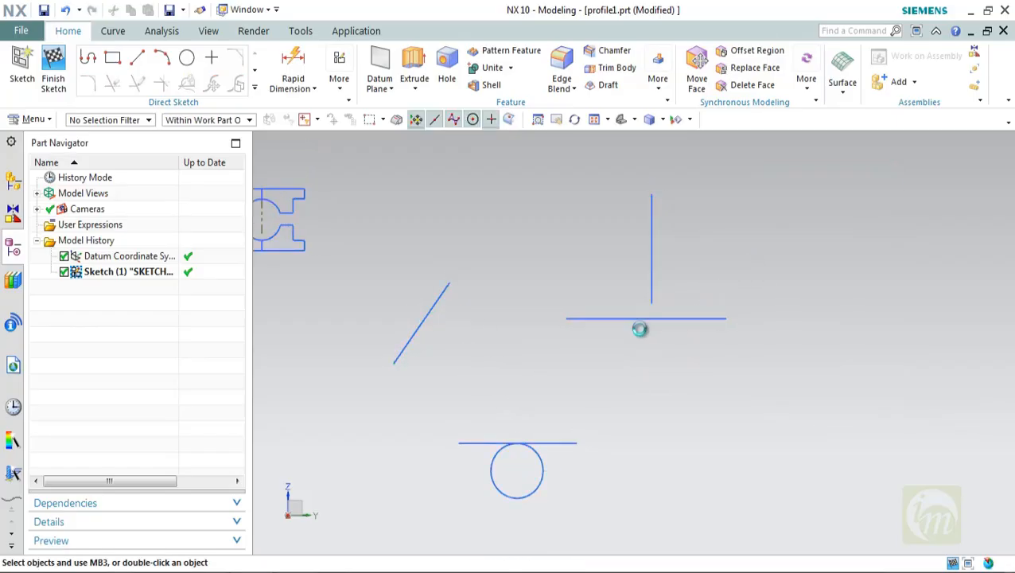
key(ctrl+s)
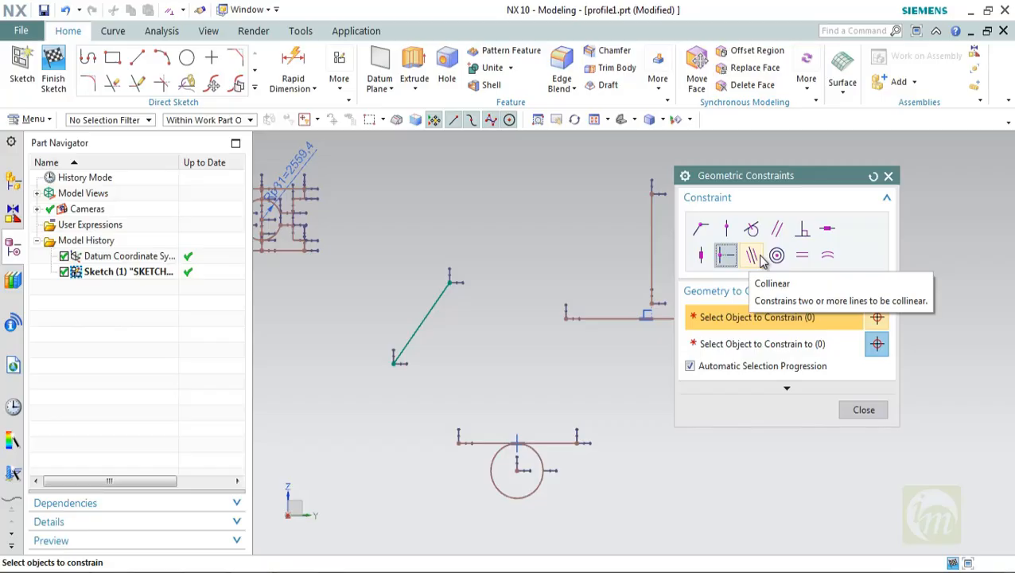
key(Escape)
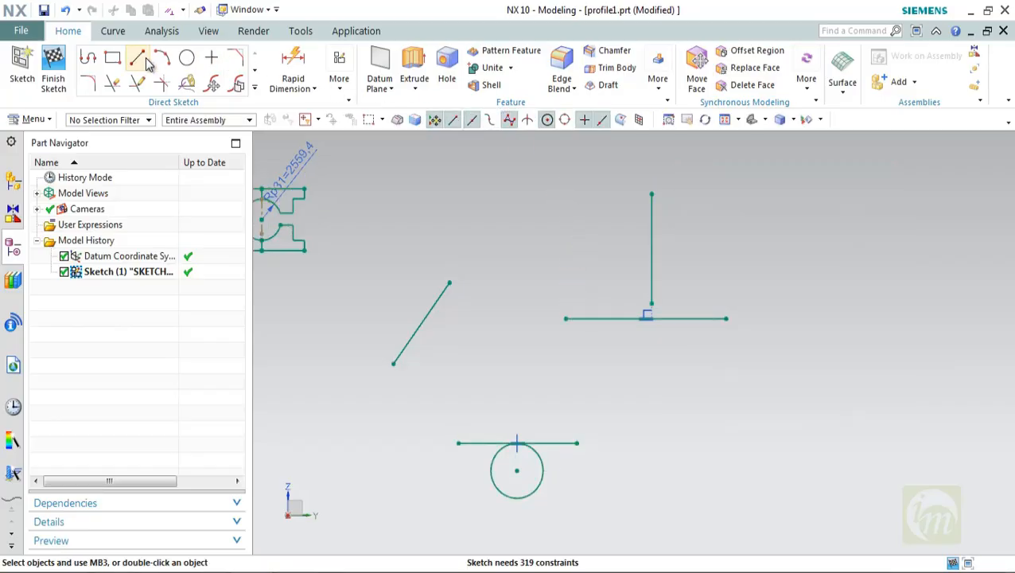
Sketch two separate horizontal lines at different heights below the perpendicular pair, the right-hand, lower one about 20500 long
click(147, 62)
click(562, 388)
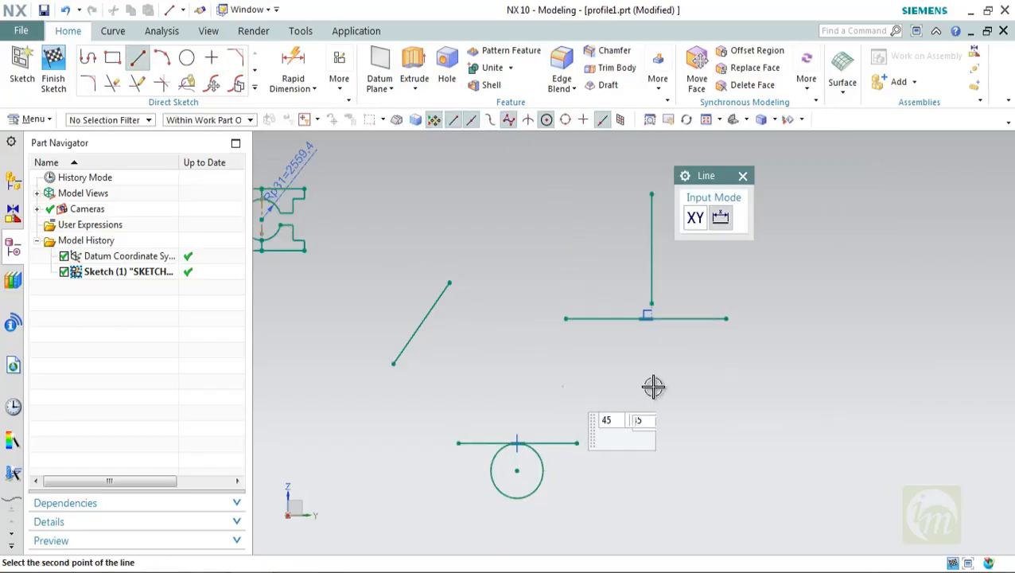
click(784, 421)
click(770, 424)
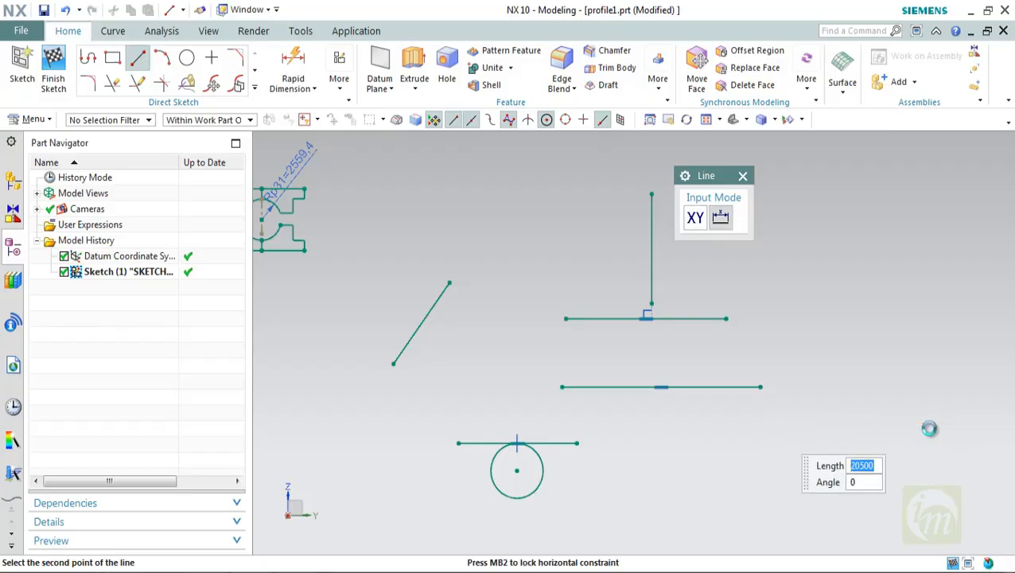
click(929, 428)
key(Escape)
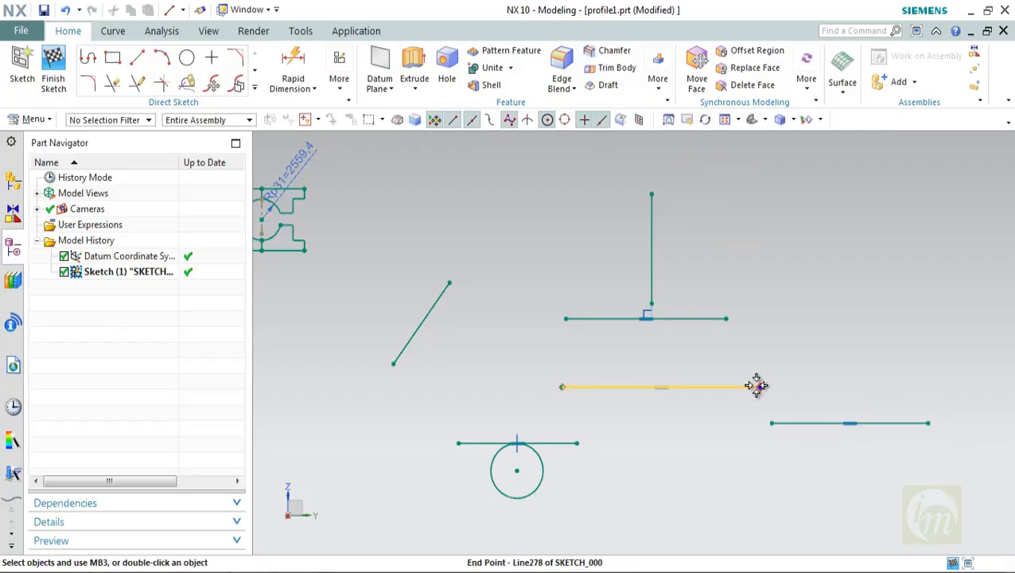
Apply a Collinear constraint between the two horizontal lines below the perpendicular pair
key(c)
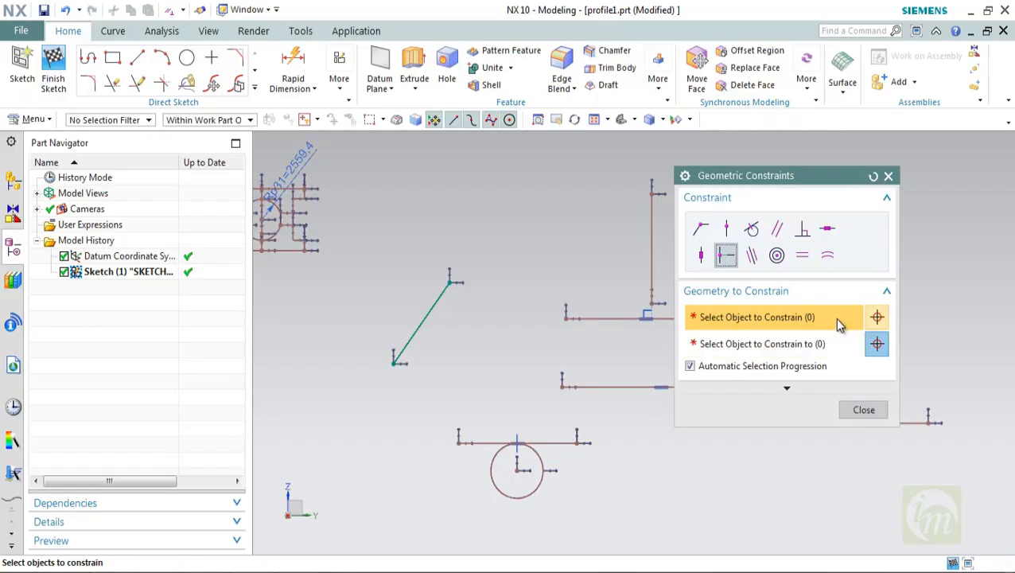
click(755, 256)
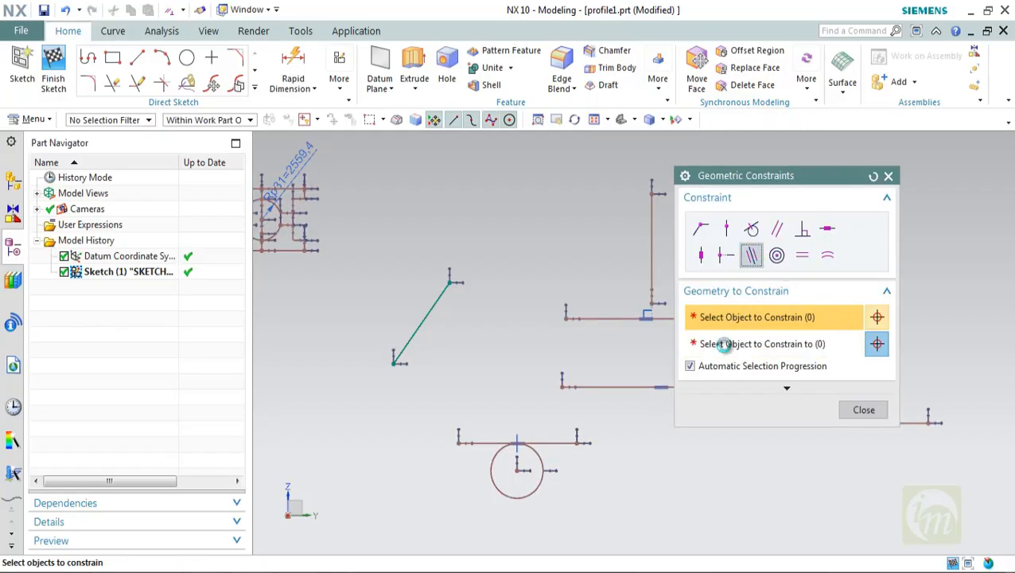
click(641, 387)
click(918, 422)
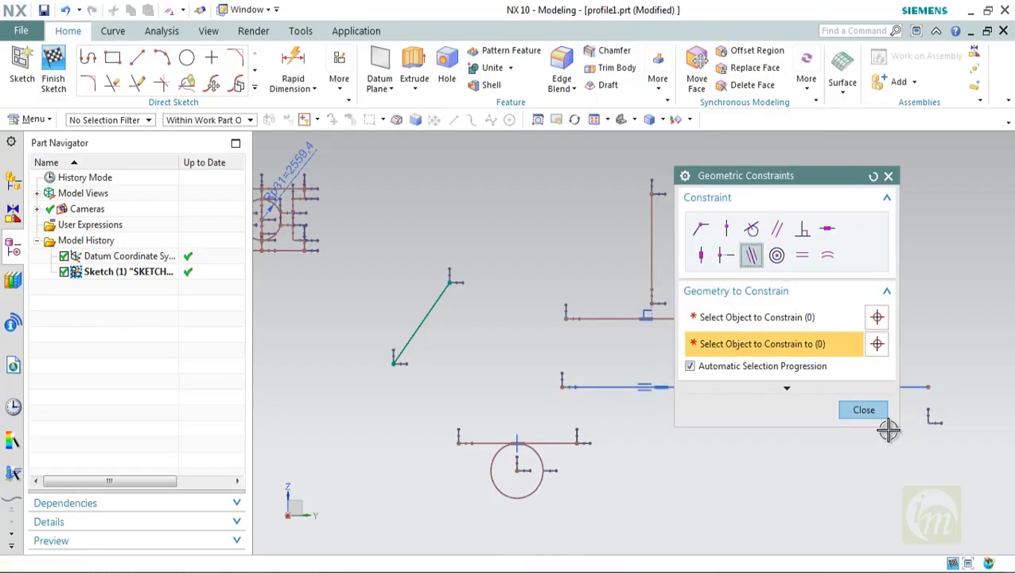
click(865, 410)
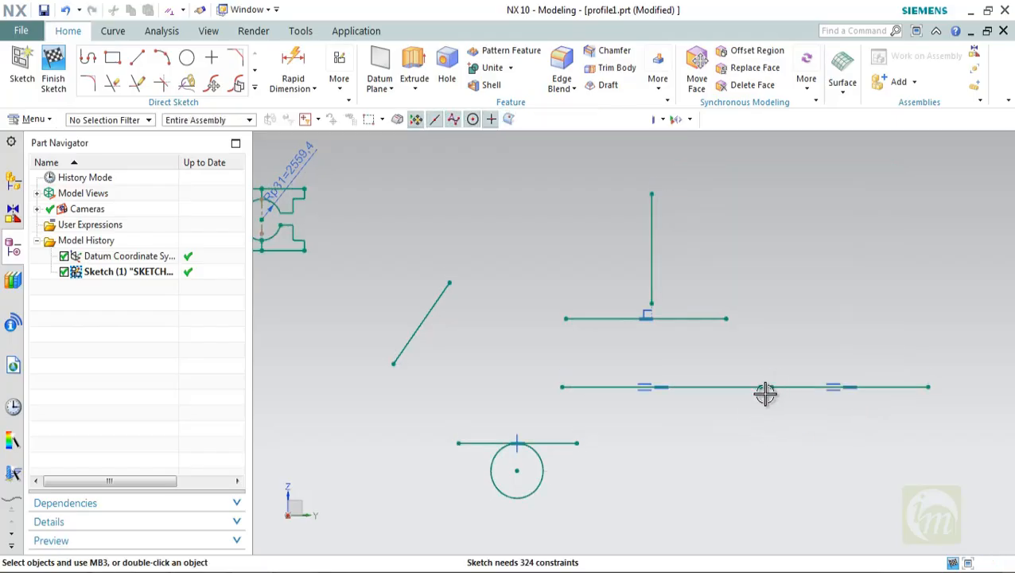
scroll(763, 394, down, 1)
scroll(764, 393, down, 1)
scroll(777, 374, up, 4)
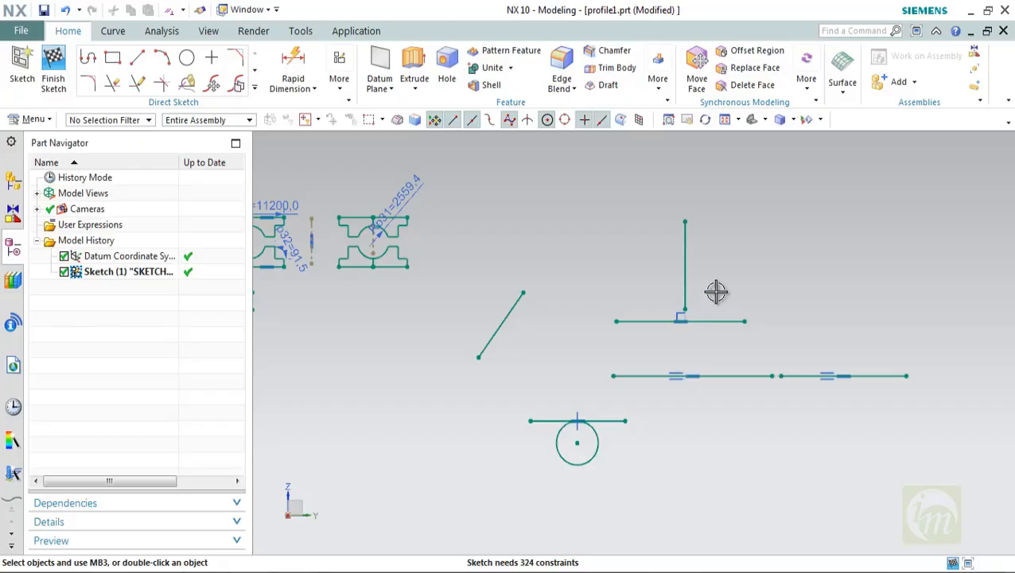
scroll(799, 380, up, 2)
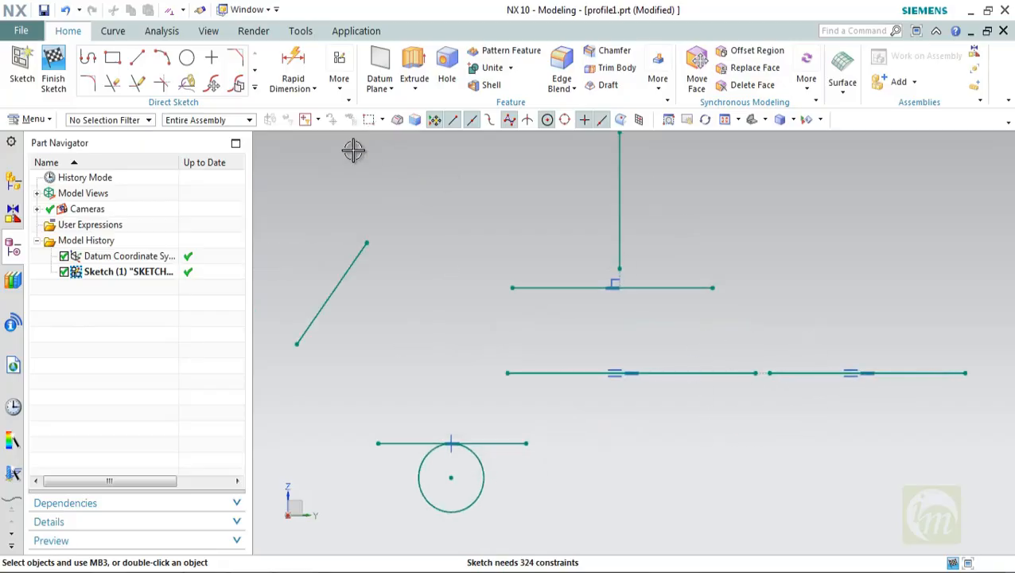
key(c)
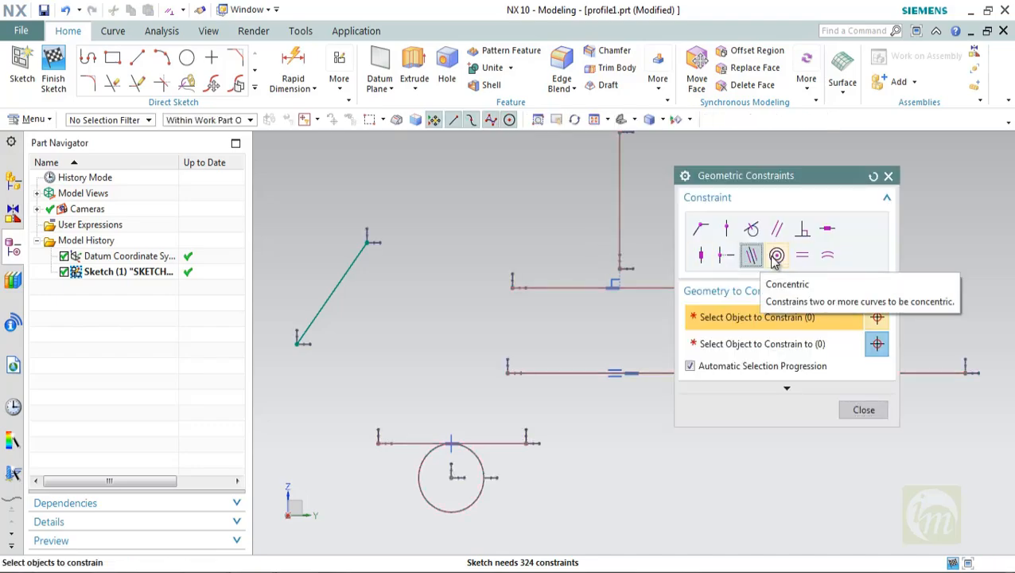
key(Escape)
Sketch a circle about 14600 in diameter above the right-hand collinear line, and a smaller separate circle to its right
scroll(516, 335, down, 3)
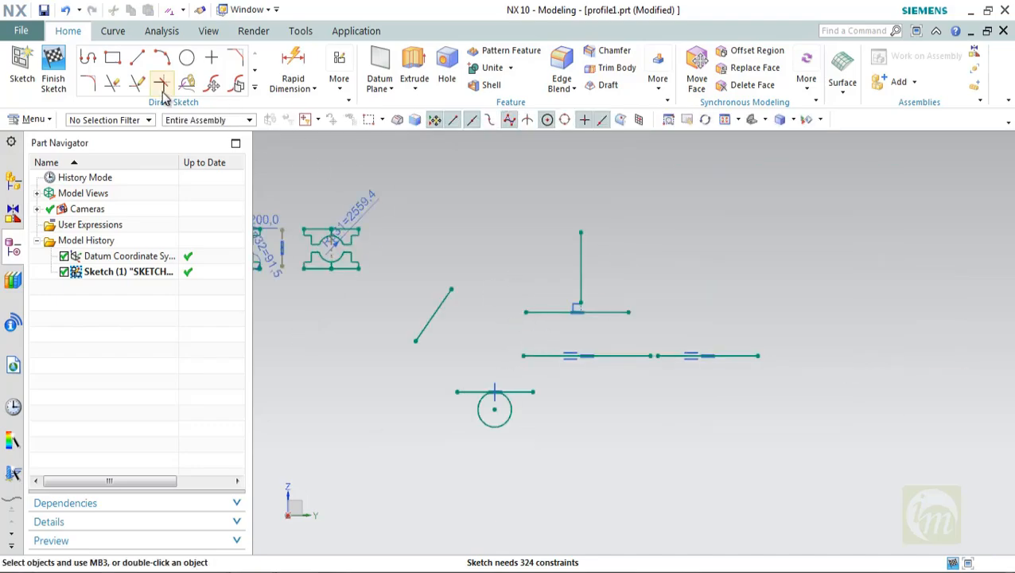
click(187, 59)
click(748, 297)
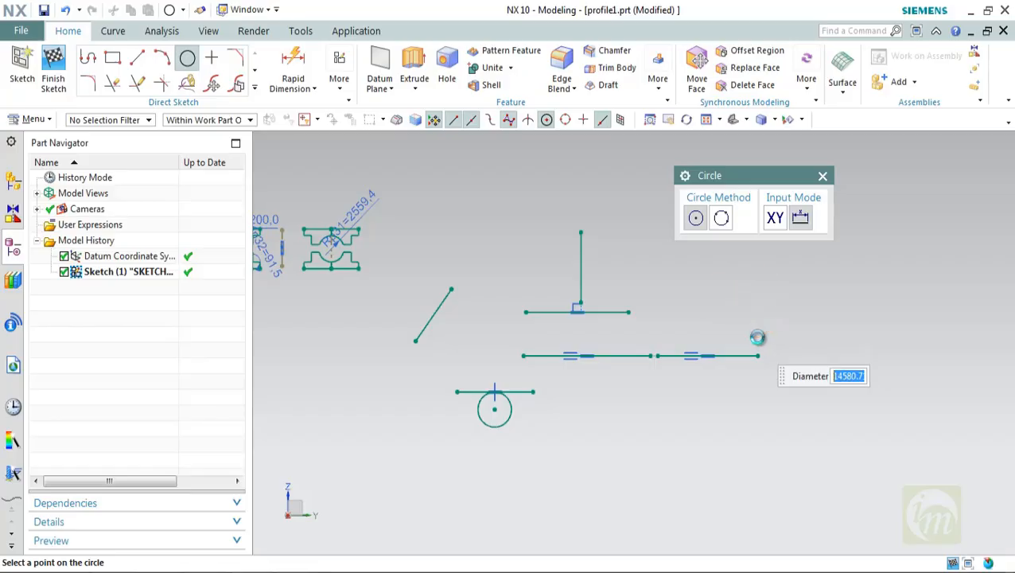
click(876, 297)
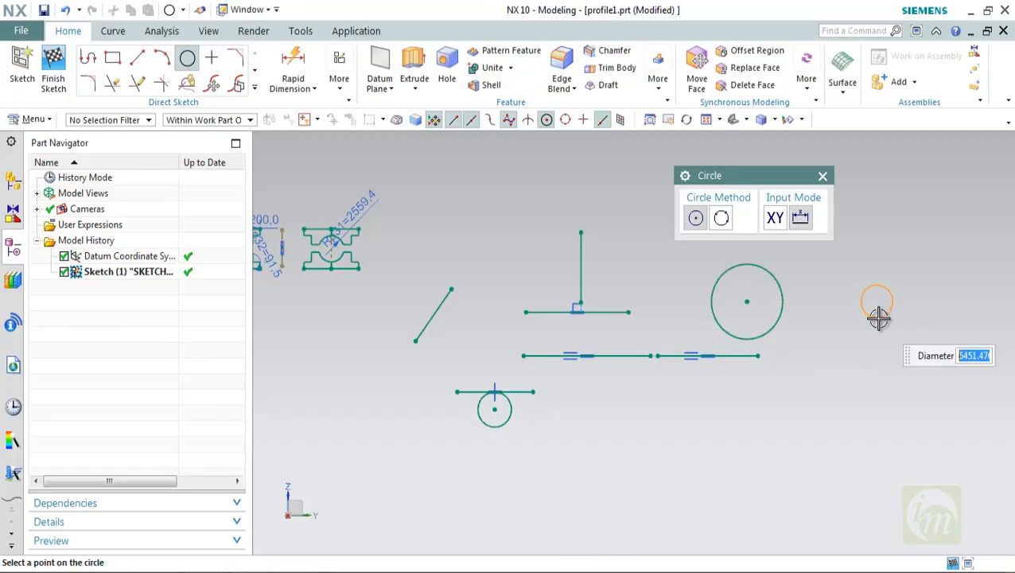
click(881, 307)
scroll(748, 297, up, 4)
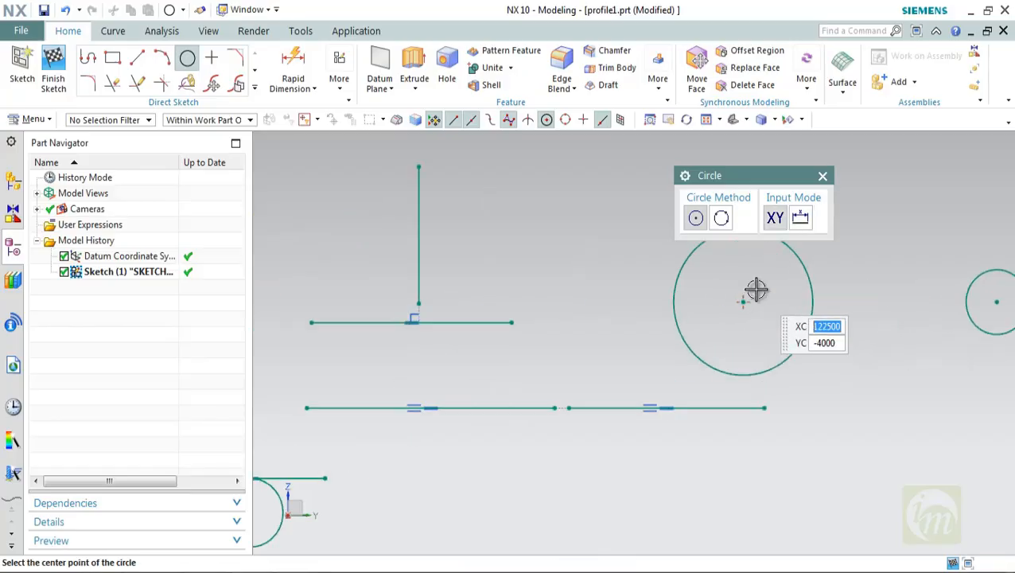
Sketch a small circle inside the large circle, with its center slightly off the large circle's center
scroll(748, 296, up, 3)
click(737, 311)
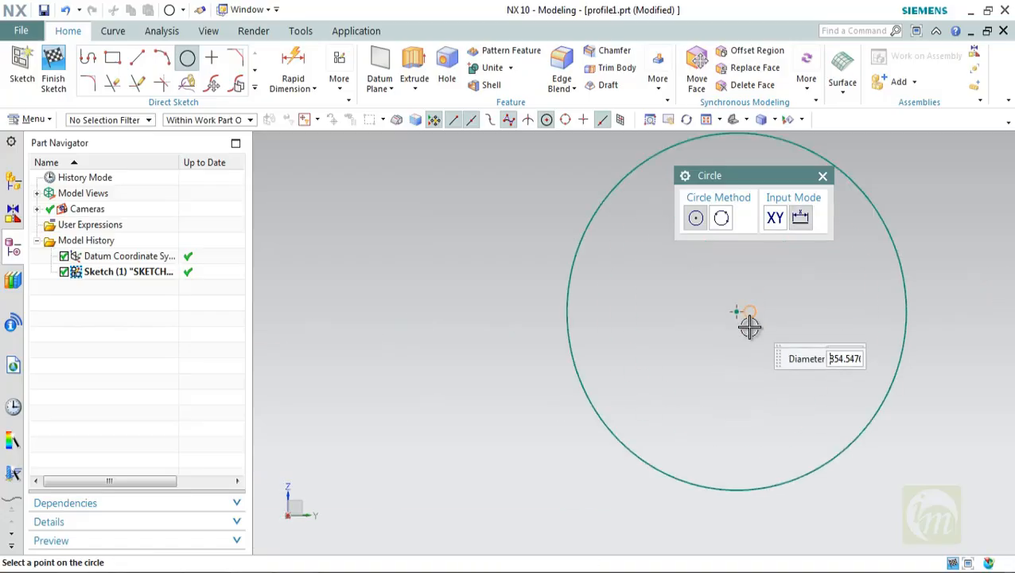
click(743, 385)
key(Escape)
scroll(838, 313, down, 7)
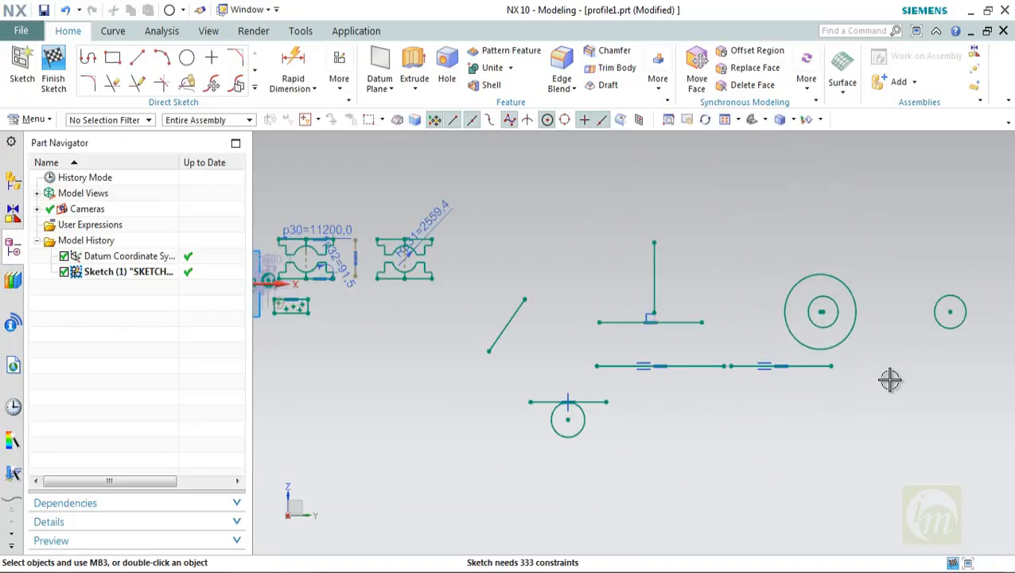
Apply a Concentric constraint between the large circle and the small circle inside it
click(822, 311)
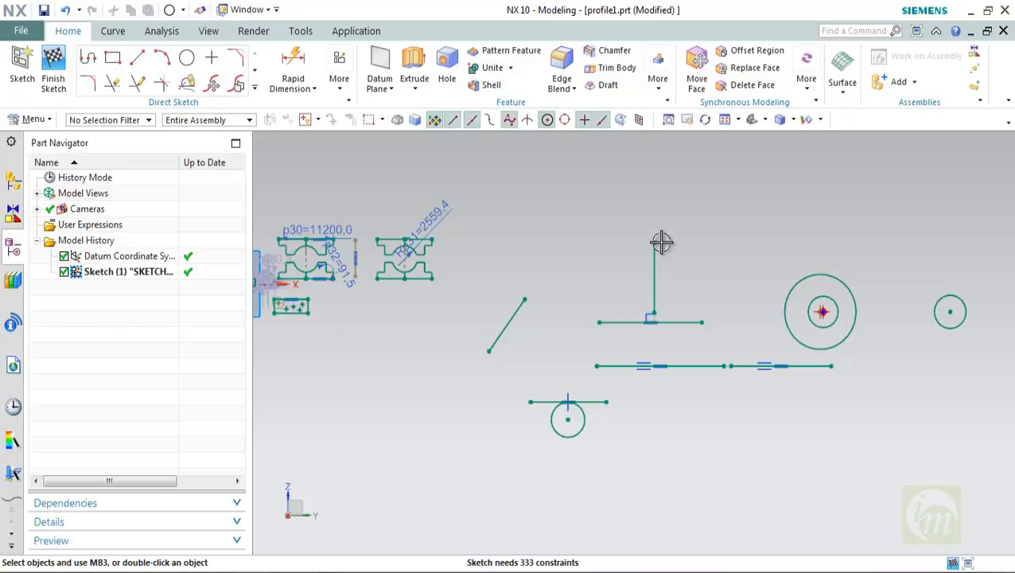
scroll(901, 307, up, 1)
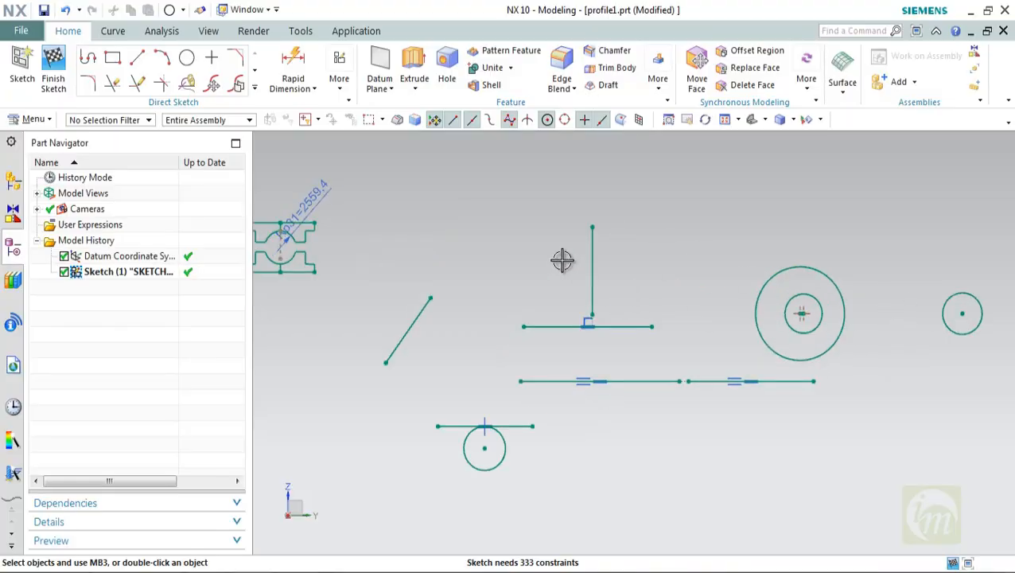
key(c)
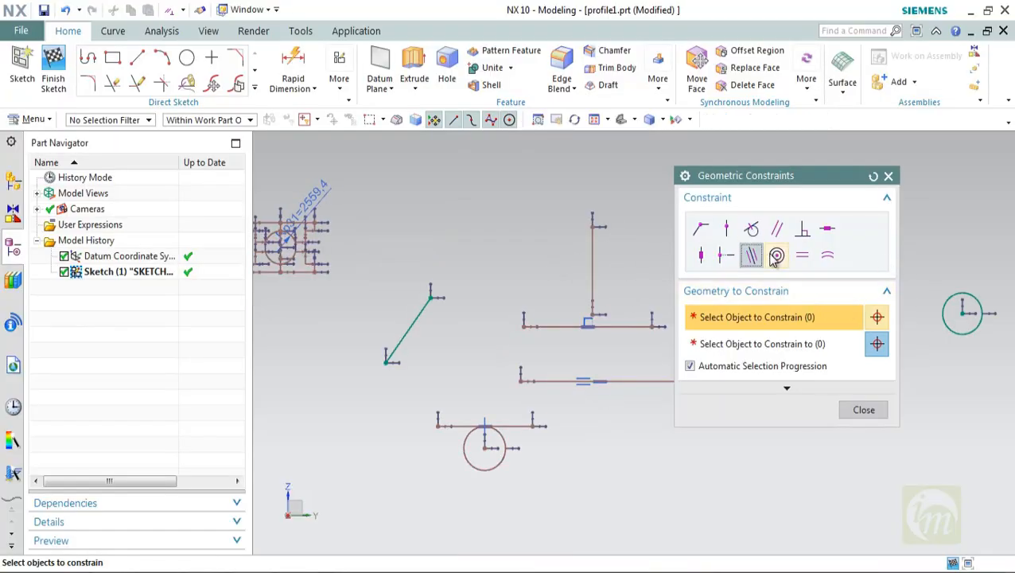
click(776, 256)
drag(784, 187, 525, 195)
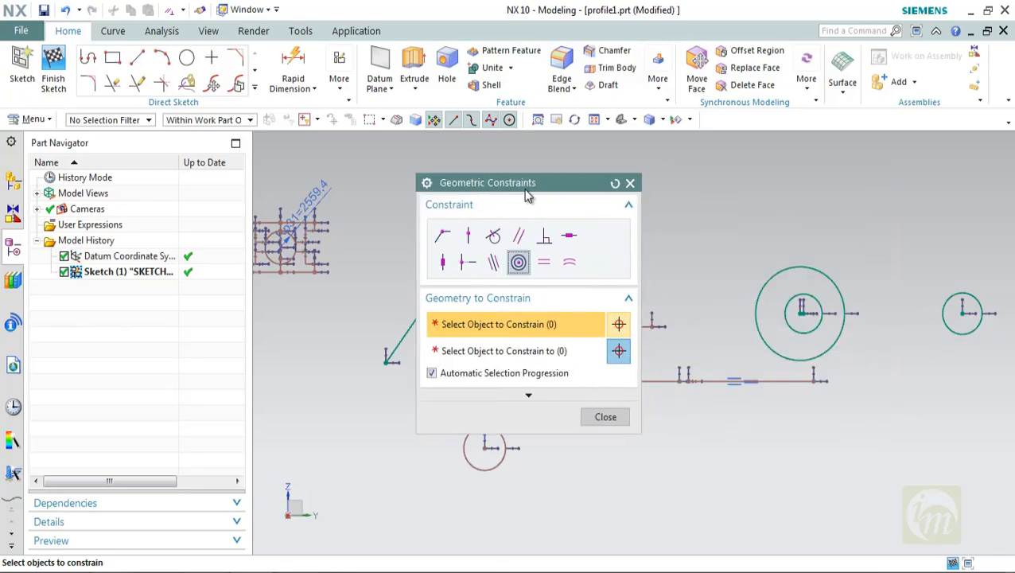
click(806, 273)
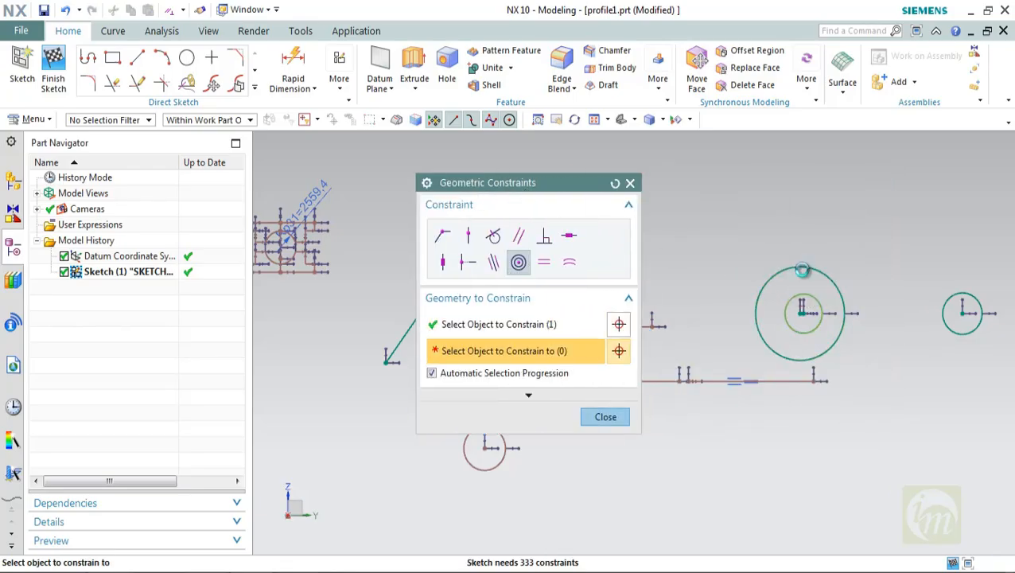
click(806, 295)
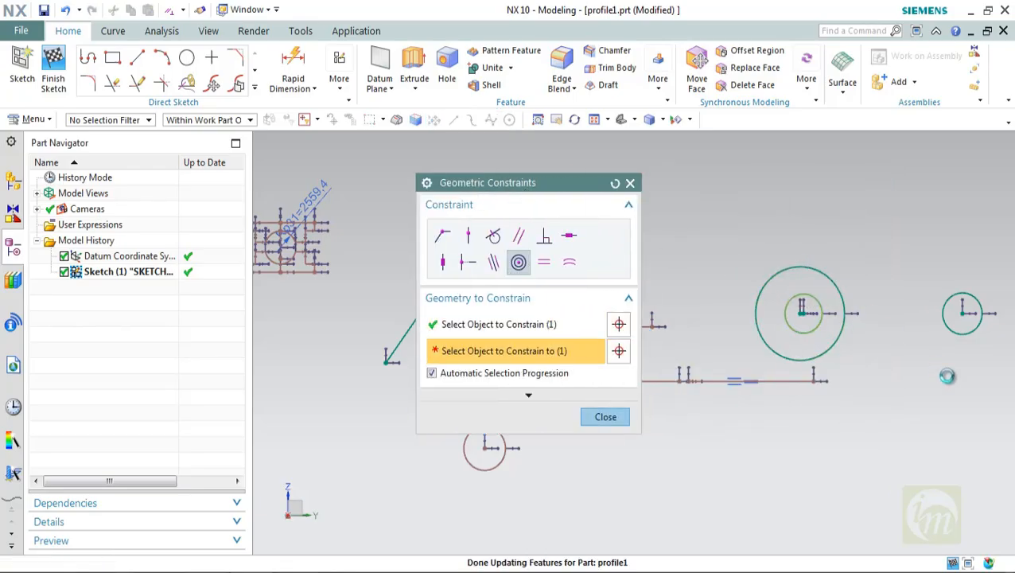
click(605, 418)
scroll(800, 322, up, 4)
scroll(811, 354, down, 3)
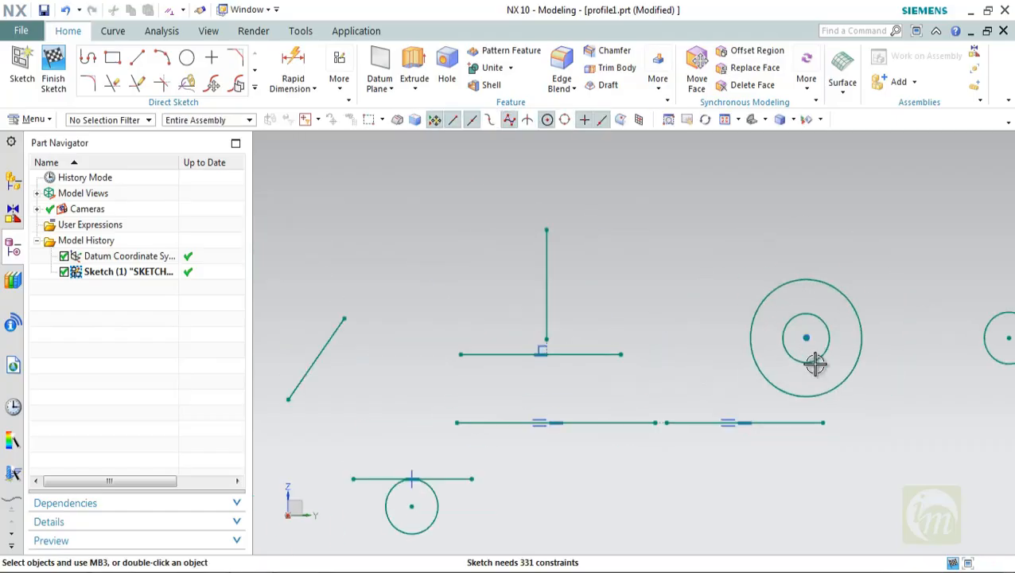
scroll(823, 380, down, 2)
scroll(991, 358, up, 2)
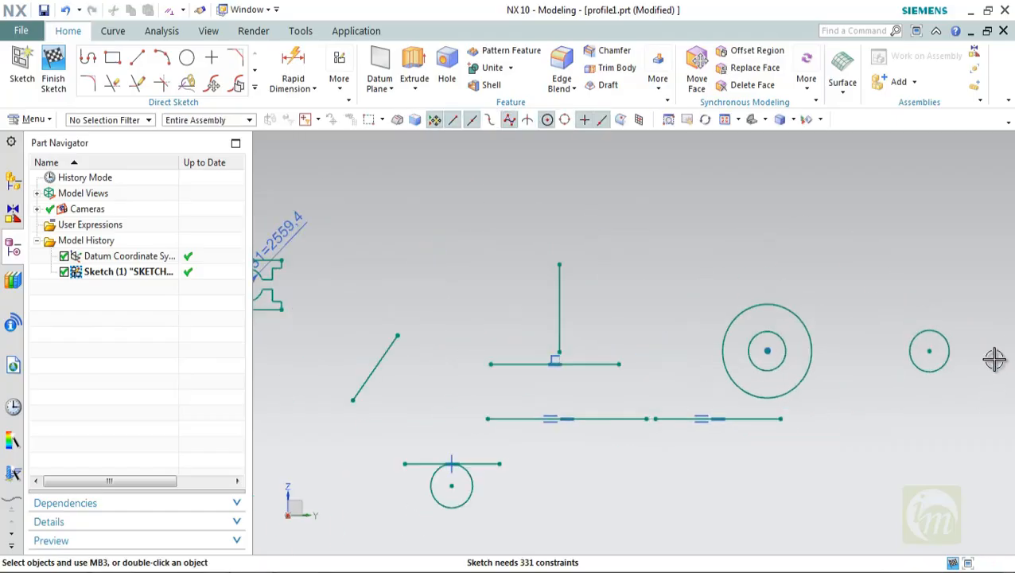
Apply a Concentric constraint between the separate circle on the right and the inner circle of the concentric pair
key(c)
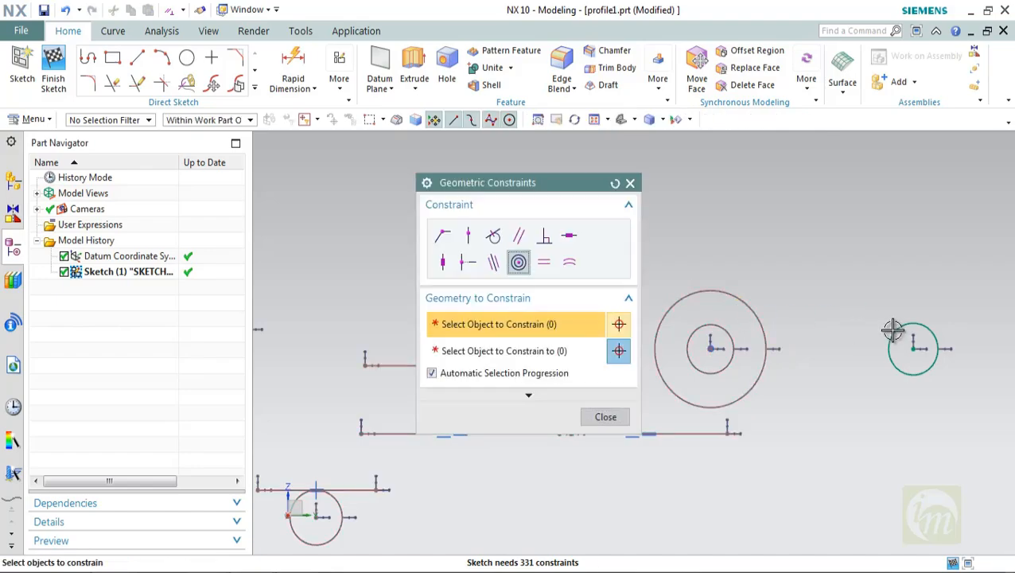
click(895, 330)
click(729, 336)
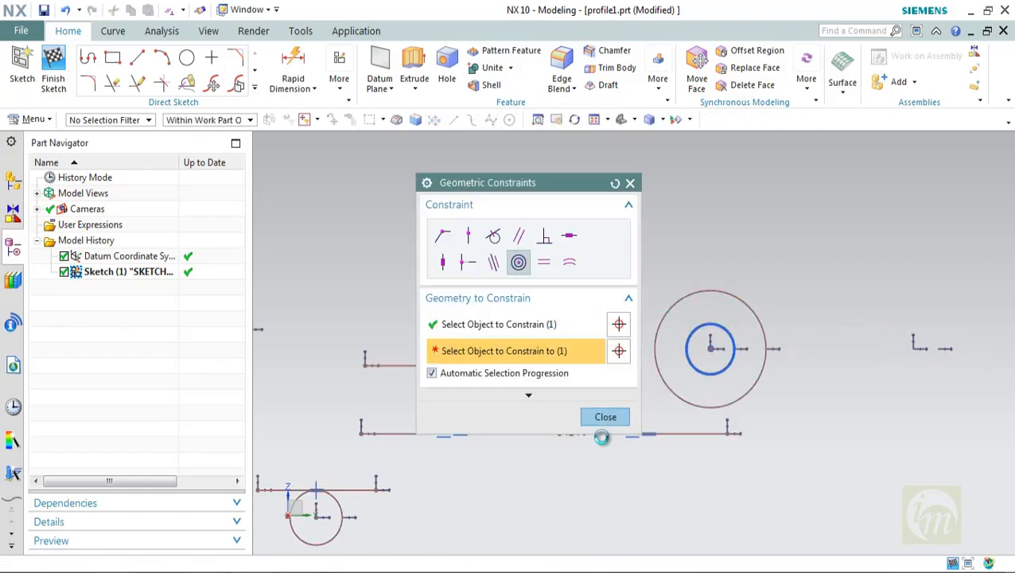
click(603, 419)
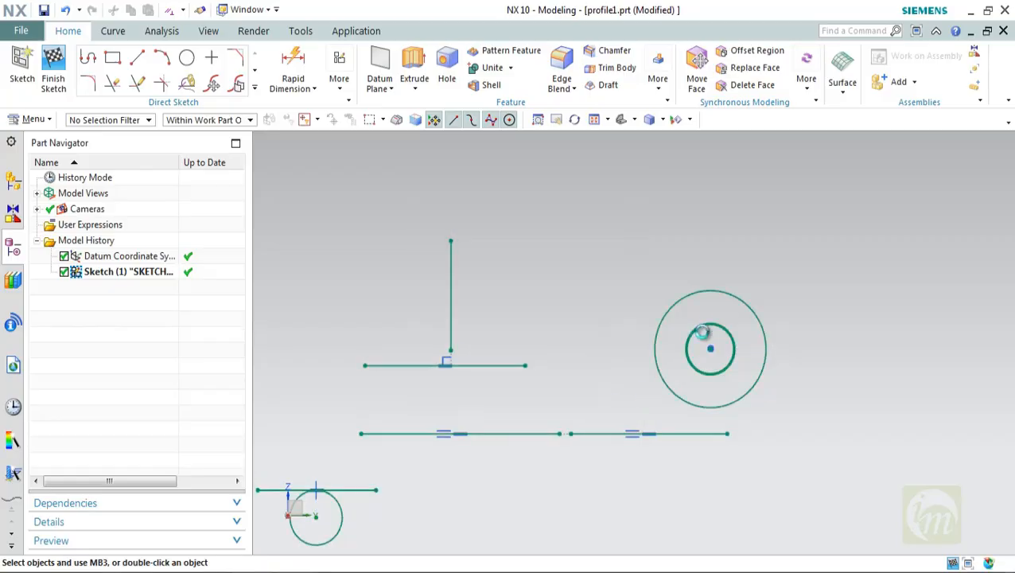
scroll(712, 326, up, 3)
scroll(722, 318, down, 3)
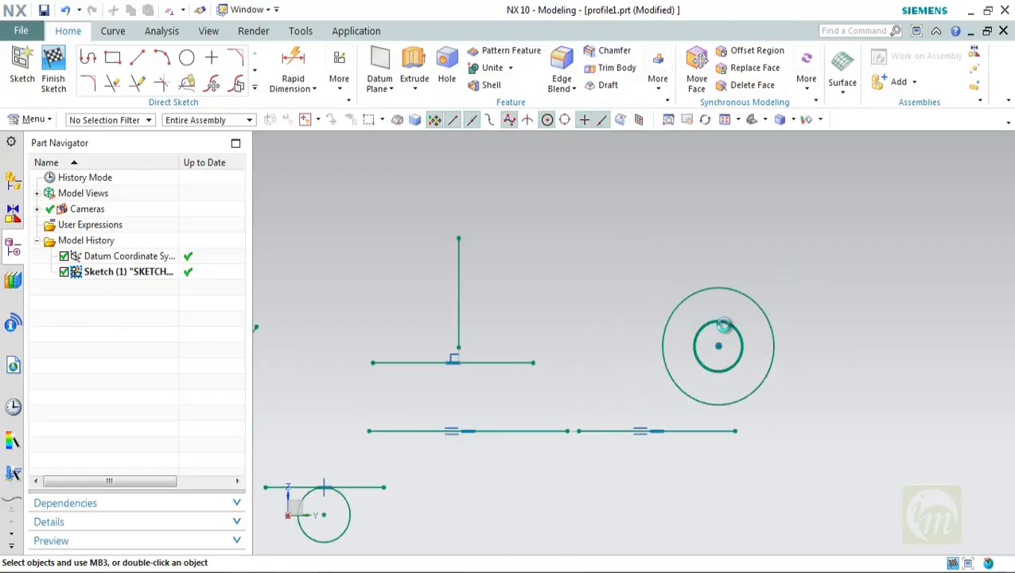
Sketch a two-point rectangle about 49000 wide and 24000 high to the upper right of the concentric circles
key(c)
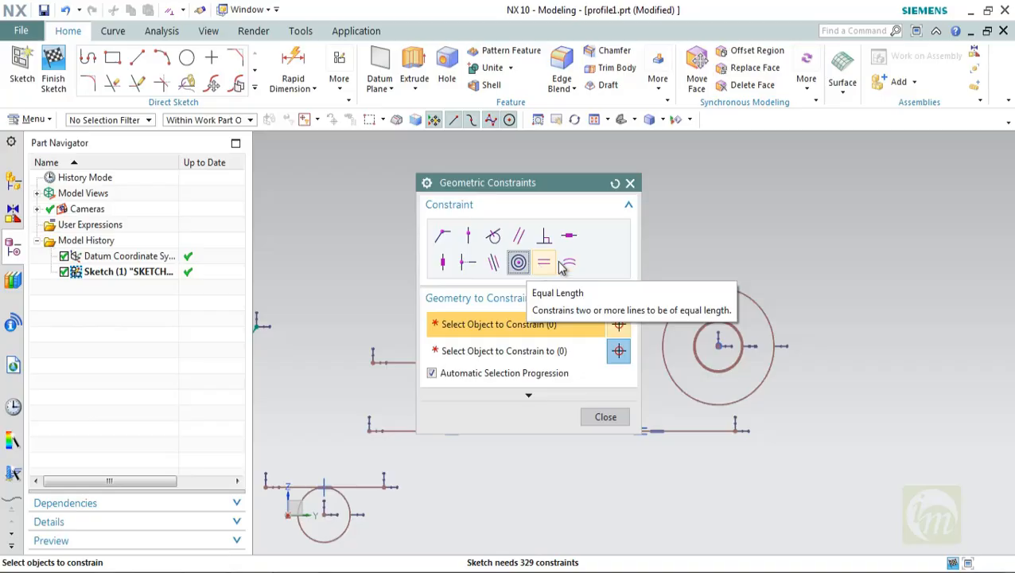
key(Escape)
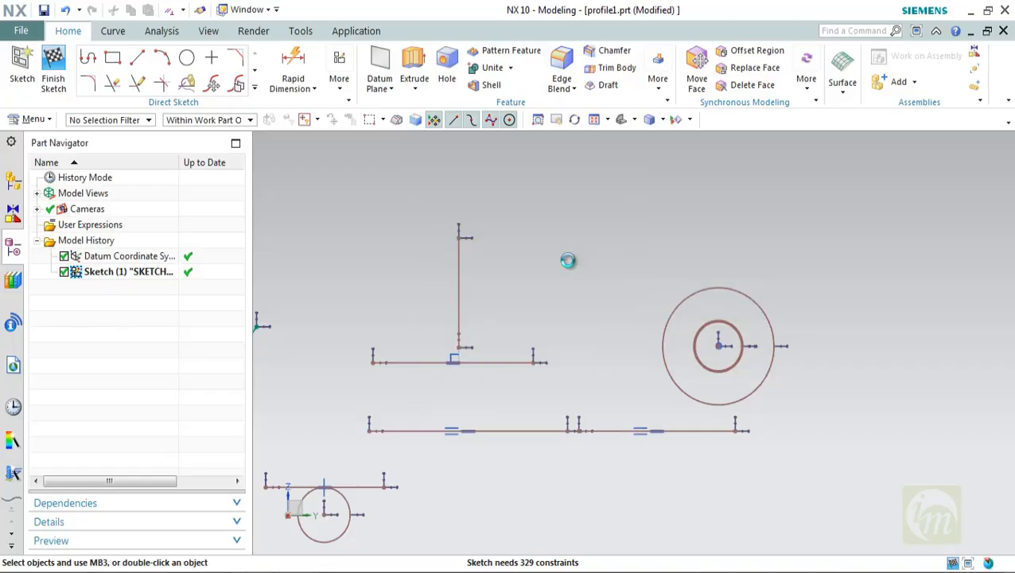
click(186, 59)
scroll(620, 342, down, 4)
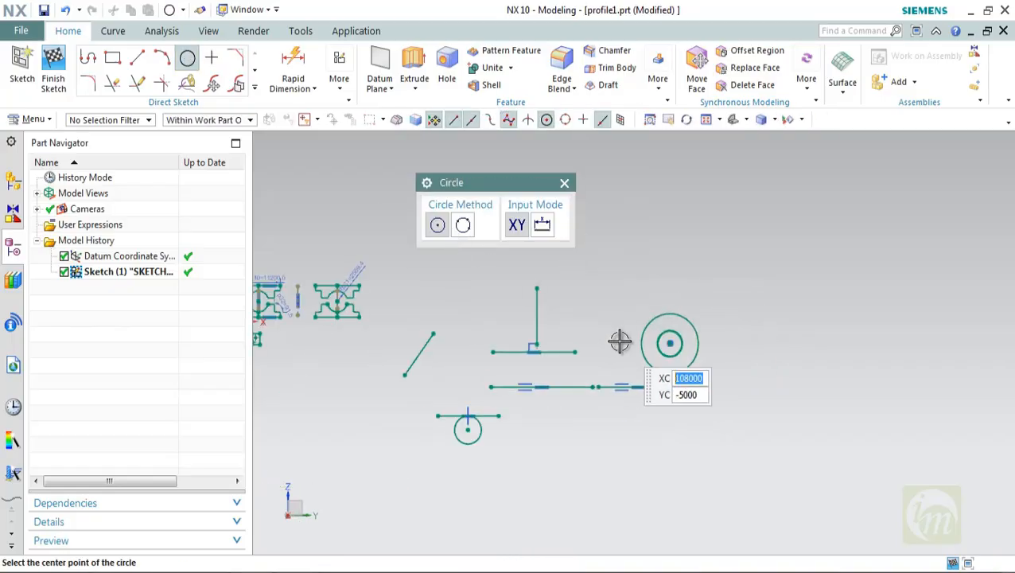
scroll(741, 304, up, 2)
key(r)
click(710, 234)
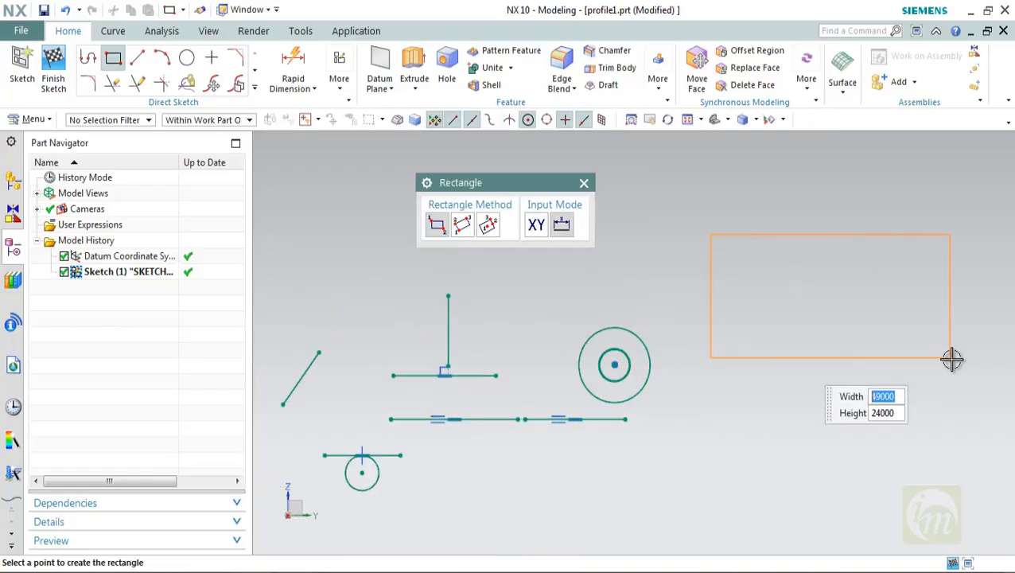
click(950, 356)
Sketch three circles inside the rectangle, about 6500 in diameter at upper left, 3700 at lower middle and 5100 at upper right
click(187, 59)
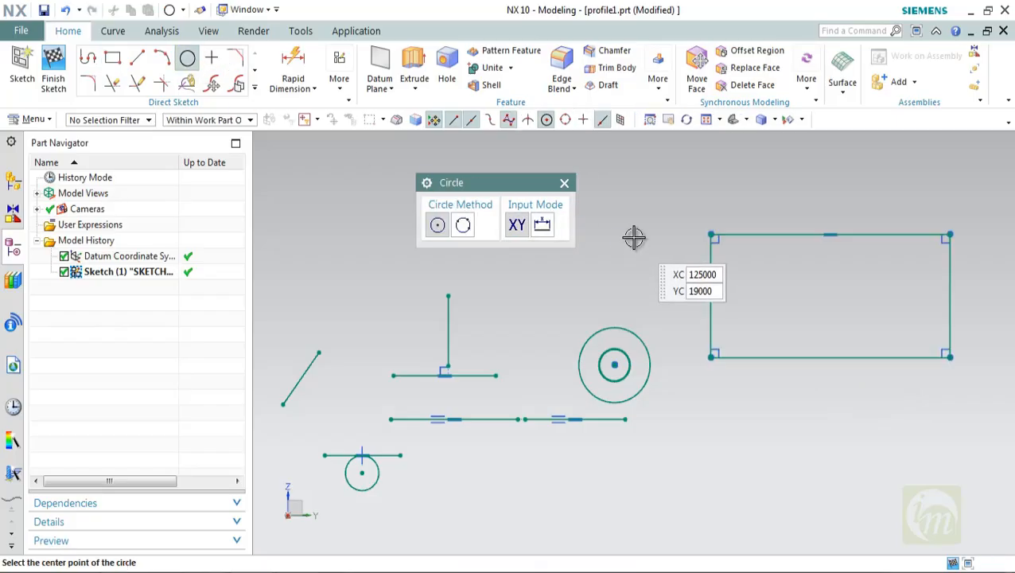
click(751, 261)
click(756, 277)
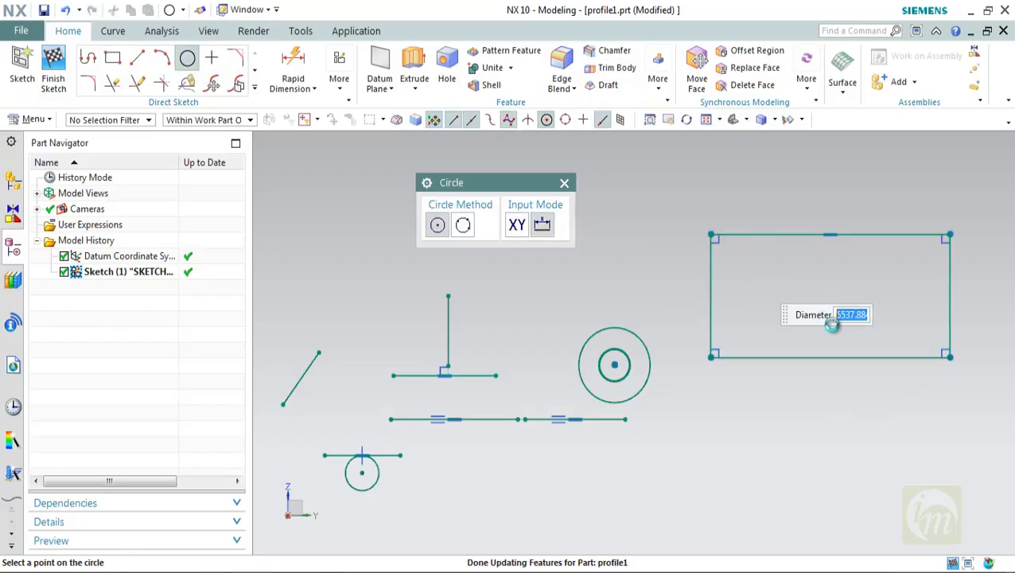
click(834, 324)
click(837, 330)
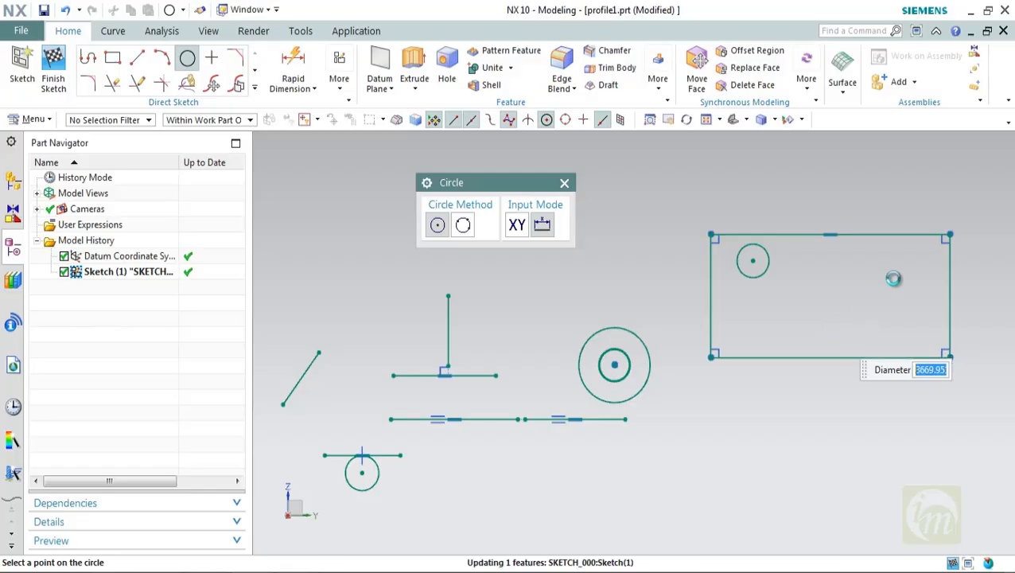
click(899, 283)
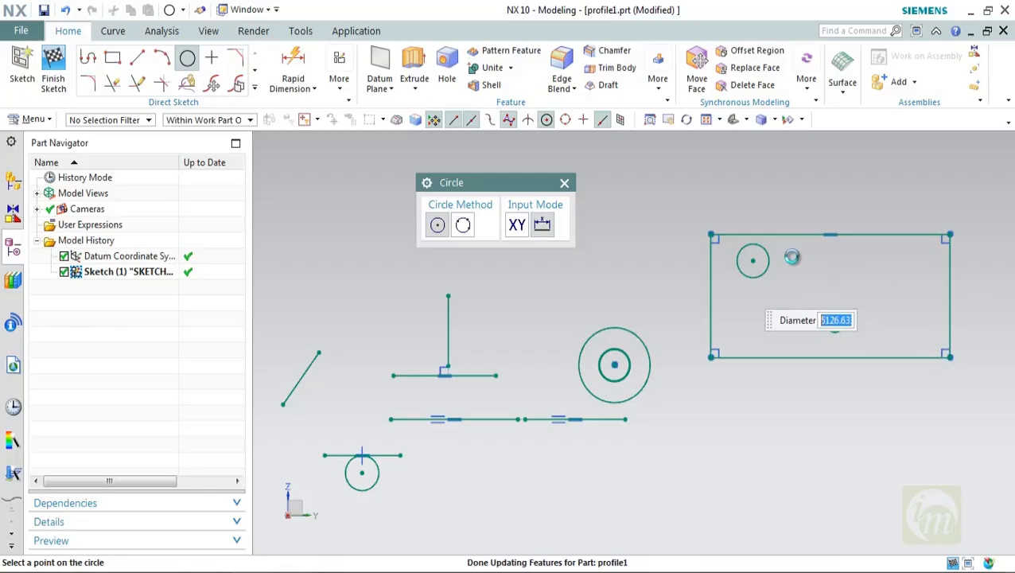
key(Escape)
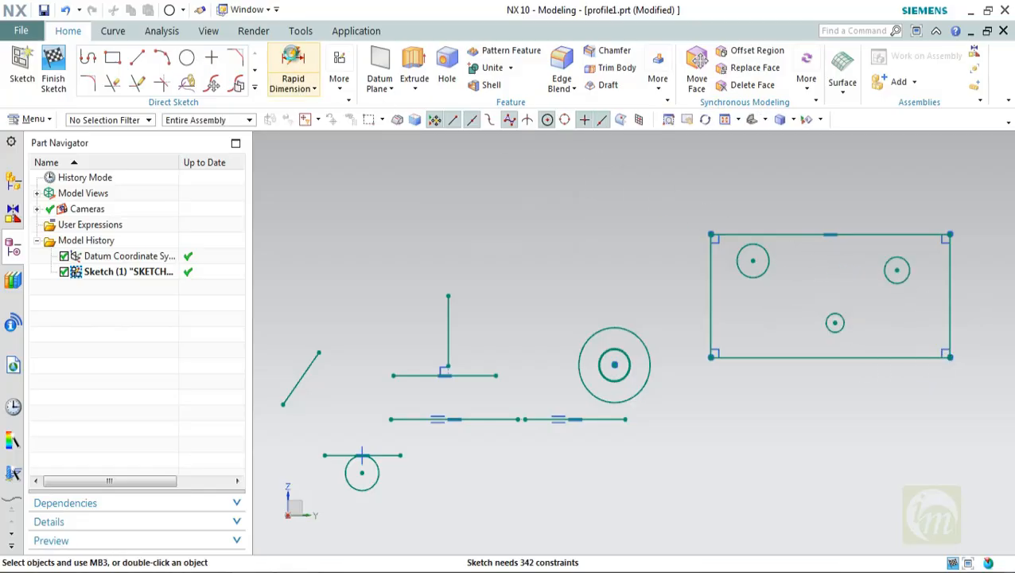
Add a diametral Radial Dimension to the upper-left circle in the rectangle and set it to 7000 mm
click(314, 89)
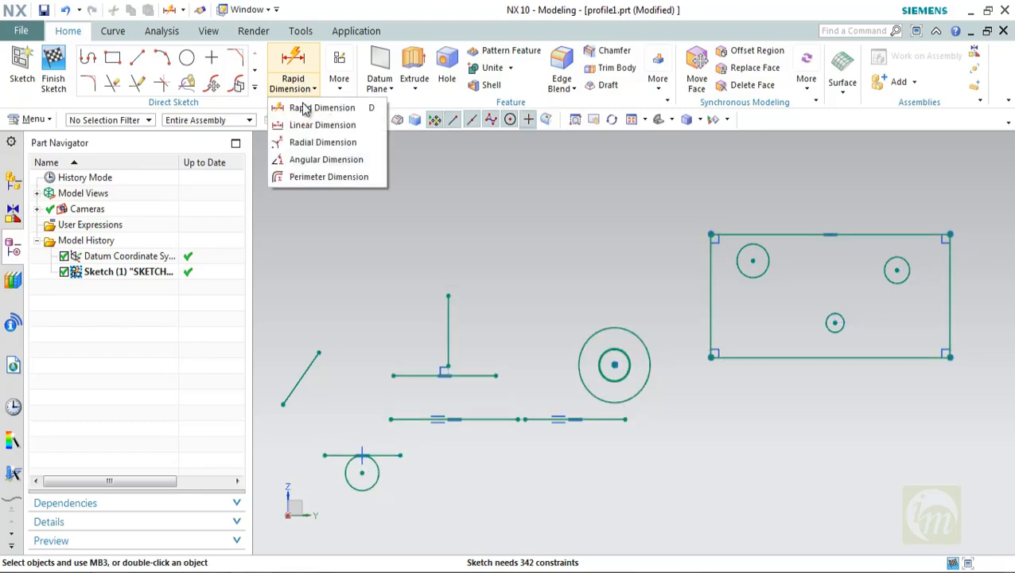
click(310, 142)
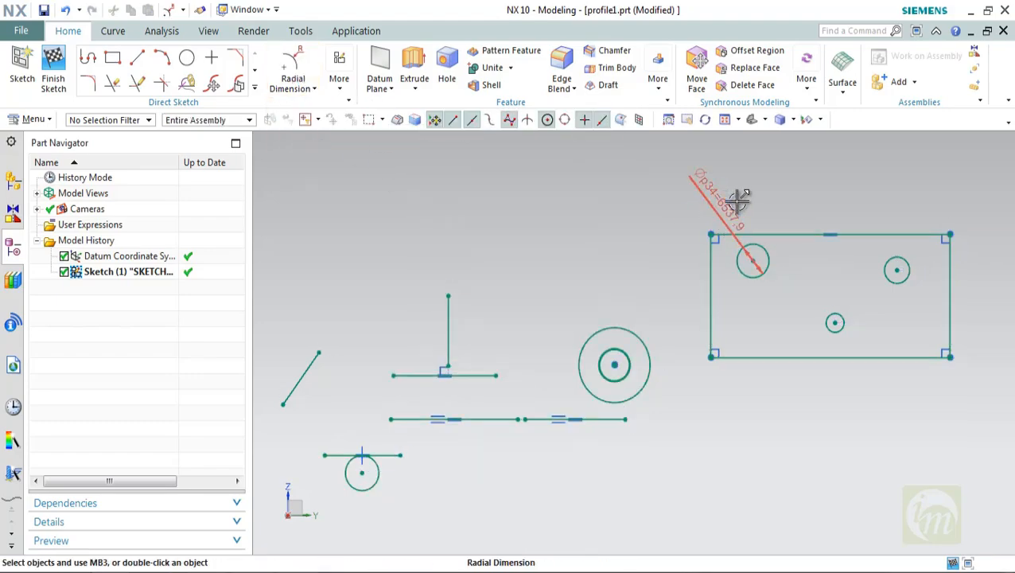
scroll(730, 208, up, 1)
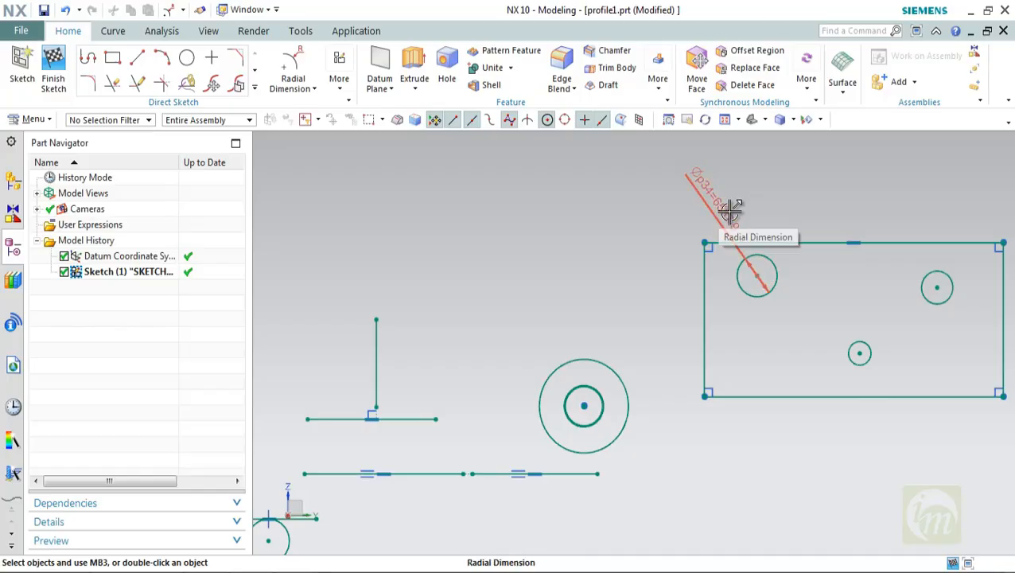
double_click(730, 209)
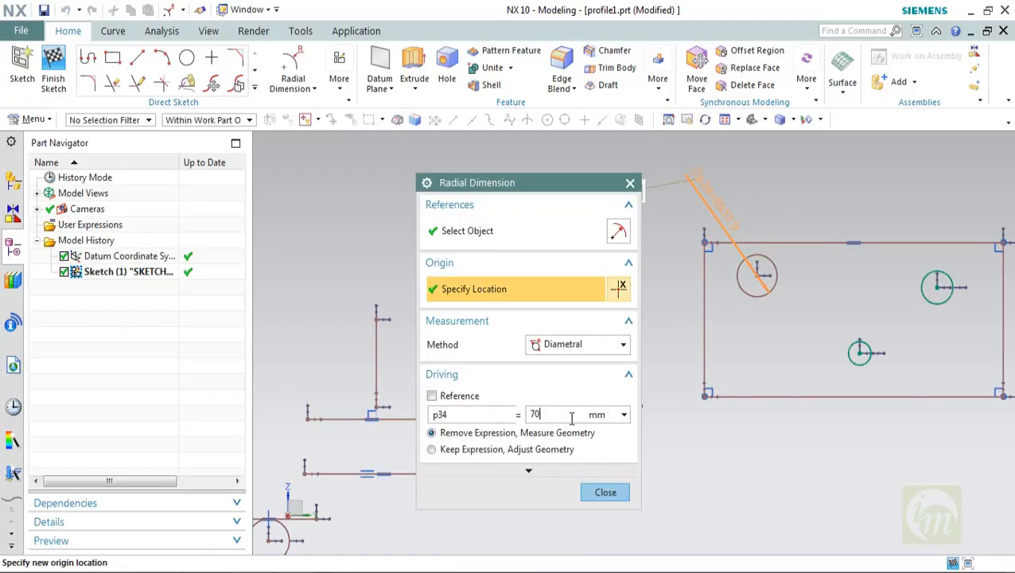
key(Return)
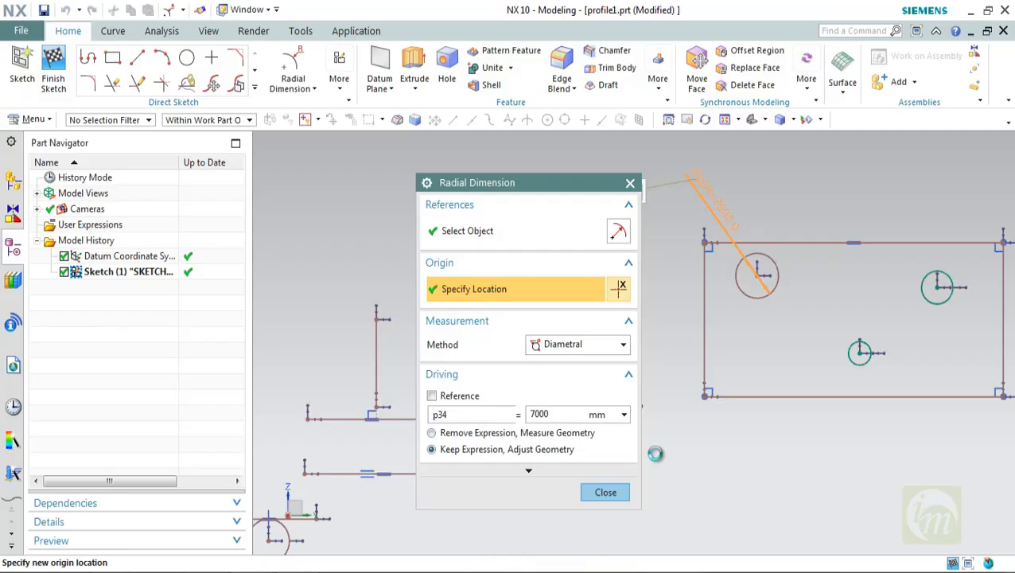
click(619, 494)
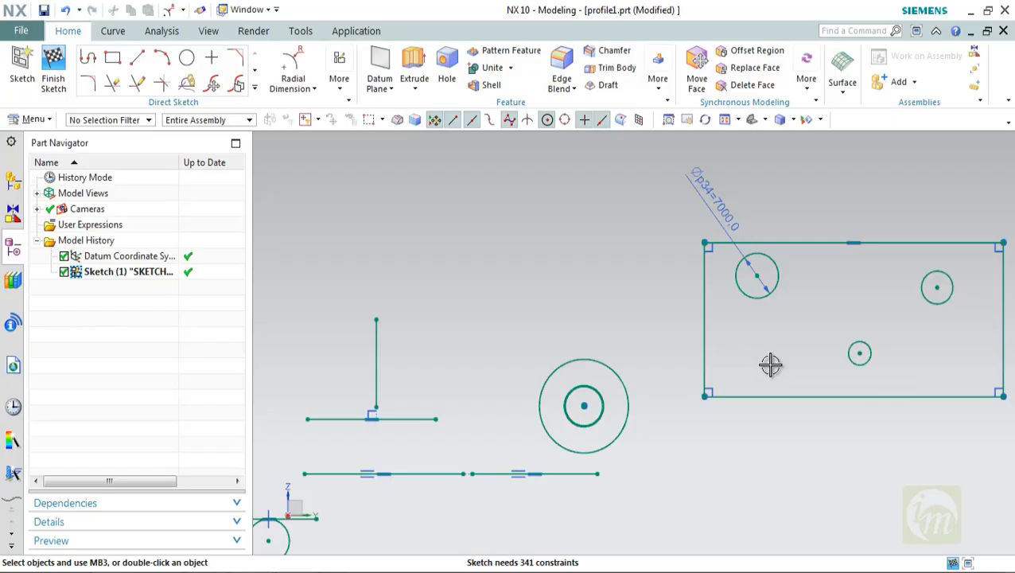
Apply Equal Radius constraints between the 7000 mm circle and each of the other two circles inside the rectangle
mouse_move(770, 364)
shift+middle_down()
mouse_move(721, 375)
mouse_move(546, 364)
shift+middle_up()
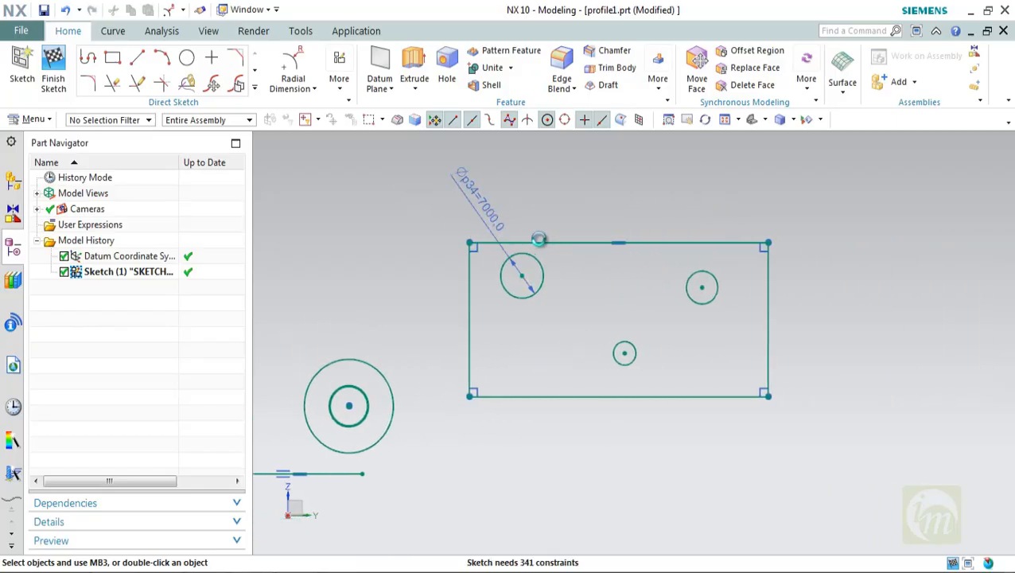
key(c)
click(570, 267)
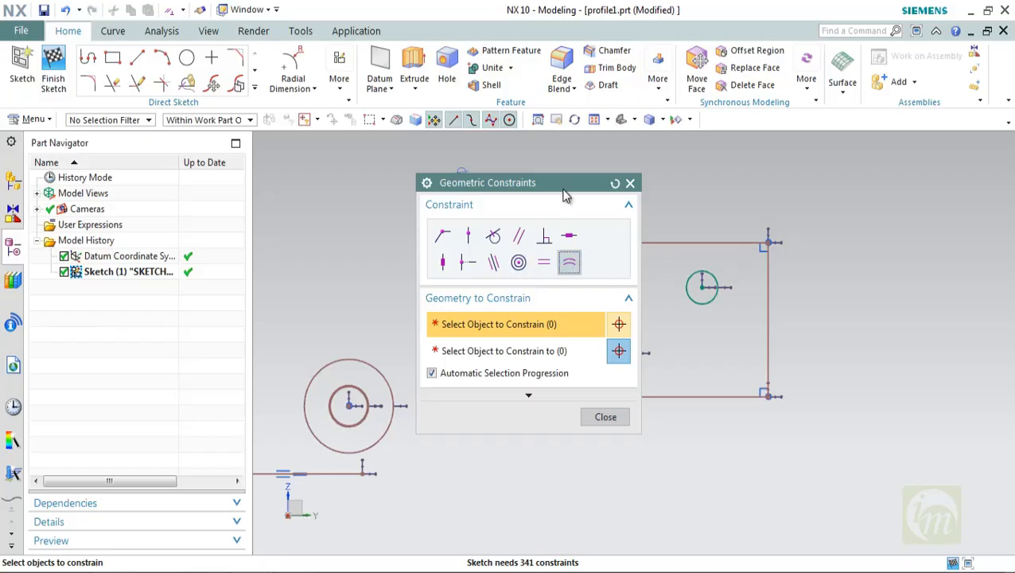
drag(553, 183, 379, 143)
click(536, 286)
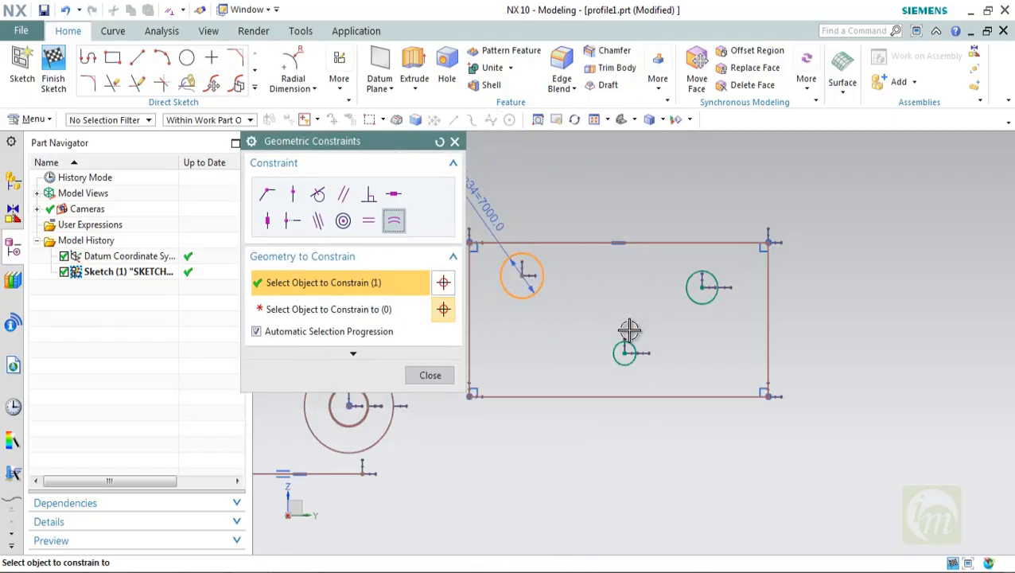
click(630, 348)
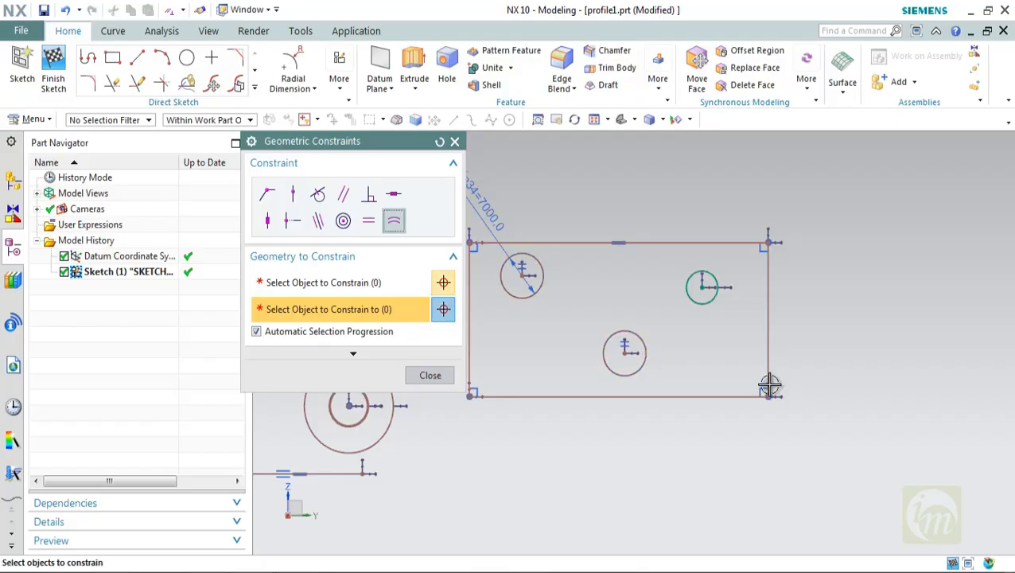
click(522, 296)
click(710, 301)
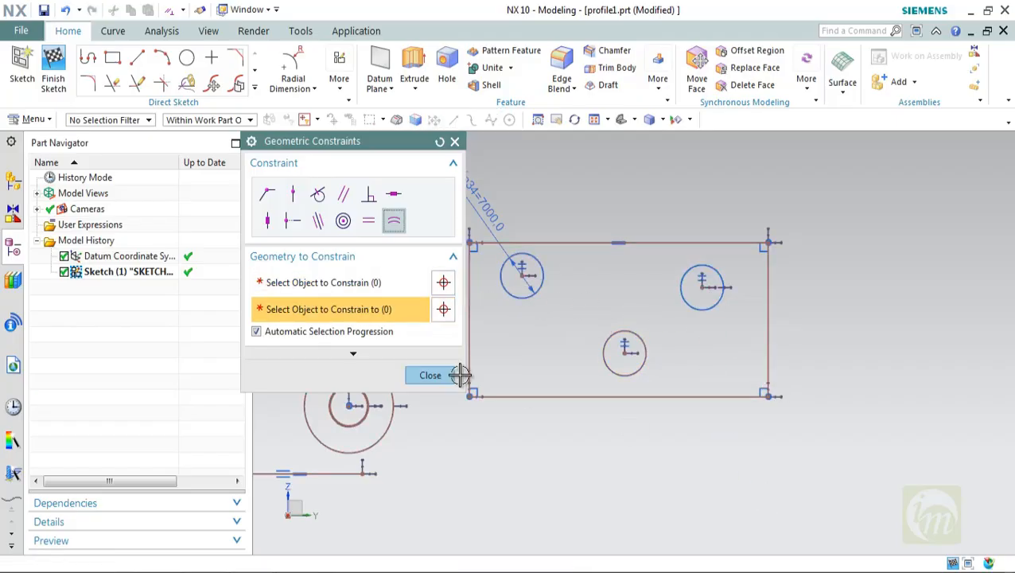
click(427, 378)
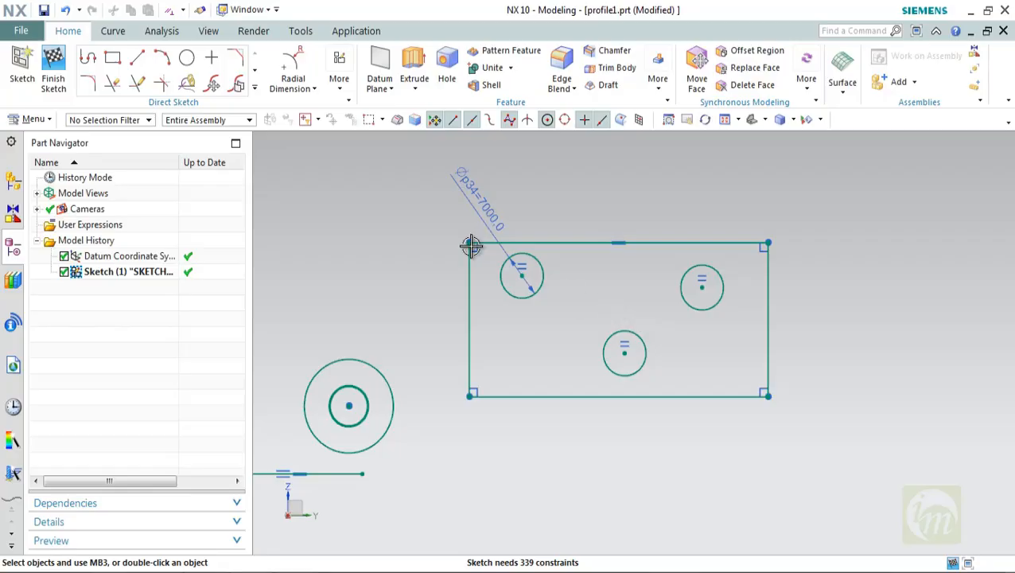
Finish the current sketch and delete it from the model history
click(338, 92)
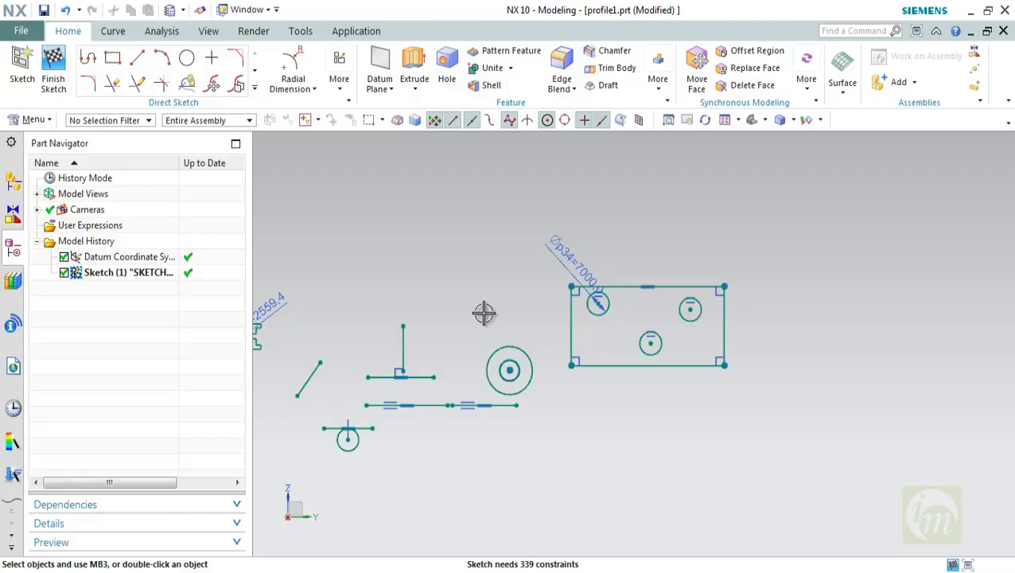
click(54, 85)
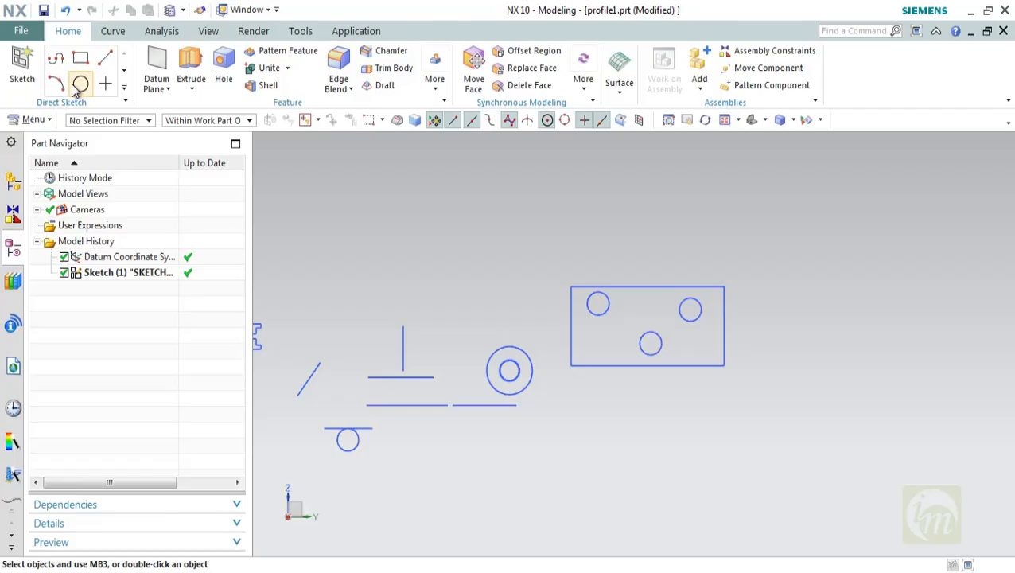
click(113, 274)
right_click(113, 275)
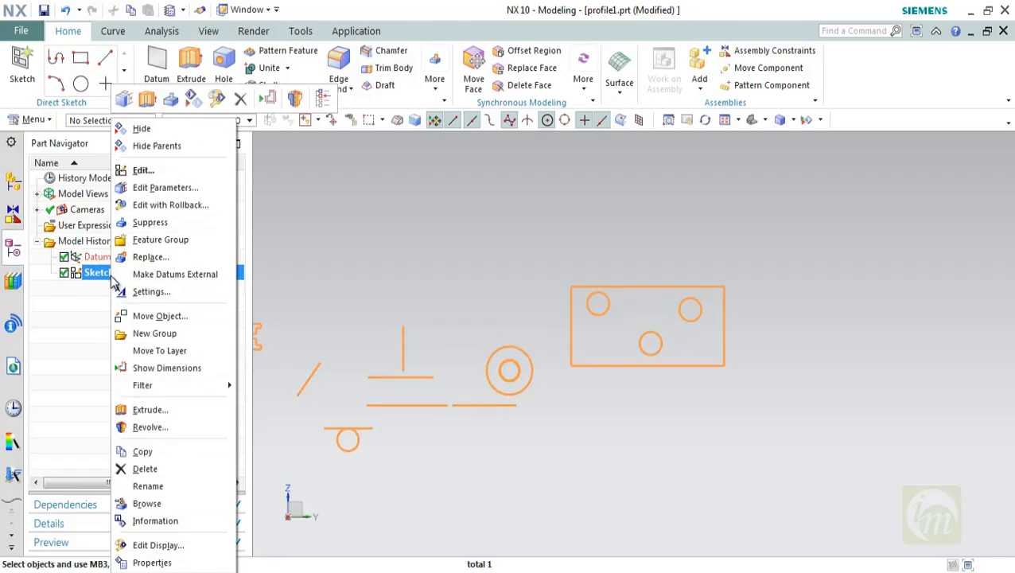
click(164, 469)
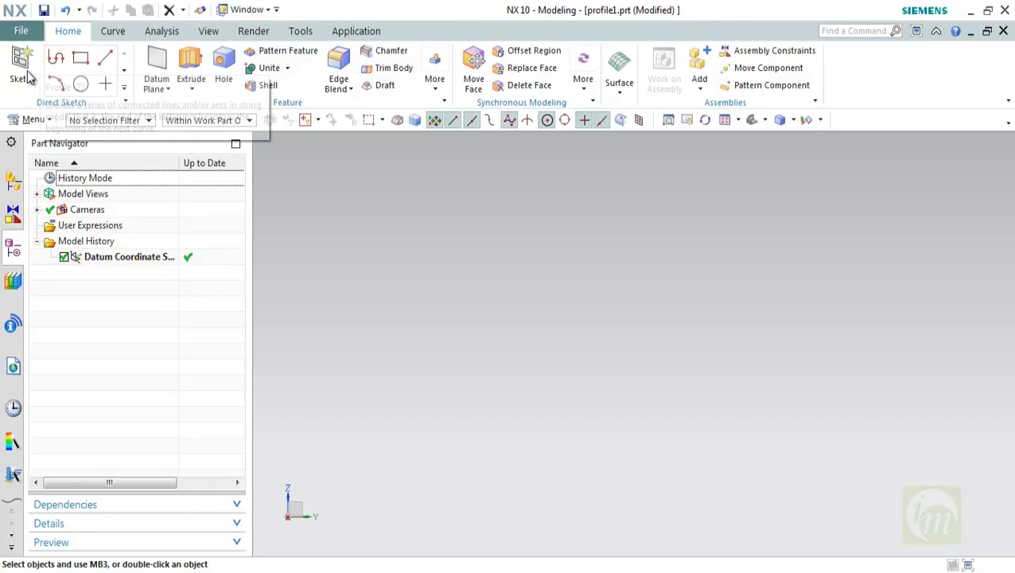
Create a new On Plane sketch on the YZ plane of the datum coordinate system
click(23, 70)
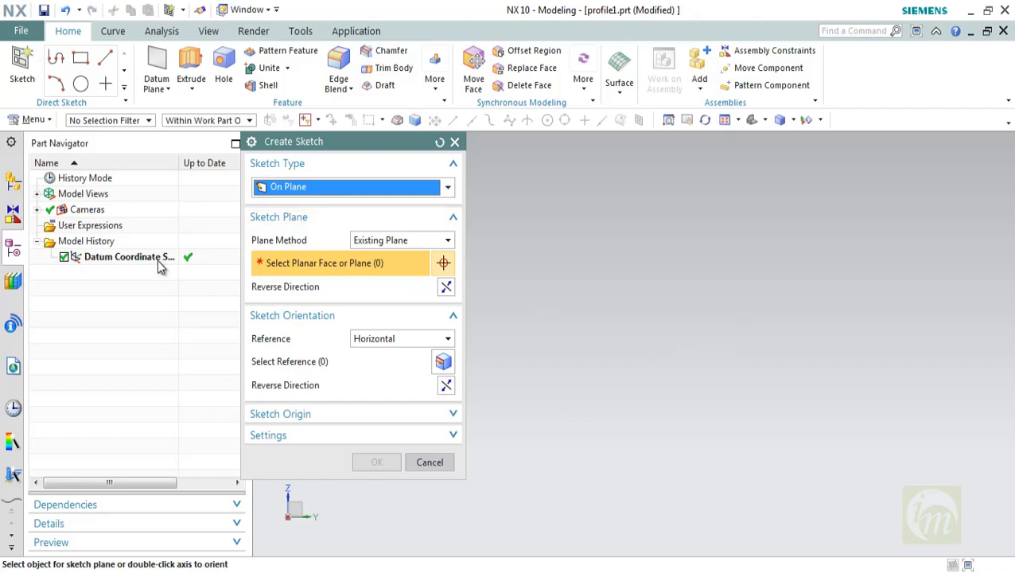
drag(313, 148, 848, 179)
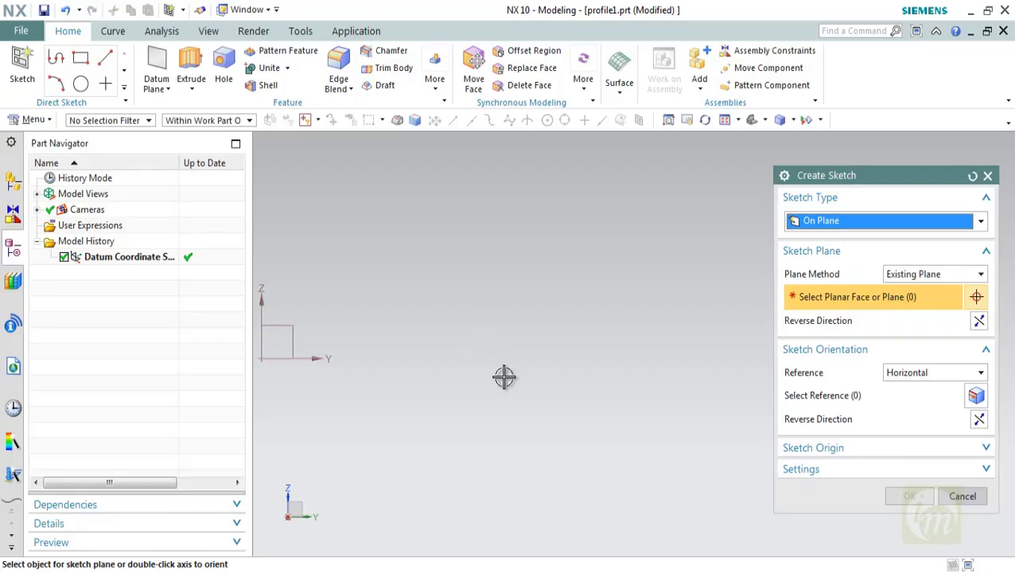
click(408, 337)
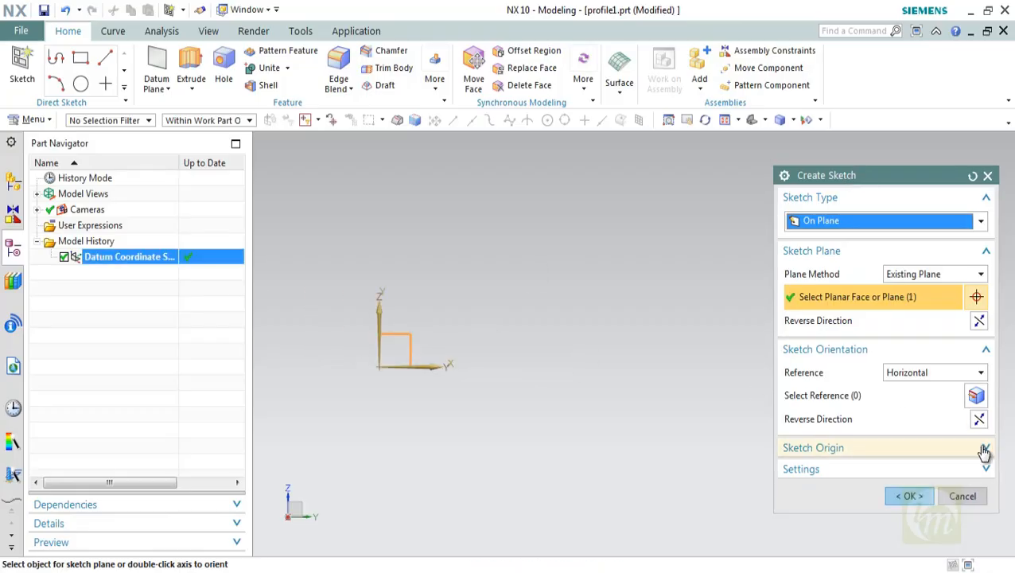
click(909, 496)
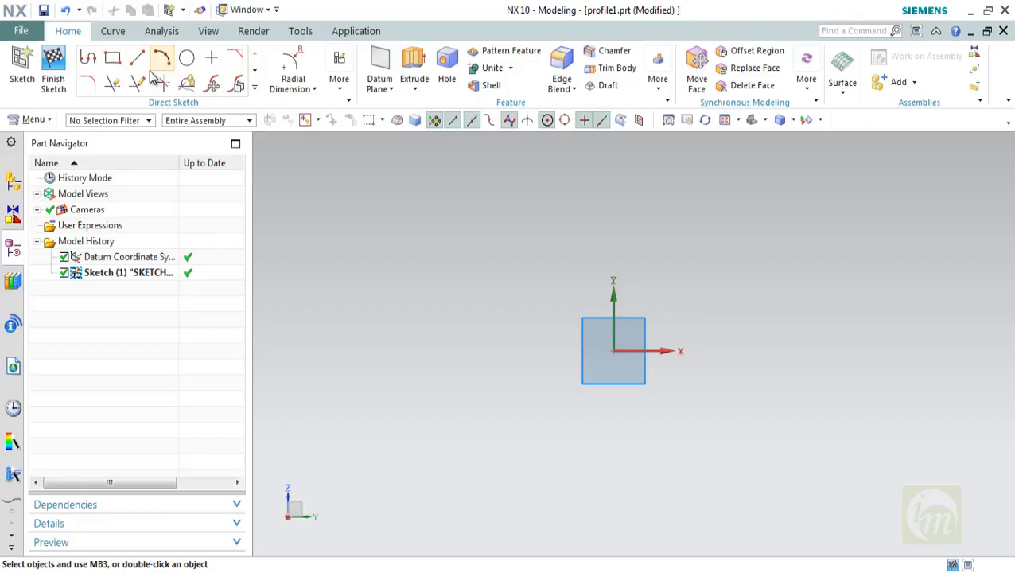
Draw a degree 16 Through Points studio spline with five points rising above the sketch origin, and finish the sketch
click(254, 92)
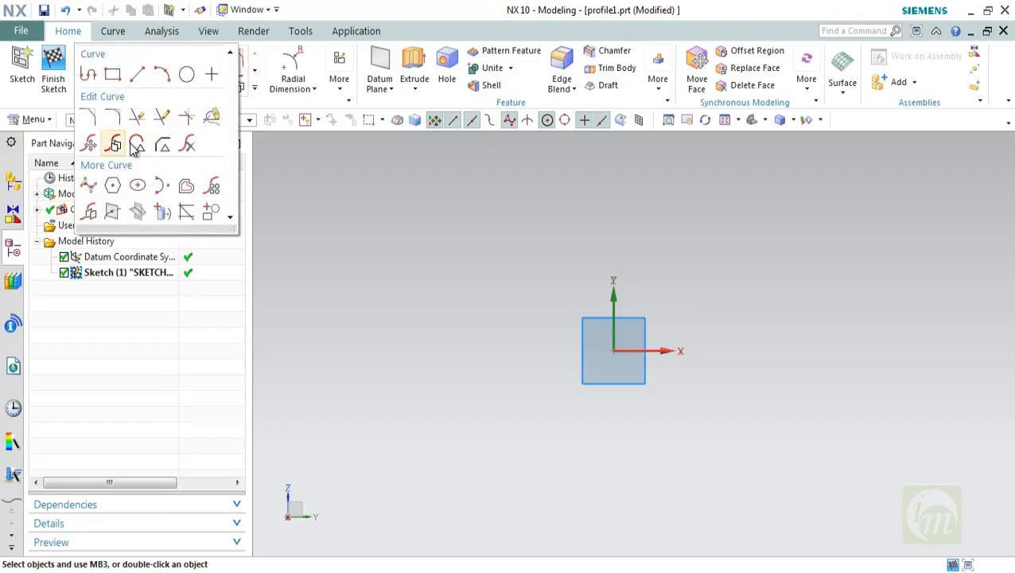
click(89, 188)
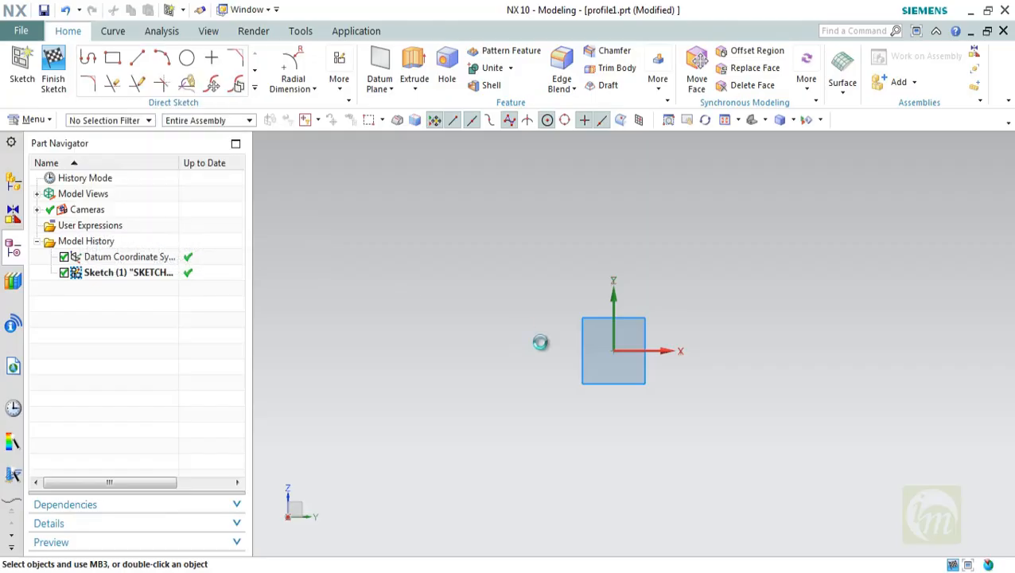
click(458, 377)
click(499, 310)
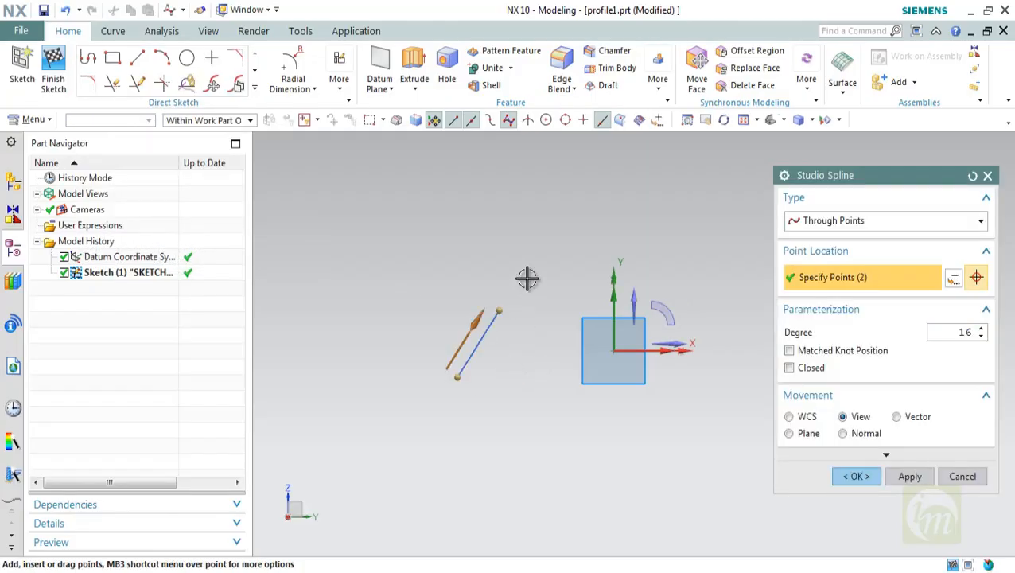
click(613, 247)
click(709, 221)
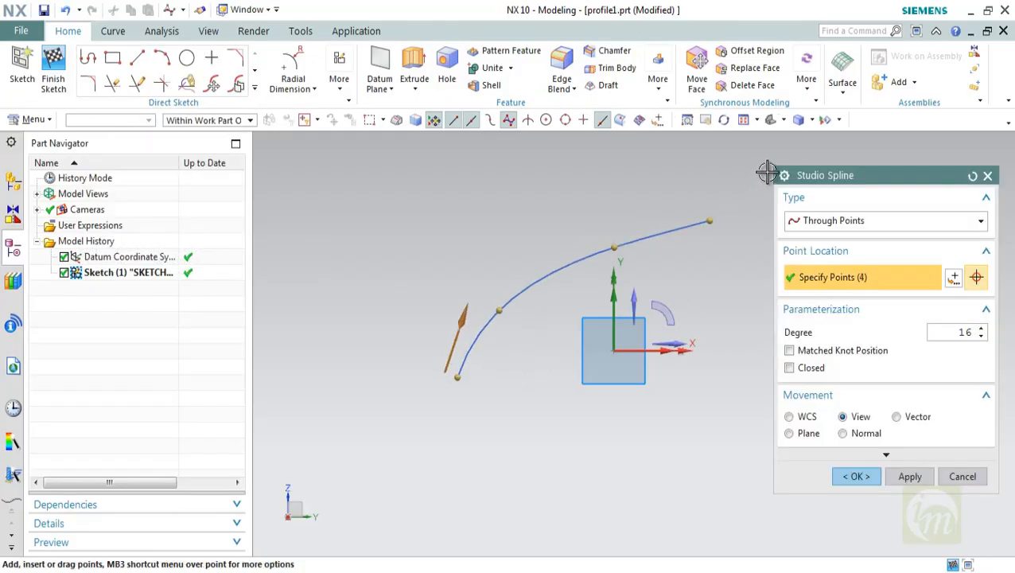
click(765, 171)
click(906, 477)
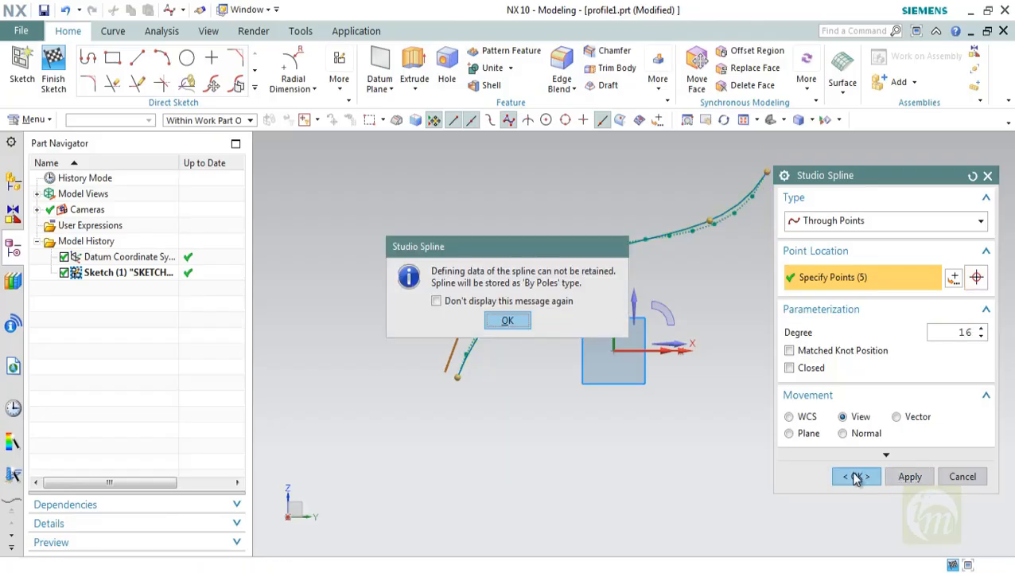
click(508, 319)
click(859, 477)
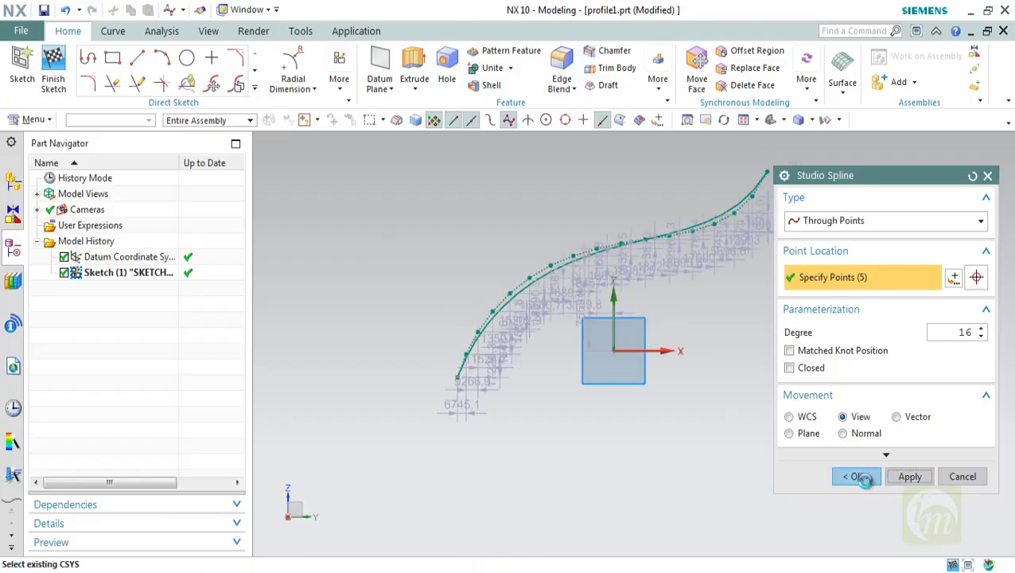
scroll(534, 276, up, 3)
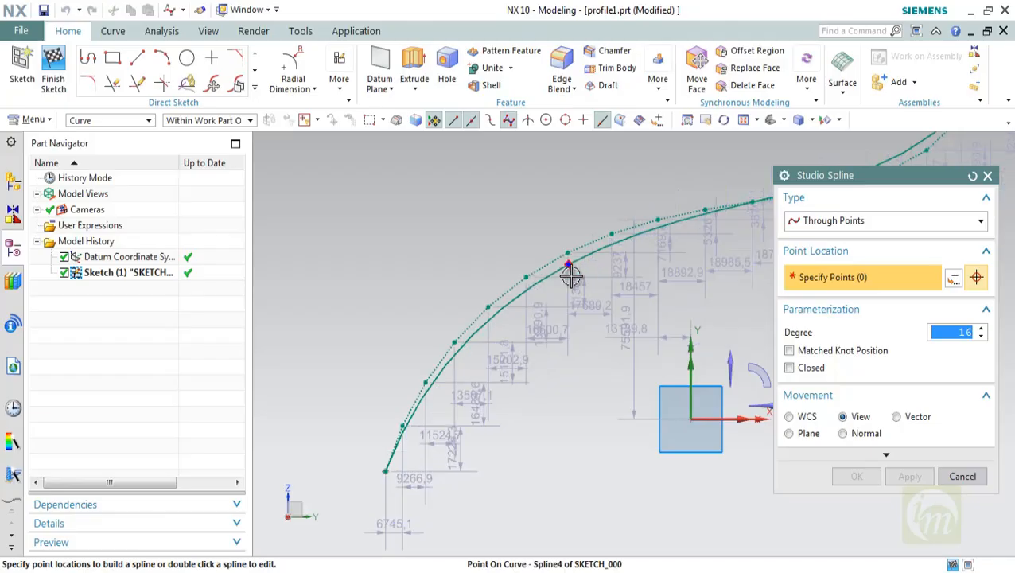
scroll(585, 290, down, 3)
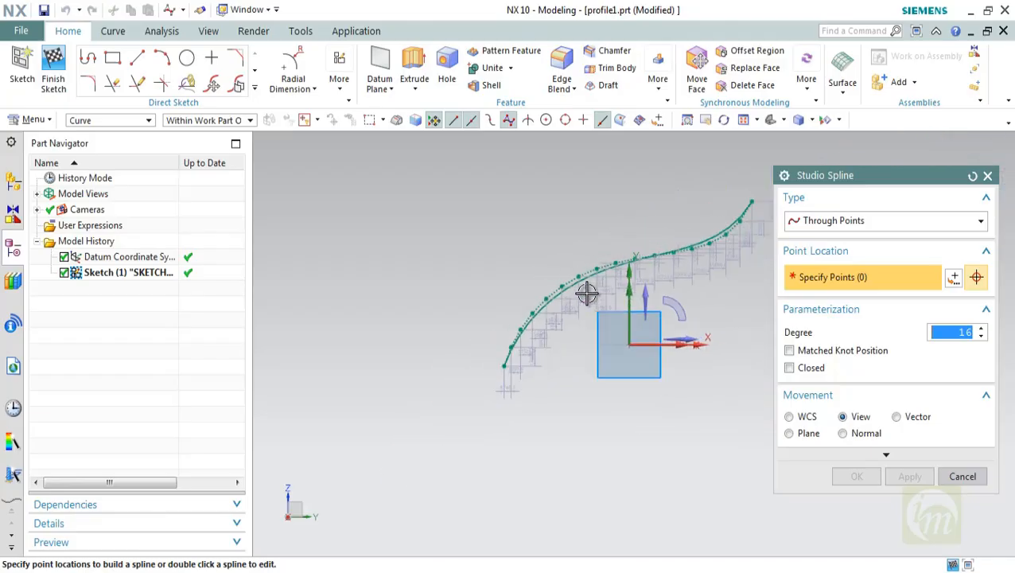
click(961, 476)
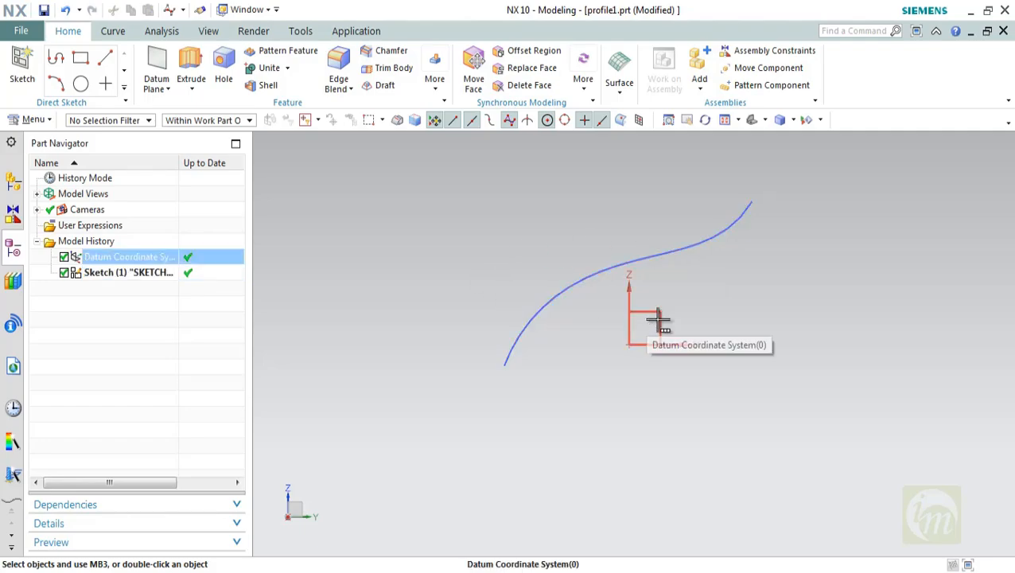
Start a new sketch of type On Path with the spline selected as its path
middle_drag(587, 337, 604, 394)
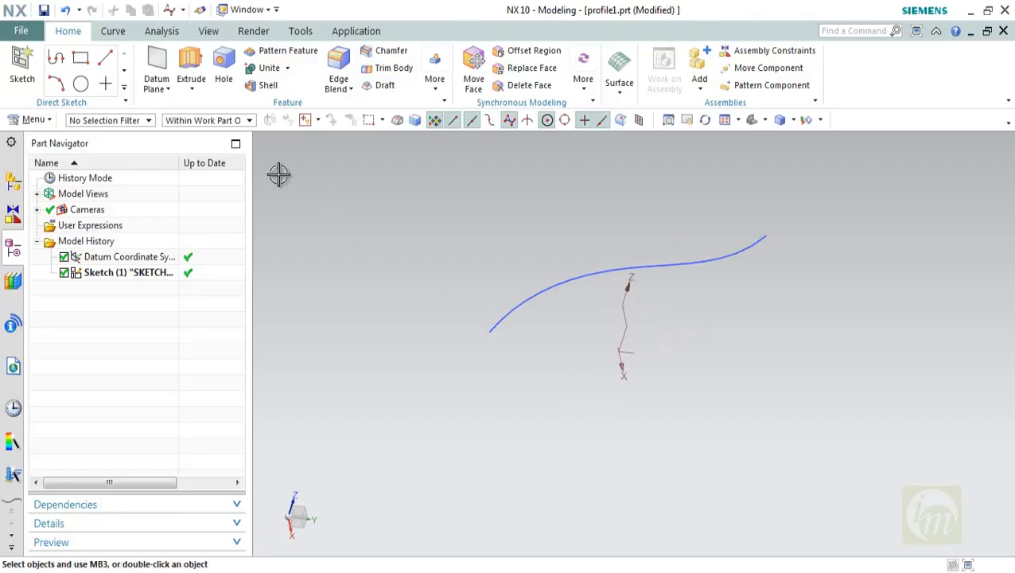
click(22, 74)
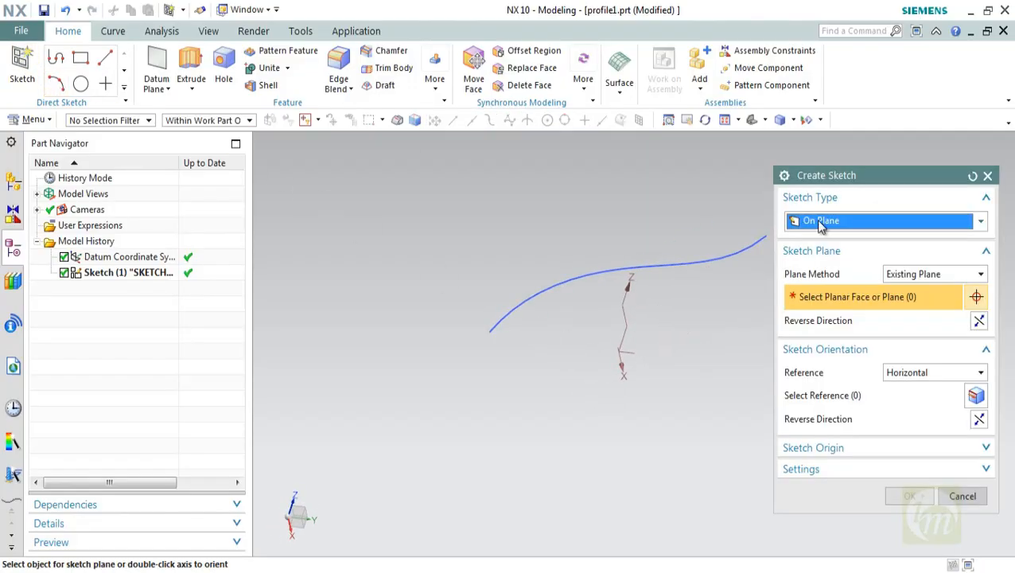
mouse_move(822, 180)
mouse_down()
mouse_move(239, 176)
mouse_move(239, 145)
mouse_move(256, 146)
mouse_up()
click(288, 191)
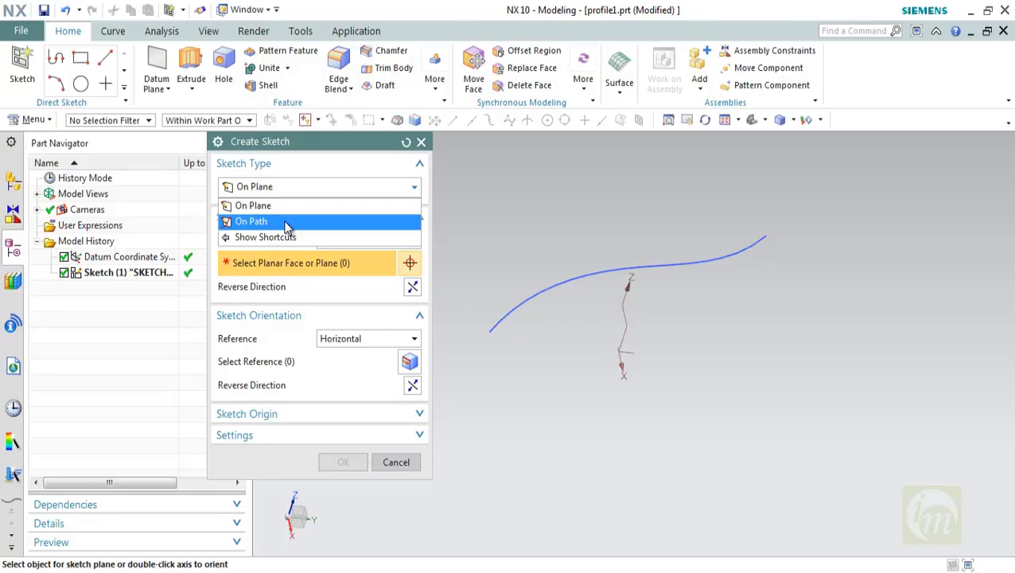
click(288, 223)
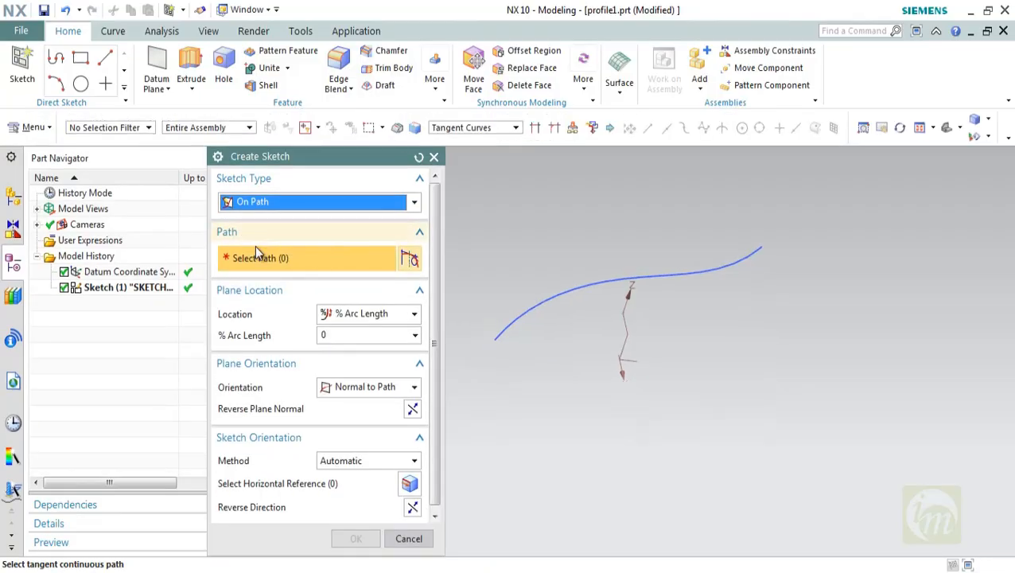
click(532, 308)
mouse_move(644, 350)
middle_down()
mouse_move(675, 312)
mouse_move(627, 266)
mouse_move(601, 219)
mouse_move(636, 220)
mouse_move(685, 247)
mouse_move(673, 248)
middle_up()
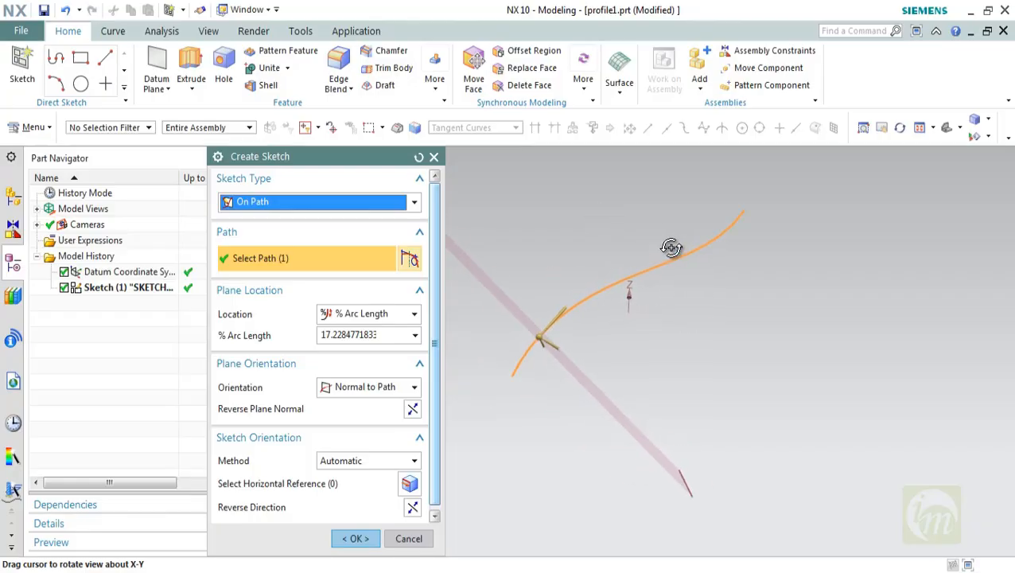
Keep the plane location method as % Arc Length and set it to 50
click(390, 315)
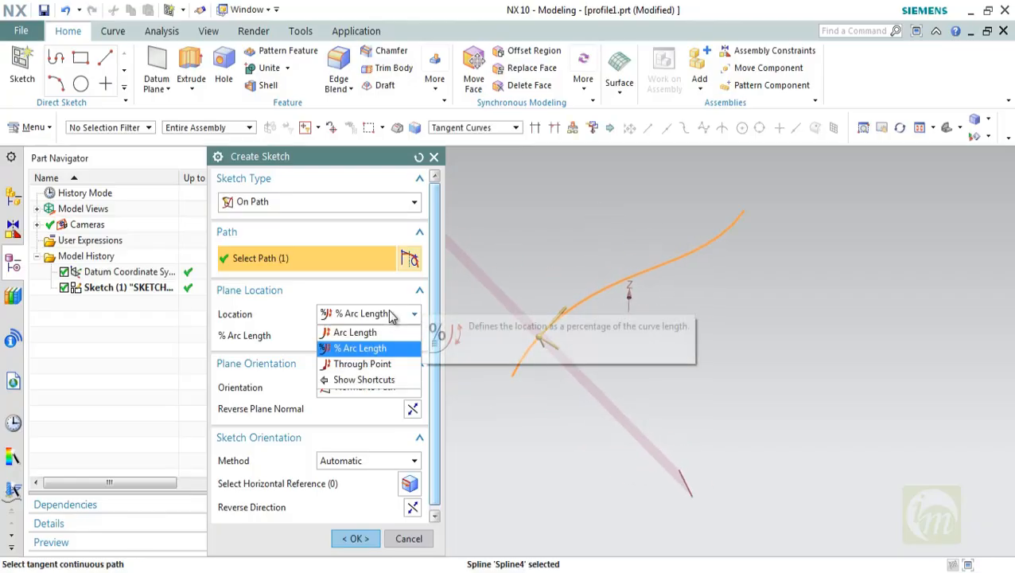
click(390, 317)
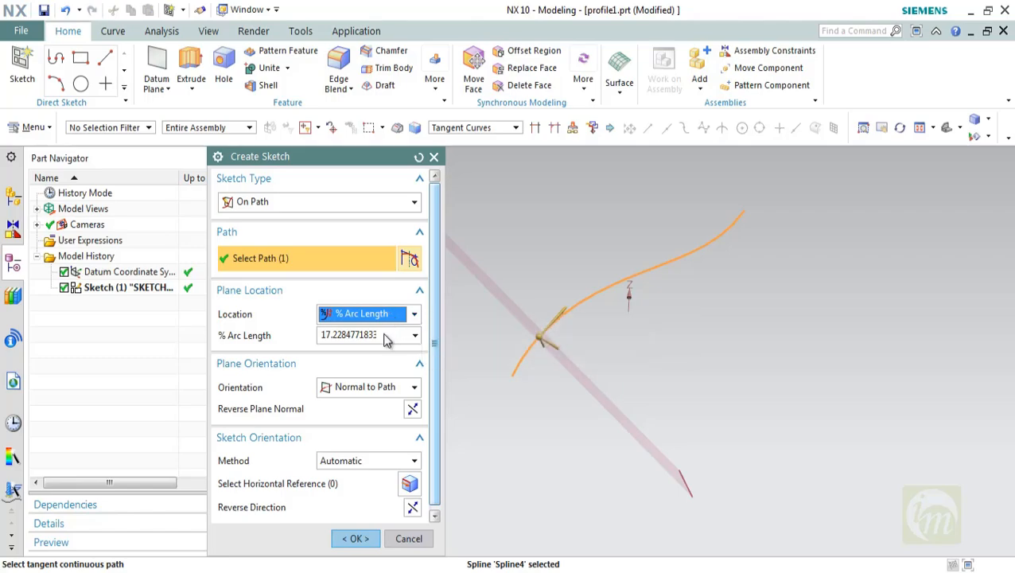
click(372, 336)
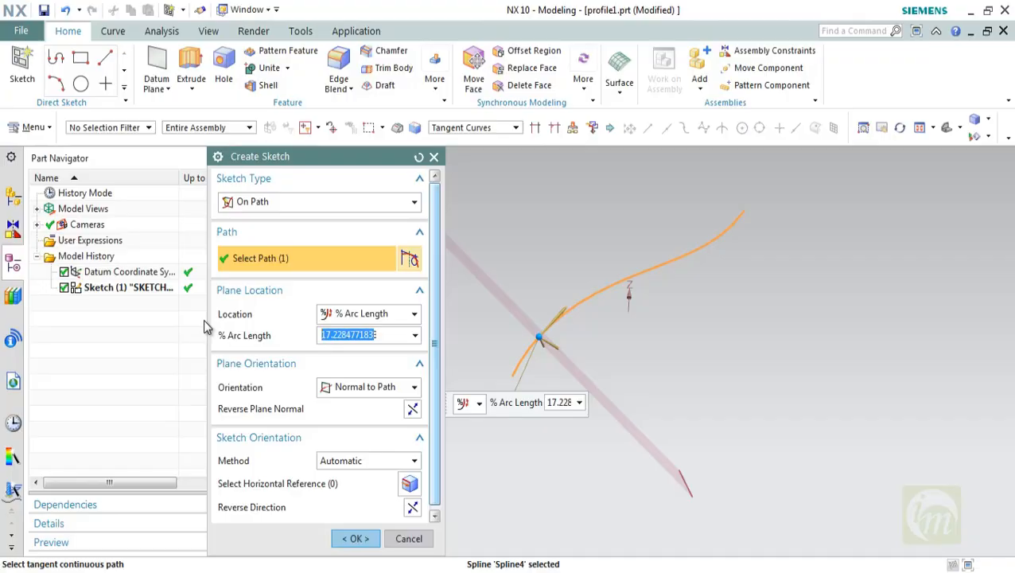
text(50)
Switch the plane location to Arc Length and back to % Arc Length, then set it to 10
click(366, 316)
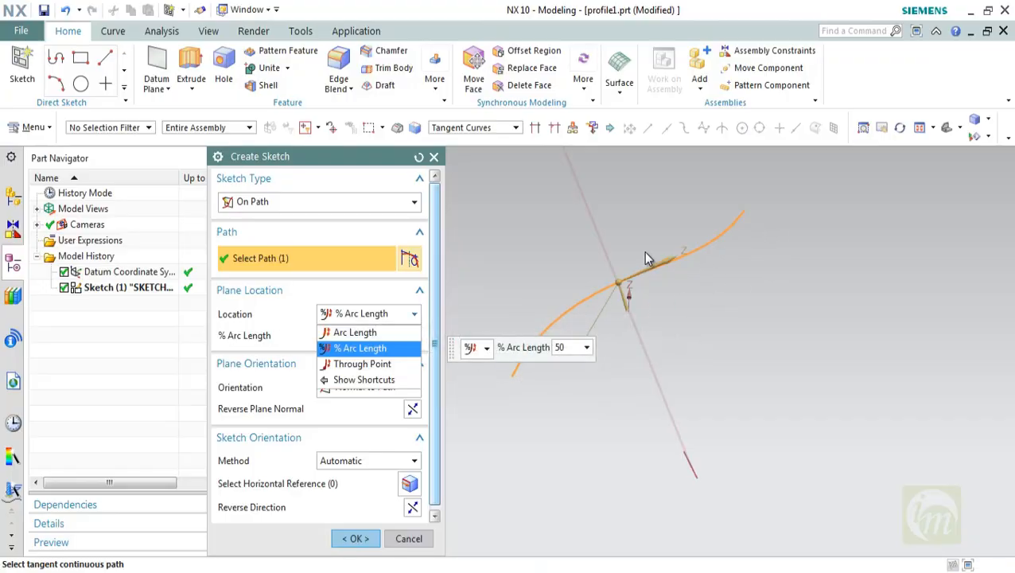
click(368, 332)
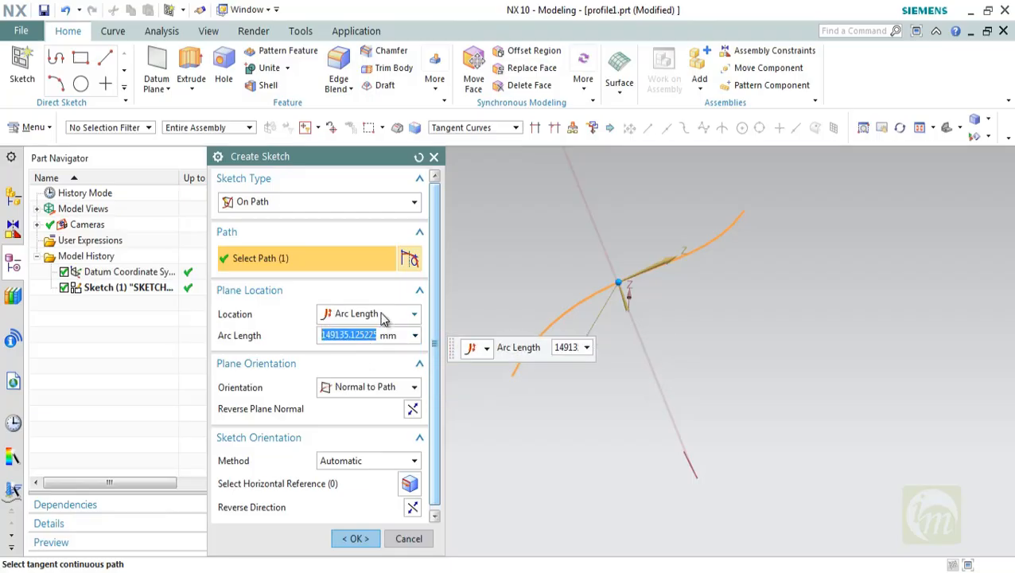
click(384, 317)
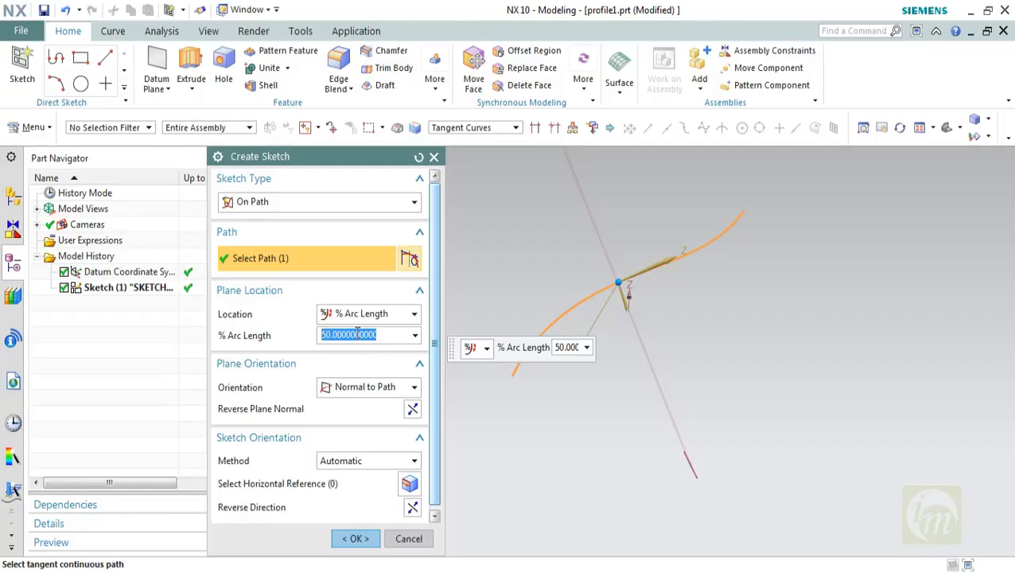
text(10)
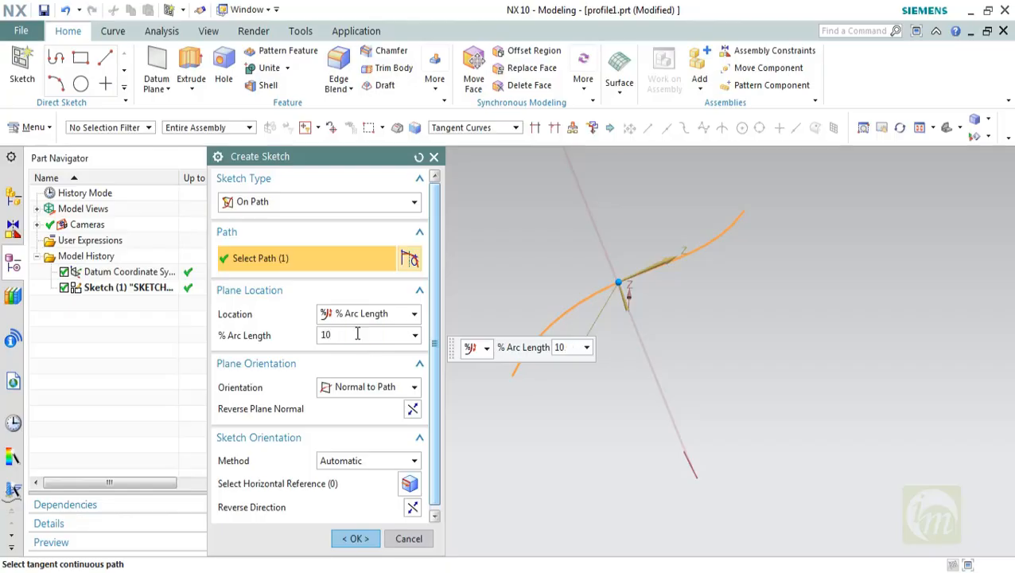
Apply 10 as the % Arc Length of the sketch plane along the spline
key(Return)
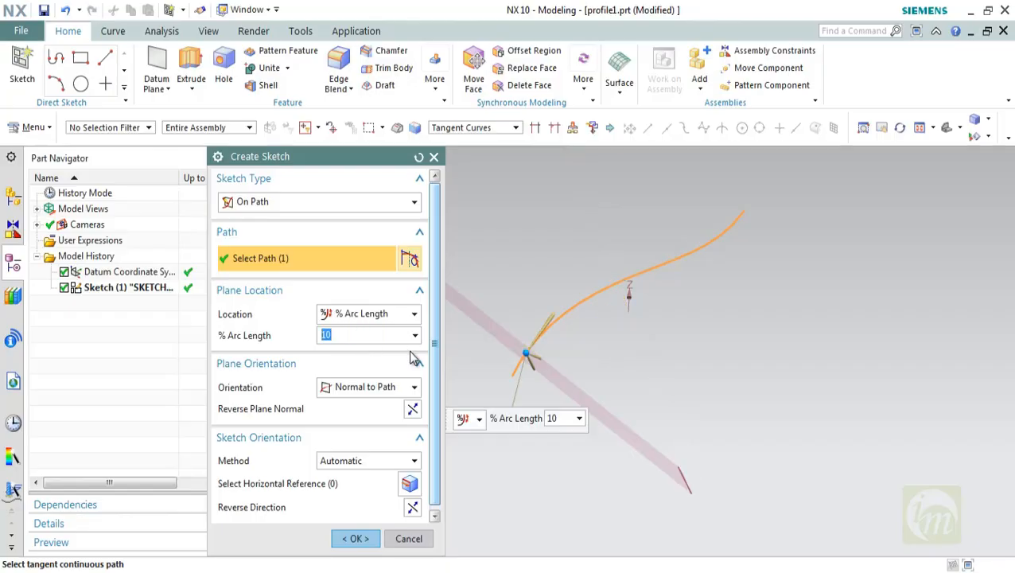
middle_drag(600, 374, 587, 316)
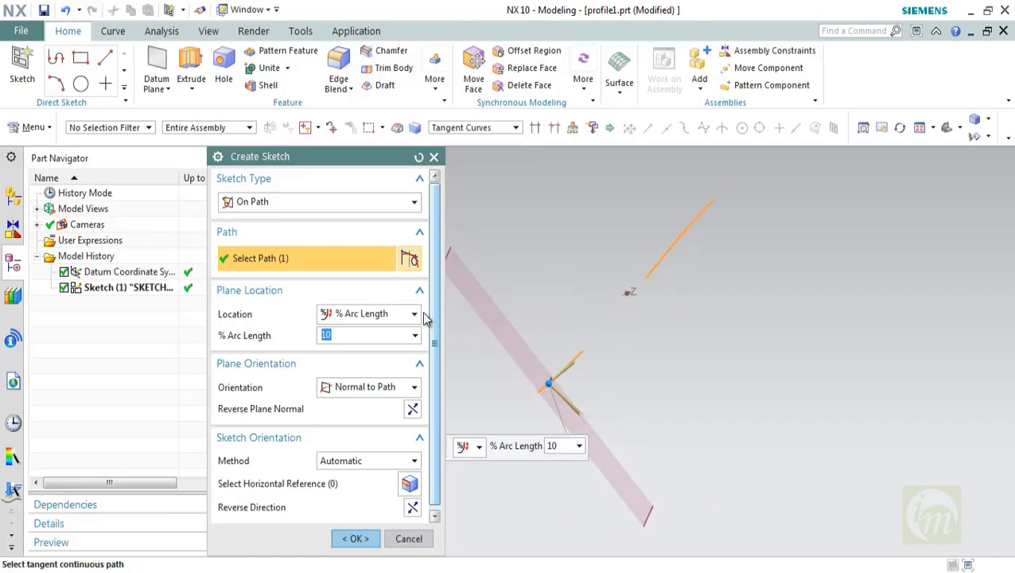
Try the Parallel to Vector plane orientation with the blue axis arrow near the spline as its vector
click(407, 389)
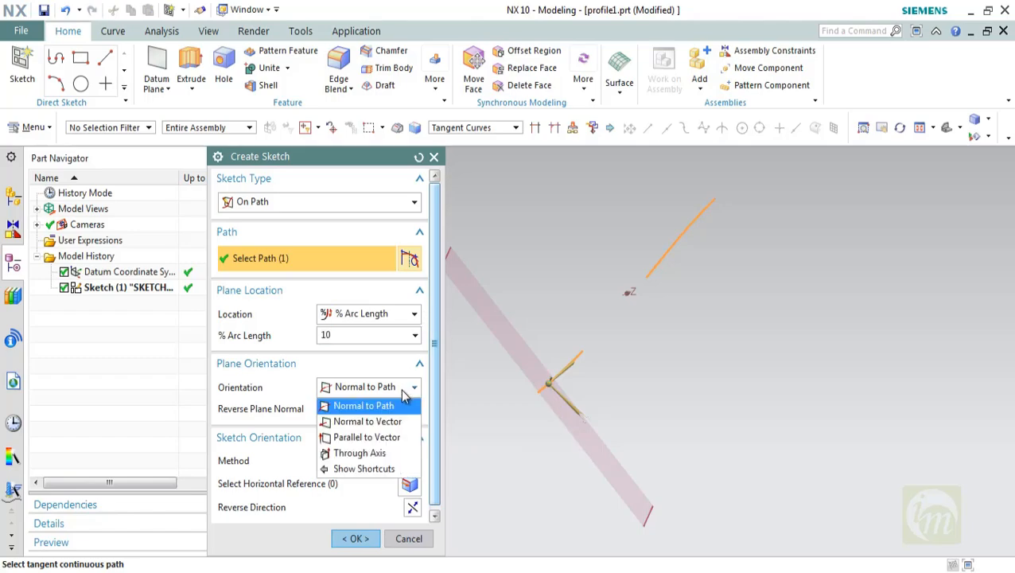
click(398, 442)
middle_drag(658, 397, 641, 350)
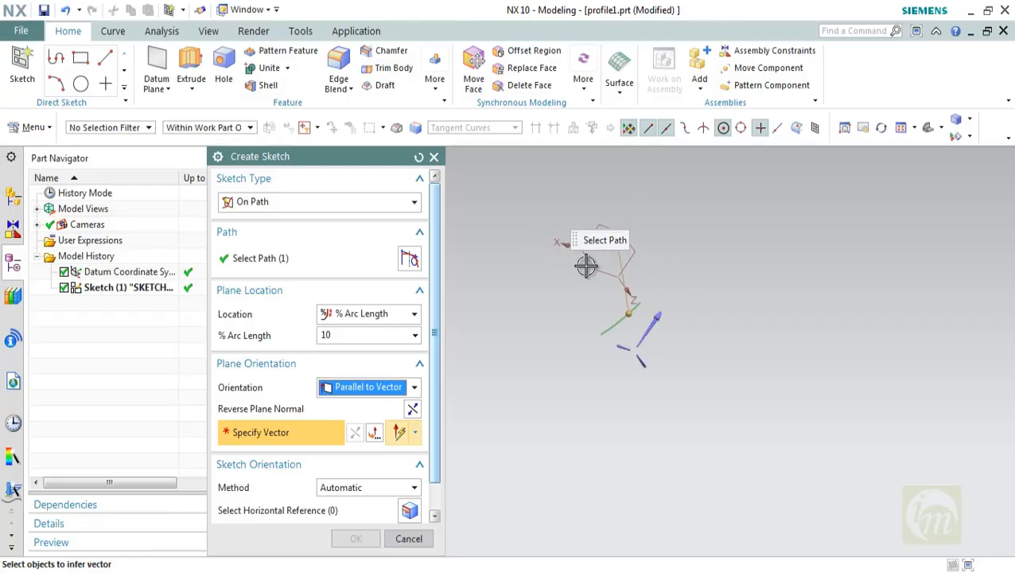
click(655, 317)
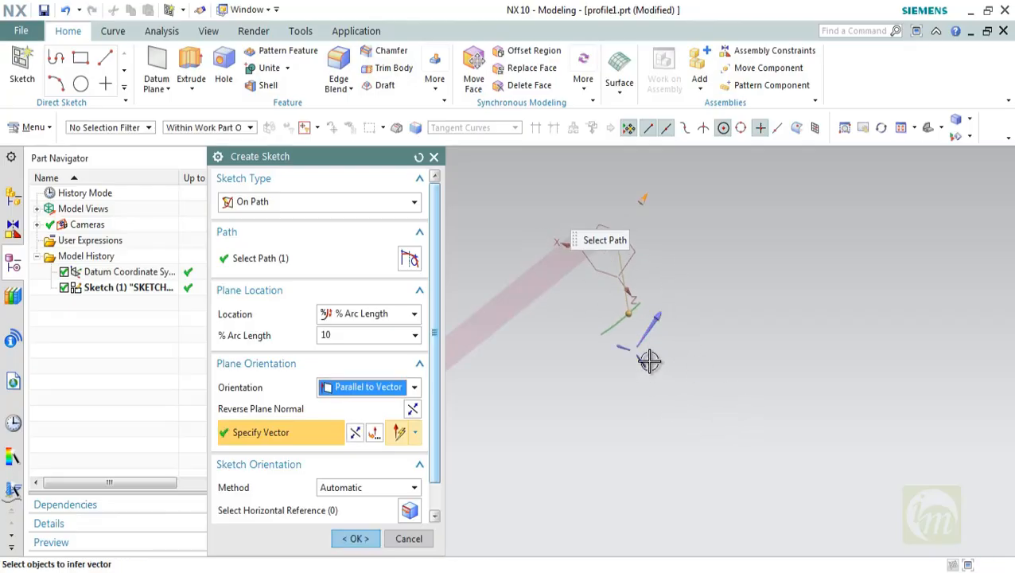
Try the Through Axis plane orientation and return it to Normal to Path
click(399, 396)
click(374, 453)
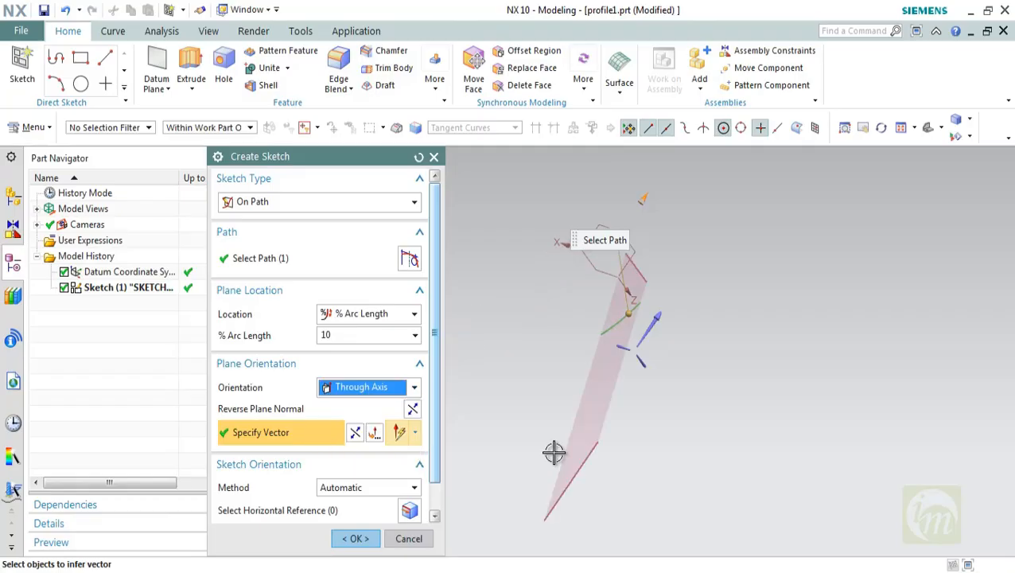
mouse_move(641, 424)
middle_down()
mouse_move(604, 410)
mouse_move(632, 426)
middle_up()
click(356, 387)
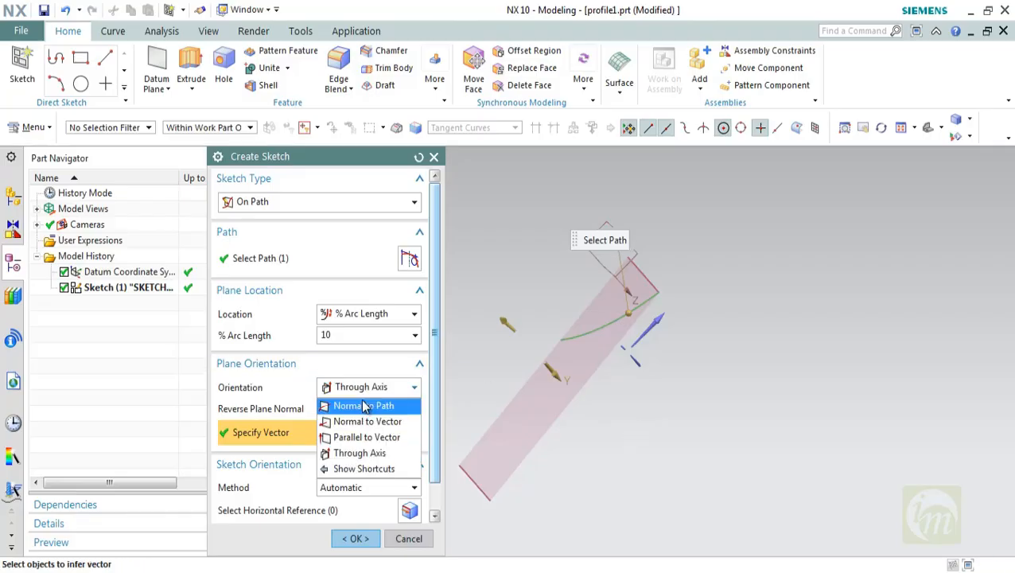
click(364, 405)
mouse_move(642, 428)
middle_down()
mouse_move(695, 422)
mouse_move(663, 399)
mouse_move(636, 399)
mouse_move(445, 445)
middle_up()
Keep the sketch orientation method as Automatic and create the on-path sketch
click(411, 461)
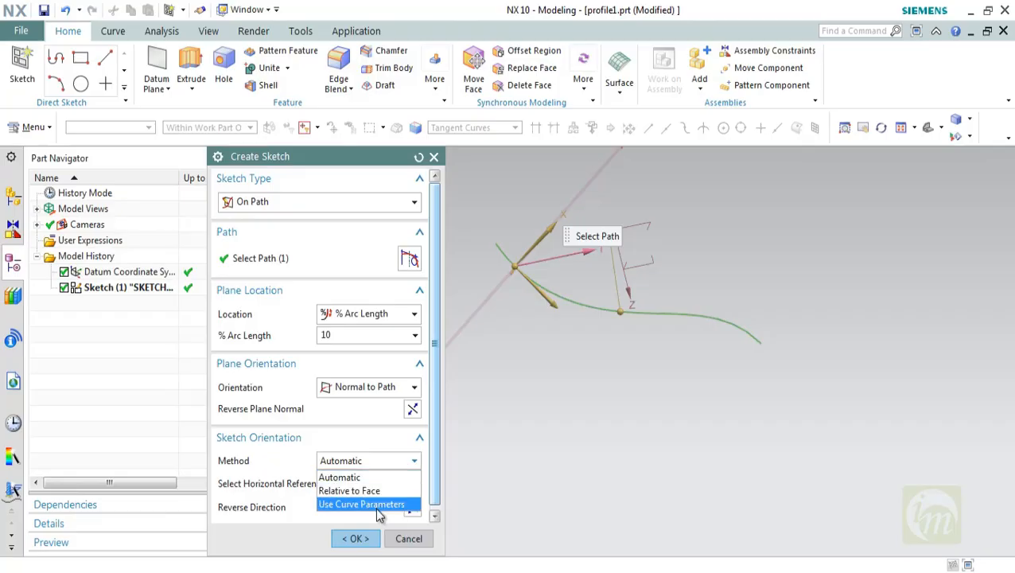
click(364, 478)
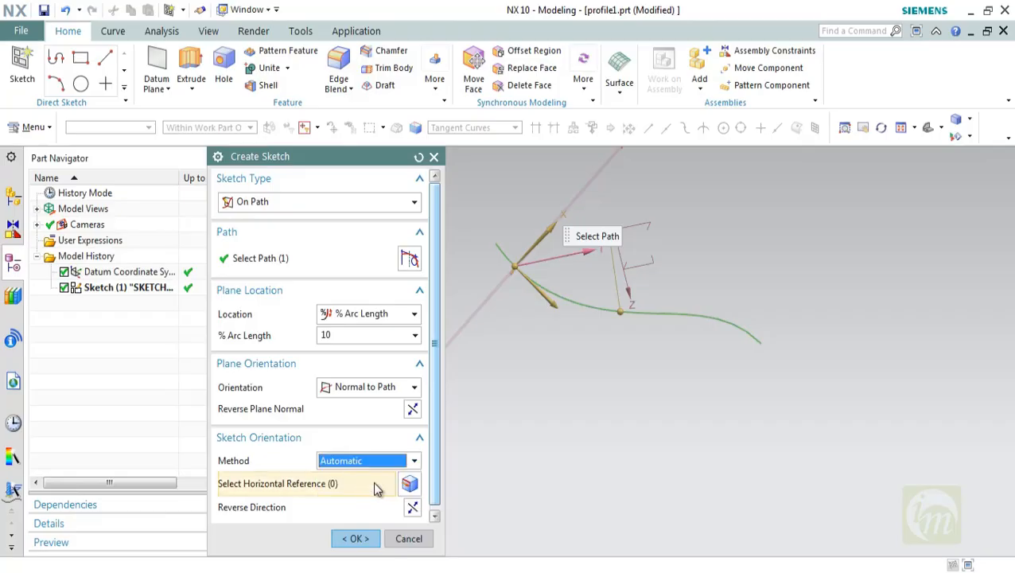
click(355, 538)
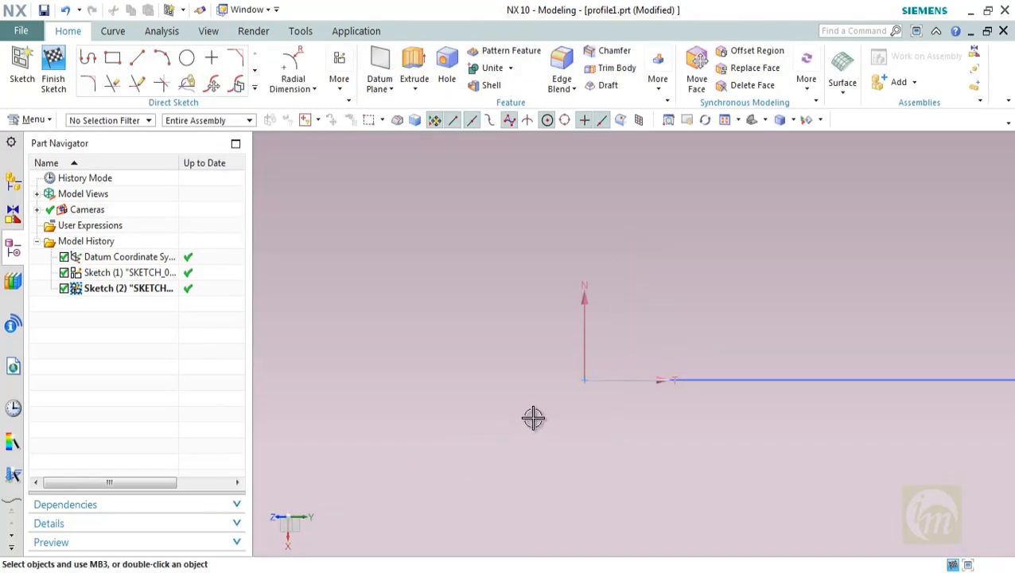
Draw a circle about 443 mm in diameter centred on the sketch origin and finish the sketch
click(186, 58)
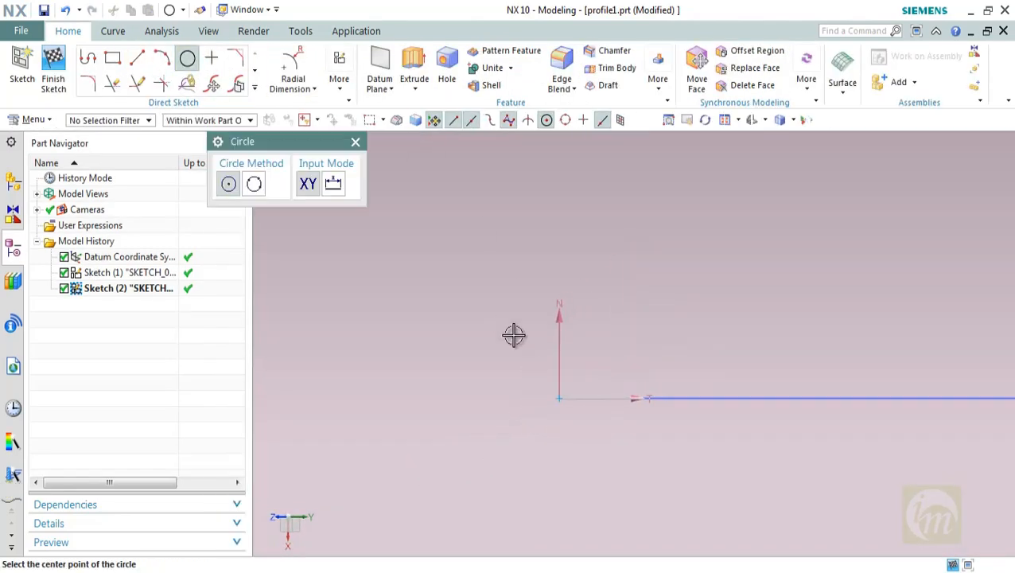
click(560, 398)
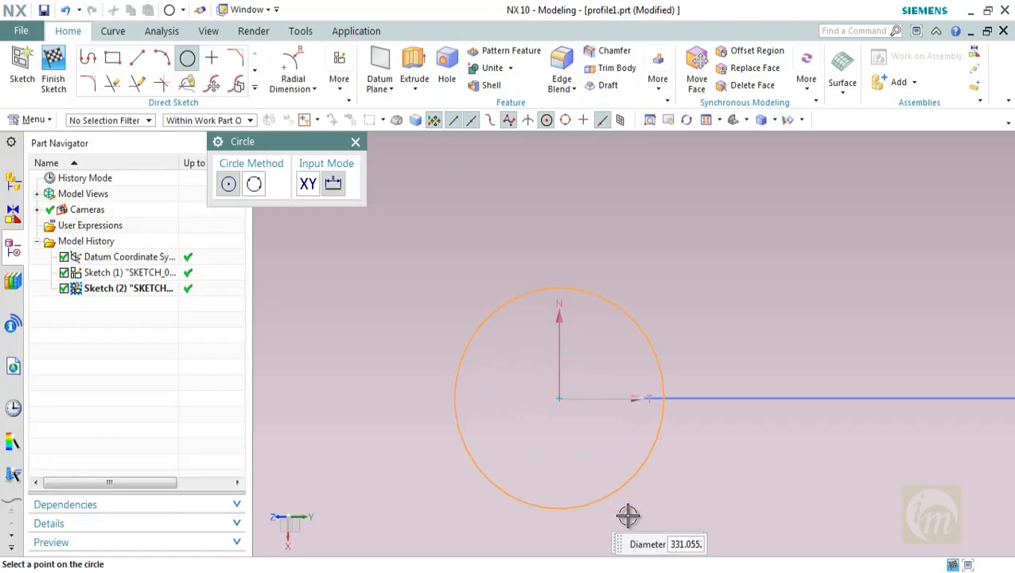
click(661, 480)
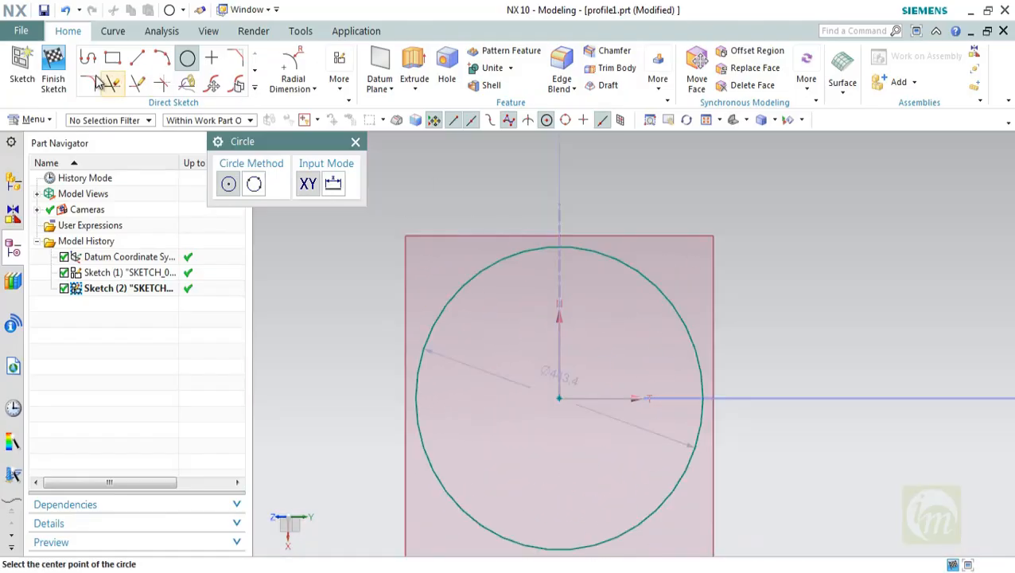
click(54, 72)
Reopen the circle's sketch on the spline for editing
scroll(548, 299, down, 5)
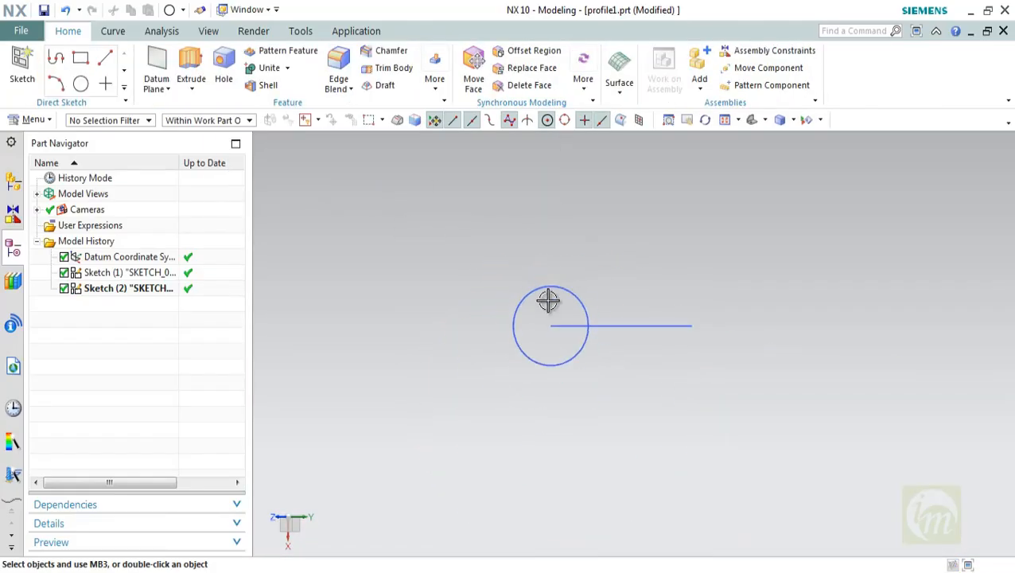
mouse_move(612, 299)
middle_down()
mouse_move(614, 344)
mouse_move(578, 328)
middle_up()
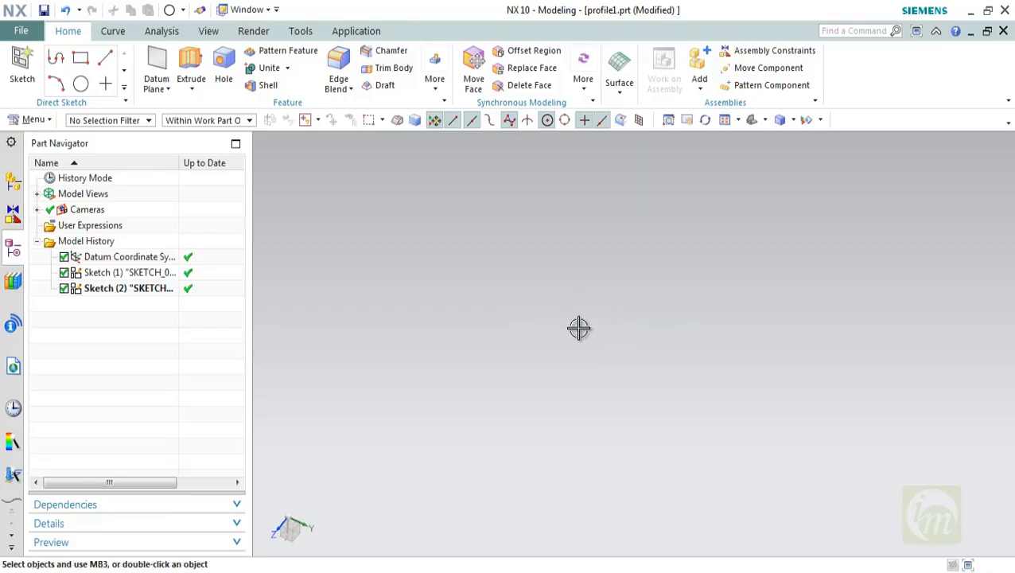
key(Home)
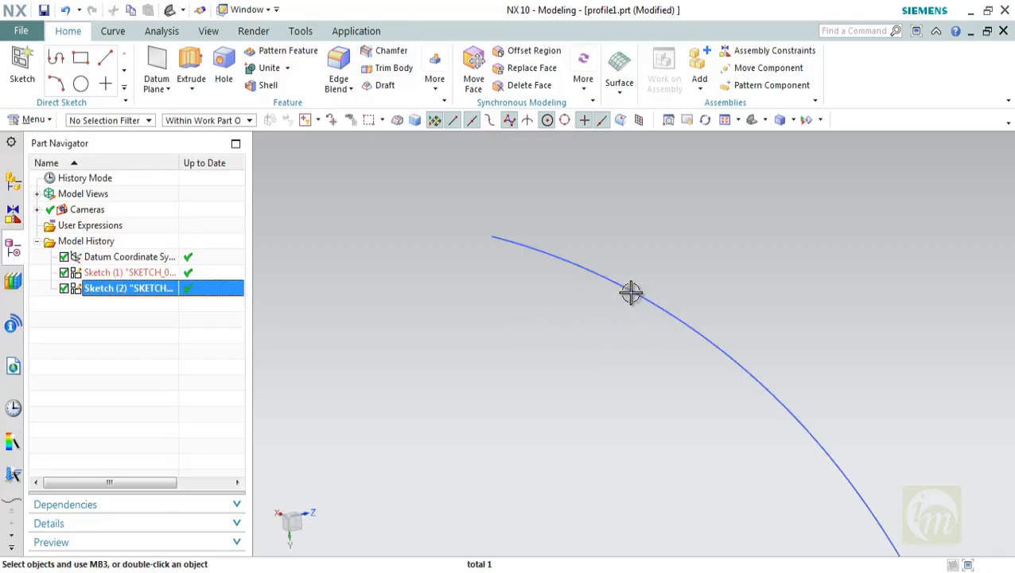
scroll(631, 292, up, 5)
scroll(603, 251, up, 6)
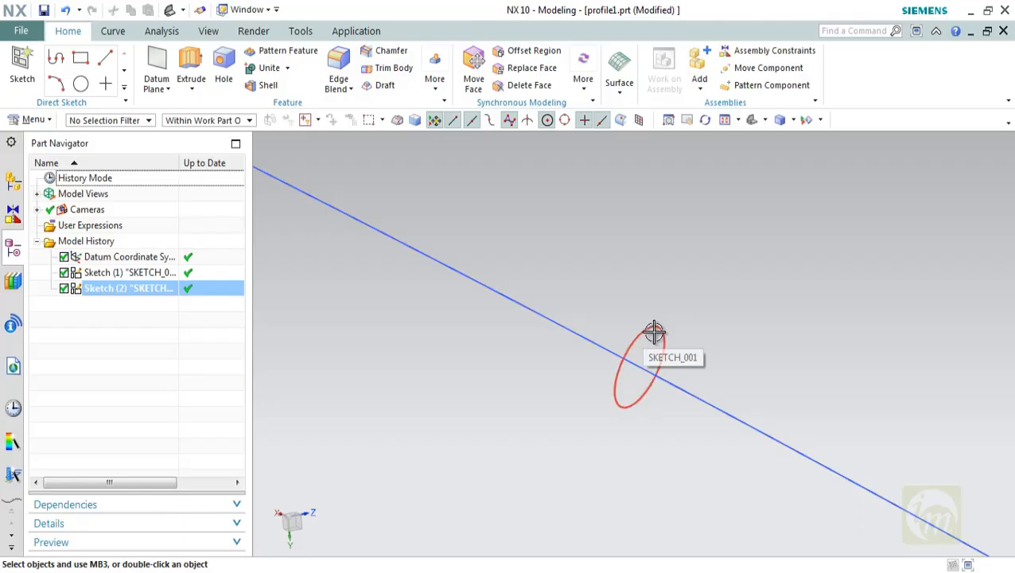
click(653, 331)
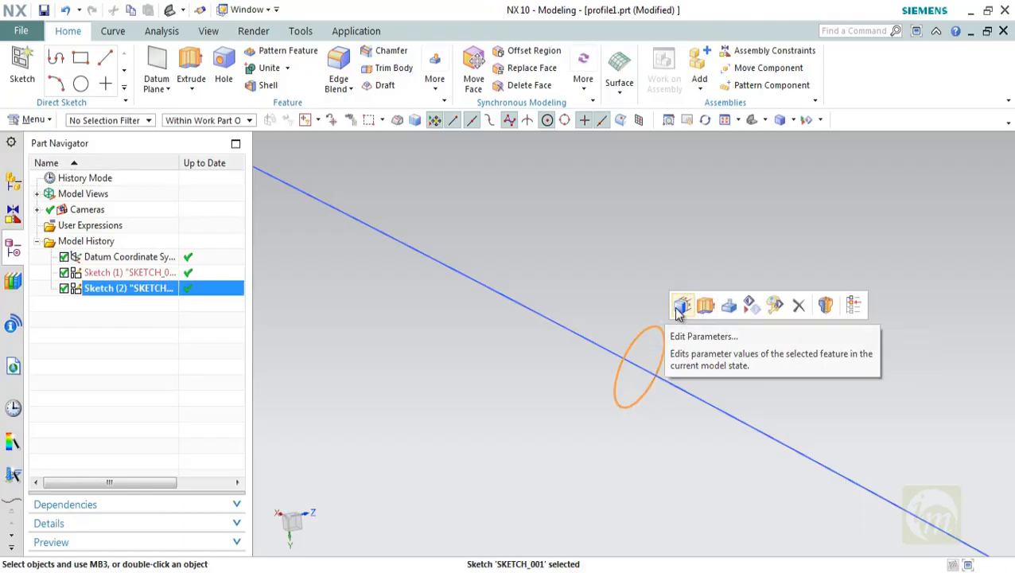
right_click(165, 288)
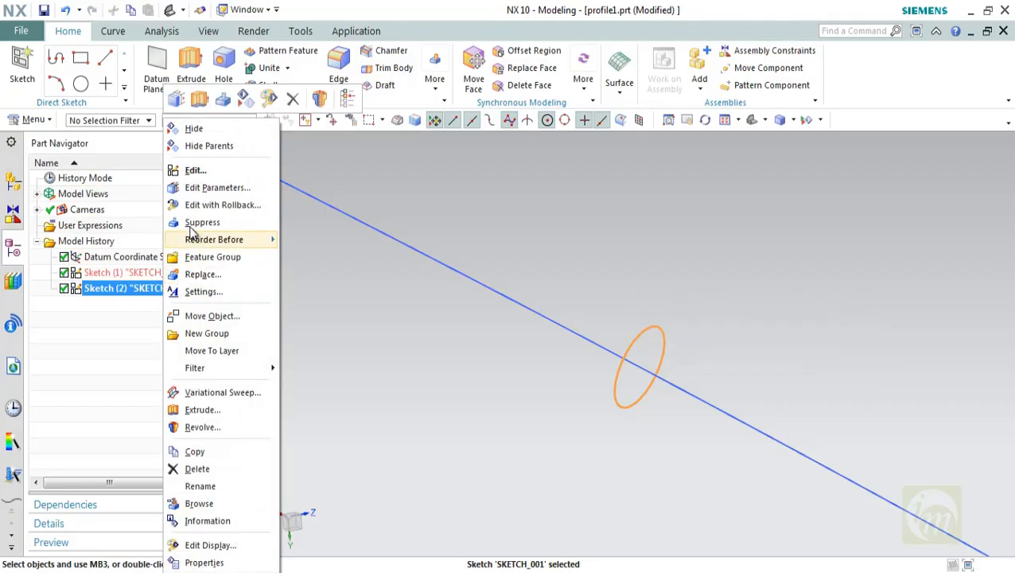
click(215, 187)
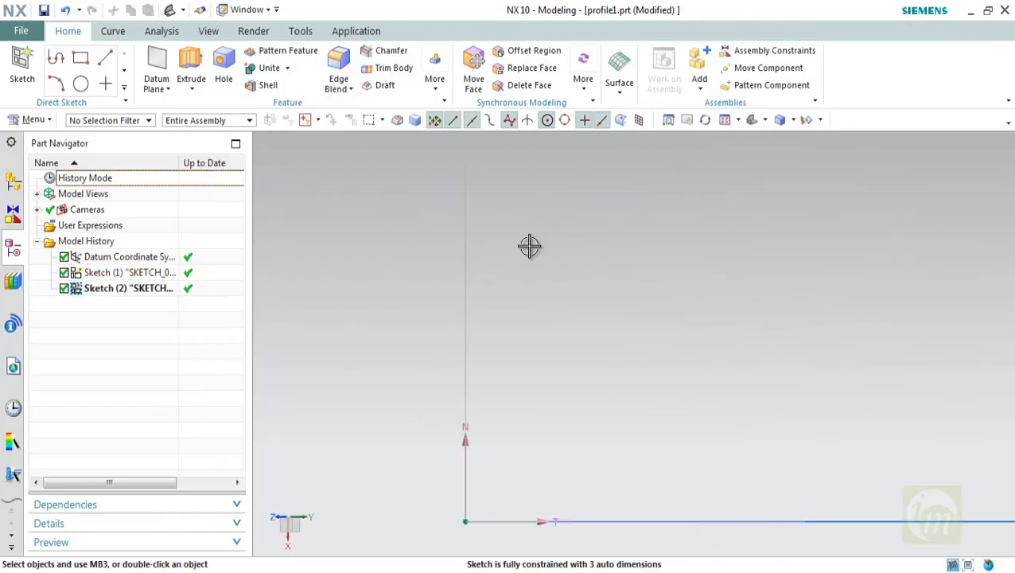
Move the circle's diameter dimension clear of the circle, above it along the vertical axis
scroll(496, 414, up, 6)
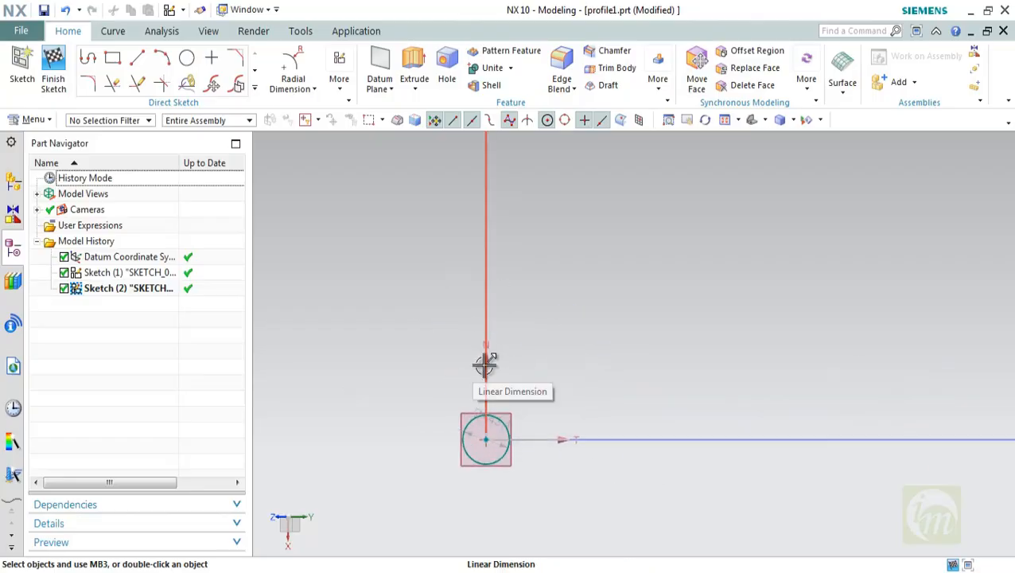
click(497, 419)
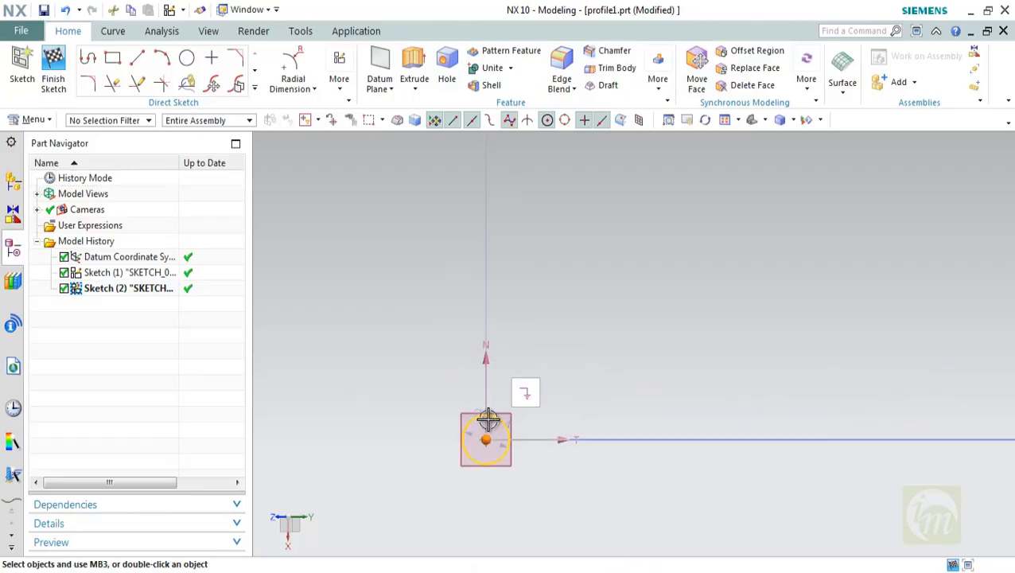
drag(491, 417, 534, 287)
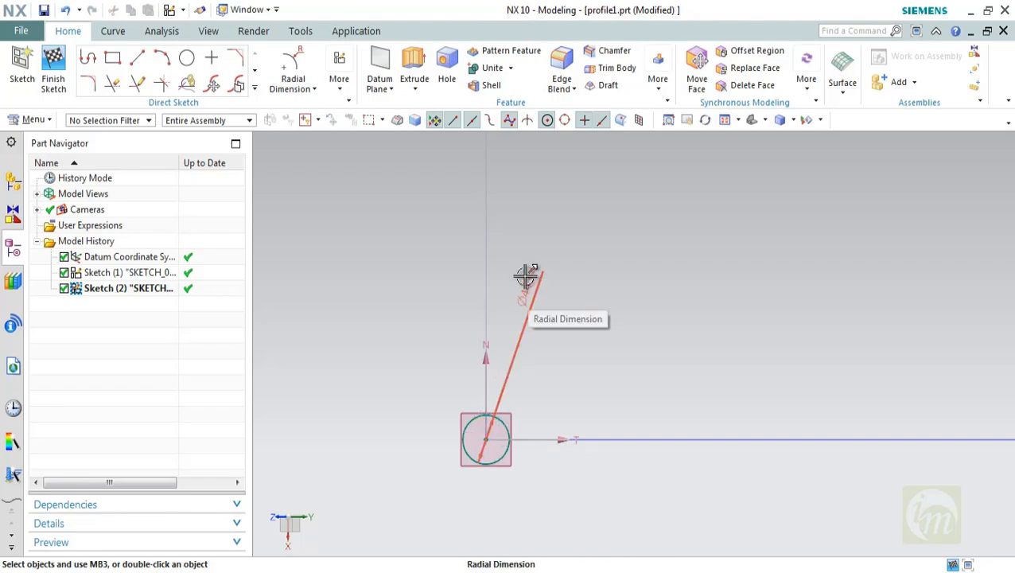
Set the circle's diameter first to 2000 mm and finally to 10000 mm
double_click(525, 276)
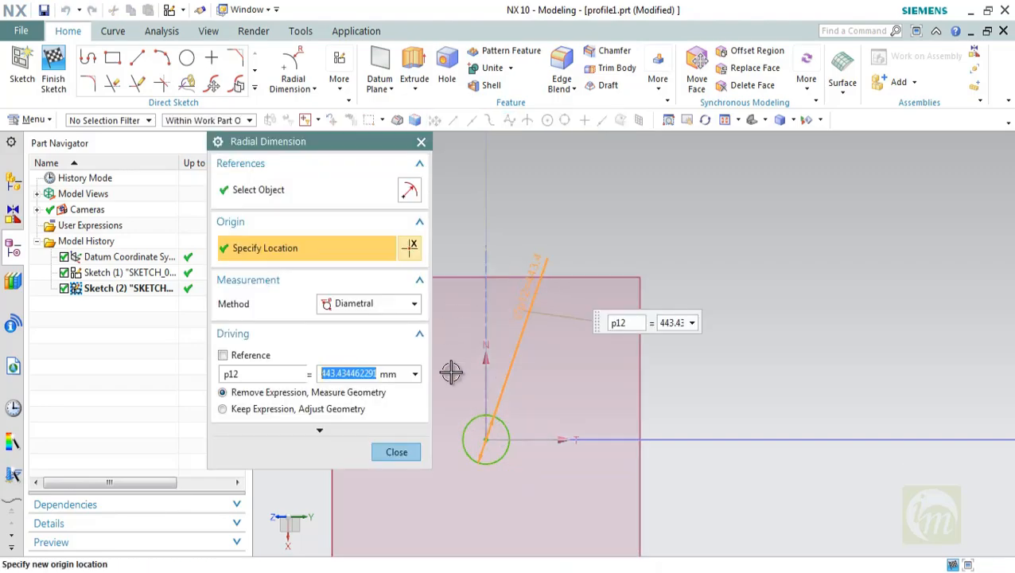
text(2000)
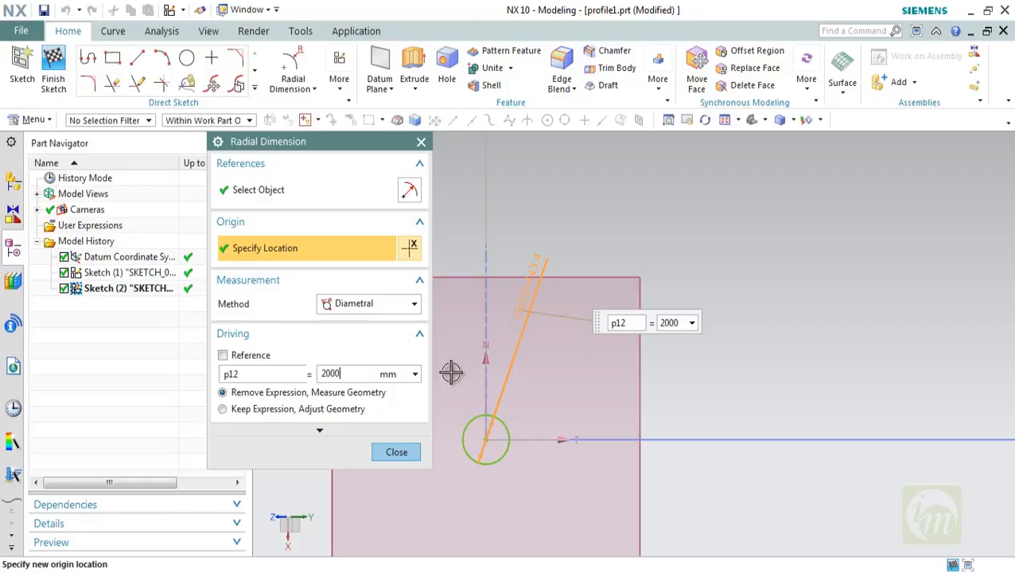
key(Return)
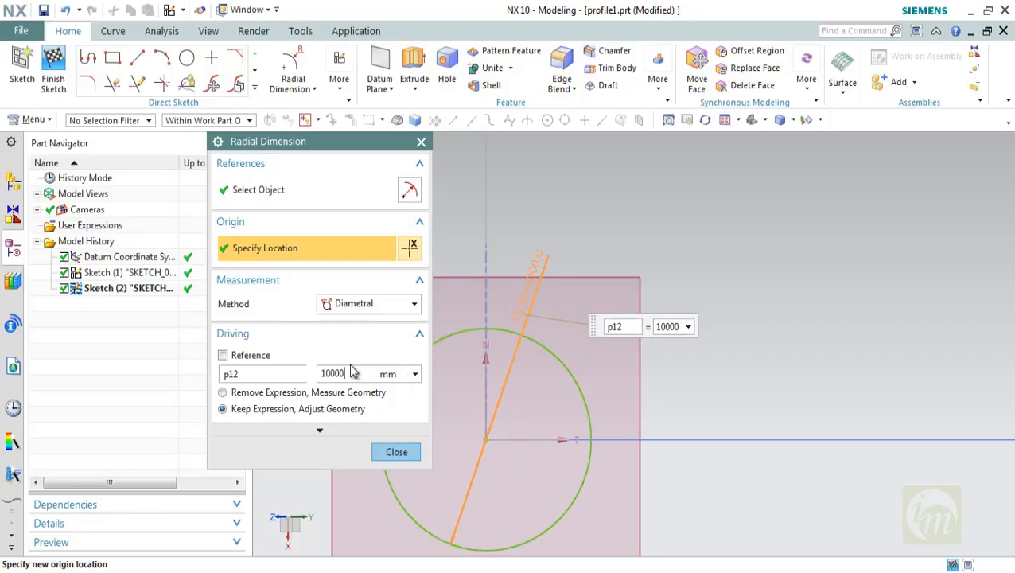
text(10000)
key(Return)
click(396, 451)
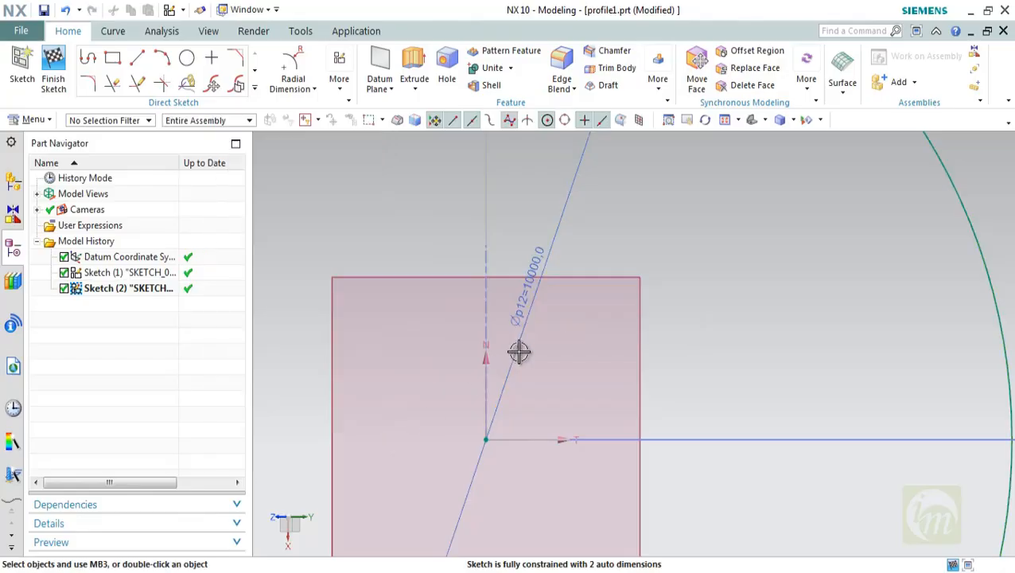
Finish the sketch and examine the enlarged circle's position on the spline from several angles
scroll(525, 354, down, 5)
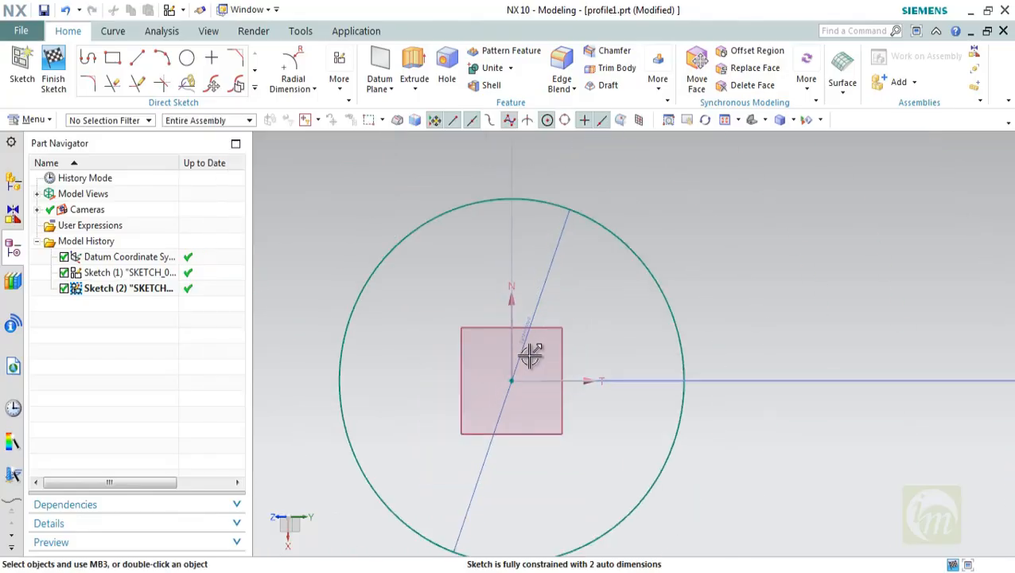
click(54, 67)
mouse_move(618, 308)
middle_down()
mouse_move(636, 333)
mouse_move(627, 317)
mouse_move(595, 321)
mouse_move(610, 330)
mouse_move(662, 278)
middle_up()
scroll(768, 249, up, 3)
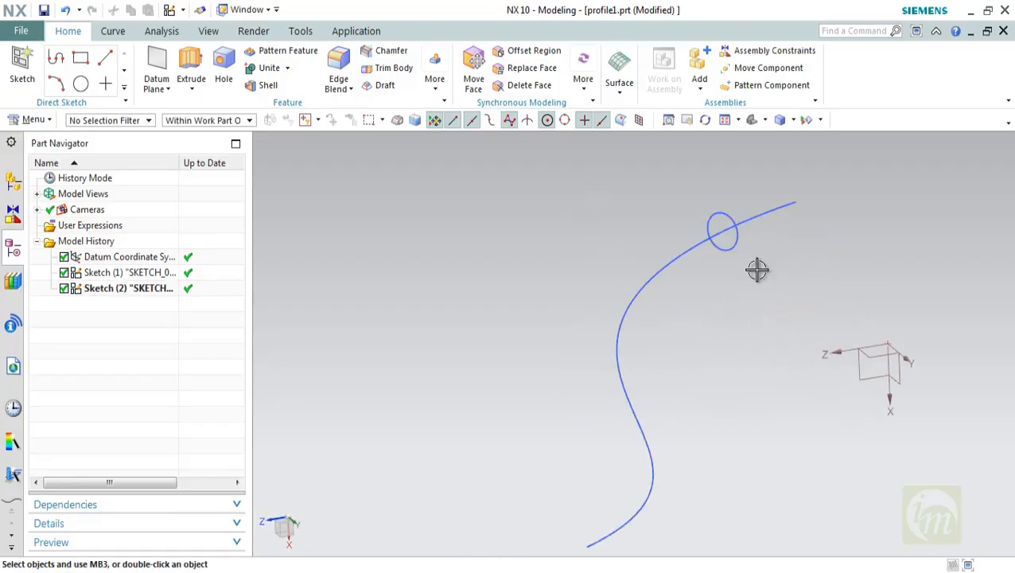
mouse_move(756, 270)
middle_down()
mouse_move(782, 260)
mouse_move(741, 269)
middle_up()
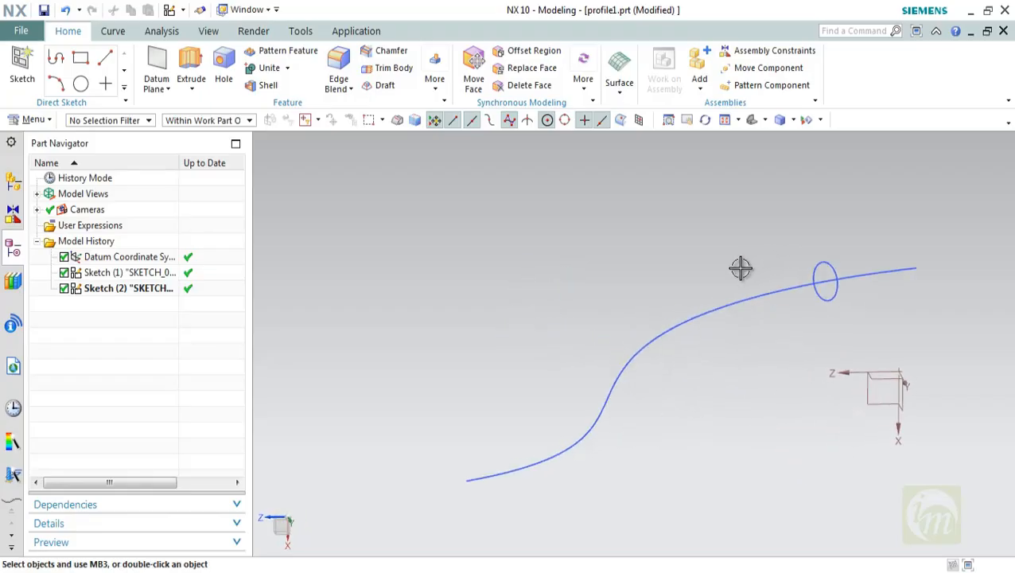
mouse_move(605, 310)
middle_down()
mouse_move(628, 296)
mouse_move(618, 295)
middle_up()
Review the plane method options for a new sketch of type On Plane and leave without creating it
click(24, 70)
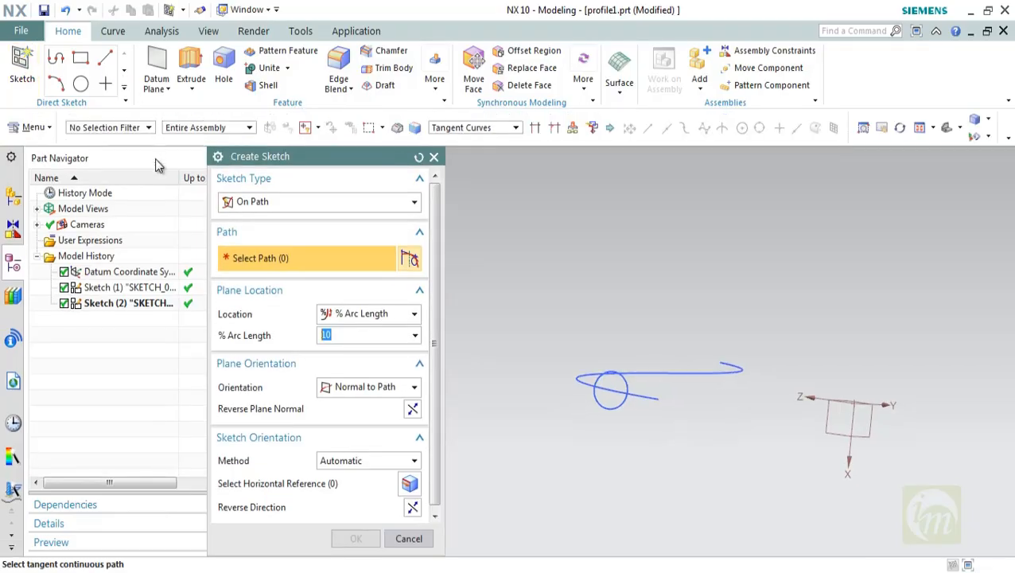
click(337, 204)
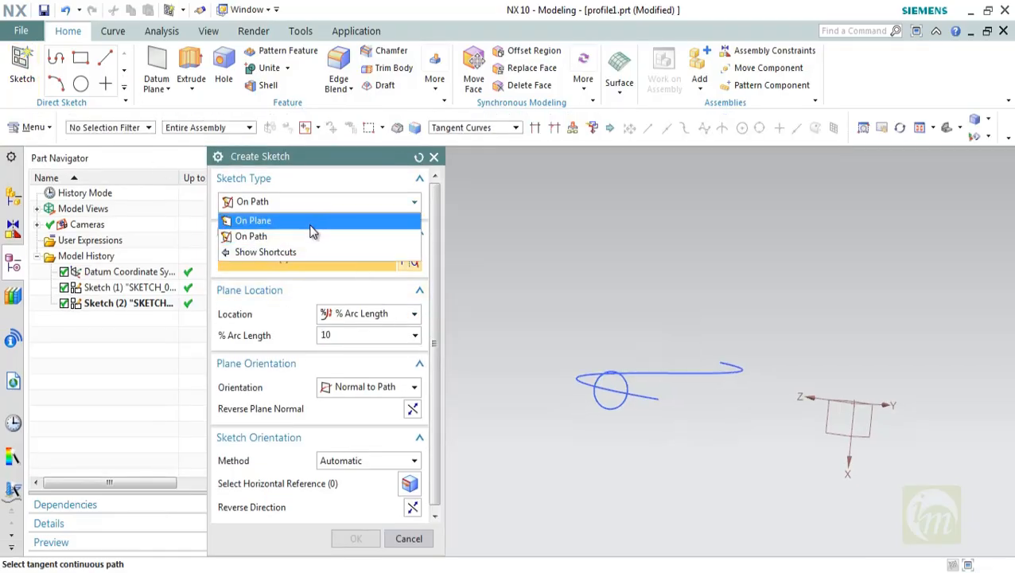
click(310, 221)
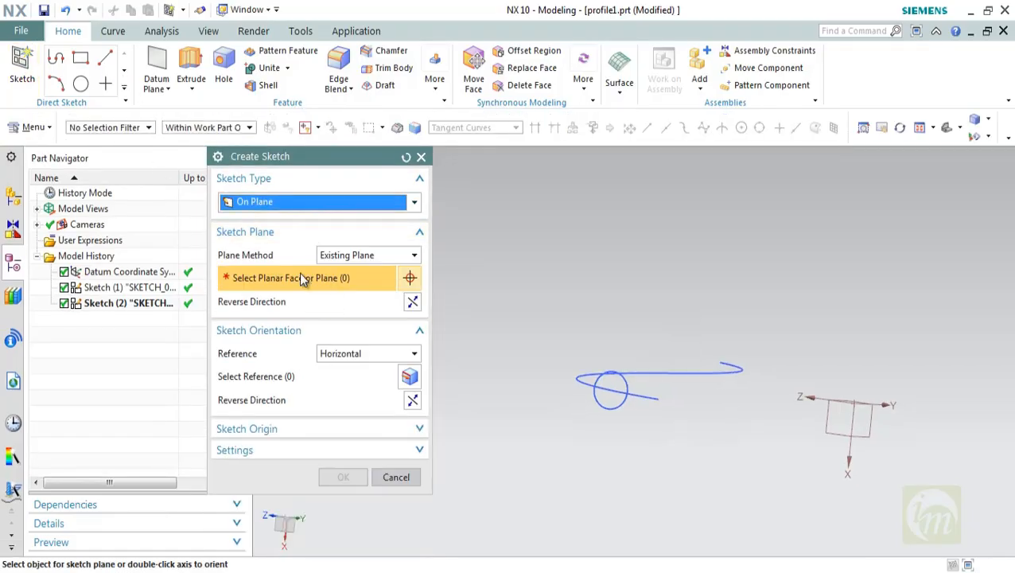
click(356, 256)
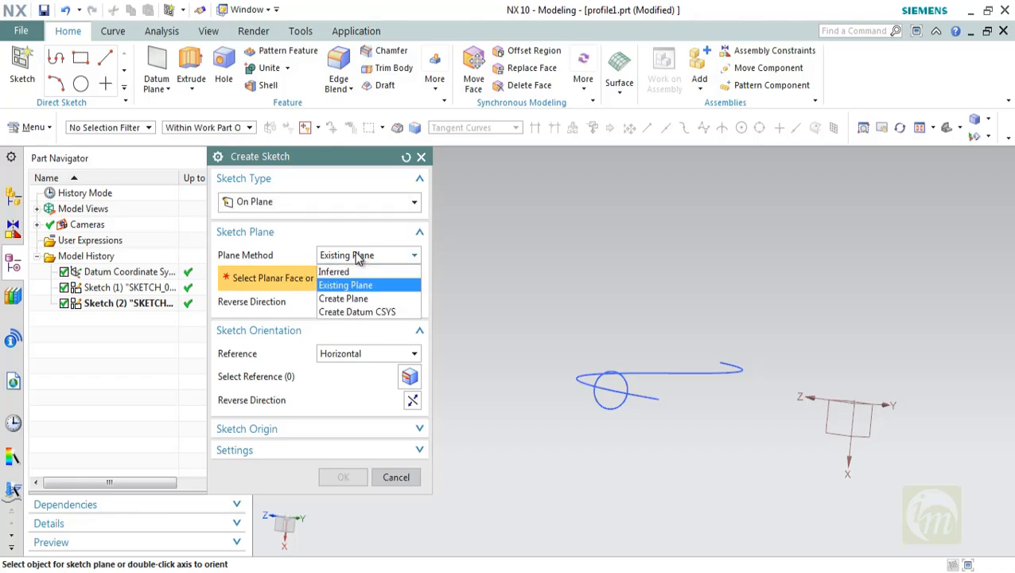
key(Escape)
key(Escape)
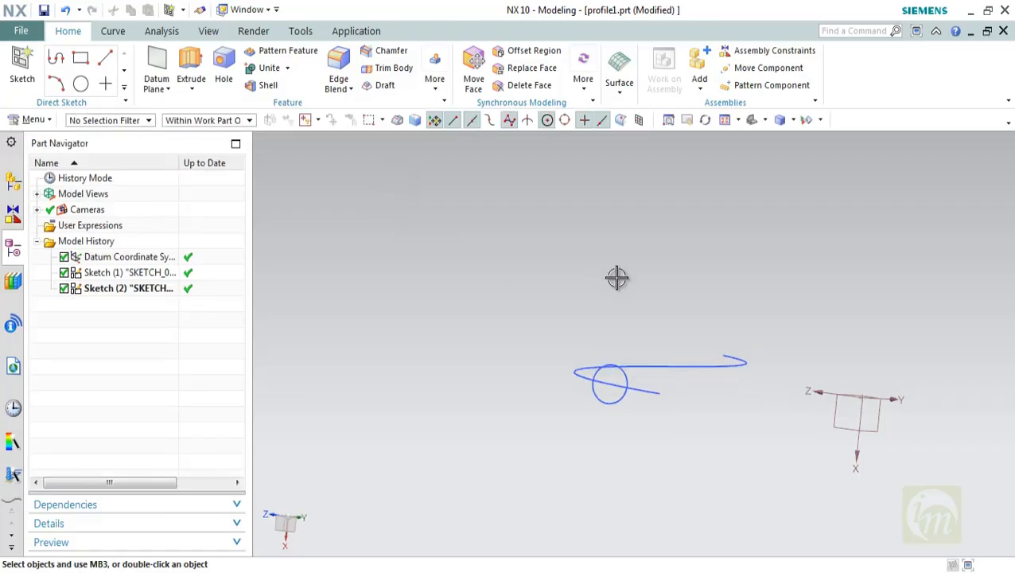
Start a new On Plane sketch using the Create Plane method with the At Angle plane type
mouse_move(641, 284)
middle_down()
mouse_move(605, 289)
mouse_move(607, 302)
mouse_move(592, 295)
middle_up()
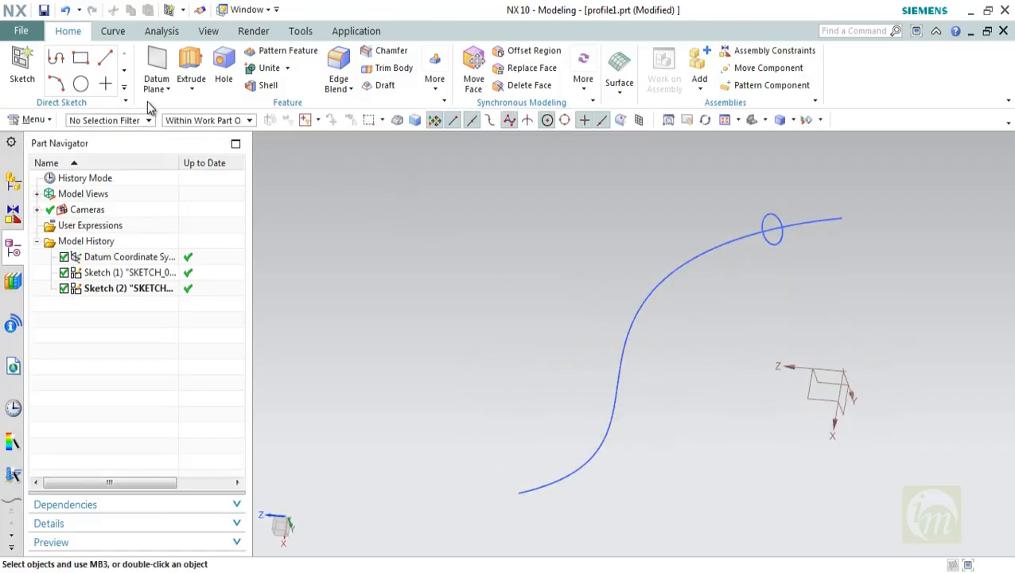
click(23, 70)
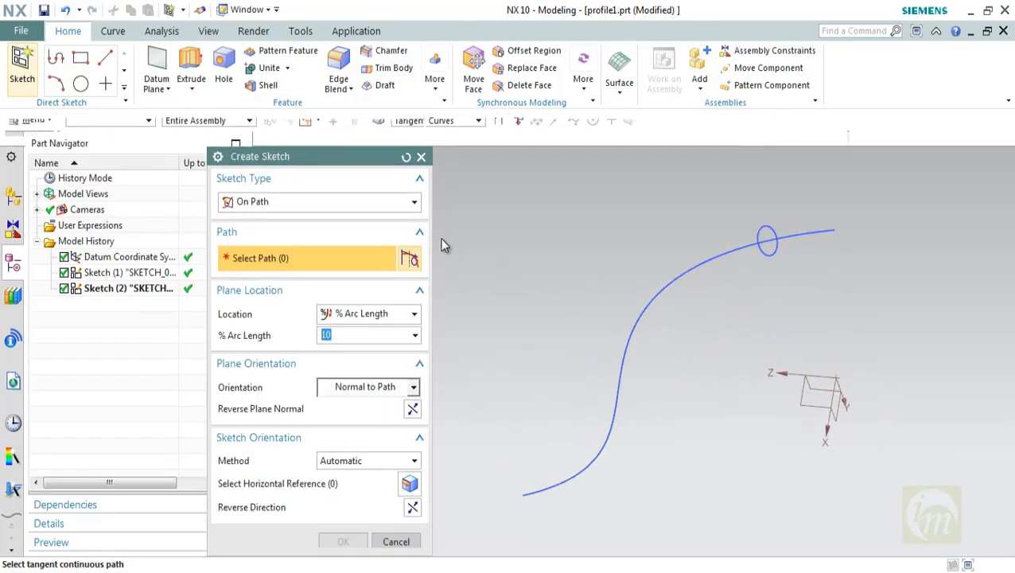
click(311, 201)
click(305, 222)
click(371, 256)
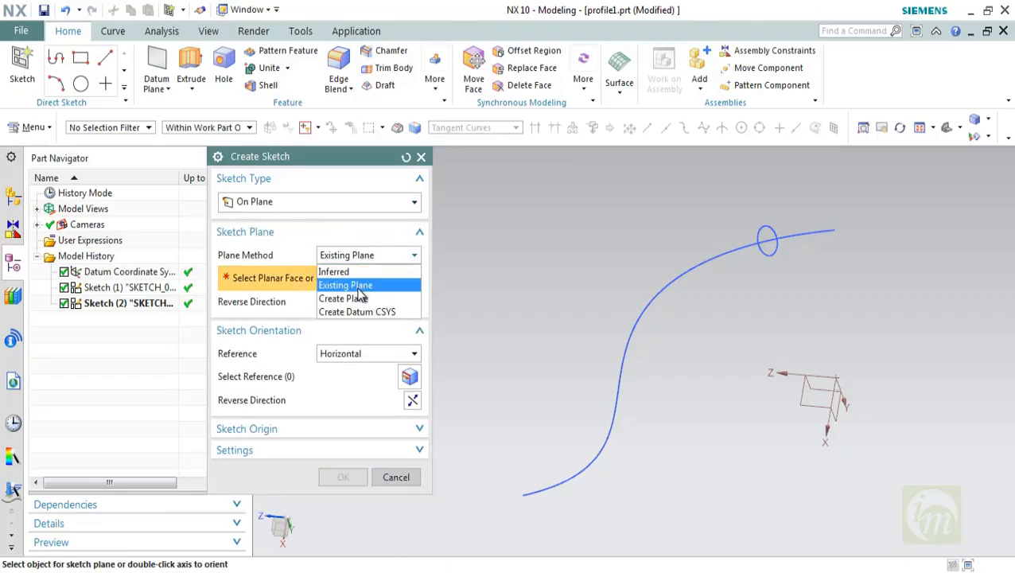
click(357, 298)
click(414, 281)
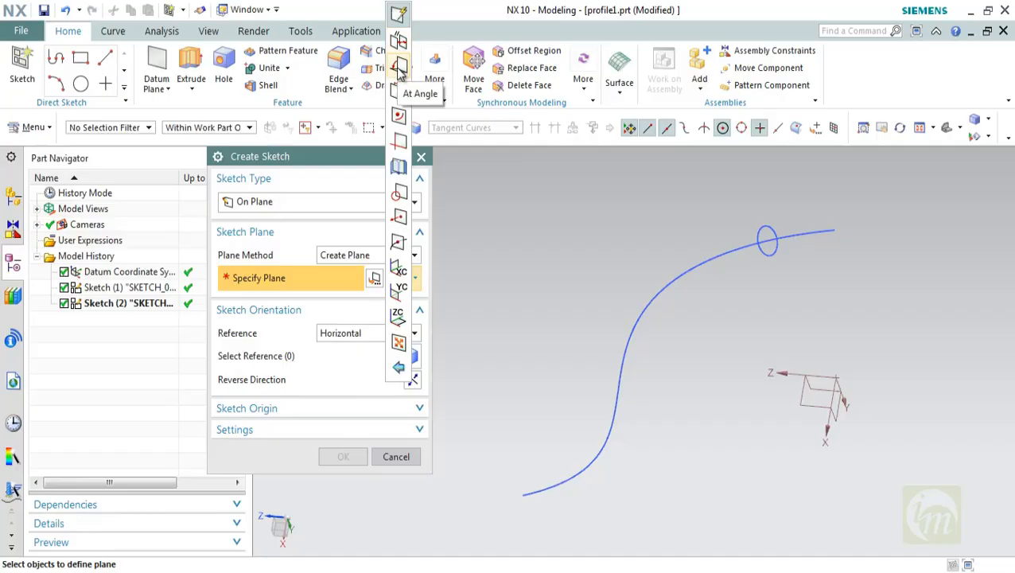
click(400, 68)
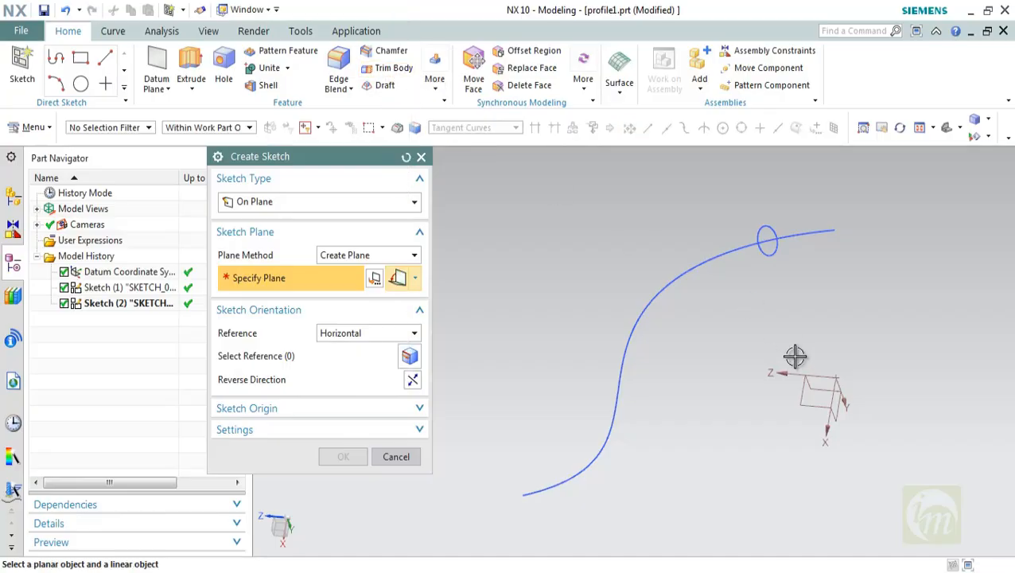
Define the angled plane with the XZ plane as planar reference and the X axis as its through axis
click(804, 397)
middle_drag(807, 397, 831, 372)
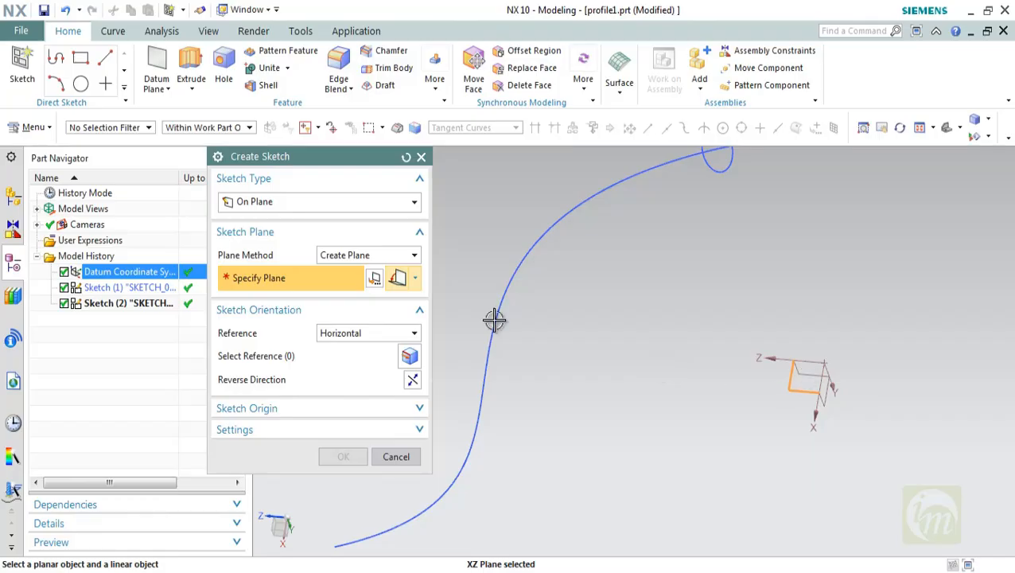
click(375, 277)
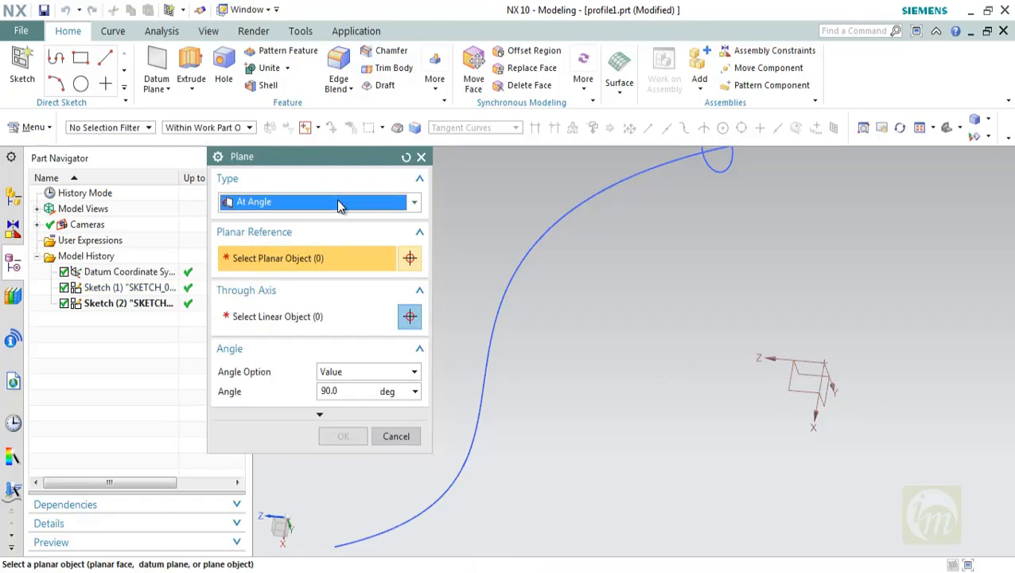
click(813, 380)
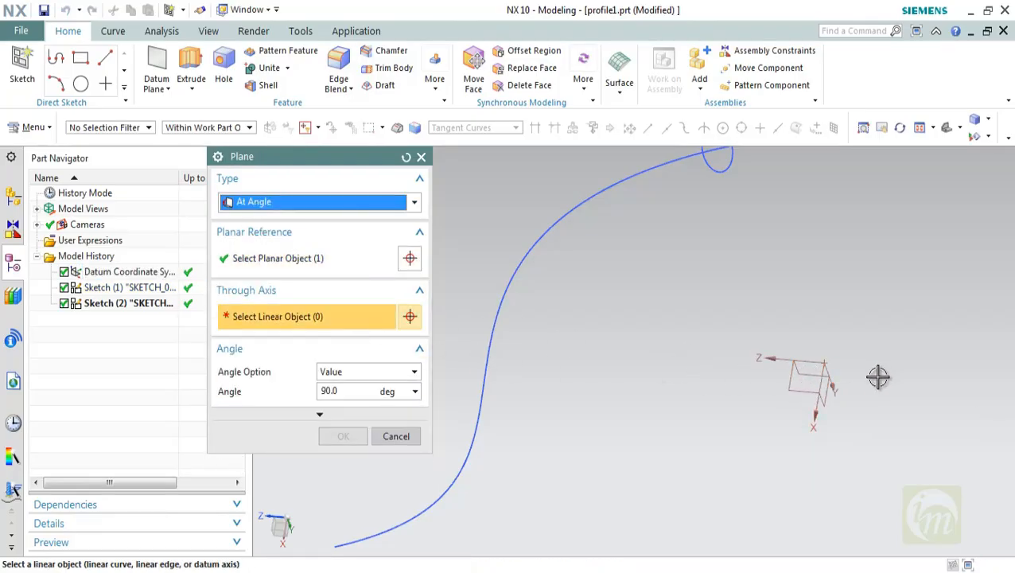
click(816, 374)
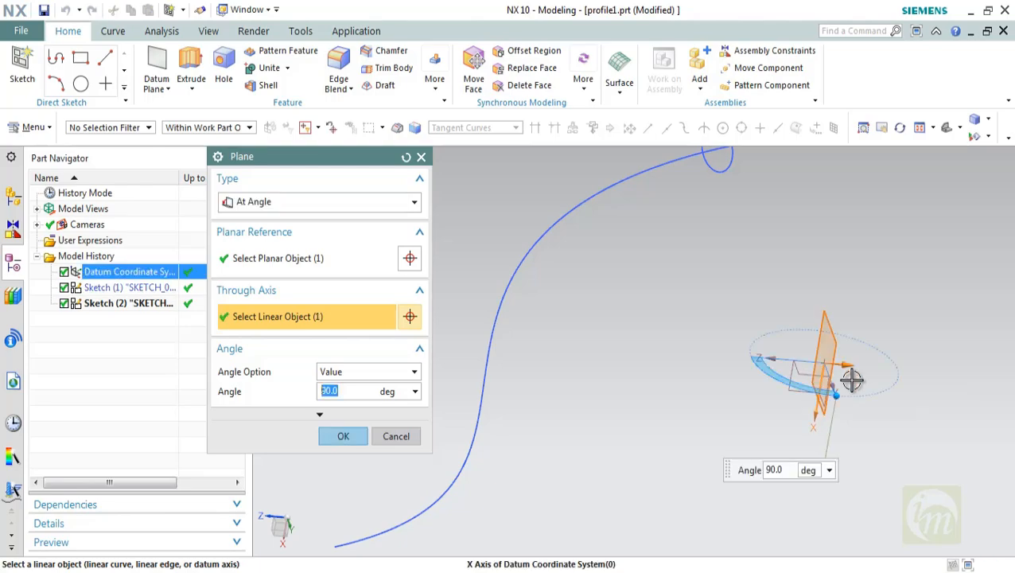
Rotate the plane to an angle of 141 degrees and create the sketch on it
middle_drag(849, 412, 861, 435)
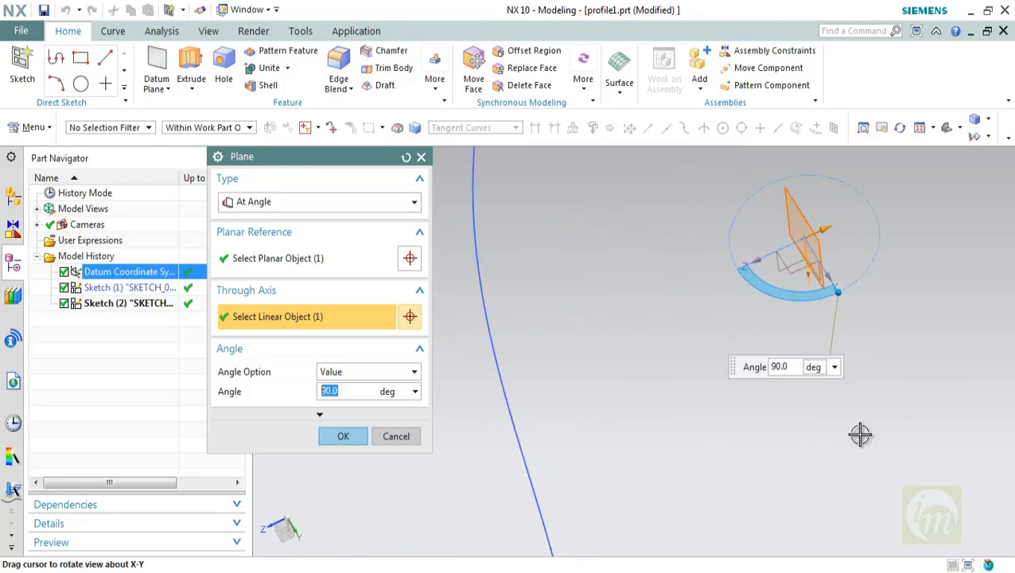
drag(825, 296, 877, 249)
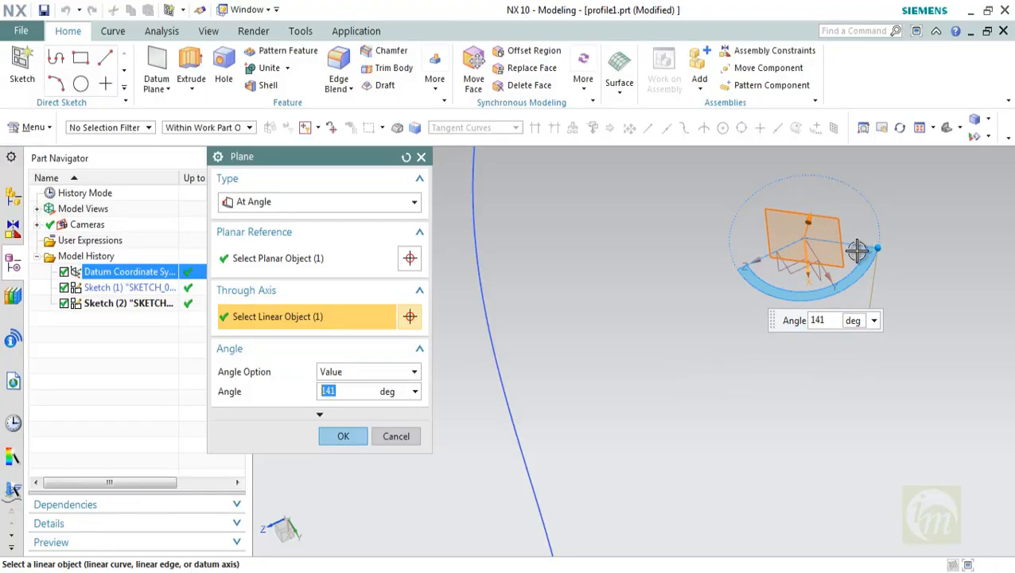
click(335, 431)
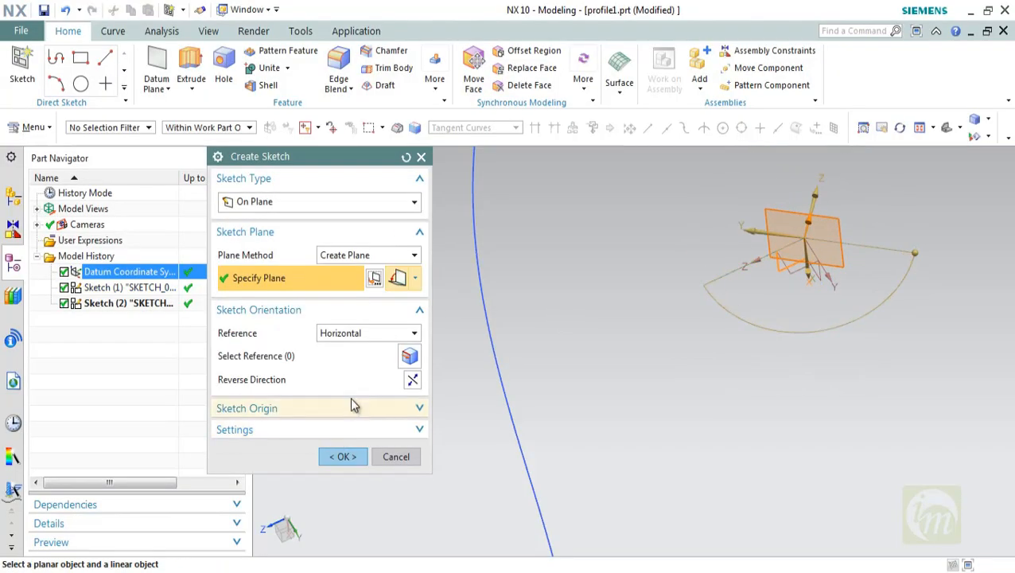
click(328, 458)
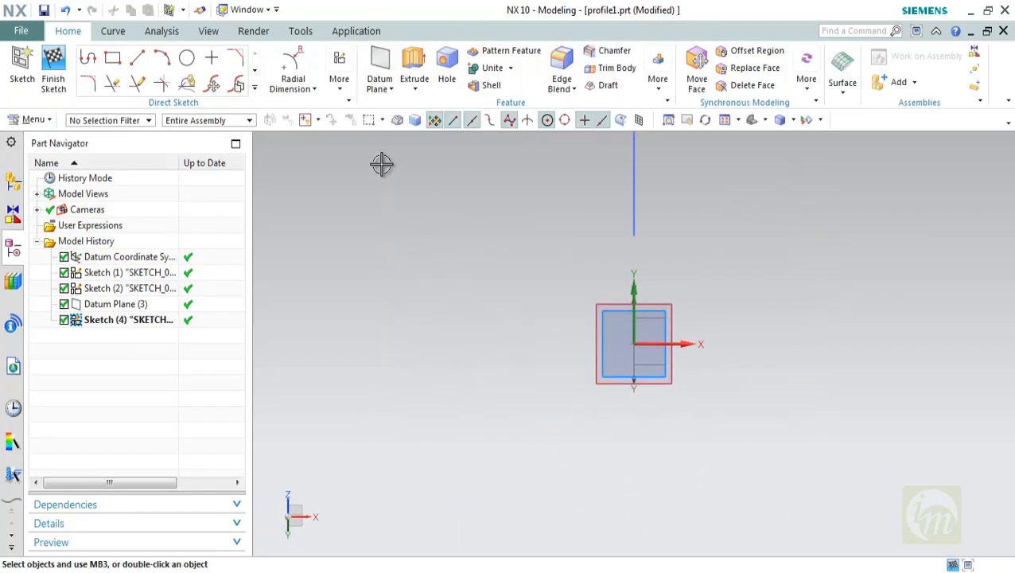
Sketch a circle about 11700 mm in diameter, centred close to the sketch origin, and finish the sketch
click(185, 69)
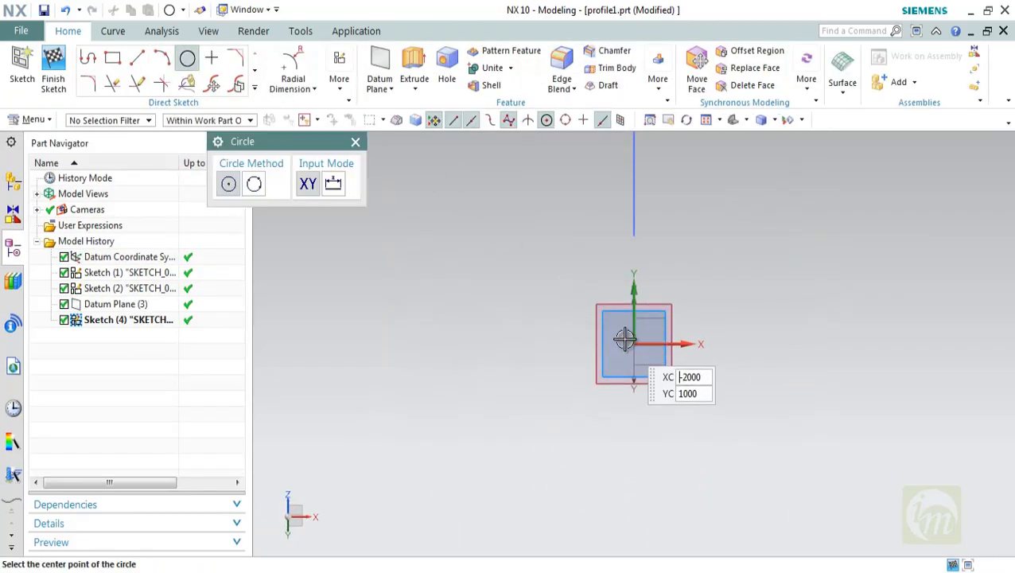
click(632, 340)
click(632, 371)
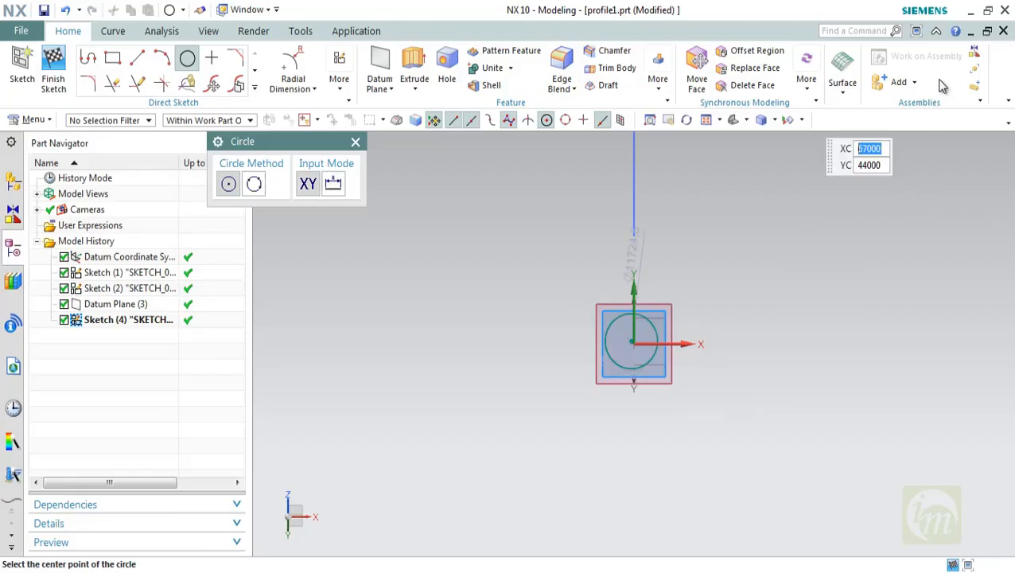
click(53, 65)
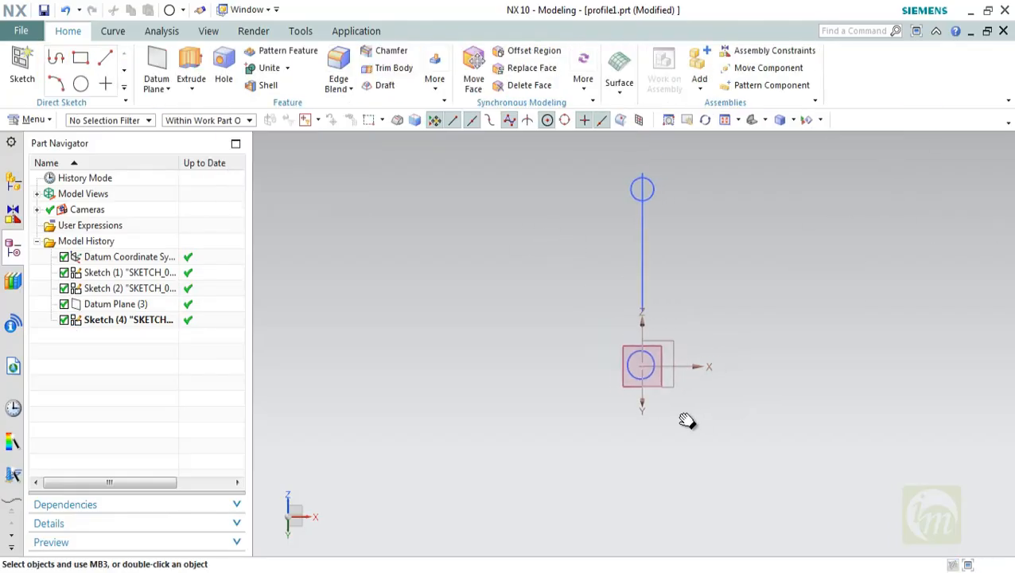
Examine the circle on its angled plane from several directions and review the type options of the Datum Plane command
middle_drag(680, 344, 623, 356)
scroll(544, 386, down, 3)
middle_drag(544, 386, 551, 339)
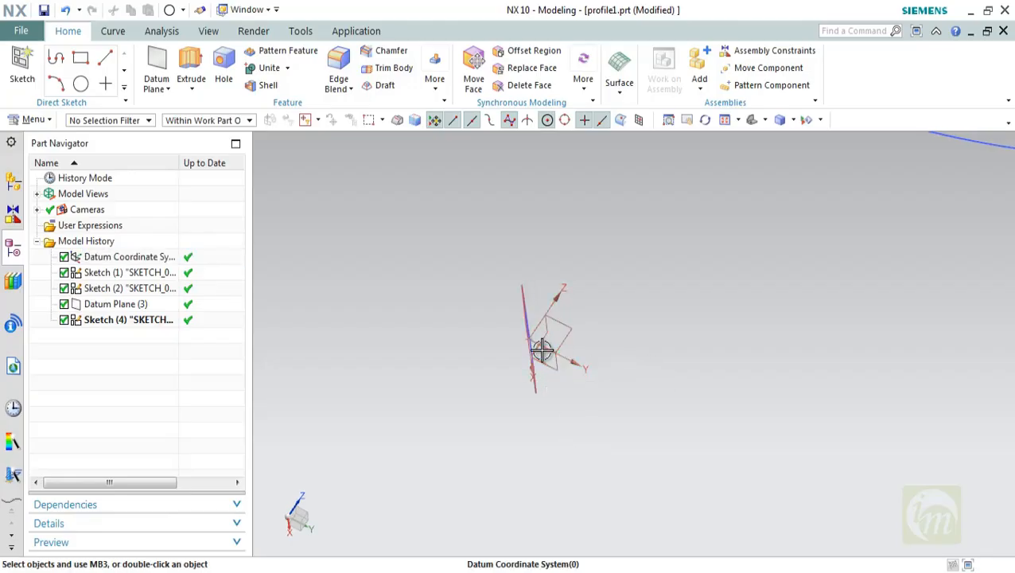
mouse_move(541, 348)
middle_down()
mouse_move(566, 353)
mouse_move(549, 350)
middle_up()
middle_drag(462, 341, 438, 359)
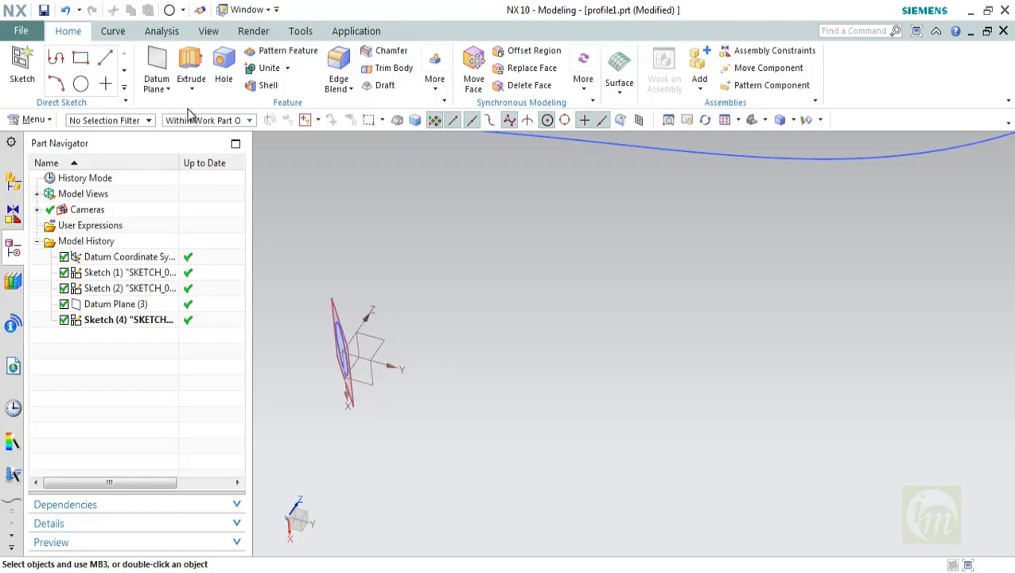
click(167, 93)
click(168, 107)
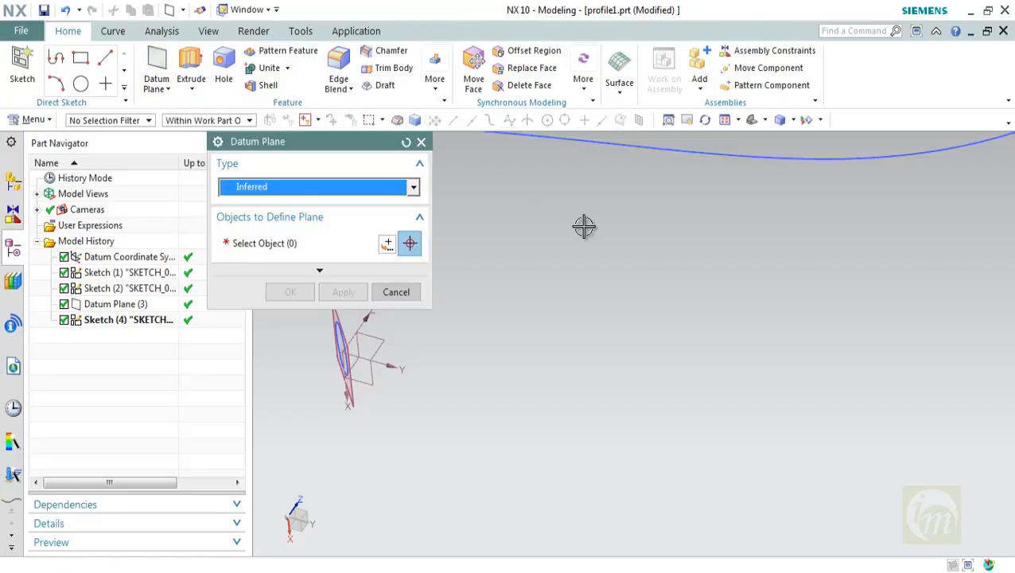
click(354, 188)
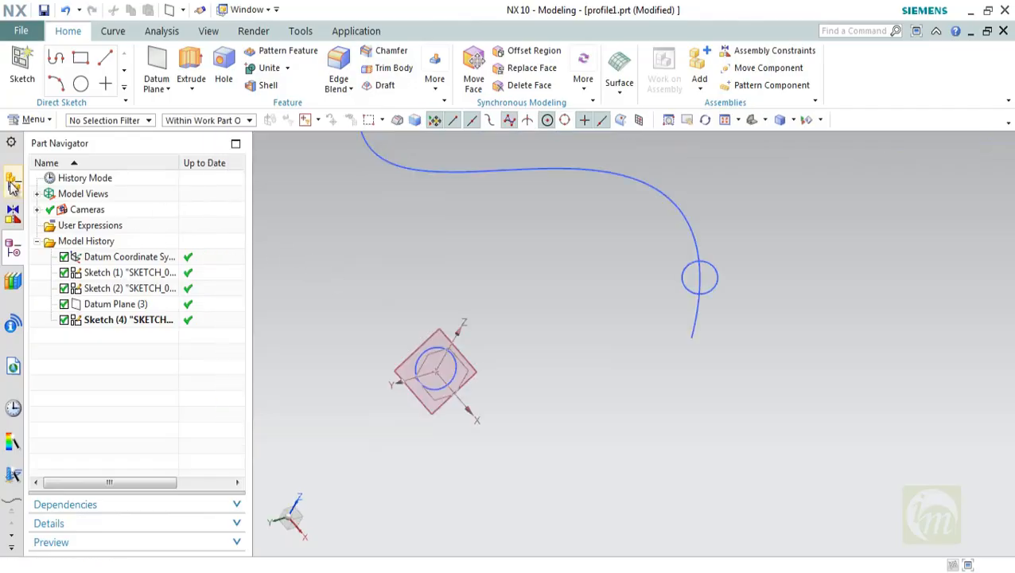
Review the Assembly Navigator, Reuse Library, HD3D Tools, web browser and History views, and return to the Part Navigator
click(12, 184)
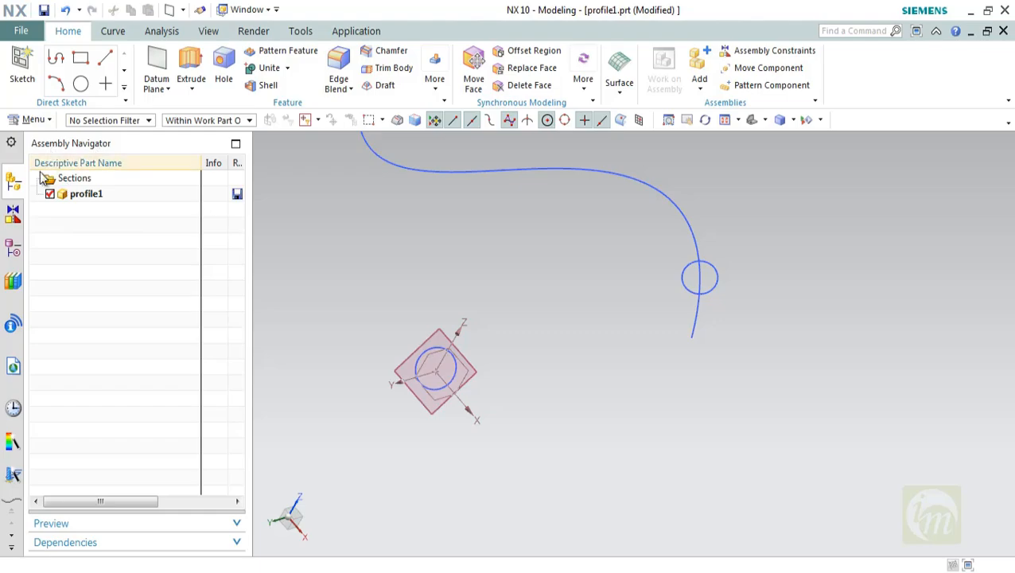
click(13, 247)
click(11, 248)
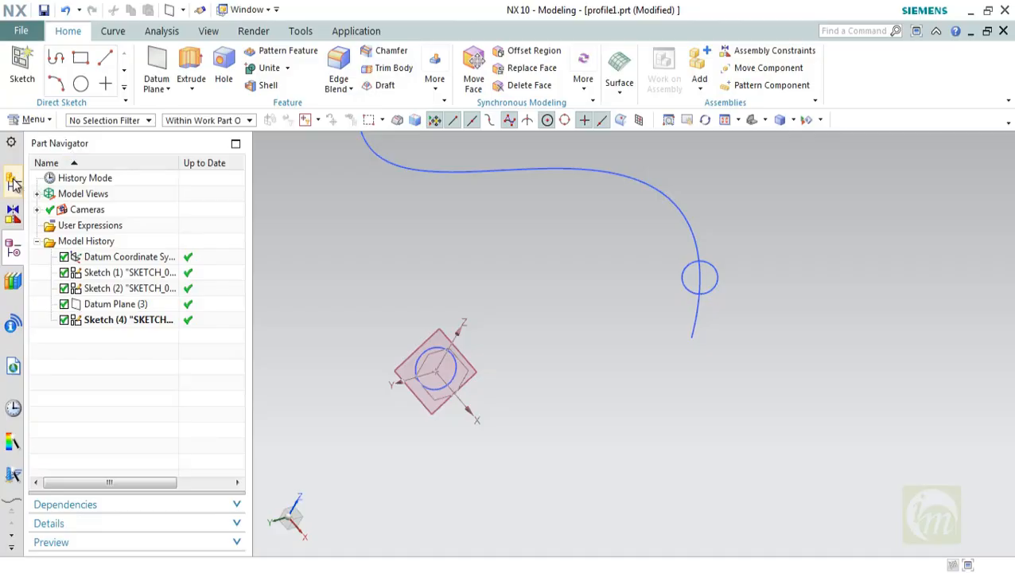
click(12, 280)
click(12, 323)
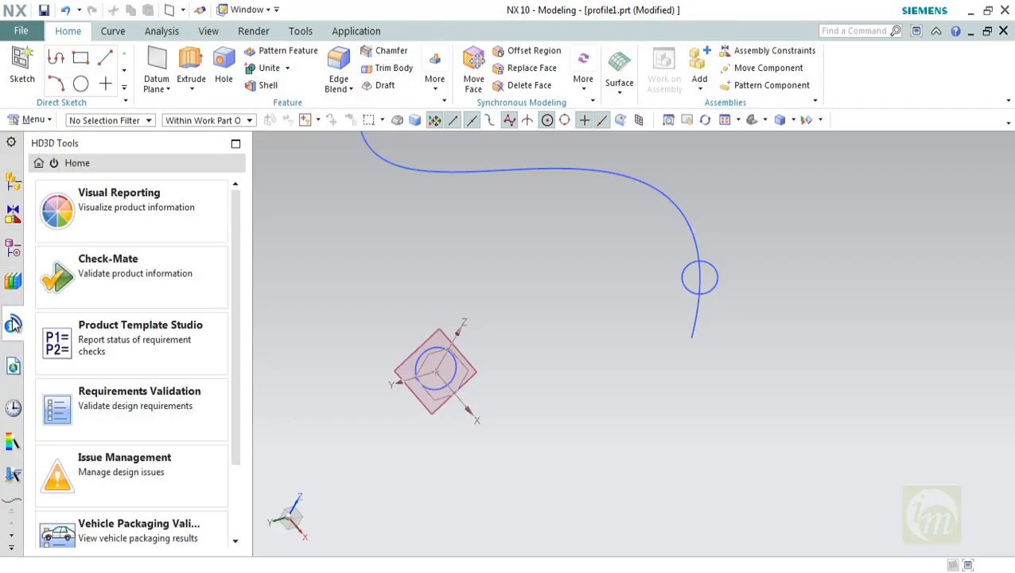
click(13, 368)
click(13, 407)
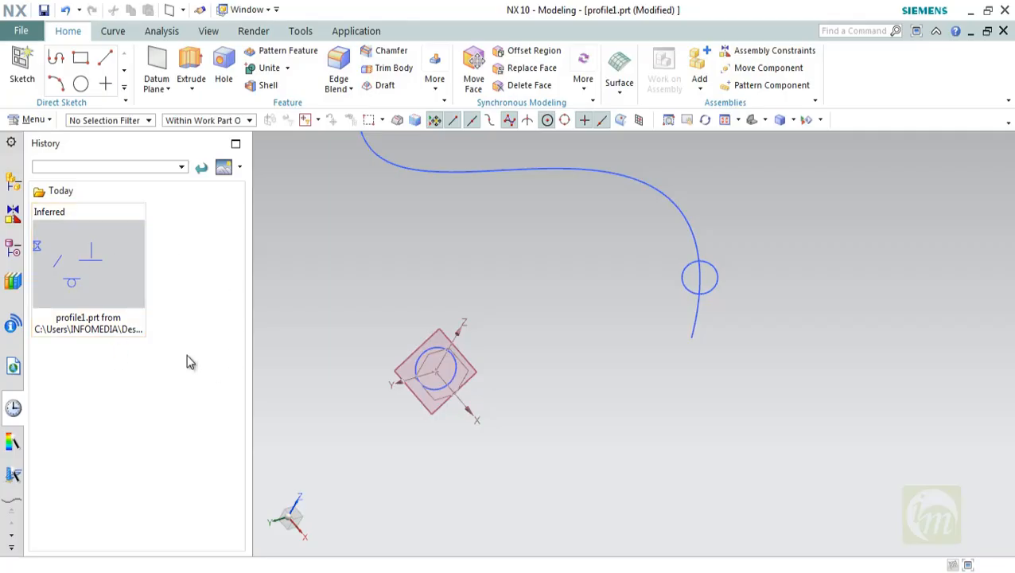
click(13, 249)
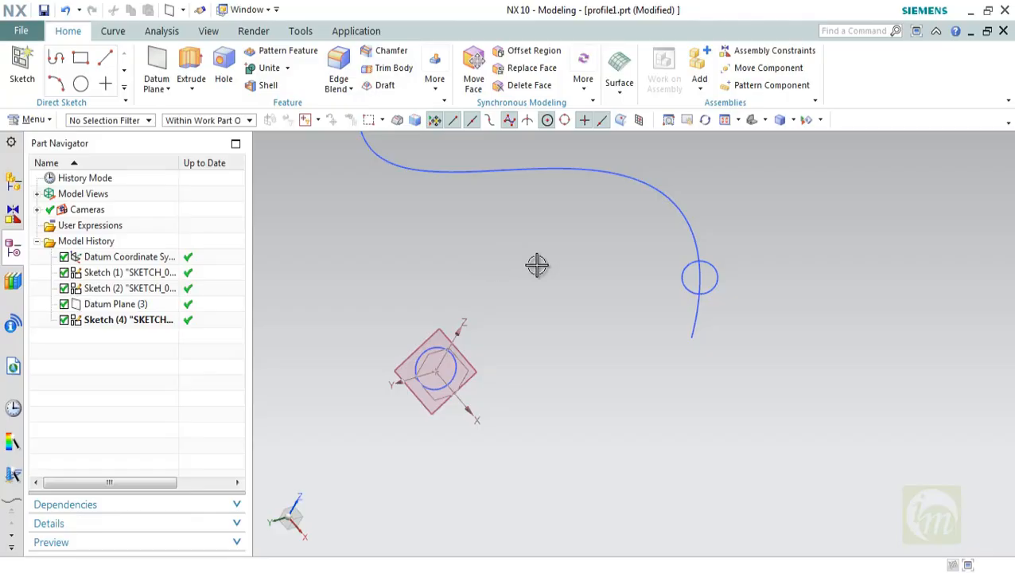
Save the work part with all its modifications
scroll(607, 314, down, 3)
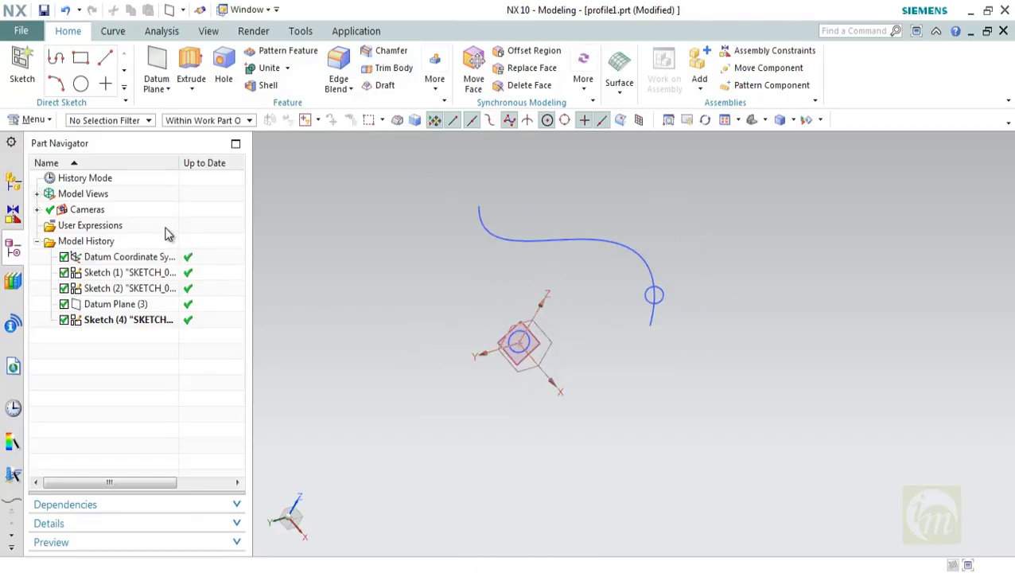
click(22, 30)
mouse_move(62, 127)
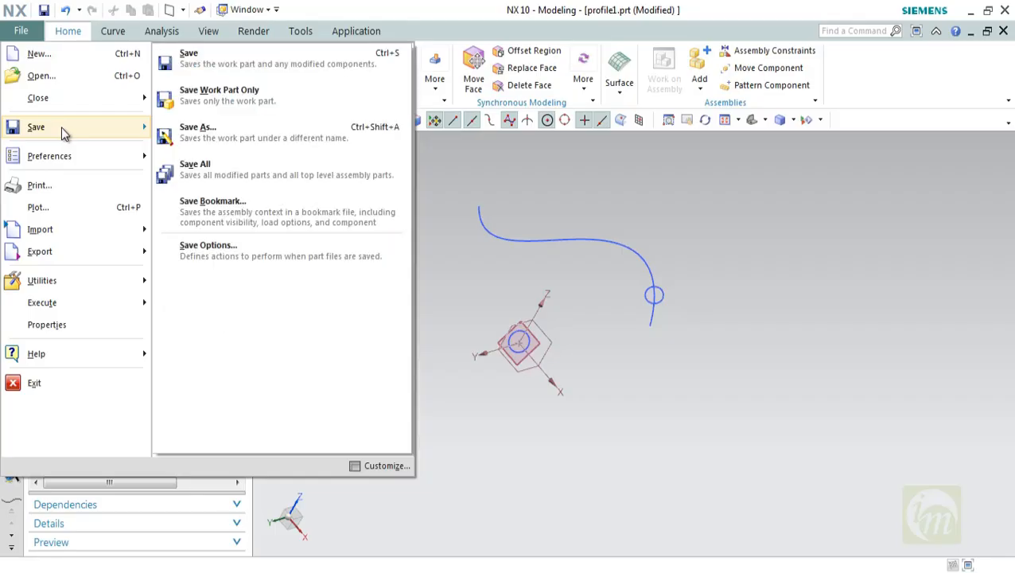
click(199, 61)
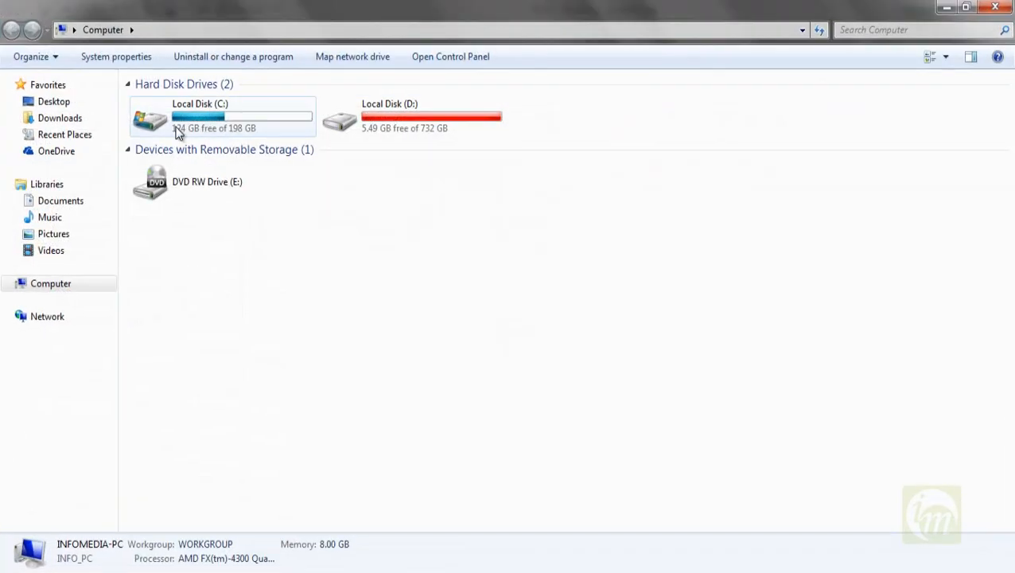
Check the saved profile1 part's file details in the desktop NX folder in Windows Explorer, and return to the NX model
click(62, 102)
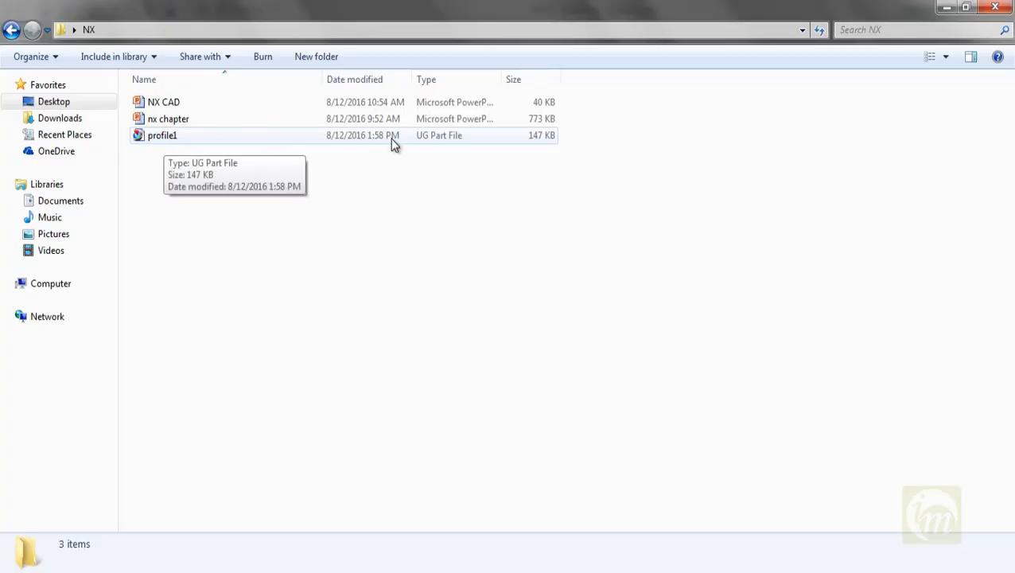
click(336, 137)
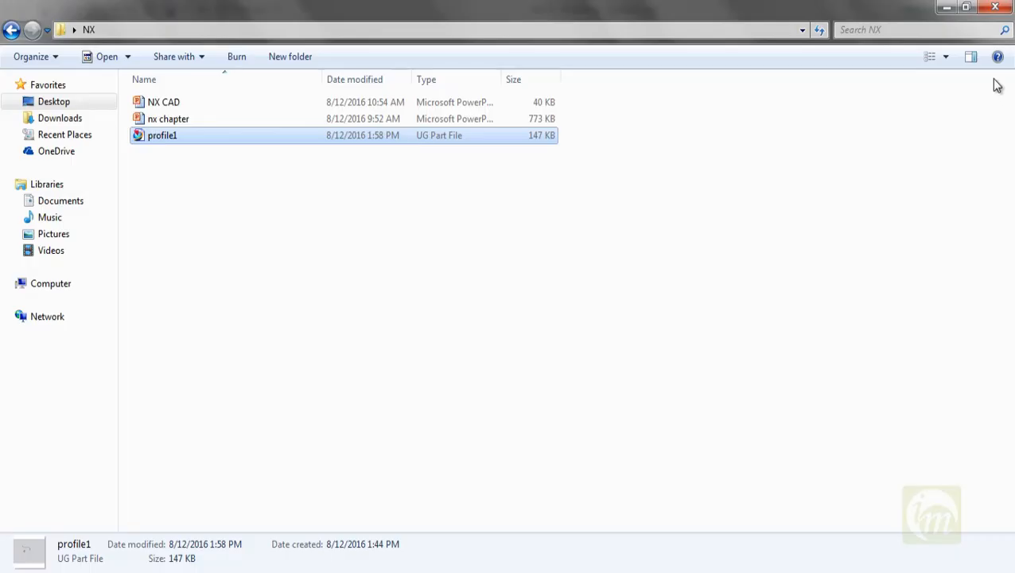
click(995, 8)
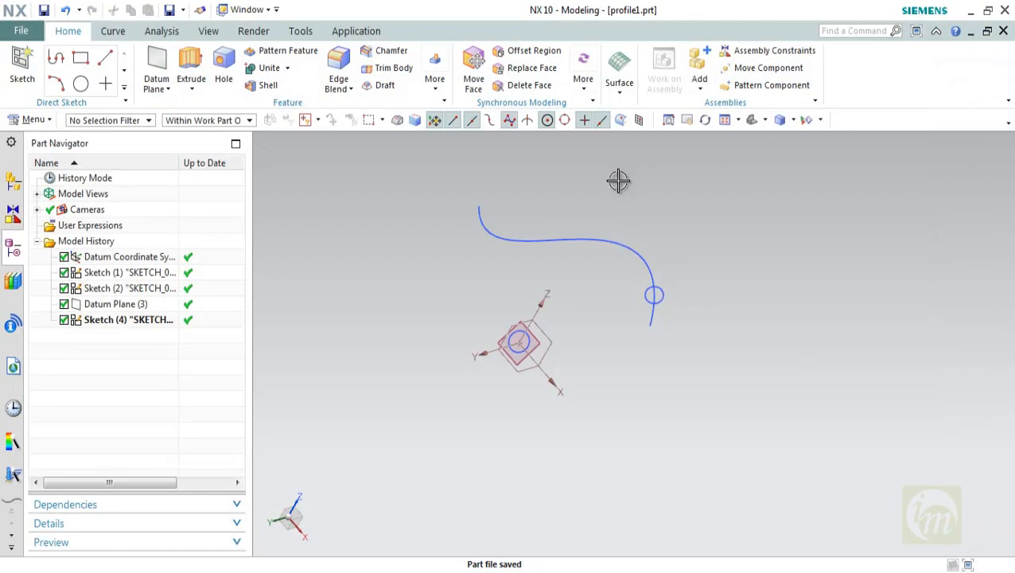
middle_drag(470, 251, 612, 285)
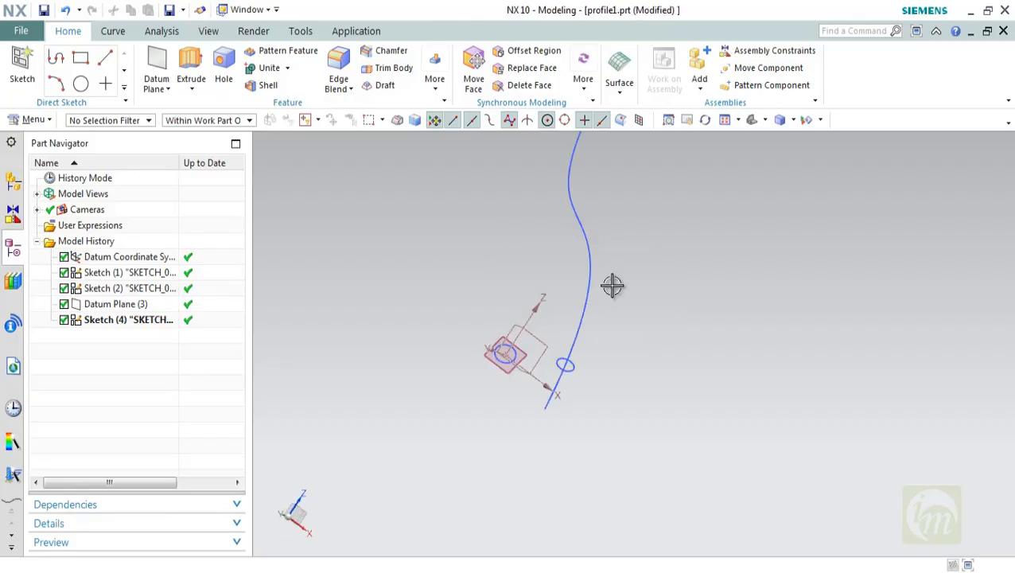